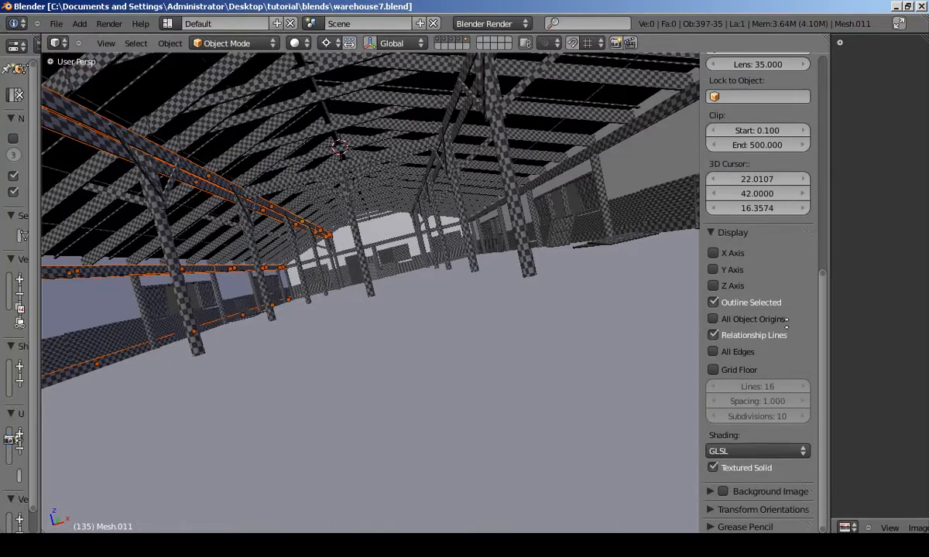
- Turn off the textured solid display and hide the layer holding the roof rafters
click(713, 468)
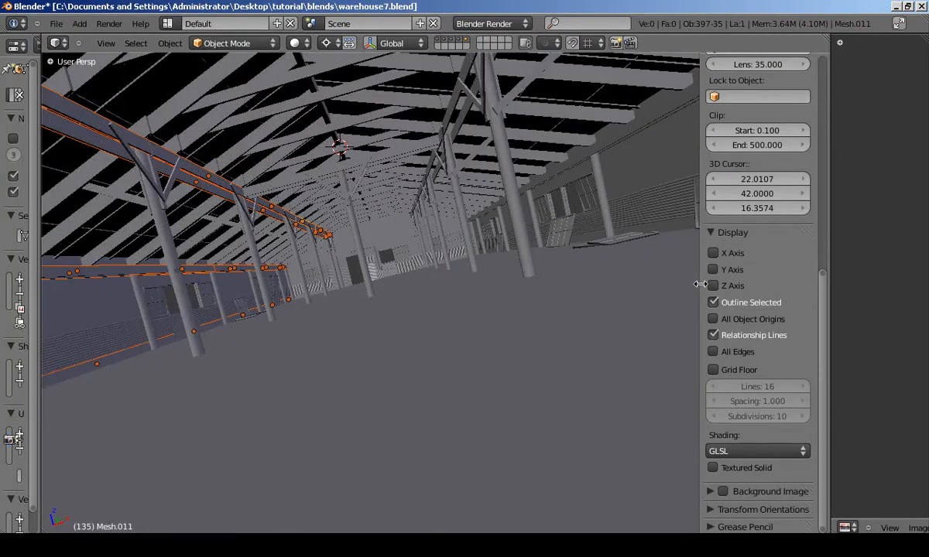
key(n)
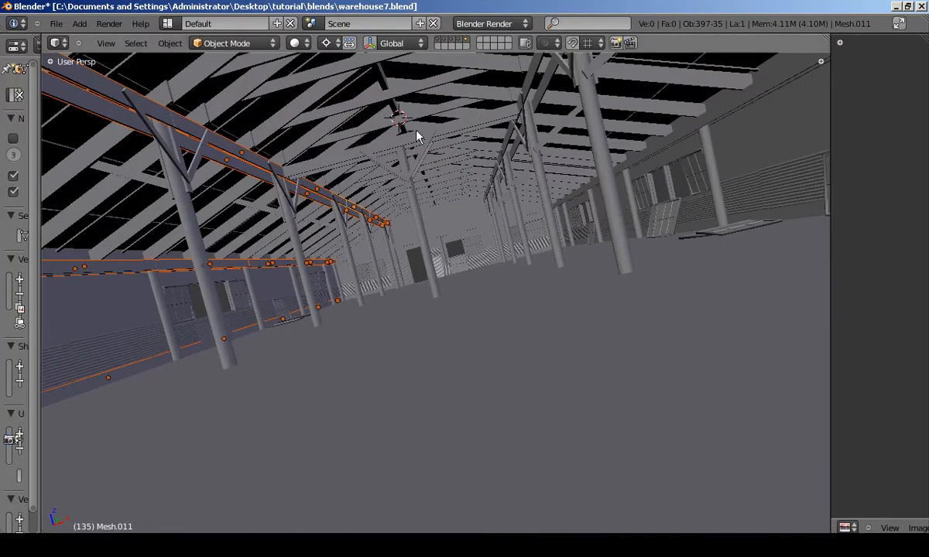
click(464, 39)
shift+click(463, 45)
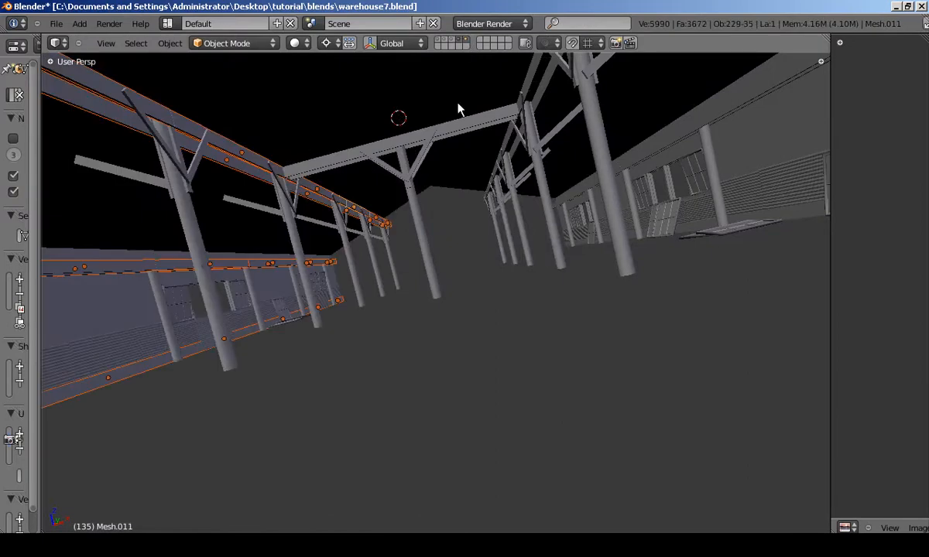
- Isolate the horizontal side beam Mesh.003 in local view and open its mesh for editing in solid shading
right_click(379, 218)
key(Tab)
key(g)
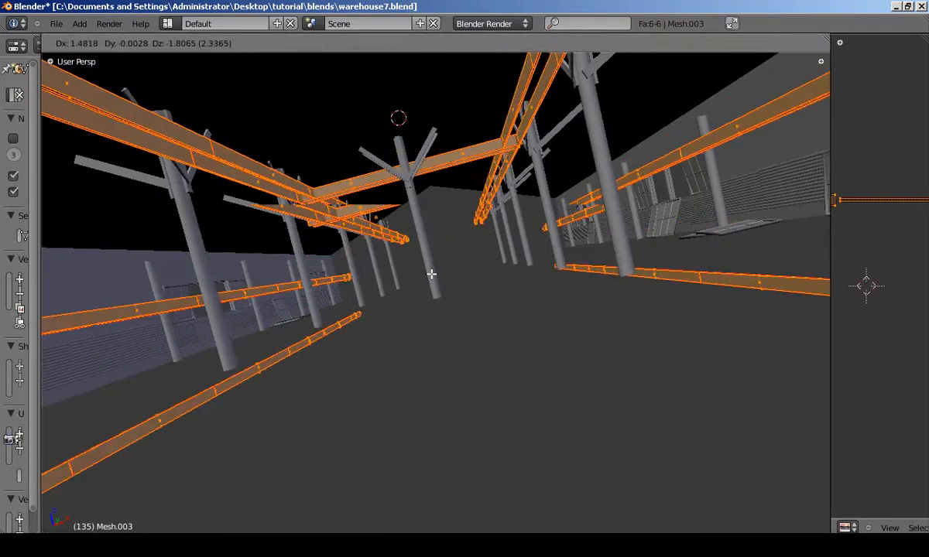
right_click(400, 247)
key(z)
key(Tab)
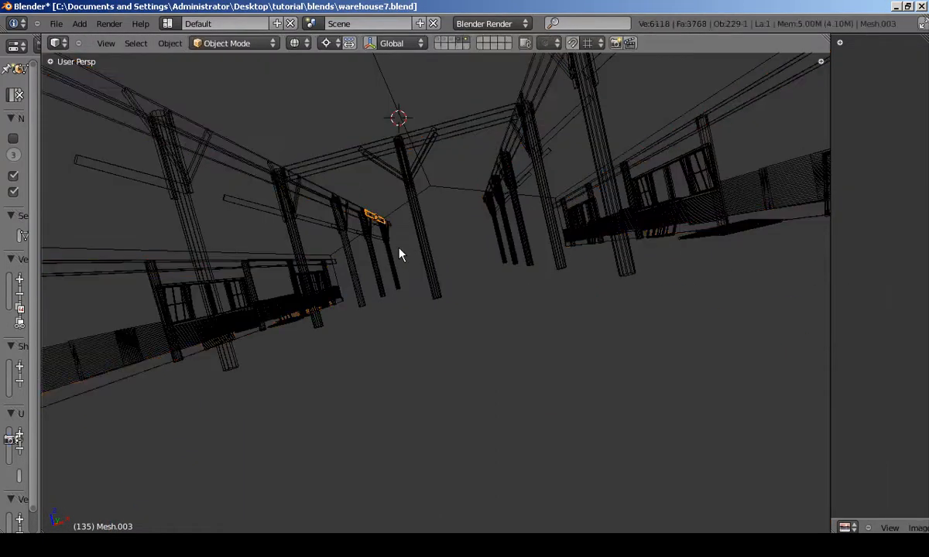
key(KP_Divide)
key(Tab)
key(z)
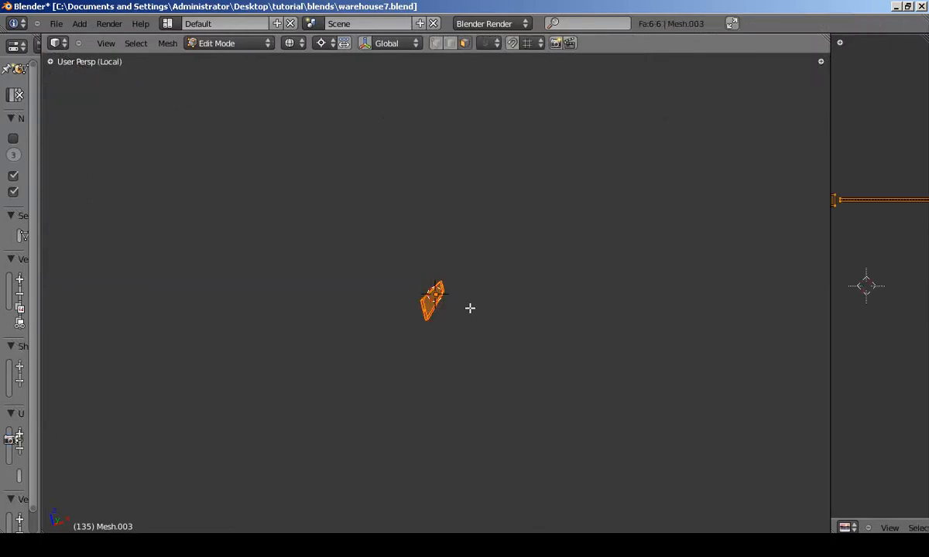
scroll(400, 278, up, 6)
middle_drag(398, 333, 412, 251)
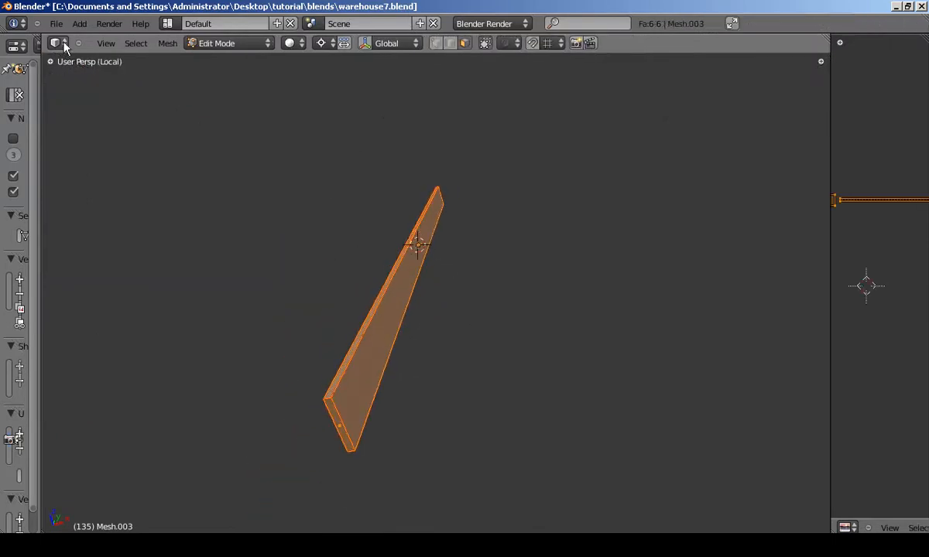
- Show the mesh tools and split the beam's large side faces from the rest of its mesh
click(50, 62)
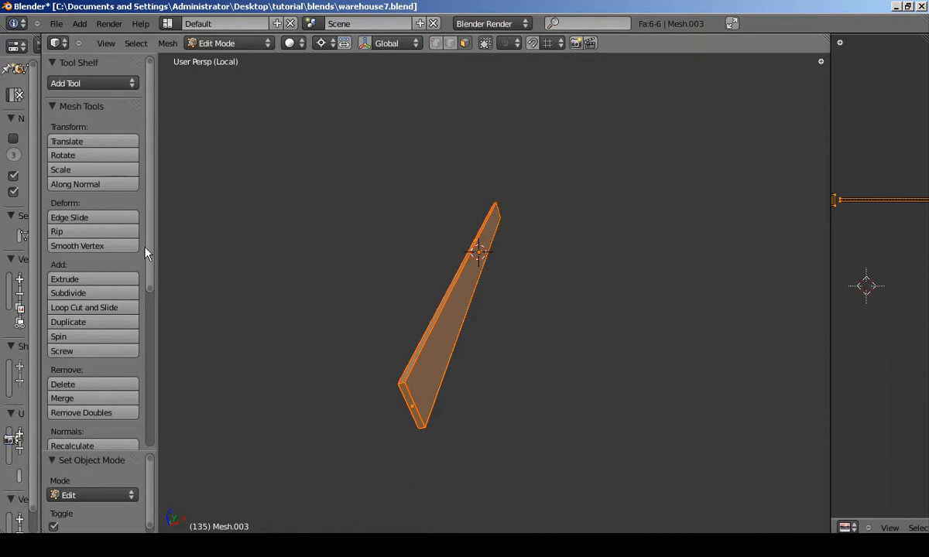
drag(147, 250, 144, 426)
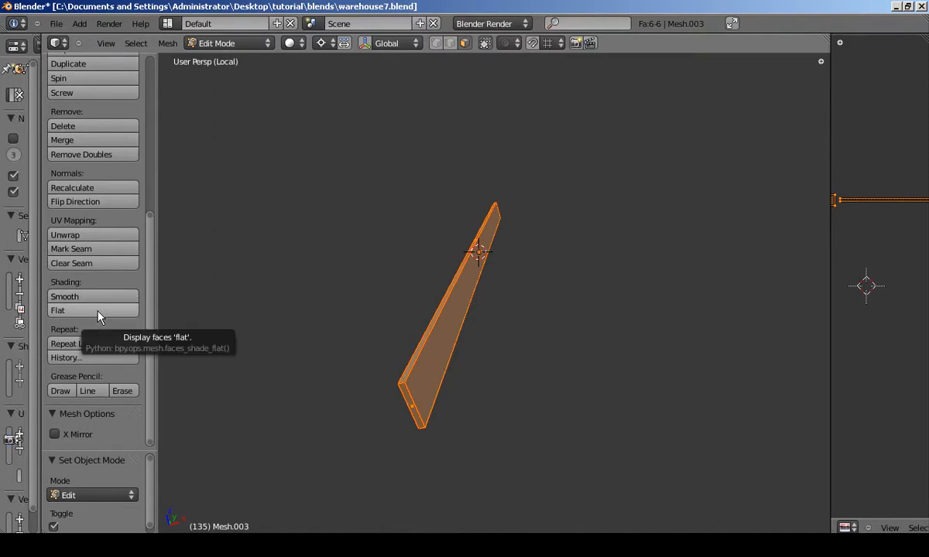
right_click(408, 396)
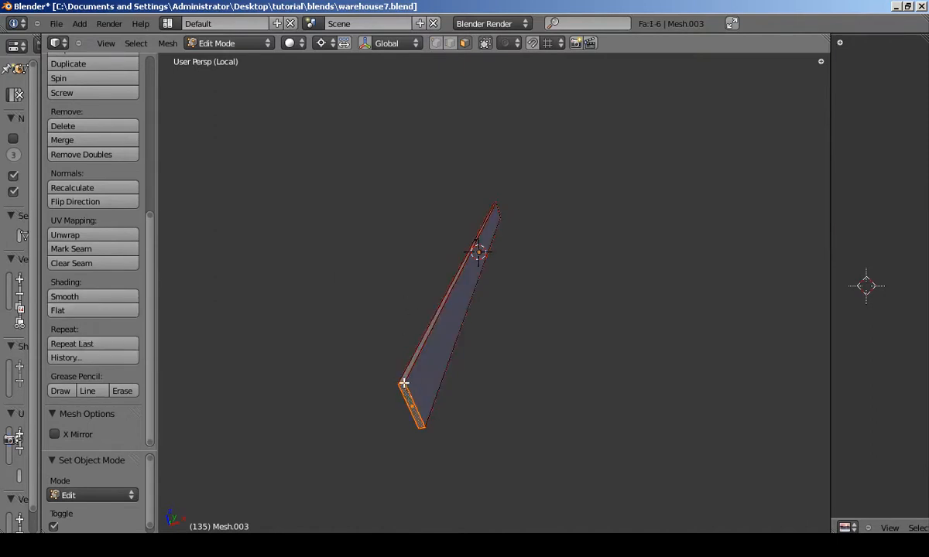
alt+right_click(401, 379)
alt+right_click(402, 389)
middle_drag(423, 388, 500, 315)
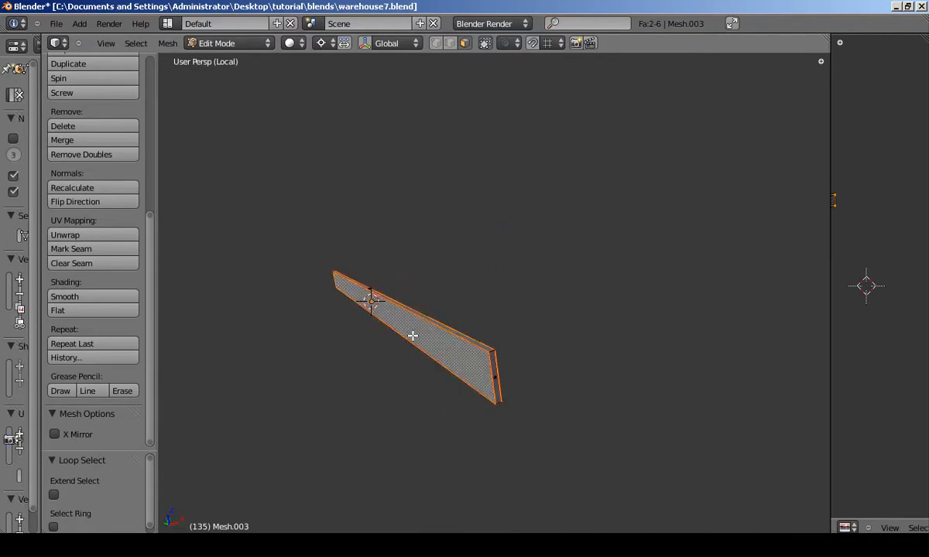
middle_drag(422, 341, 417, 348)
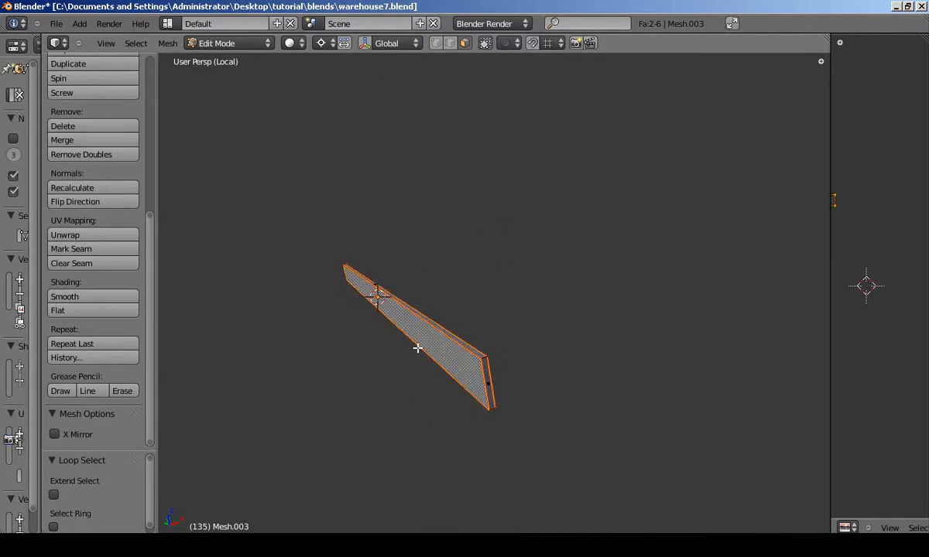
right_click(488, 375)
middle_drag(320, 296, 669, 332)
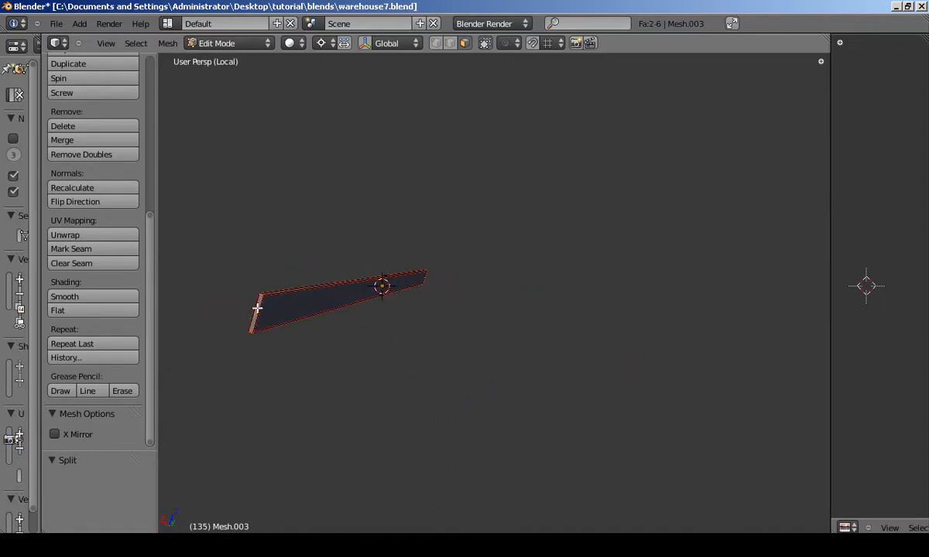
- Test-move individual faces of the beam to check that they are detached from each other
key(Tab)
middle_drag(261, 308, 289, 342)
key(Tab)
key(g)
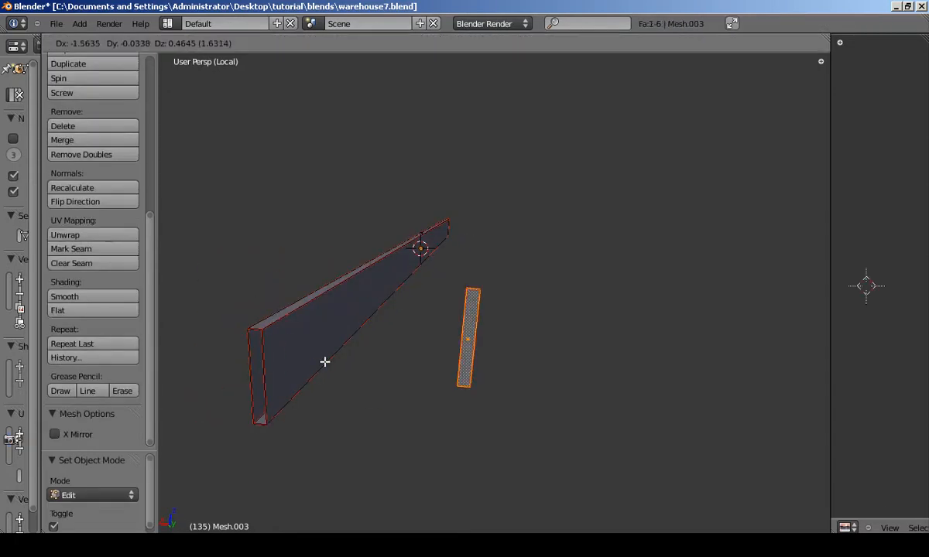
right_click(344, 342)
key(shift+d)
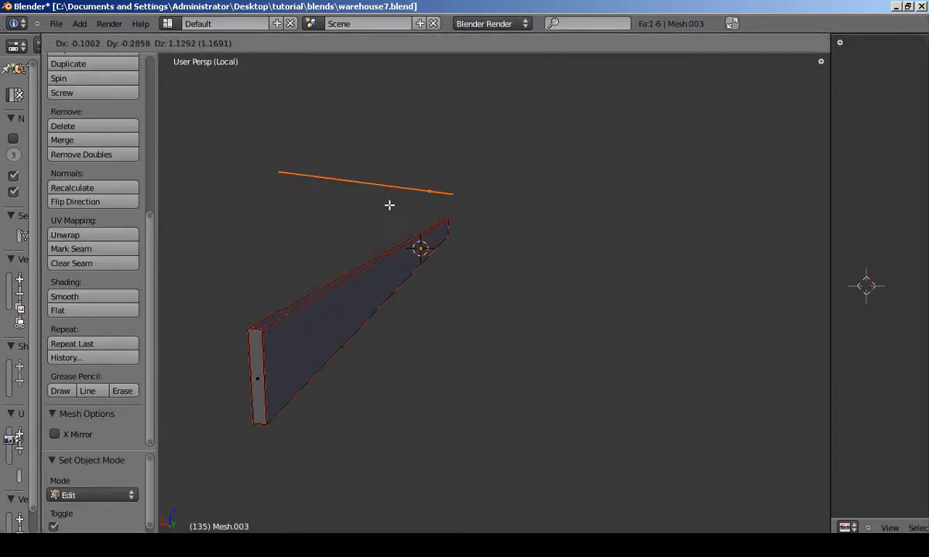
right_click(383, 236)
scroll(383, 236, down, 2)
right_click(396, 257)
key(g)
right_click(461, 252)
key(Tab)
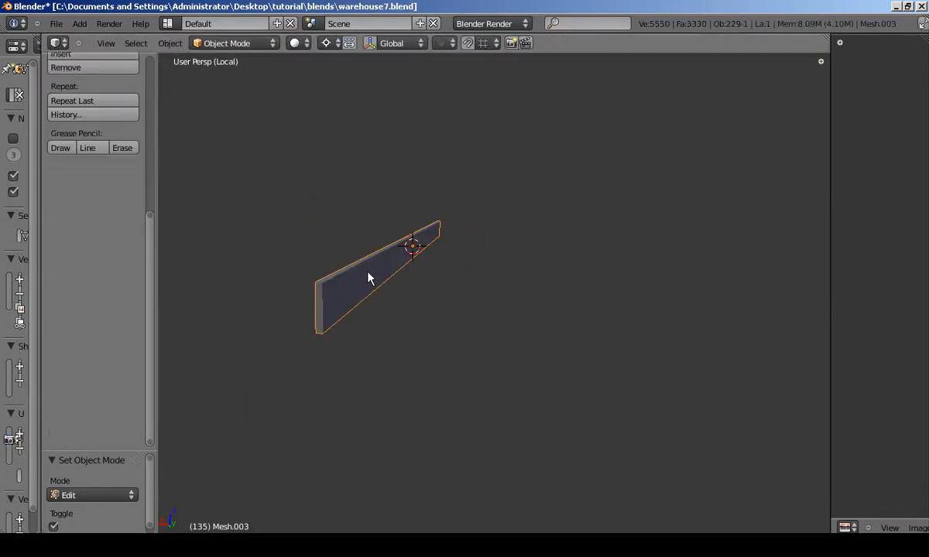
- Apply smooth shading to the split beam and to the diagonal brace Mesh.048, isolated in local view
scroll(108, 224, up, 6)
click(101, 214)
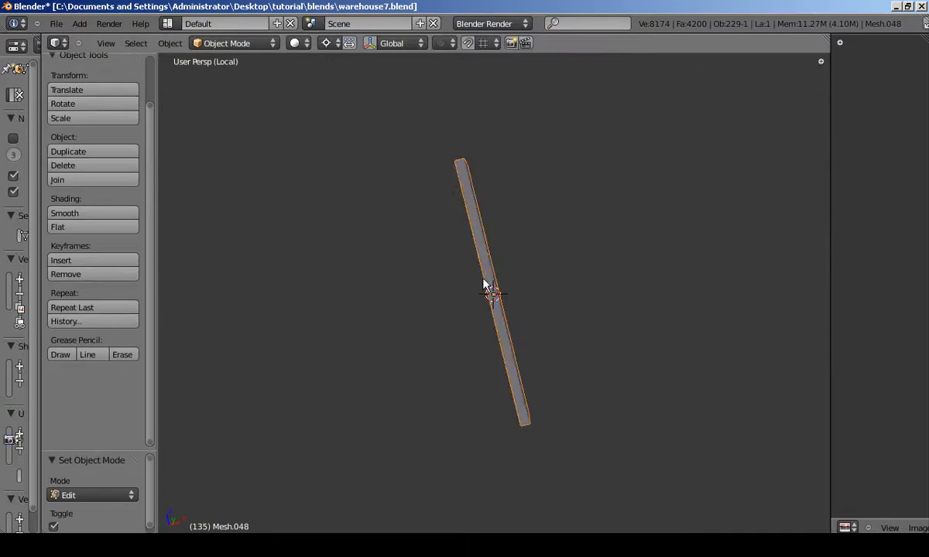
middle_drag(483, 281, 315, 467)
key(Tab)
key(Tab)
click(93, 213)
middle_drag(461, 283, 411, 252)
key(KP_Divide)
- Split the long side faces of the V-shaped brace pair Mesh.045 and give the braces smooth shading
right_click(333, 204)
key(KP_Divide)
middle_drag(331, 216, 541, 348)
key(Tab)
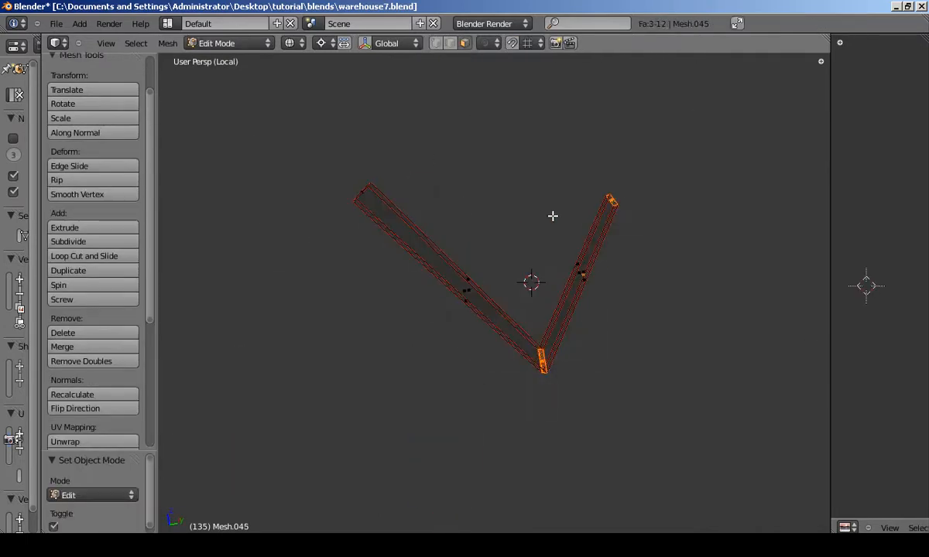
middle_drag(449, 252, 433, 267)
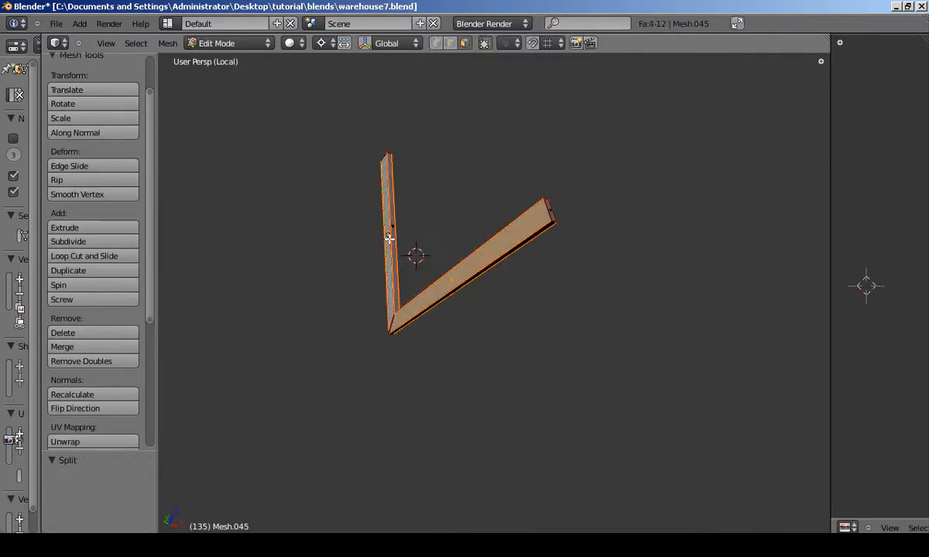
key(Tab)
click(75, 216)
middle_drag(201, 240, 251, 259)
key(KP_Divide)
- Isolate the slanted brace Mesh.043, split its faces and apply smooth shading
right_click(302, 233)
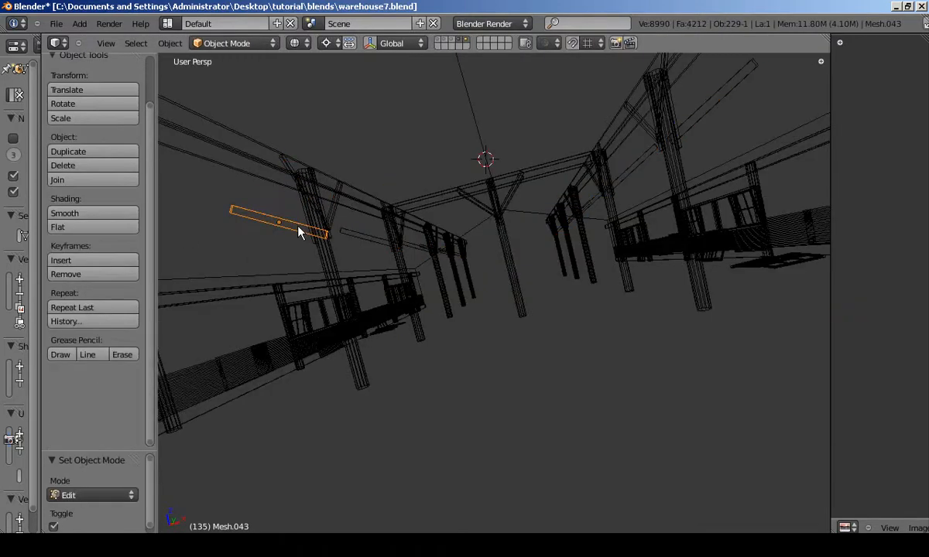
key(KP_Divide)
key(Tab)
middle_drag(489, 320, 298, 332)
key(y)
right_click(536, 377)
shift+right_click(286, 335)
key(Tab)
click(80, 215)
middle_drag(232, 259, 363, 294)
key(KP_Divide)
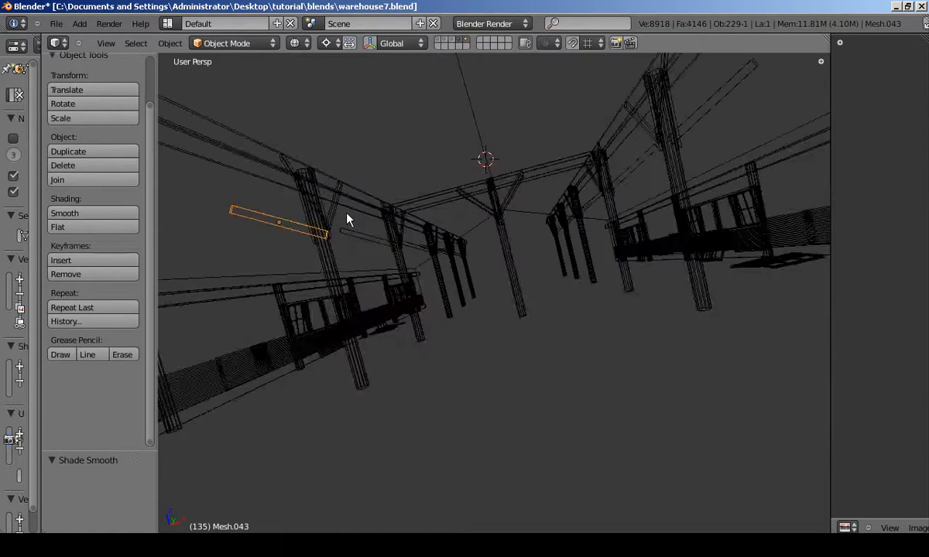
- Check the meshes of the remaining beams and braces along the post row, test-moving their geometry
middle_drag(354, 216, 376, 256)
right_click(375, 260)
key(Tab)
key(Tab)
right_click(378, 265)
key(Tab)
key(a)
key(g)
right_click(404, 214)
key(z)
key(g)
right_click(387, 229)
key(Tab)
right_click(369, 232)
middle_drag(451, 232, 425, 223)
right_click(427, 219)
key(Tab)
key(Tab)
right_click(497, 229)
key(Tab)
key(Tab)
middle_drag(499, 230, 567, 249)
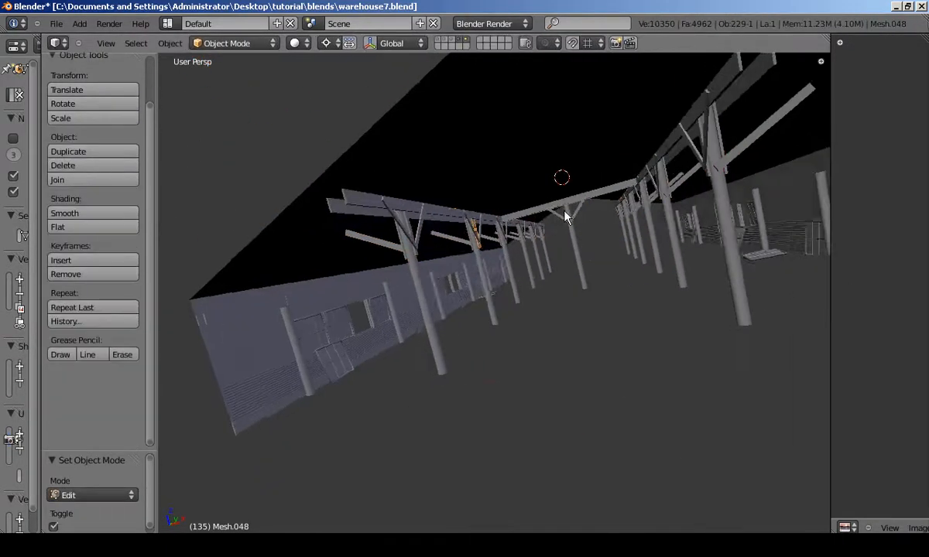
- In front orthographic wireframe view, make the central post, crossbeams and braces single-user and join them into one object
key(KP_1)
key(KP_5)
key(z)
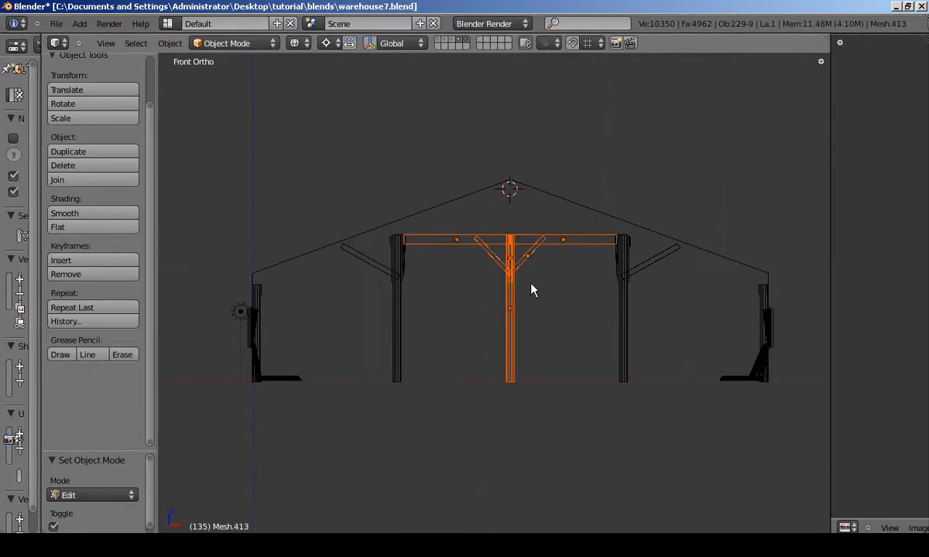
click(171, 44)
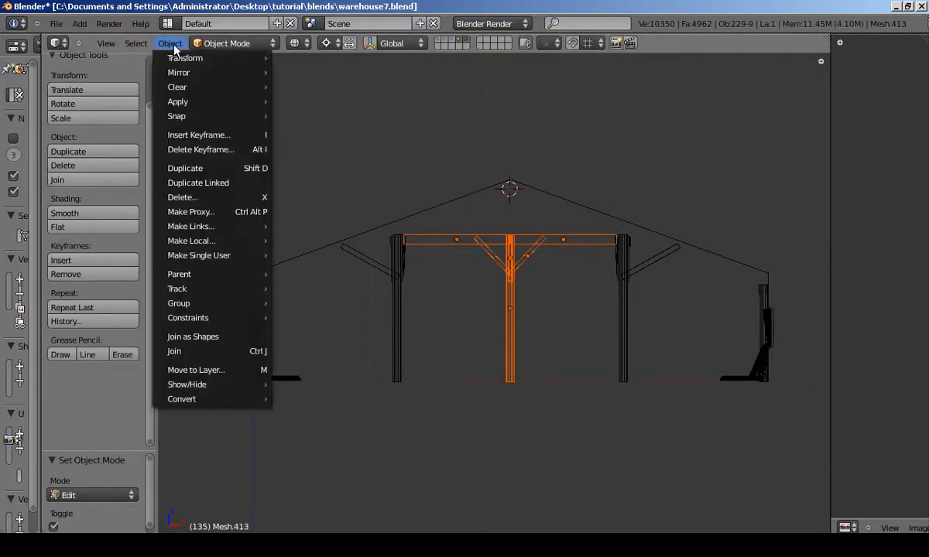
drag(154, 103, 42, 98)
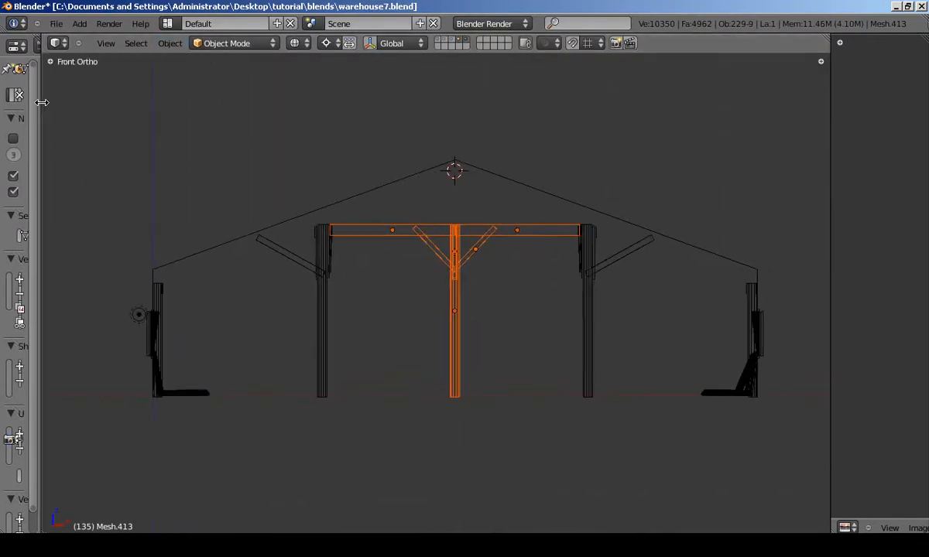
click(170, 43)
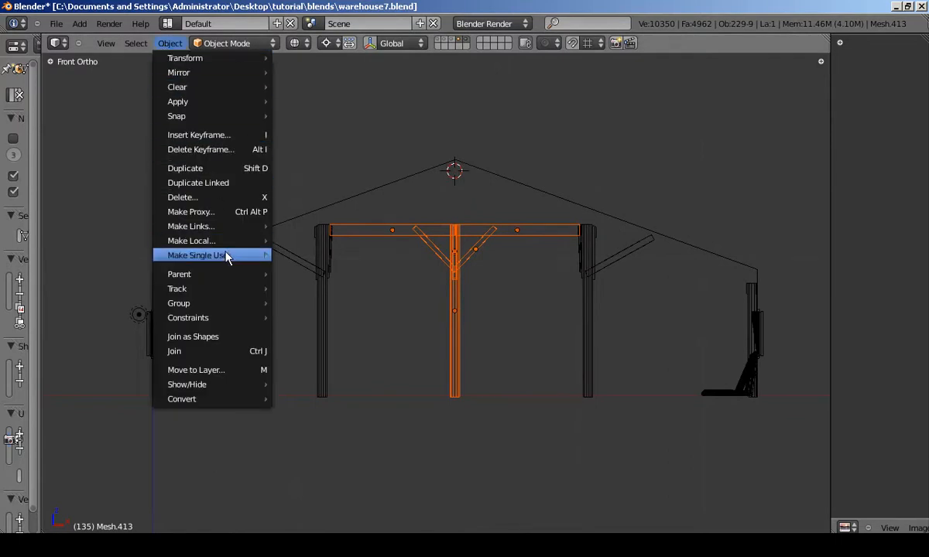
mouse_move(226, 257)
click(313, 268)
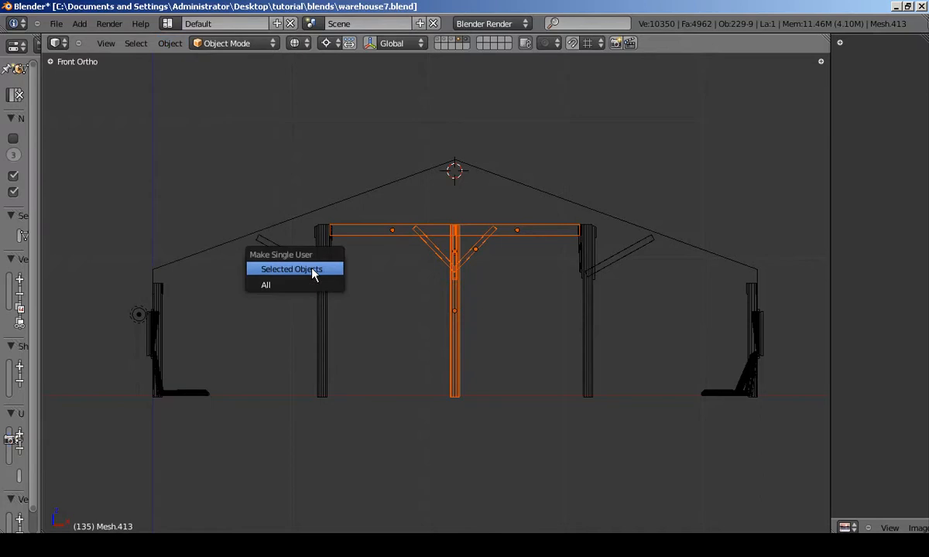
click(313, 270)
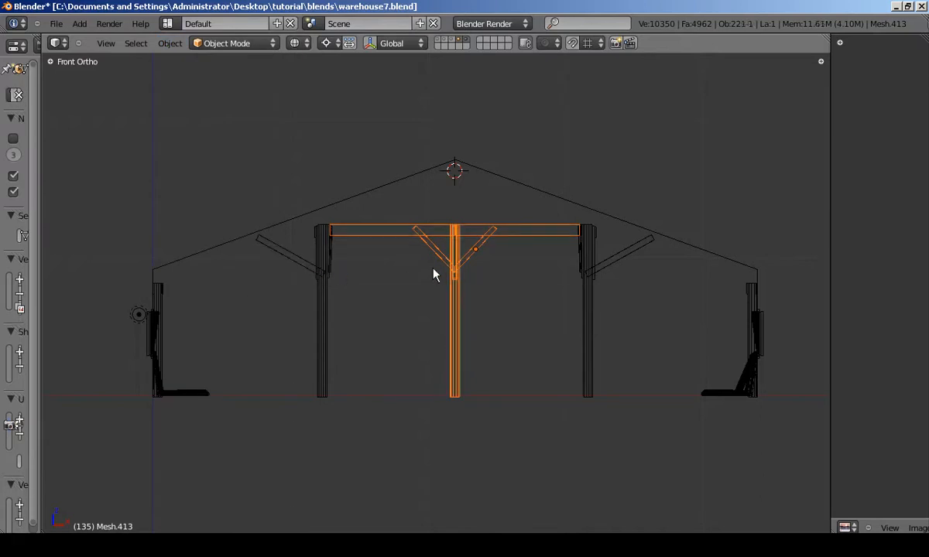
- Isolate the joined post frame in local view and open its mesh for editing with the selection cleared
key(KP_Divide)
key(z)
scroll(435, 264, up, 3)
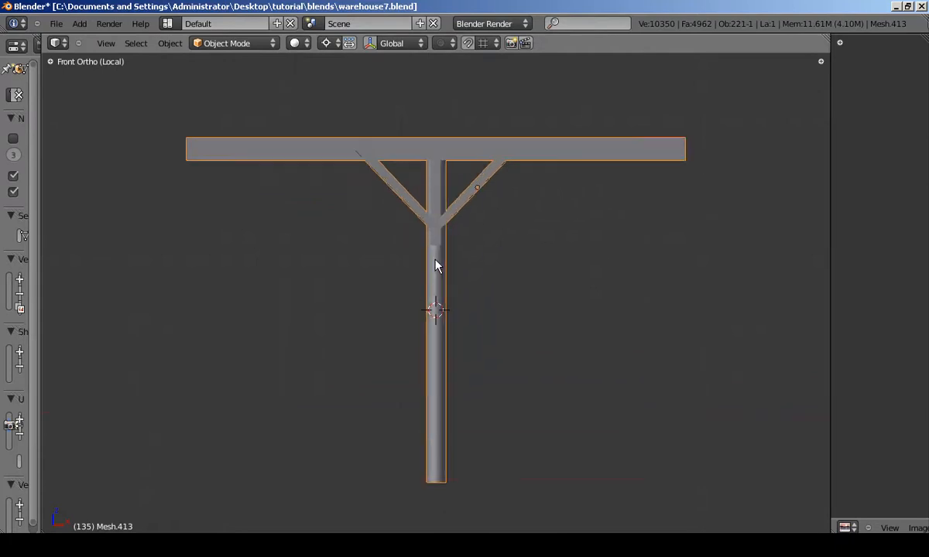
key(z)
scroll(442, 232, down, 2)
key(Tab)
key(a)
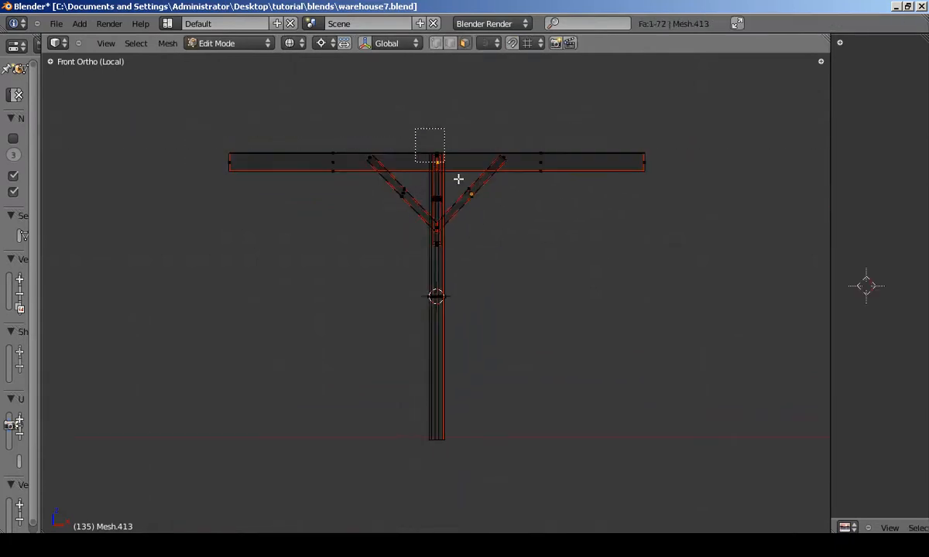
- Lower the braces, post top and middle of the crossbeams along the global Z axis so the beams sag
key(z)
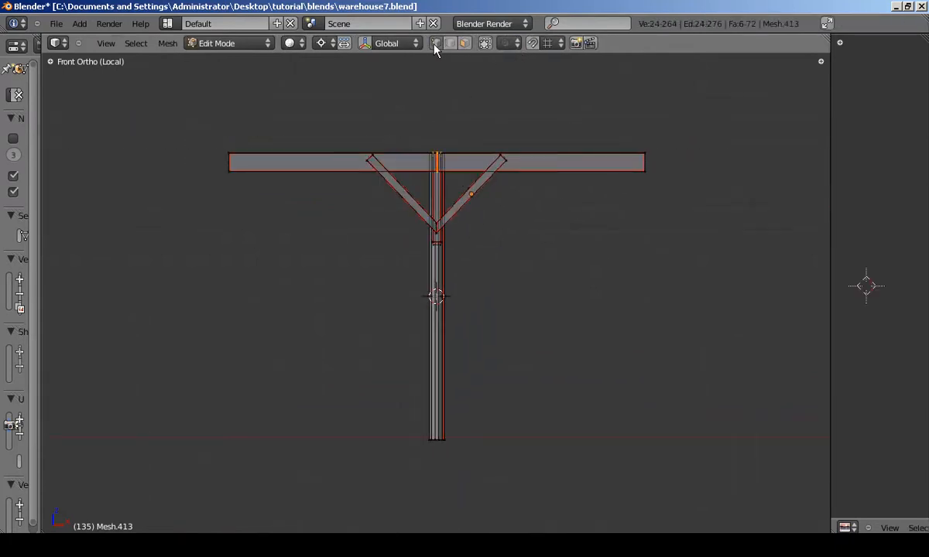
drag(380, 143, 541, 261)
key(g)
key(z)
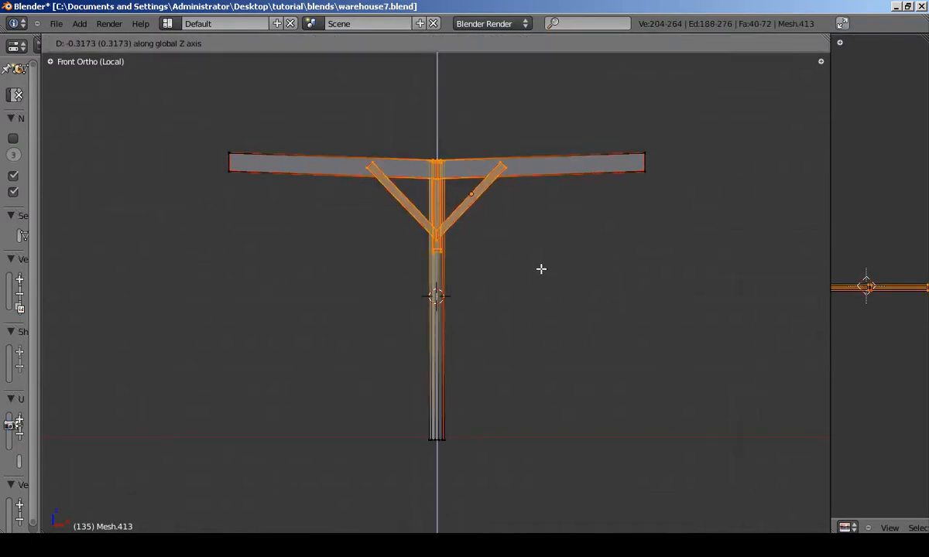
click(540, 275)
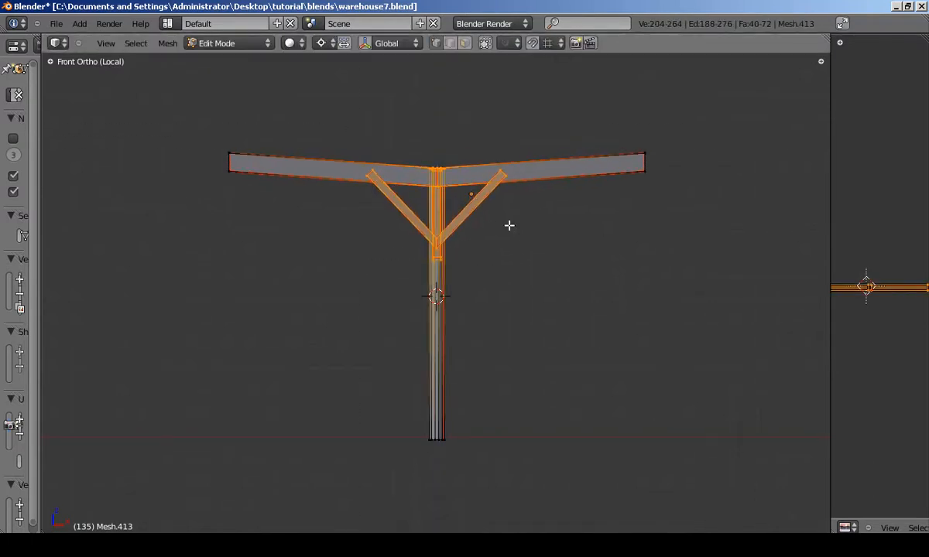
- Raise the upper ends of both diagonal braces along the global Z axis to follow the sagging crossbeams
scroll(496, 193, up, 2)
key(a)
key(b)
drag(489, 147, 528, 183)
key(b)
drag(307, 158, 346, 188)
key(g)
key(z)
click(359, 174)
- Lower the post top and the middle of the crossbeams by about 0.2 along the global Z axis
key(a)
key(b)
drag(391, 149, 449, 206)
key(g)
key(z)
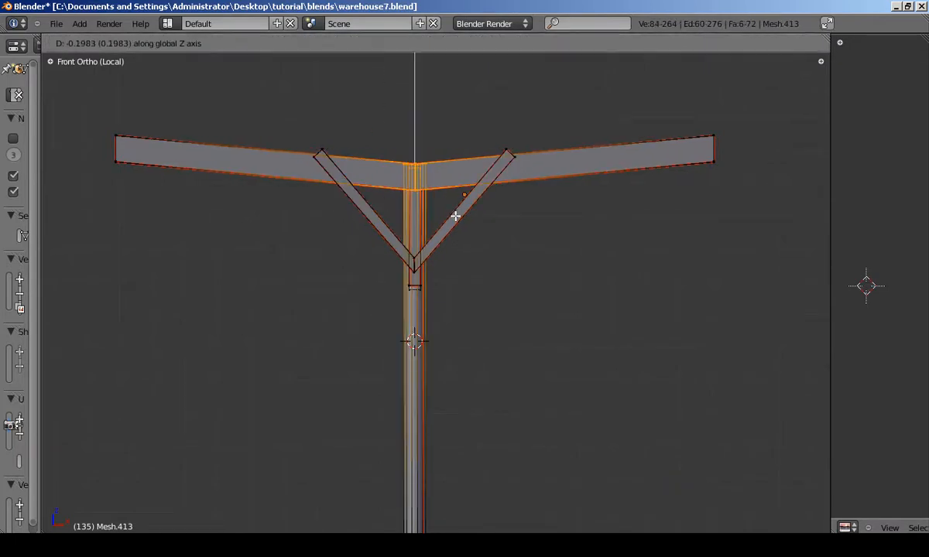
click(455, 216)
- Examine the sagging post frame in solid and wireframe shading from an angled and a front view
key(Tab)
middle_drag(415, 268, 356, 347)
key(Tab)
key(a)
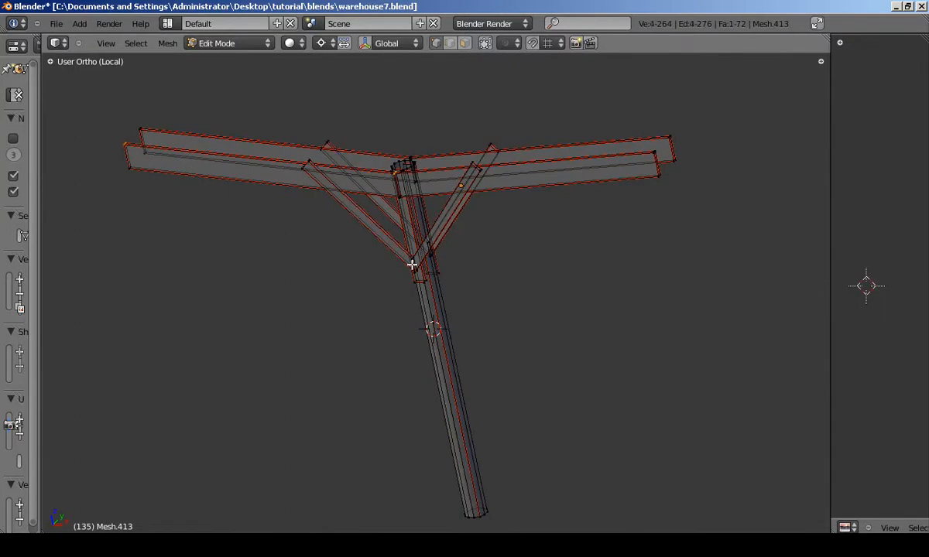
key(Tab)
key(z)
key(KP_1)
key(z)
key(z)
key(z)
scroll(422, 289, down, 1)
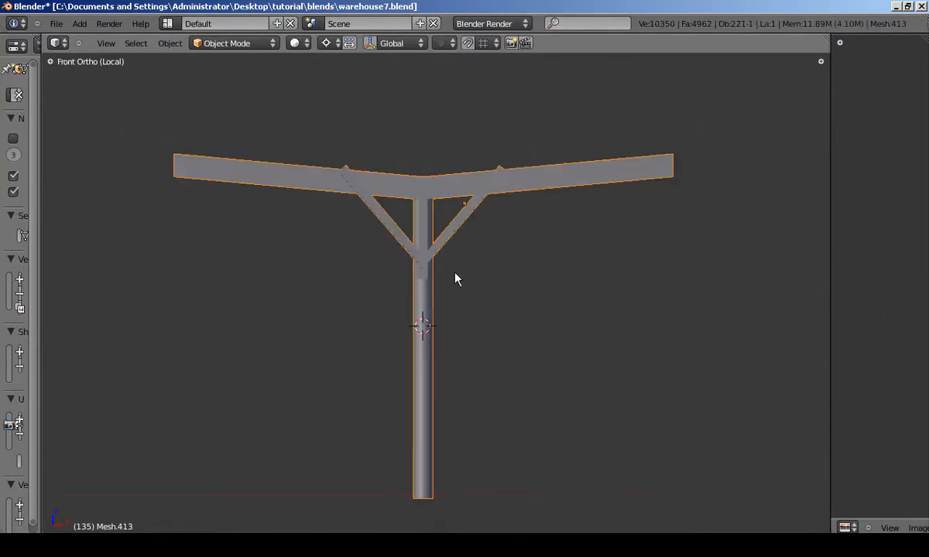
- Cut across both arms of the two crossbeams to add vertices between the braces and the beam ends
key(Tab)
key(a)
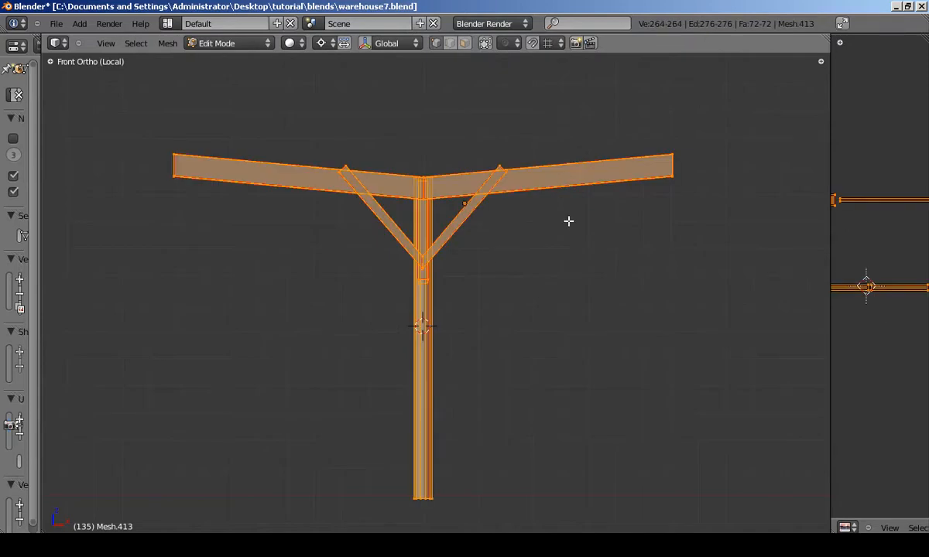
key(KP_8)
key(KP_8)
key(KP_8)
key(KP_8)
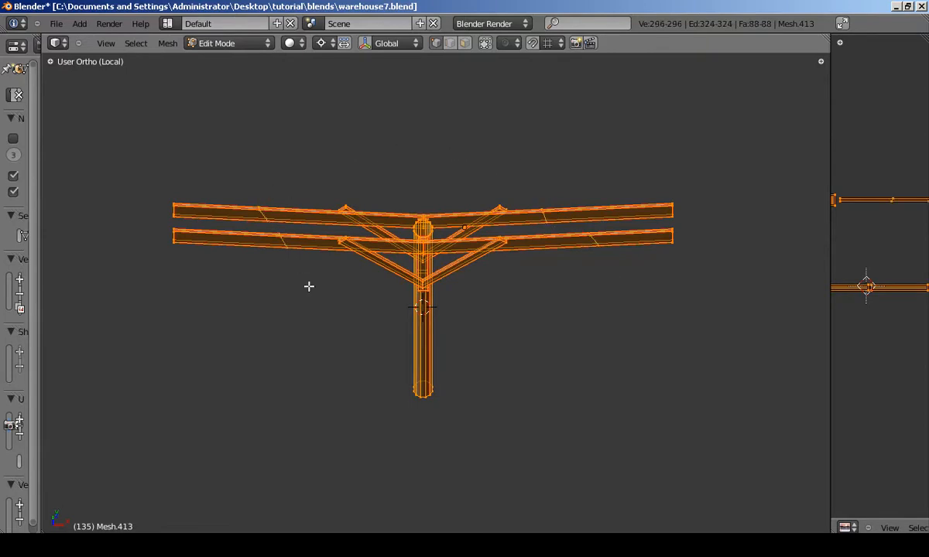
- Lower the new cuts on the left and right crossbeam arms in the front view so the beams curve gradually
key(KP_1)
key(a)
key(b)
drag(299, 215, 301, 218)
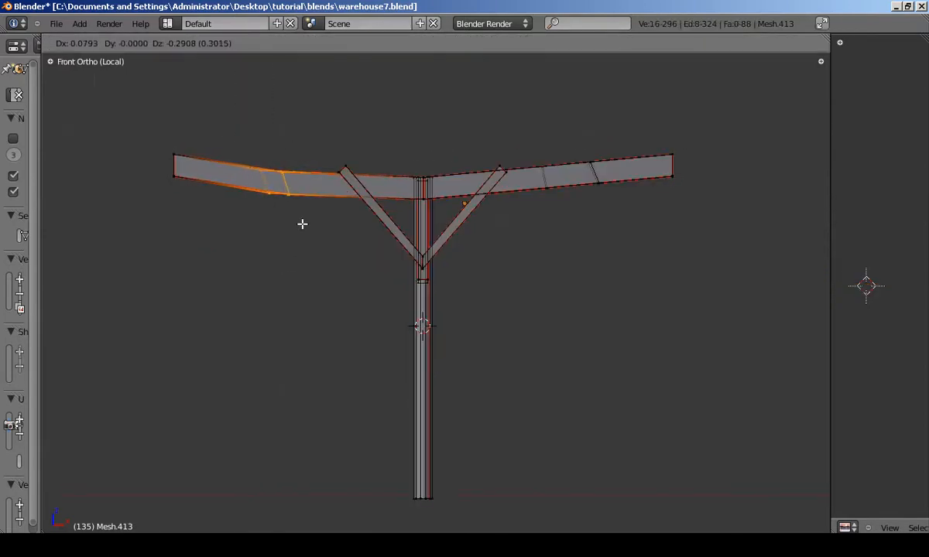
key(g)
click(620, 223)
- Try to rotate the upper post, braces and crossbeam middle together in the front view
drag(511, 282, 561, 299)
key(r)
right_click(559, 309)
key(r)
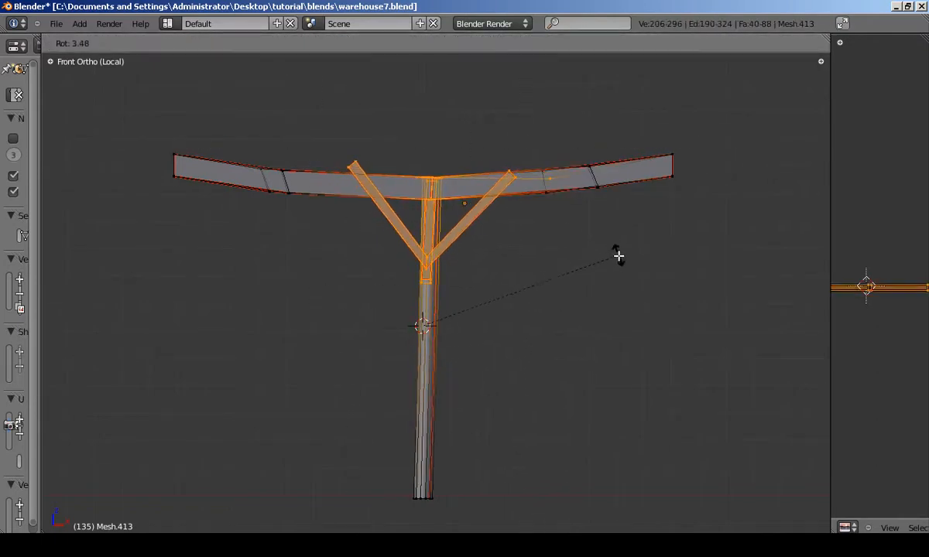
click(618, 255)
key(r)
right_click(612, 205)
key(r)
right_click(579, 240)
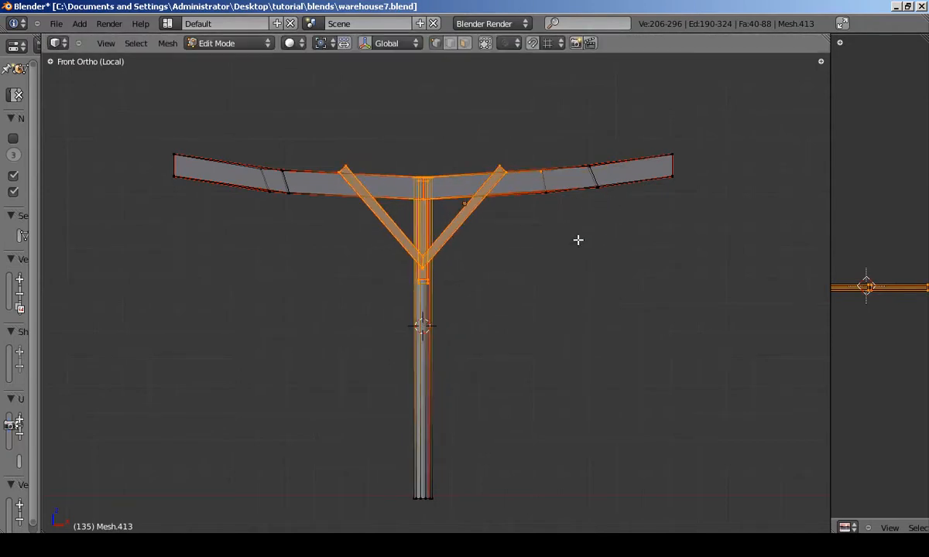
key(r)
right_click(577, 200)
key(r)
right_click(576, 212)
scroll(505, 208, up, 1)
key(a)
key(b)
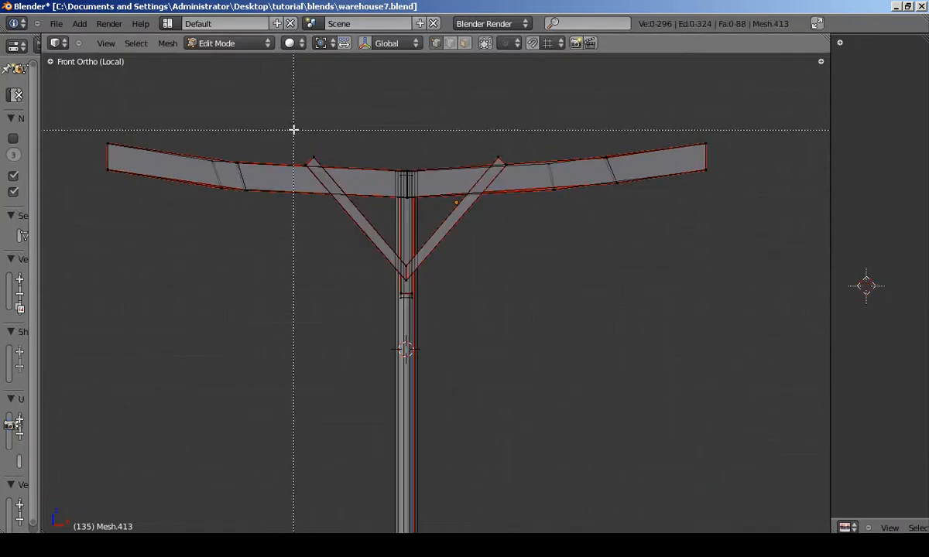
drag(513, 298, 513, 298)
key(r)
right_click(607, 244)
- Cut across the middle of the post, then tilt and shift the upper post with the braces and crossbeam middle
scroll(491, 315, down, 1)
key(a)
key(a)
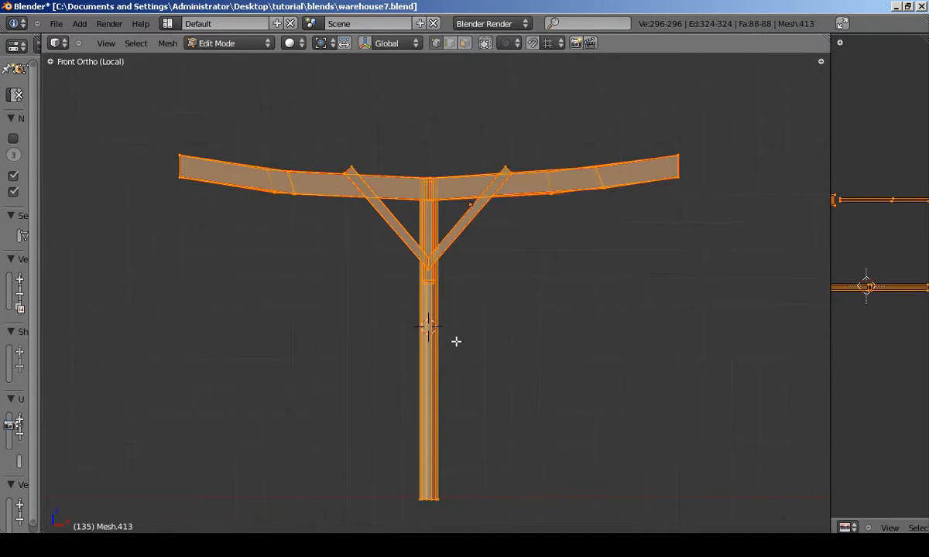
right_click(347, 164)
drag(479, 289, 534, 339)
key(r)
click(613, 248)
key(g)
click(616, 256)
key(s)
right_click(615, 256)
- Move the upper end of the left brace down and adjust the neighbouring cut in the left crossbeam arm
key(a)
drag(343, 154, 388, 194)
key(g)
click(384, 204)
key(a)
key(Tab)
key(Tab)
key(g)
click(333, 220)
- Reposition vertices on the right side of the frame in the front view, then clear the selection
key(a)
drag(571, 212, 572, 213)
key(g)
click(585, 203)
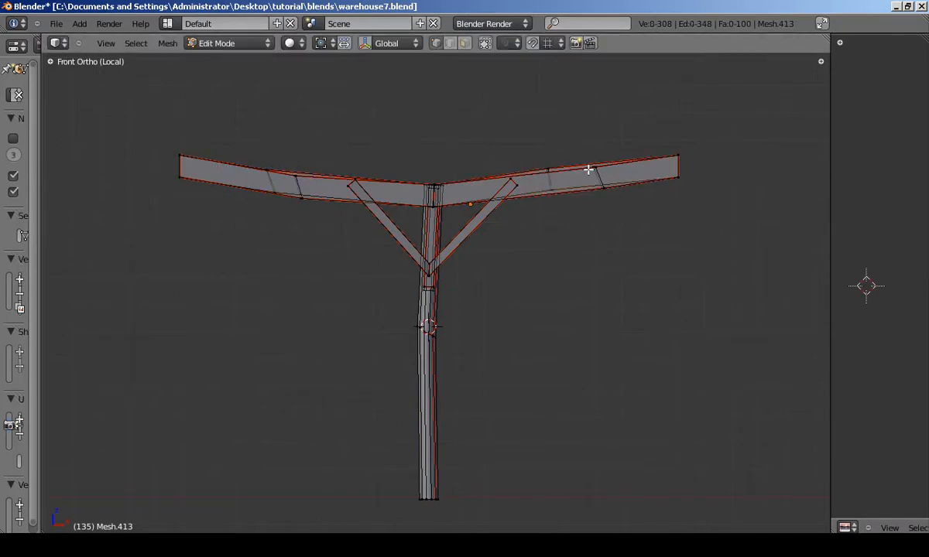
key(g)
click(570, 215)
key(a)
- Inspect the bent frame from an angled view, the front and the right side
key(Tab)
middle_drag(425, 294, 394, 193)
scroll(415, 342, up, 5)
scroll(394, 192, down, 3)
key(KP_1)
key(Tab)
key(a)
scroll(370, 201, up, 1)
scroll(346, 215, down, 3)
shift+middle_drag(341, 324, 168, 257)
key(KP_3)
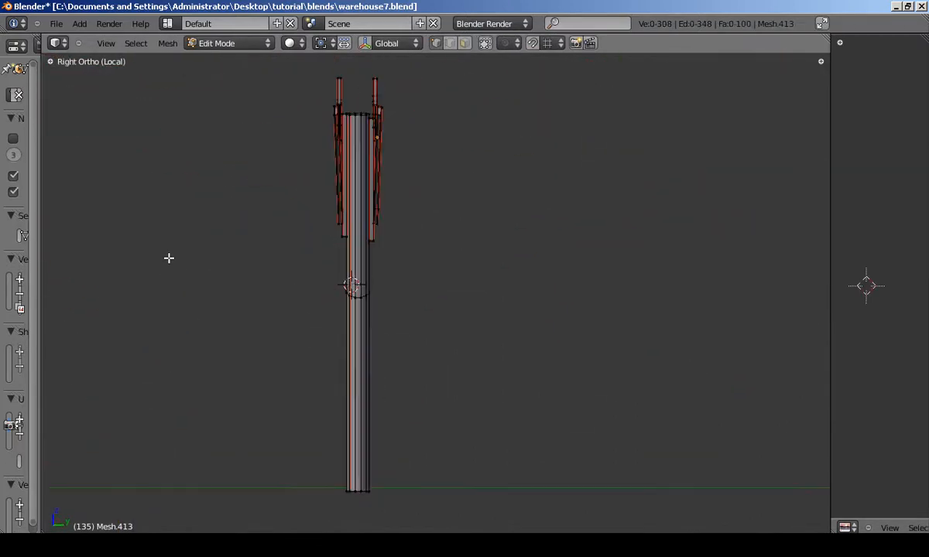
- Select the upper part of the frame in the front view and rotate it slightly in the right side view
key(KP_1)
scroll(311, 151, down, 1)
key(b)
drag(236, 81, 631, 303)
key(KP_3)
key(r)
click(504, 199)
key(Tab)
- Cut across the diagonal braces near their middles to add vertices for bending
key(KP_1)
key(Tab)
shift+middle_drag(433, 201, 444, 242)
key(Tab)
scroll(418, 218, up, 2)
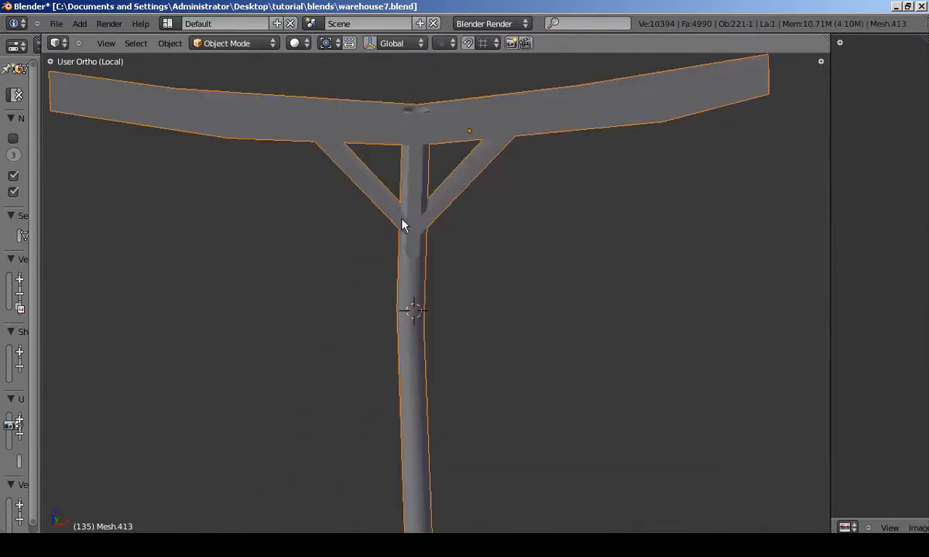
key(KP_1)
key(Tab)
scroll(419, 216, up, 11)
key(a)
scroll(422, 210, down, 11)
scroll(423, 210, down, 3)
scroll(457, 136, up, 3)
scroll(434, 143, up, 5)
scroll(419, 174, down, 5)
- Move the middle cuts of the diagonal braces in the front view to bend them slightly
middle_drag(419, 174, 360, 168)
key(Tab)
scroll(361, 168, down, 2)
key(Tab)
scroll(361, 168, up, 4)
key(KP_1)
key(g)
mouse_move(306, 182)
middle_down()
mouse_move(320, 235)
mouse_move(359, 225)
middle_up()
key(a)
key(a)
mouse_move(359, 225)
mouse_down()
mouse_move(349, 167)
mouse_move(370, 128)
mouse_up()
key(KP_1)
key(g)
key(a)
- Move the middle cut of the right diagonal brace in the front view to bend the brace
key(Tab)
key(Tab)
key(a)
middle_drag(546, 181, 387, 218)
key(KP_1)
key(g)
click(485, 207)
key(g)
click(473, 212)
- Shift the middle cut of the front right brace in the top view so the brace bows sideways
key(Tab)
scroll(473, 212, down, 4)
key(Tab)
key(KP_1)
scroll(441, 159, up, 3)
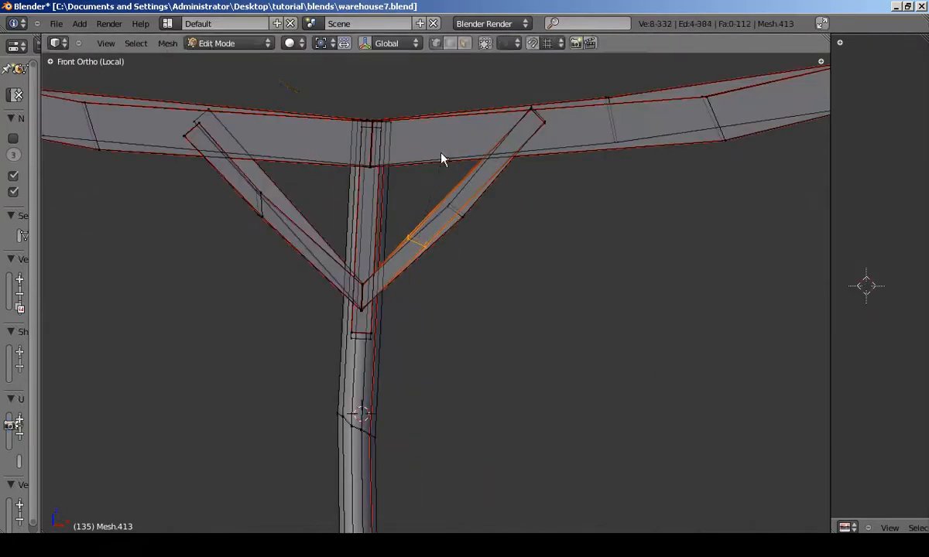
middle_drag(439, 153, 524, 232)
key(KP_7)
key(g)
- Shift the middle cuts of the remaining diagonal braces in the top view so the braces bow sideways
scroll(453, 232, up, 2)
key(a)
key(b)
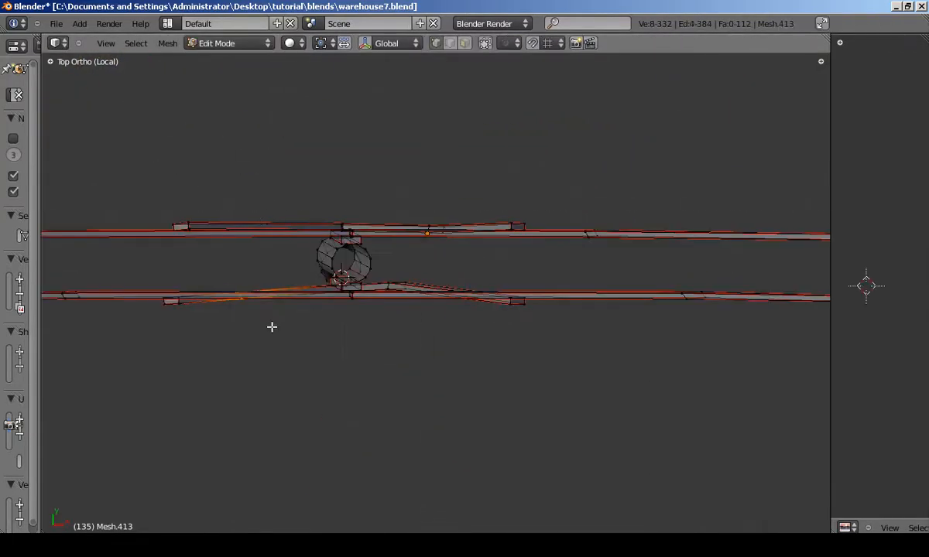
scroll(386, 285, down, 2)
key(g)
key(b)
key(g)
click(628, 318)
key(g)
click(165, 265)
- Select the vertices beside the central frame's post and rotate them freely to make the frame irregular
scroll(178, 262, down, 1)
key(Tab)
middle_drag(435, 263, 402, 237)
key(Tab)
key(b)
drag(273, 233, 341, 267)
key(Tab)
middle_drag(341, 267, 349, 288)
key(Tab)
key(r)
key(r)
click(486, 404)
- Rotate the selected frame vertices freely again from another angle and move them slightly
mouse_move(486, 404)
middle_down()
mouse_move(385, 301)
mouse_move(395, 296)
middle_up()
key(r)
key(r)
click(386, 321)
mouse_move(364, 332)
middle_down()
mouse_move(550, 263)
mouse_move(310, 366)
mouse_move(525, 238)
middle_up()
key(z)
key(z)
key(g)
click(527, 274)
- Rotate one edge loop of the central frame in the front view and return from local view to the full scene
key(Tab)
key(KP_1)
scroll(457, 252, down, 8)
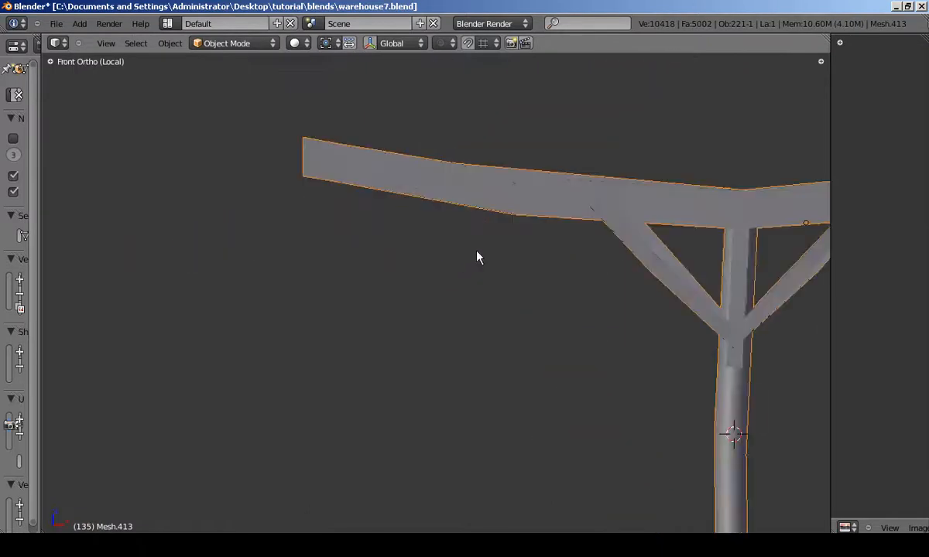
scroll(451, 229, up, 1)
key(Tab)
alt+right_click(425, 305)
key(r)
click(486, 349)
key(Tab)
key(KP_Divide)
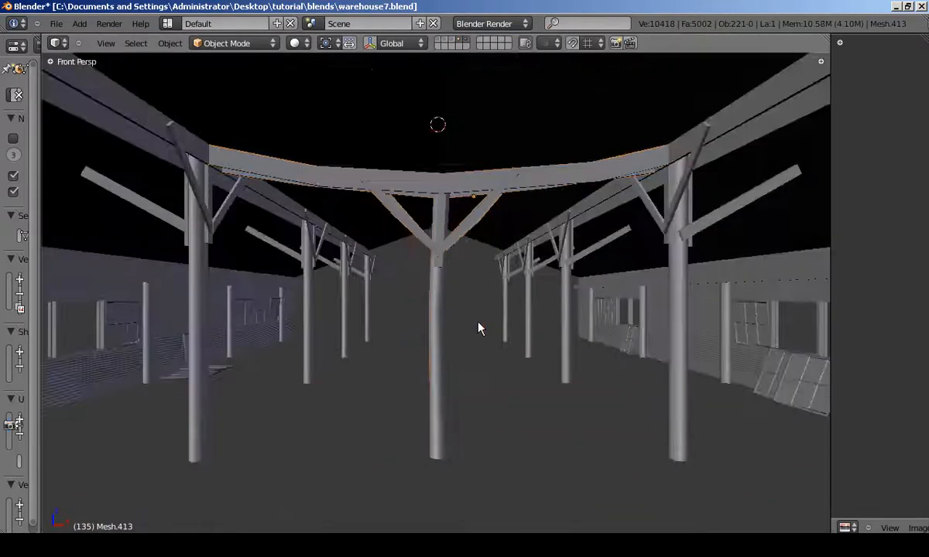
- Hide the warehouse's outer side walls in the front view, leaving the post rows and central frame displayed
key(KP_1)
right_click(547, 225)
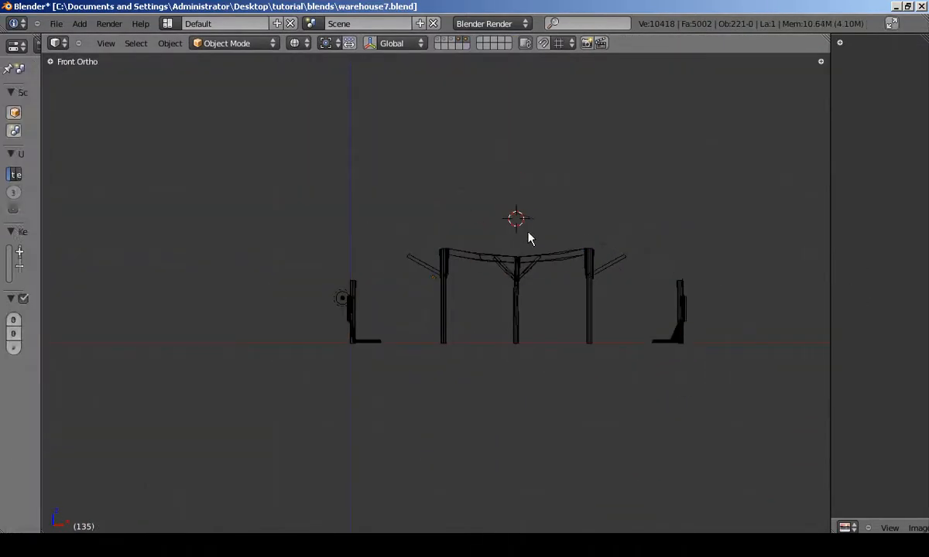
scroll(464, 255, up, 2)
right_click(348, 290)
key(h)
scroll(349, 346, down, 1)
key(b)
drag(689, 263, 766, 372)
key(h)
middle_drag(503, 288, 400, 309)
- Select the entire left row of posts, long beams and braces
key(z)
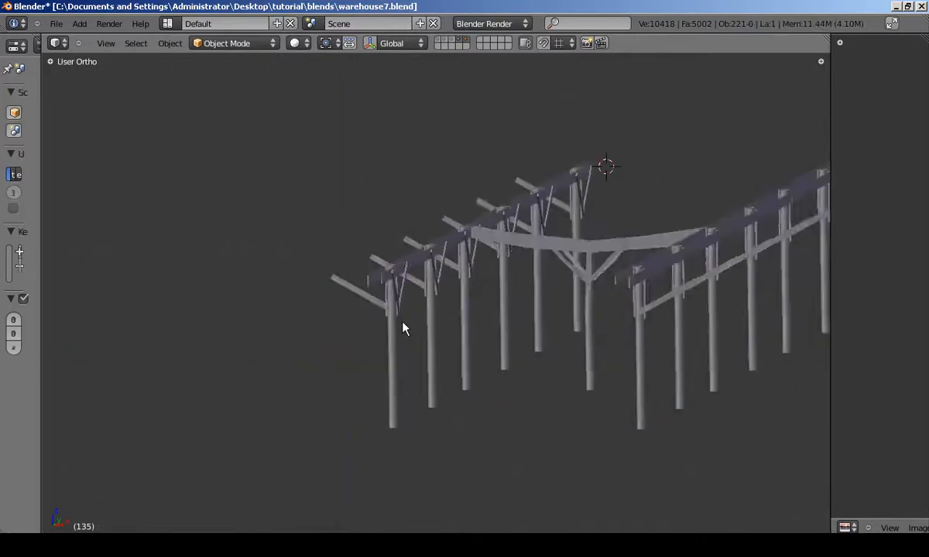
key(z)
middle_drag(504, 252, 494, 263)
key(z)
key(b)
drag(480, 325, 529, 236)
drag(538, 140, 658, 248)
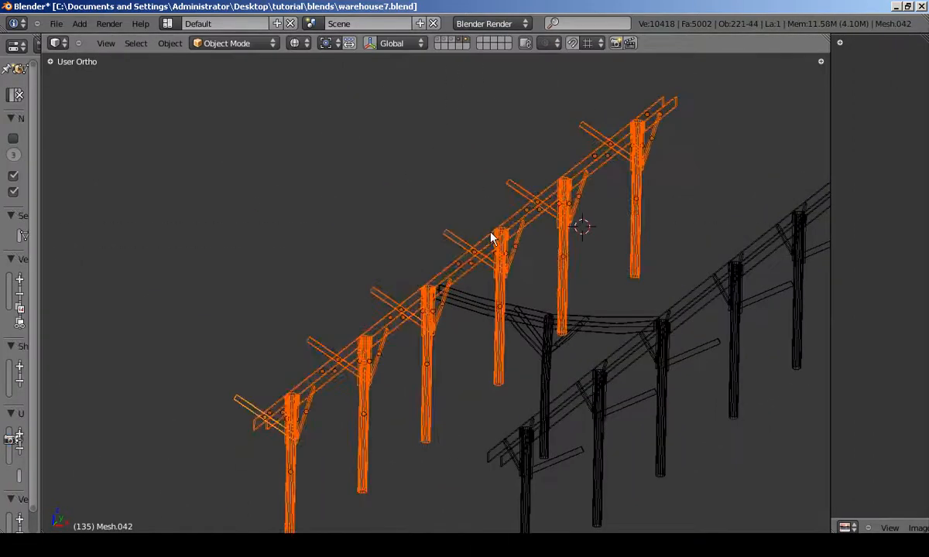
scroll(396, 158, down, 1)
- Make the selected objects single-user and join them into one mesh
click(170, 43)
key(Tab)
key(Tab)
click(171, 43)
mouse_move(208, 244)
click(300, 267)
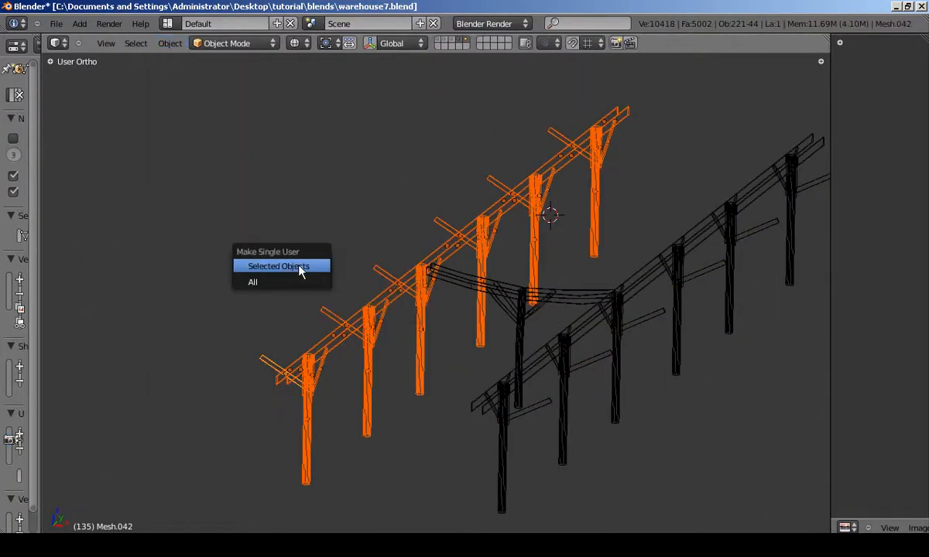
key(ctrl+j)
- Isolate the joined row in local view and knife-cut across its slanted side braces
key(z)
key(KP_Divide)
key(Tab)
key(a)
scroll(431, 307, up, 8)
key(KP_1)
mouse_move(460, 272)
middle_down()
mouse_move(451, 261)
mouse_move(449, 279)
middle_up()
key(a)
key(k)
drag(403, 388, 362, 318)
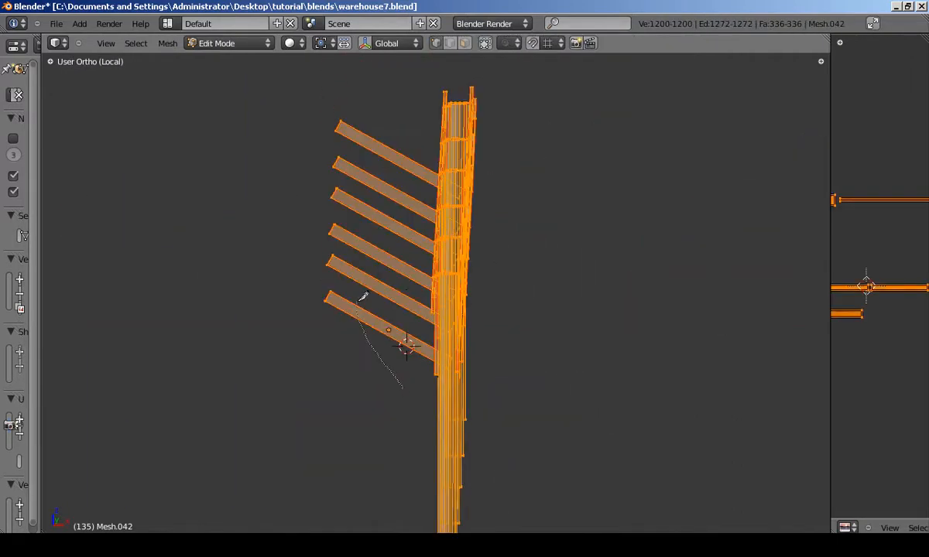
drag(392, 116, 394, 111)
- Move the new cuts of the slanted side braces in the front view to bend the braces
key(a)
key(KP_1)
scroll(369, 232, up, 4)
key(b)
key(g)
drag(328, 190, 459, 300)
click(389, 243)
key(a)
key(b)
key(g)
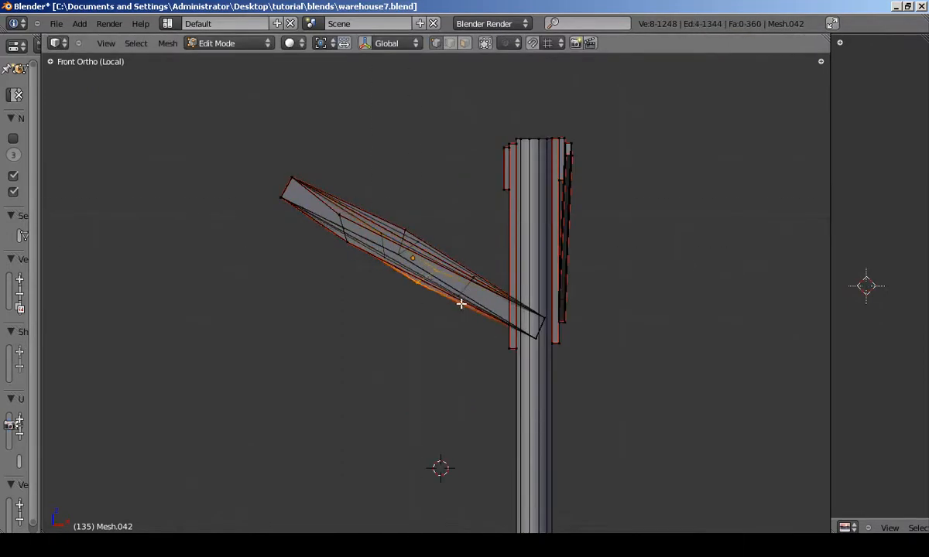
click(529, 310)
- Circle-select another slanted brace's cut in the front view and move it to vary the bend
key(Tab)
scroll(529, 310, up, 5)
scroll(480, 292, down, 5)
key(Tab)
scroll(284, 234, down, 3)
key(b)
key(Escape)
key(c)
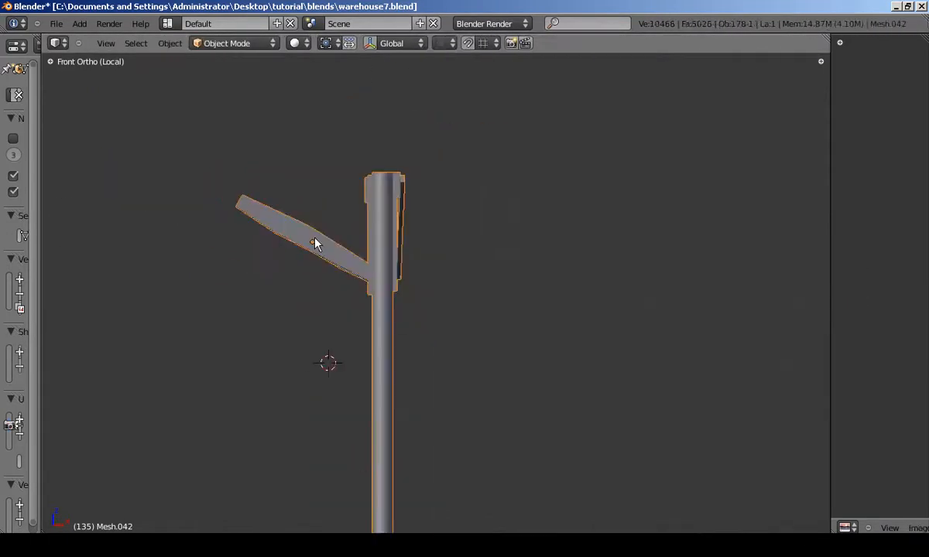
drag(284, 221, 328, 242)
key(Escape)
key(g)
click(346, 266)
- Move the middle cut of a further slanted brace and check the bends from the top and in perspective
key(Tab)
middle_drag(346, 265, 336, 224)
key(Tab)
key(a)
key(c)
click(324, 195)
key(Escape)
key(g)
key(KP_7)
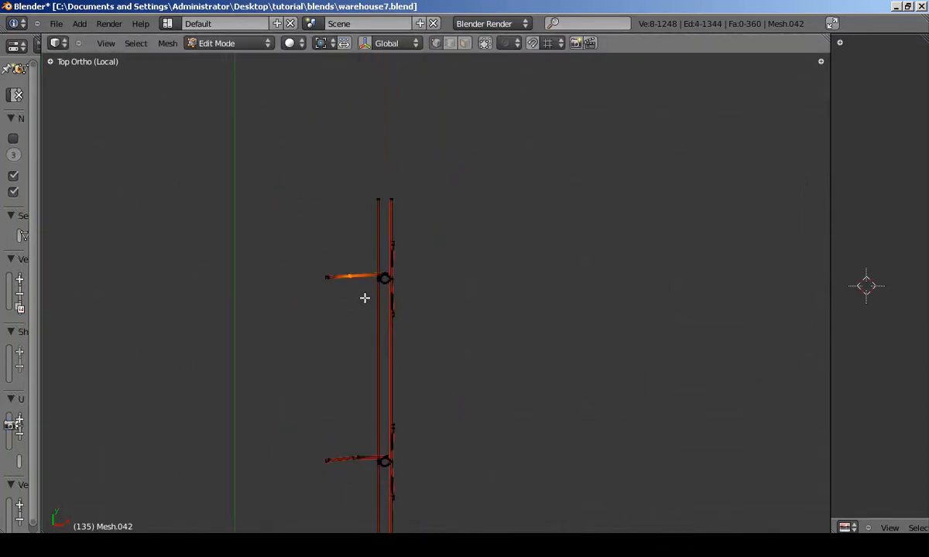
middle_drag(366, 306, 700, 255)
shift+middle_drag(700, 255, 498, 286)
scroll(419, 280, up, 3)
key(Tab)
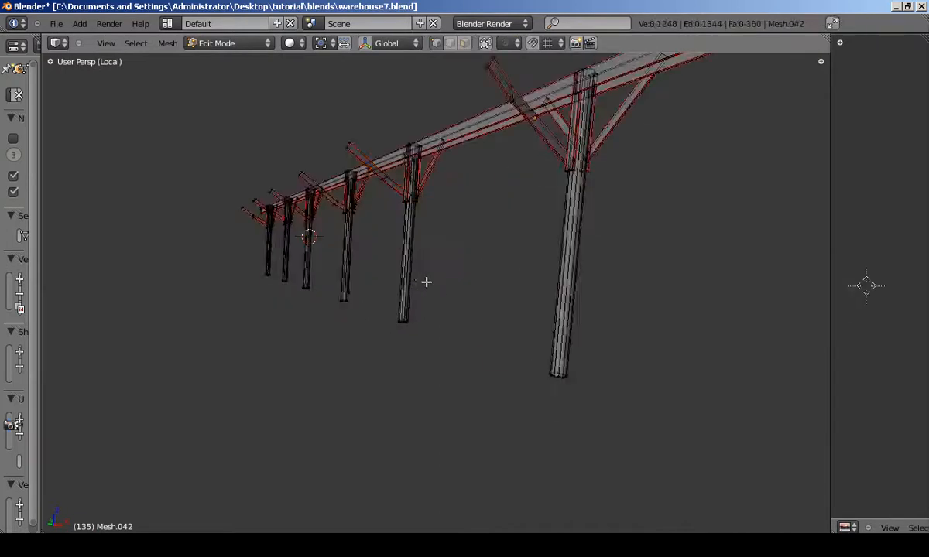
- Knife-cut across the row's six posts to add vertices for bending
key(a)
key(a)
key(KP_1)
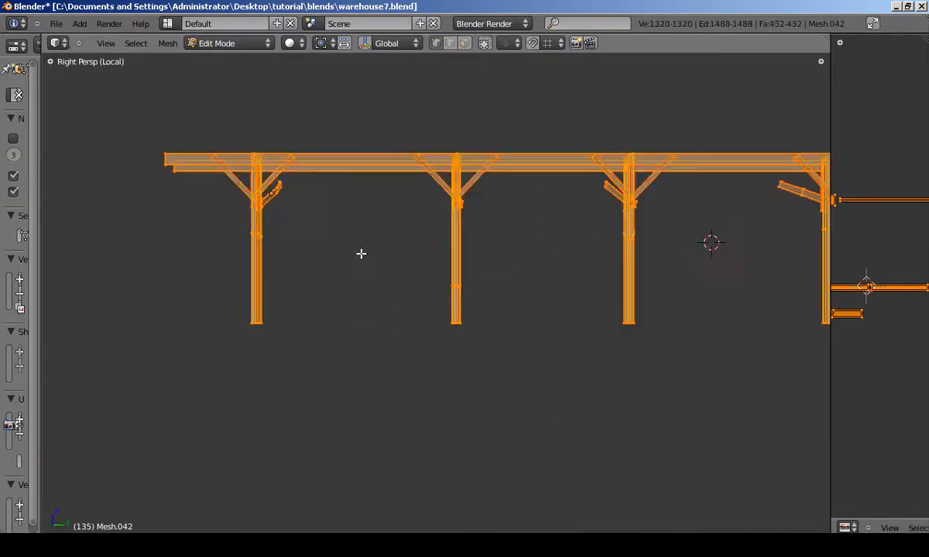
key(KP_7)
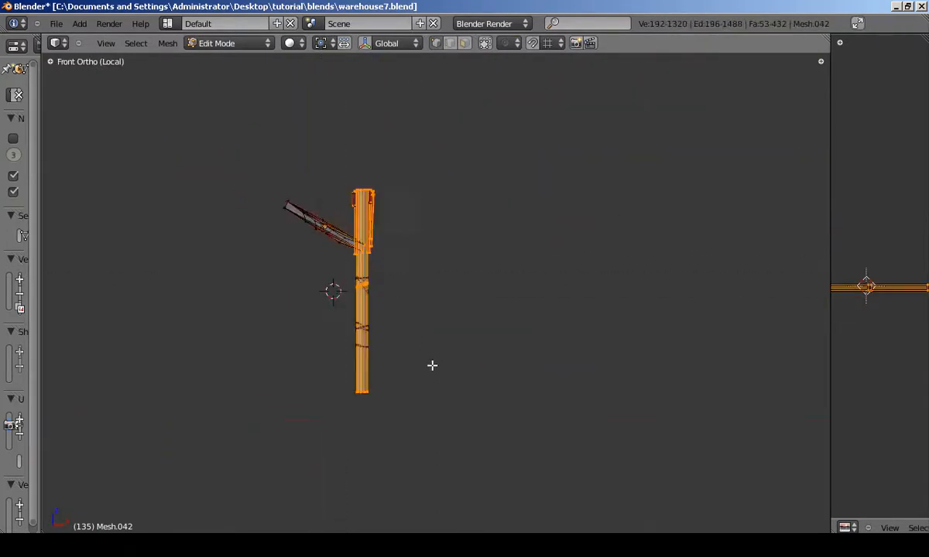
- Knife-cut both long beams at several places between the posts, using side and tilted views
key(a)
key(a)
key(Home)
scroll(473, 384, down, 1)
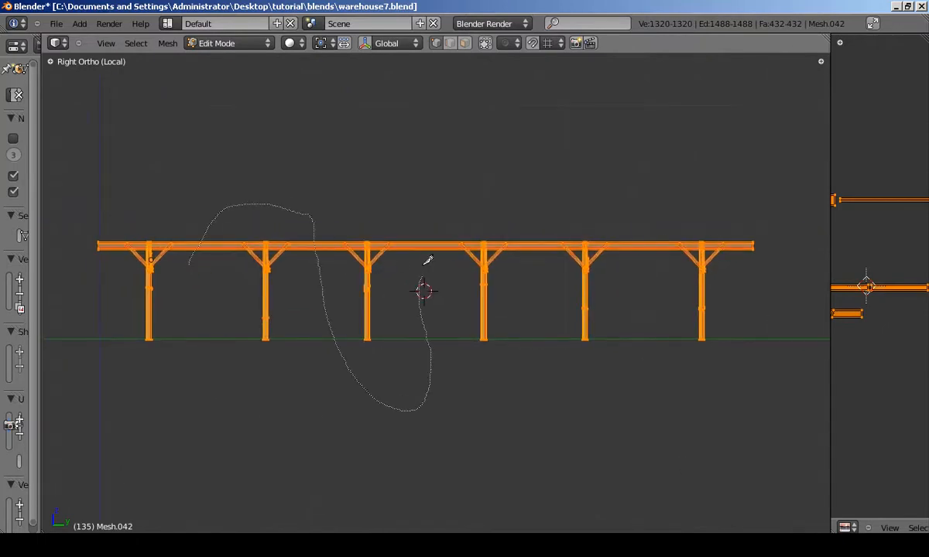
key(KP_2)
key(KP_8)
key(KP_8)
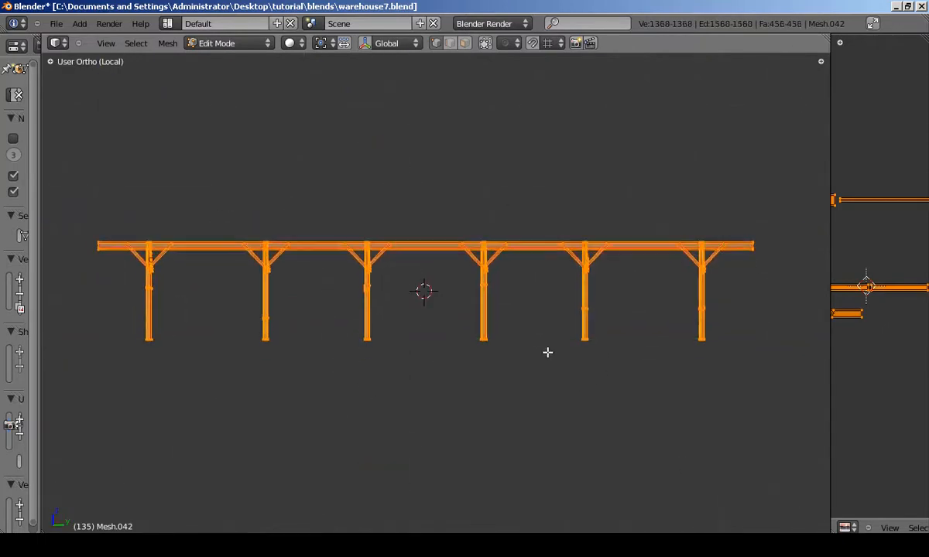
key(KP_2)
key(KP_2)
key(KP_2)
key(KP_2)
key(KP_2)
key(KP_2)
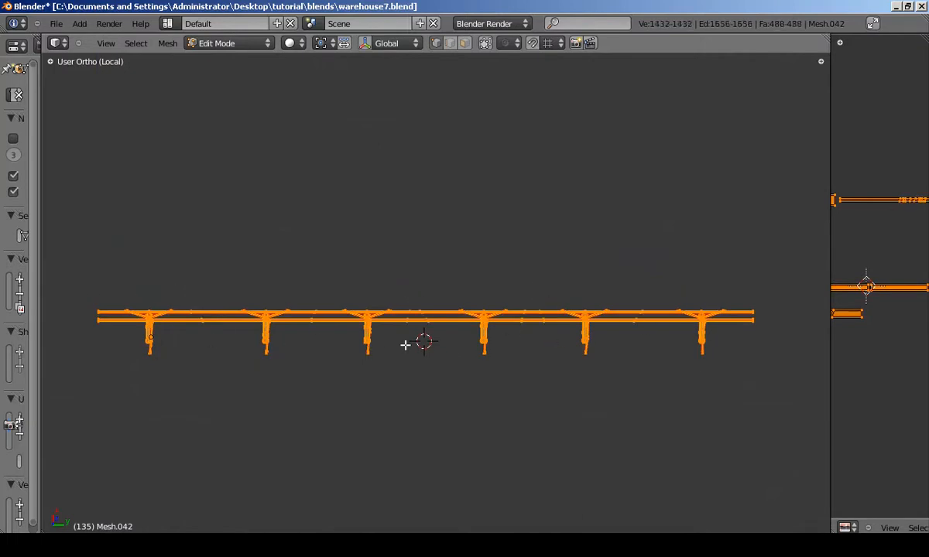
- Shift a post section of the row sideways in the top view so the long beams curve
key(KP_3)
key(a)
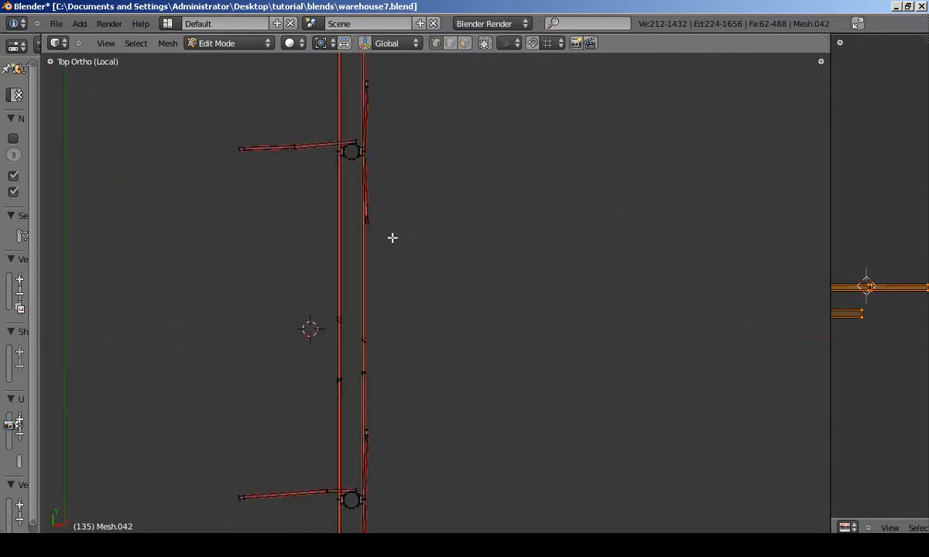
click(483, 265)
key(KP_3)
key(KP_1)
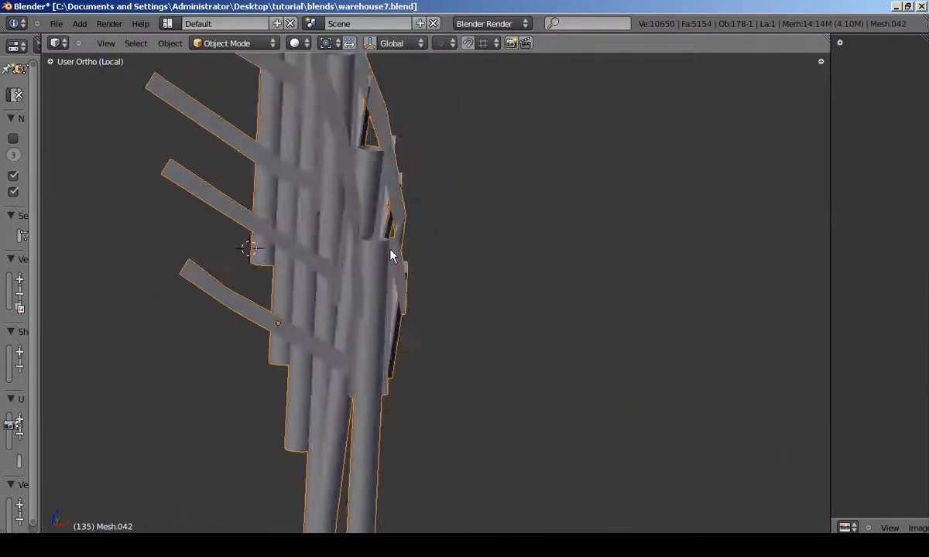
- Adjust the long beams beside a post and rotate that post's upper section slightly in the side view
key(b)
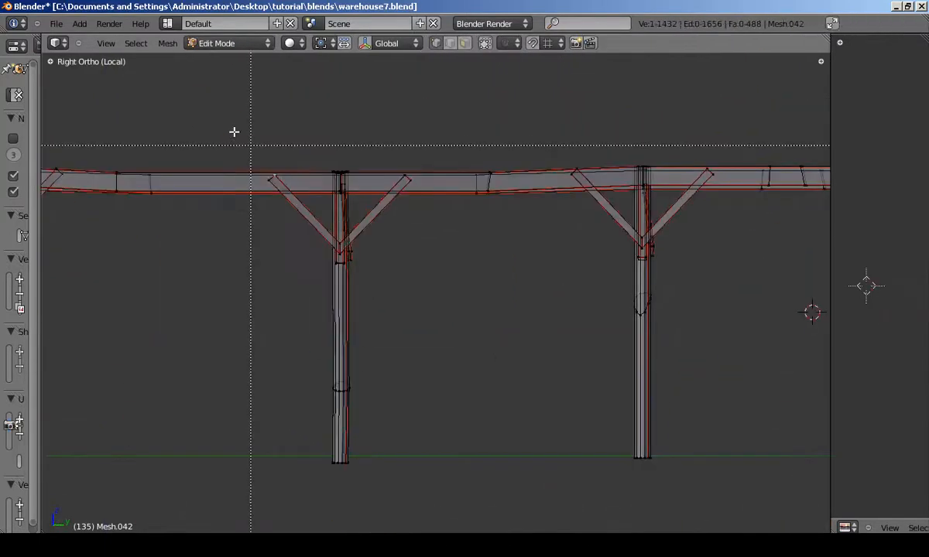
drag(452, 148, 500, 210)
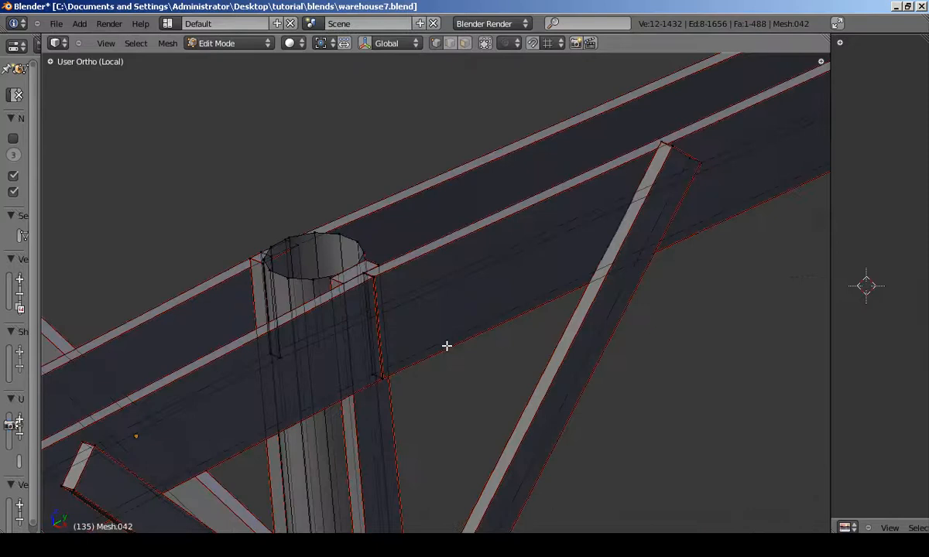
right_click(377, 274)
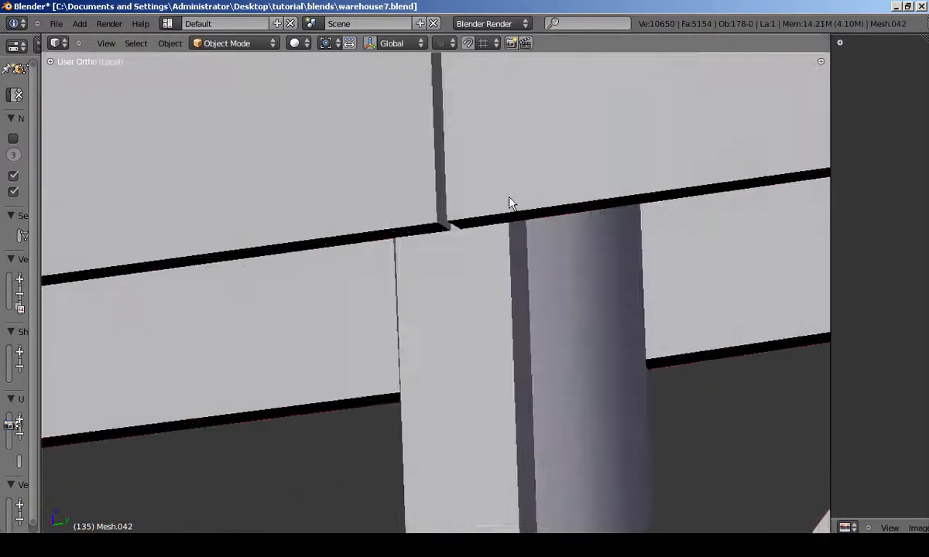
key(Tab)
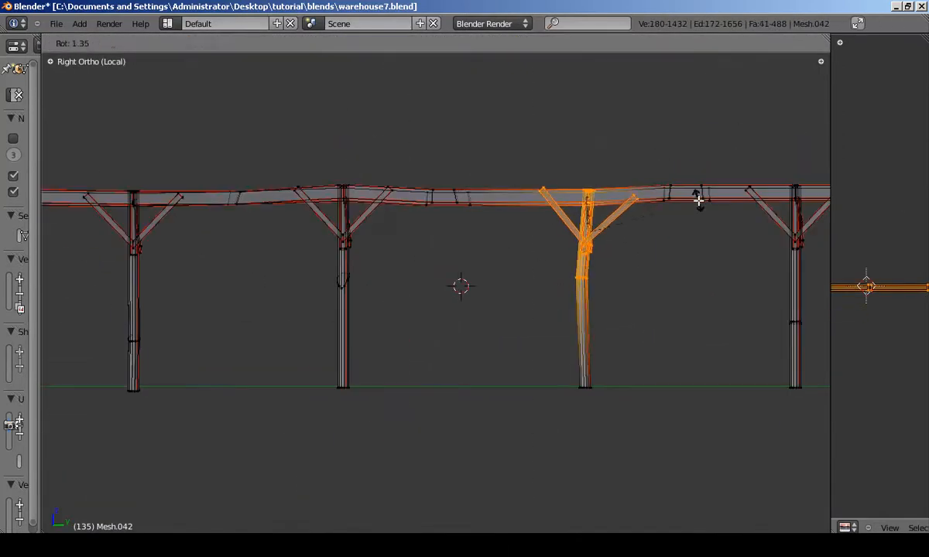
drag(625, 416, 625, 416)
- Adjust the edge loop around a post's middle in the front and side views to bend the post
key(KP_1)
middle_drag(556, 324, 536, 321)
alt+right_click(431, 280)
key(KP_1)
key(KP_3)
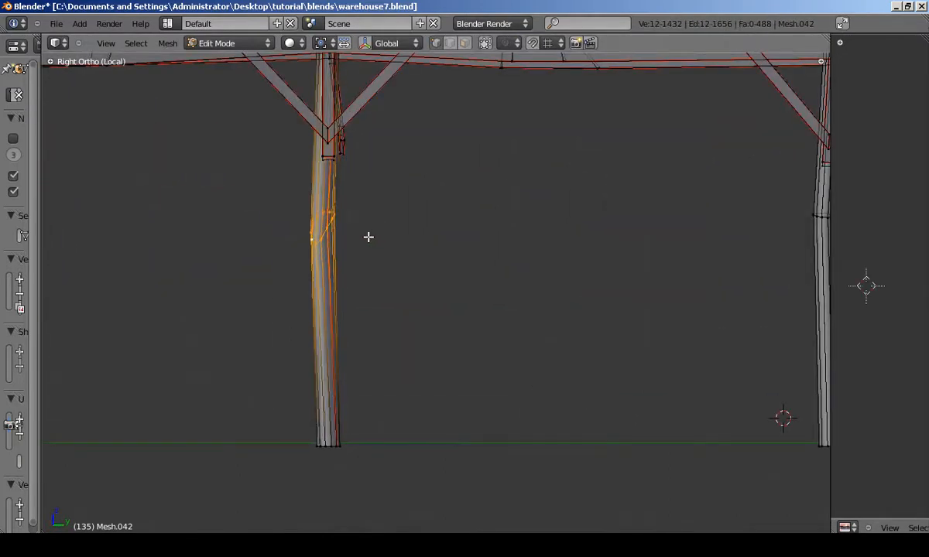
- Select a linked part beside the bent post and move it in the side view
shift+middle_drag(368, 237, 373, 279)
key(l)
key(g)
click(373, 244)
- Move a cut of the long beam between two posts vertically in the side view to vary its sag
key(a)
shift+middle_drag(373, 245, 377, 282)
key(l)
scroll(389, 207, down, 5)
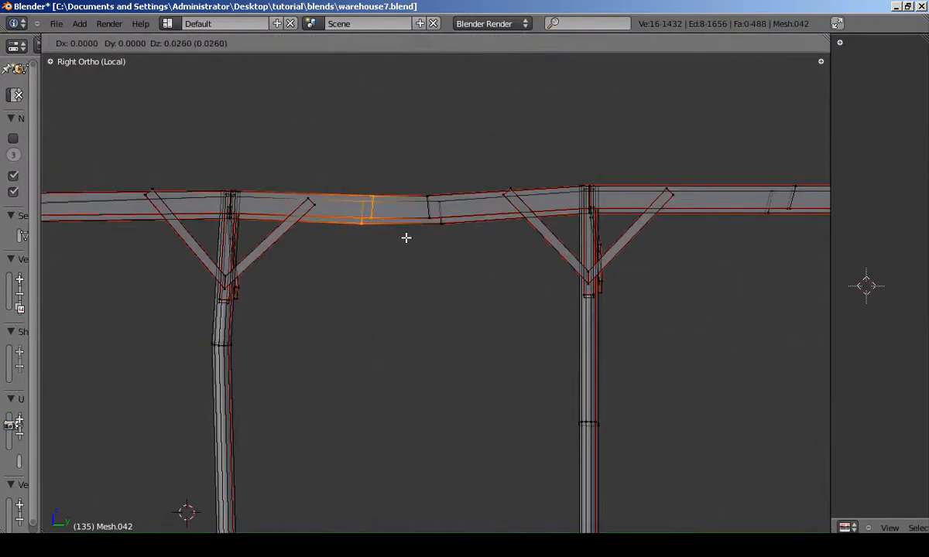
key(KP_7)
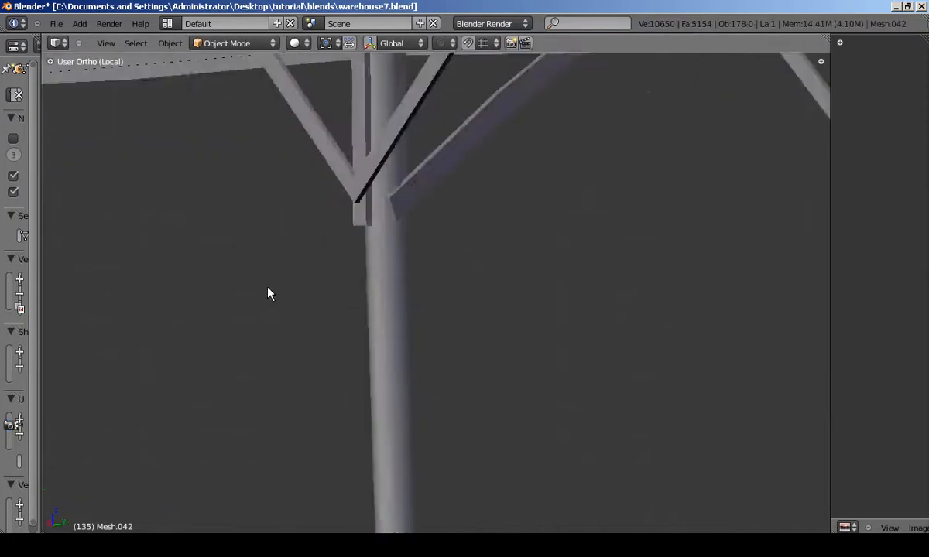
- Cut across the long beams' overhanging end and adjust the new cut in the side view
key(Tab)
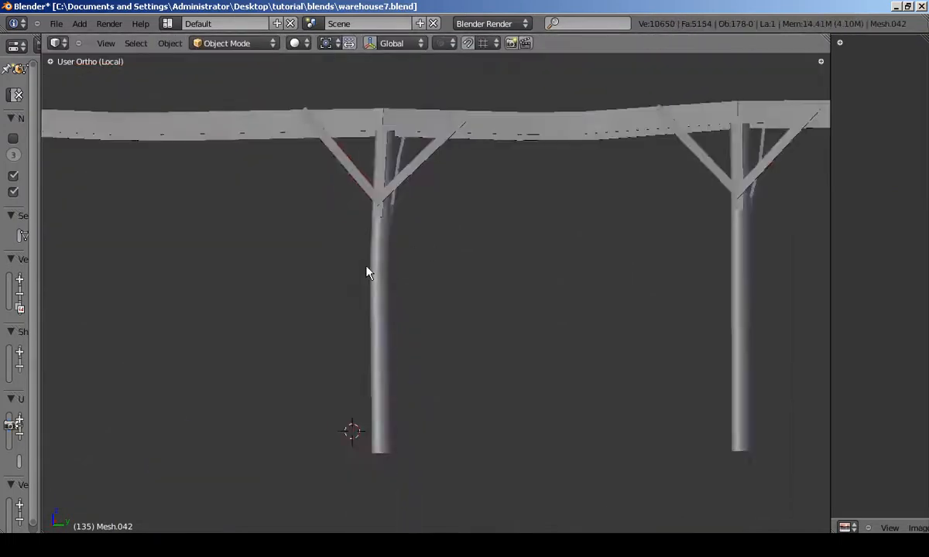
key(KP_3)
scroll(479, 273, up, 2)
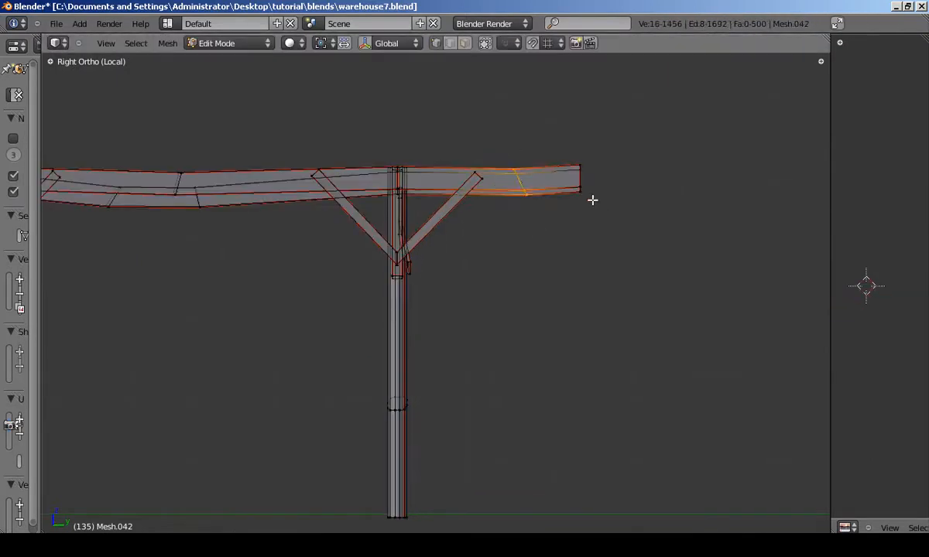
- Select the upper section of a middle post with its braces and beam joint, and adjust it in the side view
drag(321, 120, 535, 280)
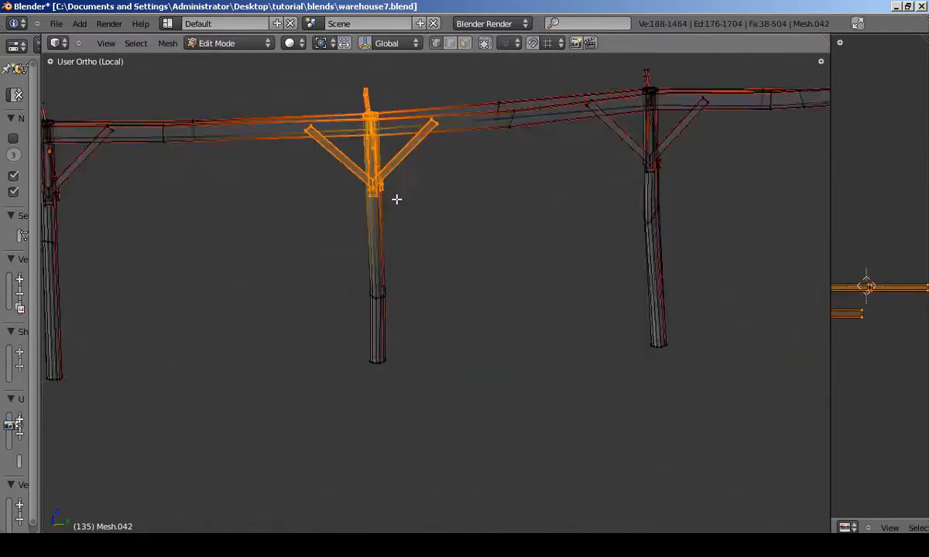
middle_drag(395, 198, 377, 117)
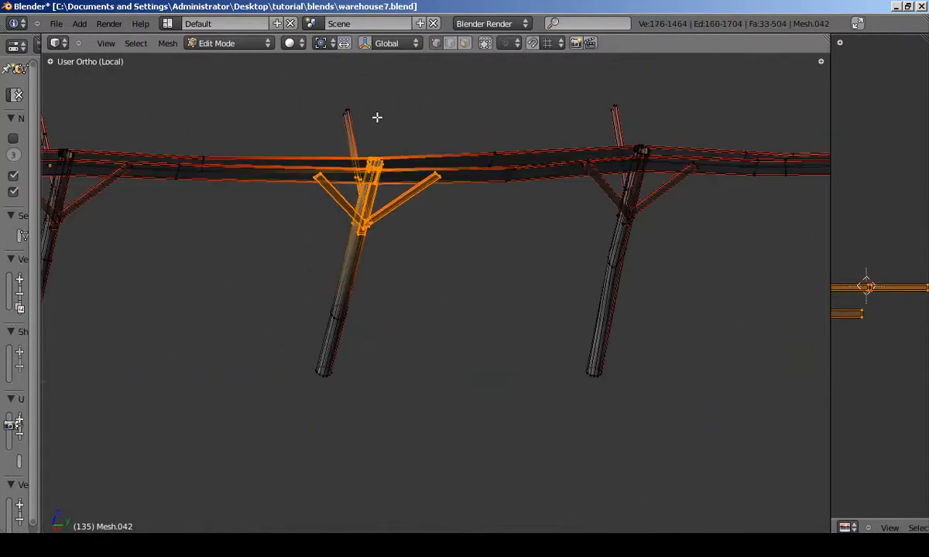
key(KP_3)
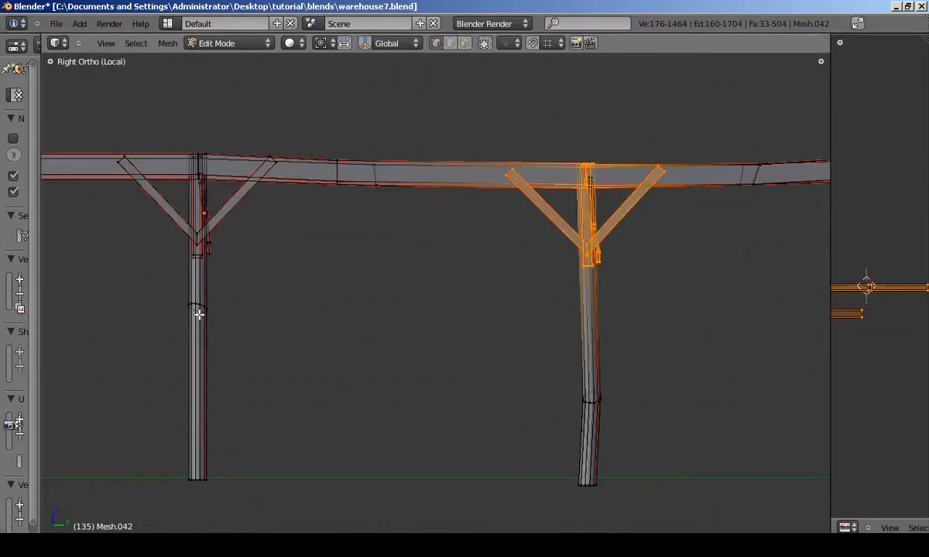
key(l)
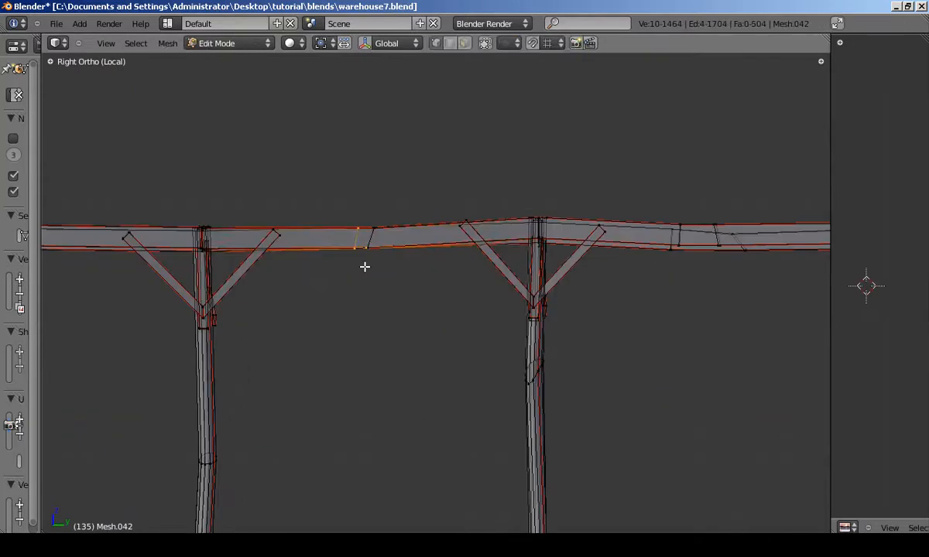
- Rotate a beam cut between two posts in the side view and cut across the first post's brace
key(r)
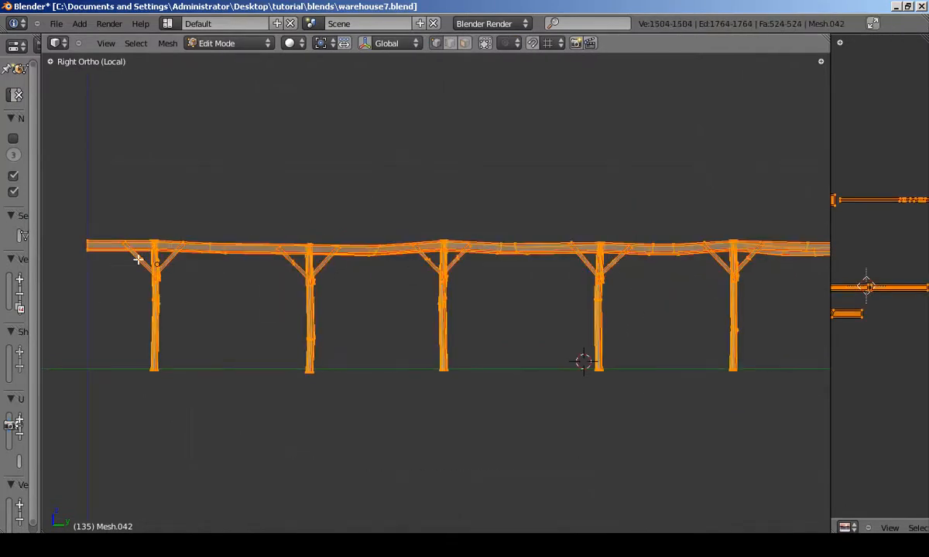
drag(147, 253, 158, 254)
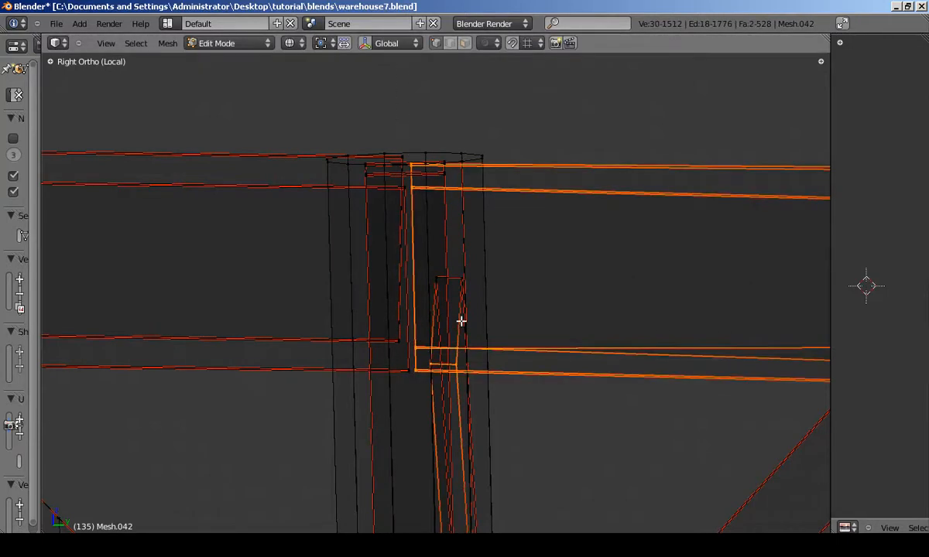
- Move the beam end at a post joint in line with the neighbouring beam in the side view
key(g)
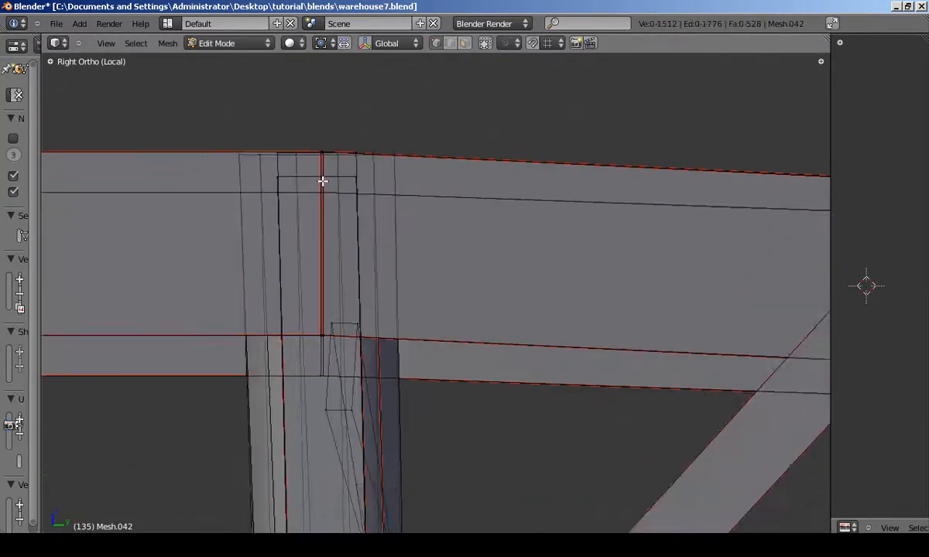
key(b)
drag(296, 369, 316, 474)
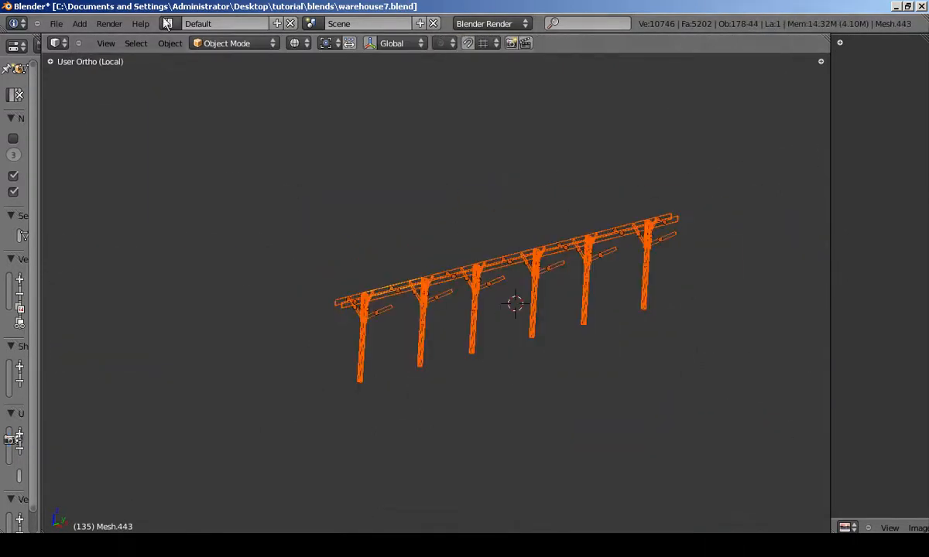
- Join the second row's posts, beams and braces into a single mesh
click(169, 42)
mouse_move(232, 256)
click(346, 270)
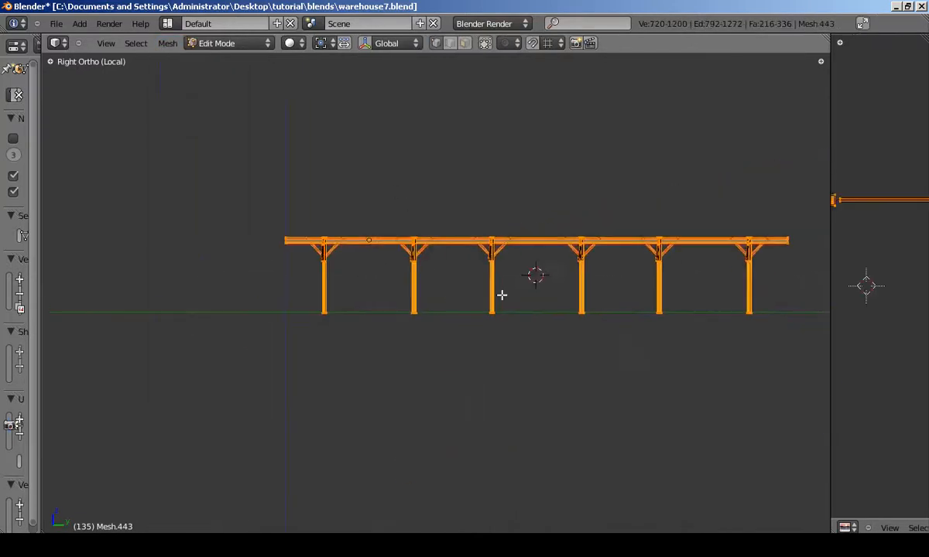
- Reveal the whole row's mesh and cut across all six posts at varying heights in the side view
key(alt+h)
shift+middle_drag(805, 283, 631, 314)
scroll(632, 314, up, 1)
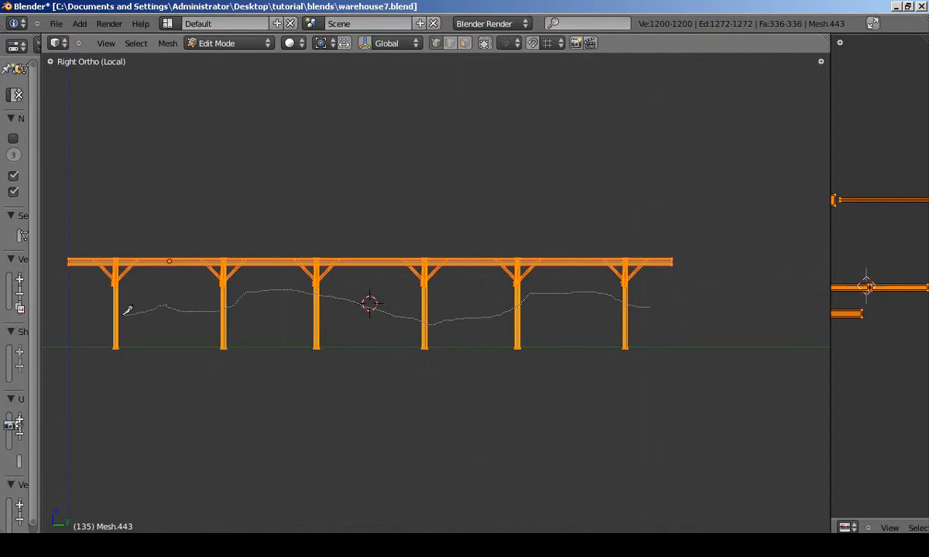
scroll(103, 312, up, 5)
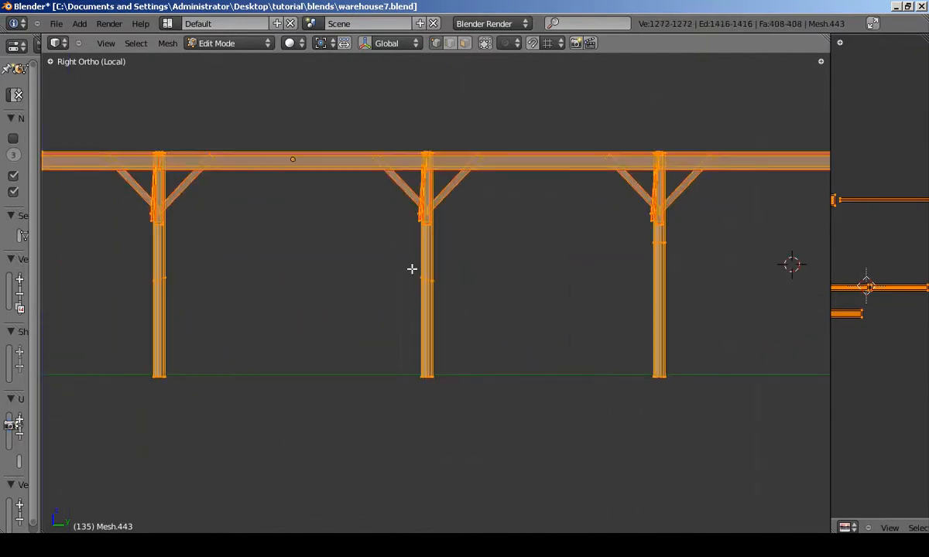
- Cut across the diagonal braces and long beams along the row in the side view
scroll(302, 281, down, 4)
scroll(128, 252, up, 1)
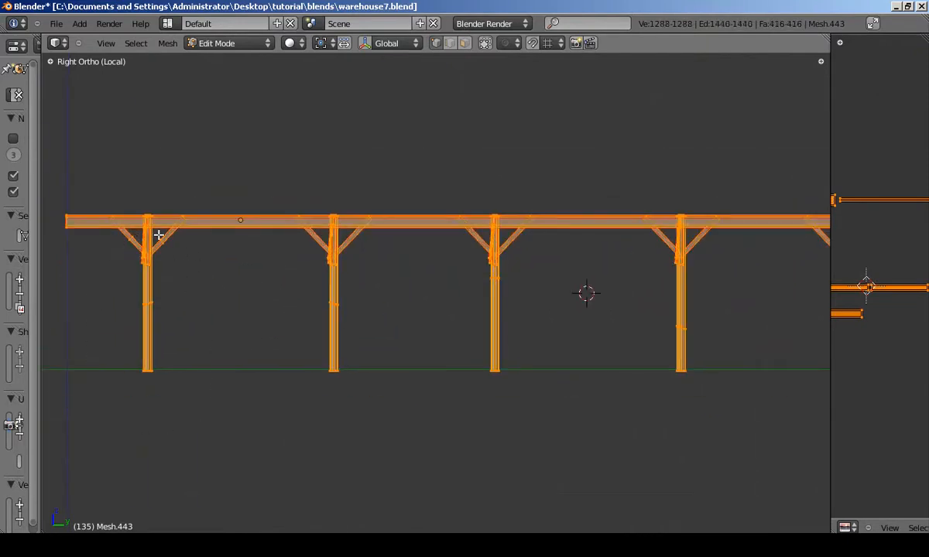
shift+middle_drag(644, 240, 322, 315)
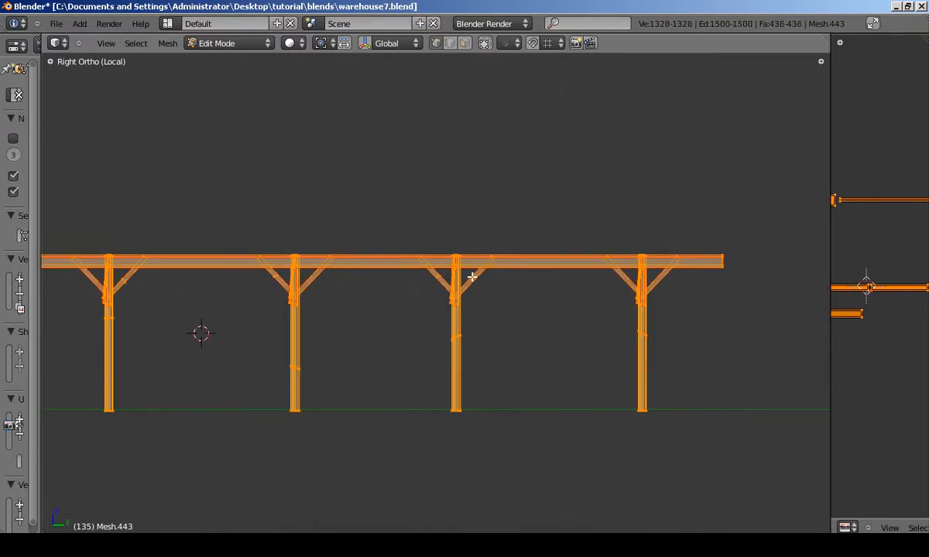
middle_drag(478, 276, 786, 322)
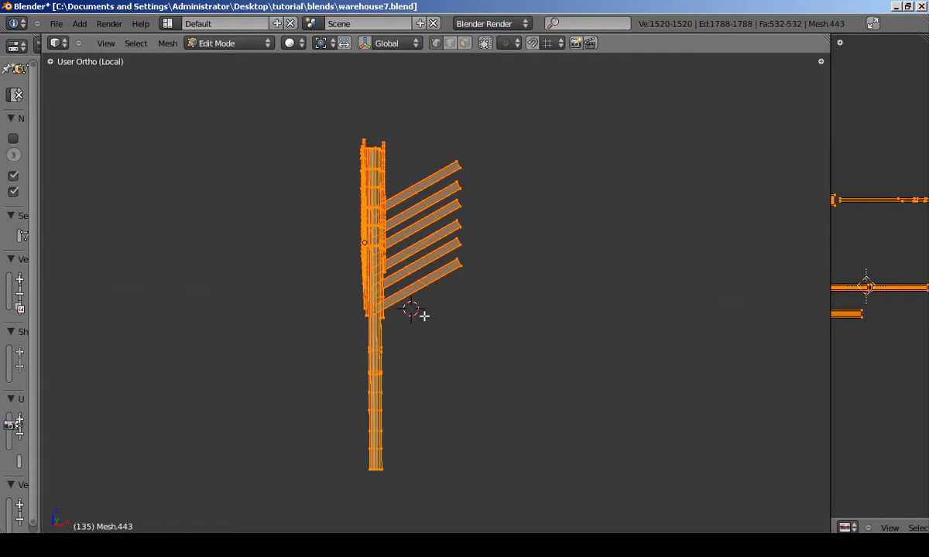
- Rotate the middle cuts of all six projecting braces together in the front view to bend them
key(KP_1)
right_click(369, 195)
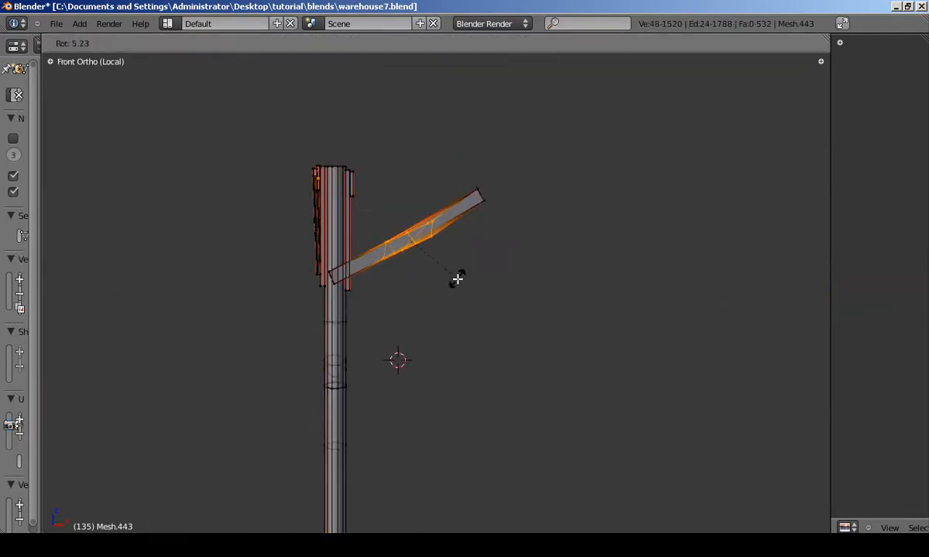
middle_drag(456, 273, 433, 264)
right_click(432, 263)
key(KP_3)
key(KP_1)
- Select a single projecting brace's middle edge loop and rotate it to vary its bend
scroll(492, 162, up, 3)
middle_drag(492, 162, 397, 235)
alt+right_click(383, 232)
key(r)
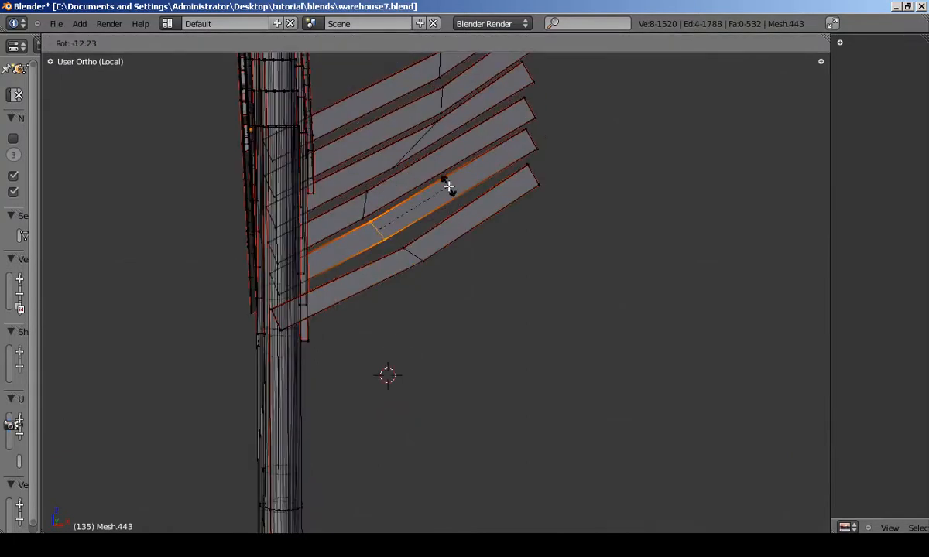
key(KP_1)
key(a)
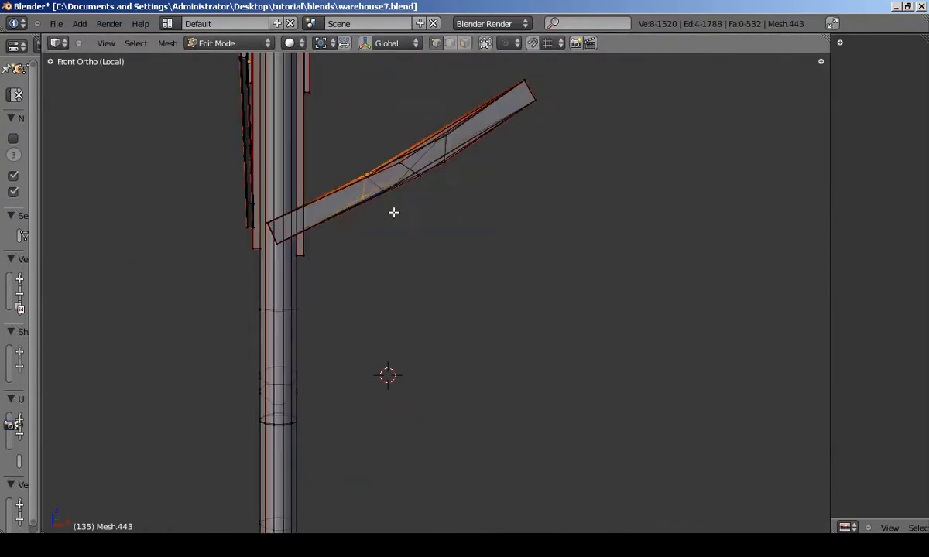
- Select the middle cuts of further projecting braces one at a time and move them to vary their bends
shift+middle_drag(394, 218, 379, 236)
key(b)
drag(333, 139, 449, 226)
middle_drag(449, 226, 430, 229)
key(a)
key(g)
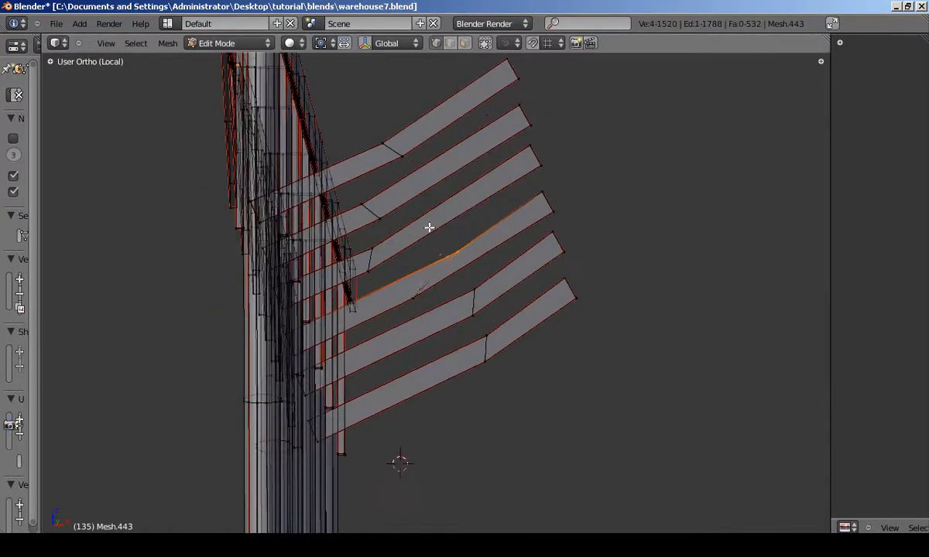
drag(404, 285, 430, 311)
middle_drag(430, 311, 459, 258)
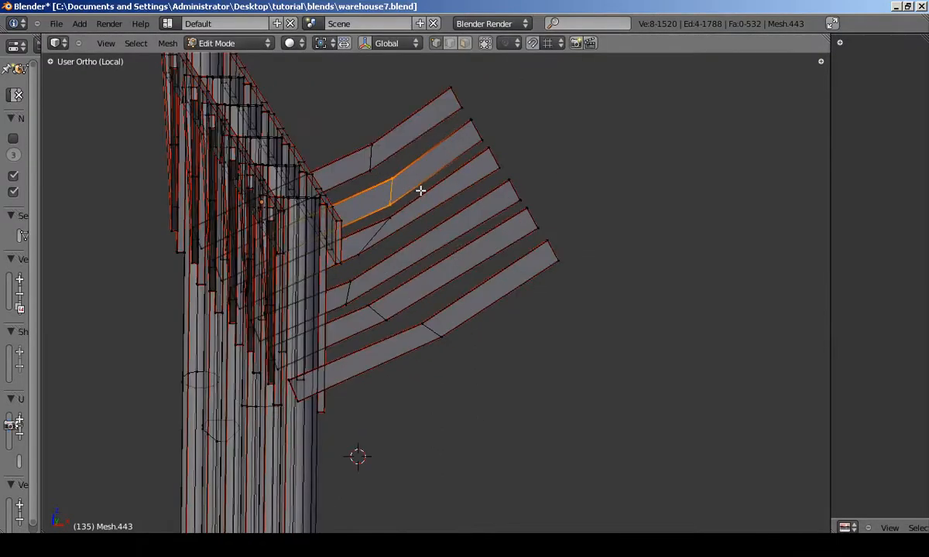
- Select another projecting brace's middle cut and rotate it in the front view
key(b)
drag(362, 161, 379, 177)
middle_drag(379, 177, 360, 180)
key(KP_1)
key(r)
click(420, 153)
- Select a projecting brace's middle cut in the top view and shift it to bend the brace horizontally
scroll(345, 160, down, 4)
key(KP_7)
scroll(331, 156, up, 3)
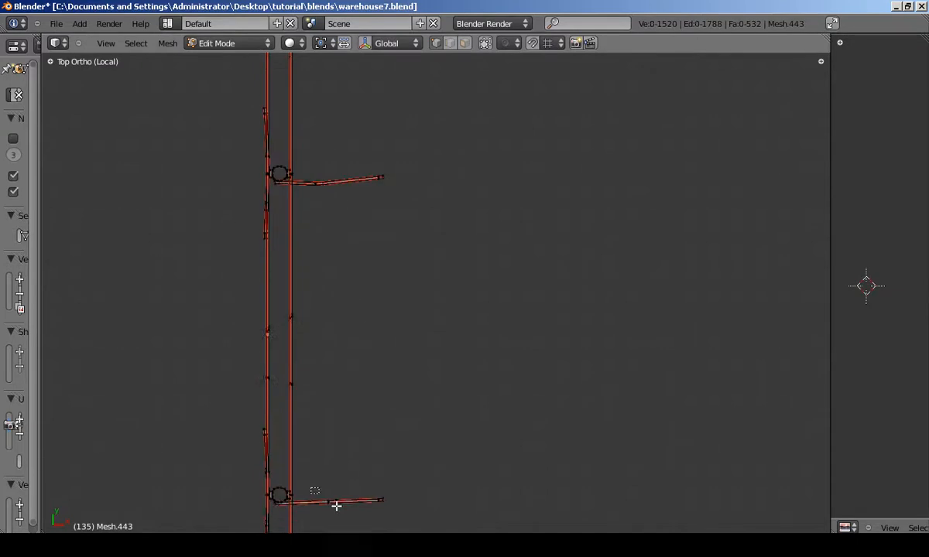
shift+middle_drag(380, 250, 373, 314)
key(b)
drag(307, 188, 347, 227)
key(g)
click(348, 230)
- Shift the next projecting brace's middle cut along the Y axis in the top view
shift+middle_drag(348, 230, 344, 506)
key(a)
key(b)
drag(307, 187, 358, 231)
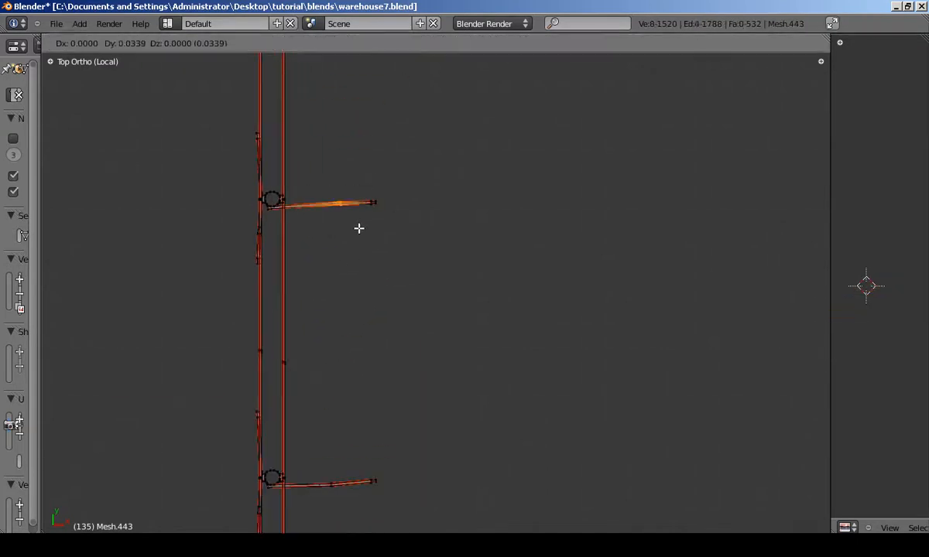
- Lower the long beams' cut between the last two posts in the side view to make them sag
scroll(251, 252, up, 2)
shift+middle_drag(250, 252, 332, 195)
key(a)
key(b)
drag(373, 229, 422, 269)
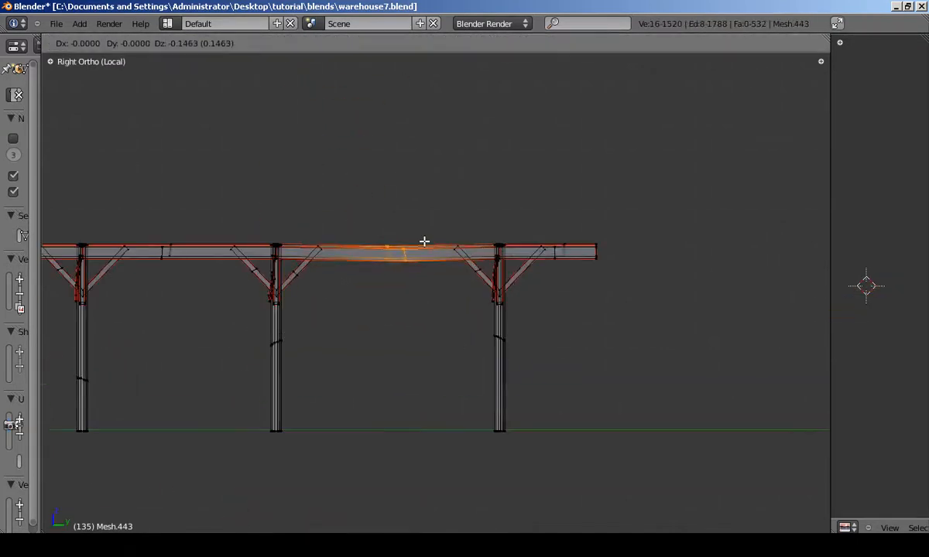
click(579, 275)
- Lower the long beams' cut in the adjacent bay in the side view
shift+middle_drag(579, 276, 764, 262)
key(a)
key(b)
drag(326, 210, 374, 263)
key(g)
click(375, 268)
- Lower the cuts in the following bay, adjusting one long beam's cut separately from its parallel beam
shift+middle_drag(374, 267, 521, 274)
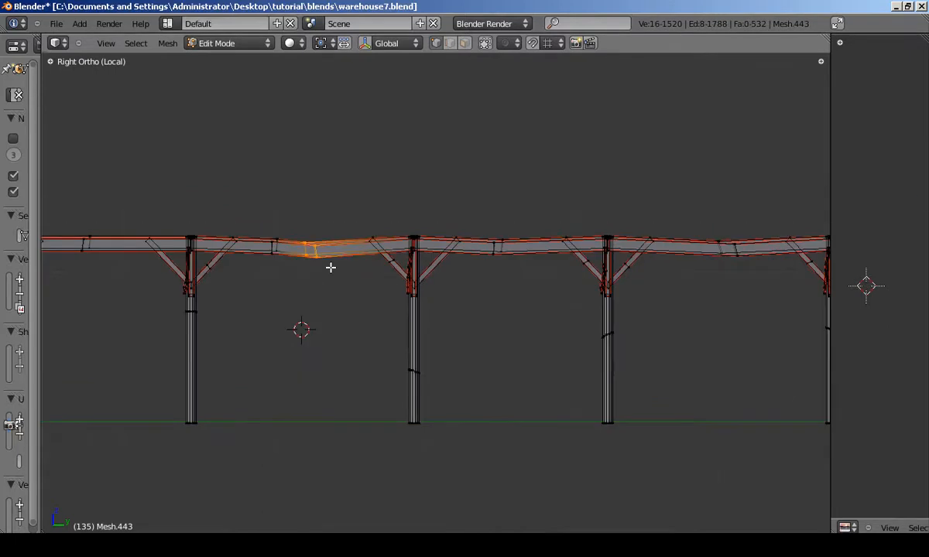
scroll(345, 251, up, 2)
shift+middle_drag(345, 251, 304, 231)
key(a)
key(b)
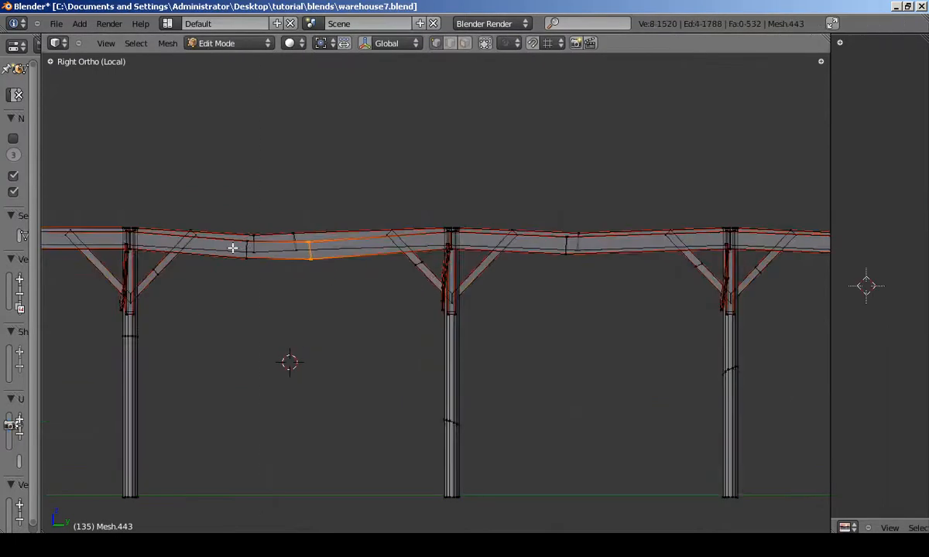
- Select the beam cut in the second bay from the row's start and lower it
shift+middle_drag(241, 244, 497, 250)
key(a)
key(b)
drag(212, 216, 263, 269)
key(g)
click(263, 277)
- Adjust the long beams' cuts in the first bay, sliding one beam's cut along its length
shift+middle_drag(264, 278, 504, 280)
shift+middle_drag(219, 281, 424, 223)
key(a)
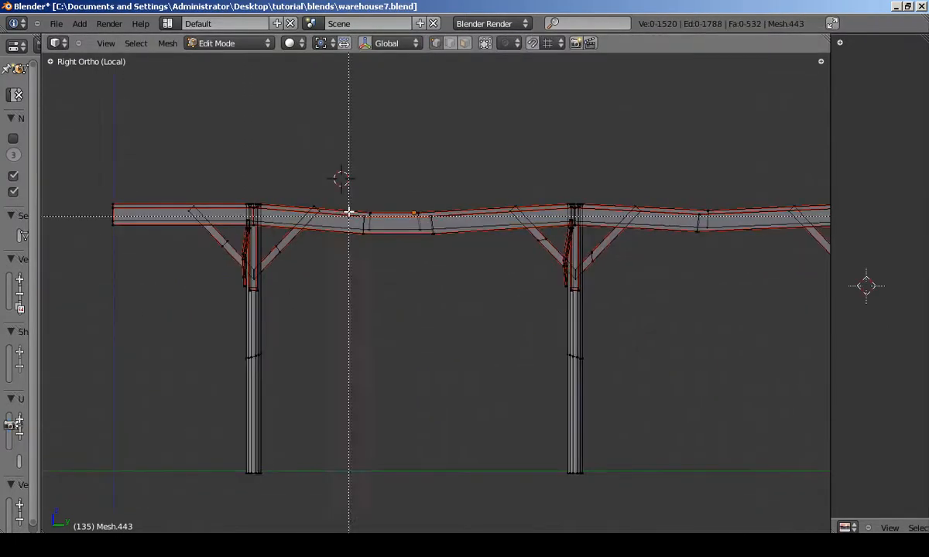
click(426, 255)
key(Tab)
key(Tab)
scroll(381, 221, up, 2)
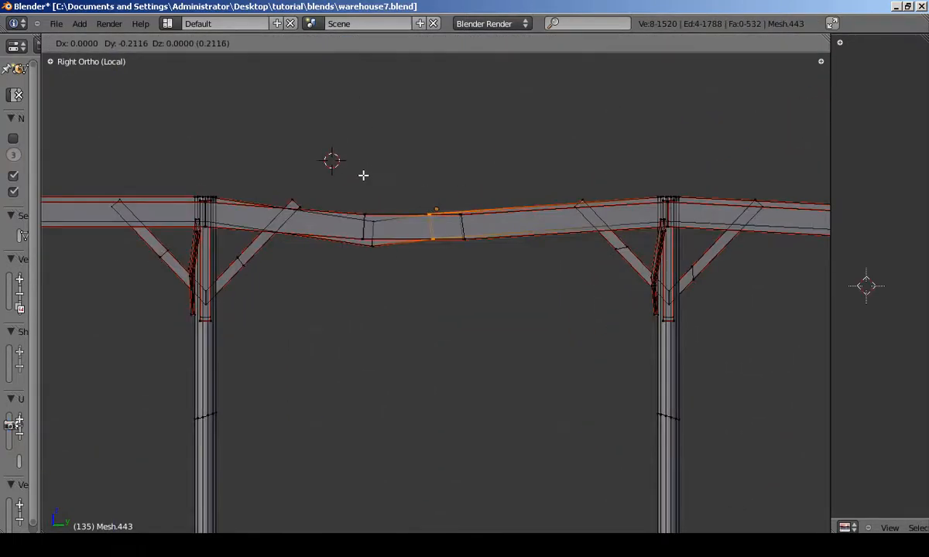
click(394, 229)
- Cut across the long beams' overhanging end, lower the new cut slightly and check the shaded row from the side
key(Tab)
middle_drag(394, 228, 378, 280)
key(KP_3)
key(Tab)
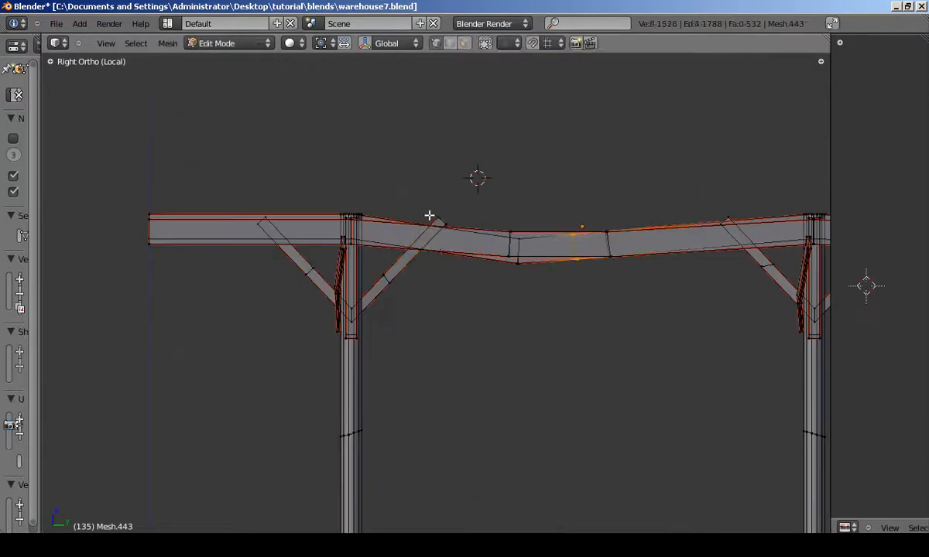
key(a)
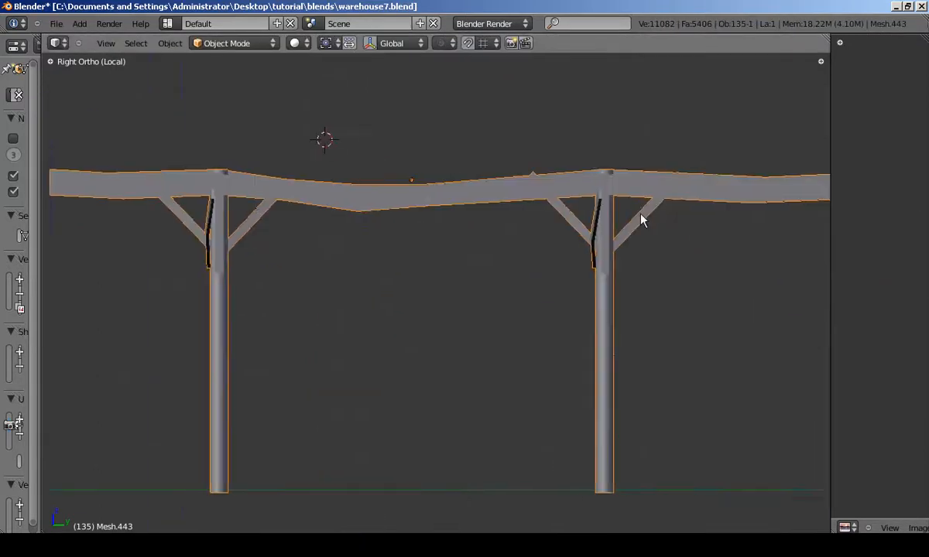
key(Tab)
- Move and rotate the upper sections of the posts with their braces in the side and front views
key(g)
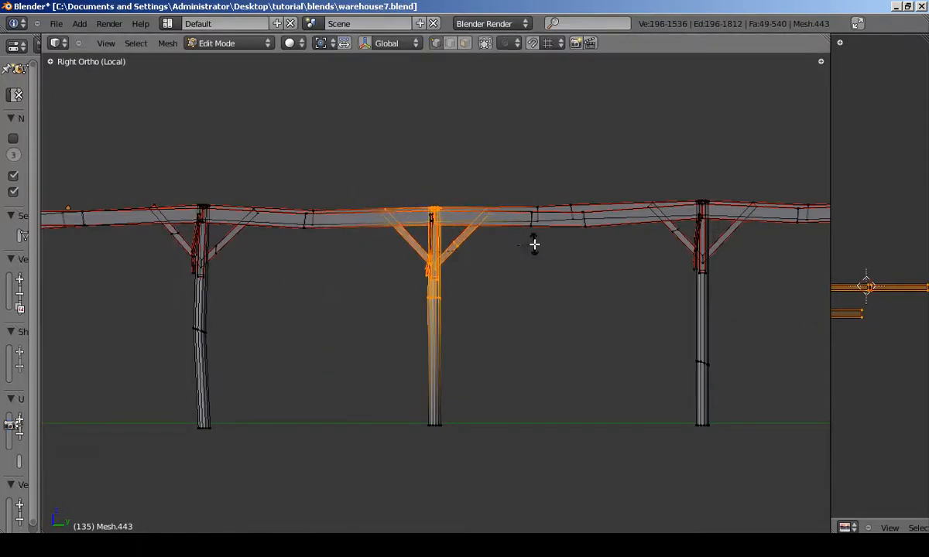
key(r)
click(540, 260)
key(KP_1)
key(g)
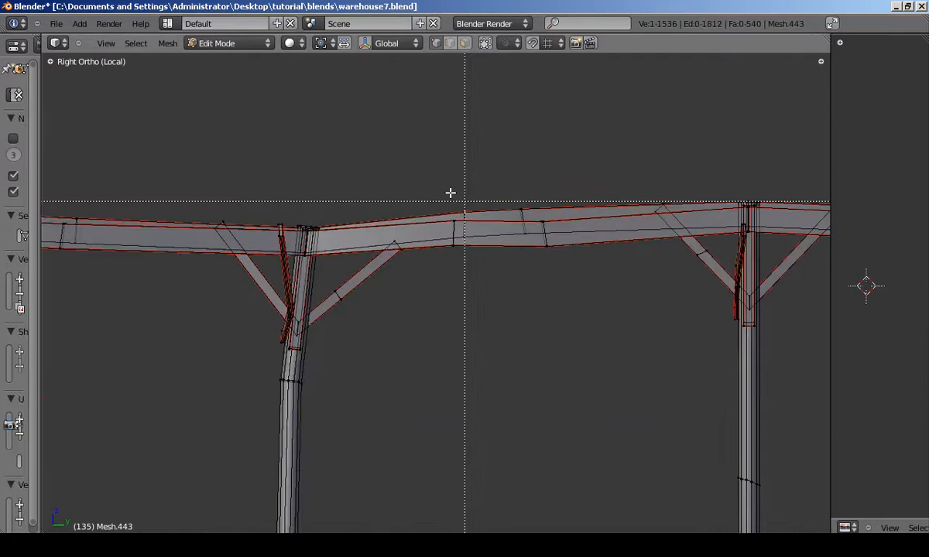
- Select the long beams' cuts beside the displaced post and shift them sideways in the top view
drag(437, 186, 561, 269)
key(KP_7)
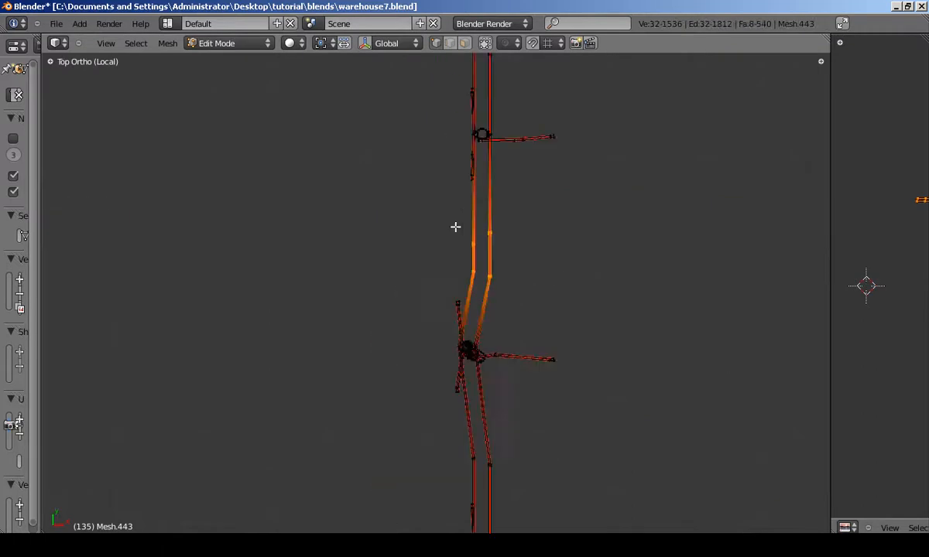
middle_drag(431, 194, 471, 183)
key(g)
right_click(427, 195)
key(KP_7)
key(g)
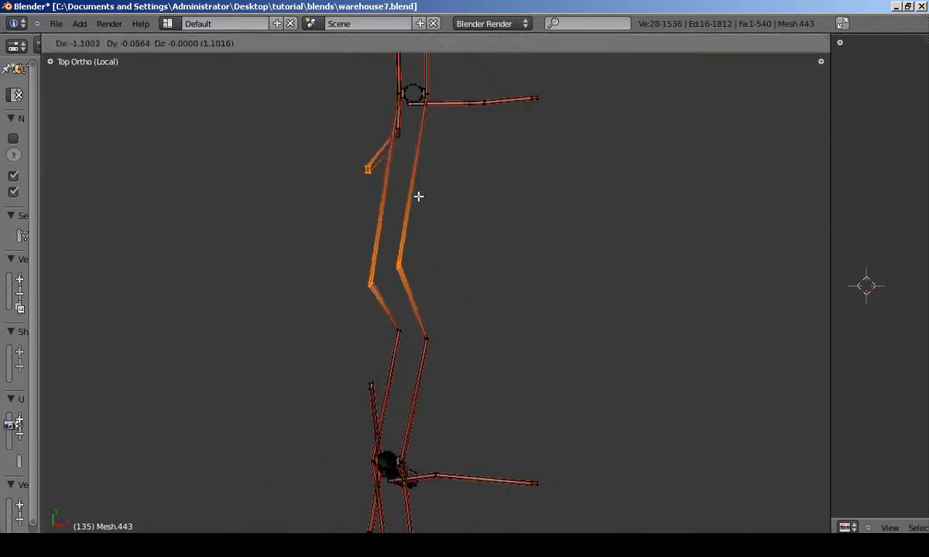
- Select the end of the neighbouring post's brace in the top view and move it against the shifted beam
drag(382, 122, 410, 140)
key(g)
click(409, 147)
- Select the outer long beam's cuts beside the displaced post and nudge them sideways along X in the top view
middle_drag(422, 166, 471, 164)
key(KP_7)
key(b)
drag(325, 335, 422, 370)
key(g)
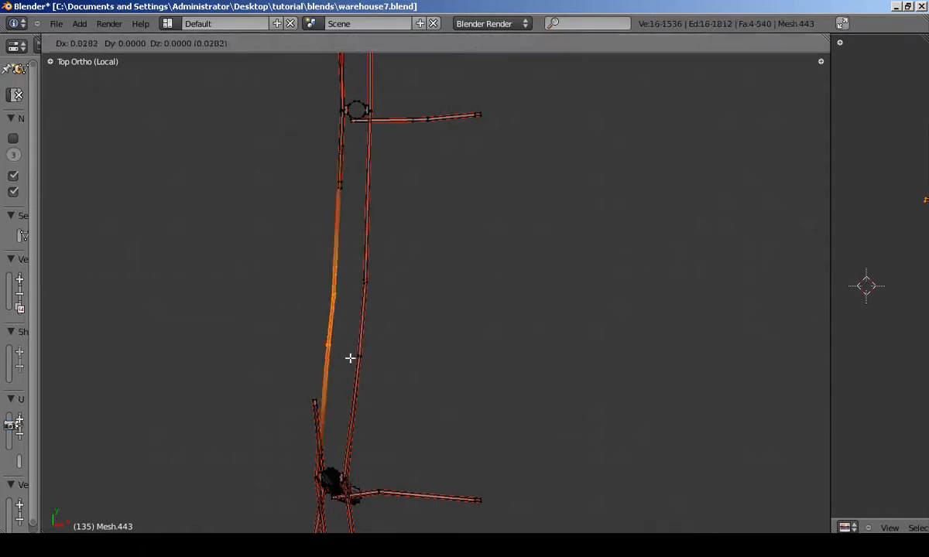
- Nudge and rotate the selected parts beside the displaced post to follow the bent beam, checking the shaded model between moves
key(Tab)
middle_drag(362, 209, 373, 382)
key(Tab)
key(g)
click(351, 156)
key(Tab)
key(Tab)
key(g)
click(359, 230)
key(Tab)
scroll(360, 232, down, 5)
key(Tab)
key(r)
click(372, 345)
- Select the upper end of a diagonal brace on the displaced post and move it against the long beam
key(a)
key(b)
drag(297, 323, 323, 351)
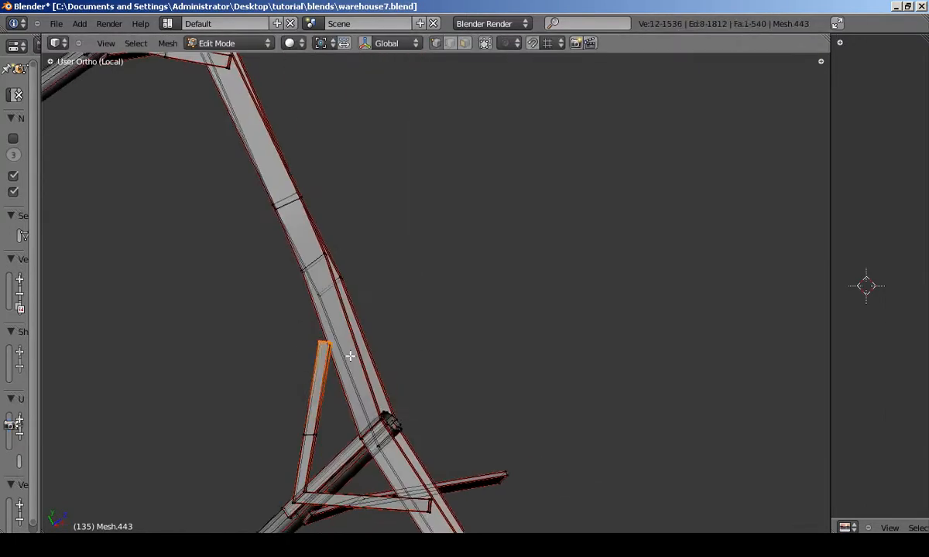
key(Tab)
key(Tab)
key(g)
click(344, 351)
- Select the brace's upper end again to refine its fit against the beam, and inspect the shaded row from above
key(Tab)
middle_drag(344, 352, 307, 369)
key(Tab)
key(Tab)
key(Tab)
key(a)
key(b)
drag(290, 324, 333, 352)
middle_drag(332, 352, 336, 331)
key(Tab)
scroll(137, 338, down, 2)
scroll(336, 332, down, 3)
key(KP_7)
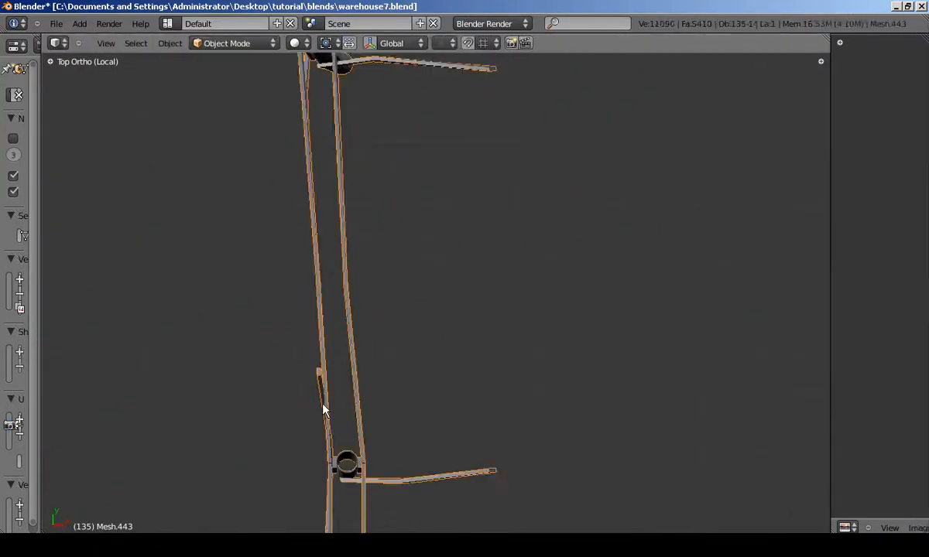
- Select the middle cut of the side brace on the displaced post and move it in the top view
middle_drag(352, 396, 340, 340)
key(a)
key(b)
drag(302, 384, 336, 415)
key(Tab)
key(Tab)
key(g)
click(376, 290)
- Rotate the side brace's middle cut in the side view and check the resulting bend in the shaded model
key(KP_3)
scroll(446, 317, down, 5)
key(Tab)
scroll(383, 336, up, 6)
shift+middle_drag(384, 336, 362, 337)
scroll(321, 234, up, 2)
key(KP_3)
key(r)
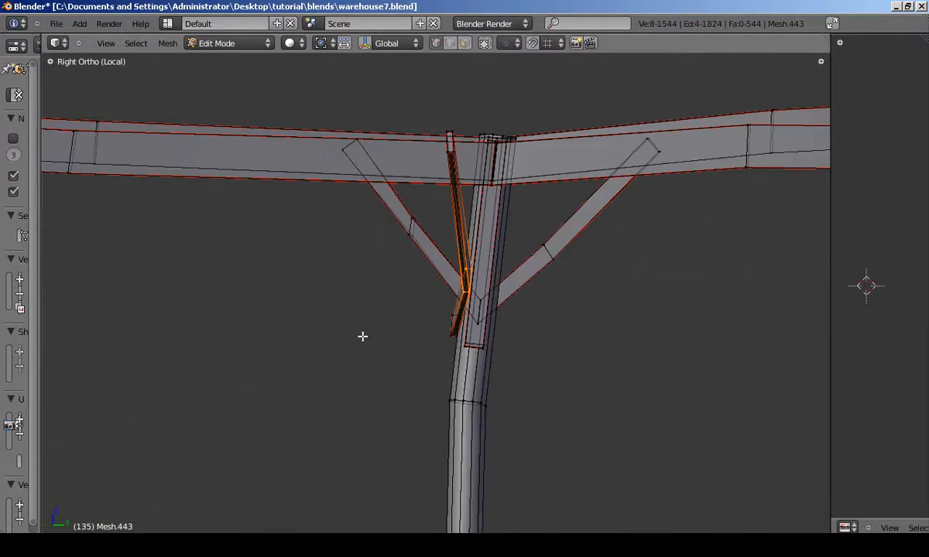
key(Tab)
mouse_move(463, 343)
middle_down()
mouse_move(490, 311)
mouse_move(430, 348)
mouse_move(468, 328)
middle_up()
- Shift the foot of the displaced post along the row in the side view so its lower part leans
key(Tab)
key(Tab)
key(Tab)
key(Tab)
scroll(435, 321, down, 2)
key(KP_3)
scroll(434, 325, down, 3)
key(Tab)
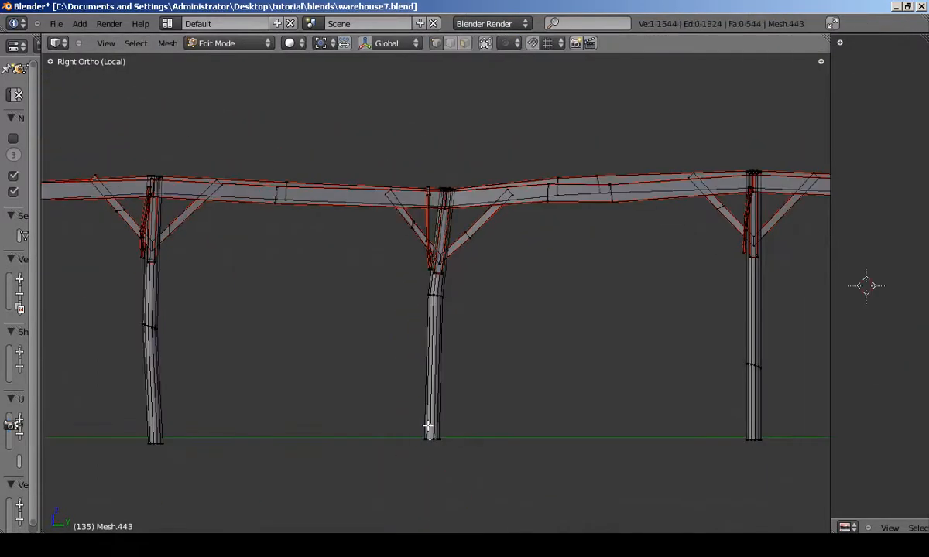
key(KP_1)
middle_drag(374, 291, 422, 335)
key(KP_3)
key(Tab)
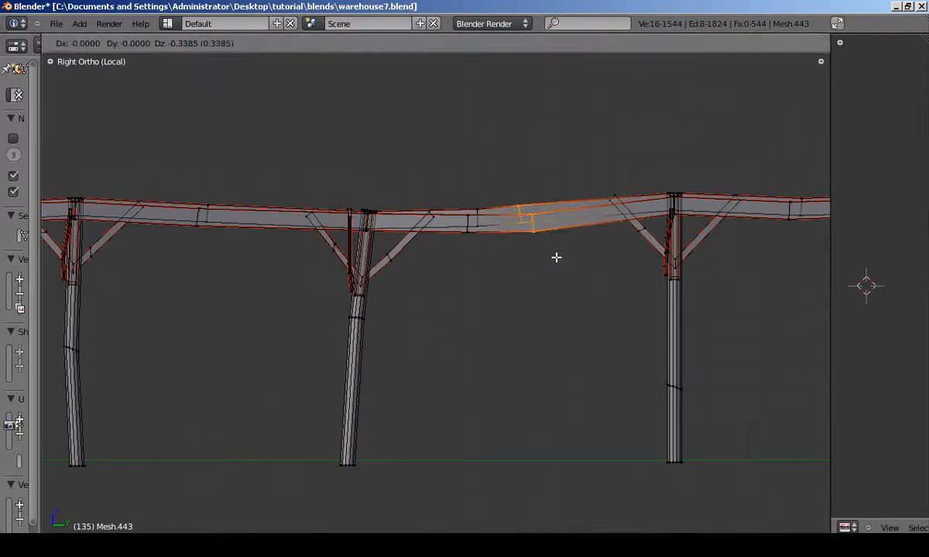
- Lower the long beam's mid-span cut between the leaning post and the next post by about 0.34 along Z
drag(527, 230, 529, 232)
scroll(478, 234, up, 3)
key(Tab)
scroll(393, 226, down, 6)
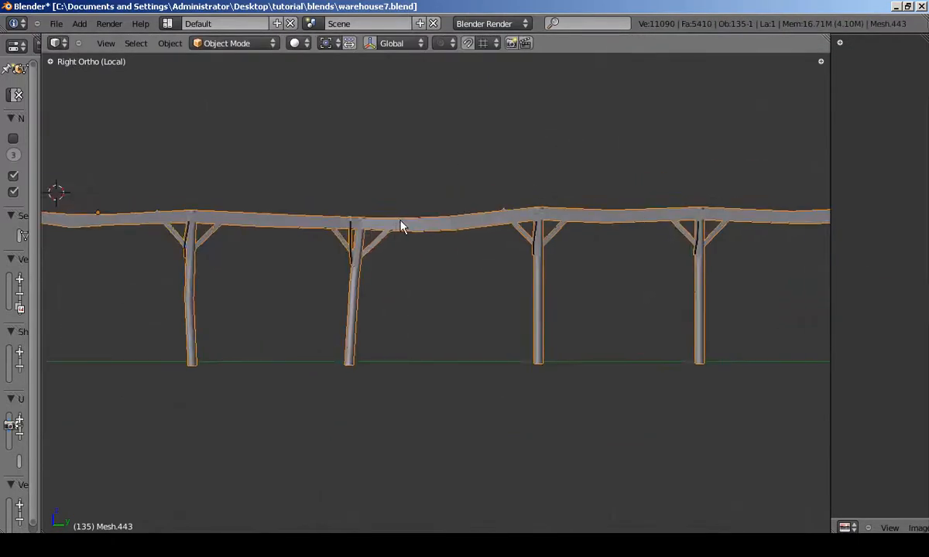
- Cut across the uncut diagonal brace on the next post with the Knife and rotate the new cut to bend it
shift+middle_drag(617, 222, 465, 224)
scroll(464, 224, up, 2)
scroll(362, 234, up, 2)
key(Tab)
scroll(371, 259, up, 3)
key(a)
key(a)
key(k)
drag(373, 228, 394, 254)
key(r)
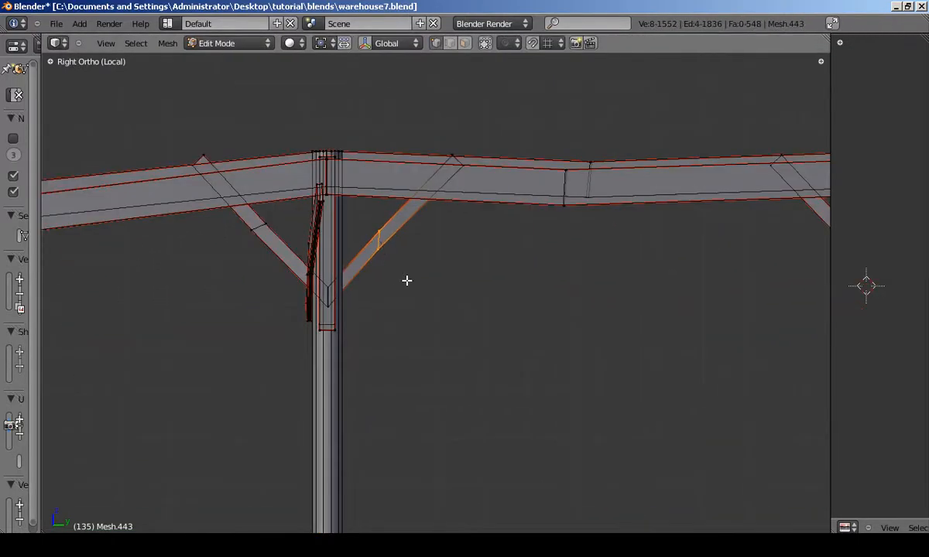
click(401, 277)
- Select a neighbouring post's upper section with its beams and braces, and rotate the group in the side view
scroll(398, 207, down, 3)
key(g)
drag(469, 357, 473, 418)
key(KP_7)
key(b)
middle_drag(559, 353, 612, 402)
key(KP_3)
key(r)
click(602, 356)
key(KP_1)
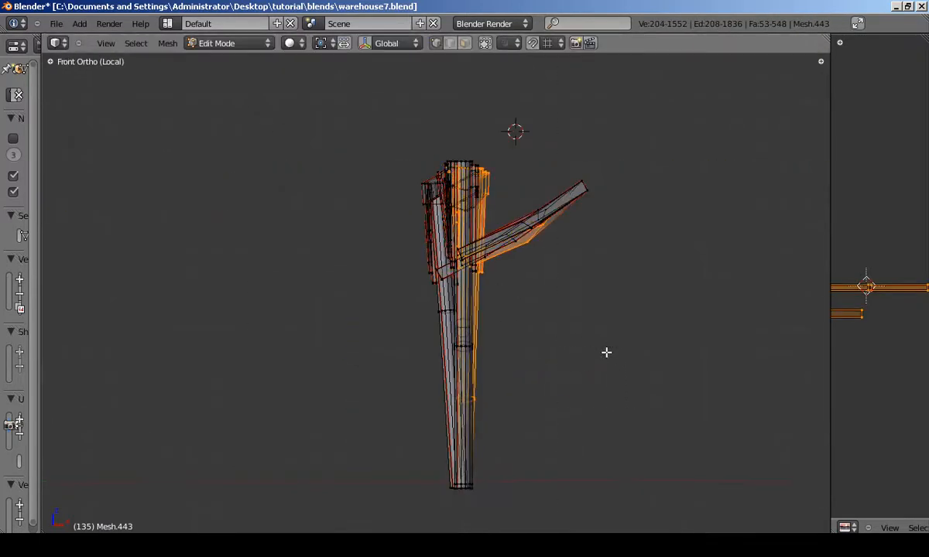
- Select the middle cut of the lowest-sagging outward strut and move it about 0.25 along negative X in the front view
middle_drag(550, 267, 558, 259)
key(b)
key(z)
key(KP_1)
drag(522, 217, 551, 250)
shift+middle_drag(543, 233, 583, 287)
scroll(612, 285, up, 2)
key(g)
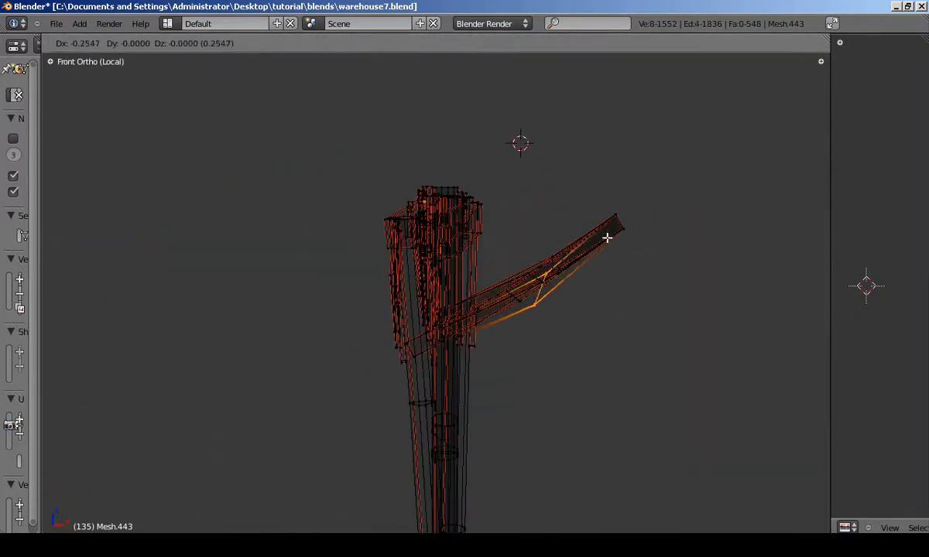
middle_drag(562, 217, 492, 286)
- Select the upper vertices at the middle of another outward strut and nudge them along global Z
key(z)
key(a)
key(a)
key(z)
key(KP_3)
key(a)
key(z)
scroll(496, 251, up, 3)
middle_drag(496, 251, 479, 247)
right_click(467, 238)
key(g)
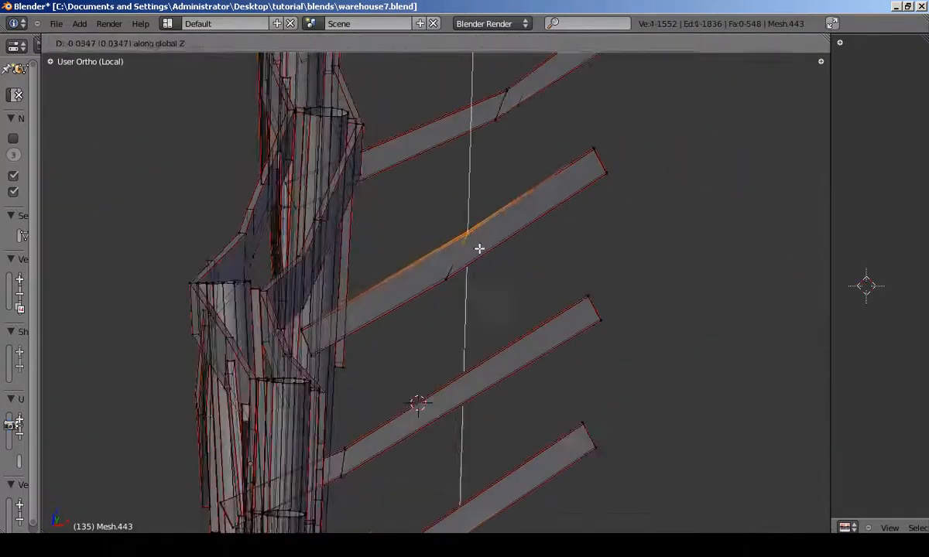
click(472, 256)
- Select an edge loop on the deformed timber and move it in the front view
key(Tab)
key(KP_3)
scroll(376, 328, down, 4)
middle_drag(321, 323, 377, 310)
key(Tab)
alt+right_click(413, 307)
key(KP_1)
key(g)
click(438, 314)
- Refine the selected loop's position with two further small moves from an angled close-up
middle_drag(438, 314, 454, 297)
scroll(487, 245, up, 5)
key(g)
click(473, 277)
key(g)
click(391, 325)
- Box-select the next group of vertices on the timber frame and move it into line
key(Tab)
key(Tab)
key(b)
drag(327, 226, 358, 288)
middle_drag(358, 288, 344, 259)
scroll(318, 292, up, 6)
key(g)
scroll(315, 275, down, 2)
click(315, 275)
- Move the selected vertices again from another angle and check the shaded row for their fit
scroll(290, 238, down, 6)
middle_drag(291, 239, 288, 320)
key(g)
click(352, 199)
key(Tab)
scroll(352, 286, down, 3)
scroll(369, 328, up, 6)
scroll(370, 328, down, 9)
scroll(288, 271, up, 3)
- Select a further edge loop on the frame and shift it along X in the front view
key(Tab)
alt+right_click(284, 269)
key(Tab)
key(KP_1)
key(KP_1)
key(g)
key(x)
click(326, 275)
- Box-select the vertices of an adjoining section in two passes and shift them along X in the front view
key(Tab)
middle_drag(326, 279, 231, 297)
key(Tab)
right_click(233, 270)
key(b)
drag(206, 236, 267, 437)
middle_drag(327, 275, 217, 259)
key(b)
drag(224, 79, 346, 274)
key(KP_1)
scroll(474, 272, down, 6)
scroll(337, 267, up, 6)
key(g)
key(x)
click(430, 211)
- Inspect the shifted section in the shaded model and compare it with its wire geometry
key(Tab)
middle_drag(333, 288, 390, 212)
key(Tab)
key(Tab)
key(Tab)
right_click(320, 226)
key(Tab)
scroll(459, 229, down, 5)
- Box-select two groups of vertices on the frame and rotate them together in the front view
key(Tab)
key(b)
drag(390, 211, 422, 244)
middle_drag(423, 245, 419, 196)
key(b)
drag(457, 139, 492, 178)
middle_drag(492, 178, 419, 198)
key(b)
key(KP_1)
key(r)
click(536, 169)
scroll(464, 168, up, 5)
click(593, 357)
scroll(593, 357, down, 9)
middle_drag(593, 356, 473, 263)
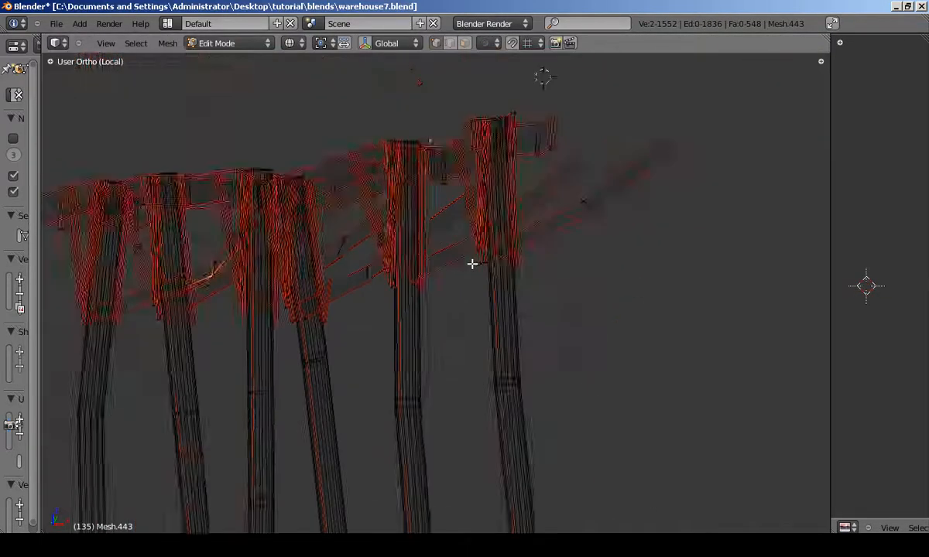
- Box-select the middle vertices of an outward strut in the top view and show them from the front
key(KP_7)
scroll(461, 168, up, 9)
key(b)
drag(379, 184, 421, 277)
key(KP_1)
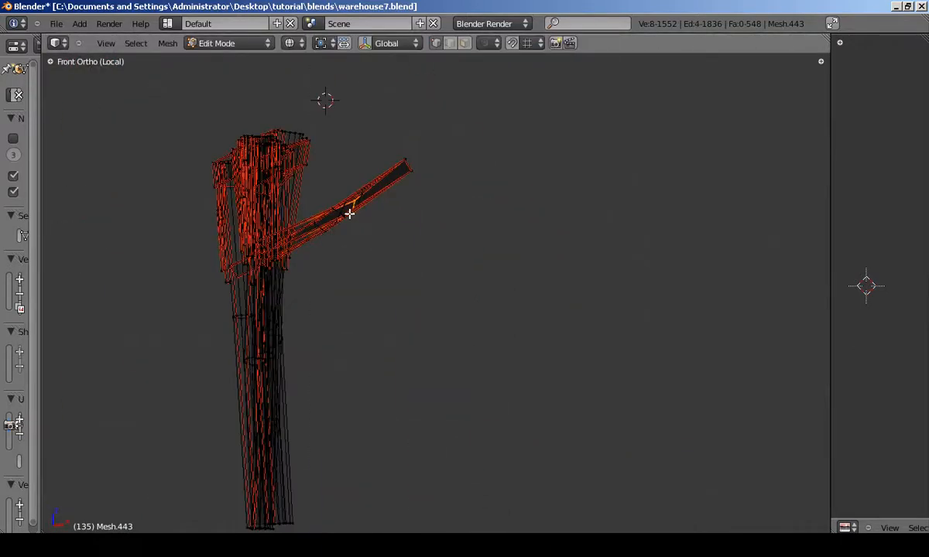
- Select a group of brace vertices in the shaded side view and move it in two passes
scroll(378, 228, down, 9)
key(KP_3)
key(z)
scroll(351, 213, up, 2)
right_click(383, 160)
scroll(380, 162, up, 3)
drag(361, 146, 402, 182)
middle_drag(402, 186, 337, 238)
key(g)
click(345, 235)
scroll(346, 232, up, 3)
key(g)
click(377, 208)
middle_drag(379, 209, 435, 222)
- Box-select the neighbouring brace vertices and move them freehand
key(b)
drag(435, 170, 474, 224)
key(g)
click(469, 215)
middle_drag(469, 215, 419, 281)
- Examine the moved brace and its surrounding beams in the shaded model from above and at an angle
key(Tab)
scroll(436, 257, down, 4)
key(Tab)
key(KP_7)
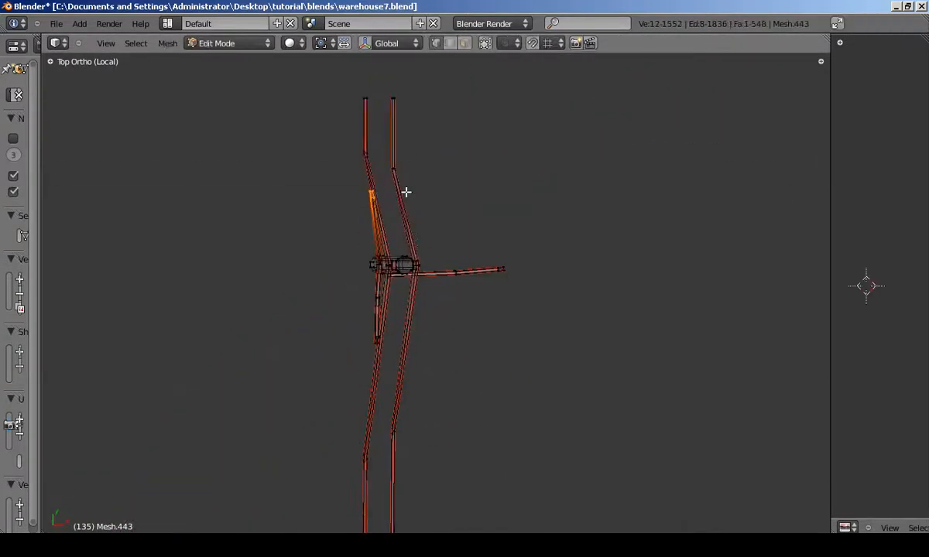
key(Tab)
scroll(383, 194, up, 3)
middle_drag(392, 246, 380, 360)
scroll(380, 359, up, 3)
key(Tab)
key(Tab)
- Select the vertices of a section near the end of the outer beam in the top view
scroll(410, 77, down, 3)
key(KP_7)
scroll(429, 380, down, 3)
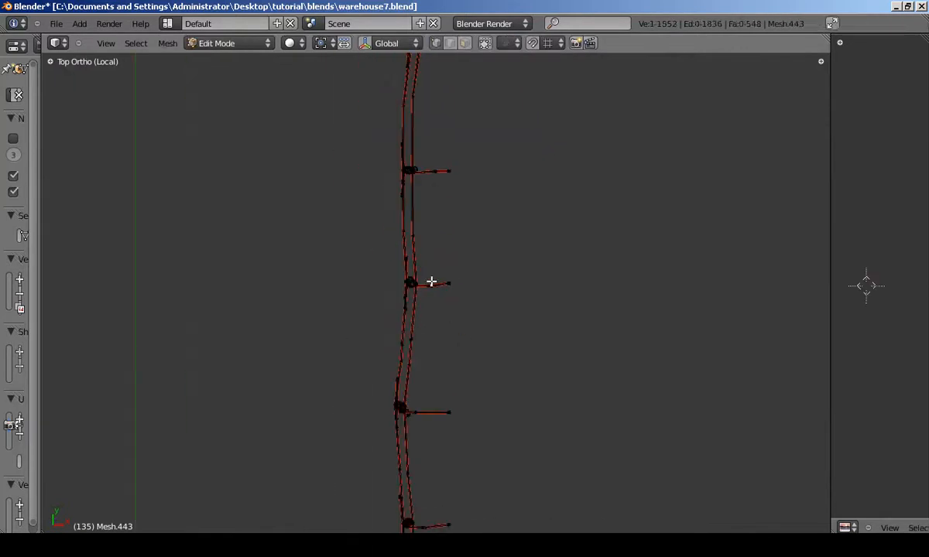
click(361, 284)
right_click(301, 449)
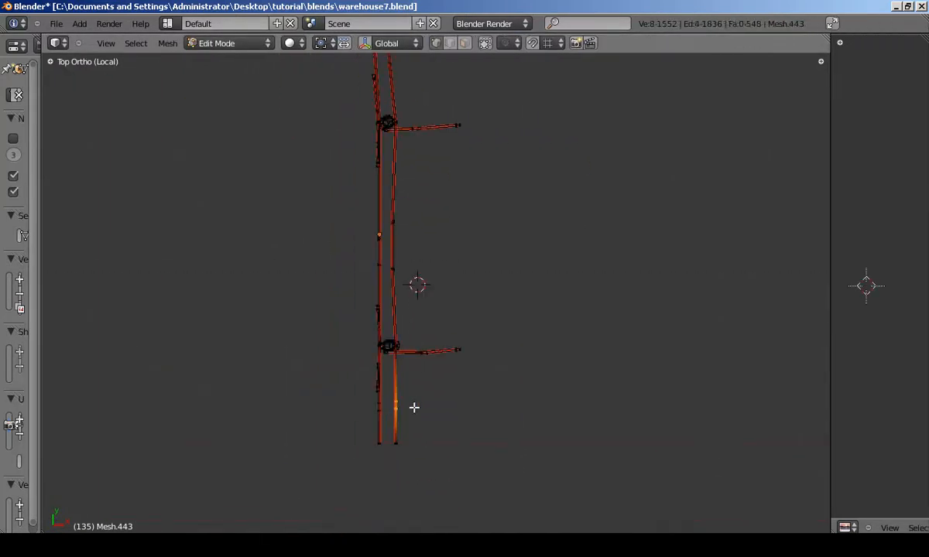
- Examine the row of posts and beams from the side, the front and in perspective
key(KP_3)
key(Tab)
shift+middle_drag(579, 387, 474, 282)
scroll(474, 282, down, 3)
shift+middle_drag(735, 287, 564, 282)
key(KP_1)
key(KP_5)
key(a)
scroll(373, 303, up, 3)
key(Tab)
key(b)
middle_drag(413, 286, 333, 314)
key(Escape)
key(Tab)
scroll(400, 325, up, 3)
- Examine the bend of a post and its attached strut, picking vertices and an edge loop on the post
key(Tab)
right_click(412, 274)
right_click(366, 272)
scroll(369, 273, down, 3)
key(Tab)
key(Tab)
scroll(333, 313, down, 3)
alt+right_click(331, 419)
scroll(331, 418, up, 3)
right_click(329, 317)
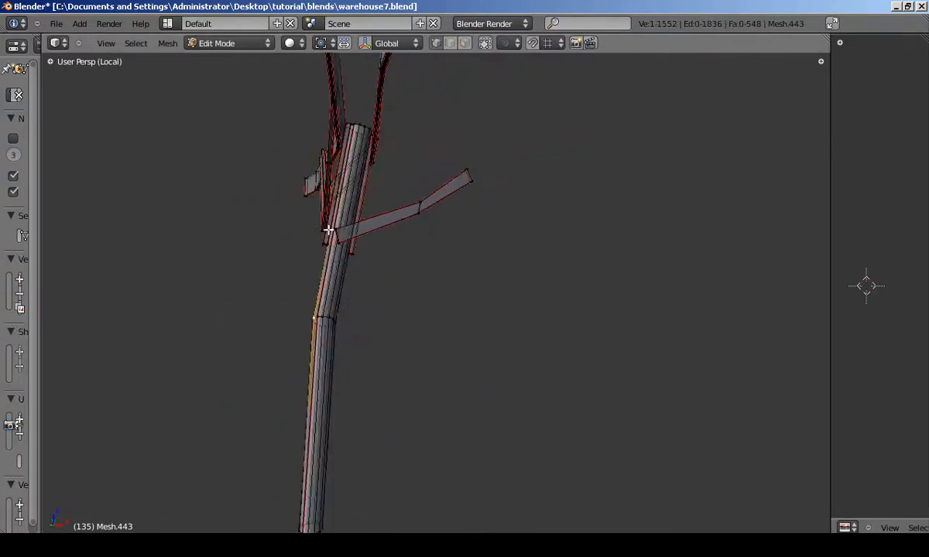
key(Tab)
scroll(356, 260, down, 6)
middle_drag(358, 267, 450, 256)
key(a)
click(0, 0)
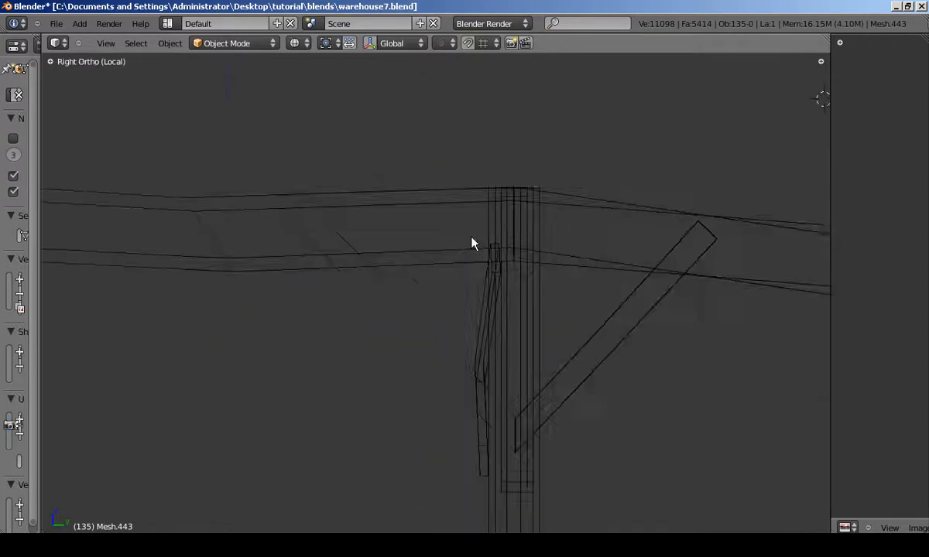
- Box-select a beam's end vertices at the post top in the side view and shift them to open the joint
click(552, 299)
key(z)
key(Tab)
scroll(495, 288, down, 10)
middle_drag(496, 288, 512, 284)
key(KP_3)
scroll(500, 266, up, 10)
key(Tab)
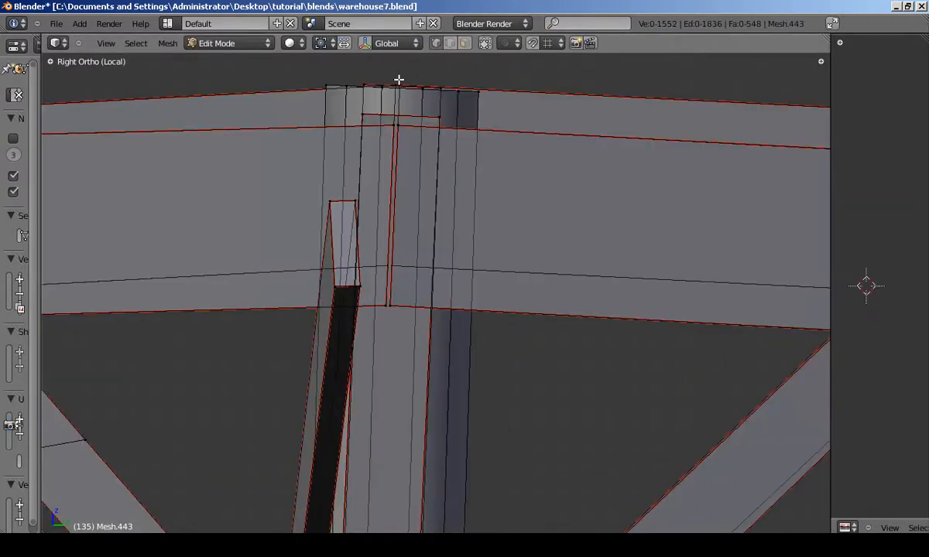
drag(396, 87, 397, 90)
scroll(394, 110, up, 4)
drag(398, 145, 397, 145)
scroll(396, 154, down, 4)
key(b)
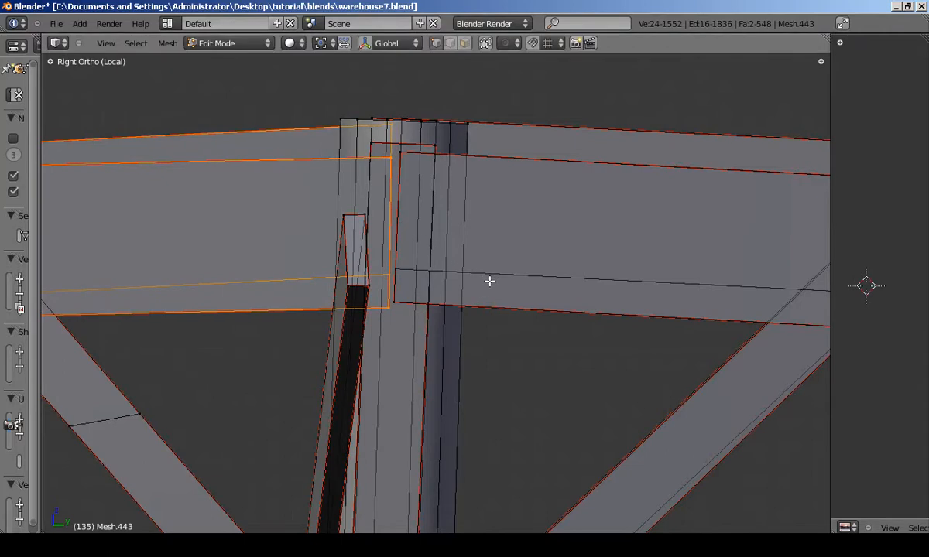
- Shift the end of the beam at a post farther along the row to leave a small gap at the joint
scroll(491, 285, down, 5)
shift+middle_drag(572, 267, 196, 282)
shift+middle_drag(653, 292, 205, 242)
shift+middle_drag(673, 253, 470, 238)
scroll(470, 238, up, 3)
scroll(470, 239, up, 4)
key(a)
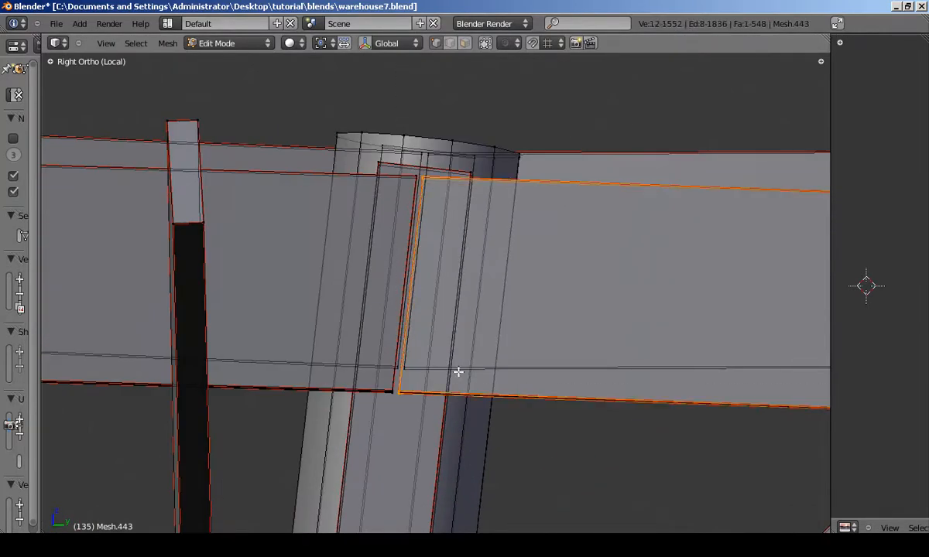
key(g)
- Select the upper end vertices of the beam at another leaning post and move them away from the adjoining beam
scroll(474, 361, down, 5)
shift+middle_drag(571, 321, 151, 251)
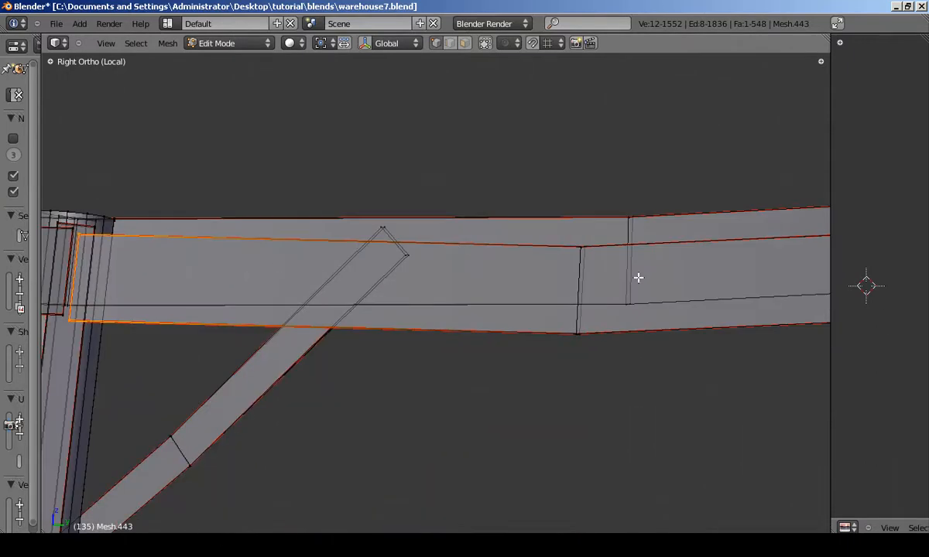
shift+middle_drag(650, 270, 248, 241)
shift+middle_drag(604, 242, 264, 279)
shift+middle_drag(571, 248, 157, 293)
scroll(446, 240, up, 5)
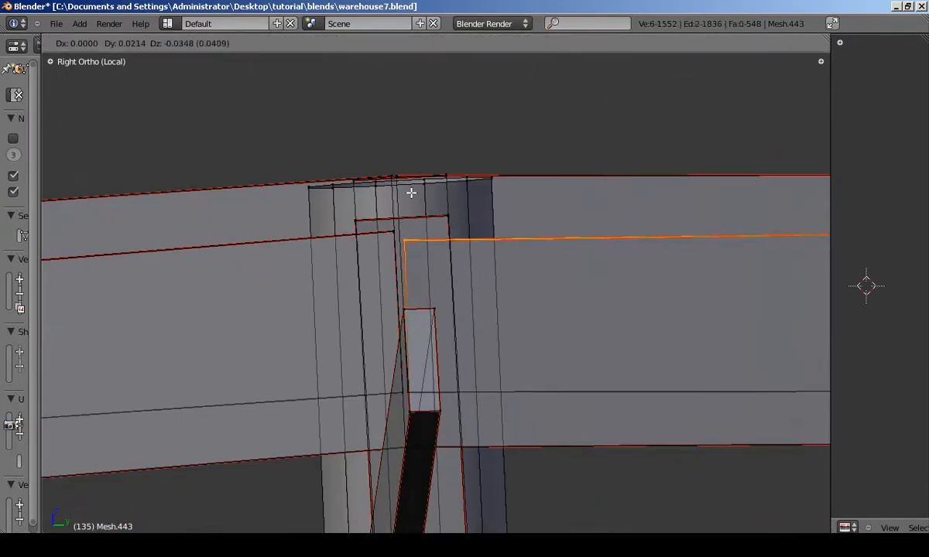
right_click(430, 236)
shift+middle_drag(445, 282, 439, 222)
key(g)
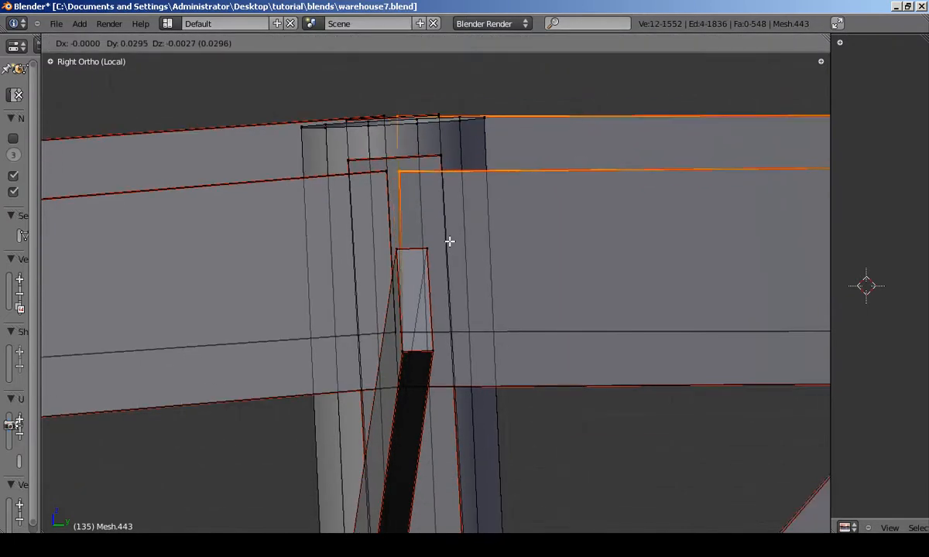
- Box-select the beam's end vertices at the next upright post and offset them so the beam end slants
key(Tab)
scroll(580, 294, down, 8)
shift+middle_drag(698, 256, 139, 267)
shift+middle_drag(638, 266, 320, 240)
key(Tab)
scroll(503, 225, up, 5)
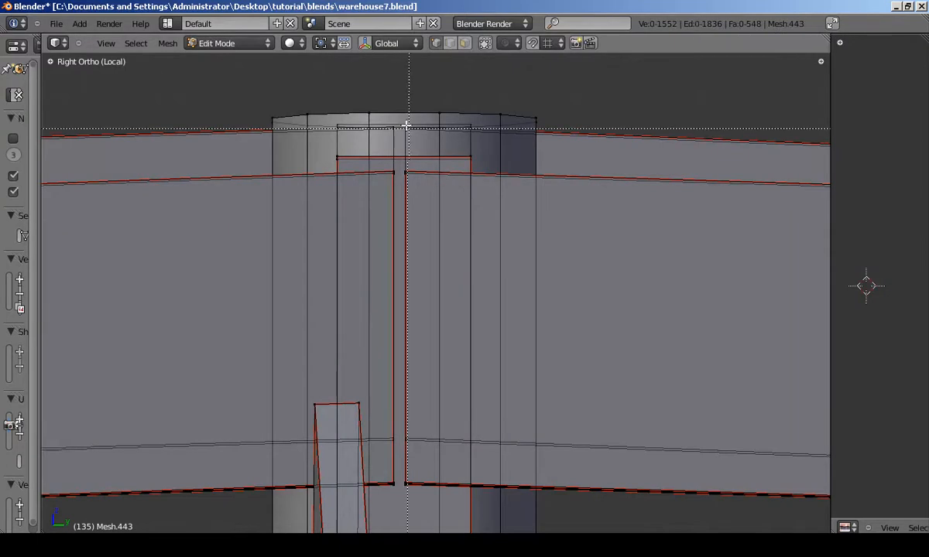
drag(407, 499, 408, 500)
scroll(434, 394, down, 4)
key(g)
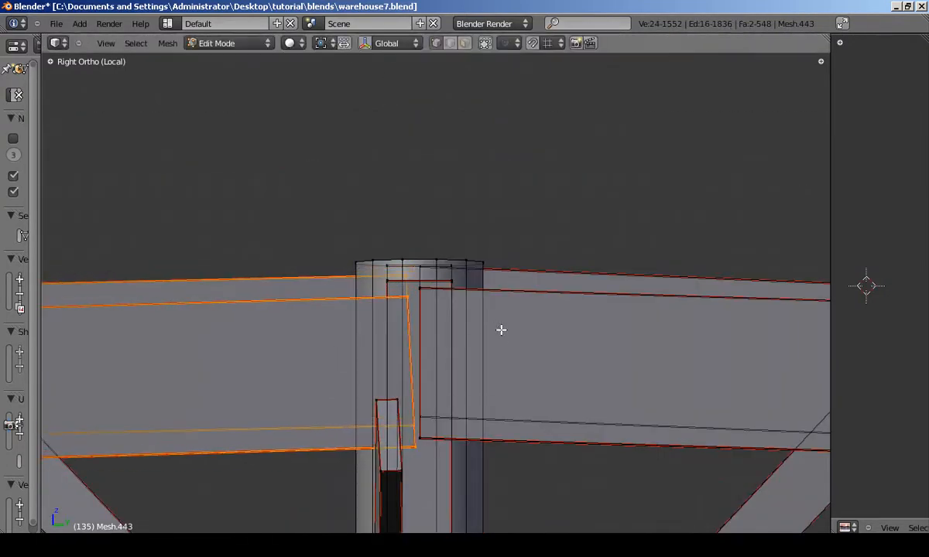
- Box-select the beam's end vertices at the peaked joint over the following post in the side view
key(Tab)
scroll(502, 334, down, 5)
shift+middle_drag(819, 359, 351, 263)
scroll(445, 239, up, 6)
key(Tab)
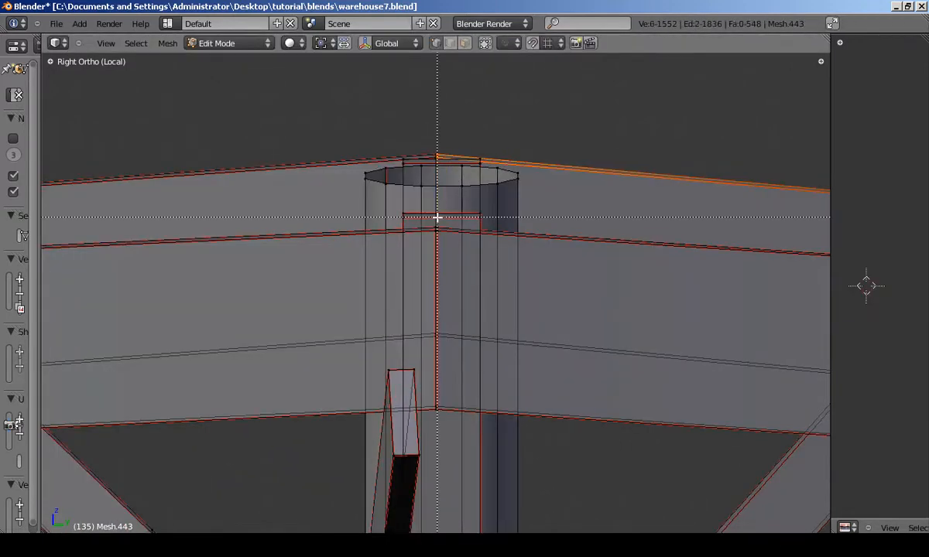
click(464, 241)
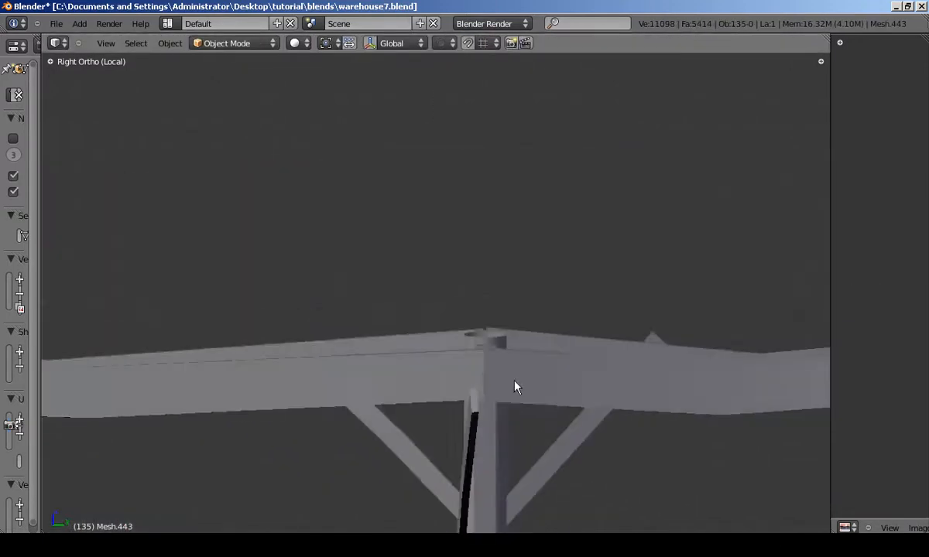
- Examine the adjusted beam joints and the braces beside the posts from above
ctrl+scroll(512, 341, down, 5)
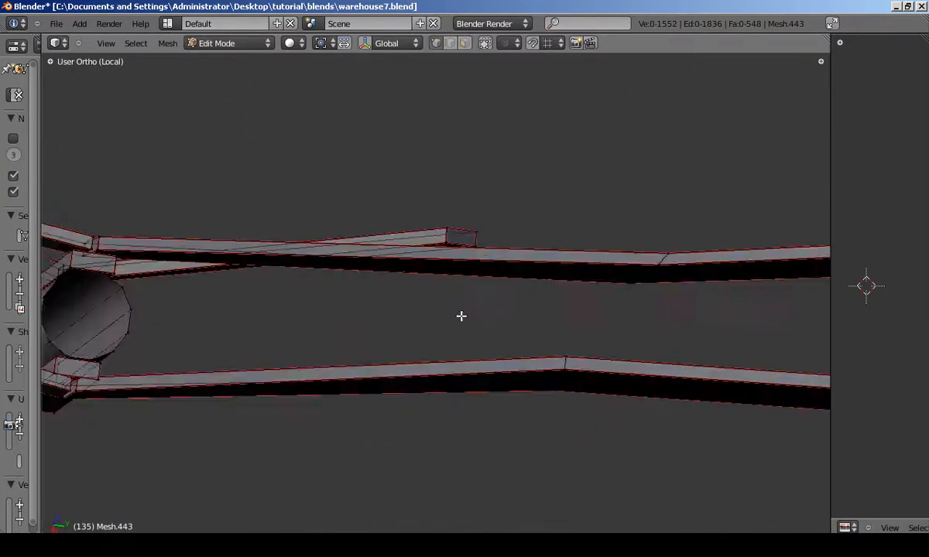
key(Tab)
key(KP_7)
scroll(461, 389, down, 2)
key(Tab)
shift+scroll(394, 328, down, 2)
shift+scroll(421, 238, up, 5)
scroll(348, 332, up, 3)
key(l)
shift+scroll(378, 359, down, 2)
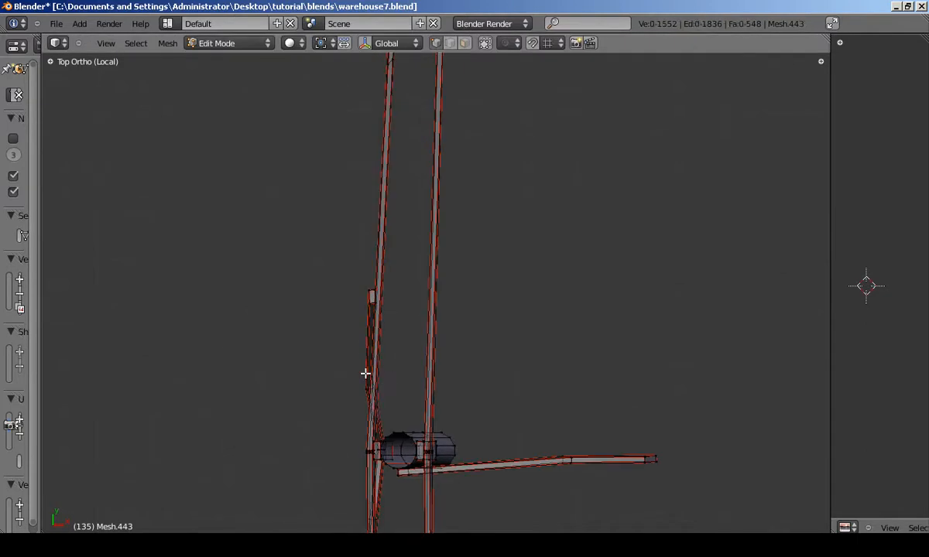
- Box-select a group of brace vertices beside the inner beam in the top view and move it
shift+scroll(379, 333, down, 15)
key(b)
drag(360, 207, 385, 236)
scroll(383, 233, up, 2)
key(g)
click(409, 248)
- Shift the brace's end vertices beside the inner beam in the top view so the brace bends irregularly
scroll(388, 220, up, 8)
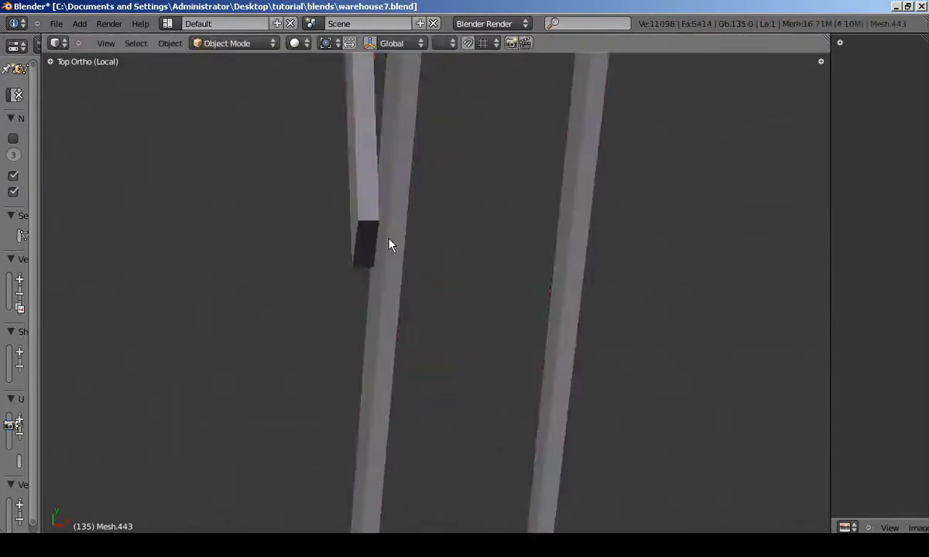
key(g)
click(411, 243)
scroll(398, 239, down, 6)
scroll(391, 232, up, 6)
key(g)
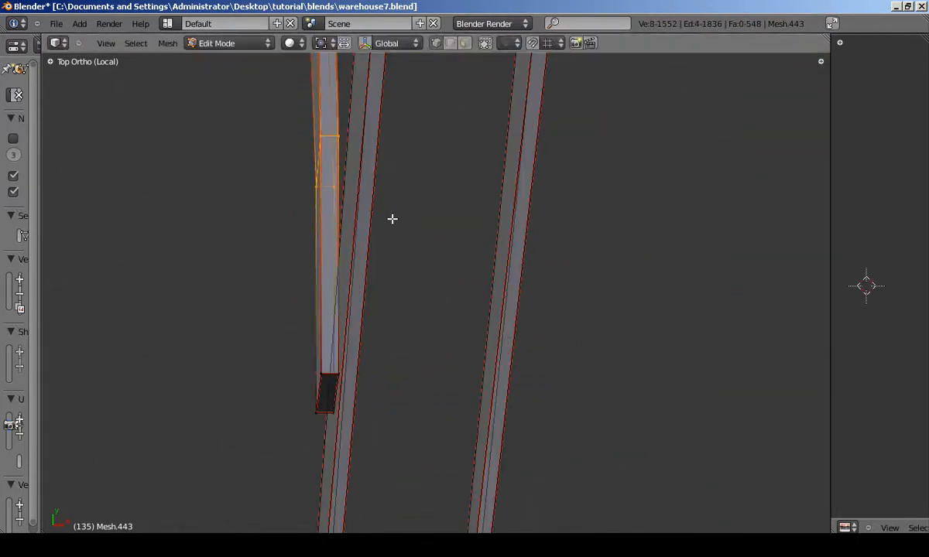
click(355, 252)
key(Tab)
- Box-select a group of vertices near the beam joint in the front view and move it
scroll(387, 236, down, 5)
middle_drag(406, 259, 479, 178)
scroll(464, 201, up, 4)
right_click(452, 219)
scroll(464, 213, up, 1)
key(Tab)
key(KP_1)
key(KP_5)
key(a)
key(b)
drag(526, 174, 593, 254)
key(g)
click(555, 281)
- Offset a further part of the same timber piece in the front view
mouse_move(473, 236)
middle_down()
mouse_move(454, 298)
mouse_move(441, 290)
mouse_move(450, 327)
mouse_move(441, 342)
mouse_move(430, 286)
mouse_move(419, 327)
mouse_move(468, 243)
middle_up()
scroll(454, 297, up, 4)
right_click(450, 321)
key(KP_1)
key(g)
click(439, 284)
key(Tab)
- Lower the middle vertices of the cross beam between the two post rows in the front view
scroll(418, 327, down, 3)
key(KP_1)
key(Tab)
key(g)
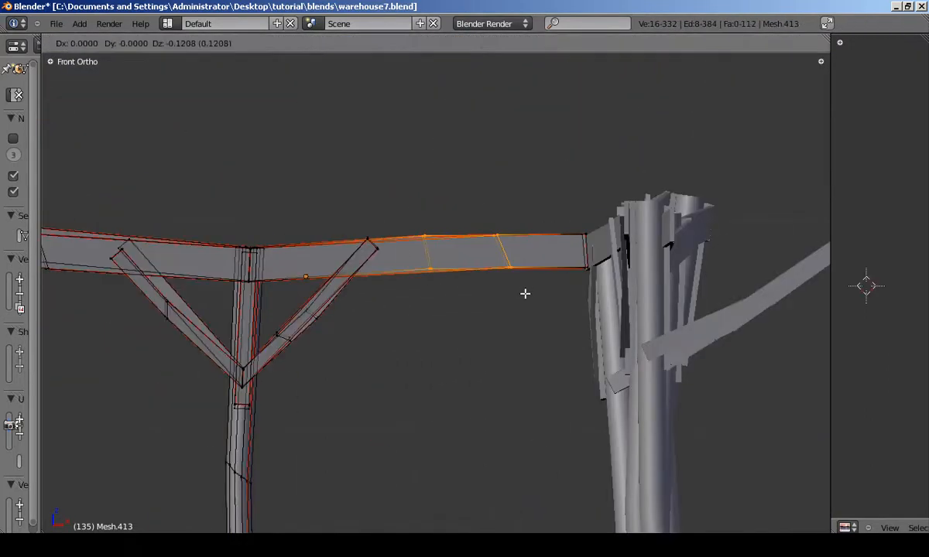
click(368, 234)
key(Tab)
- Show the additional layers containing the warehouse walls and windows together with the posts
scroll(385, 268, down, 4)
middle_drag(385, 268, 418, 338)
shift+click(452, 39)
shift+click(444, 40)
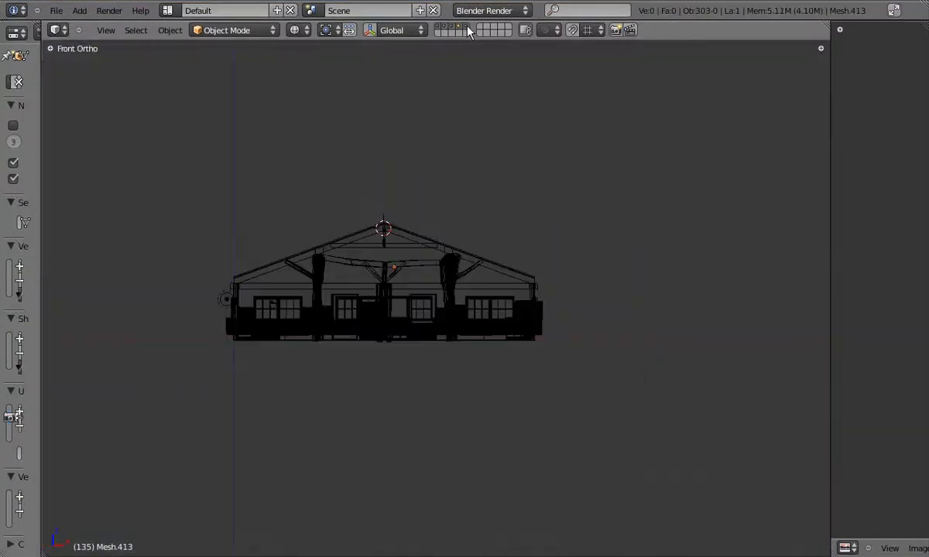
- Select the row of straight posts and their beams along the side wall in wireframe view
scroll(238, 315, up, 5)
middle_drag(238, 315, 477, 320)
key(KP_5)
scroll(401, 291, up, 4)
shift+right_click(385, 198)
key(KP_1)
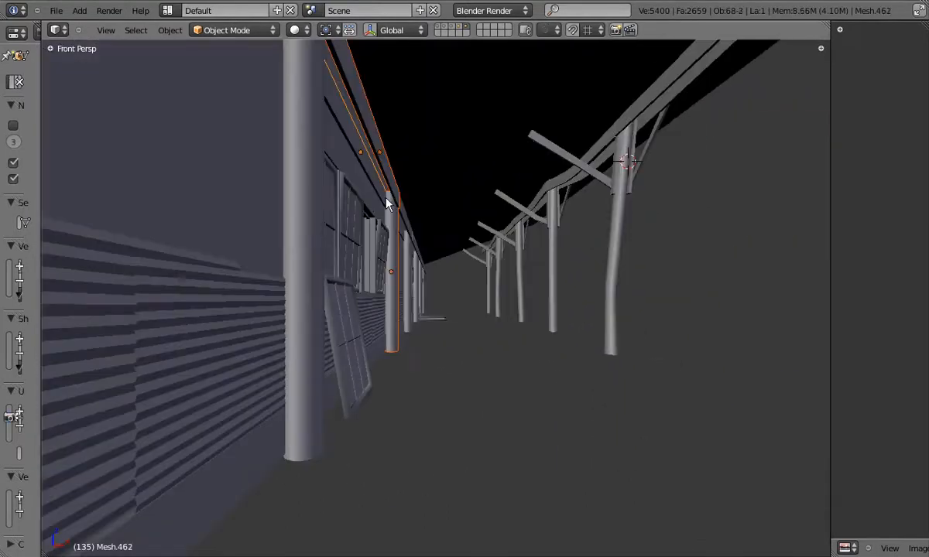
key(z)
key(KP_5)
key(b)
drag(305, 134, 457, 246)
- Isolate the selected wall posts and beams in local view
scroll(453, 245, down, 7)
middle_drag(447, 250, 394, 275)
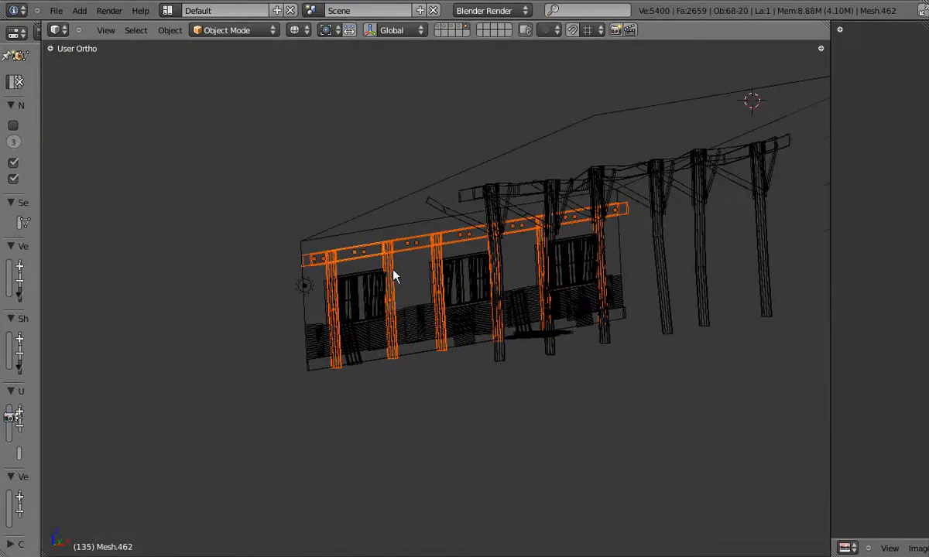
key(KP_Divide)
key(KP_3)
scroll(288, 301, up, 3)
key(KP_1)
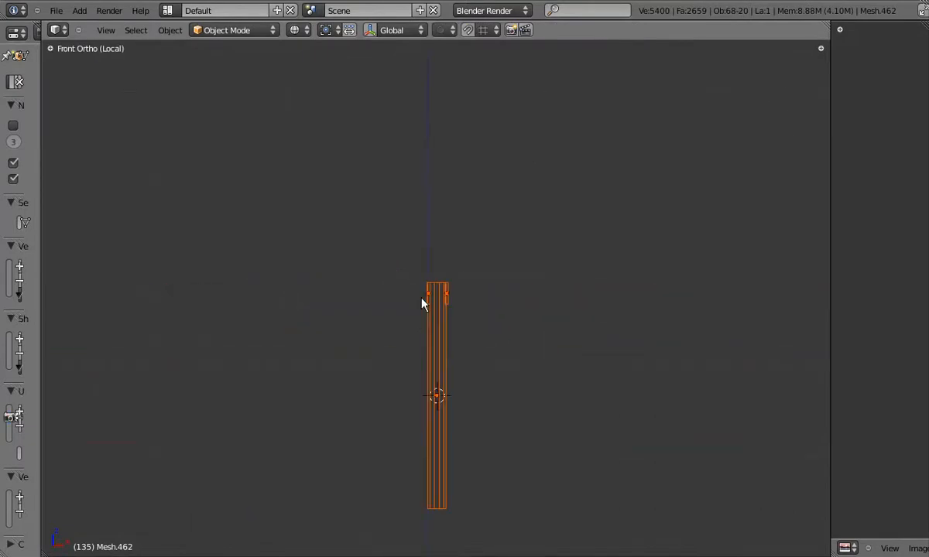
- Make the wall posts and beams single-user for both object and data
middle_drag(467, 370, 376, 313)
click(170, 30)
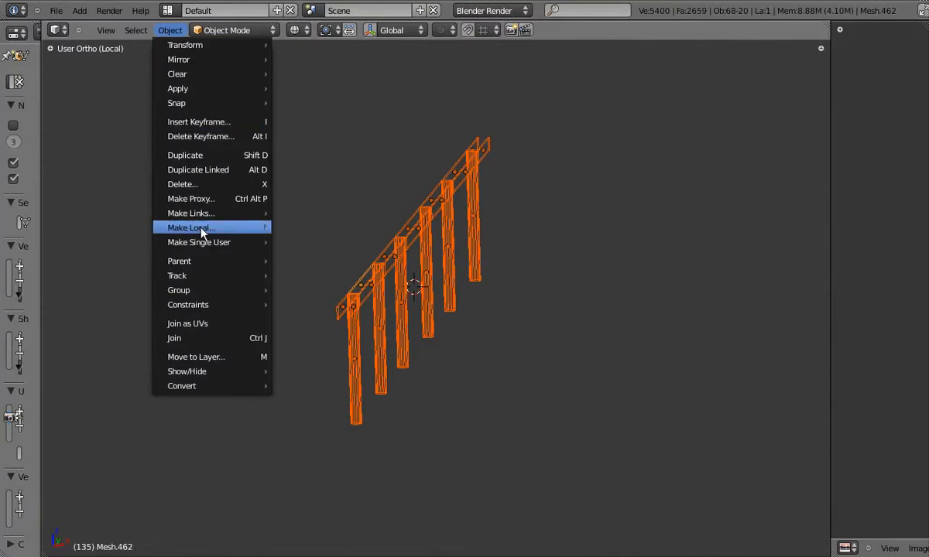
mouse_move(217, 242)
click(325, 255)
click(328, 262)
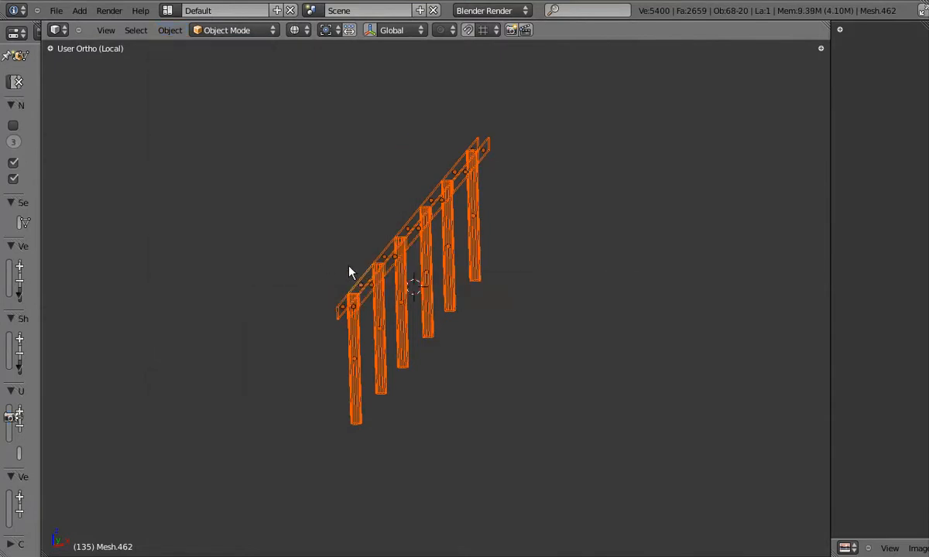
- Join the wall posts and beams into one mesh and knife-cut slanted edges across the posts and both beams
key(KP_3)
key(Tab)
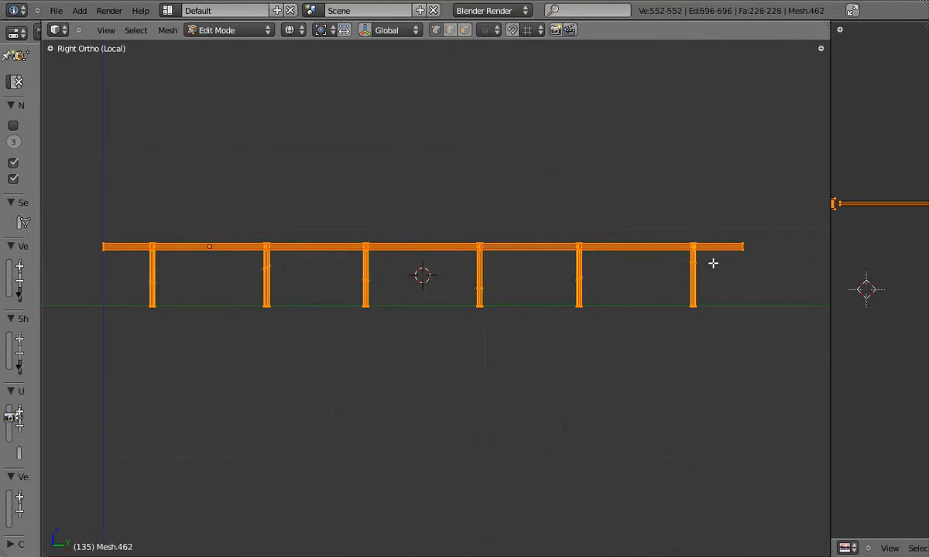
key(KP_8)
key(KP_8)
key(KP_8)
key(KP_8)
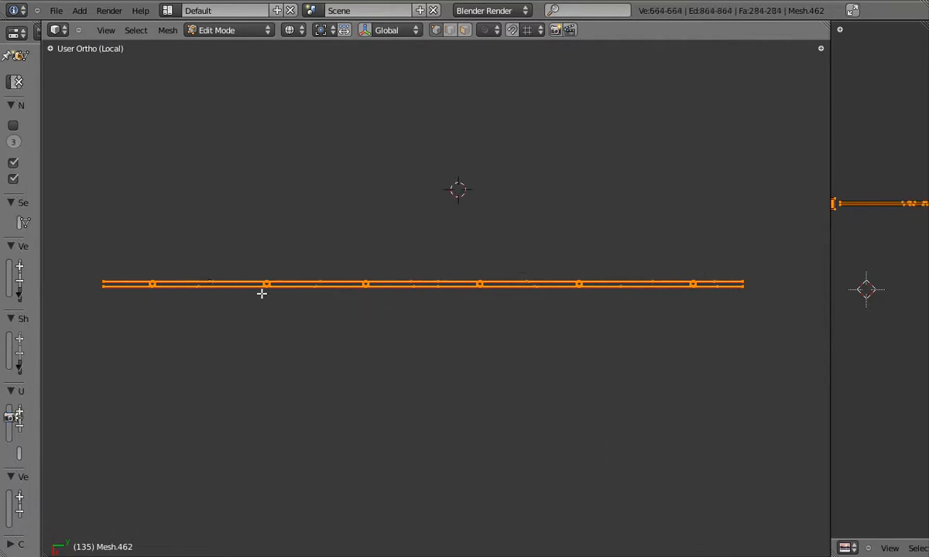
- Try to move the box-selected cut vertices of the wall beam between two posts in the side view
key(KP_3)
scroll(417, 251, up, 7)
key(a)
key(b)
drag(380, 211, 560, 283)
key(g)
click(564, 284)
middle_drag(564, 285, 522, 288)
scroll(569, 252, down, 5)
scroll(774, 221, up, 6)
alt+right_click(535, 247)
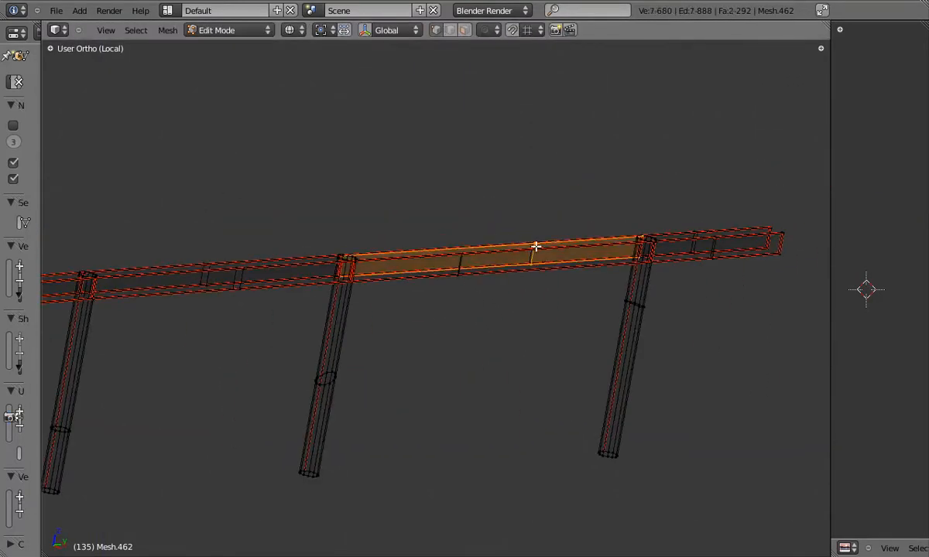
key(g)
right_click(545, 320)
- Select the loops along the wall beams between the posts and delete the surplus beam geometry
scroll(658, 243, up, 13)
alt+shift+right_click(581, 241)
alt+shift+right_click(418, 151)
scroll(719, 205, down, 12)
scroll(333, 214, up, 6)
alt+shift+right_click(334, 213)
scroll(287, 192, down, 8)
key(x)
key(Escape)
key(KP_7)
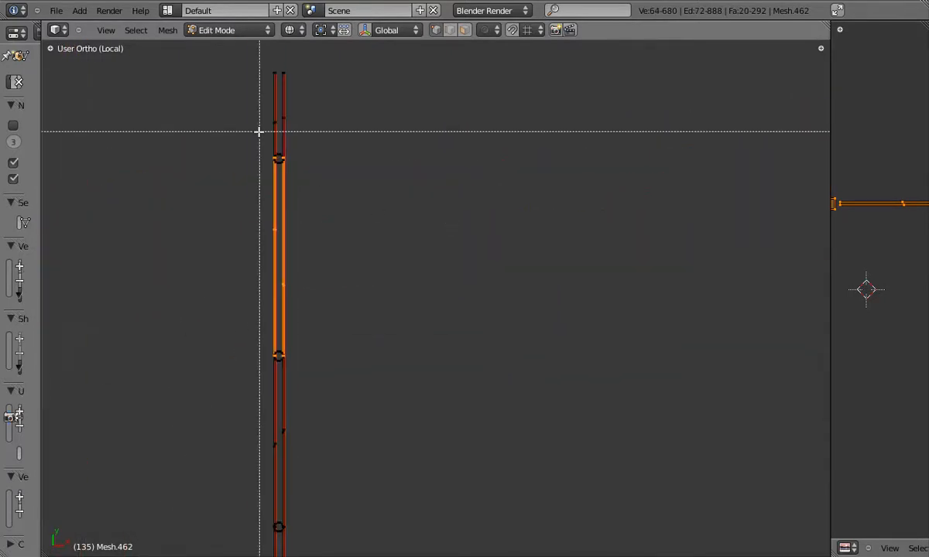
key(x)
click(335, 325)
- Box-select the upright cut's vertices on the wall beam between two posts and lower them
mouse_move(336, 325)
middle_down()
mouse_move(253, 261)
mouse_move(243, 294)
mouse_move(546, 306)
middle_up()
key(z)
key(b)
drag(522, 300, 580, 370)
key(g)
click(583, 378)
- Lower the slanted cut's vertices on the same beam span so the beam sags between the posts
scroll(563, 365, up, 2)
key(a)
key(a)
key(k)
drag(413, 285, 456, 364)
right_click(438, 334)
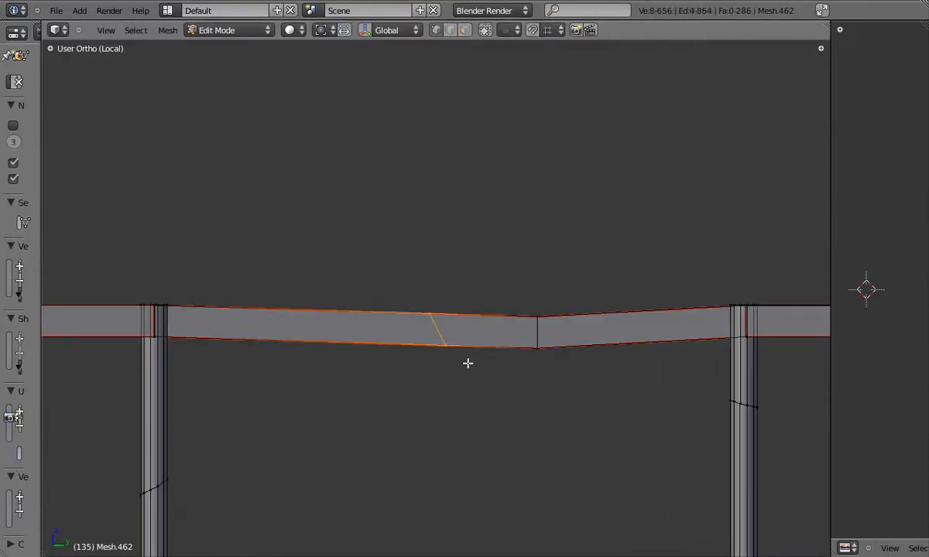
click(563, 354)
key(Tab)
- Box-select the beam's end vertices beside the post in the top view and offset them sideways
scroll(559, 352, down, 1)
key(a)
middle_drag(467, 331, 568, 325)
scroll(568, 325, down, 2)
scroll(634, 294, up, 4)
key(KP_7)
key(Tab)
key(z)
middle_drag(479, 300, 457, 314)
scroll(294, 348, up, 6)
key(b)
drag(268, 315, 327, 328)
scroll(331, 285, down, 7)
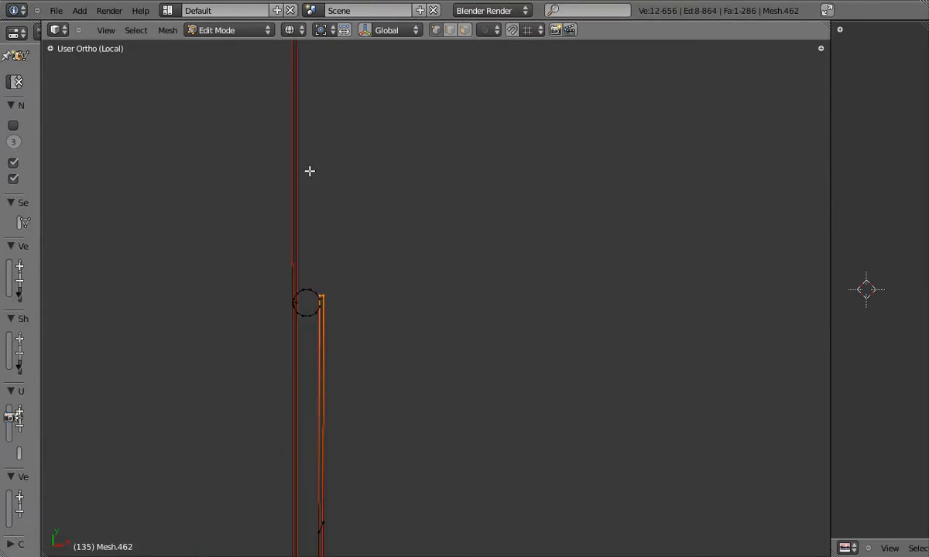
drag(322, 240, 349, 252)
scroll(327, 238, up, 5)
key(g)
click(399, 316)
- Examine the reshaped wall beams and posts along the row in solid view
scroll(395, 315, down, 16)
key(Tab)
key(z)
key(KP_3)
shift+middle_drag(392, 311, 594, 295)
middle_drag(593, 295, 489, 326)
key(KP_3)
shift+middle_drag(333, 322, 469, 315)
shift+middle_drag(754, 289, 517, 291)
scroll(517, 291, up, 4)
middle_drag(579, 279, 593, 278)
- Box-select the beam's cut vertices on the overhang beyond the end post in the side view and move them
key(Tab)
key(z)
key(KP_3)
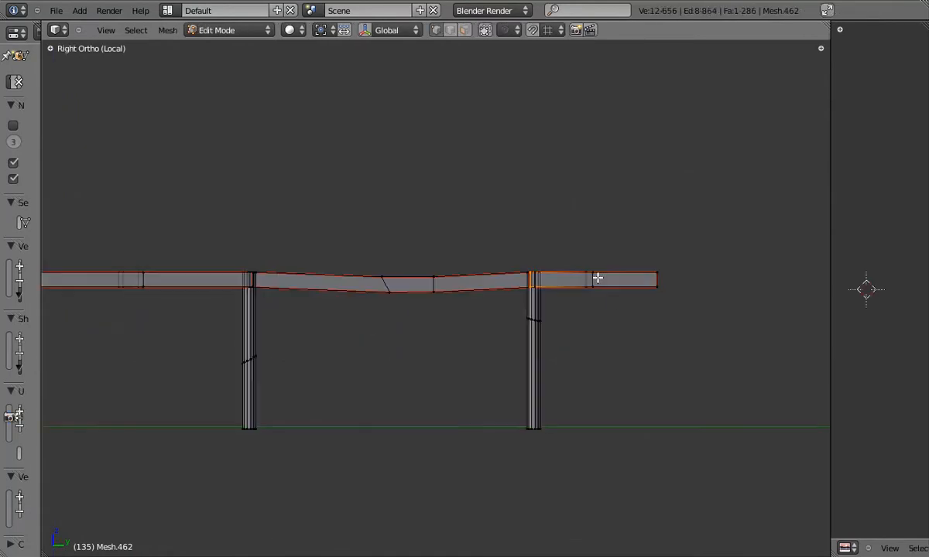
scroll(591, 278, up, 3)
key(b)
drag(555, 246, 626, 334)
click(777, 340)
- Box-select the cut vertices of a single beam on the overhang beyond the end post
middle_drag(774, 339, 735, 314)
key(a)
key(b)
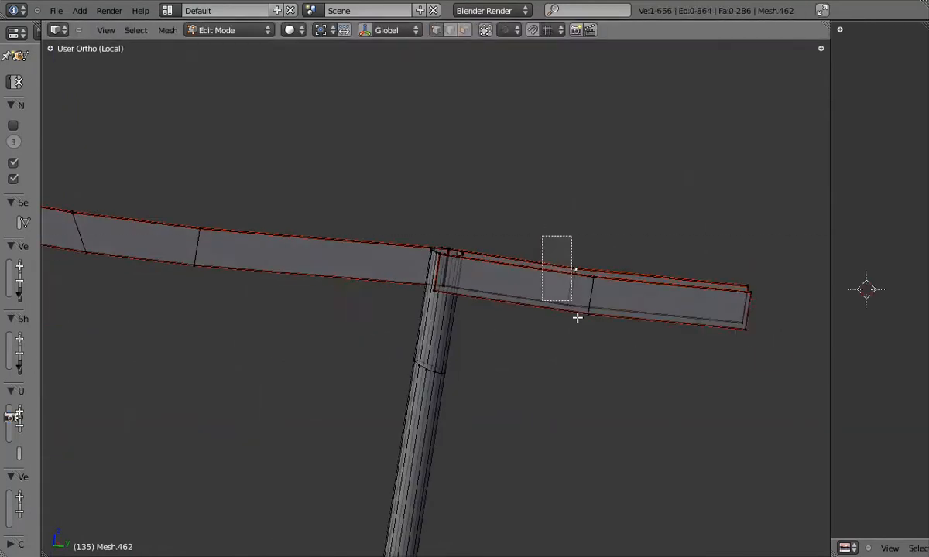
drag(543, 237, 586, 315)
key(KP_3)
key(KP_7)
- Select the beam's cut vertices beyond the opposite end post in the top view and offset them
key(a)
key(c)
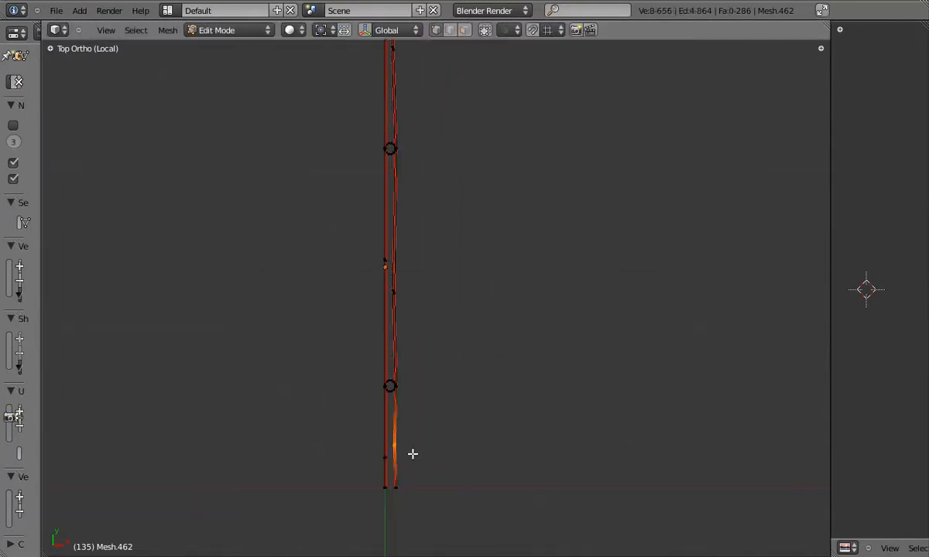
key(KP_3)
middle_drag(474, 264, 522, 244)
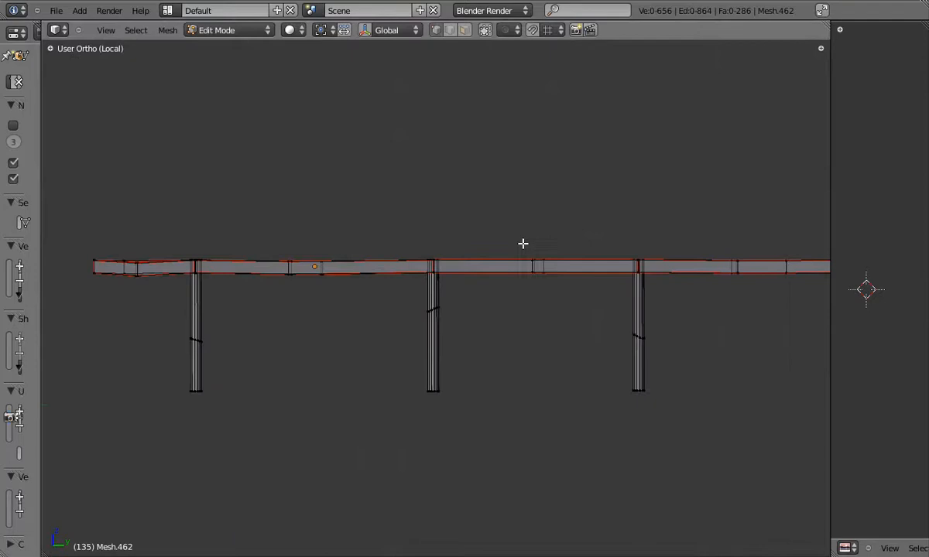
- Select the wall beams' cut vertices between two posts in the side view and rotate them slightly
shift+middle_drag(722, 283, 498, 290)
click(580, 300)
key(Tab)
shift+middle_drag(655, 277, 389, 279)
key(Tab)
click(546, 300)
scroll(515, 279, up, 7)
key(r)
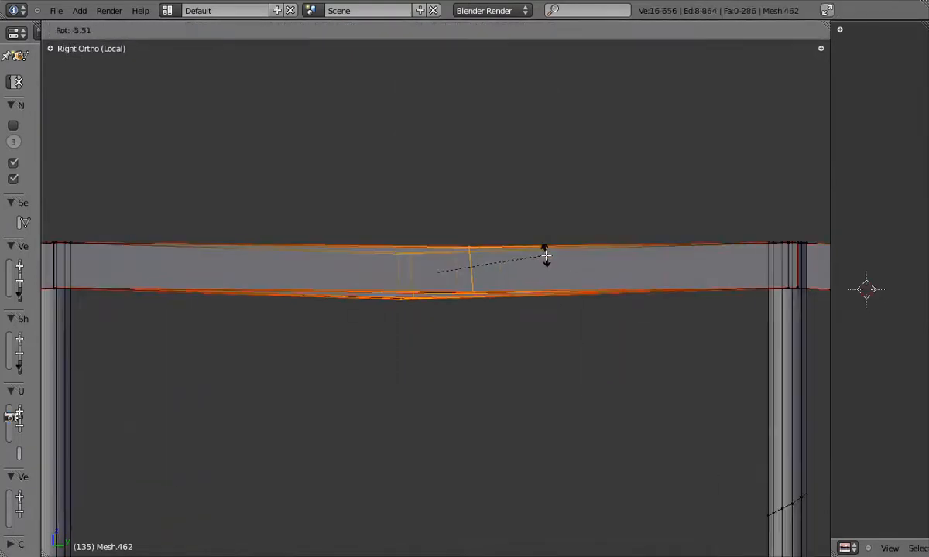
click(544, 261)
key(Tab)
- Select only the front beam's cut vertices in that span and move them vertically along Z
key(Tab)
scroll(539, 260, down, 6)
key(a)
middle_drag(515, 259, 501, 247)
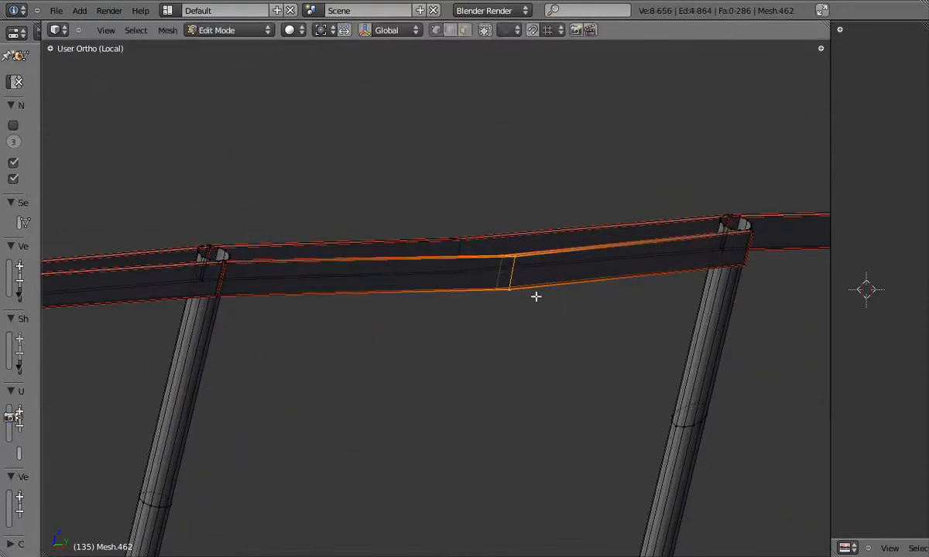
click(568, 328)
key(KP_3)
key(g)
key(z)
click(522, 282)
key(Tab)
- Box-select the cut vertices of a single beam between two posts in the top view and offset them sideways
scroll(530, 302, down, 6)
shift+middle_drag(534, 308, 391, 346)
key(Tab)
key(KP_7)
key(b)
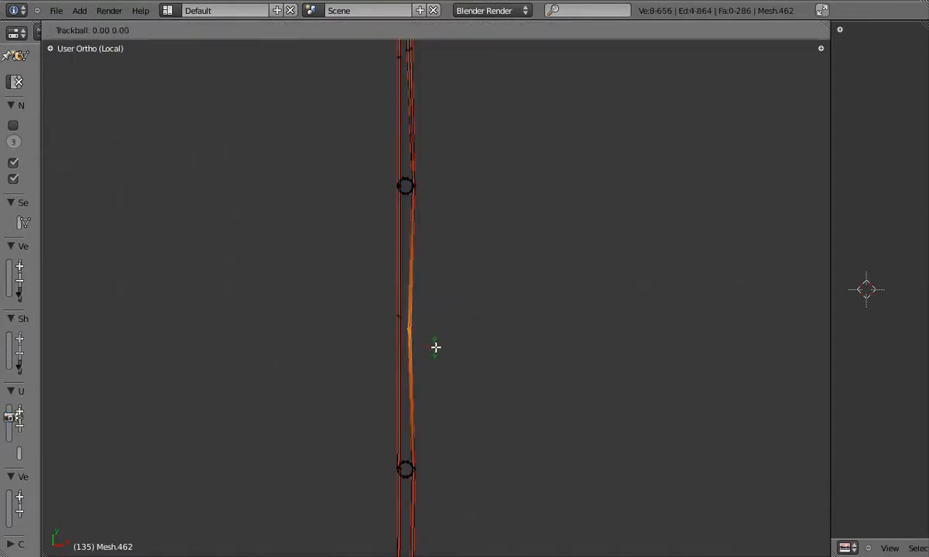
key(g)
click(433, 311)
scroll(435, 321, down, 4)
- Select the middle edge loop of the end post and shift it in the side view to bend the post
key(Tab)
key(KP_3)
key(Tab)
middle_drag(454, 278, 476, 286)
key(Tab)
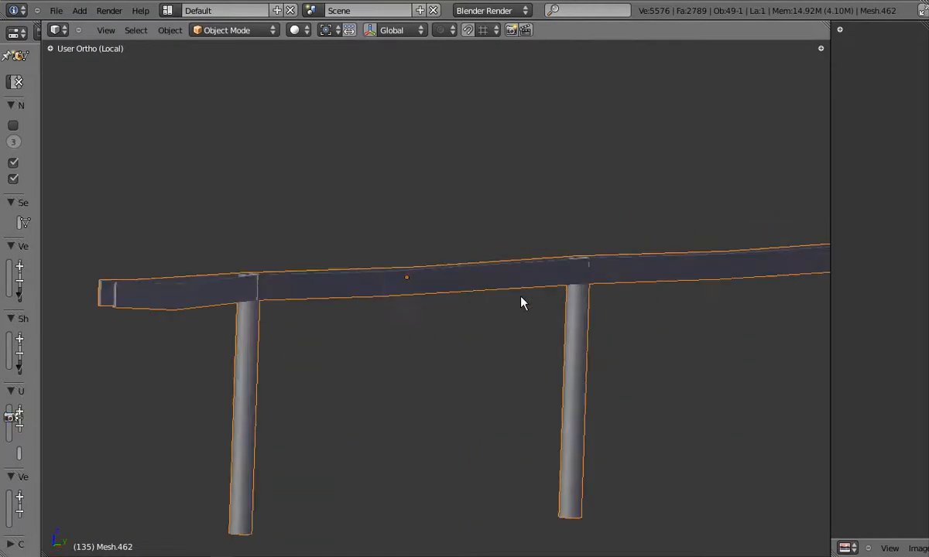
key(Tab)
key(KP_3)
middle_drag(421, 264, 200, 329)
alt+right_click(200, 329)
key(KP_3)
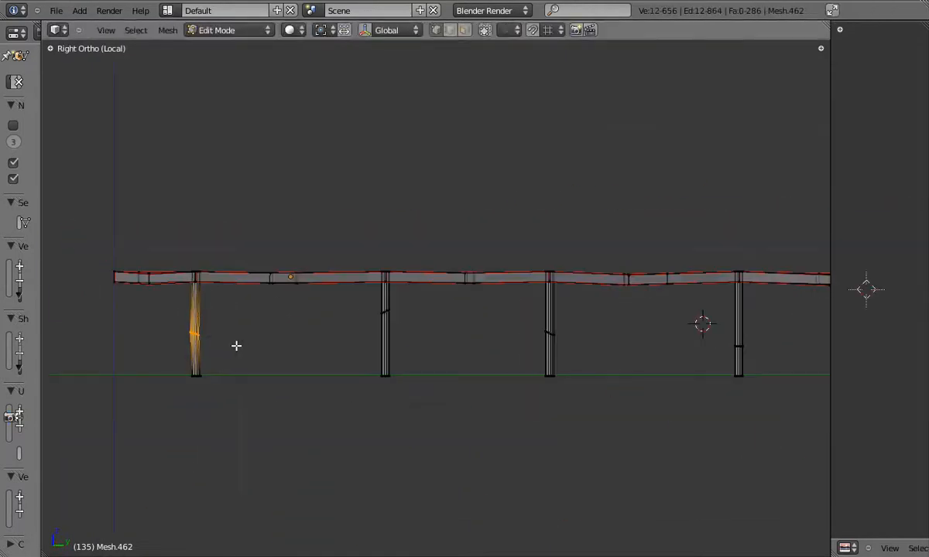
click(237, 351)
- Select the middle edge loop of the second post and the post's base vertices, moving each slightly off axis
scroll(400, 316, up, 5)
alt+right_click(378, 322)
shift+middle_drag(379, 325, 375, 301)
key(g)
drag(334, 422, 392, 474)
key(g)
click(396, 477)
- Box-select the cut vertices of the third post in the row and rotate them
shift+middle_drag(685, 290, 456, 273)
drag(458, 270, 565, 348)
key(r)
click(610, 367)
key(Tab)
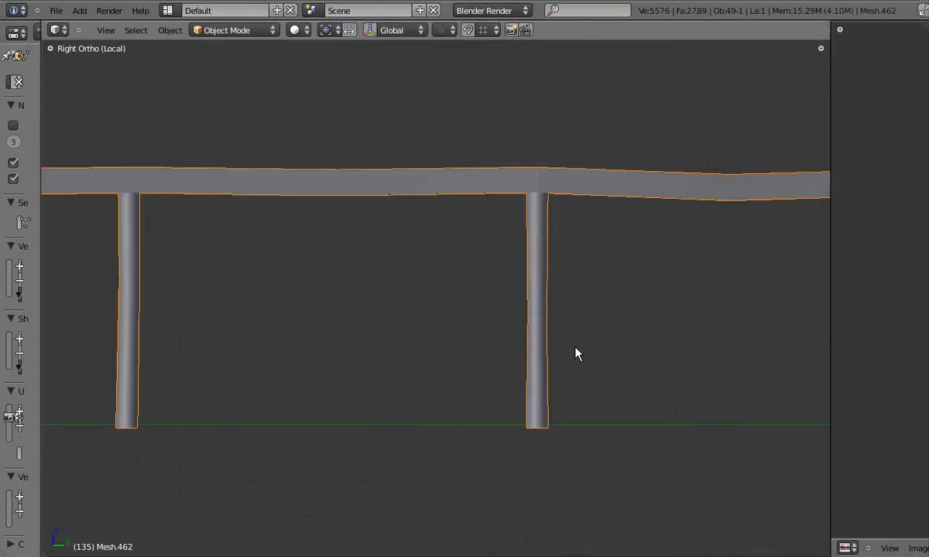
- Box-select the next post's cut vertices in a close side view and rotate them to make the post irregular
shift+middle_drag(611, 366, 414, 324)
key(Tab)
key(KP_1)
drag(332, 216, 329, 217)
key(KP_3)
scroll(362, 249, down, 4)
key(Tab)
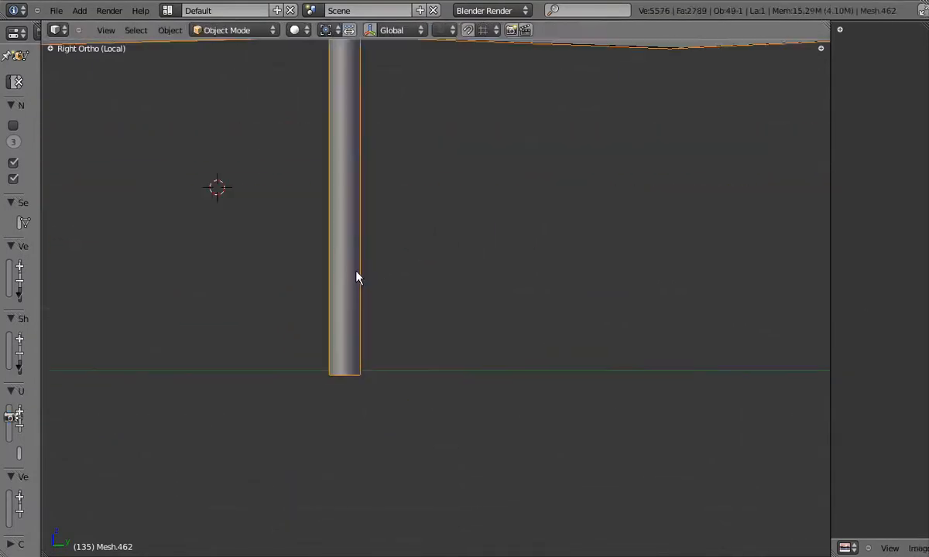
key(Tab)
drag(319, 267, 433, 334)
key(r)
click(449, 300)
key(Tab)
- Bend the following post by moving and rotating its box-selected cut vertices in the side view
key(Tab)
shift+middle_drag(449, 304, 377, 306)
key(KP_3)
key(r)
drag(252, 254, 311, 286)
key(g)
key(r)
key(Tab)
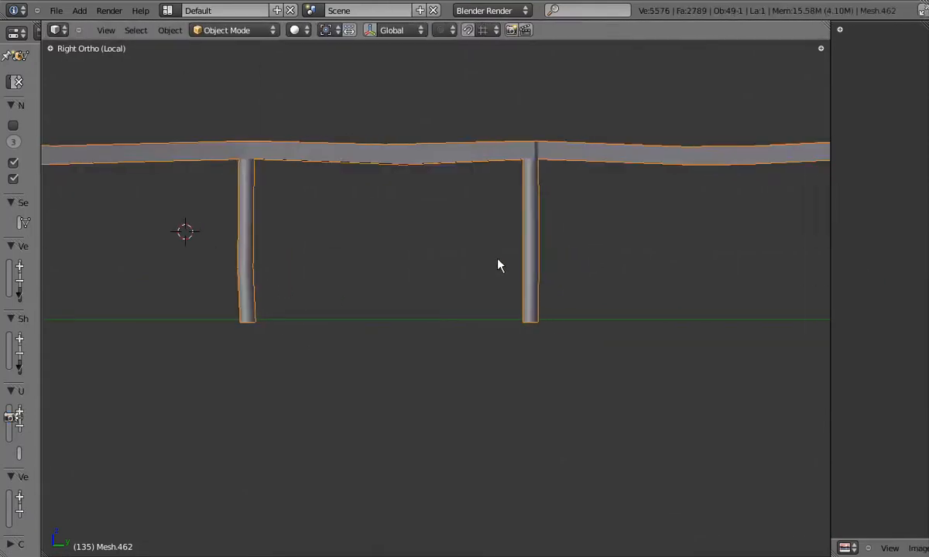
- Box-select the shaft cut of the adjacent straight post and rotate it
shift+middle_drag(576, 265, 134, 273)
key(Tab)
key(b)
drag(422, 191, 503, 350)
key(r)
click(635, 291)
key(Tab)
- Move the cut vertices of the next post farther along the row
scroll(635, 291, down, 3)
shift+middle_drag(342, 255, 193, 251)
scroll(432, 241, up, 5)
key(Tab)
key(g)
key(Tab)
- Display the mesh in wireframe, box-select a beam end at a post joint in the side view and move it
scroll(388, 245, down, 7)
shift+middle_drag(193, 252, 392, 262)
key(KP_3)
scroll(367, 253, up, 12)
key(Tab)
key(z)
scroll(378, 244, up, 3)
key(a)
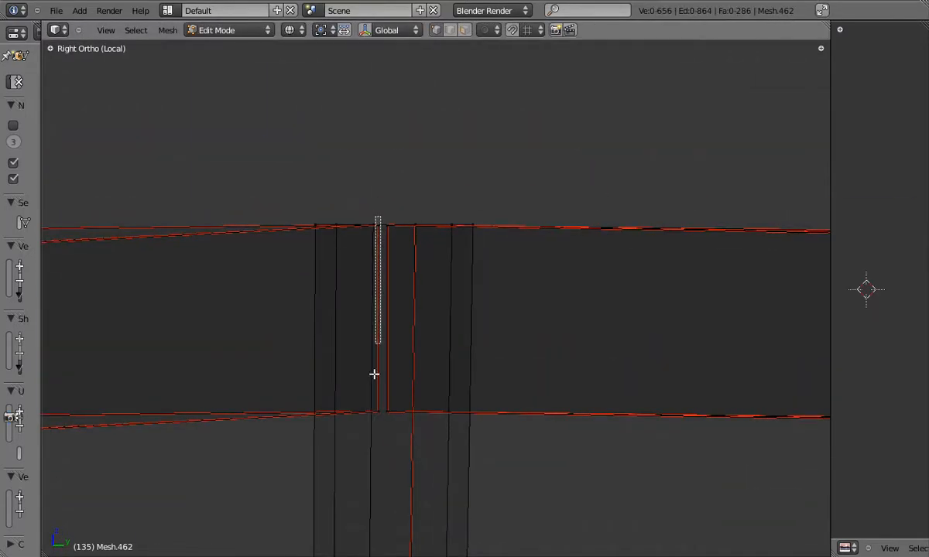
key(b)
drag(375, 216, 387, 455)
key(g)
click(471, 373)
- Box-select the beam end at the neighbouring post joint, lower it slightly and rotate it so it tilts
key(a)
key(b)
drag(365, 406, 404, 421)
shift+middle_drag(79, 236, 433, 259)
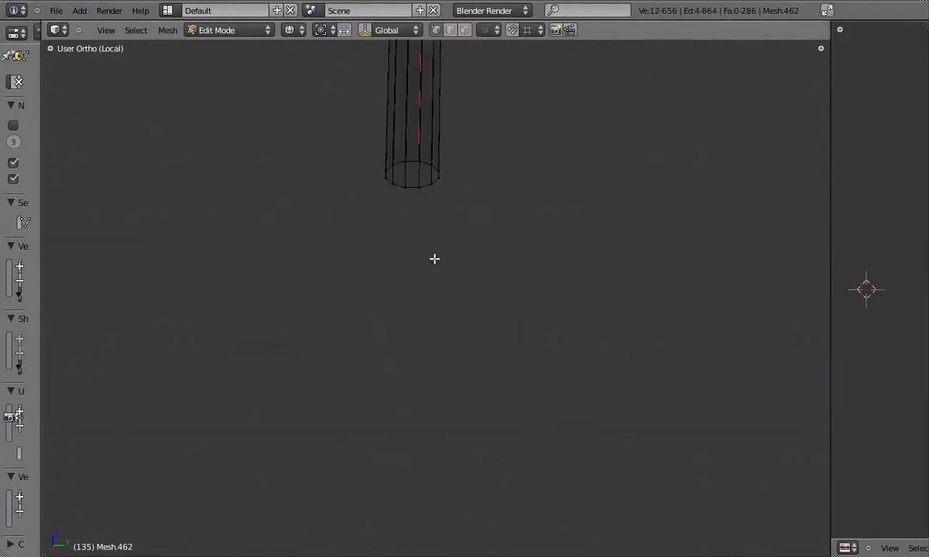
scroll(430, 252, up, 6)
key(a)
key(b)
drag(392, 187, 409, 384)
key(g)
click(450, 364)
key(r)
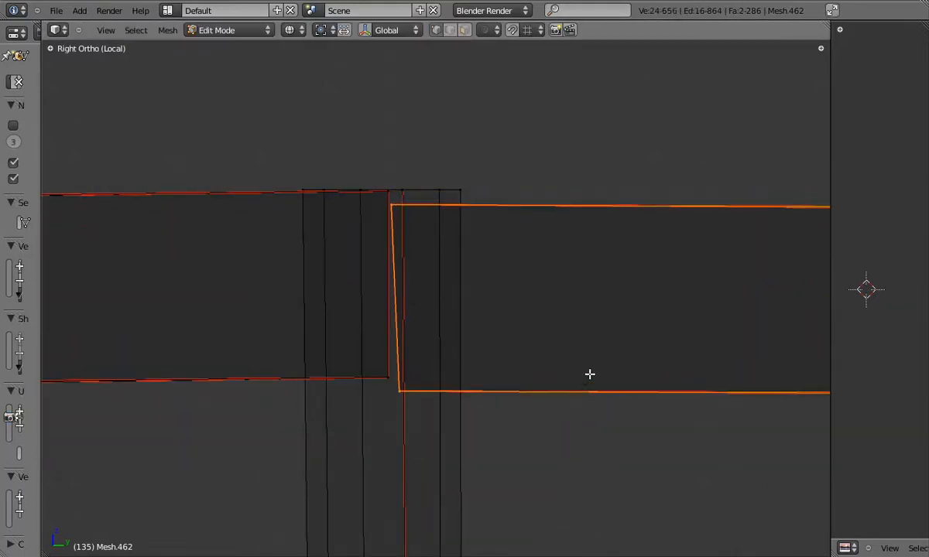
click(589, 373)
- Box-select the beam's end vertices at the next post joint and rotate them
scroll(589, 373, down, 7)
shift+middle_drag(762, 341, 404, 319)
scroll(487, 292, up, 7)
key(a)
key(b)
drag(414, 293, 435, 324)
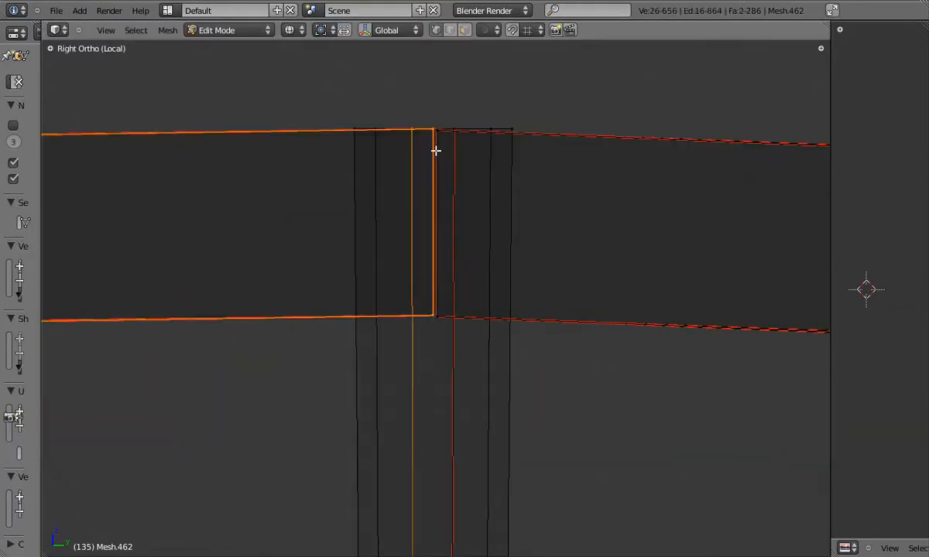
key(r)
click(499, 181)
- Rotate the selected beam end again in the side view and return the model to solid shading
key(KP_7)
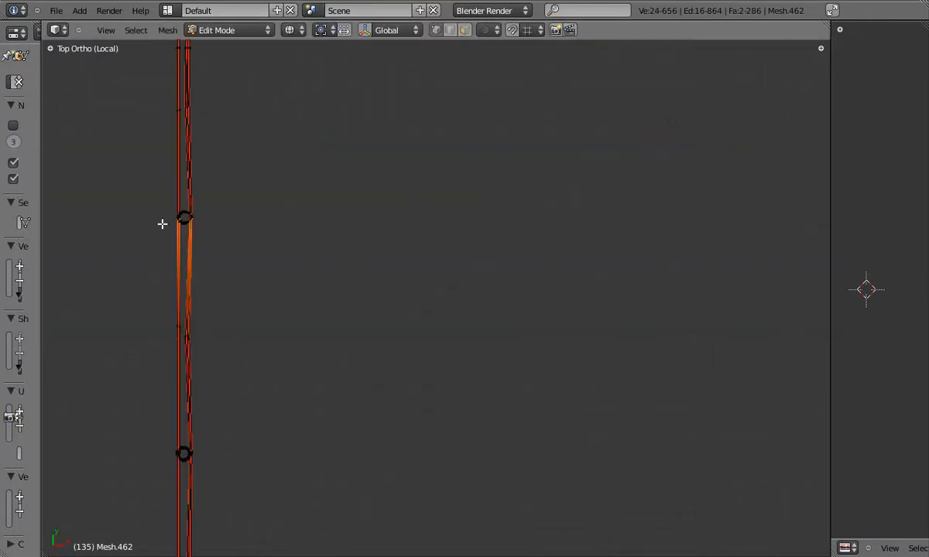
key(KP_3)
scroll(514, 286, up, 3)
key(r)
click(531, 318)
key(z)
key(Tab)
scroll(485, 300, down, 9)
mouse_move(485, 301)
middle_down()
mouse_move(357, 342)
mouse_move(524, 329)
mouse_move(394, 300)
middle_up()
key(KP_3)
key(Tab)
scroll(455, 300, up, 12)
key(a)
key(b)
drag(403, 222, 424, 430)
key(g)
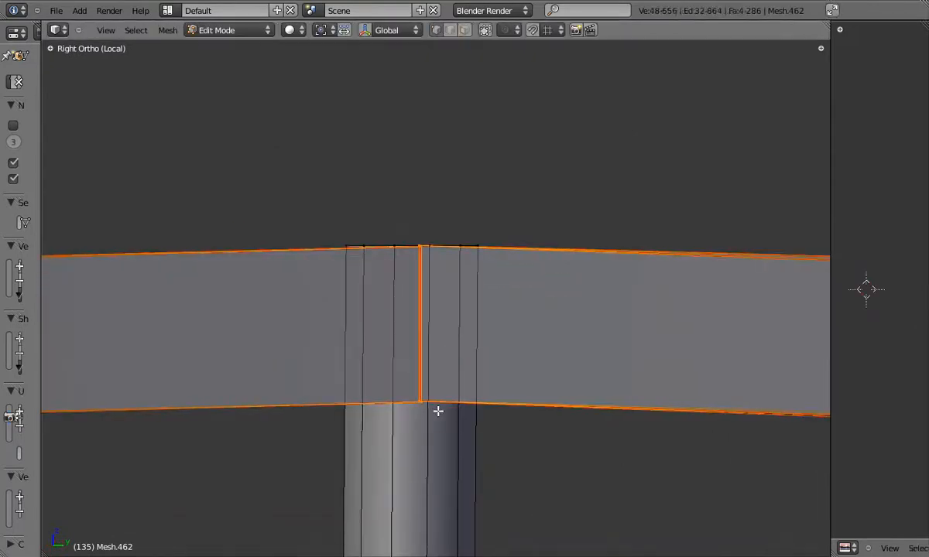
right_click(437, 411)
- Box-select only one beam's end at the post joint, pull it down and back from its neighbour, and tilt it
scroll(437, 409, up, 3)
key(a)
key(b)
drag(406, 123, 418, 146)
key(g)
click(463, 166)
key(r)
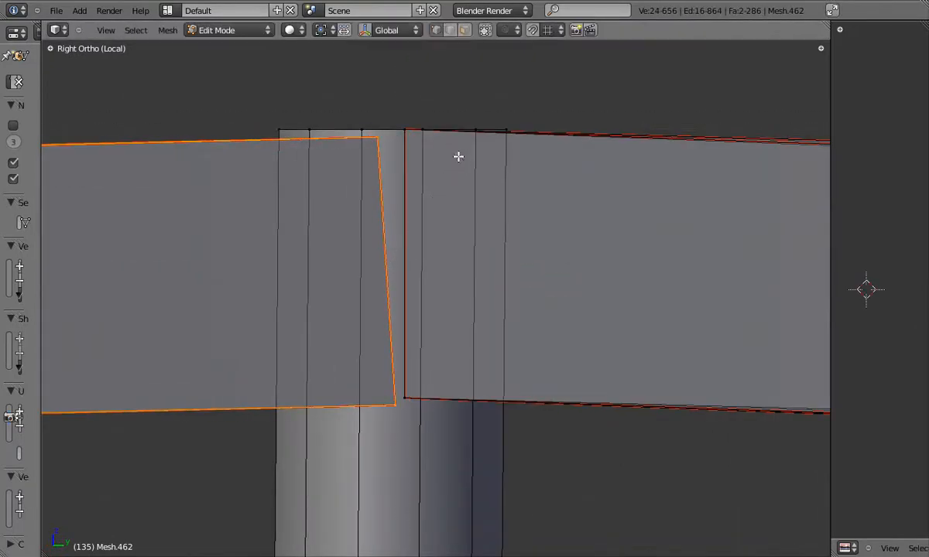
click(459, 159)
- Move the tilted beam end closer to the adjoining beam on the post
key(Tab)
scroll(464, 182, down, 10)
key(Tab)
key(g)
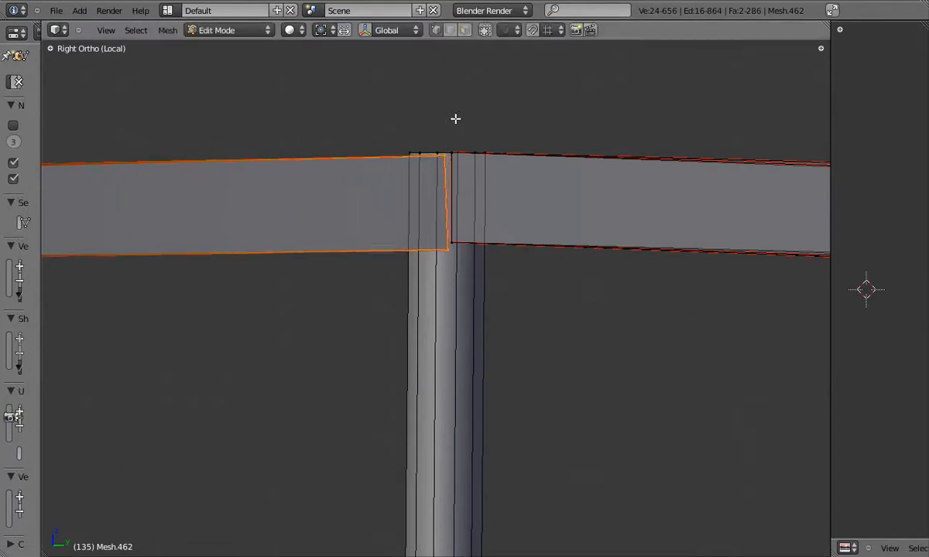
click(455, 118)
- Select the beam's end vertices at the next post joint and move them down about 0.15 units, offset from the adjoining beam
key(Tab)
scroll(464, 155, down, 5)
shift+middle_drag(805, 259, 578, 207)
shift+middle_drag(782, 190, 460, 235)
scroll(460, 234, up, 4)
key(Tab)
drag(458, 163, 469, 180)
key(g)
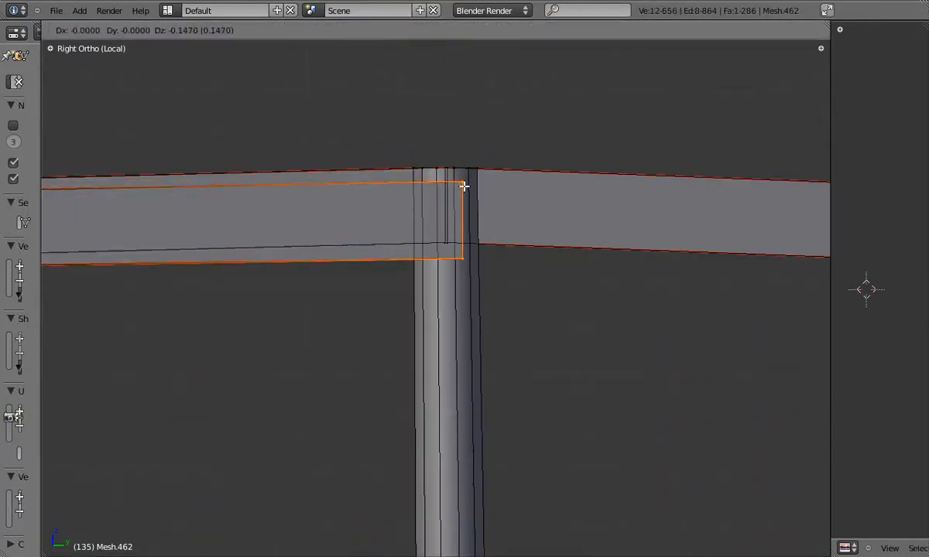
click(462, 186)
- Shift the beam's end at the following post joint so it sits lower than the beam it meets
key(Tab)
scroll(457, 201, down, 9)
scroll(441, 224, up, 9)
key(Tab)
key(g)
click(413, 177)
key(g)
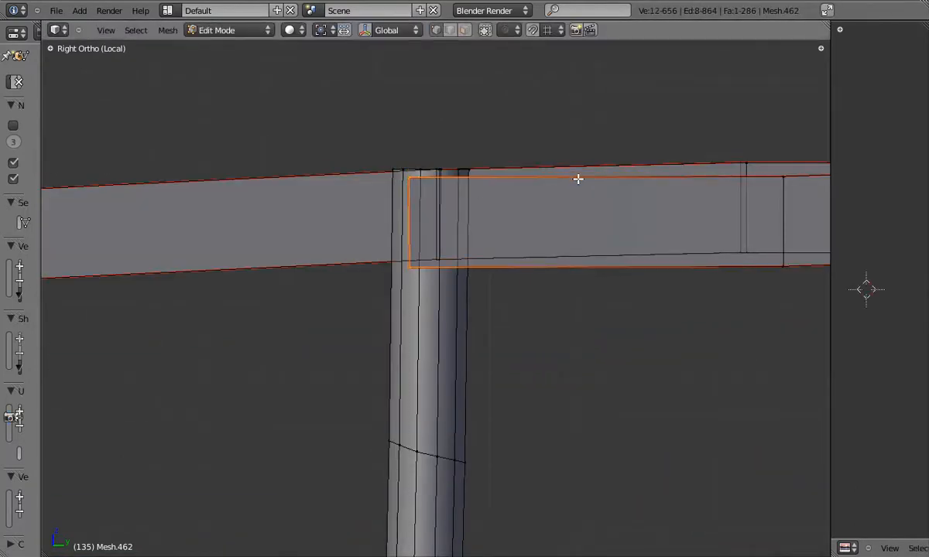
click(551, 177)
- Finish editing the beams, leave local view and return to the shaded perspective view of the whole warehouse
drag(763, 159, 805, 281)
scroll(610, 216, down, 4)
key(Tab)
scroll(480, 229, down, 5)
middle_drag(438, 233, 430, 299)
key(a)
key(KP_5)
key(KP_Divide)
key(z)
key(a)
key(KP_5)
scroll(444, 313, up, 2)
scroll(516, 300, down, 4)
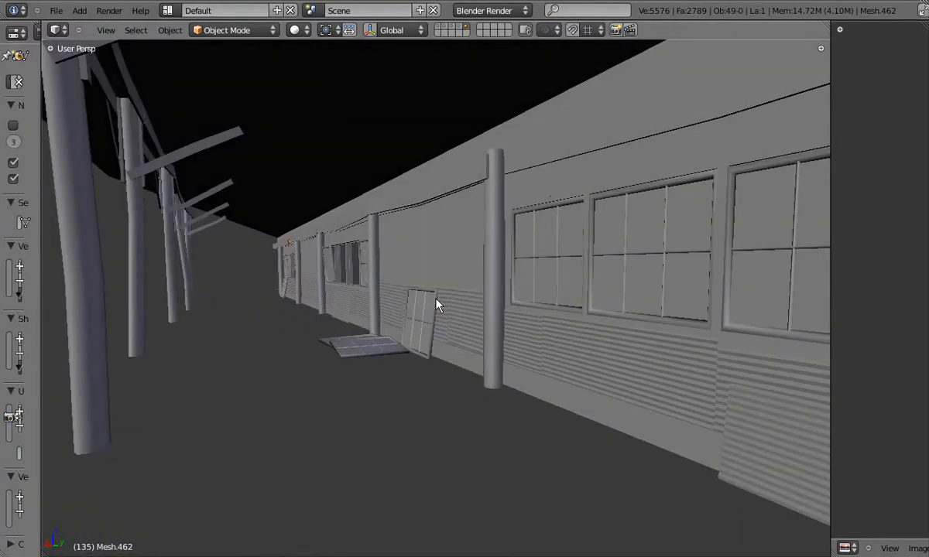
- Select the seven boards along the base of the wall and isolate them in local view as wireframe
middle_drag(437, 304, 610, 338)
scroll(610, 338, down, 4)
right_click(510, 356)
shift+right_click(637, 359)
shift+middle_drag(333, 340, 457, 346)
shift+right_click(451, 347)
shift+right_click(249, 352)
shift+right_click(119, 346)
mouse_move(112, 342)
shift+middle_down()
mouse_move(488, 349)
mouse_move(480, 349)
shift+middle_up()
shift+right_click(304, 351)
shift+right_click(192, 346)
key(z)
key(KP_Divide)
- Make the selected base boards single-user for Object & ObData and join them into one object
click(164, 29)
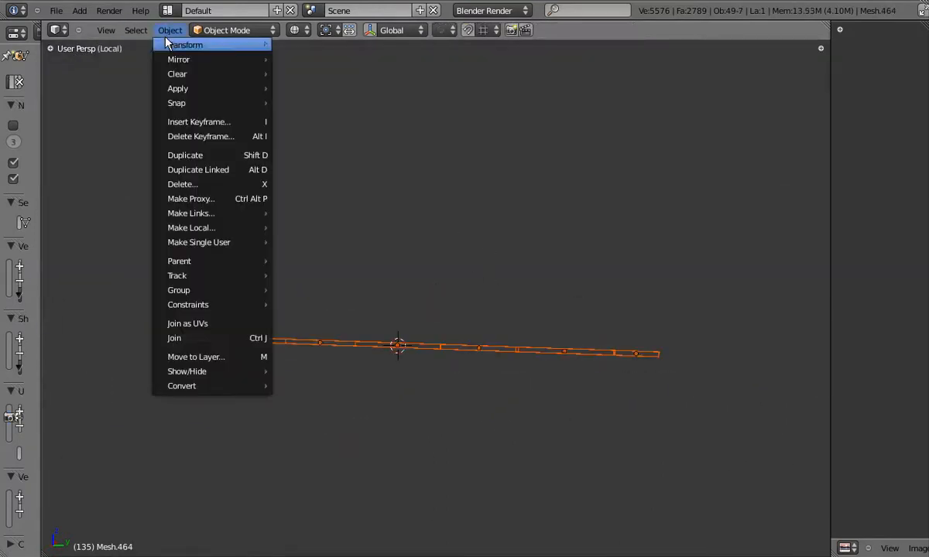
mouse_move(203, 246)
click(312, 258)
key(ctrl+j)
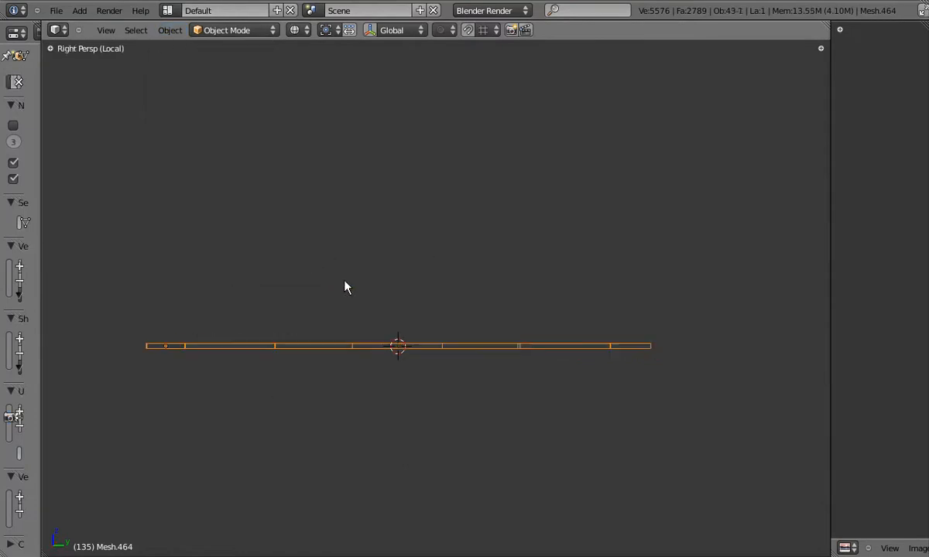
- Edit the joined base boards in the right side view, adding slanted edge cuts across the boards at one end
key(Tab)
key(KP_3)
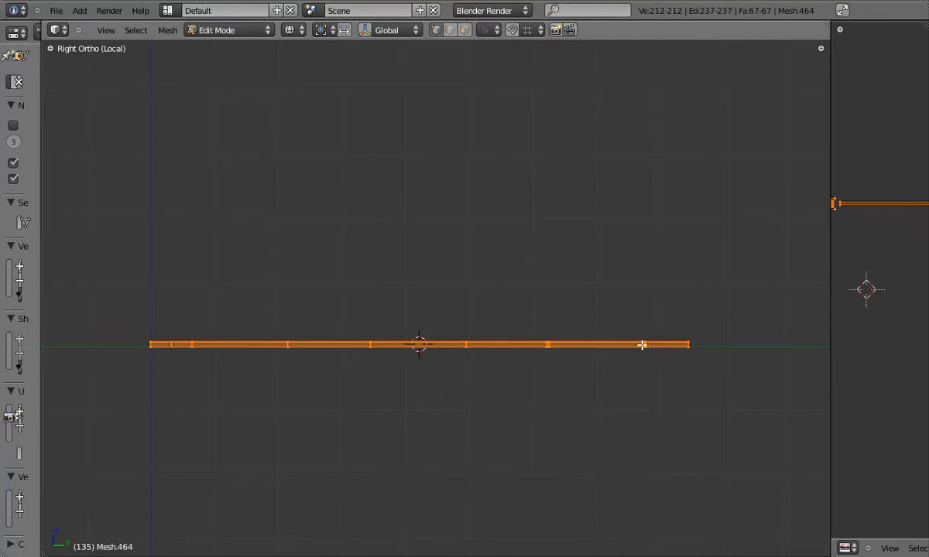
scroll(185, 349, up, 8)
right_click(296, 318)
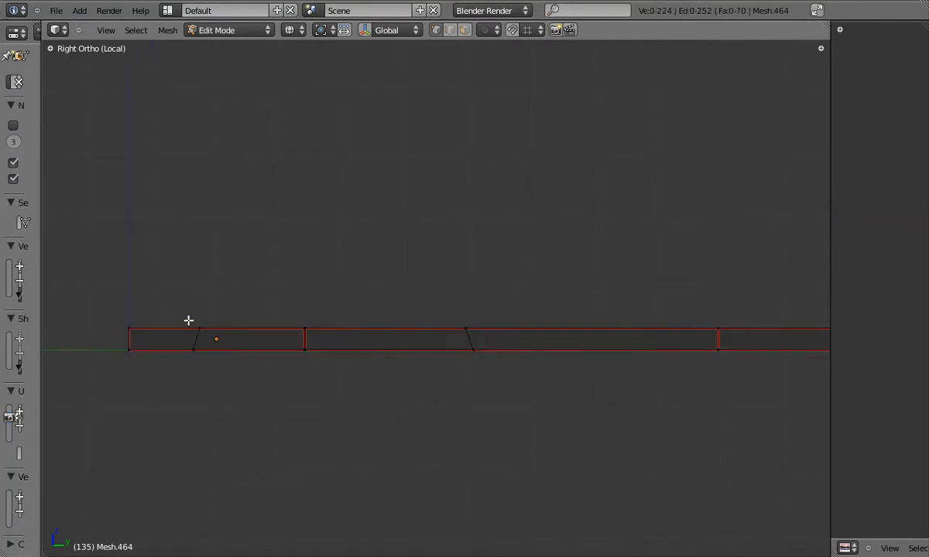
click(670, 337)
- Box-select the next edge cut along the base boards and rotate it to make the board uneven
scroll(619, 325, down, 5)
shift+middle_drag(578, 320, 246, 309)
scroll(639, 300, up, 4)
key(a)
key(b)
drag(576, 285, 724, 348)
key(r)
key(a)
shift+middle_drag(734, 327, 149, 329)
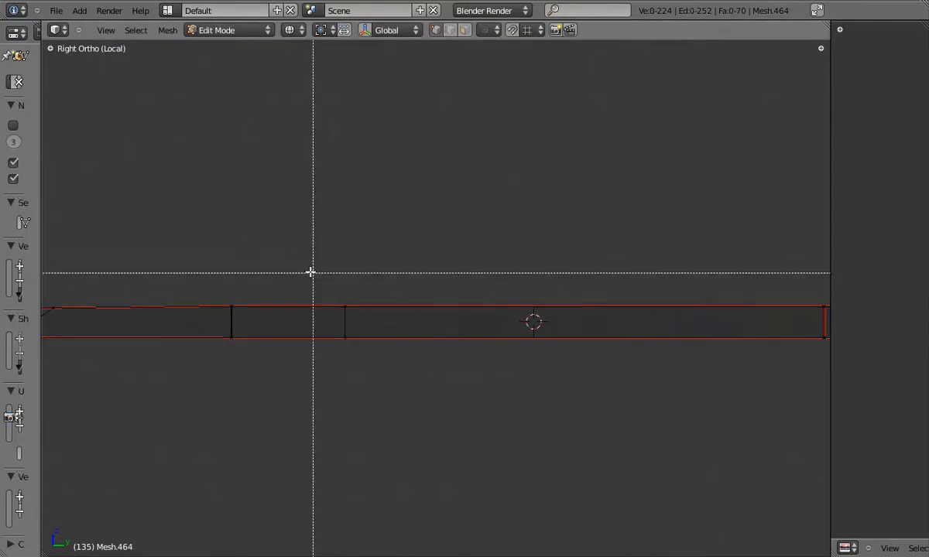
click(479, 311)
- Box-select the edge cuts farther along the base boards and move them, then leave mesh editing and local view
scroll(495, 316, down, 4)
shift+middle_drag(545, 320, 269, 330)
scroll(481, 329, up, 3)
key(a)
key(b)
drag(432, 291, 489, 324)
key(g)
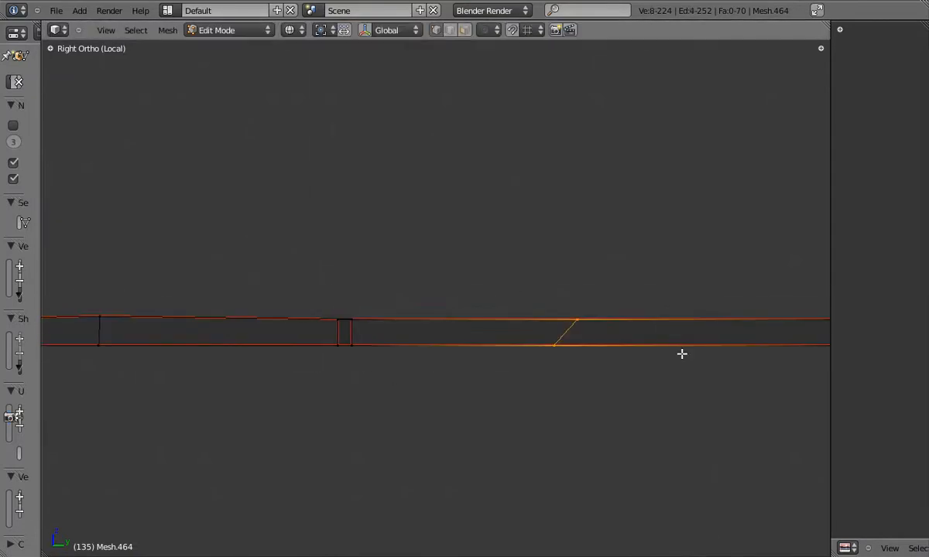
shift+middle_drag(699, 355, 314, 346)
click(588, 332)
key(Tab)
scroll(544, 334, down, 7)
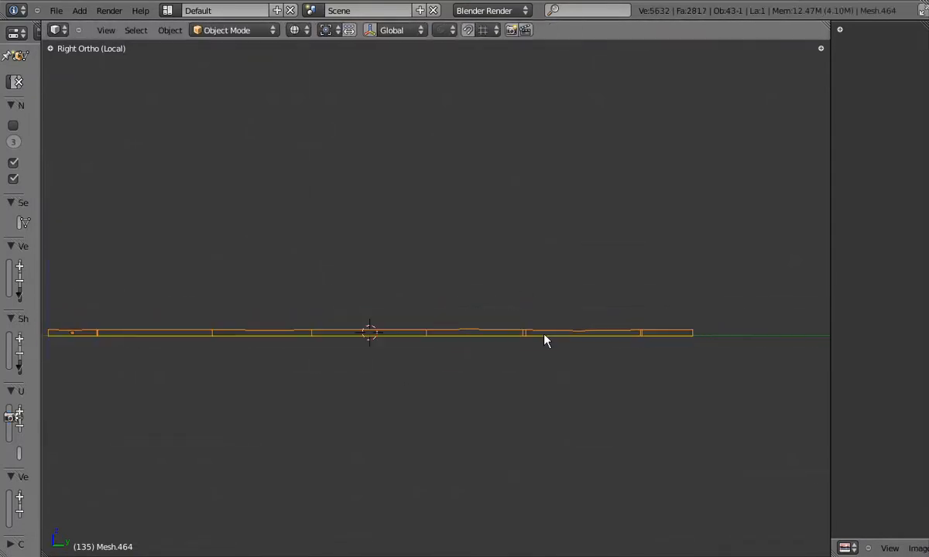
key(KP_Divide)
key(a)
key(KP_5)
- Select all posts and upper and lower boards of the windowed side wall and isolate them in local view
scroll(544, 333, up, 8)
middle_drag(386, 349, 462, 327)
shift+middle_drag(530, 284, 391, 327)
key(KP_5)
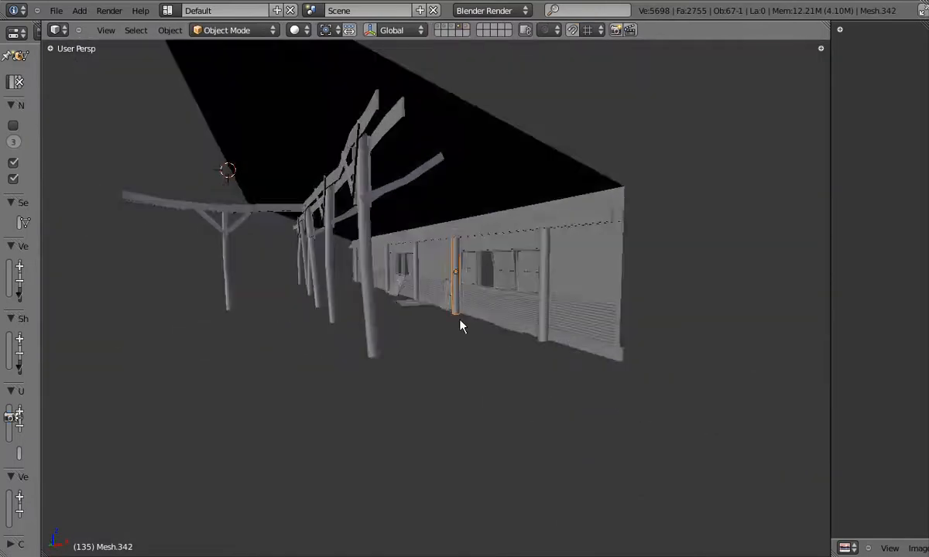
key(b)
drag(429, 228, 482, 274)
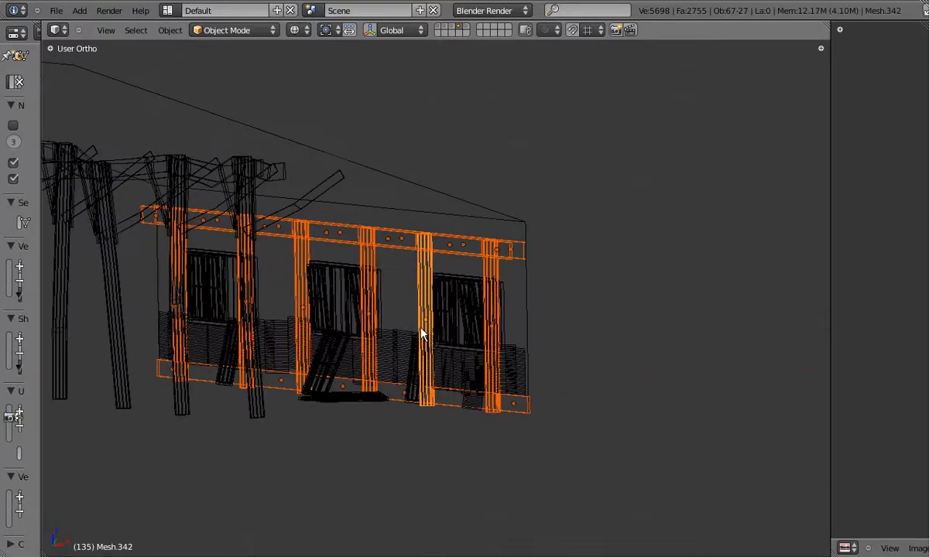
key(KP_Divide)
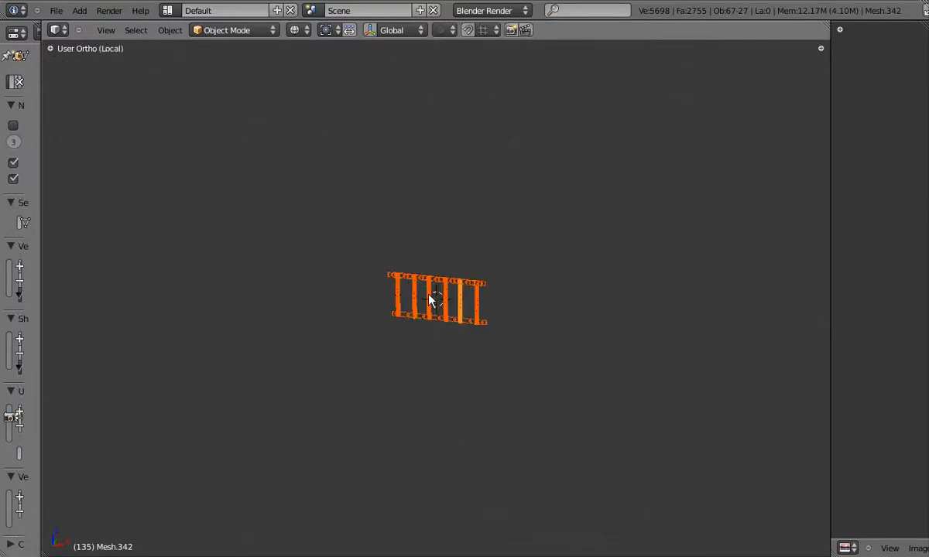
- Make the wall frame pieces single-user for Object & ObData, join them into one object and show it from the right side
click(170, 31)
mouse_move(232, 242)
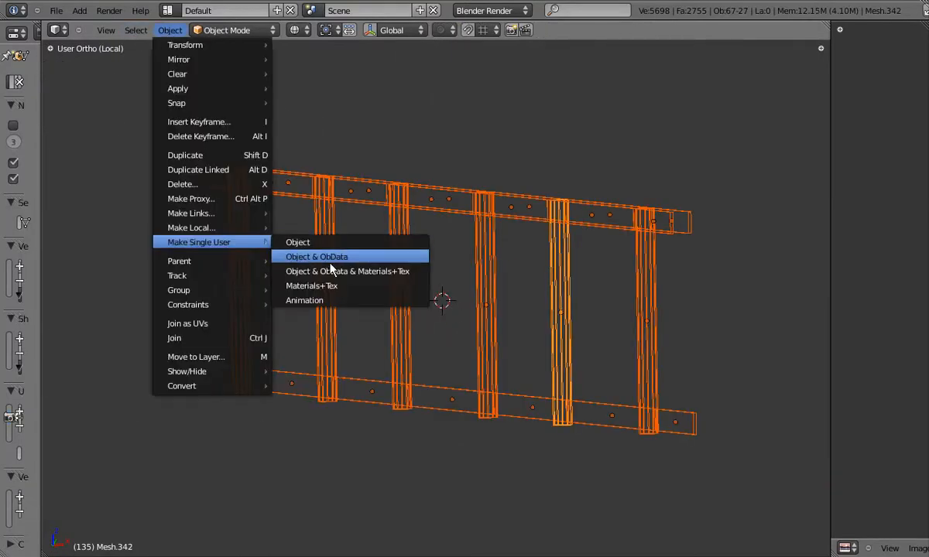
click(332, 257)
click(335, 263)
key(ctrl+j)
middle_drag(334, 263, 429, 306)
key(KP_3)
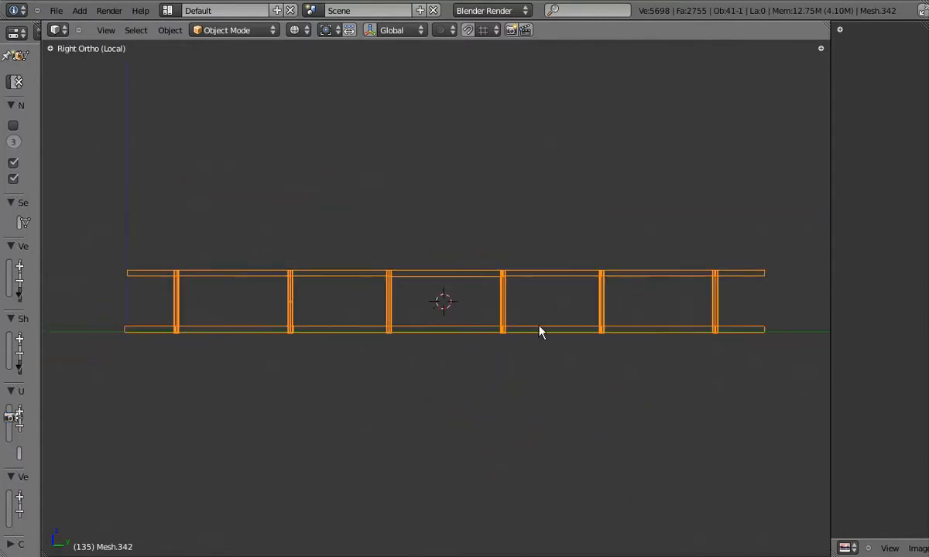
- Add edge loop cuts across the wall frame's posts and along its upper and lower beams
key(Tab)
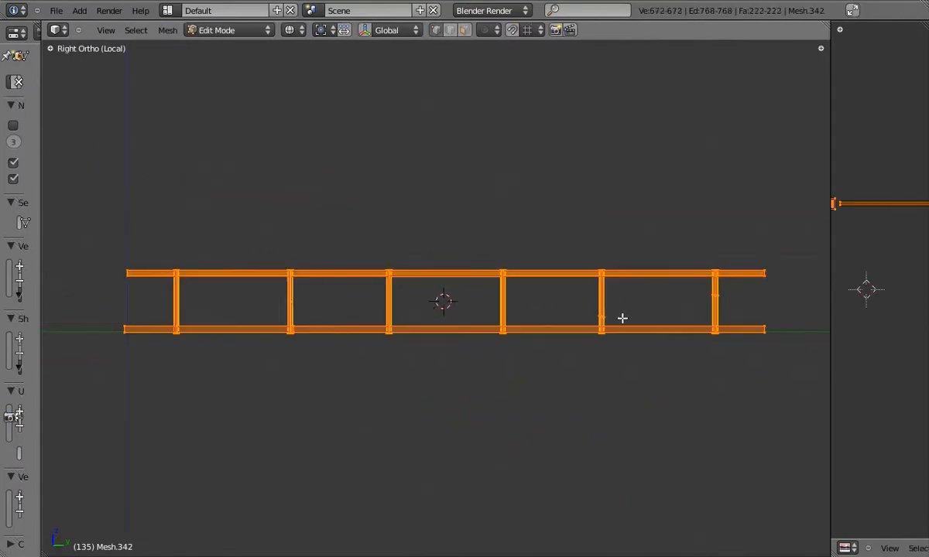
scroll(202, 276, up, 1)
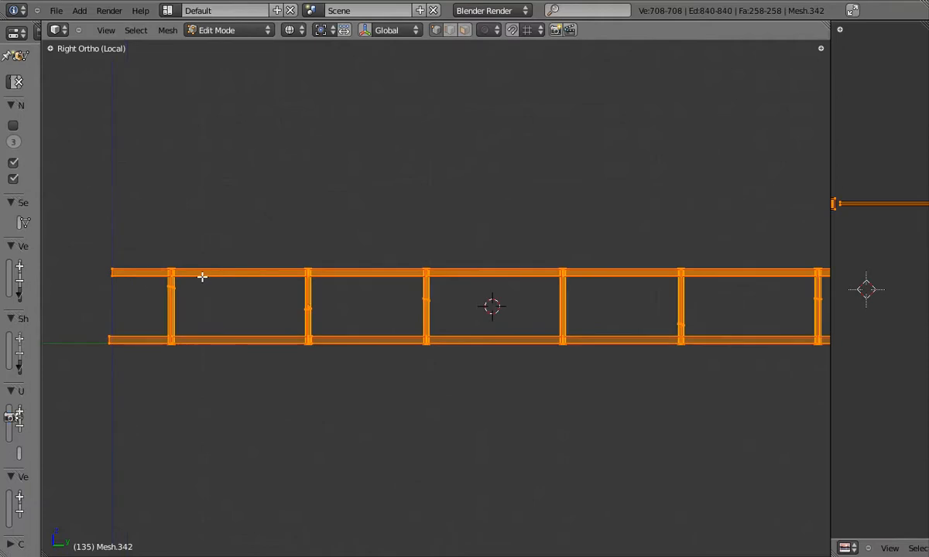
key(KP_7)
key(KP_Decimal)
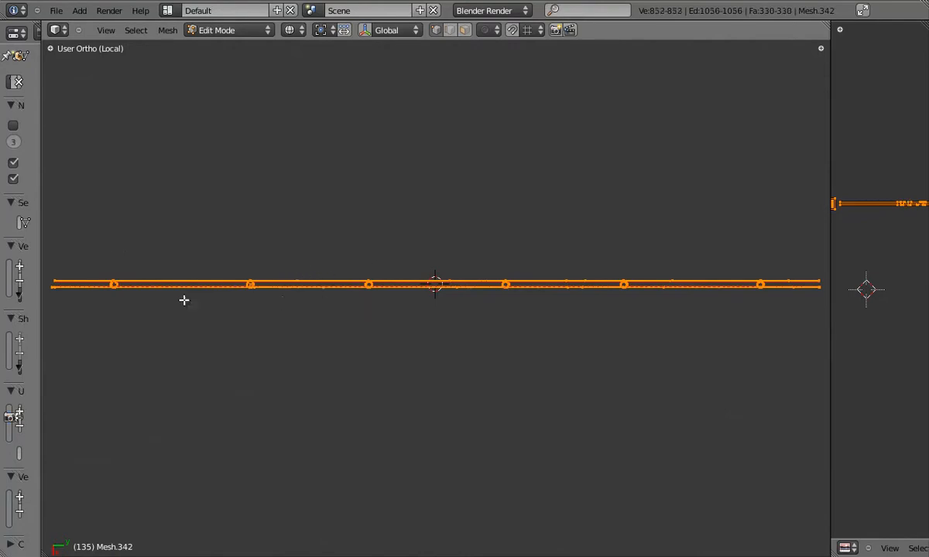
key(KP_3)
scroll(528, 324, up, 4)
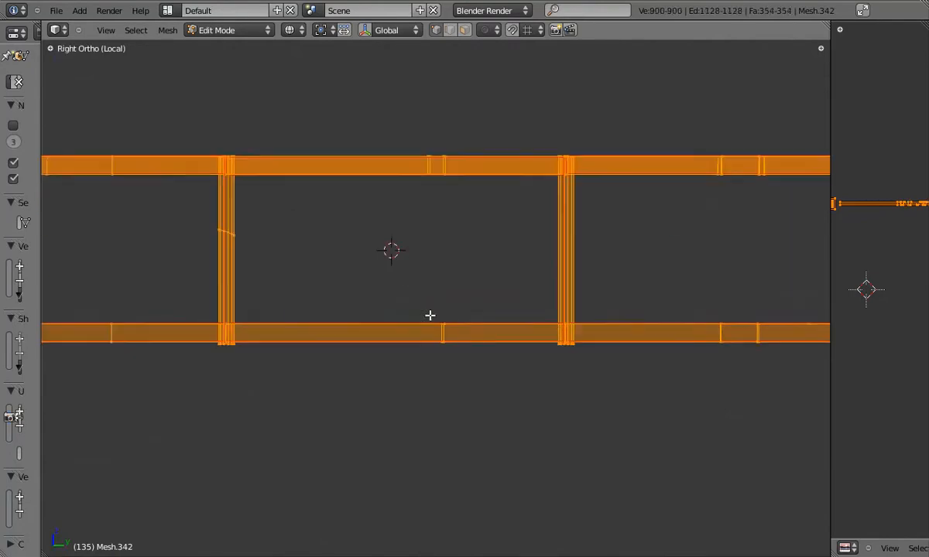
- Move the upper vertices of one cut in the lower beam about 0.09 units sideways and slightly down
key(a)
shift+middle_drag(787, 338, 596, 335)
scroll(596, 335, up, 2)
right_click(504, 324)
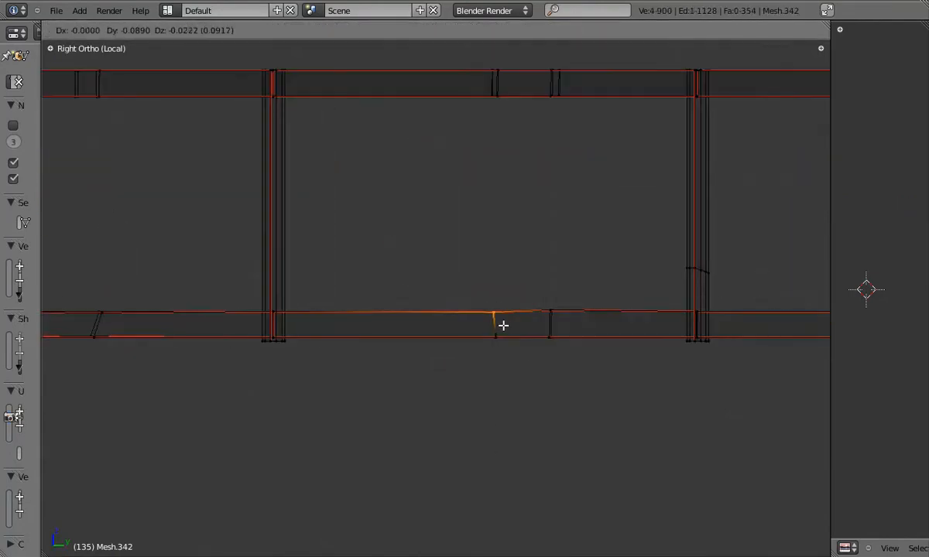
key(Tab)
shift+middle_drag(774, 324, 464, 324)
- Select vertices of two more cuts along the lower beam and move them out of line in the side view
key(Tab)
key(KP_1)
scroll(606, 319, down, 3)
middle_drag(606, 319, 431, 311)
right_click(431, 305)
key(KP_3)
key(g)
click(431, 303)
right_click(672, 311)
key(g)
- Box-select the upper vertices of a cut in the lower beam's middle section and shift them
shift+middle_drag(274, 289, 418, 291)
shift+middle_drag(108, 298, 537, 308)
key(a)
key(b)
drag(523, 301, 567, 318)
shift+middle_drag(253, 306, 529, 326)
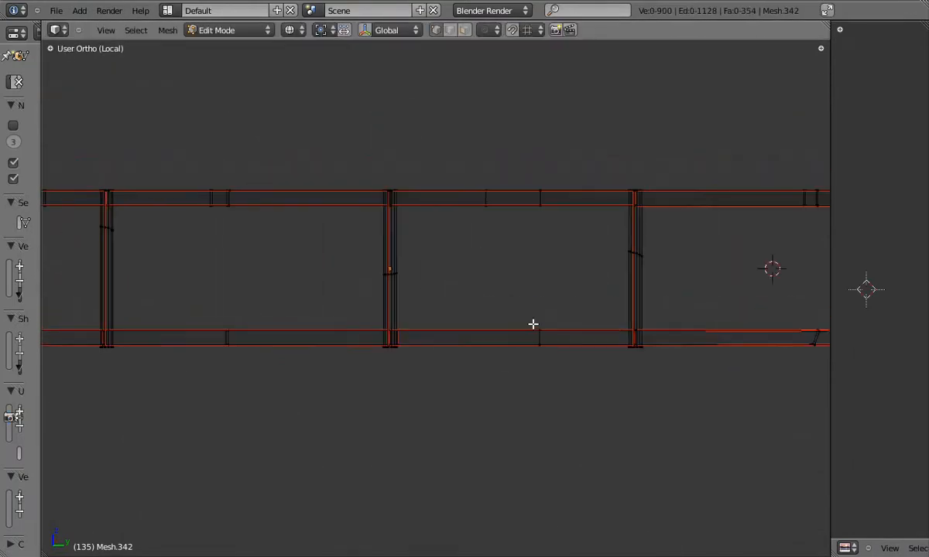
click(611, 308)
- Box-select and move the two remaining lower-beam cuts toward the beam's starting end, one after the other
shift+middle_drag(361, 332, 616, 343)
key(a)
key(b)
drag(463, 329, 508, 350)
key(g)
click(503, 350)
key(a)
key(b)
drag(274, 330, 311, 351)
key(g)
click(311, 350)
key(a)
- Box-select the edge loop on the wall frame's first posts and rotate it
shift+middle_drag(365, 250, 296, 246)
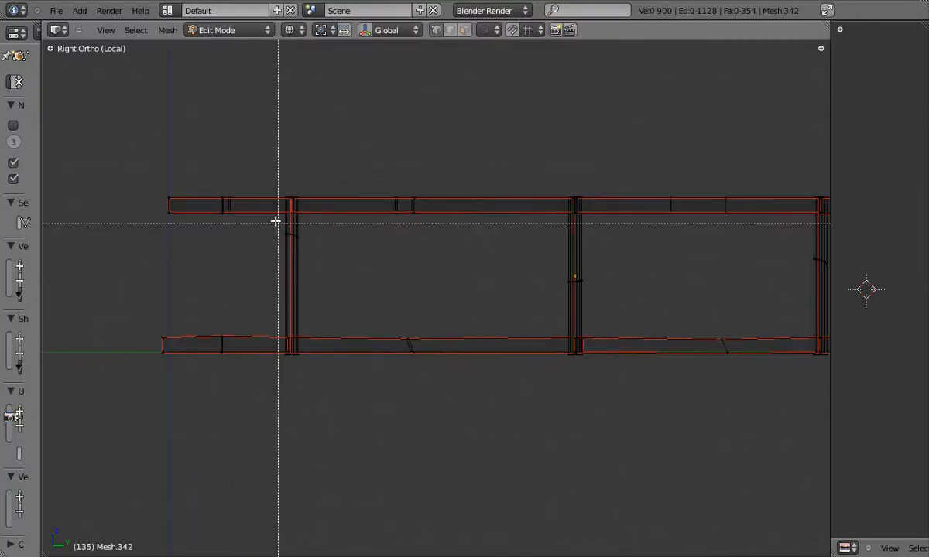
key(ctrl+l)
key(r)
click(534, 294)
- Box-select the edge vertices of a post in the middle of the wall frame and rotate them
shift+middle_drag(527, 292, 87, 324)
key(a)
key(b)
drag(355, 271, 405, 312)
key(r)
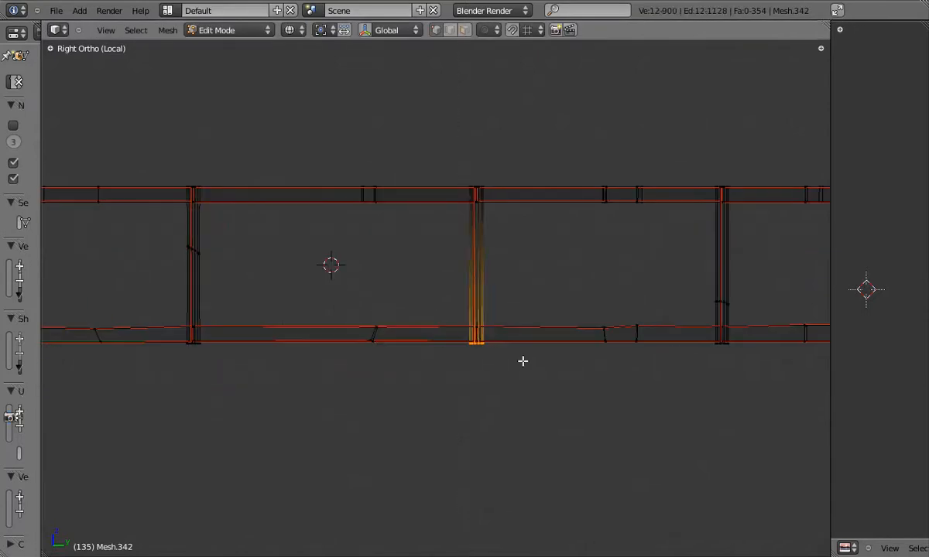
shift+middle_drag(523, 361, 440, 335)
shift+middle_drag(530, 328, 348, 332)
- Box-select the low edge loop on the second-to-last post and shift it to bend the post
key(a)
key(b)
drag(436, 292, 485, 331)
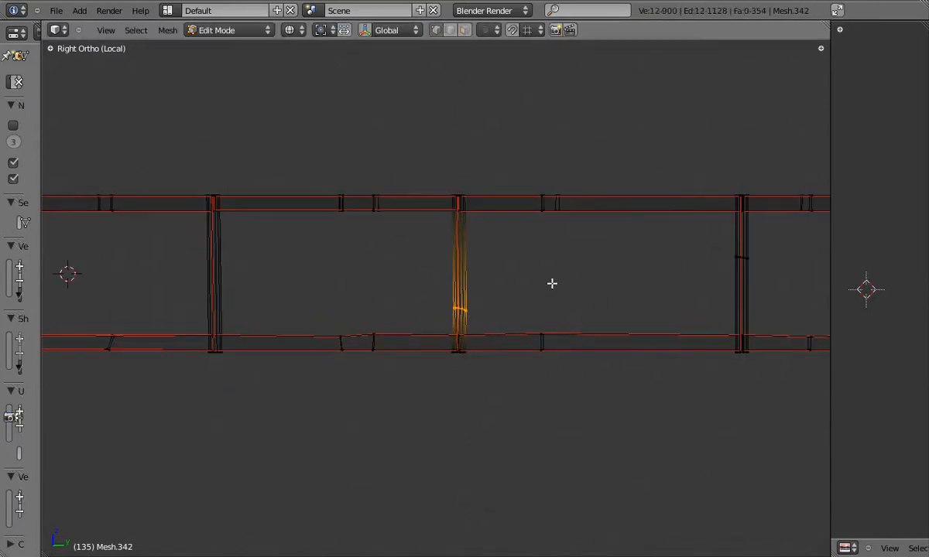
click(552, 283)
- Box-select the middle loop and the base vertices of the last post and rotate them together
shift+middle_drag(552, 283, 345, 312)
key(a)
key(b)
drag(511, 269, 561, 307)
key(b)
drag(513, 369, 568, 398)
key(r)
click(654, 377)
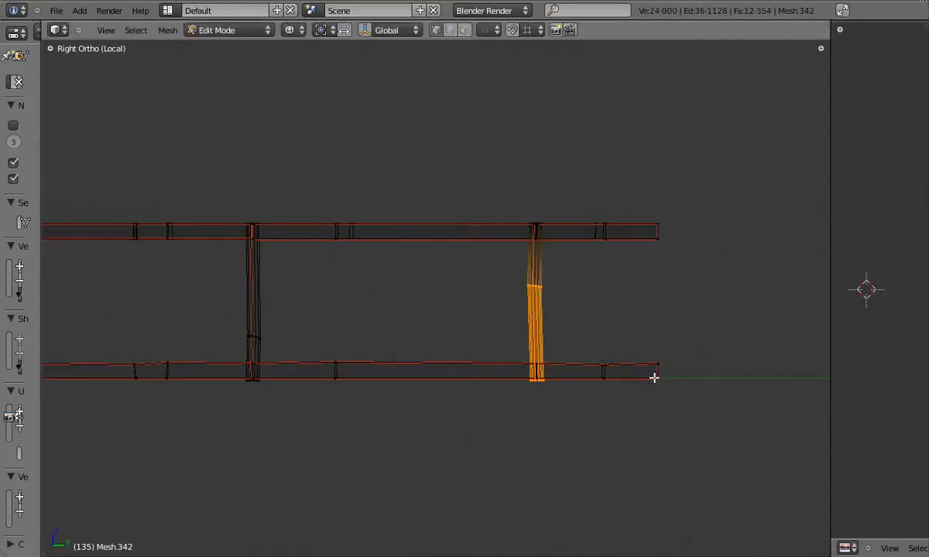
- Box-select an edge loop near the end of the wall frame's horizontal board and move it to bend the board
scroll(623, 200, up, 2)
key(a)
key(b)
drag(569, 221, 629, 272)
shift+middle_drag(223, 247, 418, 261)
key(a)
key(b)
drag(387, 243, 457, 284)
key(g)
click(453, 289)
- Box-select the following edge loops farther along the wall frame's horizontal board and move each one slightly
shift+middle_drag(240, 261, 432, 259)
key(a)
key(b)
drag(288, 234, 430, 285)
key(g)
click(389, 292)
key(a)
key(b)
drag(296, 234, 333, 294)
key(g)
click(332, 298)
- Try a knife cut across the fully selected wall frame between two posts, and undo it
shift+middle_drag(251, 272, 535, 288)
key(a)
key(a)
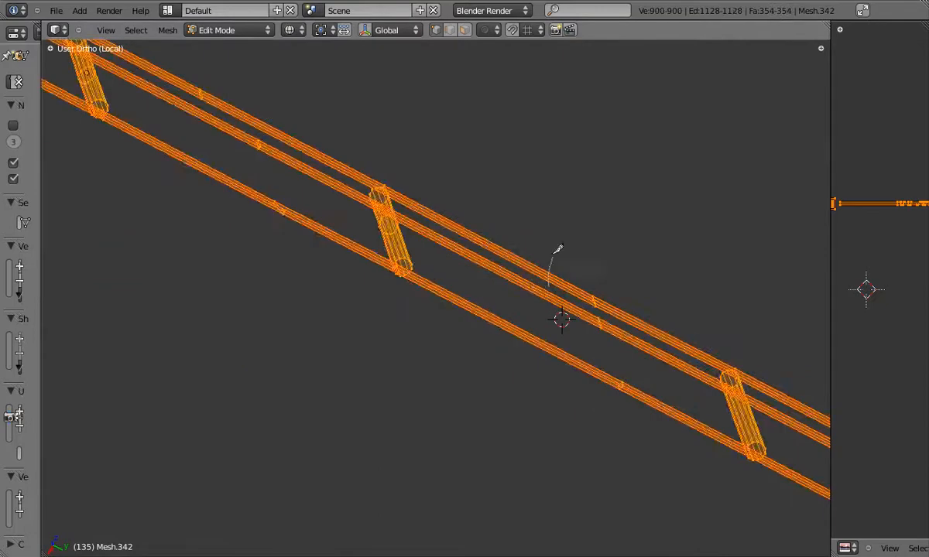
key(ctrl+z)
key(KP_3)
- Box-select an edge loop on the wall frame's board in the right side view and move it
key(a)
key(b)
drag(485, 301, 534, 360)
key(g)
click(531, 357)
- Select an edge loop in the adjacent section of the wall frame's board and rotate it
shift+middle_drag(498, 315, 695, 273)
key(a)
key(b)
drag(743, 265, 771, 321)
drag(354, 242, 503, 308)
key(KP_3)
key(r)
click(553, 288)
- Box-select the last edge loop along this side of the wall frame's board and rotate it
shift+middle_drag(307, 271, 525, 288)
key(a)
key(b)
drag(197, 262, 282, 319)
key(r)
click(346, 326)
- Inspect how the wall frame's beams and posts bend, alternating between object and edit mode
shift+middle_drag(345, 327, 415, 308)
key(a)
key(Tab)
scroll(560, 292, down, 8)
scroll(415, 302, up, 3)
key(Tab)
drag(406, 279, 459, 312)
drag(731, 274, 690, 309)
key(Tab)
scroll(727, 312, down, 3)
shift+middle_drag(603, 298, 617, 286)
key(KP_3)
key(Tab)
- From the top view, box-select the outer board's edge loop nearest its front end and shift it sideways
key(KP_7)
shift+middle_drag(427, 534, 417, 302)
scroll(418, 302, up, 3)
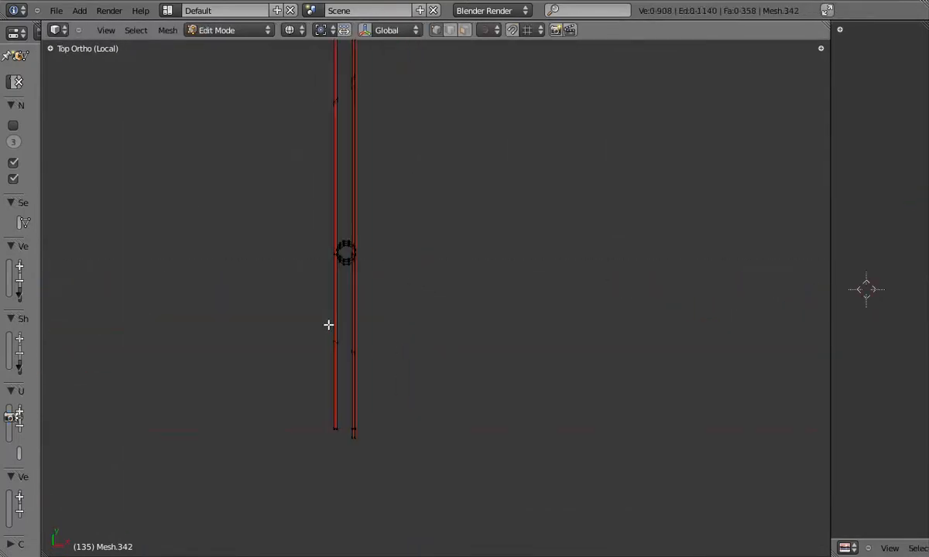
drag(309, 319, 343, 358)
key(g)
click(352, 340)
- Box-select the next edge loop along the outer board, shift it sideways and rotate it
shift+middle_drag(367, 184, 363, 400)
drag(287, 277, 339, 349)
key(g)
click(341, 336)
key(r)
click(377, 302)
- Shift the next two edge loops farther back along the outer board sideways, one after the other
shift+middle_drag(352, 101, 327, 359)
drag(271, 213, 310, 266)
key(g)
click(322, 266)
shift+middle_drag(313, 70, 301, 530)
drag(239, 140, 297, 267)
key(g)
click(303, 277)
- Move two more edge loops sideways on the outer board as it nears the frame's far end
shift+middle_drag(310, 101, 300, 487)
drag(264, 76, 299, 209)
key(g)
click(303, 213)
shift+middle_drag(323, 108, 317, 472)
drag(267, 167, 295, 232)
key(g)
click(300, 224)
- Box-select the outer board's edge loop between the last post and its far end and trackball-rotate it
shift+middle_drag(311, 89, 305, 501)
drag(266, 253, 292, 284)
key(r)
key(r)
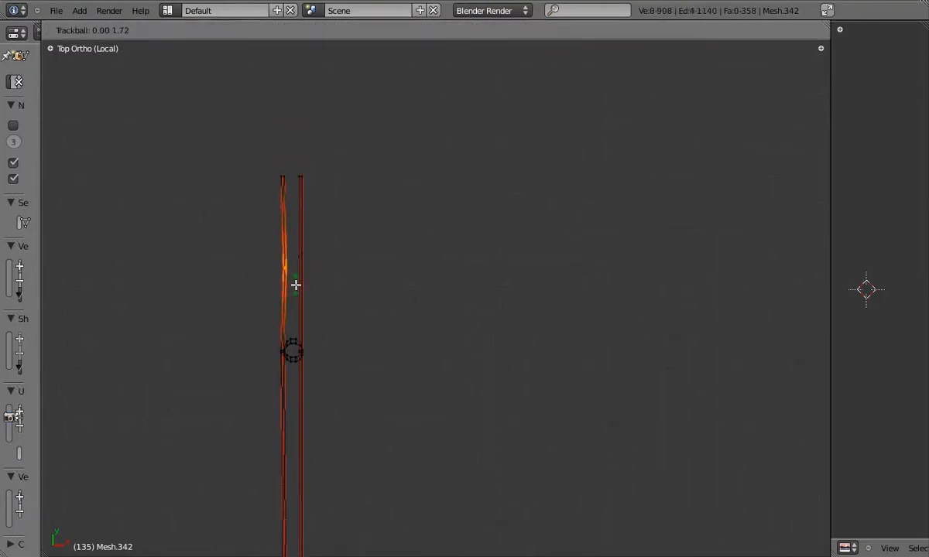
click(296, 290)
- From the left side view, box-select a beam's end vertices at a post joint, then move and rotate them
key(Tab)
scroll(298, 296, down, 5)
middle_drag(294, 388, 298, 250)
key(KP_5)
key(ctrl+KP_3)
key(KP_5)
scroll(292, 260, down, 3)
scroll(509, 255, up, 5)
key(Tab)
scroll(509, 256, up, 8)
key(b)
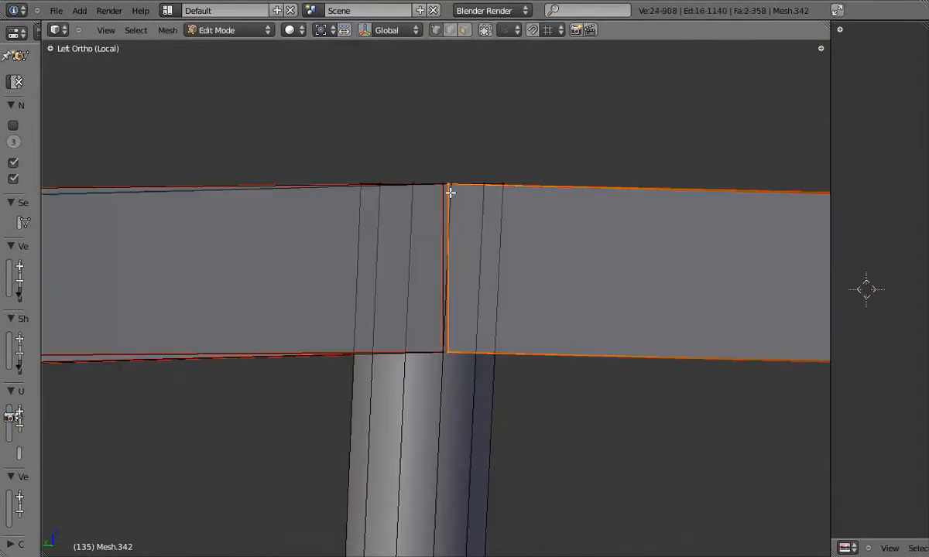
key(g)
key(r)
scroll(720, 275, down, 11)
scroll(246, 277, up, 11)
- Box-select the beam end at the post joint and move it in two adjustments to meet the neighbouring beam
key(a)
key(b)
drag(406, 187, 409, 407)
key(g)
click(463, 380)
key(g)
click(408, 178)
- Box-select the beam end at the following post joint and align it with the adjoining beam in two moves
key(Tab)
scroll(447, 328, down, 8)
scroll(410, 277, up, 8)
key(Tab)
key(a)
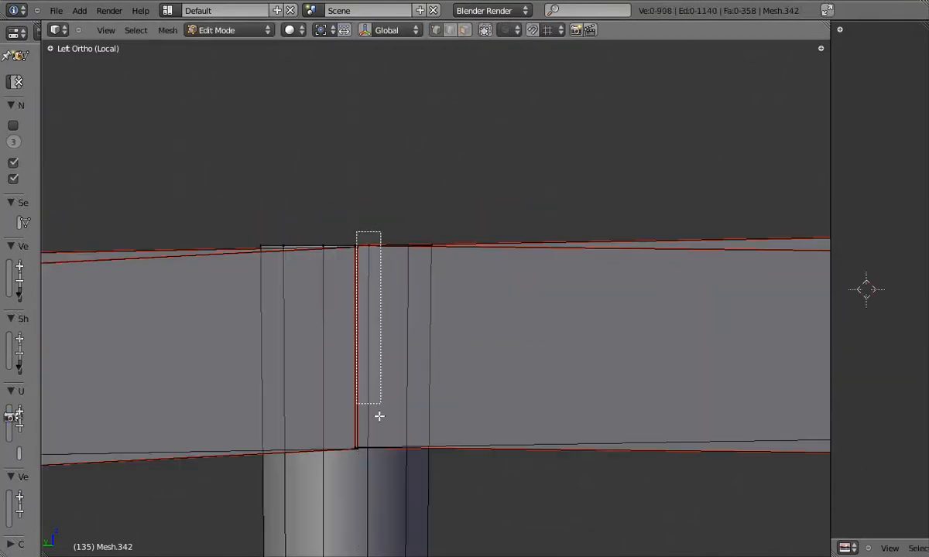
drag(358, 233, 363, 457)
key(g)
click(397, 418)
key(g)
click(378, 458)
key(Tab)
scroll(356, 387, down, 10)
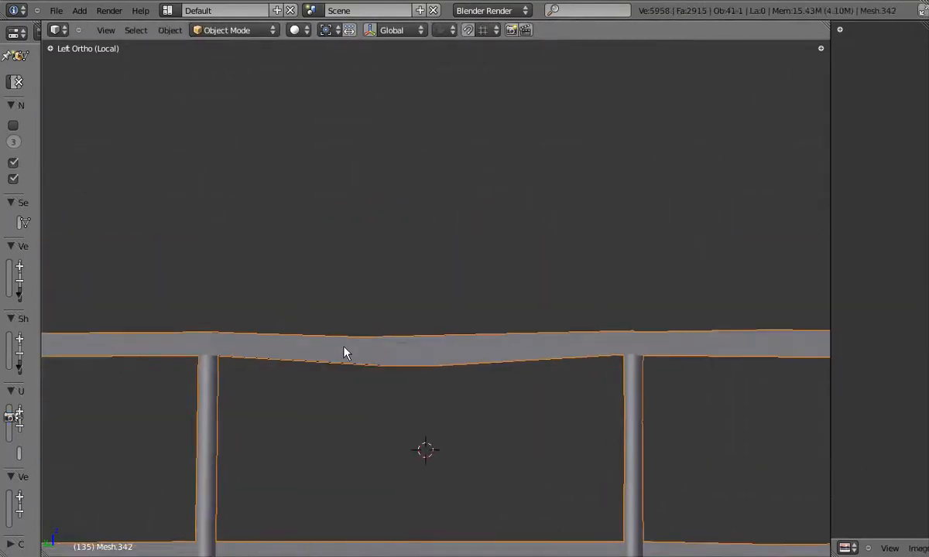
- Box-select the upper beam's end vertices at another post joint and move them toward the adjoining beam
scroll(407, 364, up, 3)
key(Tab)
right_click(335, 325)
key(Tab)
scroll(464, 356, down, 8)
scroll(422, 294, up, 6)
key(Tab)
key(a)
key(b)
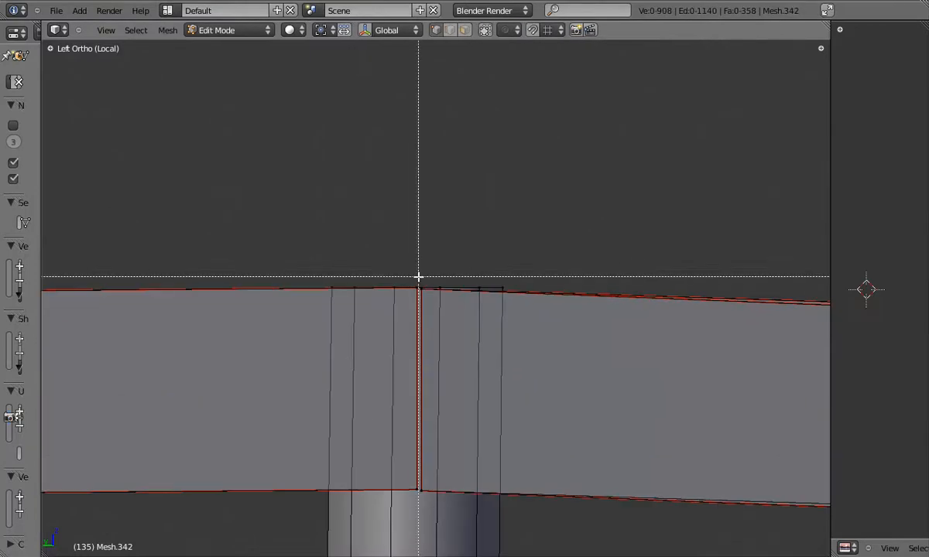
key(g)
click(505, 476)
- Select the single upper corner vertex of that beam end and nudge it into line
key(a)
right_click(417, 286)
key(g)
click(421, 284)
key(Tab)
scroll(445, 348, down, 8)
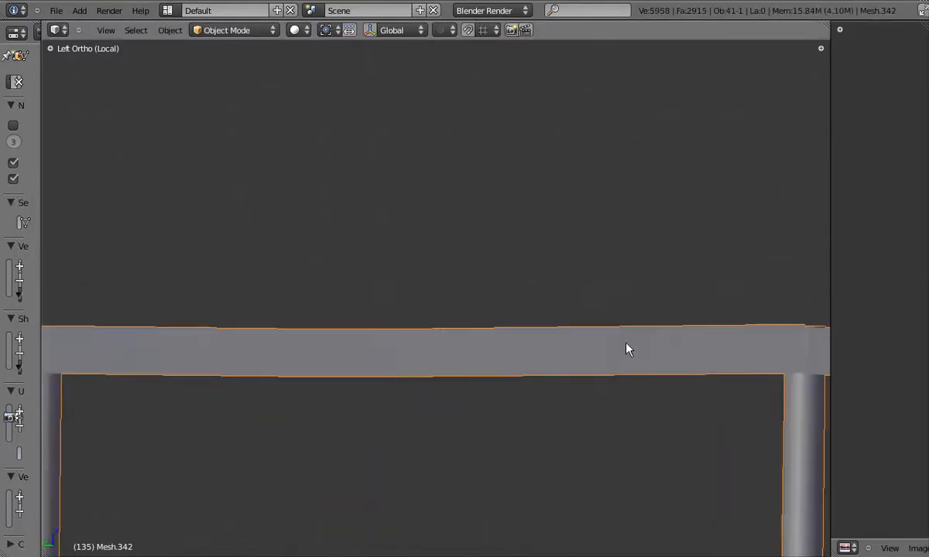
- Box-select the beam section starting at the next post joint and reposition its end over the post
scroll(447, 325, up, 3)
key(Tab)
key(a)
key(b)
click(566, 412)
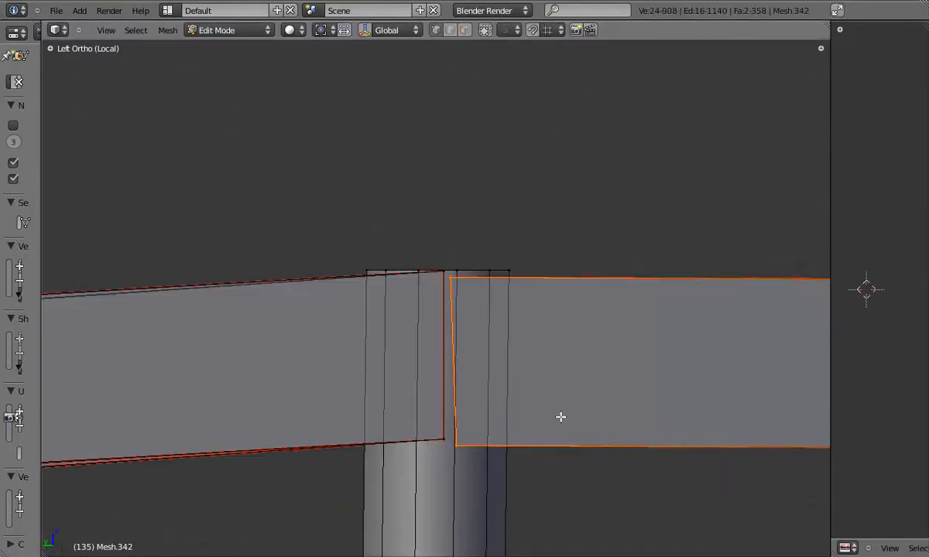
key(Tab)
scroll(530, 371, down, 7)
key(Tab)
shift+middle_drag(267, 364, 805, 333)
scroll(457, 308, up, 8)
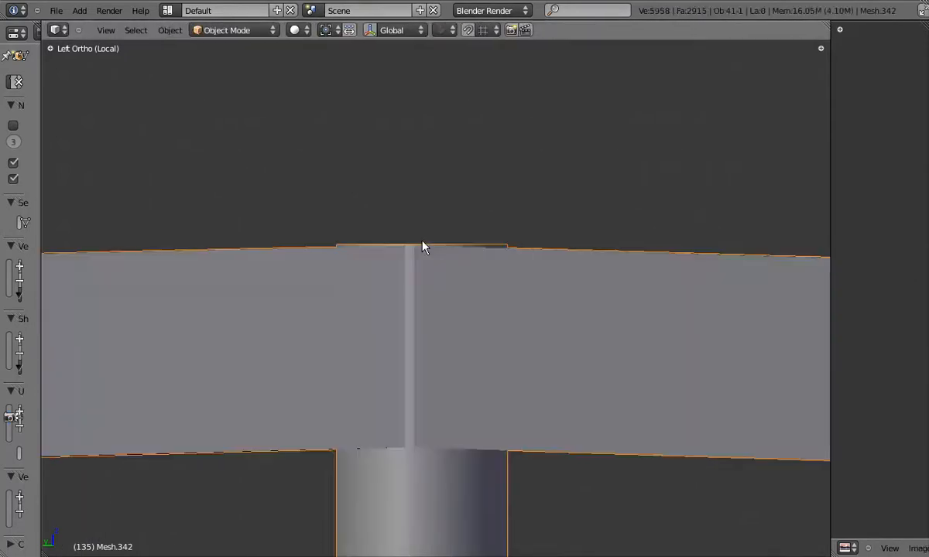
- Nudge the beam end's vertices above the post into line with the adjoining beam in two moves
drag(409, 258, 410, 263)
key(g)
click(421, 281)
key(g)
click(435, 475)
key(Tab)
- Reposition the same beam end once more over the post and check the joint from an angle
scroll(462, 427, down, 11)
middle_drag(462, 427, 582, 363)
key(KP_5)
key(Tab)
key(g)
click(496, 277)
key(Tab)
middle_drag(506, 291, 397, 273)
key(Tab)
key(Tab)
- Leave the isolated view of the side wall's frame and return to the warehouse in perspective
scroll(322, 273, down, 3)
scroll(396, 273, down, 3)
key(KP_7)
shift+middle_drag(531, 224, 460, 349)
key(KP_3)
key(KP_Divide)
middle_drag(456, 294, 459, 372)
key(KP_5)
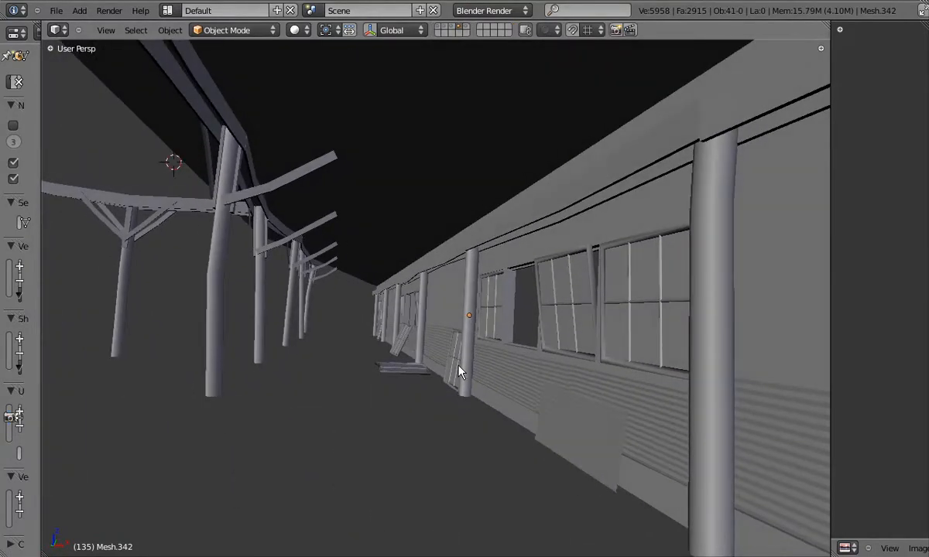
- Show the additional layers and look over the warehouse interior as far as the end wall
shift+click(450, 28)
shift+click(441, 28)
middle_drag(410, 321, 434, 366)
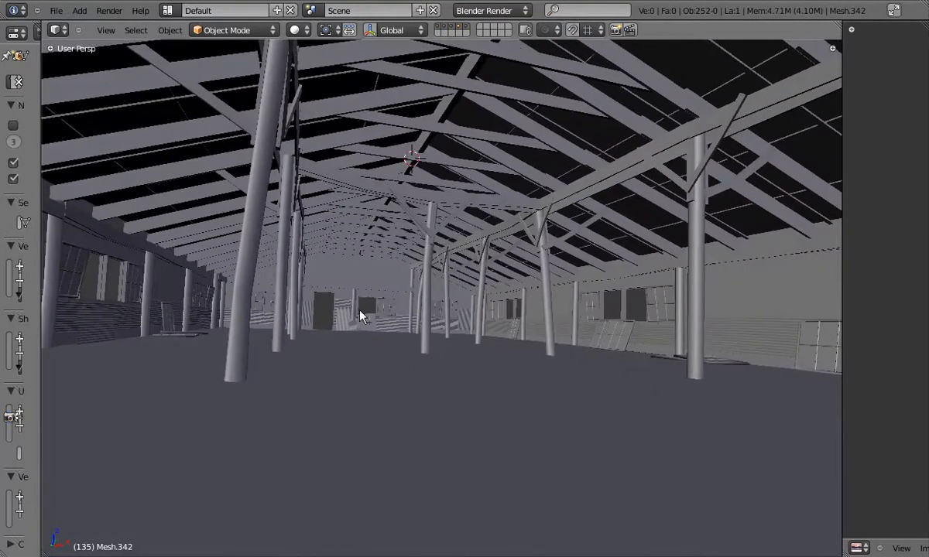
scroll(360, 311, up, 6)
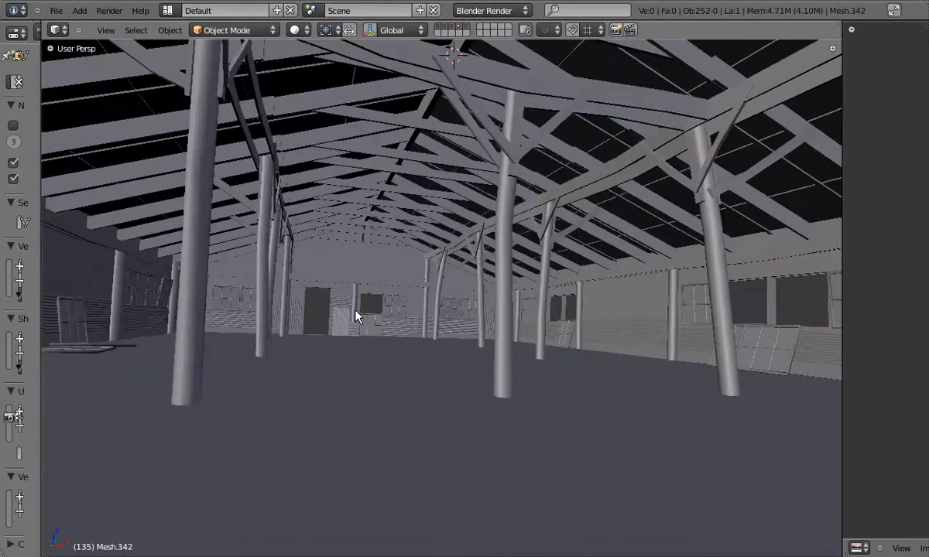
scroll(365, 316, up, 5)
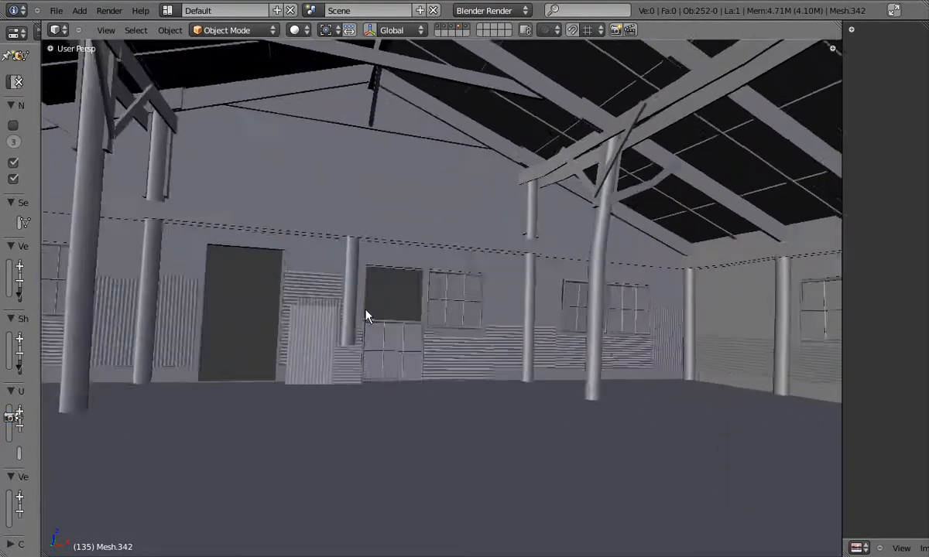
- Display only the layer containing the end wall with its door and windows
click(464, 27)
click(458, 27)
click(452, 28)
click(443, 28)
middle_drag(404, 298, 291, 331)
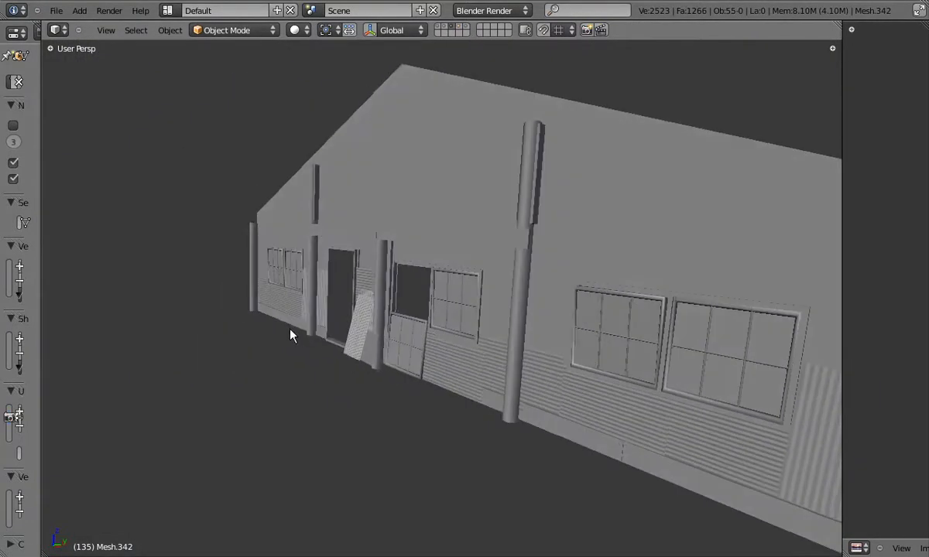
middle_drag(440, 305, 390, 266)
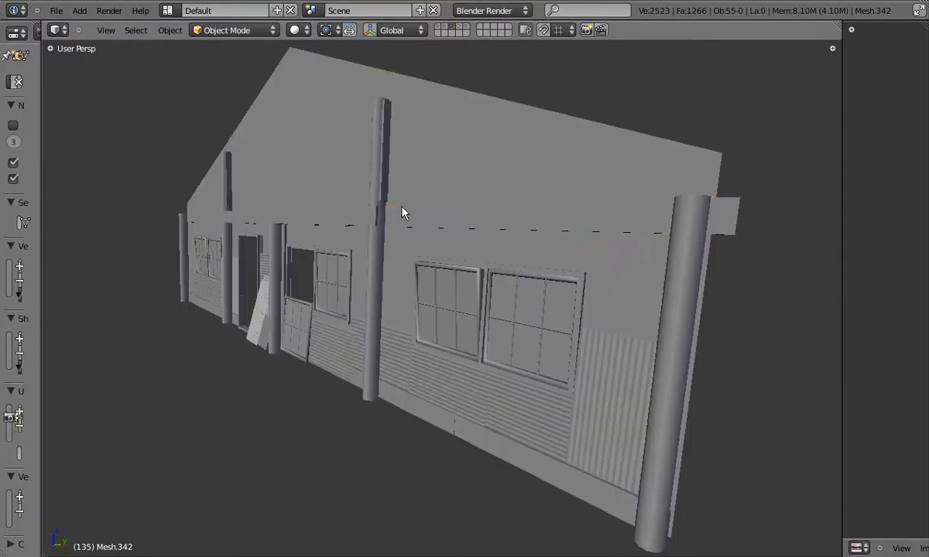
- Select the end wall's posts and upper beams together with the bottom board beside the far corner post
key(z)
right_click(401, 214)
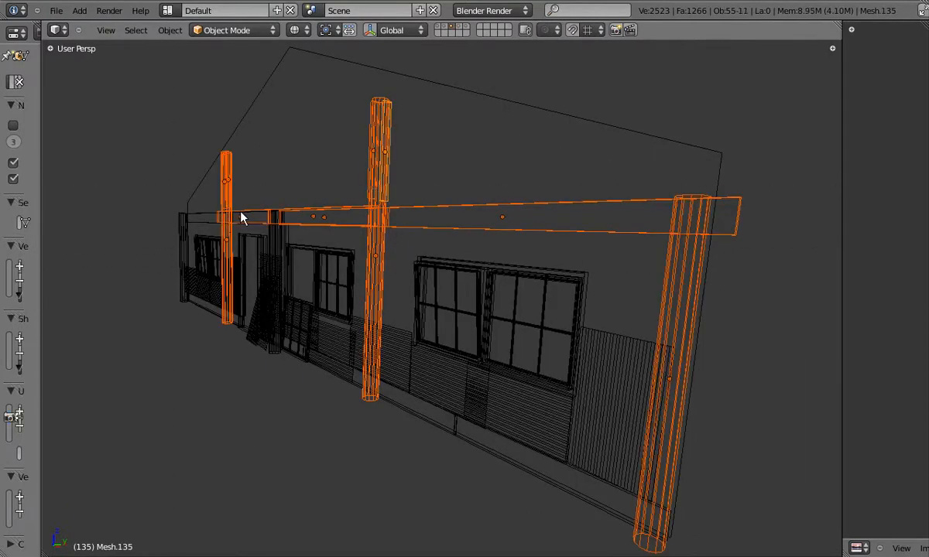
shift+right_click(209, 321)
key(z)
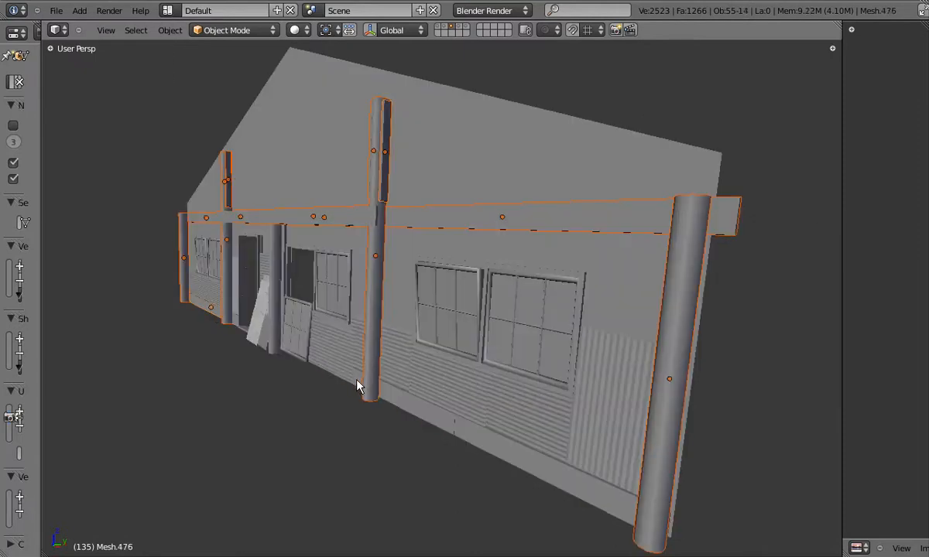
- Add the bottom boards beneath the end wall's windows to the selection
shift+right_click(488, 443)
middle_drag(408, 377, 465, 322)
key(z)
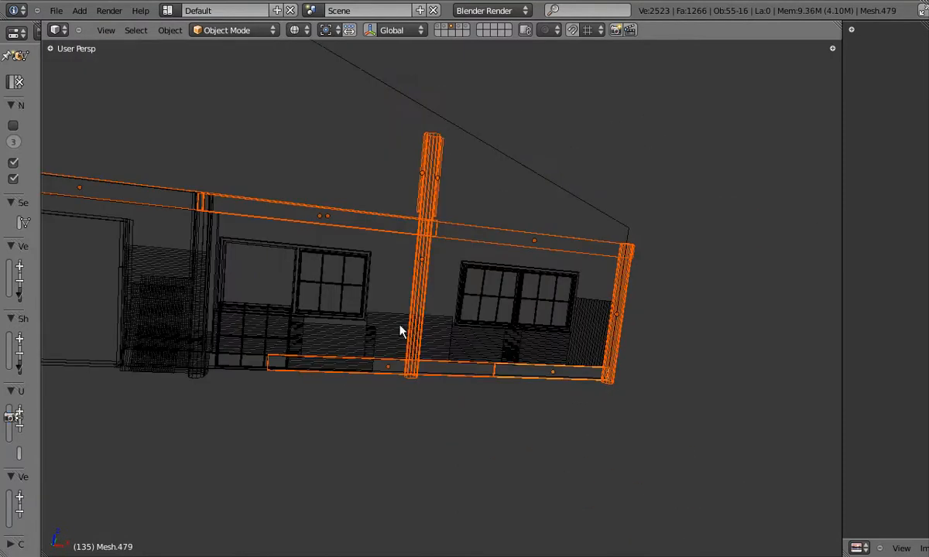
shift+middle_drag(269, 325, 370, 333)
scroll(332, 373, up, 4)
key(z)
shift+right_click(304, 361)
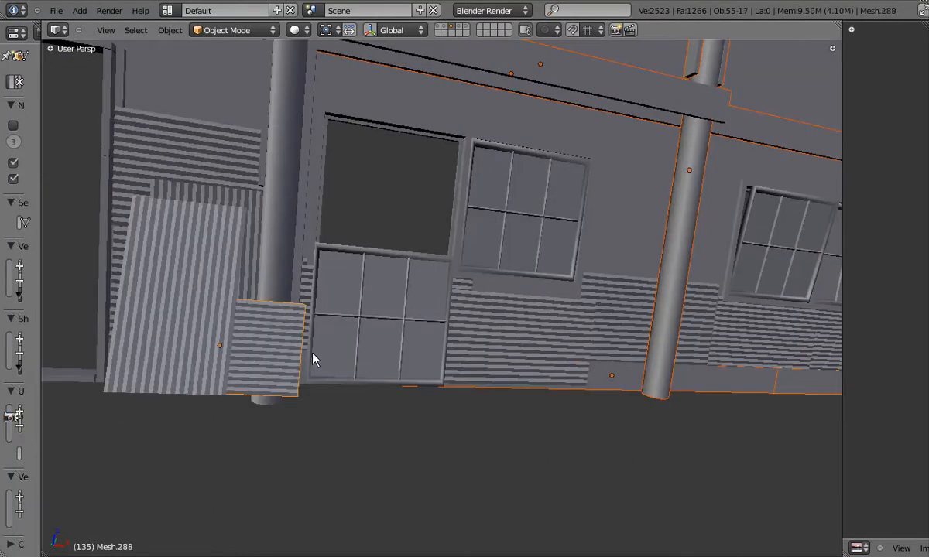
- Add the middle post, its attached boards and the adjoining bottom board to the selection, leaving out the corrugated panel
key(z)
key(z)
key(z)
scroll(288, 375, up, 5)
middle_drag(273, 367, 263, 367)
key(b)
mouse_move(213, 323)
middle_down()
mouse_move(269, 358)
mouse_move(275, 324)
mouse_move(263, 294)
mouse_move(247, 329)
mouse_move(336, 355)
mouse_move(376, 230)
mouse_move(296, 236)
mouse_move(281, 226)
middle_up()
key(z)
shift+right_click(283, 359)
key(z)
scroll(283, 364, down, 5)
key(b)
drag(281, 225, 339, 226)
- Add the remaining upper beam piece above the door opening to the selection
scroll(341, 228, down, 4)
key(z)
middle_drag(404, 268, 259, 282)
key(z)
scroll(358, 252, up, 3)
key(b)
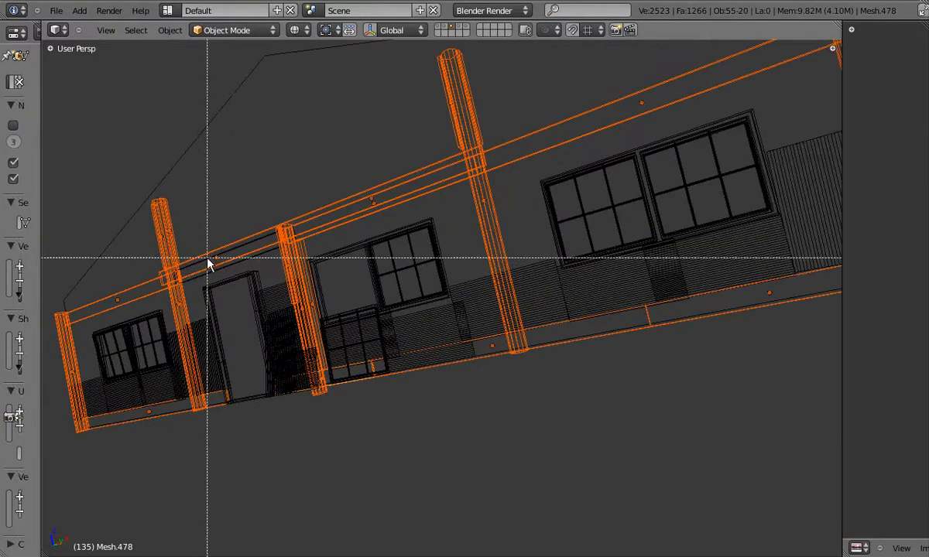
- Try moving the selected timber away from the wall to check that the selection is complete
key(g)
right_click(365, 157)
scroll(371, 163, down, 1)
key(z)
key(g)
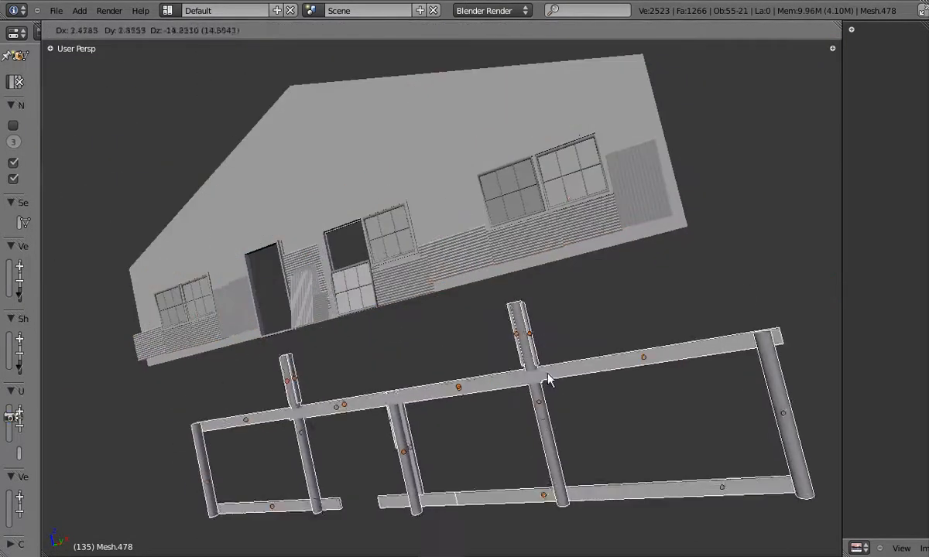
right_click(579, 410)
- Make the selected timber single-user with Object & ObData for selected objects, and isolate it in local view
key(z)
middle_drag(516, 344, 256, 232)
click(169, 30)
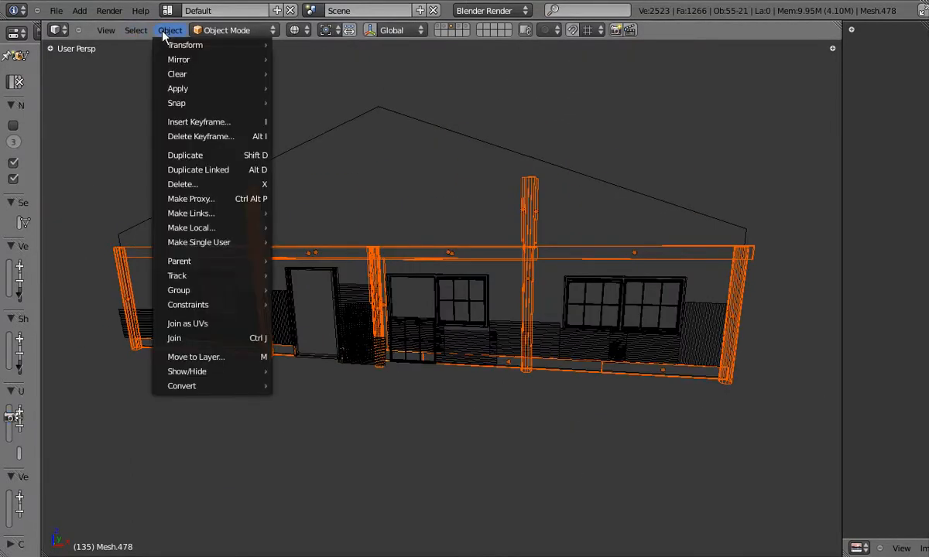
mouse_move(217, 243)
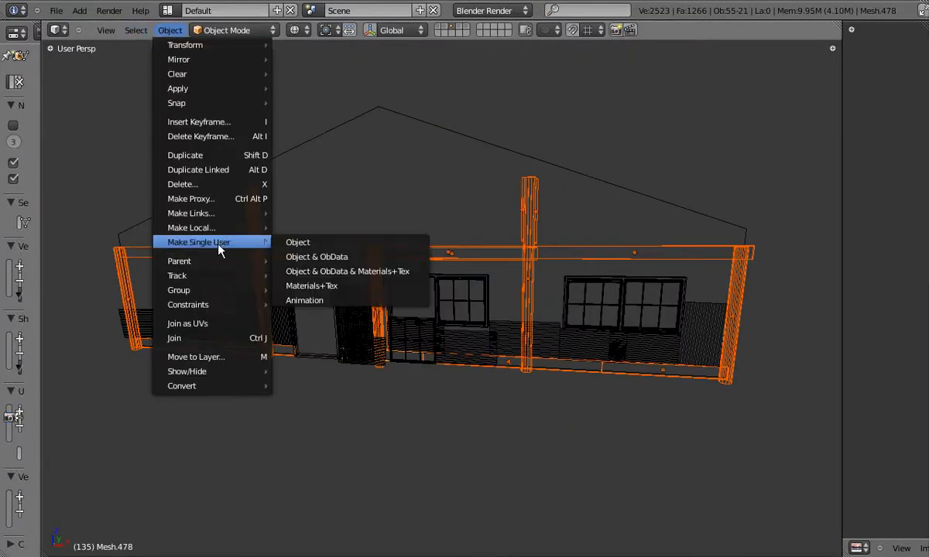
click(340, 258)
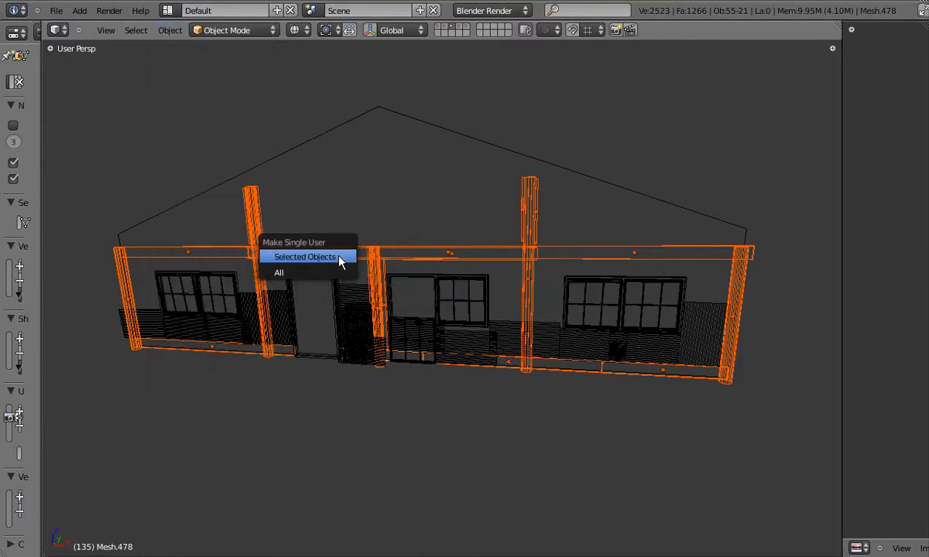
click(340, 262)
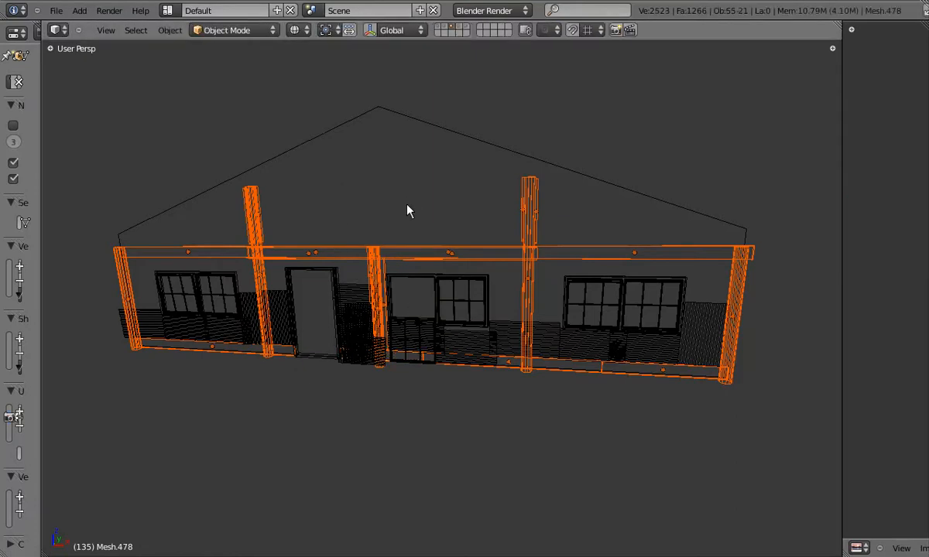
key(KP_Divide)
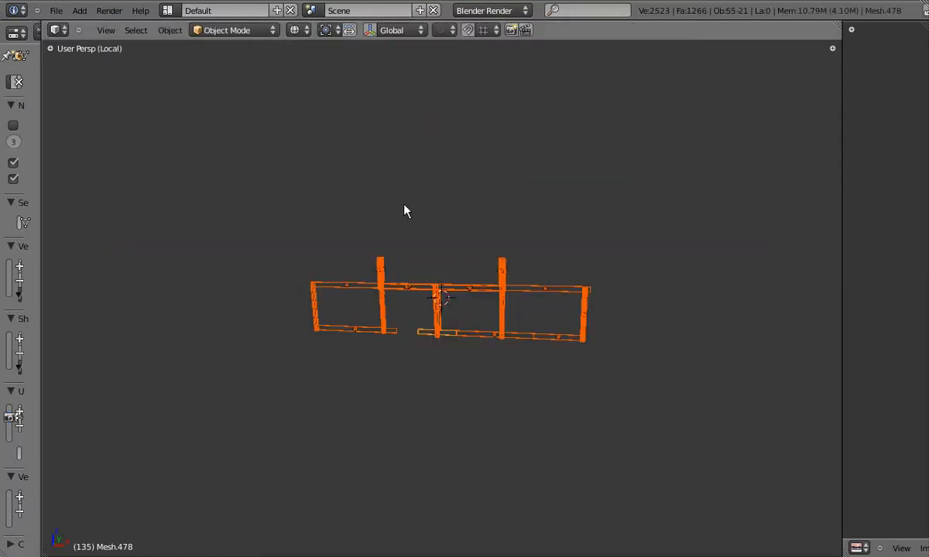
scroll(440, 312, up, 2)
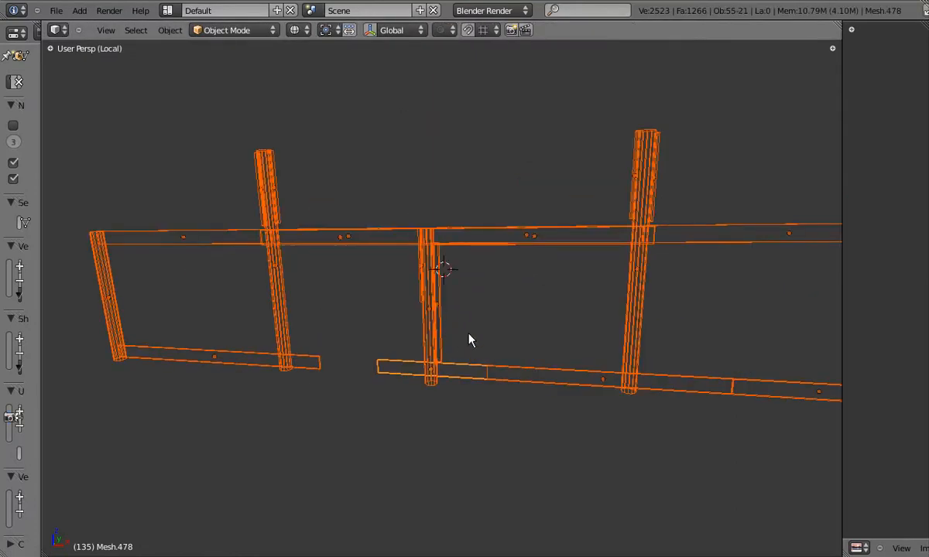
- Select all the upper horizontal beam pieces of the end wall frame and join them into one object
key(a)
right_click(436, 331)
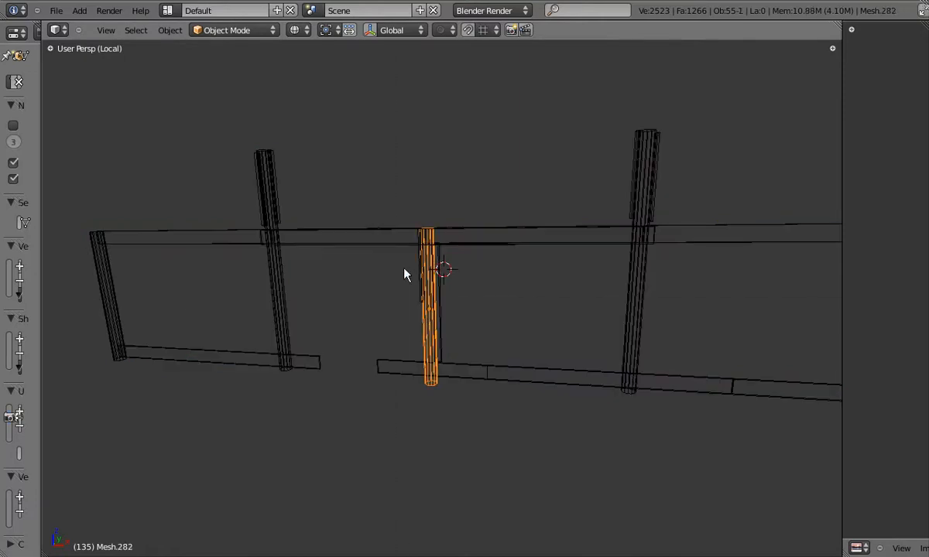
key(z)
mouse_move(446, 306)
middle_down()
mouse_move(384, 309)
mouse_move(410, 324)
mouse_move(422, 311)
mouse_move(408, 268)
mouse_move(363, 267)
middle_up()
key(z)
key(z)
key(z)
right_click(338, 253)
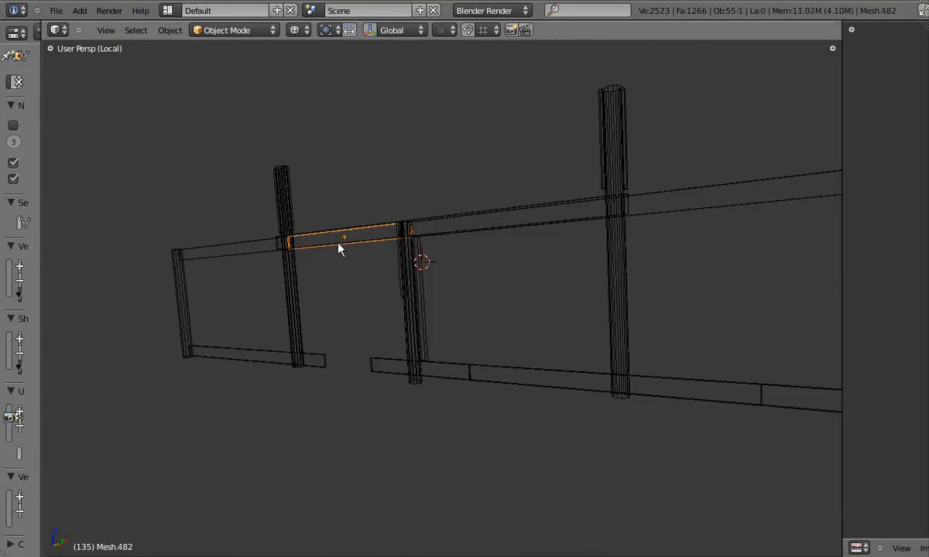
drag(521, 218, 548, 236)
shift+middle_drag(550, 238, 457, 262)
key(b)
drag(595, 241, 620, 245)
scroll(619, 243, down, 3)
scroll(620, 242, up, 2)
shift+middle_drag(604, 244, 524, 260)
key(ctrl+j)
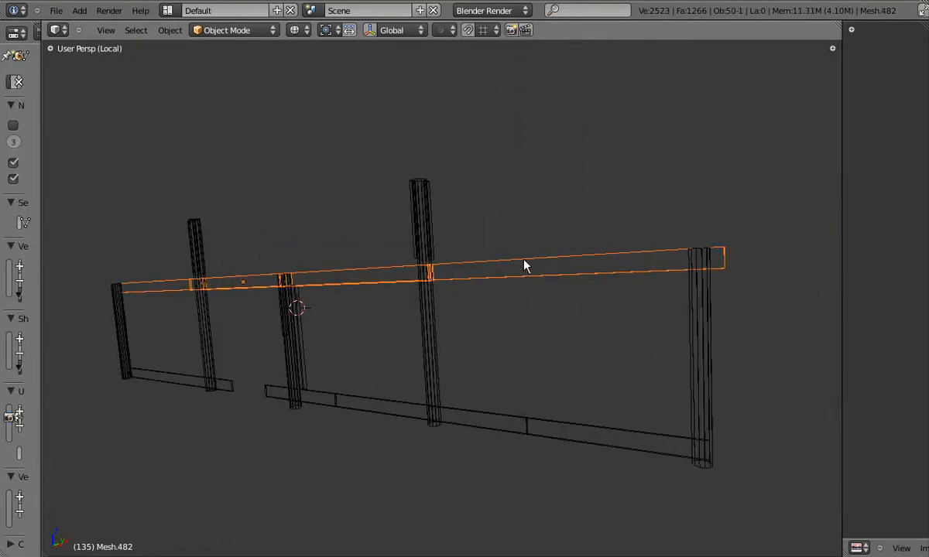
- Enlarge the 3D viewport and open the joined beam for mesh editing in front orthographic view
key(KP_1)
key(KP_5)
shift+middle_drag(382, 256, 501, 257)
scroll(458, 244, down, 1)
drag(842, 294, 921, 287)
scroll(816, 293, down, 1)
key(Tab)
key(KP_8)
key(KP_8)
key(KP_8)
key(KP_8)
key(KP_8)
key(KP_8)
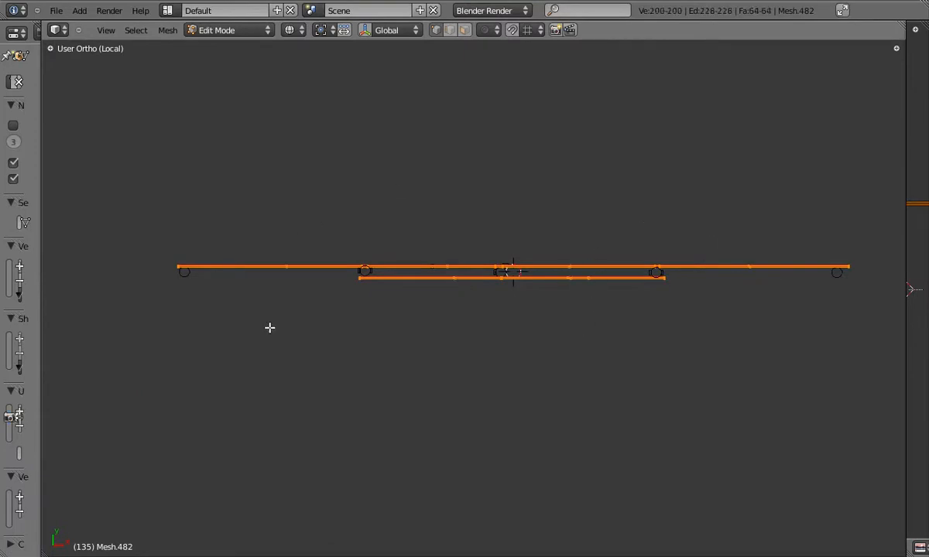
key(KP_1)
scroll(246, 253, up, 3)
- Box-select the mid-span vertices in the beam's first two bays in turn and rotate or shift them to bend it
key(a)
key(b)
drag(207, 209, 329, 302)
key(r)
key(r)
click(400, 338)
key(z)
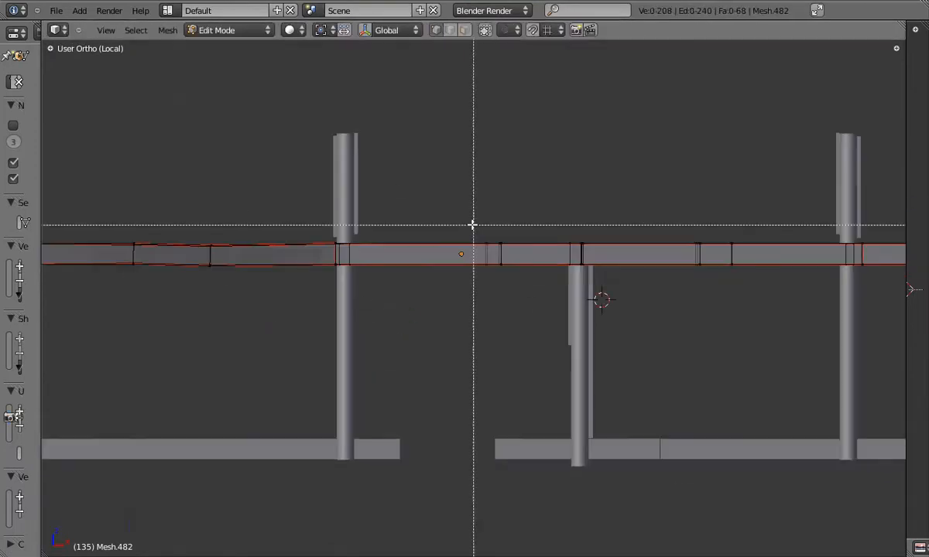
click(531, 291)
- Lower the beam's mid-span vertices in the bay beyond the middle post, and rotate the last bay's section
shift+middle_drag(716, 246, 479, 251)
key(a)
key(b)
drag(447, 223, 520, 291)
key(g)
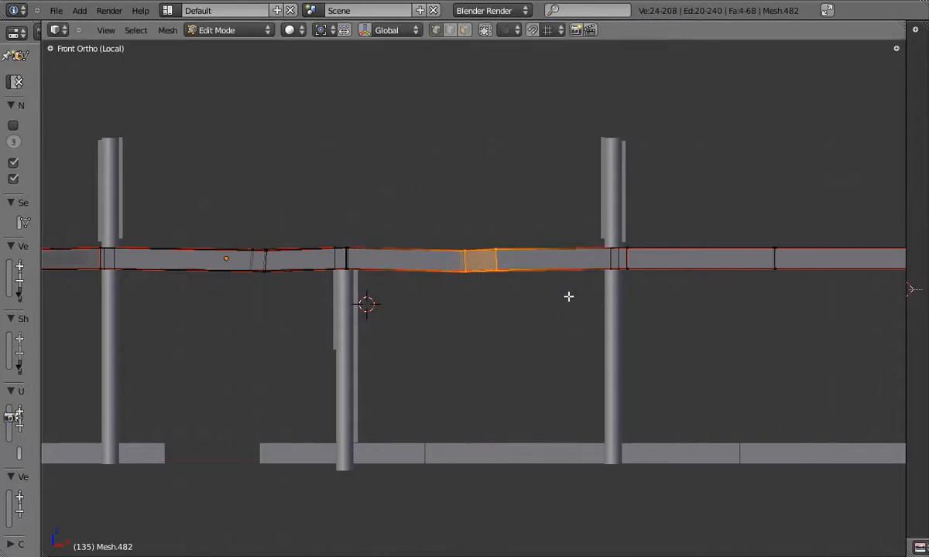
shift+middle_drag(742, 287, 575, 292)
key(r)
key(r)
key(Tab)
- Box-select the beam end's lower corner vertices at a post joint and reposition them slightly
middle_drag(426, 271, 416, 292)
key(KP_1)
shift+middle_drag(179, 271, 358, 279)
middle_drag(358, 279, 360, 291)
scroll(360, 291, up, 6)
key(KP_1)
key(Tab)
key(z)
scroll(325, 332, up, 6)
key(b)
drag(329, 364, 368, 410)
key(g)
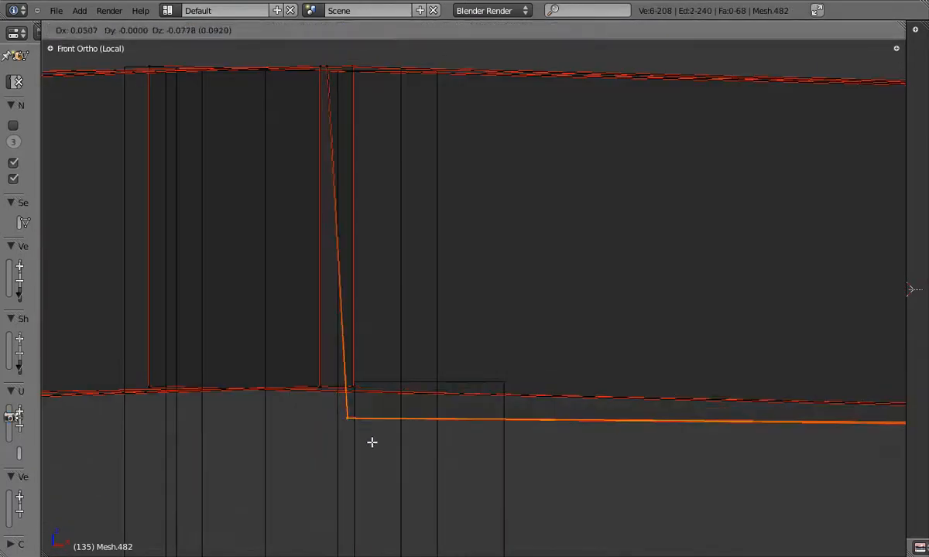
click(365, 430)
- Box-select the upper corner vertices at the same joint and leave mesh editing
key(z)
key(b)
drag(348, 137, 372, 166)
key(Tab)
- Rotate the beam's mid-span section in top view to make the beam bow sideways
scroll(358, 158, down, 12)
middle_drag(357, 158, 374, 278)
scroll(374, 278, up, 5)
key(Tab)
key(KP_7)
key(r)
key(r)
click(441, 340)
- Box-select the beam's mid-span section in the next bay, shift it sideways in top view, and leave mesh editing
key(a)
key(b)
drag(681, 277, 800, 329)
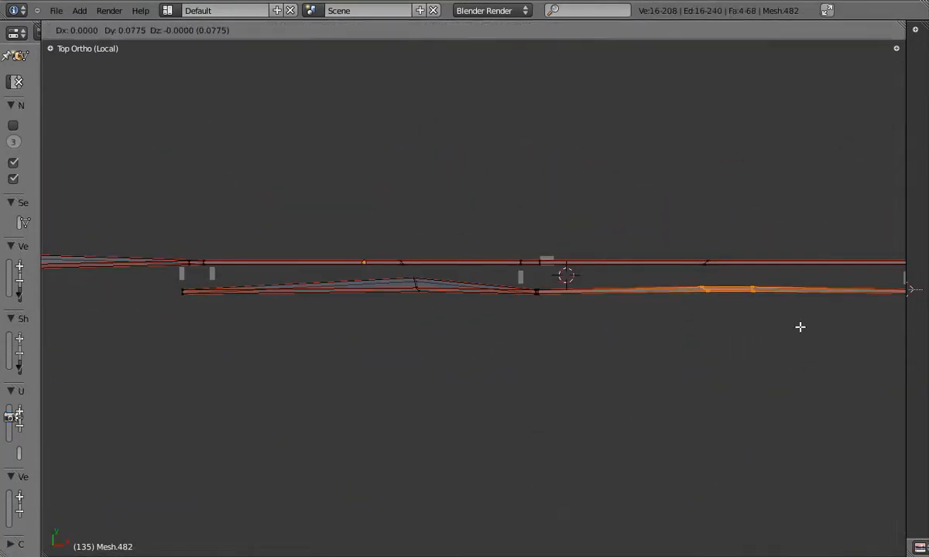
key(Tab)
scroll(598, 264, down, 5)
scroll(521, 233, up, 4)
middle_drag(598, 265, 485, 229)
key(KP_1)
key(z)
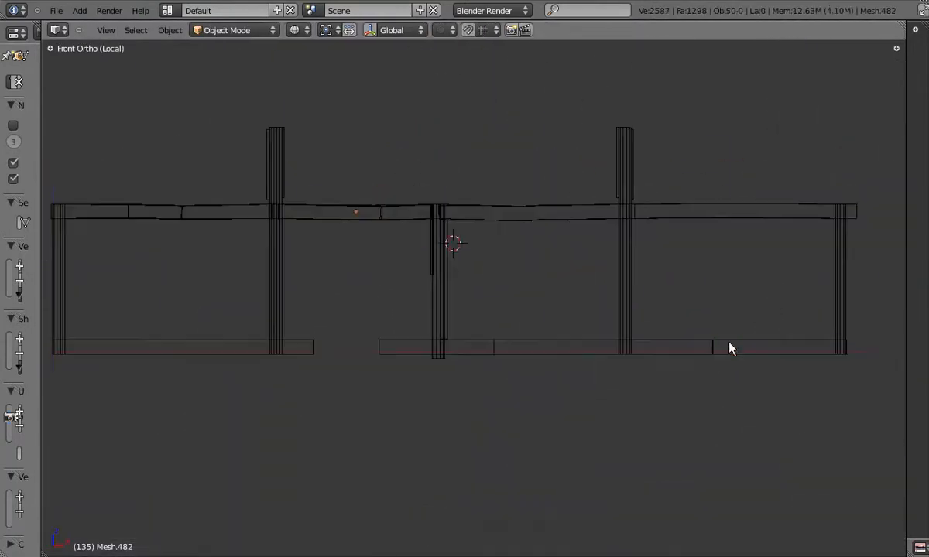
- Open the ground beam's mesh and rotate its cut section in the last bay
key(Tab)
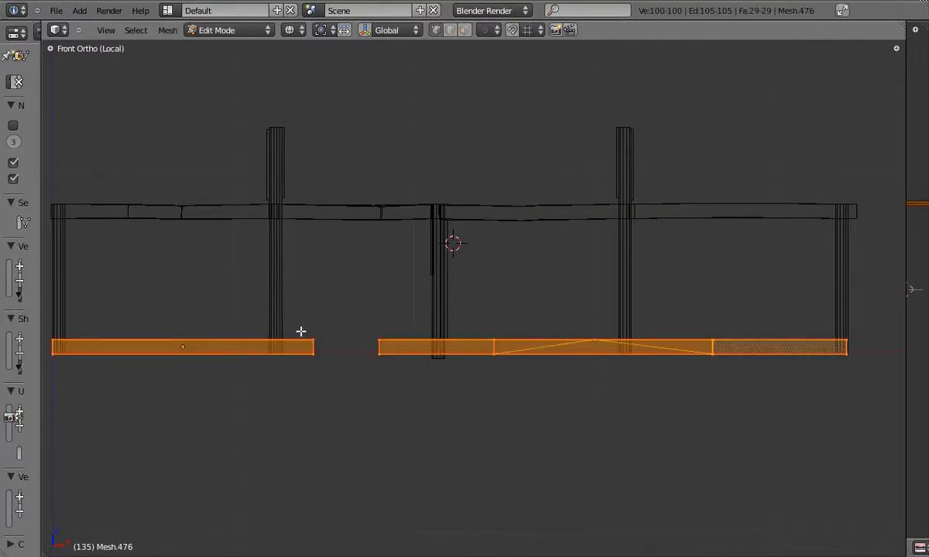
key(a)
key(b)
drag(755, 324, 825, 367)
key(r)
click(834, 364)
- Box-select the ground beam's vertices just before the far tall post and move them slightly
key(a)
key(b)
drag(571, 322, 625, 354)
key(g)
click(619, 356)
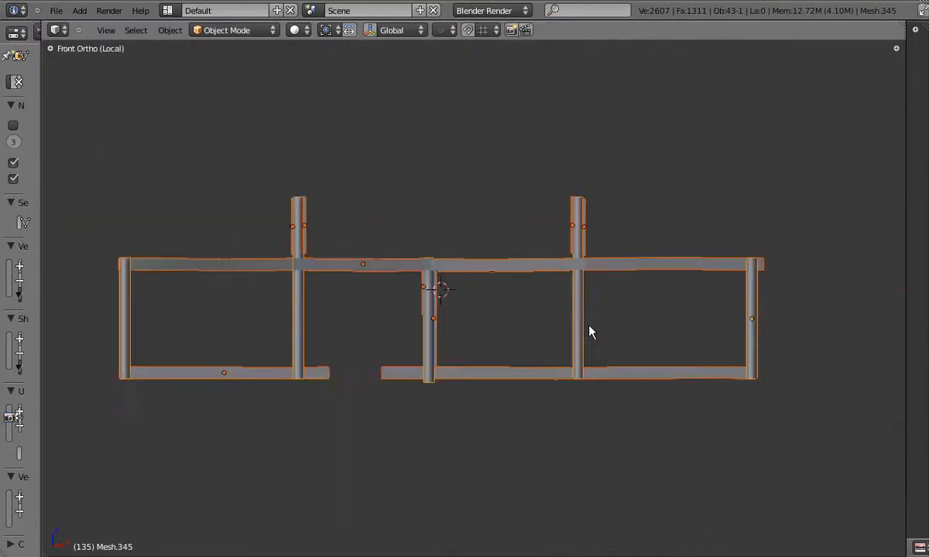
- Open the posts' mesh in wireframe and rotate the lower part of the end post by about 2 degrees
key(Tab)
key(z)
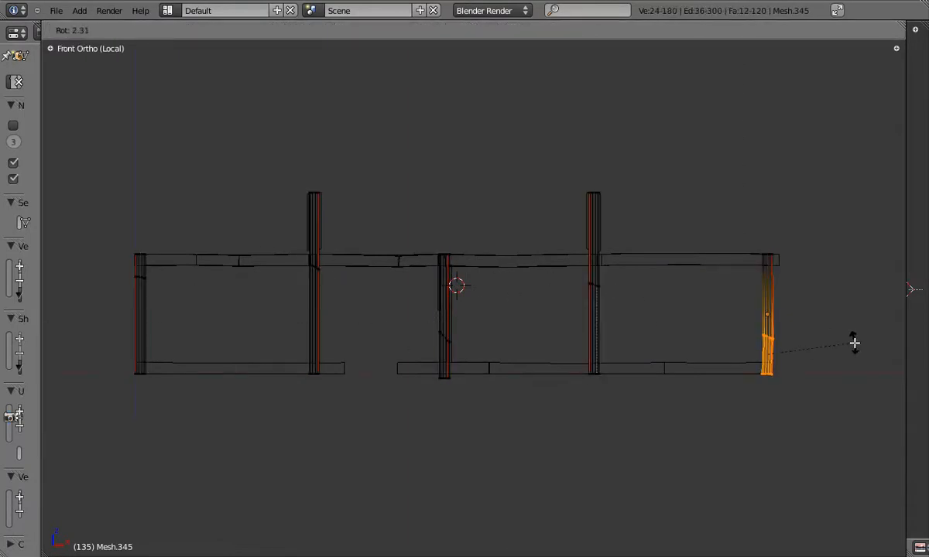
scroll(844, 340, up, 5)
scroll(734, 428, down, 3)
shift+middle_drag(609, 224, 690, 203)
- Bend the far tall post at its cut by moving its upper section in front and side views, and leave mesh editing
key(a)
key(b)
drag(445, 63, 526, 263)
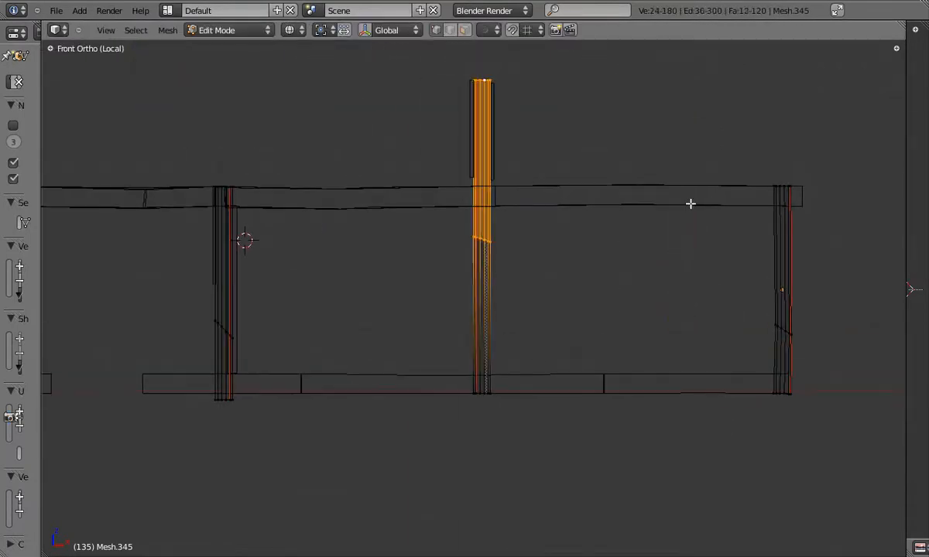
click(568, 260)
middle_drag(569, 260, 571, 253)
key(g)
key(KP_3)
key(g)
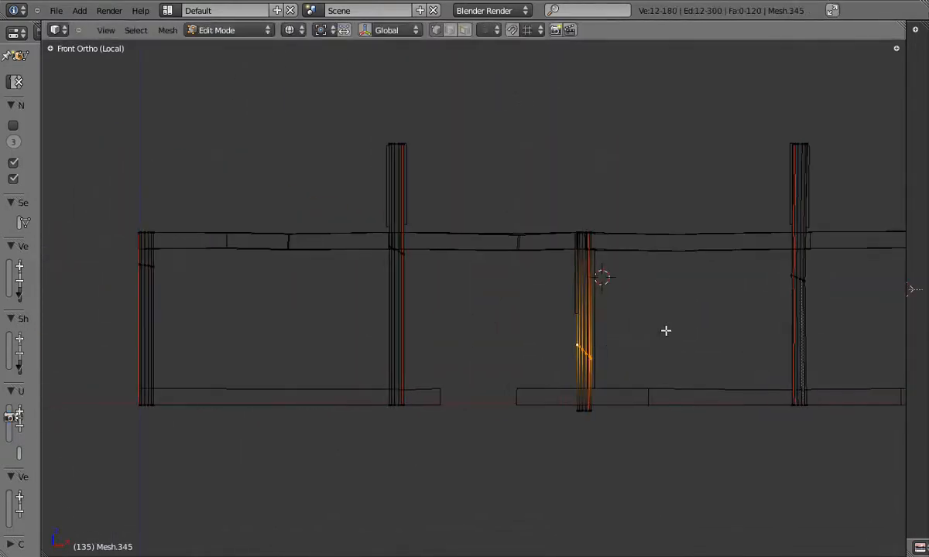
key(Tab)
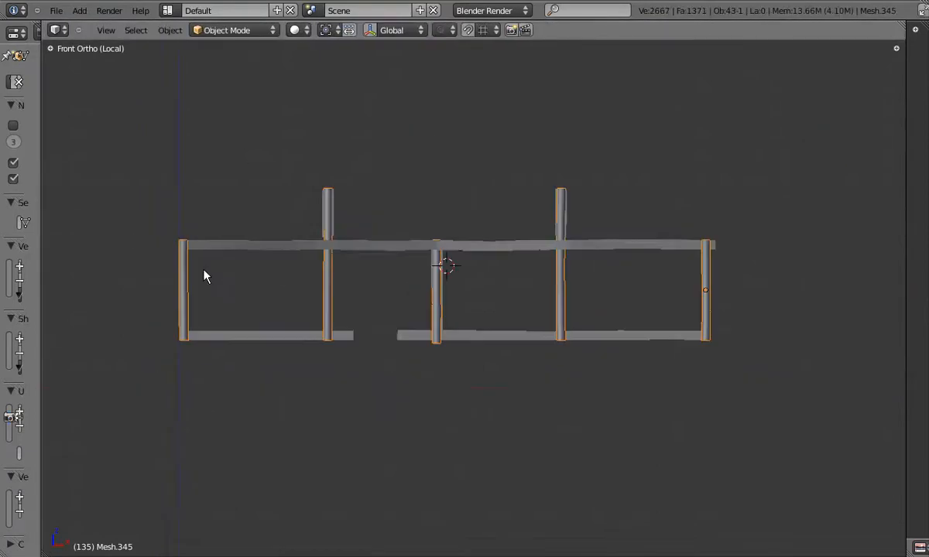
- Select the boards framing the door opening's sides and top
middle_drag(204, 274, 444, 290)
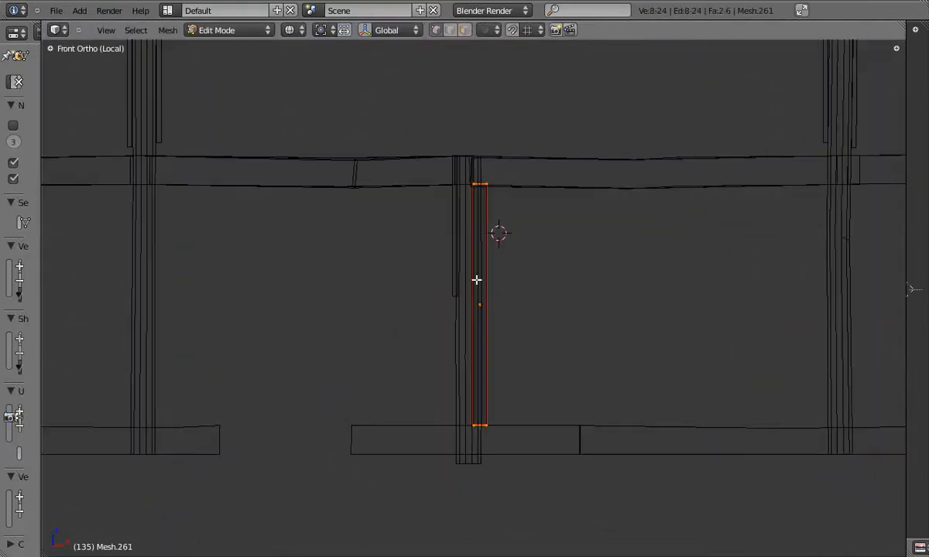
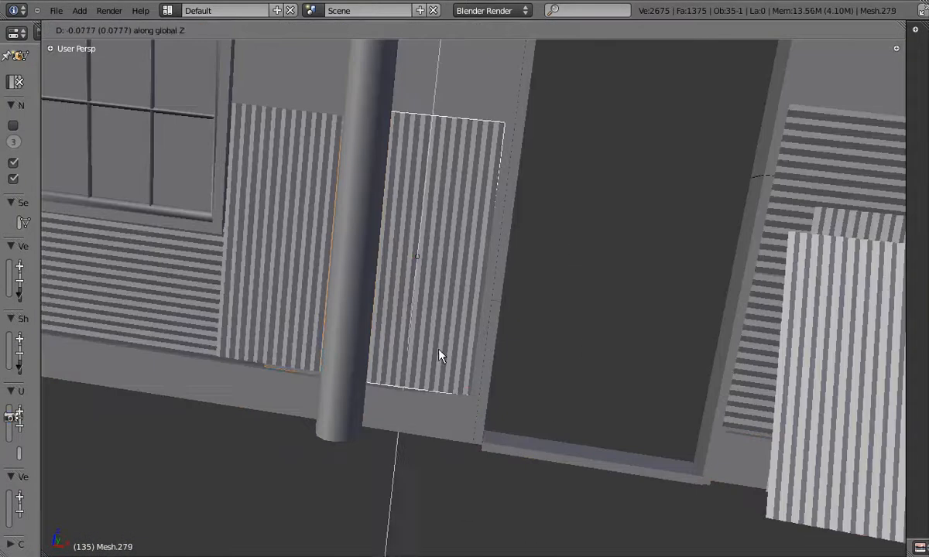
key(Tab)
right_click(267, 298)
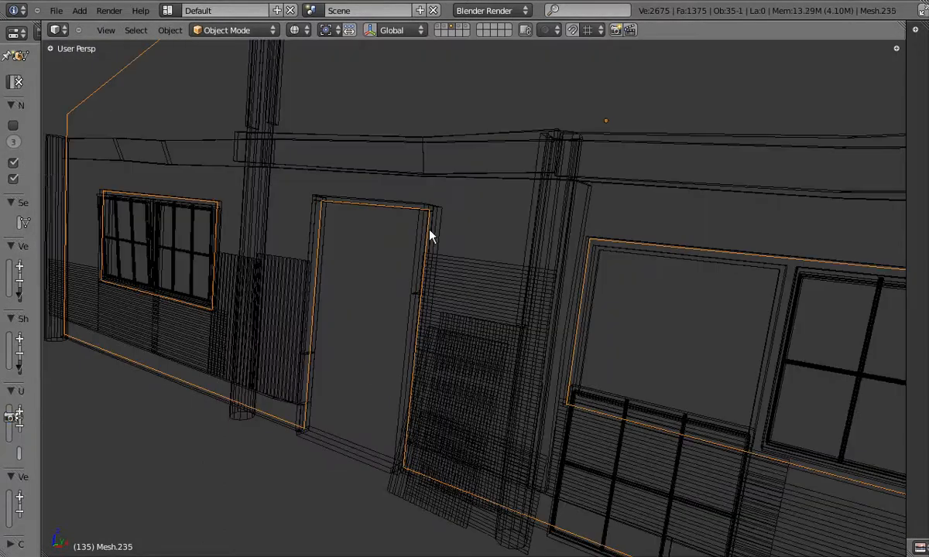
right_click(431, 236)
shift+right_click(421, 224)
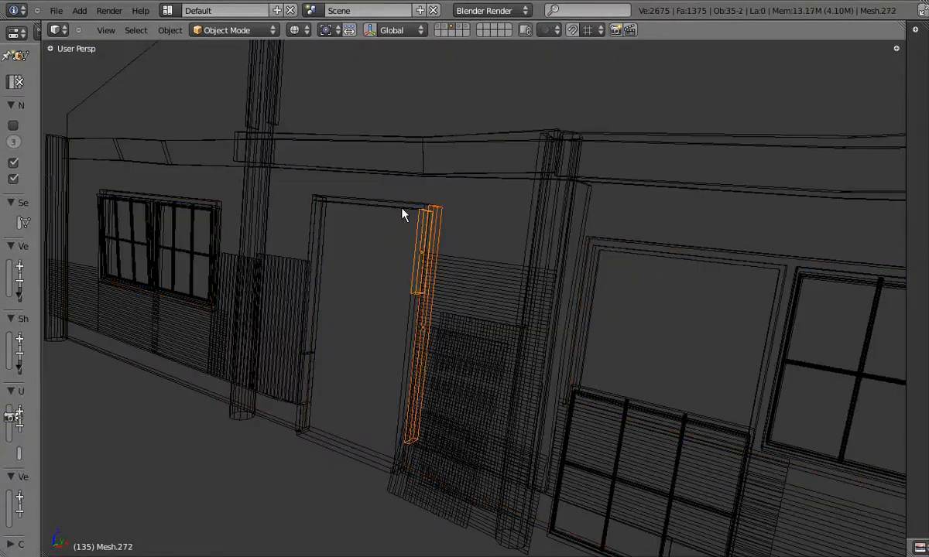
shift+right_click(404, 203)
key(KP_1)
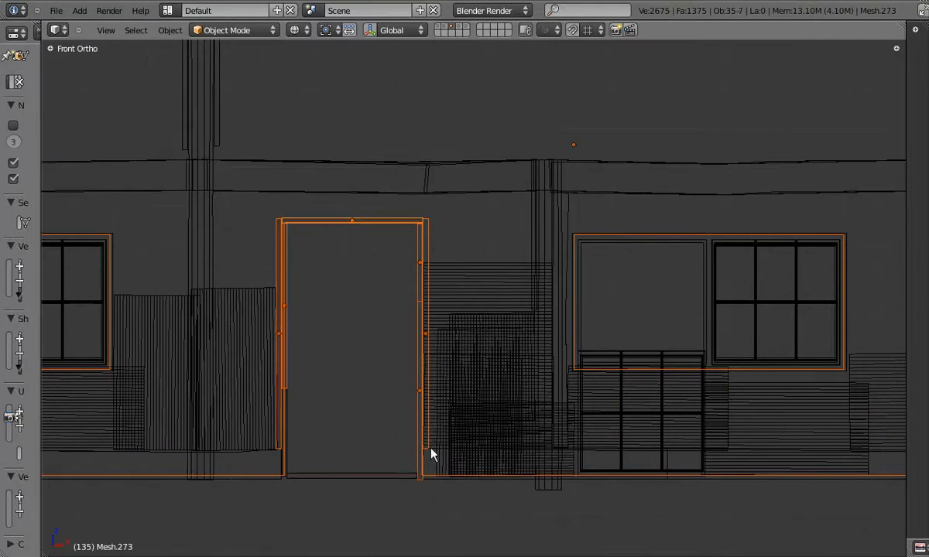
mouse_move(262, 501)
middle_down()
mouse_move(259, 410)
mouse_move(302, 419)
middle_up()
scroll(303, 419, up, 3)
key(z)
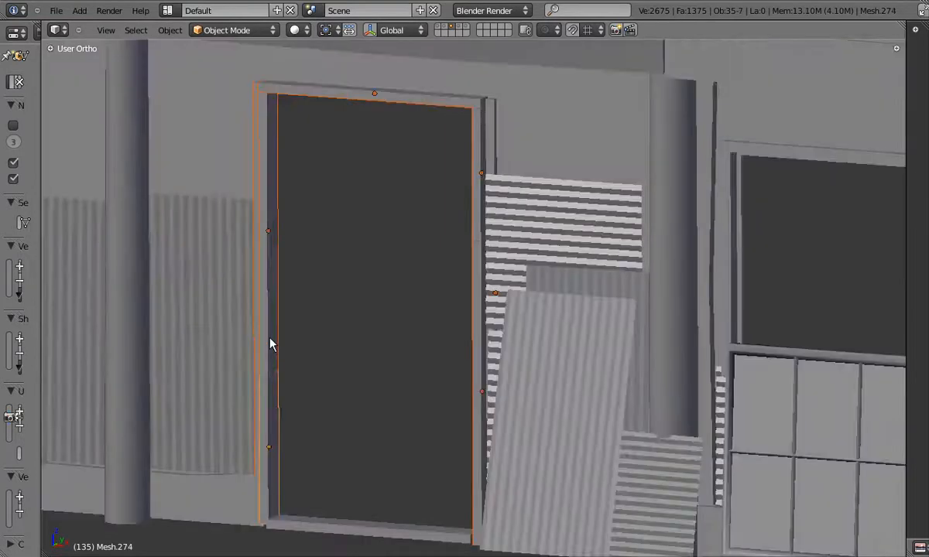
- Complete the door frame selection with the threshold board and isolate the boards in local view
key(z)
key(z)
key(g)
right_click(687, 501)
key(z)
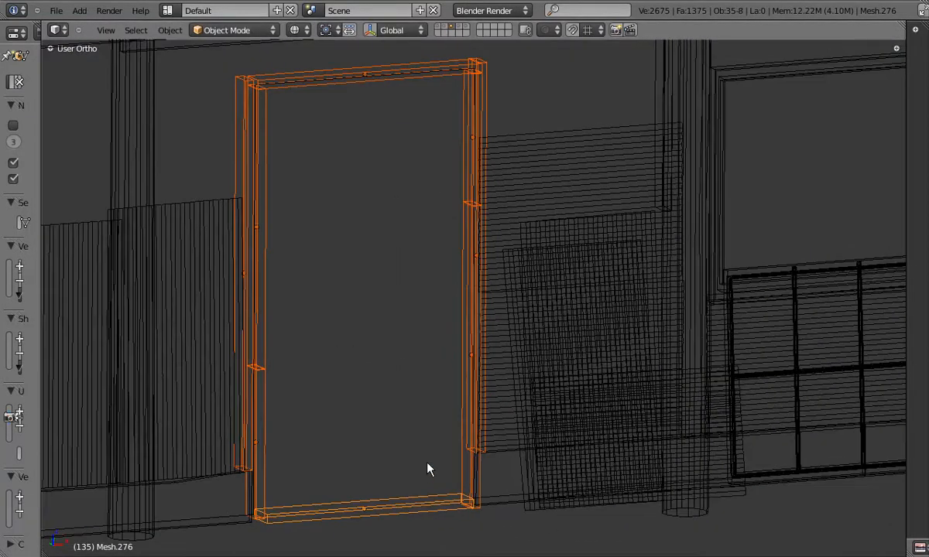
scroll(425, 474, down, 1)
key(z)
key(z)
key(KP_Divide)
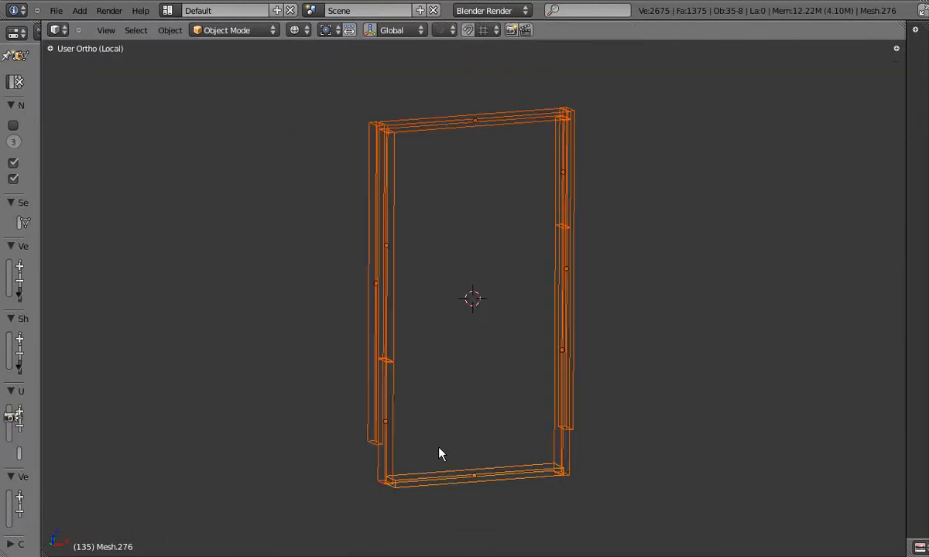
- Make the selected door frame boards single-user with Object & ObData and display them shaded
click(170, 31)
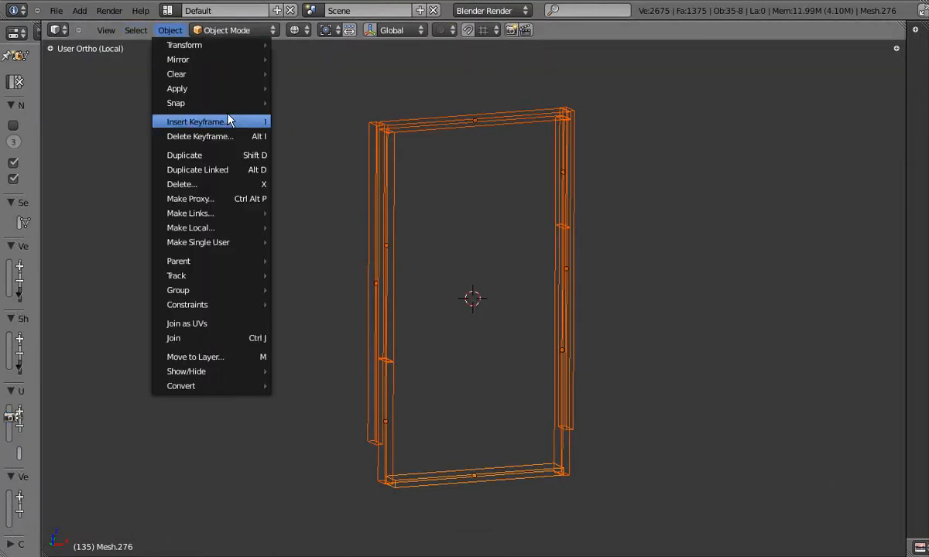
mouse_move(215, 243)
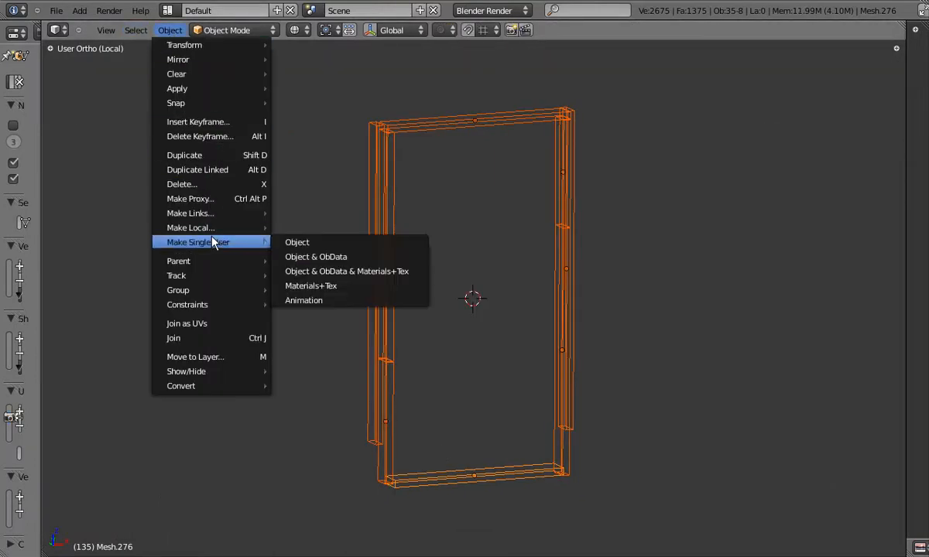
click(333, 264)
click(335, 263)
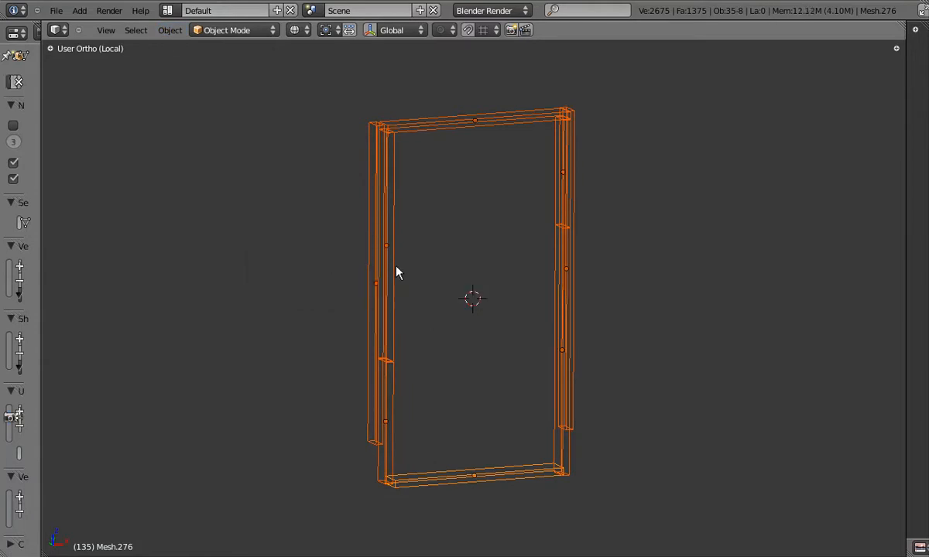
key(z)
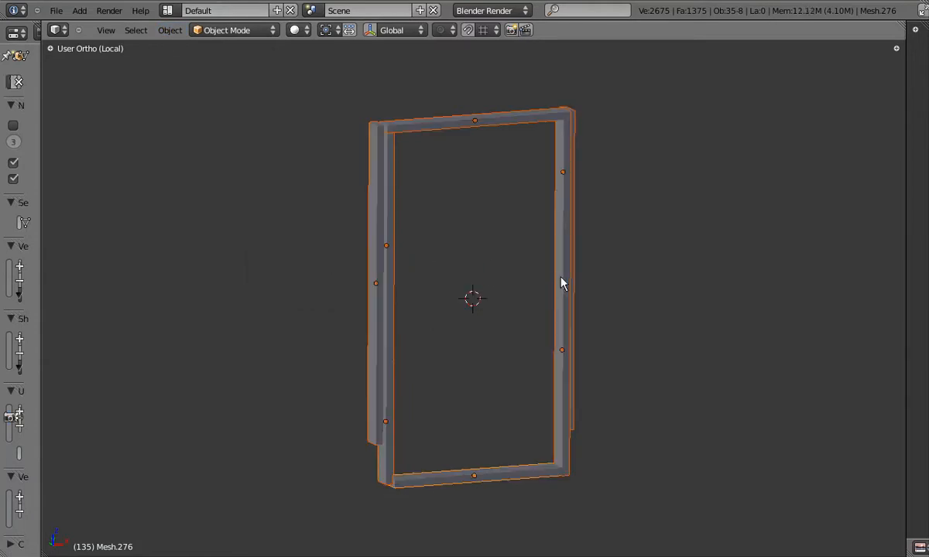
- Move the upper corner vertices of the door jamb's lower board slightly and leave mesh editing
right_click(562, 284)
key(Tab)
middle_drag(565, 315, 556, 283)
drag(522, 202, 579, 240)
scroll(557, 259, up, 2)
key(g)
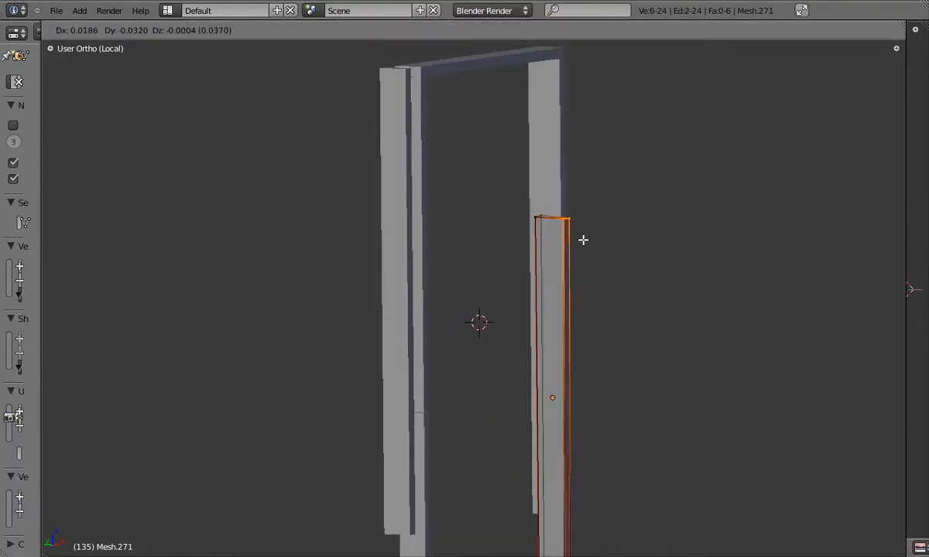
click(582, 242)
mouse_move(577, 247)
middle_down()
mouse_move(431, 311)
mouse_move(568, 250)
middle_up()
key(Tab)
scroll(568, 243, up, 3)
key(Tab)
right_click(532, 200)
key(b)
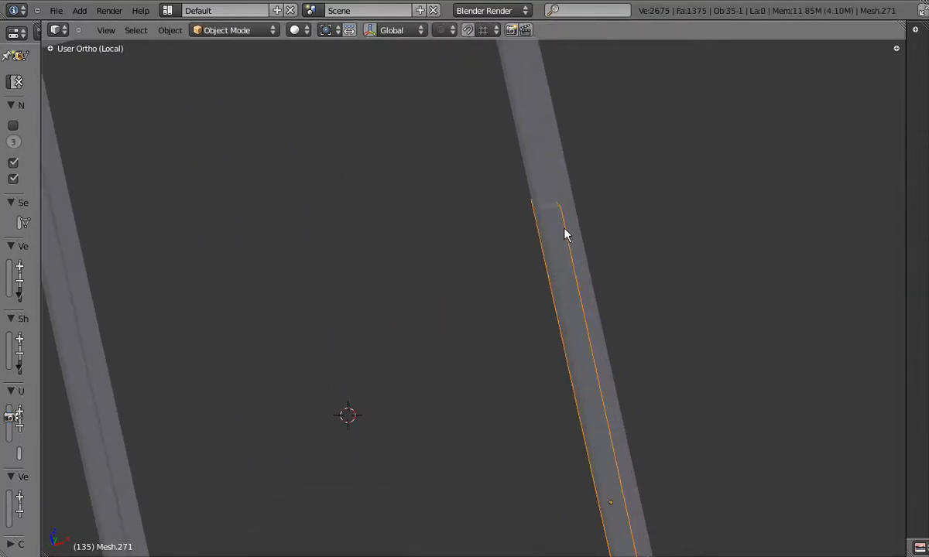
key(Tab)
scroll(540, 233, down, 4)
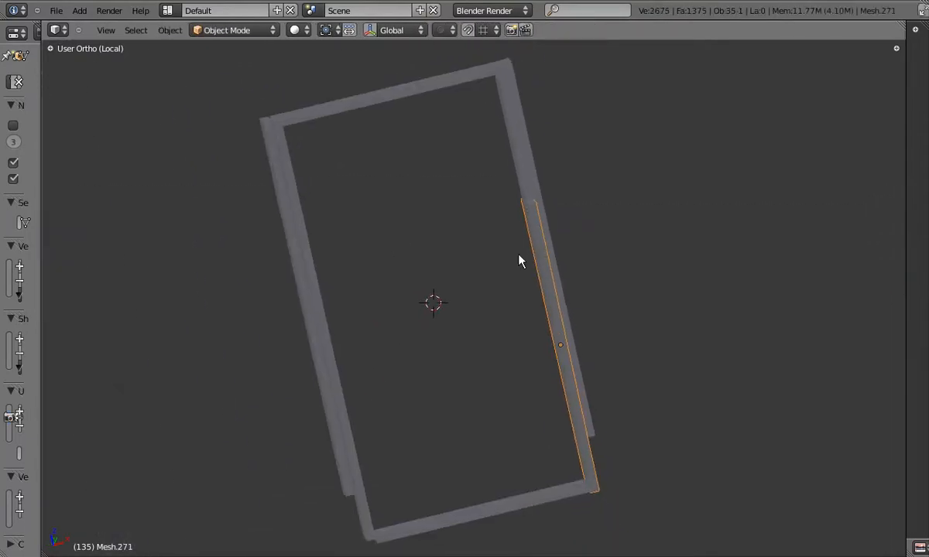
- Cut across the upper part of the jamb's lower board, box-select the new section and rotate it
key(Tab)
middle_drag(531, 269, 572, 263)
key(a)
key(a)
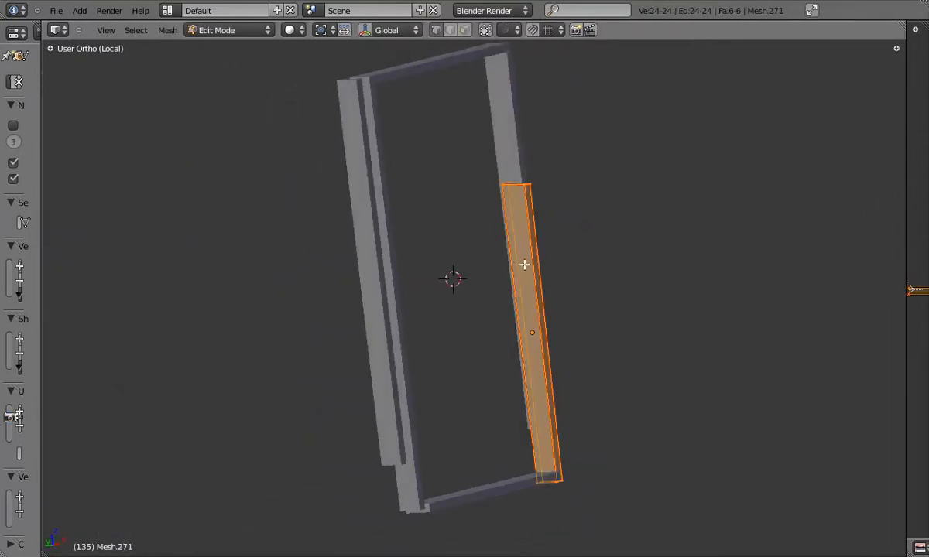
scroll(524, 263, up, 2)
key(a)
key(b)
drag(448, 194, 573, 259)
middle_drag(574, 261, 607, 259)
key(r)
- Box-select one side of the new section, shift it along the board's edge, and leave mesh editing
drag(478, 212, 507, 247)
key(g)
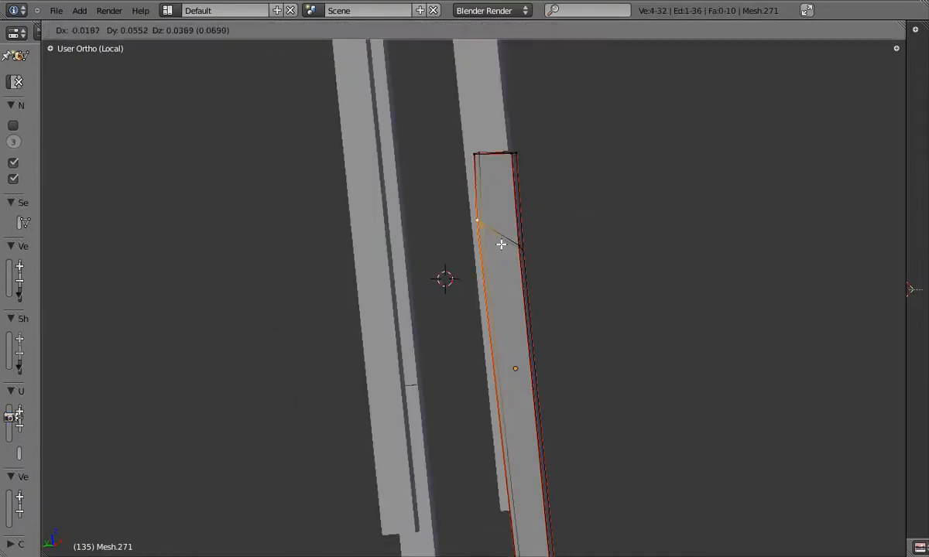
click(501, 245)
key(Tab)
- Select the edge on the cut section's other face and move it slightly across the board
scroll(498, 267, down, 2)
middle_drag(525, 263, 409, 286)
key(Tab)
right_click(512, 250)
click(511, 263)
scroll(464, 288, up, 4)
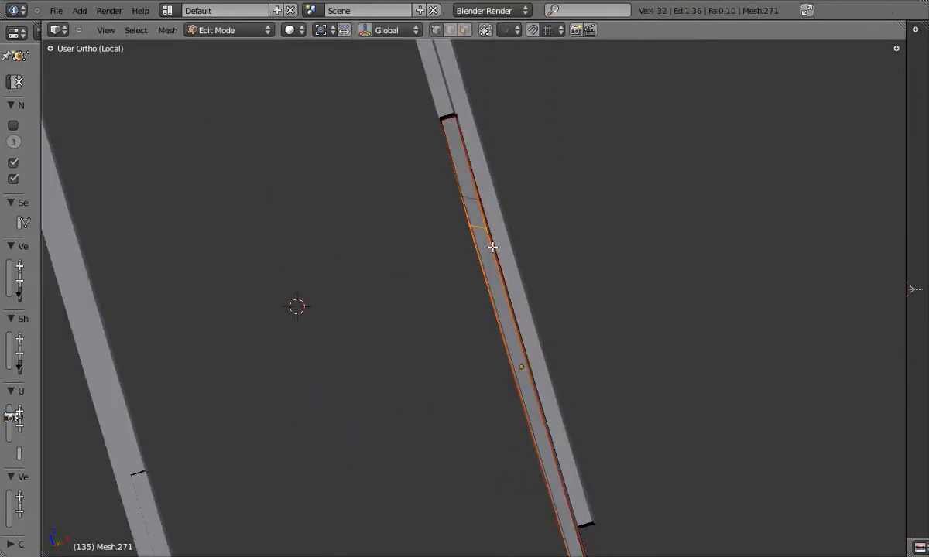
key(g)
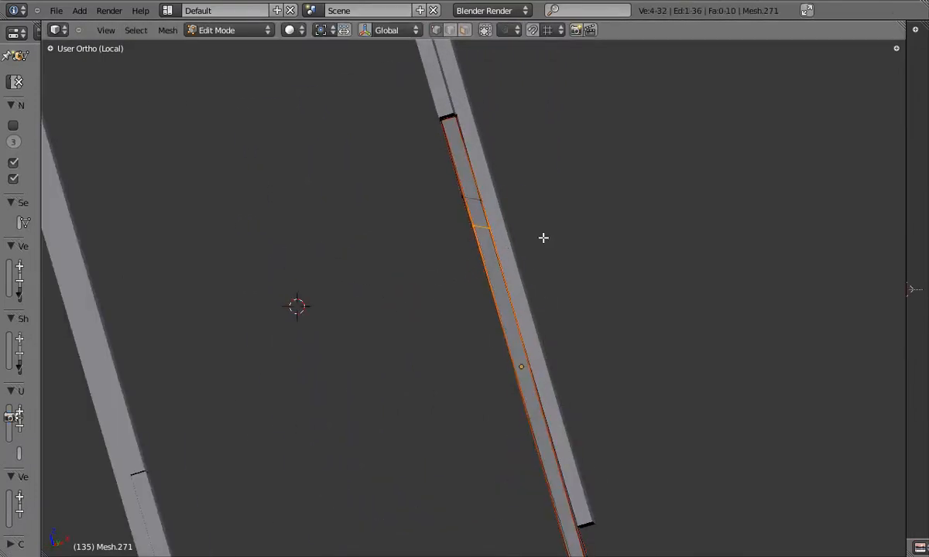
click(532, 236)
- Examine the bent jamb board from several angles in shaded and wireframe display
key(Tab)
scroll(545, 244, down, 4)
scroll(475, 233, up, 4)
middle_drag(475, 234, 391, 330)
key(Tab)
key(z)
key(Tab)
key(z)
scroll(462, 194, down, 5)
scroll(417, 345, up, 4)
- Cut across the jamb board near its lower end, box-select the new section and move it slightly
key(Tab)
mouse_move(472, 235)
middle_down()
mouse_move(416, 344)
mouse_move(454, 337)
middle_up()
key(a)
key(a)
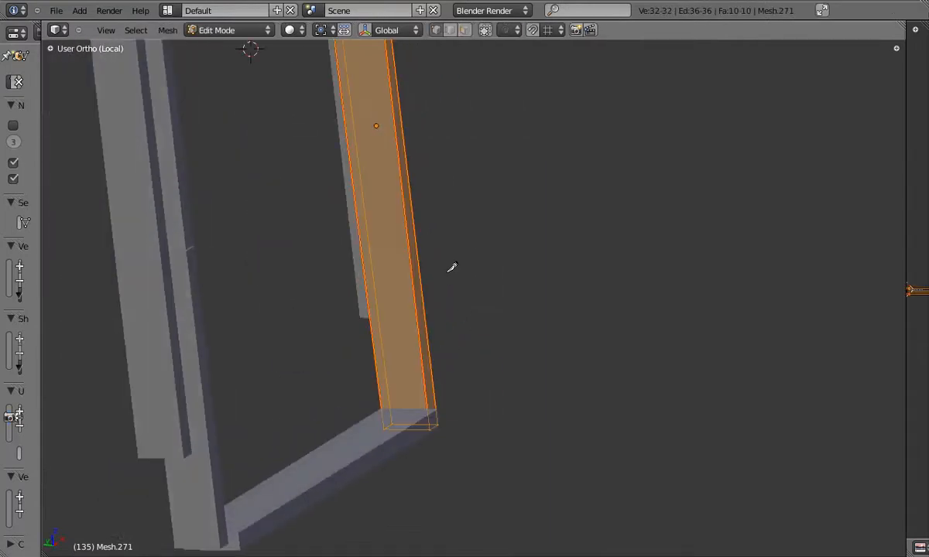
key(a)
key(b)
drag(398, 304, 450, 350)
key(g)
mouse_move(384, 316)
middle_down()
mouse_move(437, 301)
mouse_move(303, 328)
middle_up()
key(z)
key(Tab)
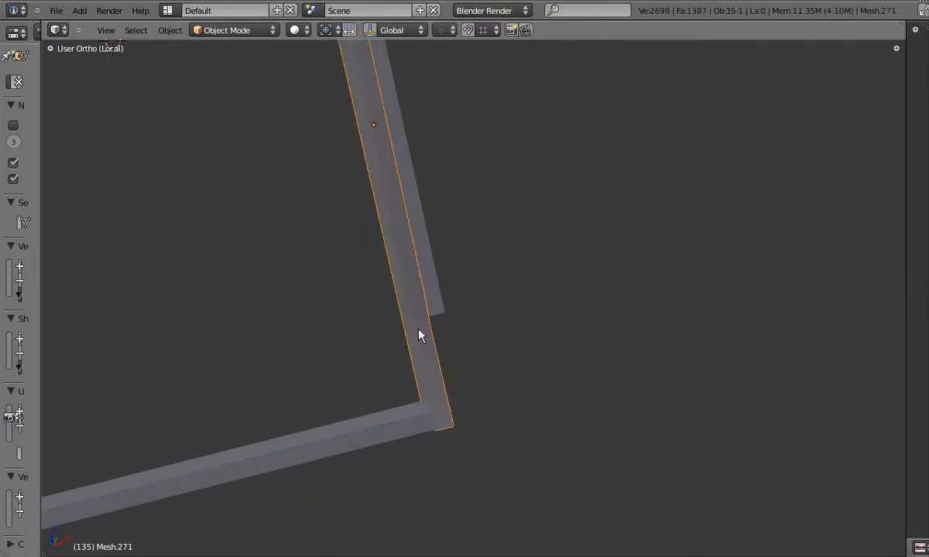
- Refine the lower end of the same jamb board from other angles and leave mesh editing
key(Tab)
middle_drag(431, 427, 500, 356)
key(Tab)
middle_drag(388, 346, 403, 287)
key(Tab)
click(388, 276)
key(Return)
key(Tab)
scroll(387, 278, down, 3)
scroll(375, 192, up, 3)
- Open the door jamb's upper board for mesh editing and knife-cut across it near its upper end
right_click(375, 158)
key(Tab)
shift+middle_drag(376, 147, 379, 269)
scroll(384, 309, up, 2)
key(a)
key(a)
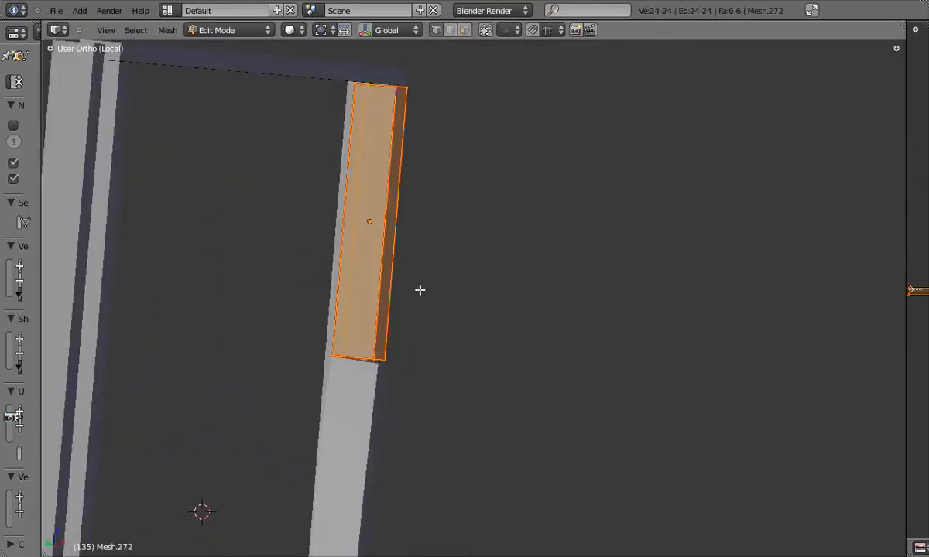
key(k)
drag(334, 140, 419, 130)
- Box-select the new section near the upper board's top and rotate it
key(a)
key(b)
drag(332, 119, 423, 153)
middle_drag(423, 153, 451, 161)
key(r)
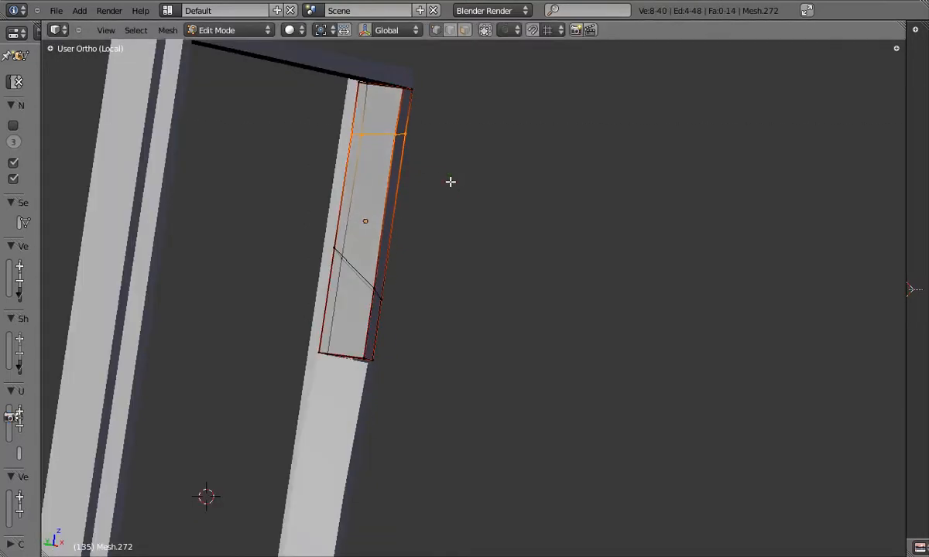
- Shift the edge of the lower cut on the door jamb's upper board slightly along X and leave mesh editing
key(Tab)
mouse_move(395, 300)
middle_down()
mouse_move(408, 281)
mouse_move(403, 295)
middle_up()
key(Tab)
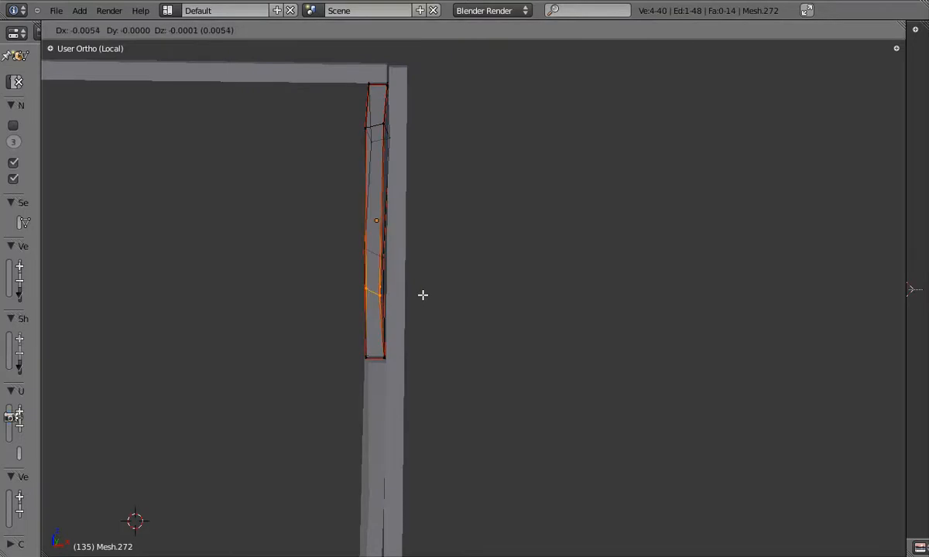
click(421, 295)
key(Tab)
scroll(400, 294, down, 3)
scroll(390, 283, up, 3)
- Reopen the same board's mesh, adjust the edge of the cut near its upper end and leave mesh editing
key(Tab)
key(Tab)
middle_drag(413, 279, 427, 271)
key(Tab)
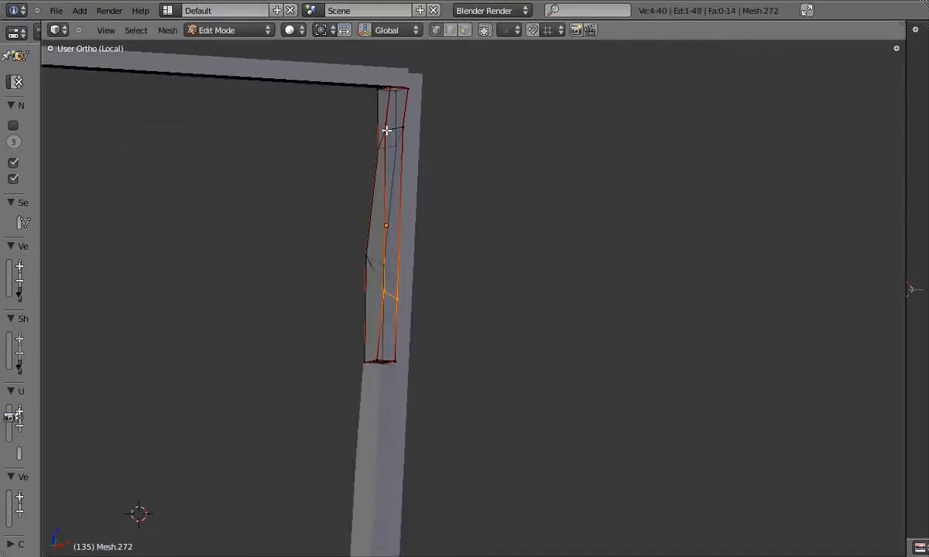
click(399, 143)
key(Tab)
scroll(419, 228, down, 3)
scroll(370, 207, up, 3)
- Move the lower end edge of the upper jamb board by about 0.025 units to make the joint uneven
key(Tab)
key(Tab)
scroll(385, 224, up, 1)
scroll(384, 224, down, 4)
middle_drag(379, 242, 251, 244)
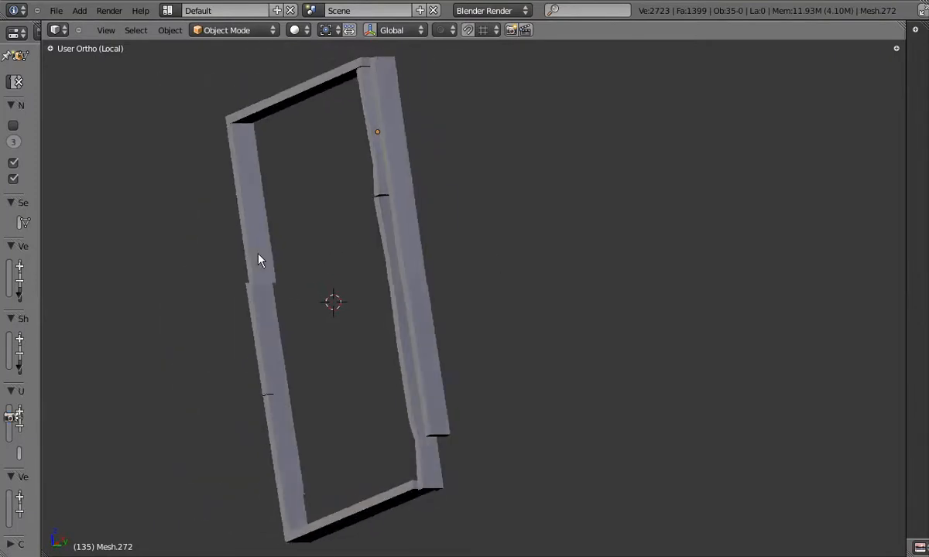
scroll(401, 286, up, 4)
scroll(402, 286, down, 3)
key(Tab)
scroll(379, 287, up, 3)
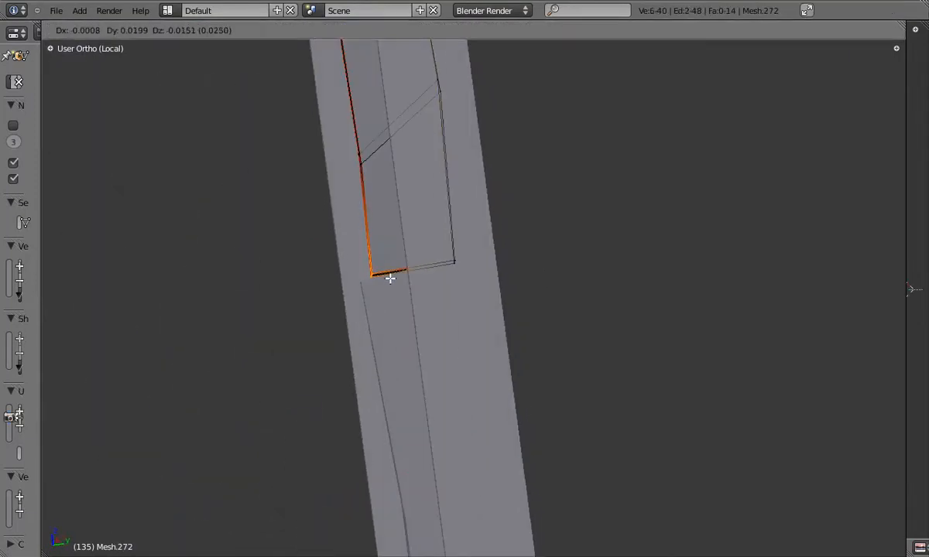
- Move the selected bottom-corner vertices of the upper inner side plank by about 0.025 units
click(390, 279)
key(Tab)
scroll(434, 294, down, 5)
middle_drag(454, 301, 380, 325)
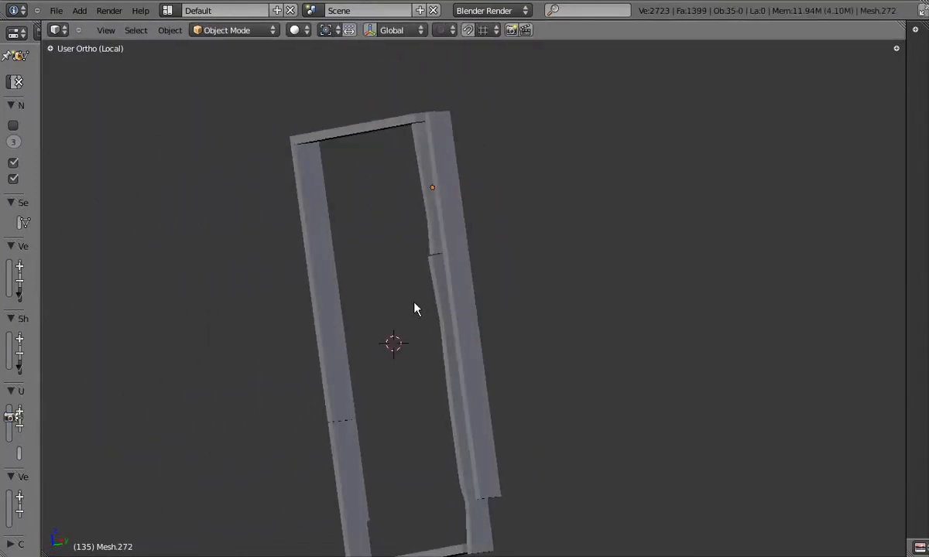
- Examine the planks meeting at the frame's upper corner and how they join
scroll(402, 232, up, 4)
right_click(424, 133)
key(Tab)
key(Tab)
right_click(408, 133)
key(Tab)
middle_drag(410, 135, 495, 158)
key(Tab)
scroll(449, 203, down, 5)
- Select the whole mesh of the frame's bottom plank and cut five edge lines across it with the Knife
middle_drag(458, 216, 476, 286)
right_click(451, 383)
key(Tab)
key(a)
scroll(503, 286, up, 2)
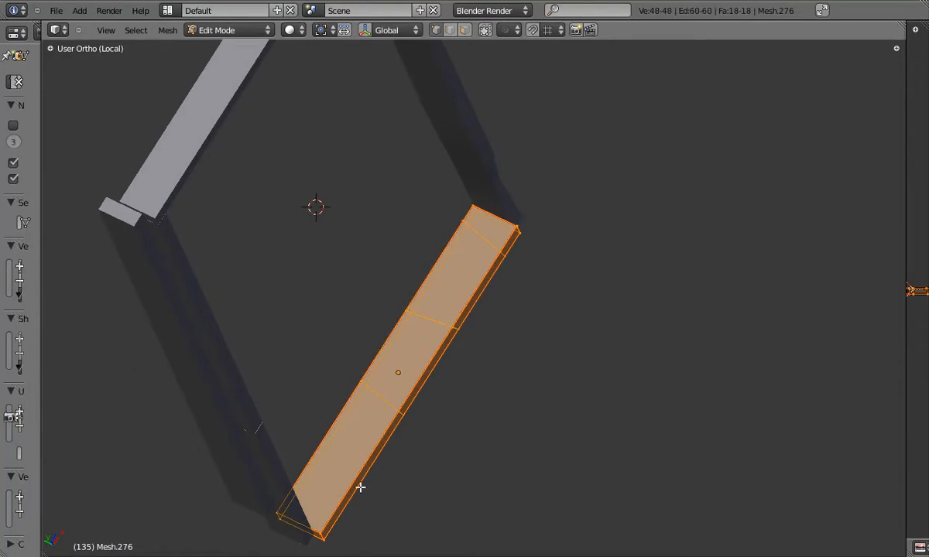
drag(346, 531, 240, 479)
mouse_move(271, 495)
middle_down()
mouse_move(242, 511)
mouse_move(260, 499)
middle_up()
key(a)
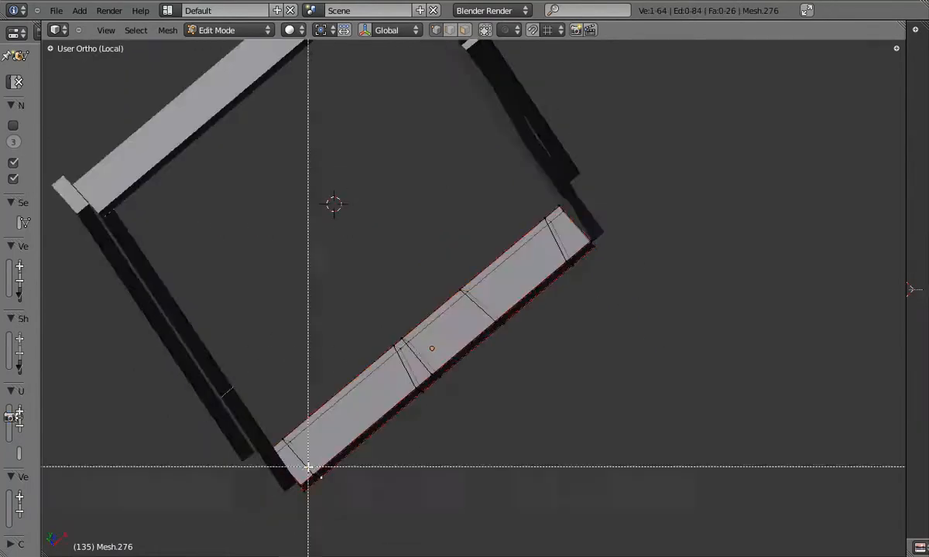
- Select vertices near one end of the bottom plank and move them slightly to make its edge uneven
middle_drag(319, 469, 340, 464)
ctrl+drag(341, 465, 344, 456)
key(g)
click(439, 367)
key(Tab)
key(Tab)
- Lasso vertices at a middle cut of the bottom plank and shift them off the straight edge
middle_drag(421, 305, 447, 303)
key(a)
ctrl+drag(421, 285, 445, 277)
key(g)
scroll(521, 203, up, 3)
- Box-select further cut vertices along the bottom plank and move them to leave a shallow notch near its middle
middle_drag(407, 418, 418, 304)
key(a)
key(b)
drag(449, 319, 478, 342)
key(g)
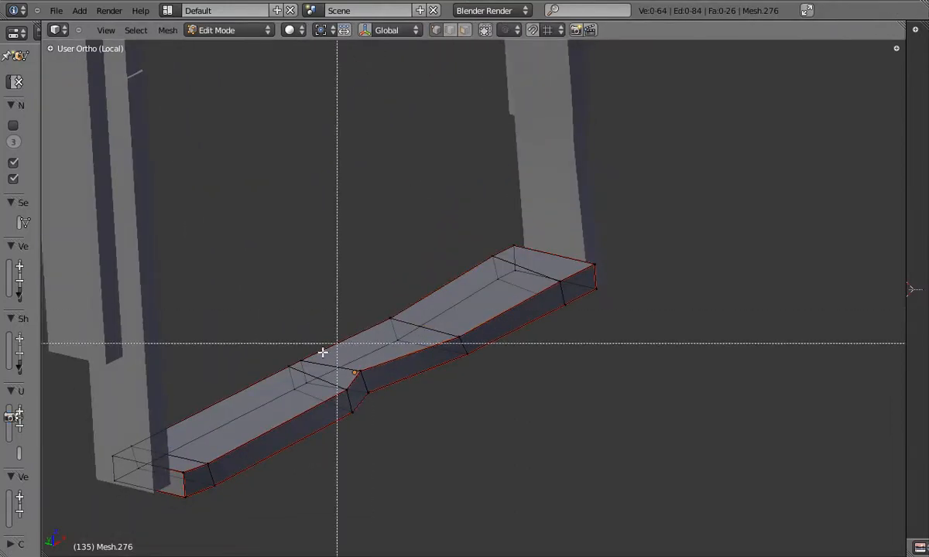
click(315, 374)
middle_drag(314, 373, 348, 348)
click(164, 358)
key(Tab)
- Move the corner vertices at the bottom plank's other end, mainly downward, by about 0.019 units
scroll(348, 348, down, 2)
scroll(402, 375, up, 5)
key(Tab)
right_click(505, 375)
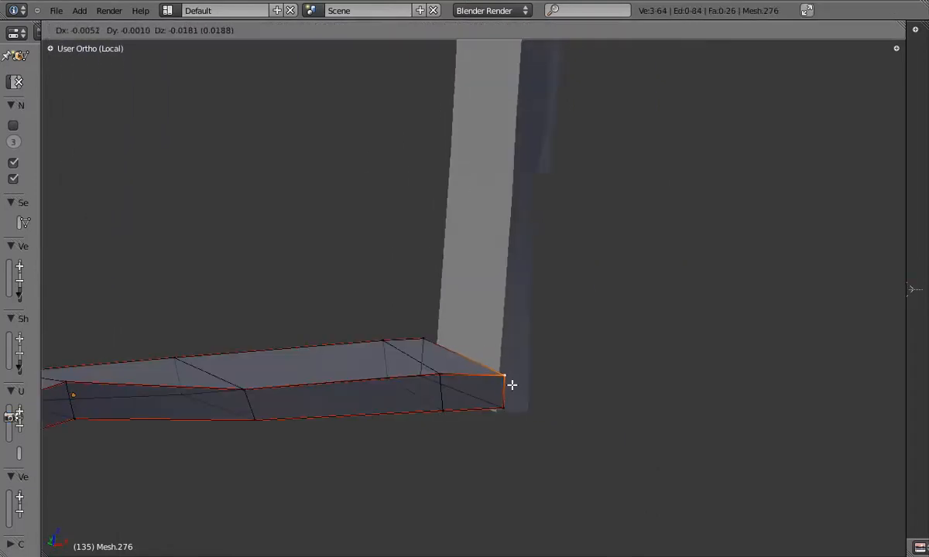
click(512, 386)
- Reselect vertices at the end of the bottom plank beside the upright and move them slightly outward
key(Tab)
scroll(243, 369, down, 3)
middle_drag(242, 369, 297, 361)
key(Tab)
scroll(441, 428, up, 4)
key(a)
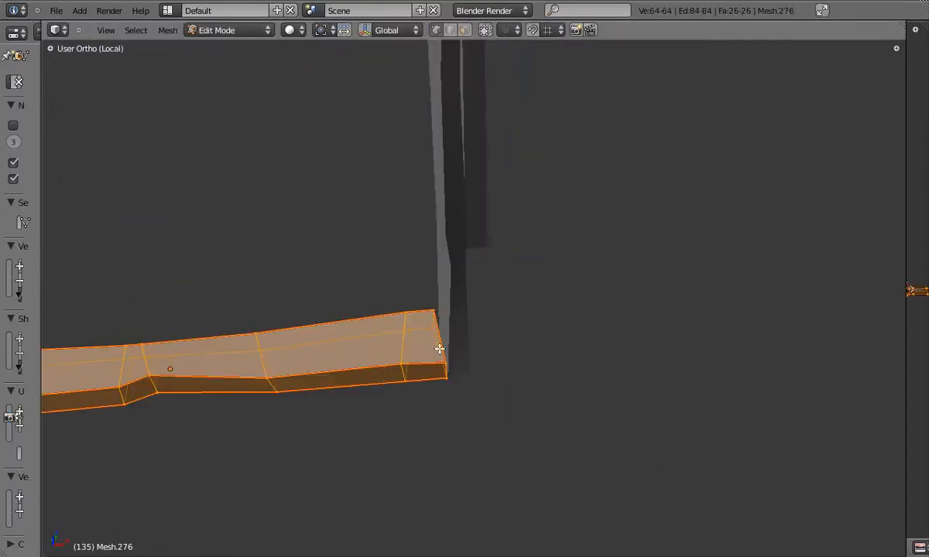
right_click(439, 335)
key(g)
click(457, 350)
key(Tab)
- Examine the reshaped bottom plank and its joints with the uprights from several angles
scroll(328, 352, down, 3)
middle_drag(327, 352, 457, 373)
scroll(421, 369, up, 3)
key(Tab)
scroll(457, 373, up, 2)
key(Tab)
scroll(454, 374, down, 3)
mouse_move(356, 288)
middle_down()
mouse_move(502, 272)
mouse_move(545, 358)
mouse_move(366, 331)
mouse_move(415, 321)
mouse_move(384, 301)
middle_up()
- Select the whole mesh of the lower inner plank on the opposite side and cut edge lines across it with the Knife
right_click(381, 355)
key(Tab)
scroll(387, 359, up, 4)
key(a)
key(k)
drag(444, 437, 249, 351)
- Select the cut edges of the lower inner plank and scale the lower cut along the global X axis
alt+right_click(379, 226)
mouse_move(380, 226)
middle_down()
mouse_move(437, 320)
mouse_move(435, 257)
mouse_move(377, 230)
middle_up()
click(441, 241)
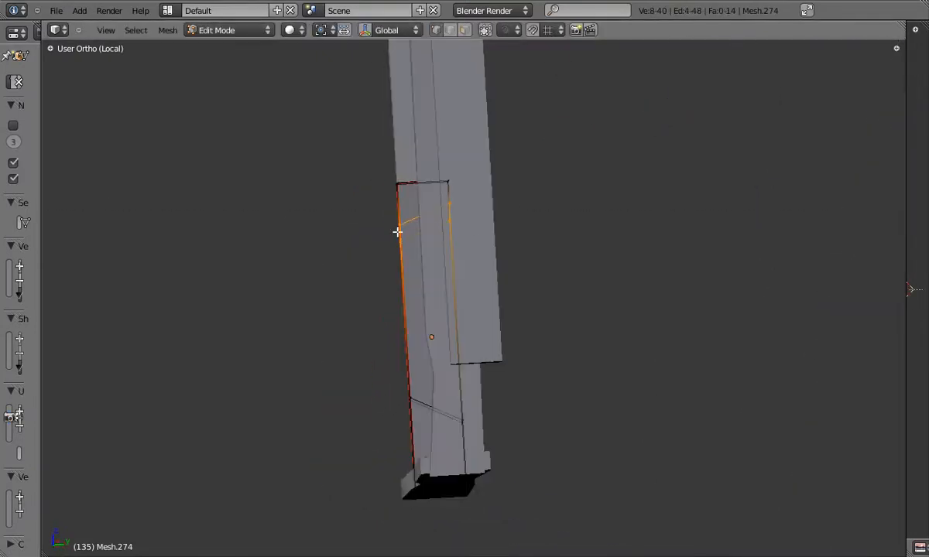
middle_drag(425, 264, 387, 330)
right_click(387, 330)
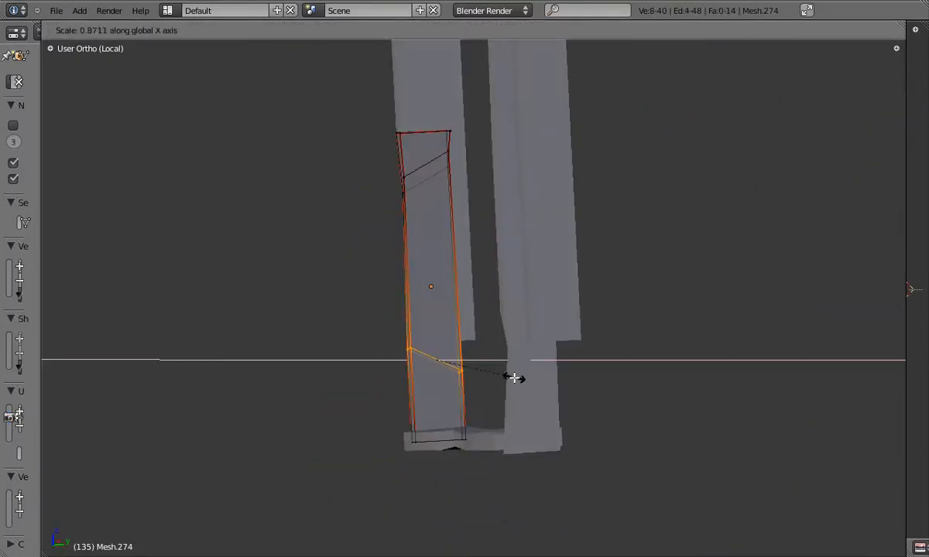
middle_drag(504, 373, 279, 345)
click(540, 316)
key(Tab)
- Box-select vertices around the lower cut of this side plank and move them slightly
key(Tab)
right_click(453, 366)
drag(437, 353, 467, 379)
key(g)
click(468, 371)
key(Tab)
- Make another small vertex adjustment on the lower inner side plank after checking it within the frame
middle_drag(435, 360, 395, 271)
scroll(394, 278, up, 1)
key(Tab)
scroll(431, 377, down, 6)
key(Tab)
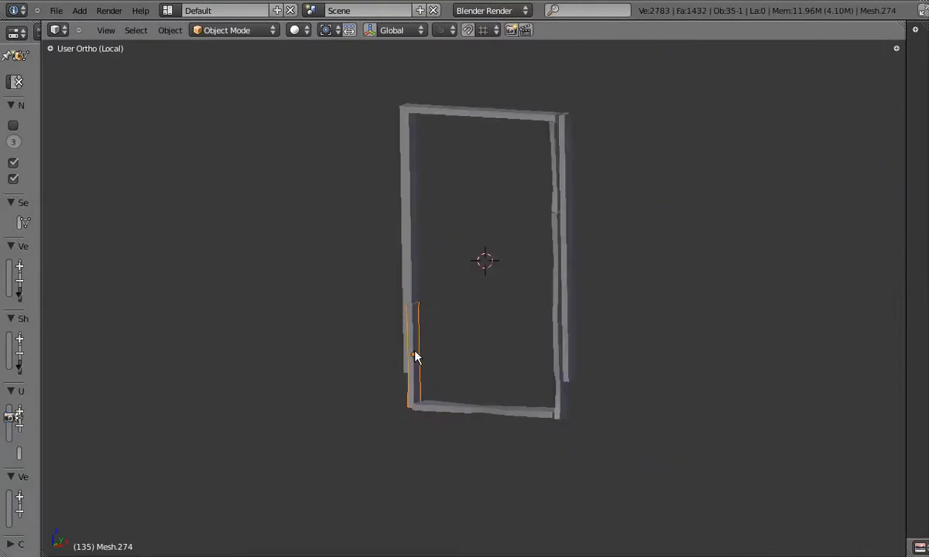
middle_drag(414, 355, 435, 345)
scroll(435, 344, up, 4)
key(Tab)
click(451, 320)
key(Tab)
scroll(418, 327, down, 4)
- Select the whole mesh of the upper inner side plank above it and cut three edge lines across it with the Knife
right_click(407, 282)
scroll(406, 281, up, 2)
middle_drag(406, 282, 380, 269)
scroll(422, 282, up, 3)
key(Tab)
scroll(430, 293, down, 1)
key(a)
key(k)
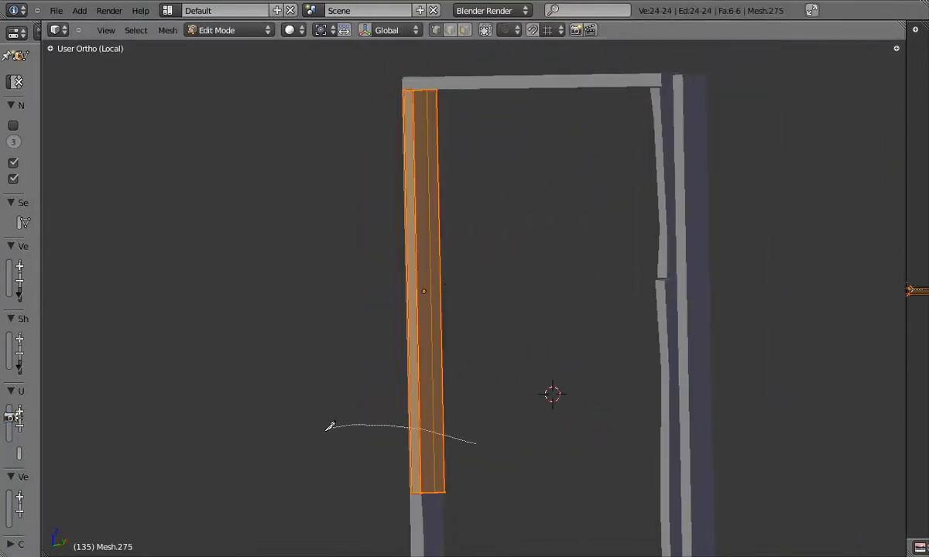
key(Return)
- Move the vertices of the second cut from the top on the upper inner side plank to bend its edge
key(g)
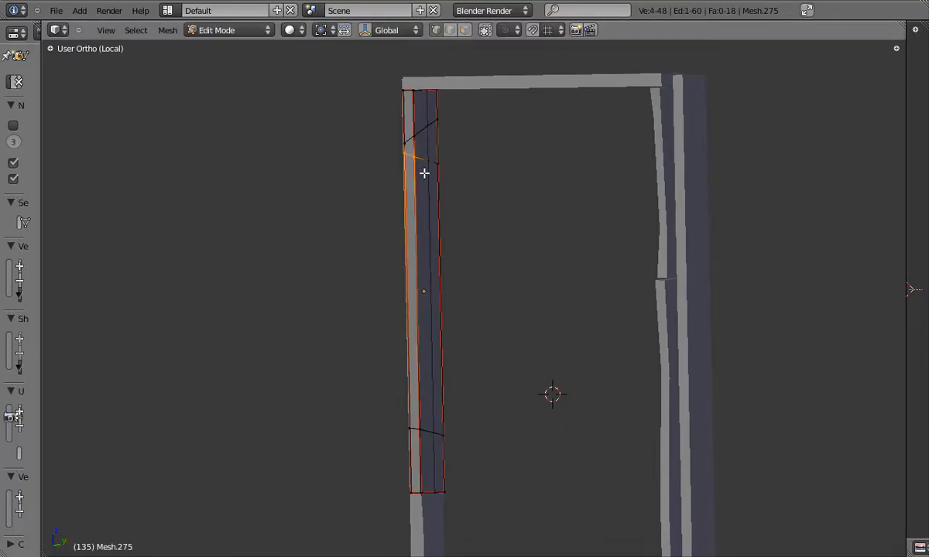
drag(424, 171, 425, 172)
middle_drag(425, 173, 526, 256)
key(g)
key(Tab)
key(Tab)
- Box-select the top-corner vertices of the upper inner side plank and shift them slightly to make its end irregular
middle_drag(418, 201, 370, 329)
middle_drag(448, 391, 446, 371)
key(g)
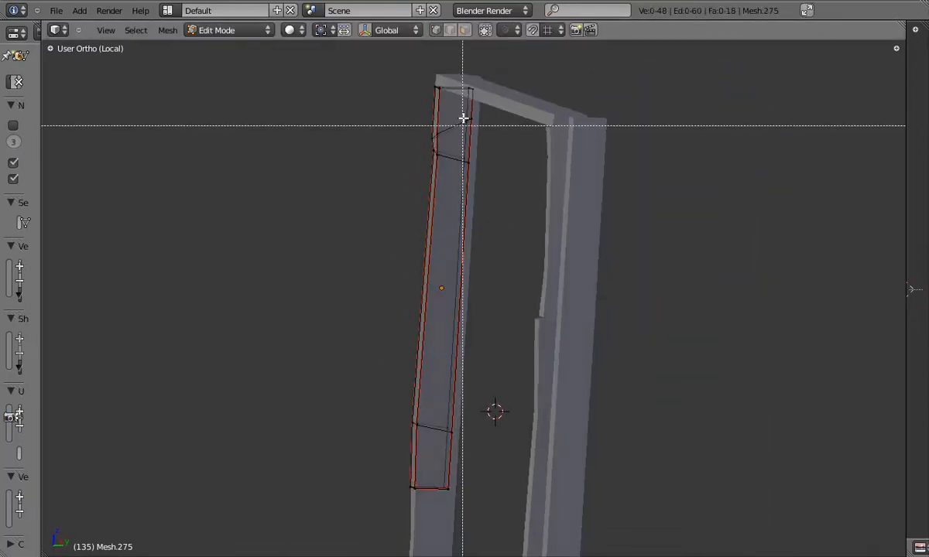
middle_drag(480, 138, 434, 94)
click(449, 112)
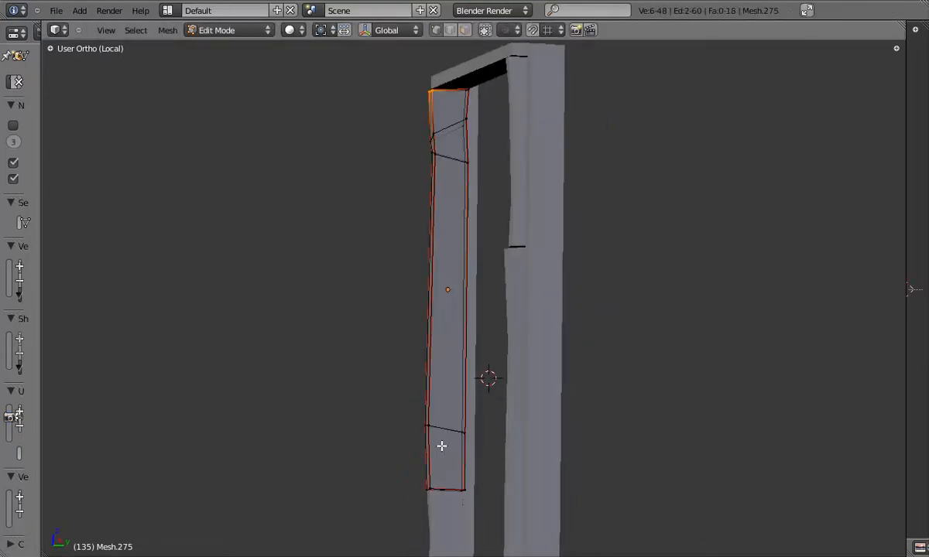
click(442, 506)
key(Tab)
- Examine the reshaped upper inner side plank within the whole frame from several angles
scroll(444, 505, down, 4)
key(a)
middle_drag(467, 489, 525, 370)
key(Tab)
key(Tab)
middle_drag(422, 423, 406, 434)
scroll(406, 434, down, 2)
scroll(409, 434, up, 3)
scroll(437, 414, down, 3)
middle_drag(526, 391, 429, 406)
scroll(426, 348, up, 2)
right_click(406, 230)
key(Tab)
key(Tab)
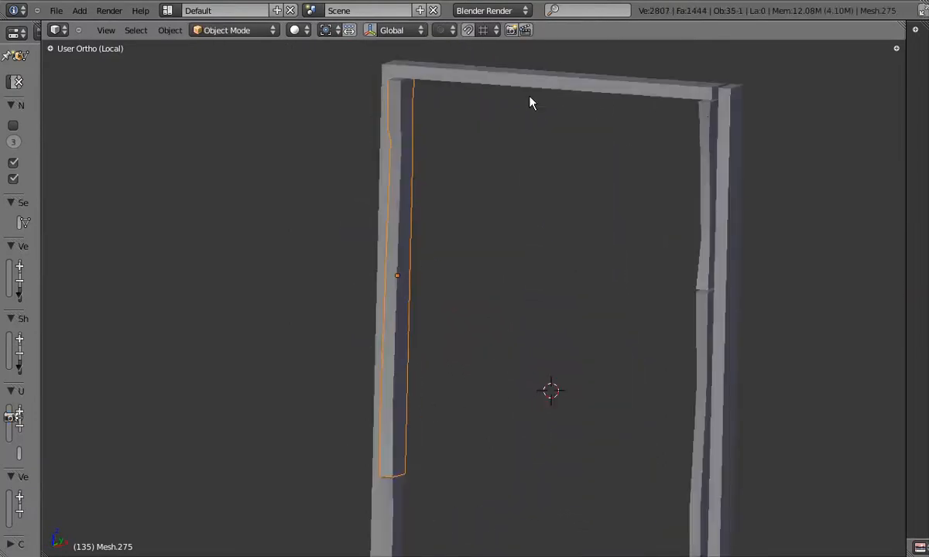
- Select the whole mesh of the frame's top plank and cut several edge lines across it with the Knife
middle_drag(516, 155, 449, 174)
right_click(421, 133)
key(Tab)
middle_drag(420, 135, 473, 189)
key(a)
key(a)
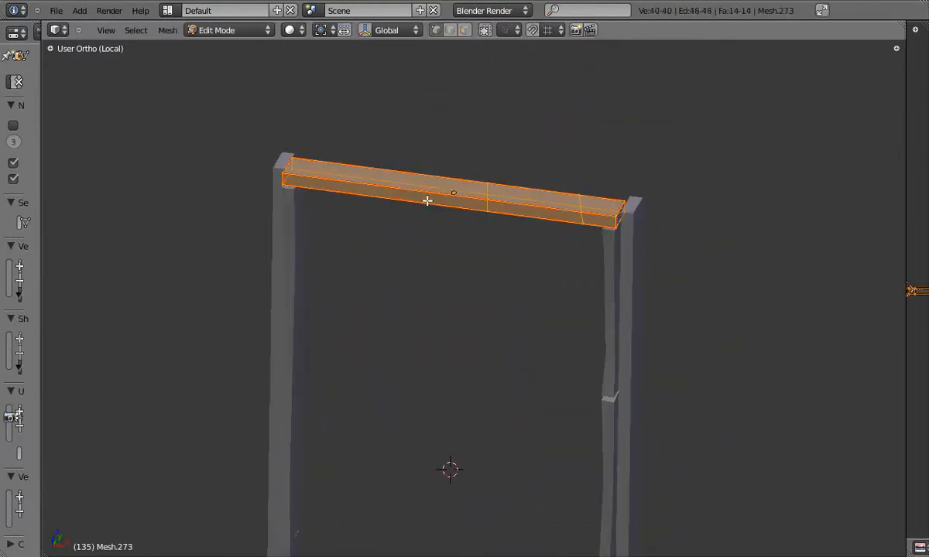
- Box-select the vertices around the middle of the top plank and move them along the Z axis to bend it
key(a)
key(b)
drag(391, 157, 539, 228)
key(g)
key(z)
click(540, 209)
- Box-select the vertices near the top plank's left end and shift them slightly
middle_drag(539, 228, 517, 157)
key(a)
key(b)
drag(300, 189, 338, 208)
key(g)
click(339, 203)
- Select another group of vertices along the left part of the top plank's edge and move it to make the outline irregular
middle_drag(339, 203, 408, 216)
right_click(325, 215)
key(a)
key(b)
drag(277, 200, 340, 220)
key(g)
click(346, 215)
- Box-select vertices along the top plank's long front edge and shift them to make the edge uneven
middle_drag(346, 215, 334, 172)
right_click(308, 171)
key(b)
drag(297, 163, 503, 192)
key(g)
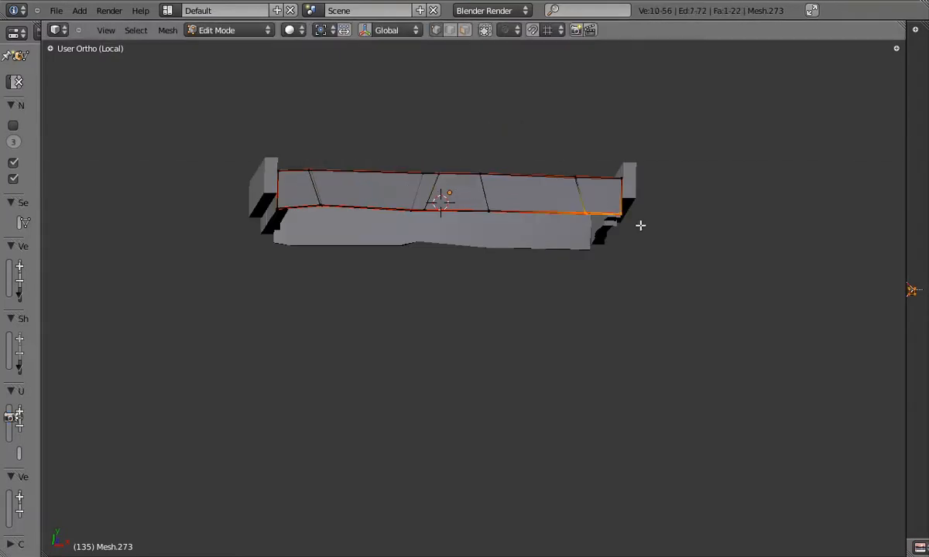
key(Tab)
middle_drag(640, 225, 414, 217)
- Box-select the vertices of the cuts in the middle of the top plank and move them to adjust the bend
key(Tab)
key(a)
key(b)
drag(418, 132, 575, 198)
key(g)
click(569, 200)
- Box-select the vertices of the cut nearest the top plank's left end and lower them slightly
key(Tab)
key(Tab)
key(a)
key(b)
drag(329, 130, 390, 177)
key(g)
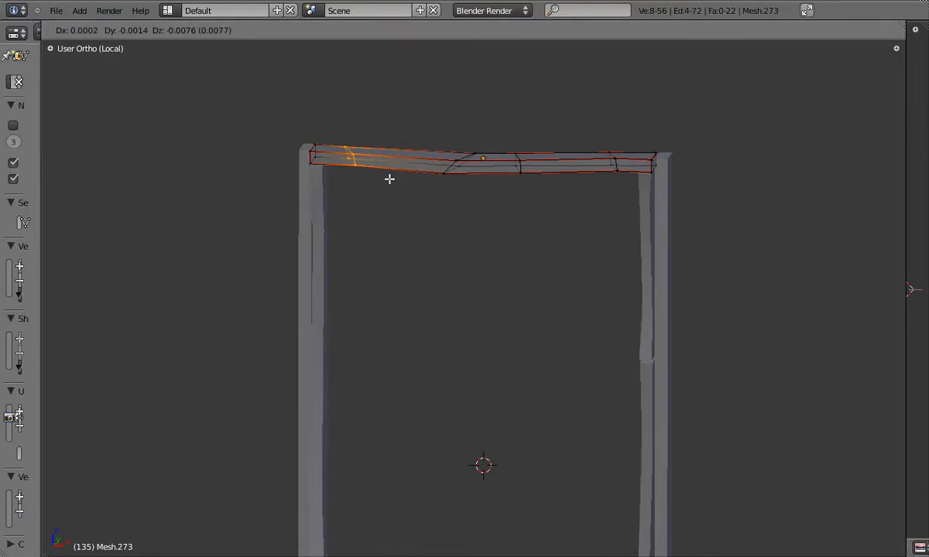
click(389, 179)
key(Tab)
- Select the whole mesh of the right outer side plank and cut several edge lines across it with the Knife
middle_drag(512, 165, 658, 282)
right_click(623, 337)
key(Tab)
middle_drag(623, 337, 534, 339)
key(a)
key(a)
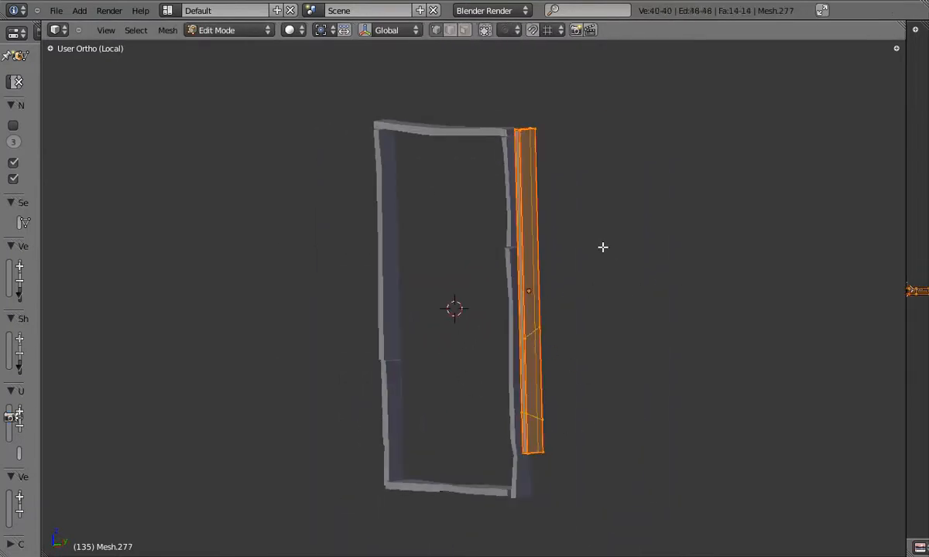
drag(418, 136, 510, 139)
- Box-select the two neighbouring cuts in the upper part of the outer side plank and scale them slightly along the X axis
scroll(529, 252, up, 4)
middle_drag(531, 249, 604, 216)
shift+middle_drag(576, 85, 517, 145)
key(b)
drag(437, 232, 503, 308)
middle_drag(657, 303, 566, 291)
key(s)
key(y)
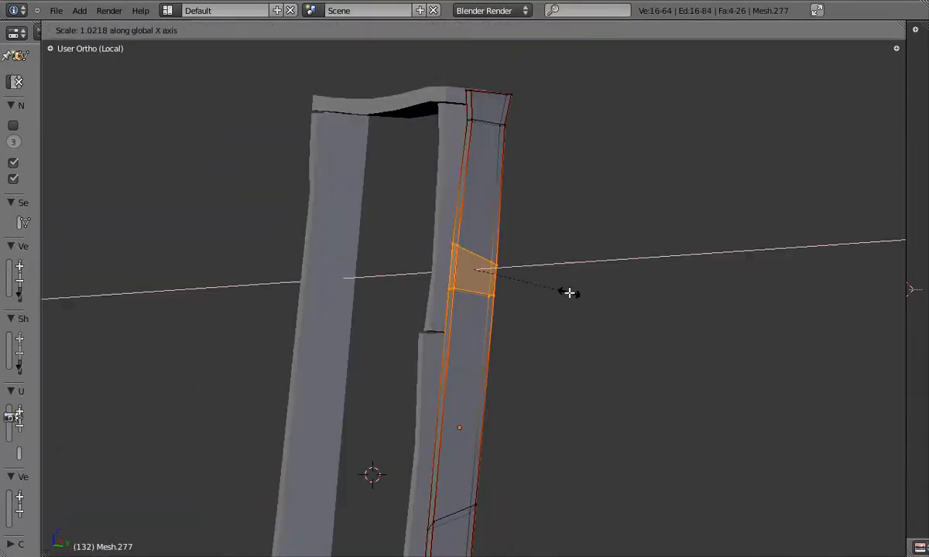
click(570, 293)
- Move the scaled vertices of the outer side plank slightly to offset that section
middle_drag(454, 232, 426, 239)
key(g)
click(473, 272)
scroll(481, 267, down, 3)
key(Tab)
key(Tab)
right_click(472, 133)
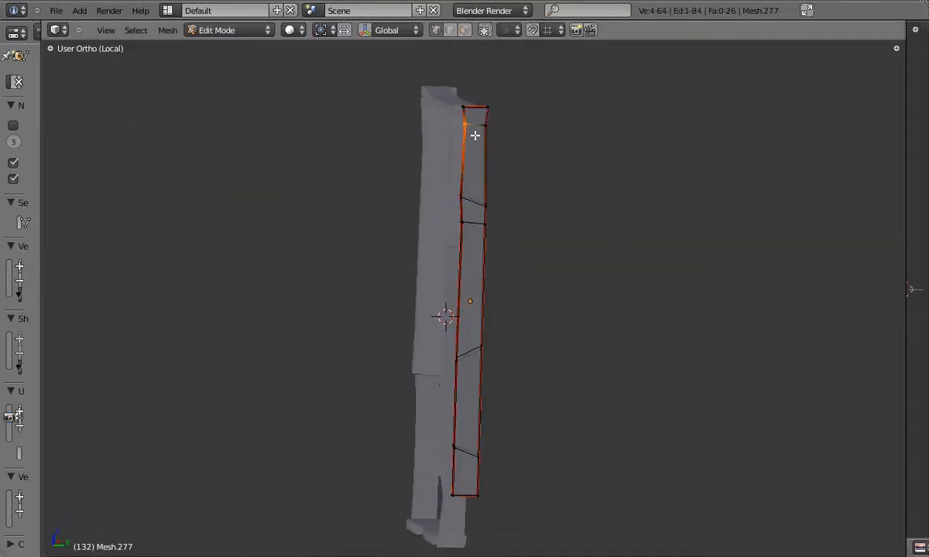
- Box-select the bottom-end vertices of the outer side plank and rotate them about 5° to slant the end
key(Tab)
shift+middle_drag(473, 303, 465, 189)
key(Tab)
right_click(446, 325)
key(a)
key(b)
drag(426, 345, 499, 391)
key(r)
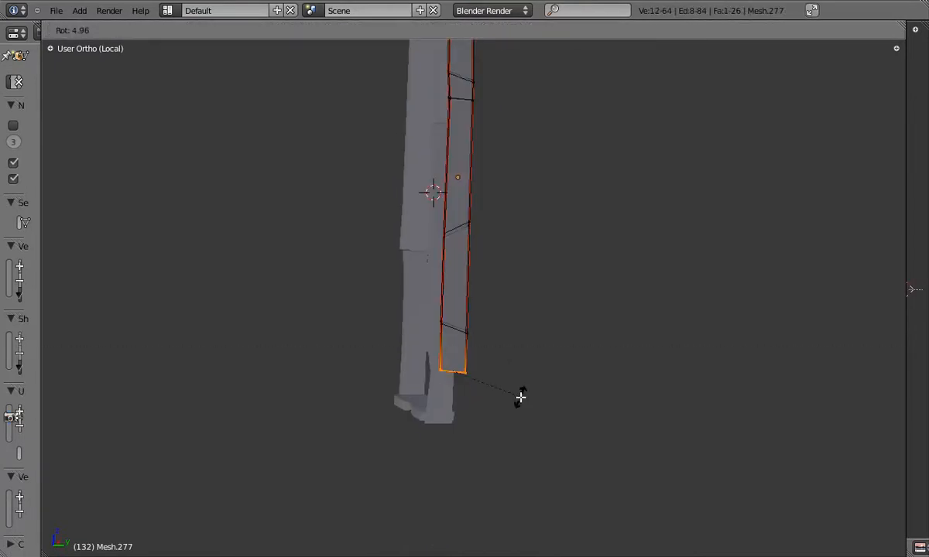
click(519, 399)
- Examine the reshaped outer side plank against the rest of the frame from several angles
key(Tab)
middle_drag(510, 293, 438, 287)
key(Tab)
shift+middle_drag(428, 191, 496, 302)
key(Tab)
key(Tab)
click(480, 340)
key(Tab)
key(a)
scroll(461, 321, down, 2)
middle_drag(461, 319, 412, 263)
- Cut edge lines across the opposite outer side plank with the Knife and scale the middle cut's vertices to about 0.97
right_click(365, 292)
key(Tab)
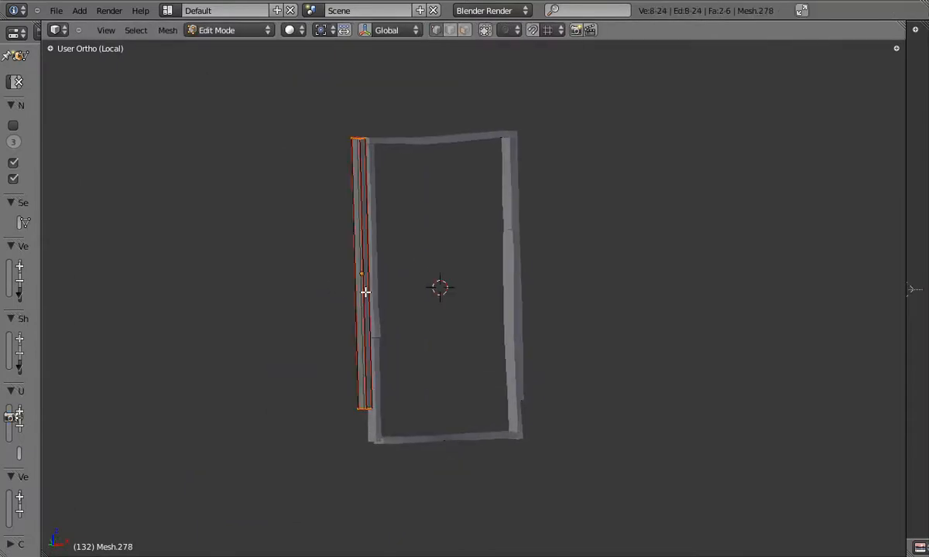
key(a)
scroll(365, 292, up, 2)
alt+right_click(356, 209)
middle_drag(356, 209, 446, 246)
key(s)
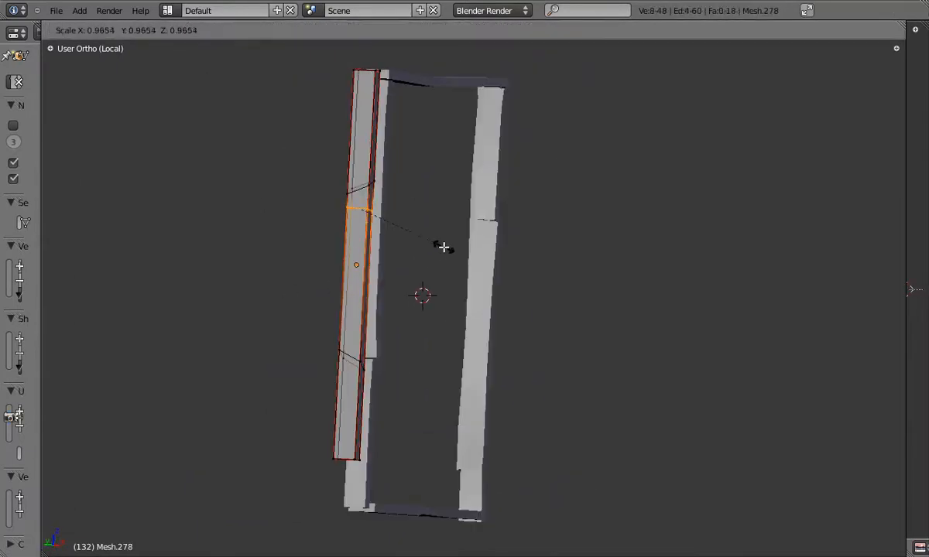
middle_drag(351, 197, 421, 368)
- Leave local view and examine the reshaped door frame within the whole building in perspective
key(Tab)
key(Tab)
key(Tab)
key(Tab)
middle_drag(393, 311, 352, 342)
key(a)
key(KP_Divide)
middle_drag(477, 384, 338, 294)
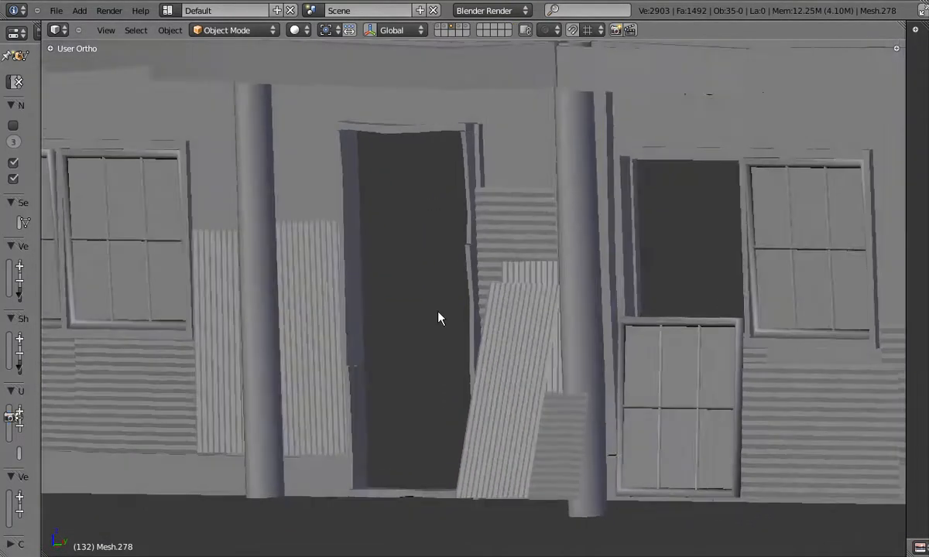
key(KP_5)
scroll(478, 296, up, 4)
- Select and adjust the vertices of one cut on each of the lower and upper inner side planks at the doorway's right side
right_click(466, 314)
key(Tab)
key(b)
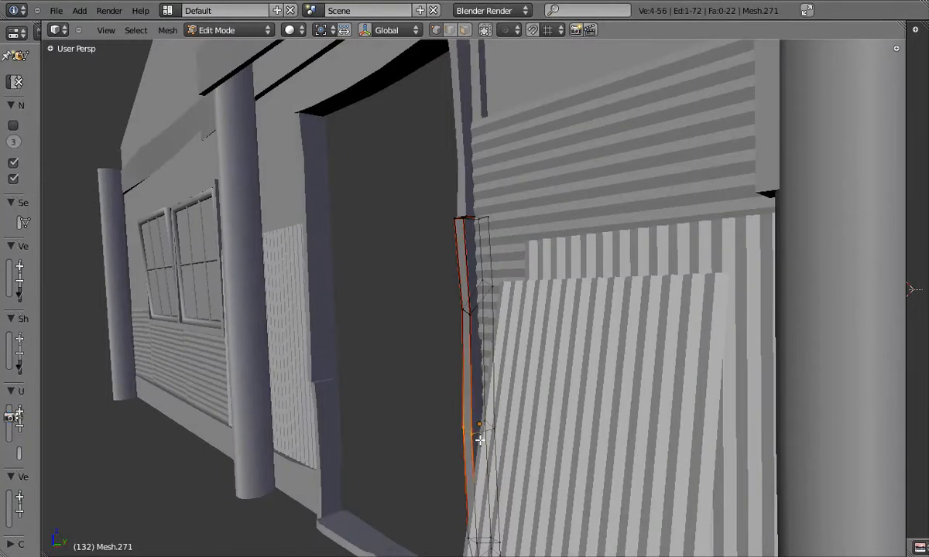
click(457, 176)
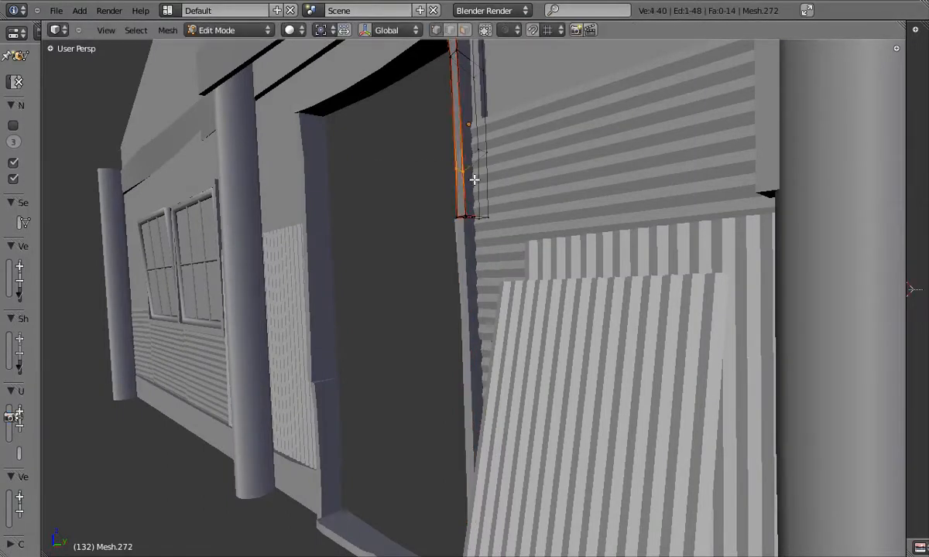
click(474, 180)
key(Tab)
- Box-select the vertices near the top of the doorway's opposite upper inner side plank and shift them slightly
scroll(471, 186, down, 3)
right_click(340, 280)
scroll(341, 285, up, 4)
key(Tab)
key(b)
key(g)
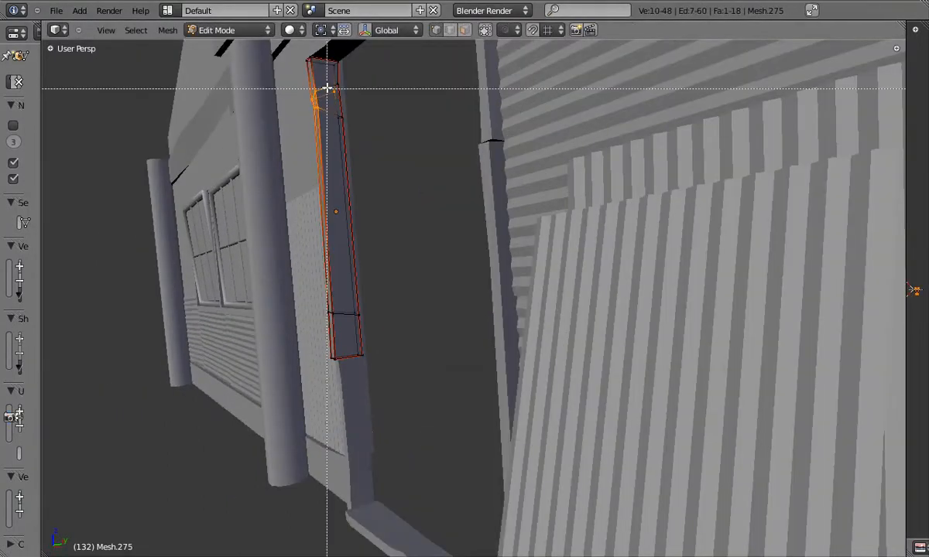
click(367, 113)
key(Tab)
- Switch the visible layers to show the building front with its posts and horizontal beams
scroll(348, 238, down, 4)
middle_drag(348, 238, 439, 239)
key(z)
right_click(397, 172)
key(z)
scroll(440, 238, down, 6)
shift+click(459, 28)
click(459, 28)
middle_drag(619, 298, 607, 244)
scroll(535, 212, up, 4)
- Select the upper horizontal beams and the vertical posts of the building front in wireframe display
key(z)
right_click(533, 148)
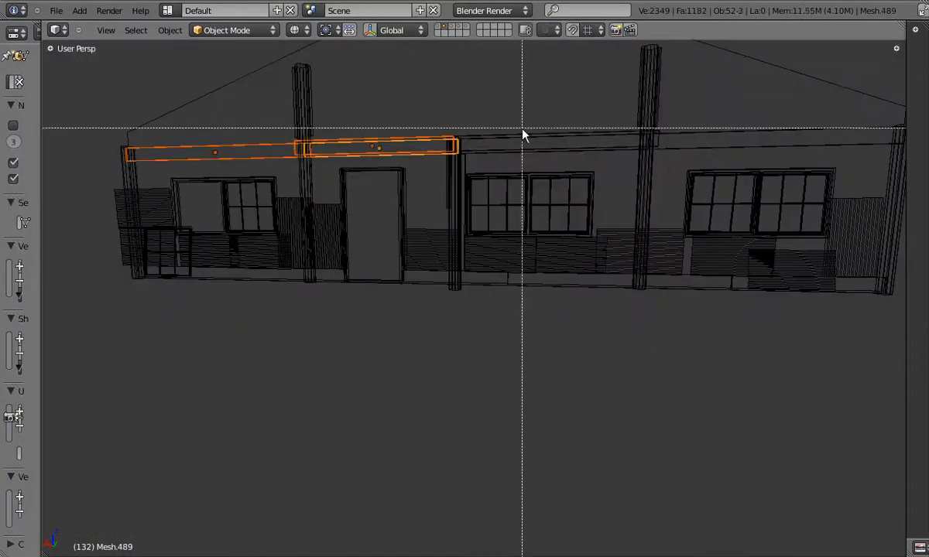
drag(321, 147, 324, 151)
scroll(463, 174, up, 3)
scroll(460, 213, down, 4)
key(b)
drag(810, 190, 832, 217)
scroll(248, 303, up, 2)
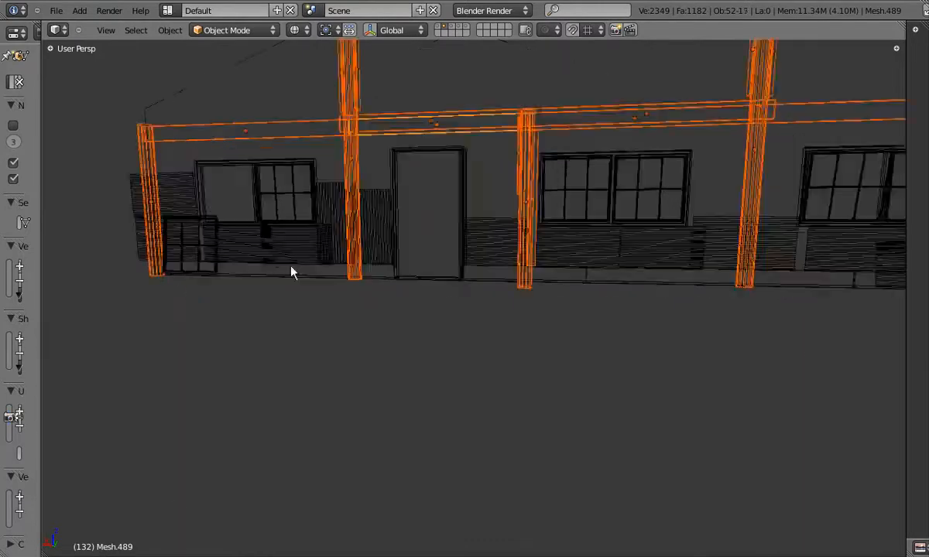
- Add the base boards along the wall's foot to the selection and isolate all selected objects in local view
key(z)
shift+right_click(628, 275)
scroll(629, 278, down, 2)
shift+right_click(427, 262)
key(z)
key(z)
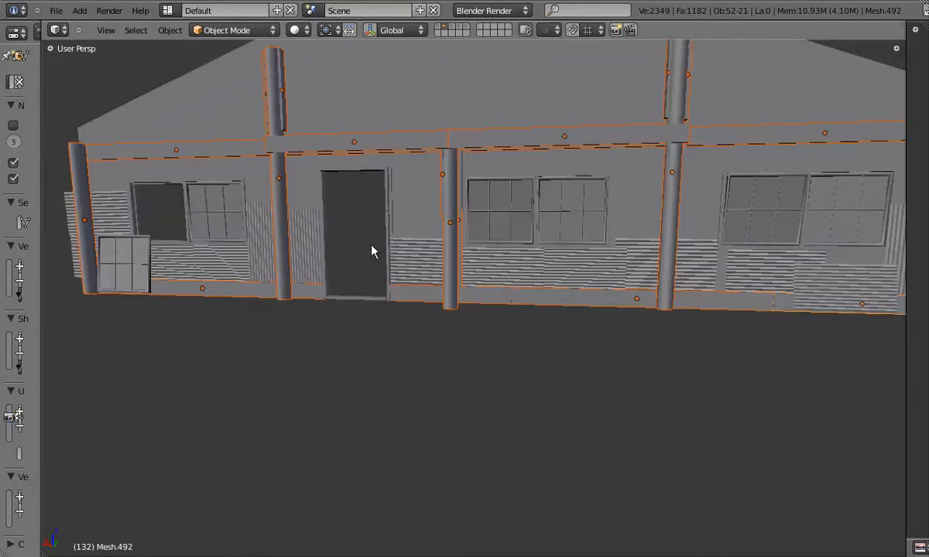
key(KP_Divide)
middle_drag(456, 299, 485, 325)
- Make the isolated beams, posts and base boards single-user for Object & ObData
click(171, 30)
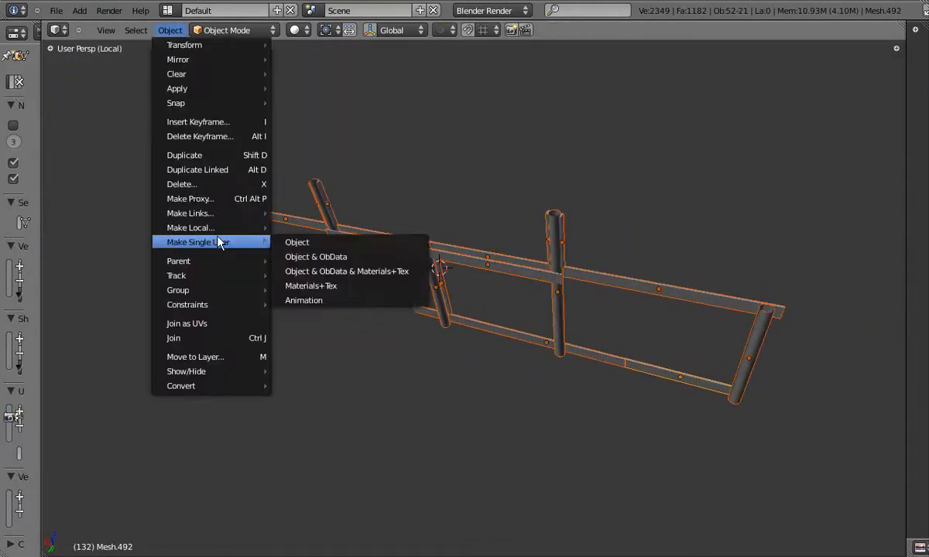
mouse_move(217, 238)
click(367, 256)
click(367, 255)
- Join the upper horizontal beams into one mesh and knife-cut them crosswise from above
right_click(367, 234)
key(b)
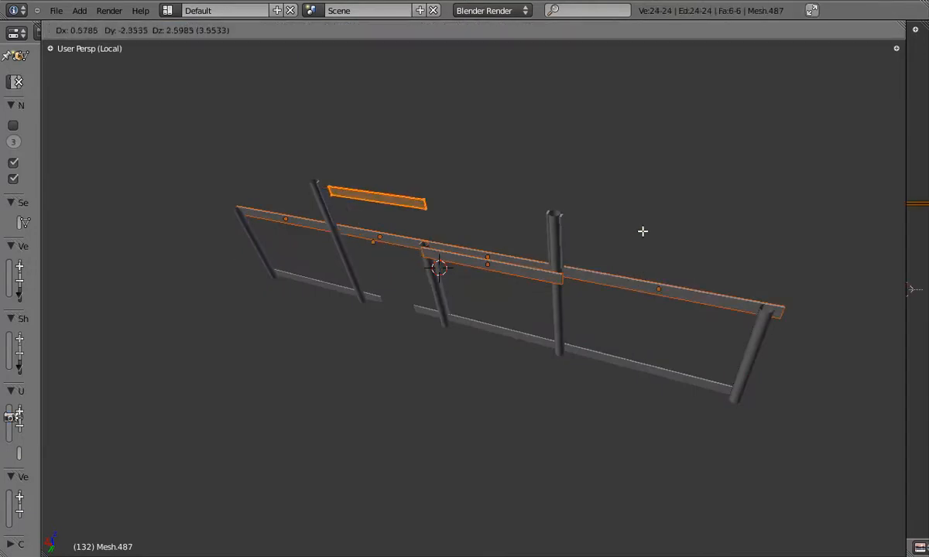
key(Tab)
key(KP_7)
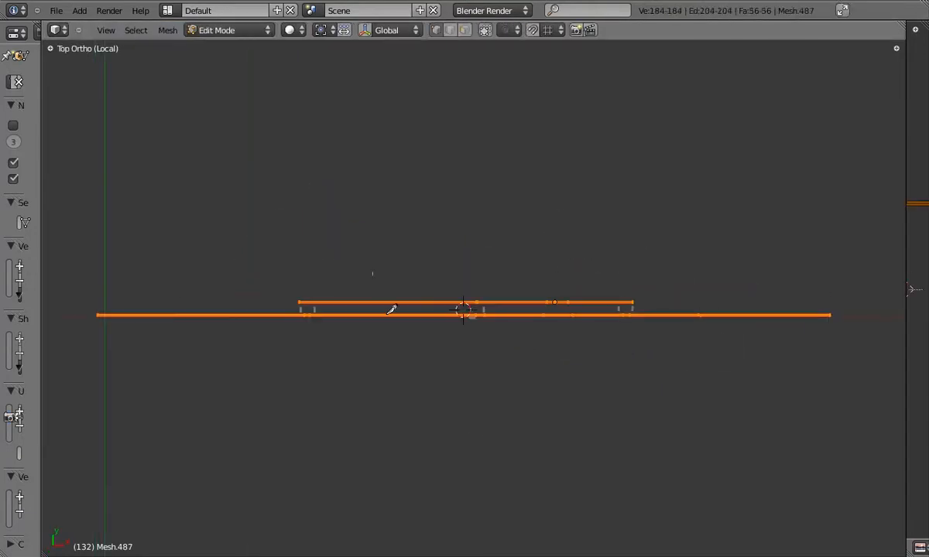
drag(225, 310, 224, 320)
- Shift and slightly rotate the upper beam's cut vertices above the doorway gap to bend that section
key(KP_1)
key(ctrl+KP_1)
scroll(456, 259, up, 2)
key(a)
key(b)
drag(329, 172, 398, 224)
key(g)
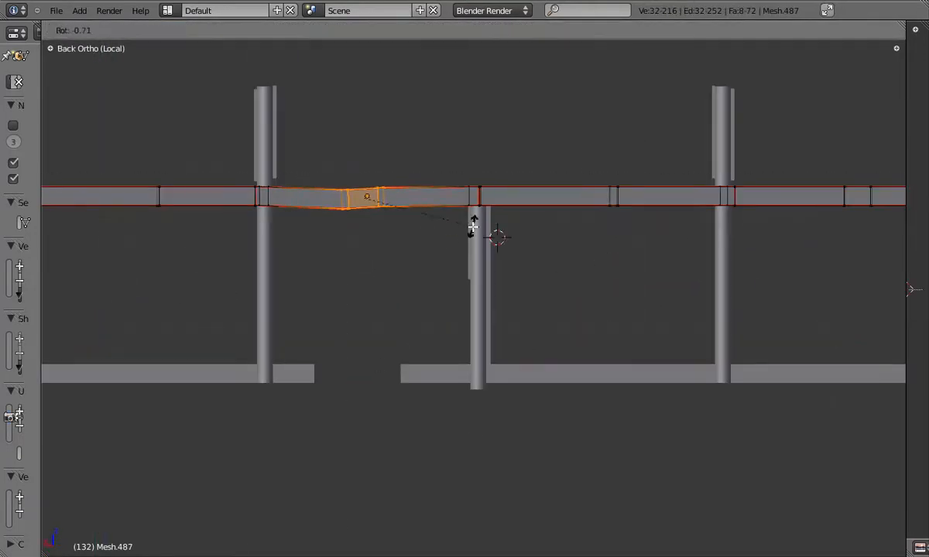
shift+middle_drag(422, 213, 232, 218)
key(Tab)
key(Tab)
- Shift the cut vertices in the upper beam's other sections vertically so its whole length becomes uneven
drag(476, 178, 568, 236)
key(KP_1)
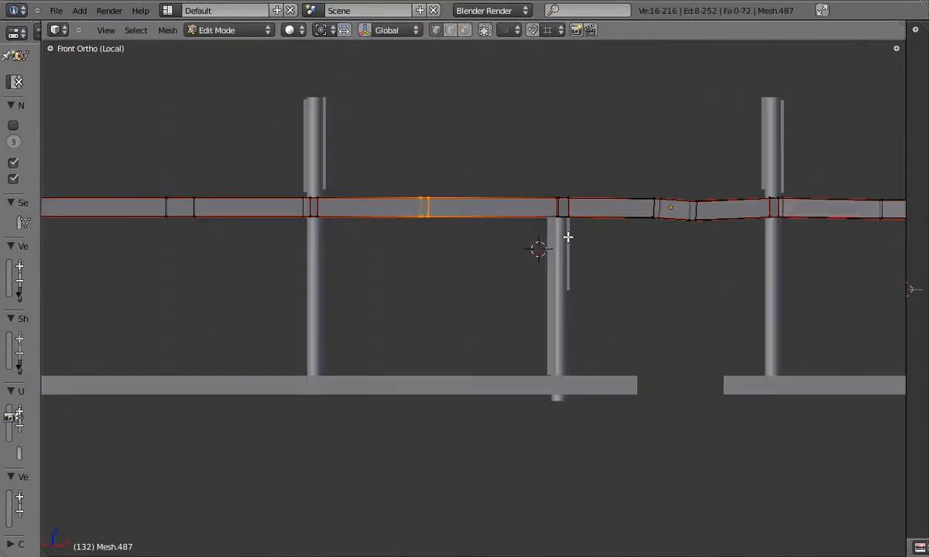
key(ctrl+KP_1)
shift+middle_drag(619, 214, 452, 230)
drag(551, 186, 658, 241)
click(678, 228)
key(Tab)
key(Tab)
scroll(753, 222, down, 2)
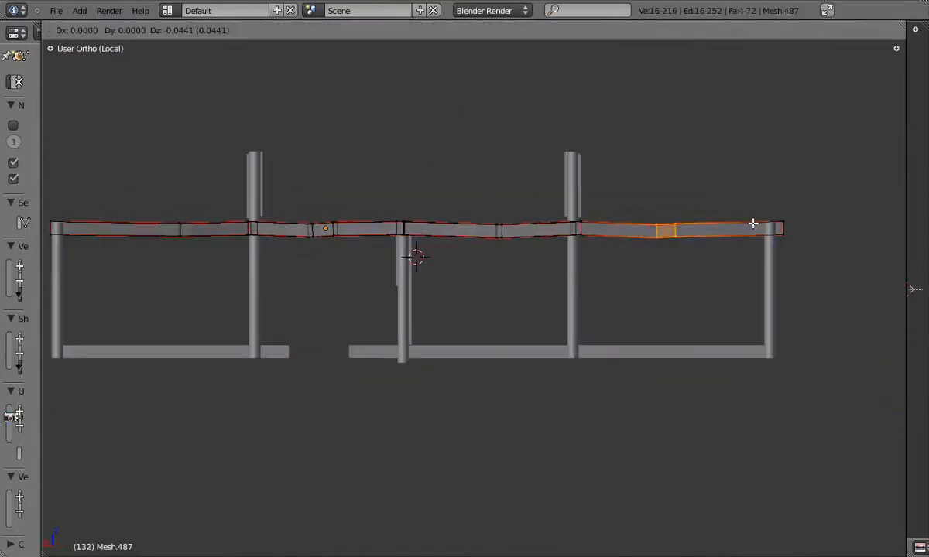
- Seen from above, shift the short upper beam's cut vertices by about 0.15 along Y to bend it
key(Tab)
key(KP_7)
key(Tab)
scroll(705, 232, up, 2)
key(a)
key(b)
drag(584, 236, 681, 270)
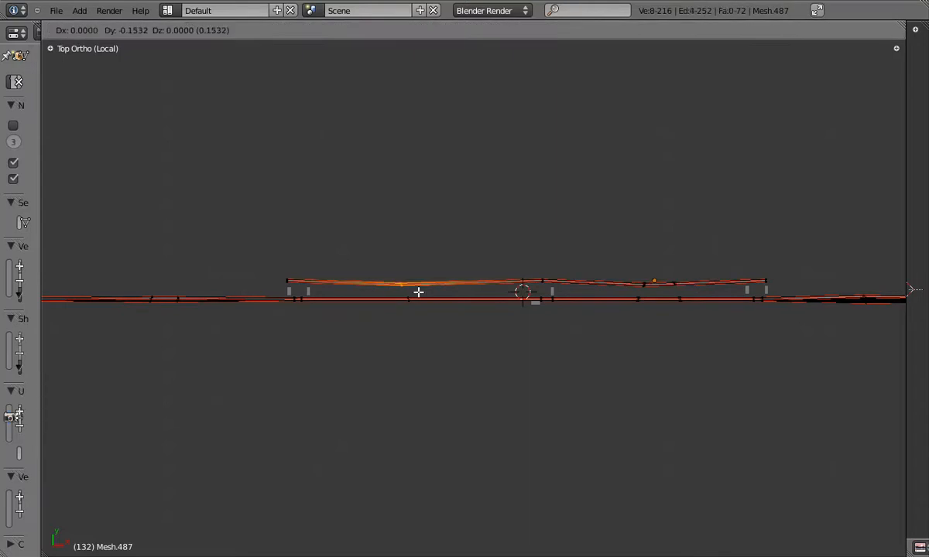
click(418, 291)
- Shift another group of the upper beams' cut vertices in depth from above and finish editing the beams
key(Tab)
drag(620, 269, 657, 311)
key(Tab)
key(a)
key(b)
key(g)
click(657, 311)
key(Tab)
key(ctrl+KP_1)
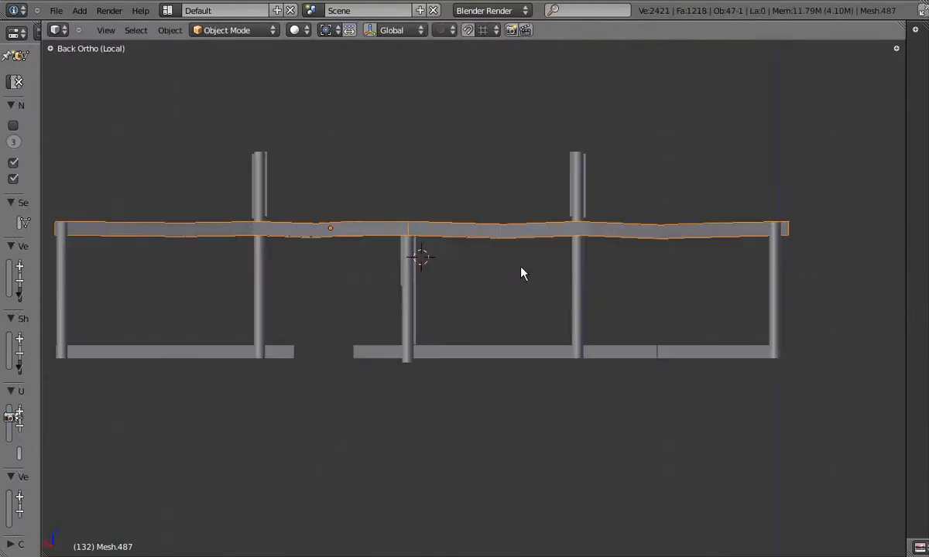
- Edit the upper beam at close range and move a small group of vertices along its edge
scroll(279, 306, up, 1)
right_click(186, 369)
right_click(383, 210)
key(Tab)
scroll(383, 209, up, 3)
scroll(479, 243, up, 9)
middle_drag(472, 214, 464, 242)
key(ctrl+KP_1)
key(b)
drag(517, 447, 624, 473)
key(g)
click(635, 462)
key(Tab)
- Select the base boards along the wall's foot and join them into one mesh
scroll(517, 343, down, 14)
key(a)
middle_drag(517, 343, 535, 276)
key(ctrl+KP_1)
scroll(535, 281, down, 2)
right_click(309, 411)
shift+right_click(534, 411)
shift+right_click(725, 414)
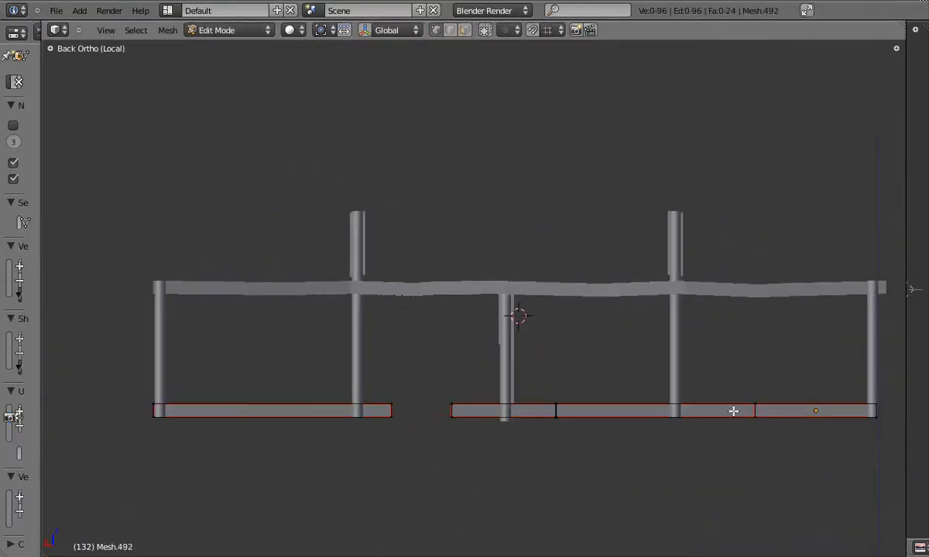
- Knife-cut the base boards at several places with slanted cuts
drag(380, 352, 233, 435)
scroll(271, 399, up, 3)
key(a)
key(Tab)
key(KP_1)
key(Tab)
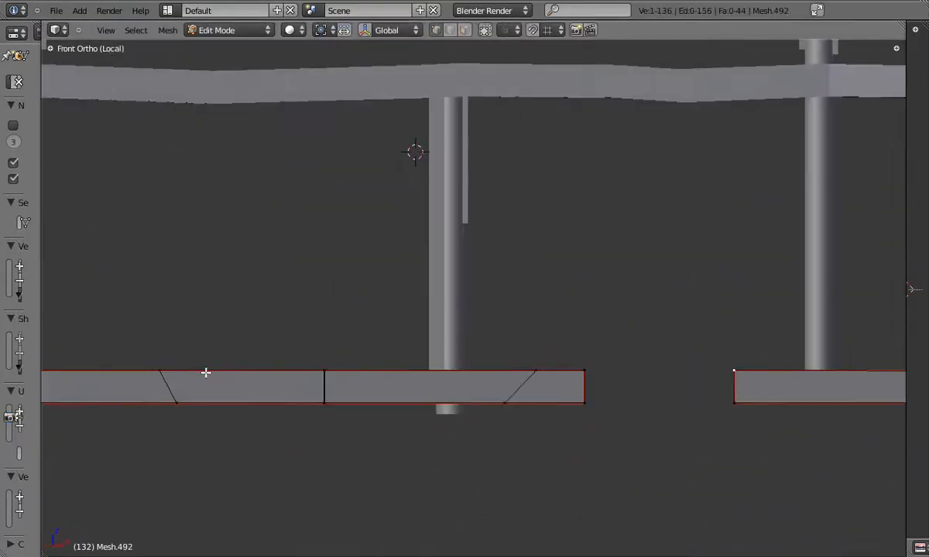
- Shift vertices along the base boards' upper edge and ends to give them an uneven outline
key(ctrl+KP_1)
key(g)
click(454, 394)
key(Tab)
shift+middle_drag(628, 388, 406, 389)
key(Tab)
key(g)
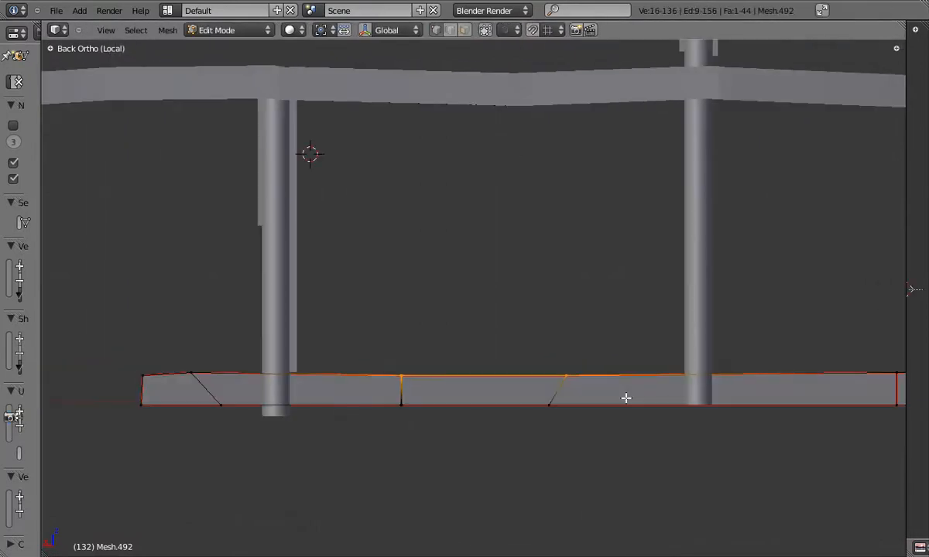
shift+middle_drag(657, 398, 345, 401)
key(Tab)
- Edit the thin vertical board beside the middle post and shift its vertices for an irregular shape
scroll(722, 382, down, 3)
shift+middle_drag(620, 400, 720, 396)
scroll(712, 395, down, 3)
scroll(549, 373, up, 2)
right_click(529, 343)
scroll(526, 339, up, 5)
key(Tab)
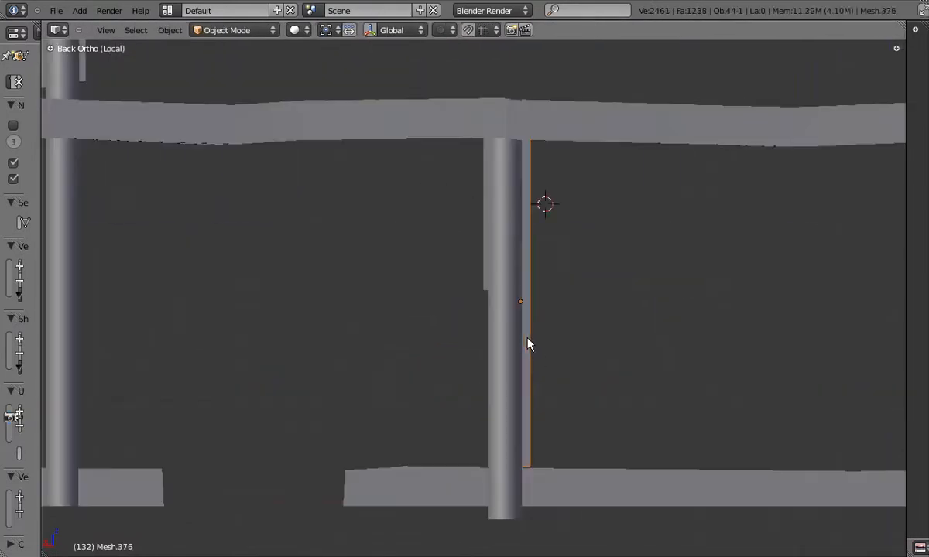
key(Tab)
middle_drag(528, 332, 348, 372)
key(Tab)
key(g)
click(530, 328)
key(Tab)
- Join the five vertical posts into one mesh and make slanted knife cuts across them
key(ctrl+KP_1)
right_click(94, 312)
shift+right_click(291, 317)
shift+right_click(440, 320)
shift+right_click(609, 316)
shift+right_click(805, 308)
key(ctrl+j)
key(Tab)
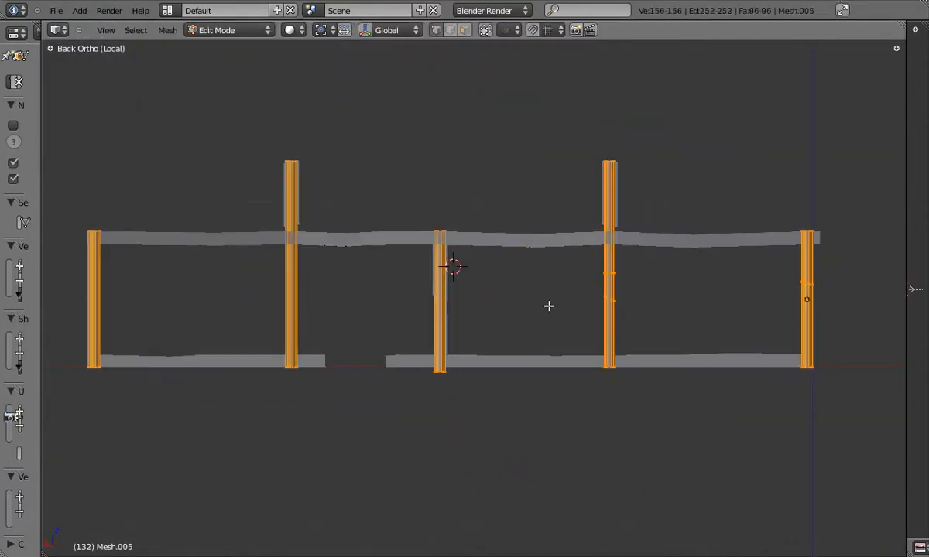
- Shift the cut ring of the tall post beside the doorway gap sideways and in depth
key(a)
scroll(229, 273, up, 2)
key(b)
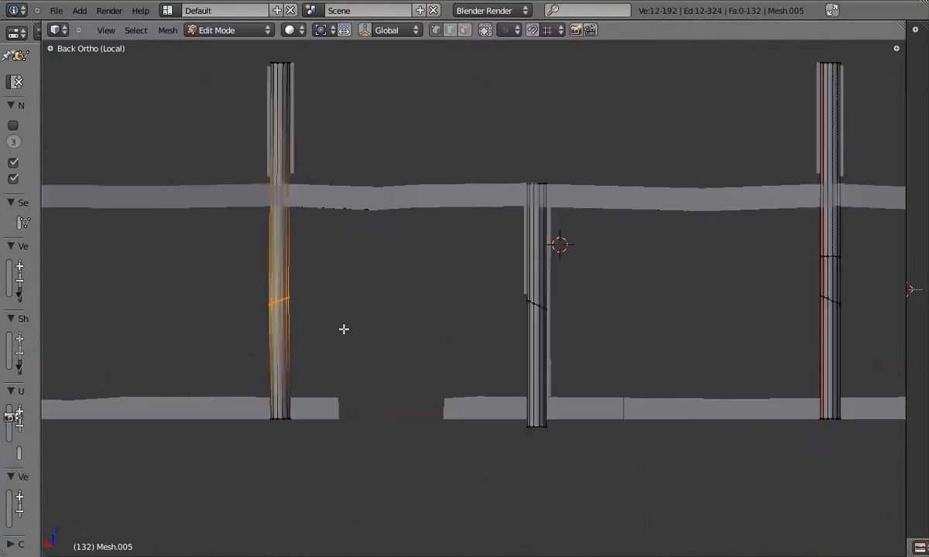
drag(343, 333, 318, 329)
key(KP_3)
key(g)
key(ctrl+KP_1)
- Select the cut loop around a post beyond the doorway gap and shift it to bend the post
scroll(554, 325, up, 2)
shift+middle_drag(553, 325, 154, 312)
key(a)
key(b)
drag(483, 251, 731, 516)
key(a)
scroll(491, 235, up, 1)
alt+right_click(570, 215)
key(g)
click(624, 237)
scroll(525, 417, down, 3)
- Rotate another cut loop of the posts and shift a group of post vertices in depth
alt+right_click(550, 352)
key(r)
scroll(555, 329, up, 3)
key(b)
drag(507, 272, 592, 311)
key(KP_3)
key(g)
key(Tab)
- Join all isolated beams, posts and boards into one object and return from local view to the full scene
key(KP_1)
key(ctrl+KP_1)
middle_drag(494, 334, 434, 353)
key(z)
key(z)
key(a)
middle_drag(474, 329, 493, 364)
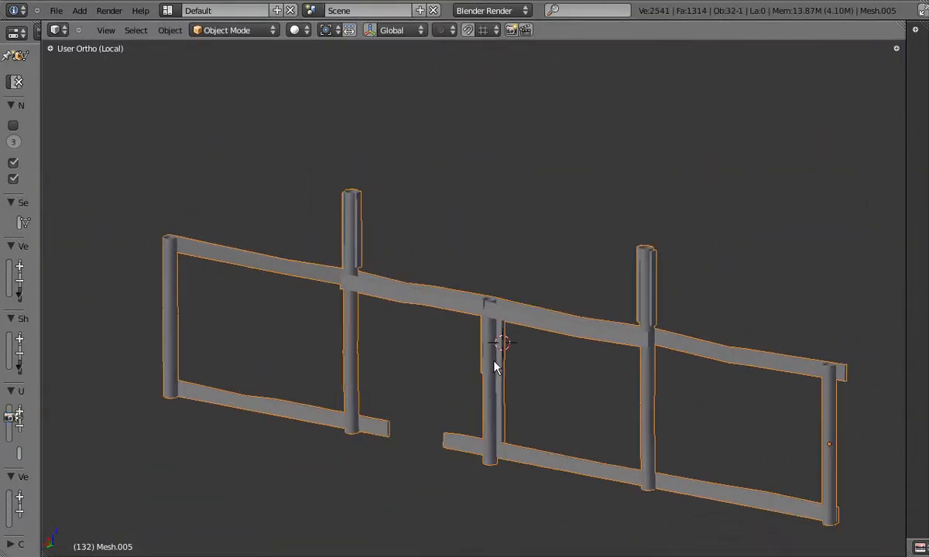
key(KP_Divide)
- Select the eight planks of the door frame in the building front
middle_drag(451, 326, 371, 278)
scroll(371, 278, up, 3)
key(a)
key(z)
right_click(372, 285)
key(b)
middle_drag(409, 419, 433, 435)
key(z)
key(z)
key(z)
key(g)
right_click(684, 493)
mouse_move(495, 403)
middle_down()
mouse_move(427, 365)
mouse_move(339, 354)
middle_up()
scroll(339, 354, down, 3)
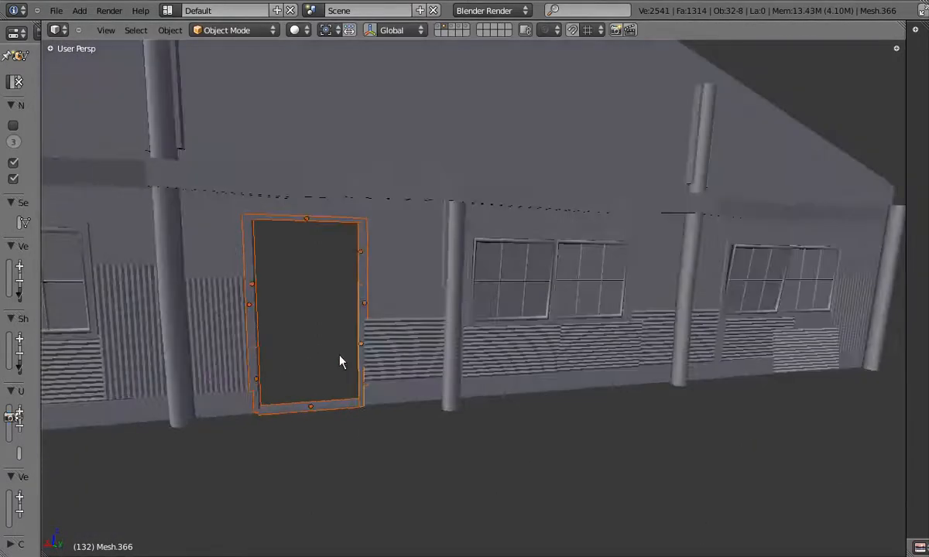
- Isolate the door frame planks in local view and make them single-user for Object & ObData
key(KP_Divide)
key(KP_1)
click(170, 30)
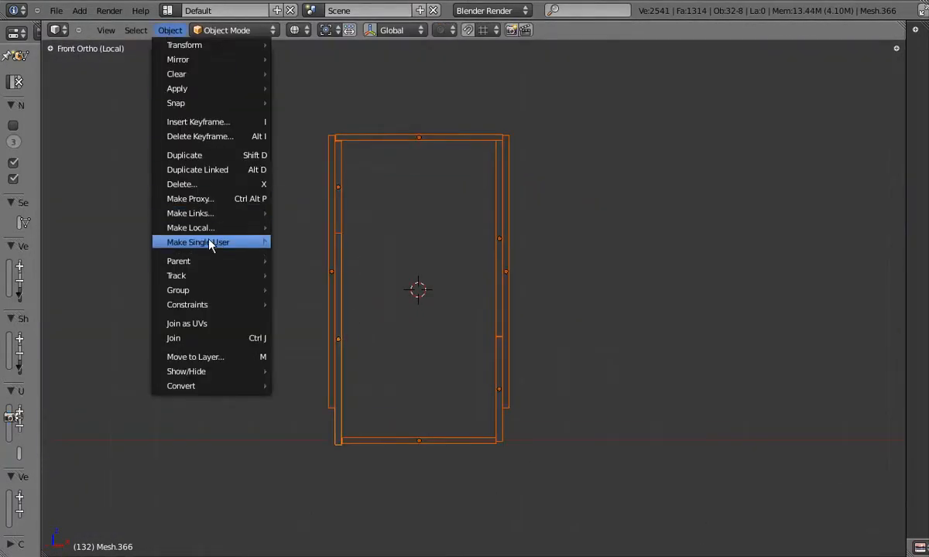
mouse_move(215, 242)
click(367, 257)
- Edit the lower inner plank on the door frame's left side, knife-cut it at three places and convert triangles to quads
scroll(368, 258, up, 1)
key(z)
right_click(337, 293)
middle_drag(337, 294, 365, 376)
key(Tab)
key(alt+j)
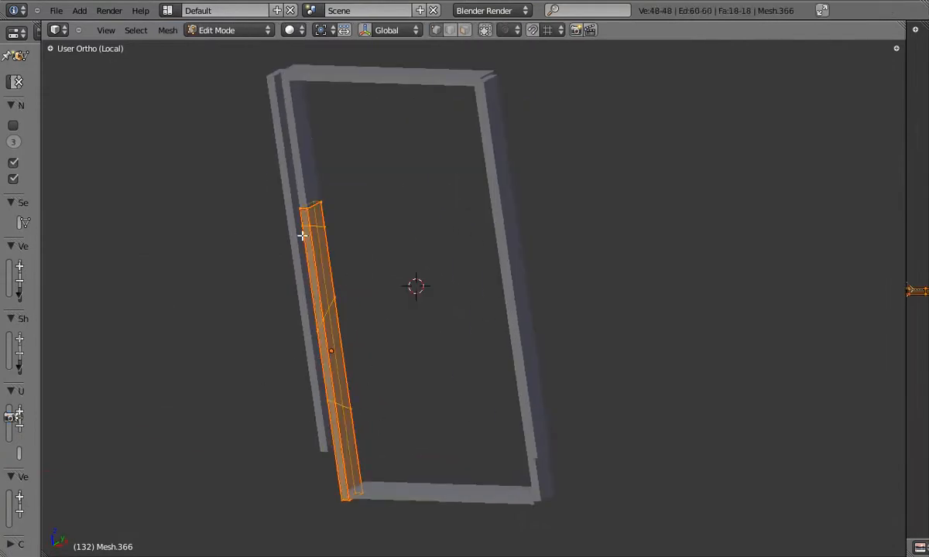
- Shift the vertices around the upper cuts of the left lower inner plank to bend it slightly
middle_drag(228, 234, 166, 226)
scroll(309, 232, up, 2)
drag(310, 164, 347, 232)
key(g)
key(b)
shift+middle_drag(365, 445, 311, 283)
drag(339, 337, 311, 293)
middle_drag(311, 293, 422, 314)
- Adjust the vertices at the upper end of the left lower inner plank from the back view and finish editing it
key(ctrl+KP_1)
middle_drag(769, 287, 520, 245)
key(Tab)
scroll(520, 245, down, 1)
key(Tab)
key(KP_1)
key(ctrl+KP_1)
key(b)
drag(579, 125, 694, 214)
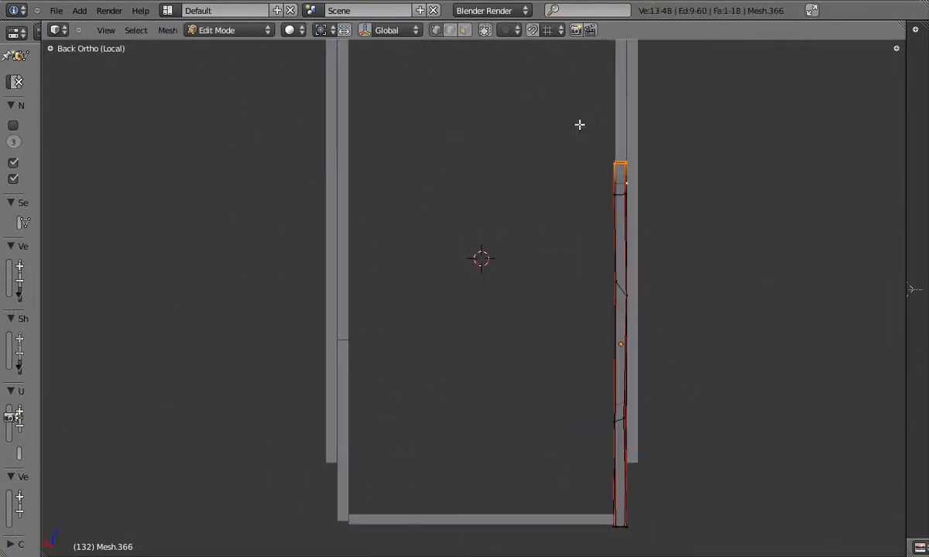
key(Tab)
- Edit the lower inner plank on the door frame's right side, knife-cut it at two places and shift the upper cut's vertices
shift+middle_drag(349, 330, 384, 370)
right_click(375, 310)
key(Tab)
key(a)
key(a)
key(ctrl+KP_1)
drag(353, 259, 421, 291)
key(g)
- Shift the lower cut and end vertices of the right lower inner plank from several angles and finish editing it
key(b)
drag(359, 367, 403, 404)
key(g)
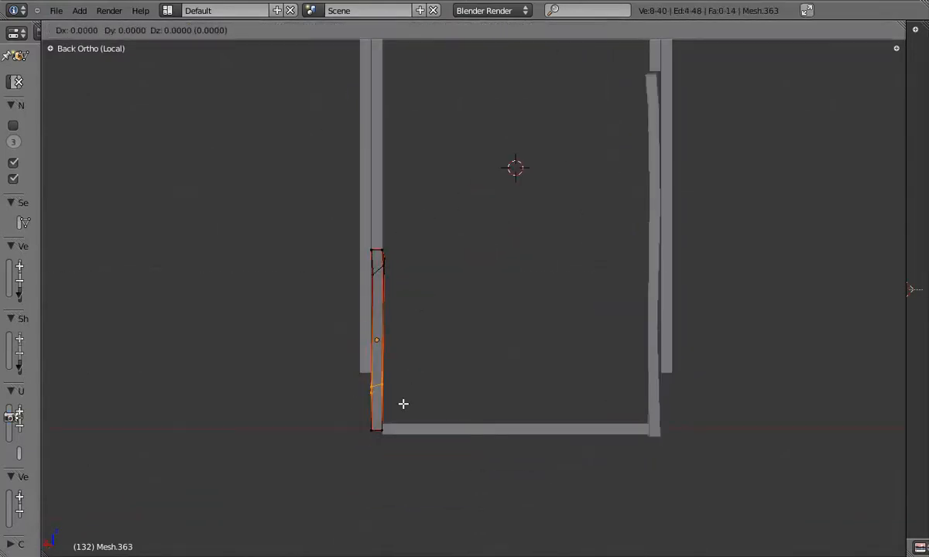
click(403, 404)
middle_drag(404, 404, 337, 420)
drag(356, 421, 387, 442)
middle_drag(388, 371, 366, 325)
drag(361, 248, 387, 267)
key(Tab)
- Select the door frame's bottom plank, enter its mesh editing and knife-cut it at four places
middle_drag(352, 272, 410, 266)
shift+middle_drag(652, 309, 516, 403)
right_click(514, 345)
key(Tab)
key(Tab)
right_click(458, 460)
middle_drag(458, 459, 459, 410)
key(Tab)
key(a)
key(a)
- Shift the bottom plank's edge vertices at its cuts and rotate the cuts near one end
middle_drag(400, 414, 402, 433)
key(a)
key(b)
drag(357, 402, 433, 427)
drag(506, 387, 542, 412)
drag(396, 368, 422, 387)
middle_drag(457, 372, 473, 396)
drag(499, 352, 542, 373)
key(r)
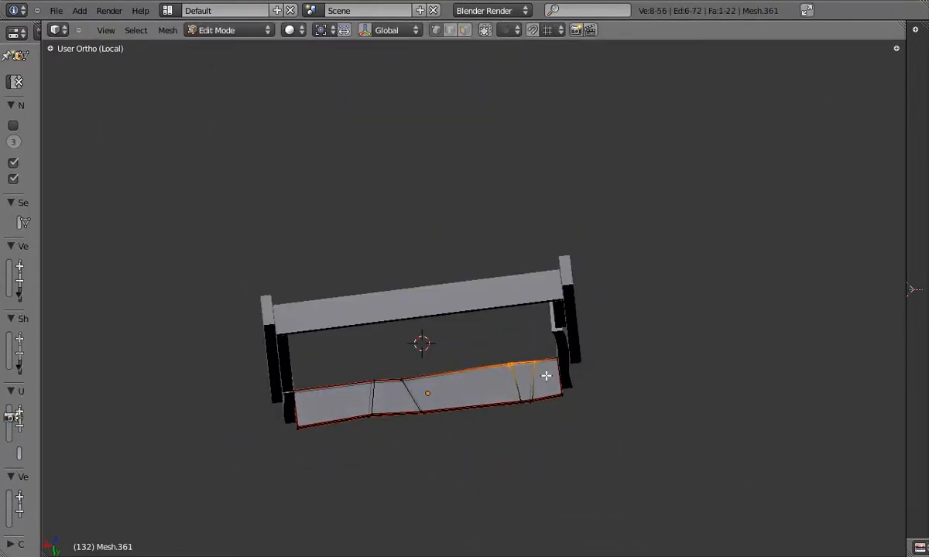
click(545, 376)
- Make another knife cut near one end of the bottom plank and adjust the vertices there
middle_drag(545, 376, 363, 425)
scroll(363, 425, up, 2)
key(a)
key(a)
key(k)
drag(342, 425, 342, 399)
right_click(338, 405)
key(Tab)
- Move more vertices of the bottom plank to make it slightly wavy and return to object mode
mouse_move(357, 417)
middle_down()
mouse_move(388, 367)
mouse_move(397, 410)
mouse_move(457, 376)
mouse_move(410, 340)
mouse_move(431, 333)
middle_up()
scroll(388, 367, up, 3)
key(Tab)
key(Tab)
scroll(449, 399, down, 4)
scroll(430, 353, up, 4)
key(Tab)
key(g)
click(429, 361)
key(g)
key(Tab)
scroll(428, 336, down, 4)
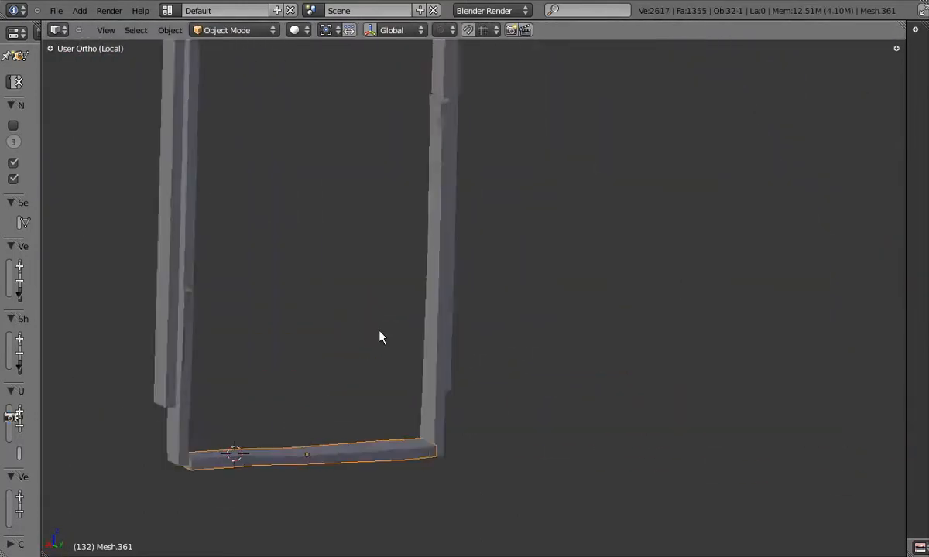
- Edit the left side's upper inner plank, knife-cut it at two places and move the vertices along its upper edge
right_click(465, 230)
key(Tab)
key(a)
key(k)
drag(424, 180, 541, 123)
key(a)
middle_drag(541, 123, 483, 126)
right_click(483, 126)
key(g)
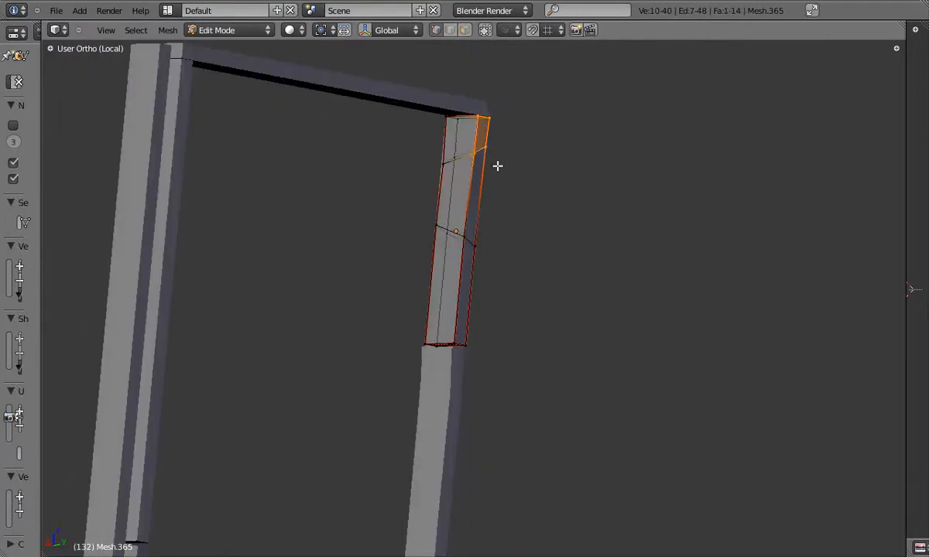
click(495, 165)
- Shift further vertices of the left upper inner plank and finish editing it
middle_drag(495, 166, 471, 309)
right_click(468, 334)
key(Tab)
scroll(441, 300, up, 2)
key(Tab)
key(Tab)
scroll(500, 277, down, 3)
middle_drag(500, 276, 452, 254)
- Edit the door frame's top plank, knife-cut it at three places and bend its middle section downwards
right_click(363, 147)
key(Tab)
key(ctrl+KP_1)
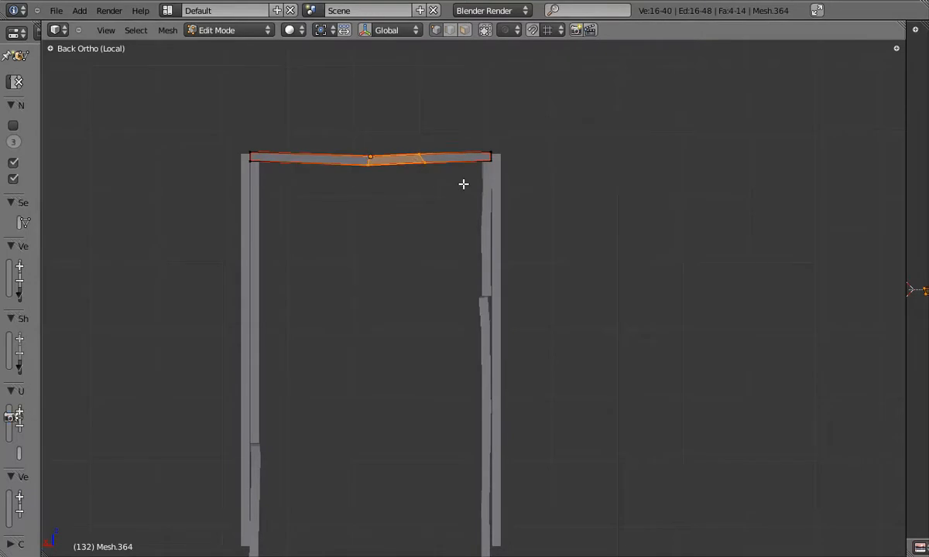
scroll(342, 155, up, 3)
key(a)
key(a)
key(k)
drag(332, 189, 353, 130)
- Rotate and shift the top plank's cut vertices from the top view and other angles, and finish editing it
key(KP_7)
key(a)
key(b)
drag(534, 267, 667, 374)
key(r)
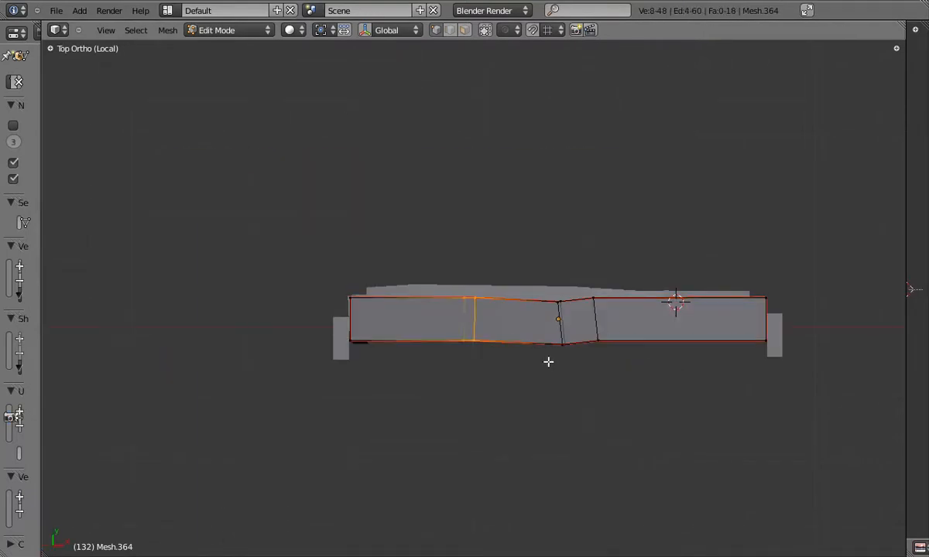
middle_drag(548, 362, 545, 177)
right_click(604, 168)
middle_drag(604, 168, 346, 339)
key(Tab)
key(Tab)
click(202, 237)
key(Tab)
scroll(204, 236, down, 2)
- Edit the right side's upper inner plank, knife-cut it at four places and move the edge vertices near its upper end
right_click(317, 332)
key(Tab)
right_click(293, 123)
middle_drag(294, 122, 297, 127)
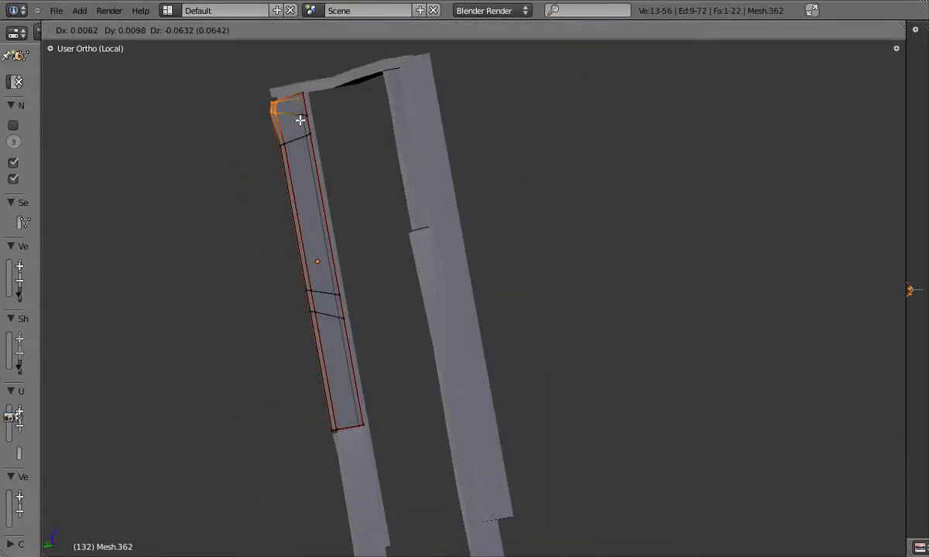
click(286, 121)
- Move the section between the two lower cuts of the right upper inner plank sideways
key(Tab)
key(Tab)
right_click(328, 311)
key(ctrl+KP_1)
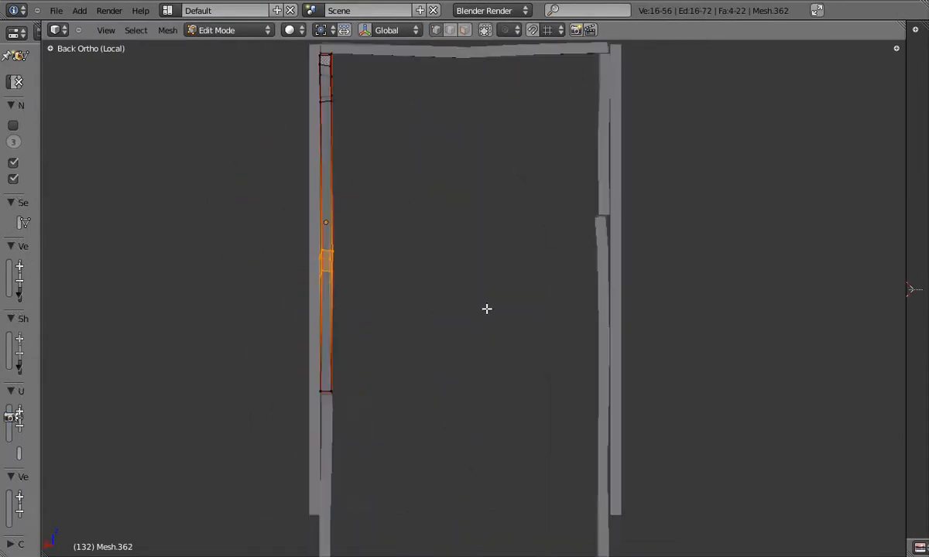
key(g)
key(Tab)
- Edit the right side's long outer plank, knife-cut it at four places and rotate and shift its cut sections
scroll(310, 275, down, 3)
scroll(321, 276, up, 1)
right_click(309, 295)
key(Tab)
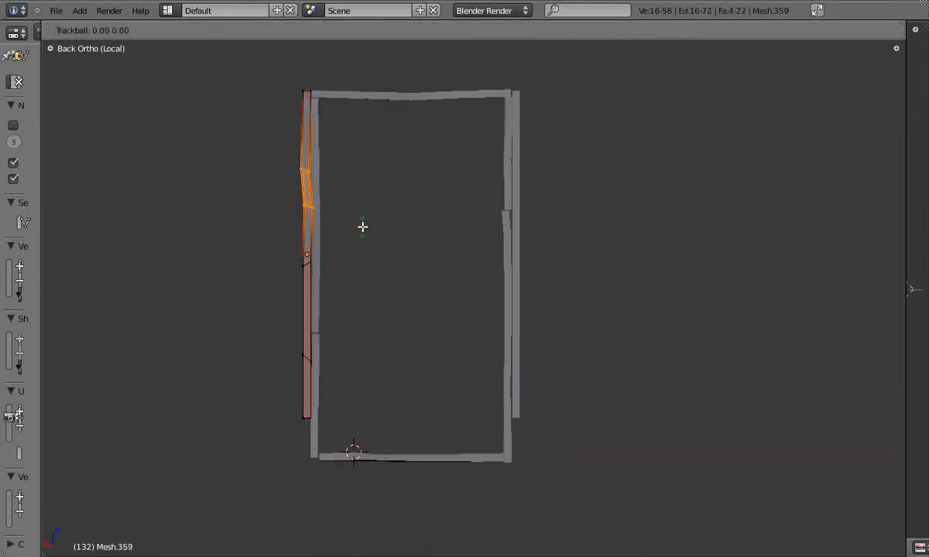
key(b)
drag(293, 254, 322, 277)
middle_drag(313, 268, 476, 262)
key(s)
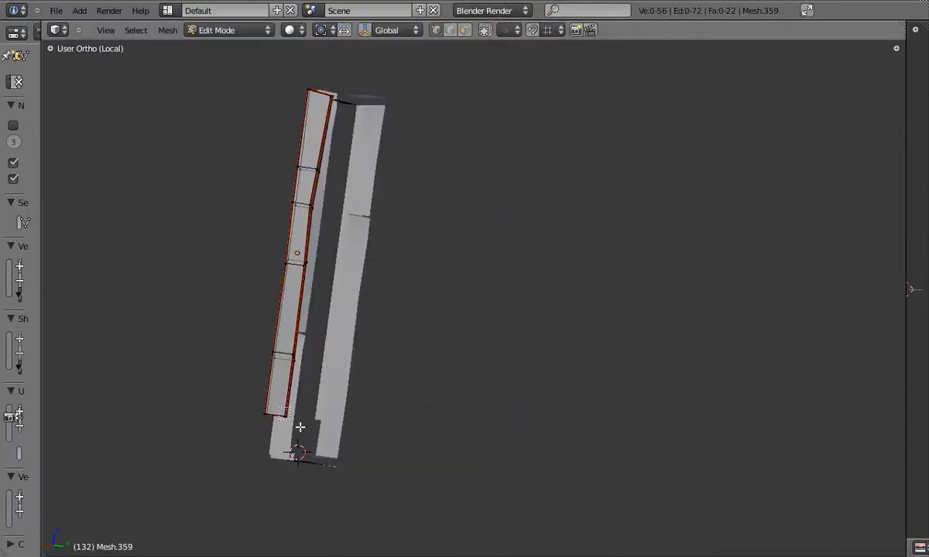
key(Escape)
key(Tab)
- Edit the left side's long outer plank from the back view and knife-cut through it at four places
key(ctrl+KP_1)
right_click(460, 263)
key(Tab)
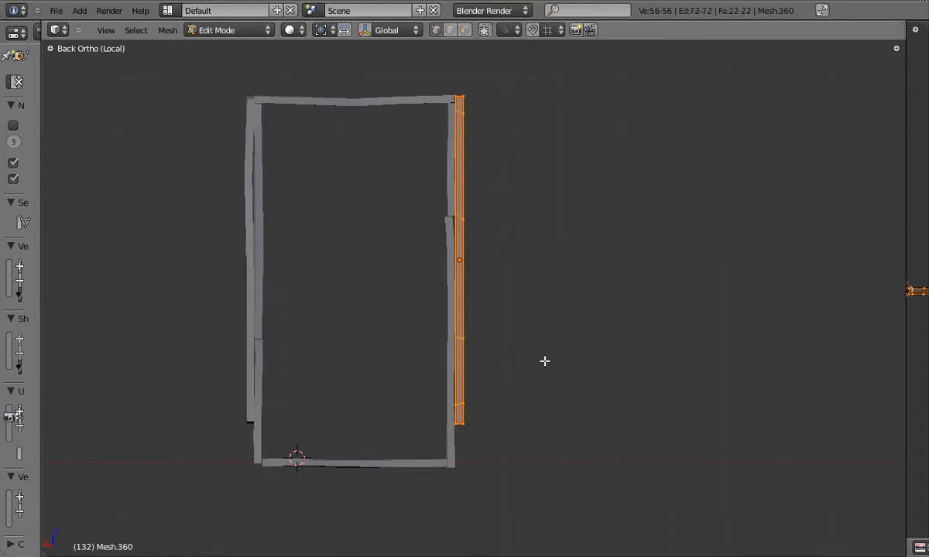
key(k)
key(z)
click(443, 335)
click(476, 340)
key(Return)
- Shift the left outer plank's cut vertices from the back and side, adjust its upper end, and finish editing it
key(b)
drag(396, 391, 509, 411)
click(494, 449)
key(b)
drag(426, 198, 489, 238)
middle_drag(298, 283, 430, 284)
key(b)
drag(426, 249, 452, 278)
key(g)
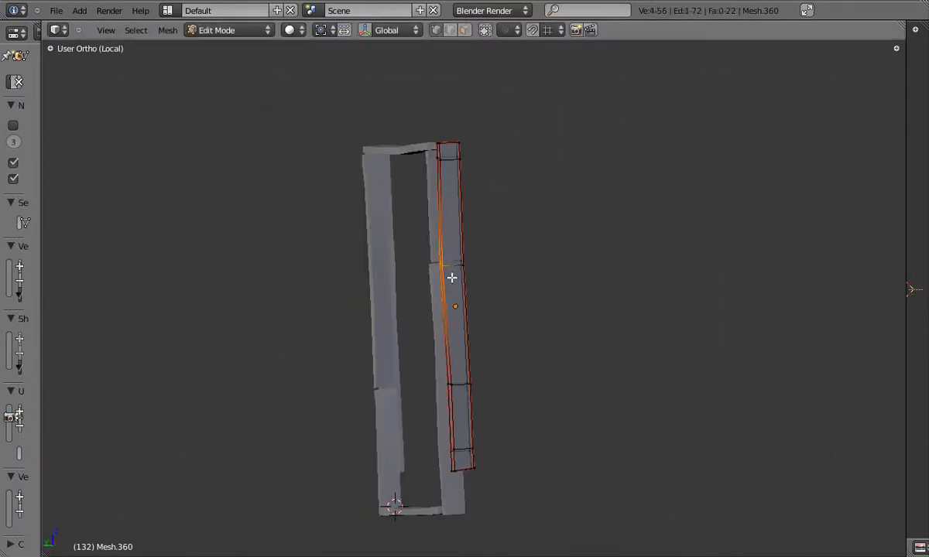
key(g)
middle_drag(449, 155, 470, 326)
click(465, 159)
key(Tab)
- Deselect the planks and return from local view to the full building scene in solid shading
key(a)
key(KP_Divide)
key(Tab)
key(z)
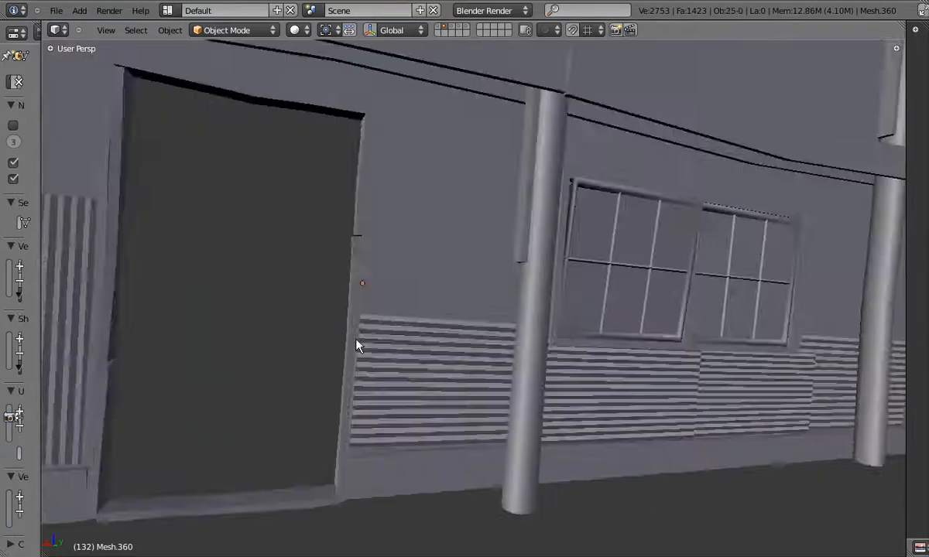
- Deselect everything on the building front and show only the layer that holds the roof framing
middle_drag(357, 342, 415, 367)
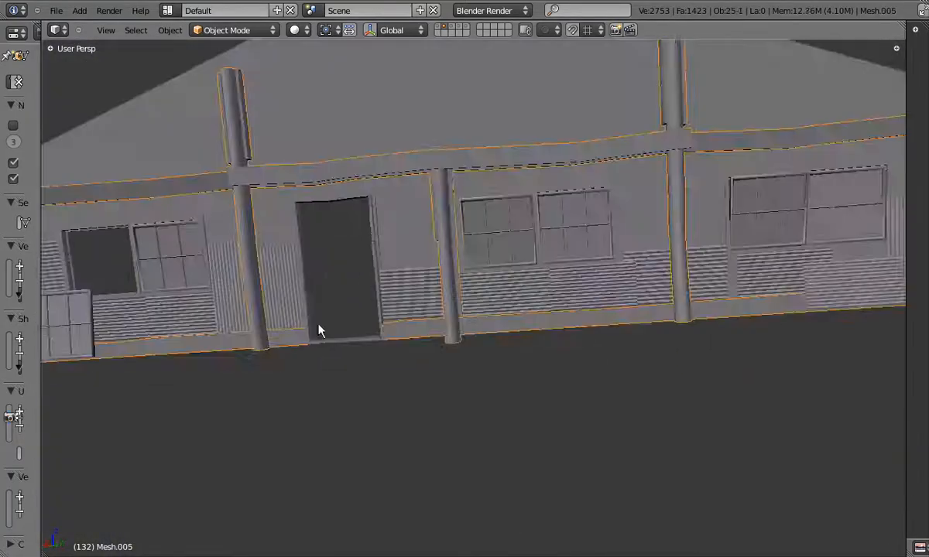
key(a)
middle_drag(318, 323, 341, 256)
shift+click(451, 28)
shift+click(458, 27)
scroll(465, 178, down, 3)
middle_drag(457, 155, 591, 234)
scroll(540, 277, up, 4)
key(1)
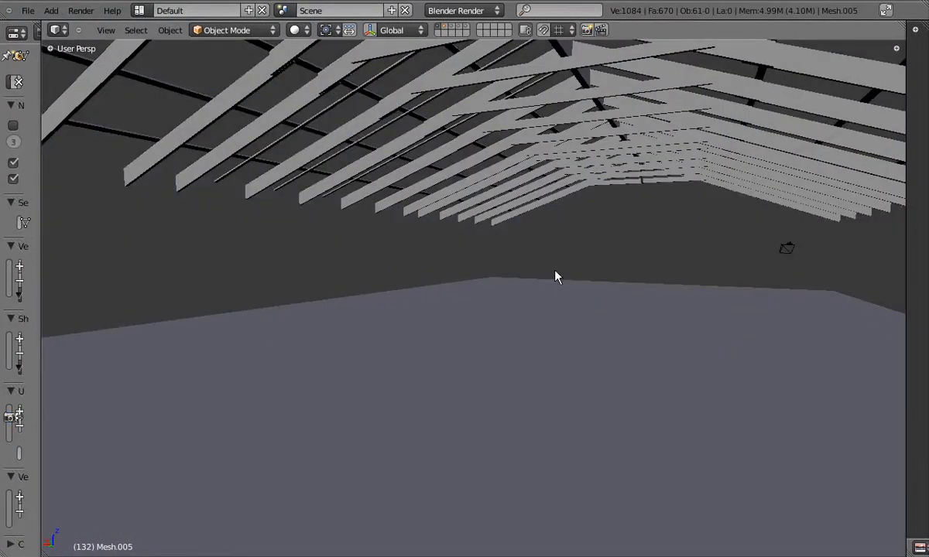
- Display the roof framing in wireframe and inspect it from the top and front
key(KP_1)
key(KP_7)
key(z)
scroll(321, 354, up, 3)
scroll(320, 358, down, 2)
key(KP_1)
scroll(342, 159, up, 1)
key(b)
key(g)
right_click(314, 208)
key(a)
key(b)
drag(305, 171, 316, 192)
key(g)
right_click(332, 204)
- Isolate the roof trusses in local view and open one of the end trusses for mesh editing
key(KP_7)
scroll(332, 204, down, 3)
shift+middle_drag(390, 230, 406, 362)
scroll(406, 301, down, 2)
shift+middle_drag(411, 245, 403, 277)
key(KP_7)
key(KP_Divide)
scroll(453, 484, up, 13)
right_click(407, 400)
key(Tab)
middle_drag(407, 400, 444, 221)
- Select the end faces of the truss's outer lower rafter in solid shading, extend to the linked plank and hide it
key(a)
key(b)
drag(571, 424, 620, 489)
right_click(497, 333)
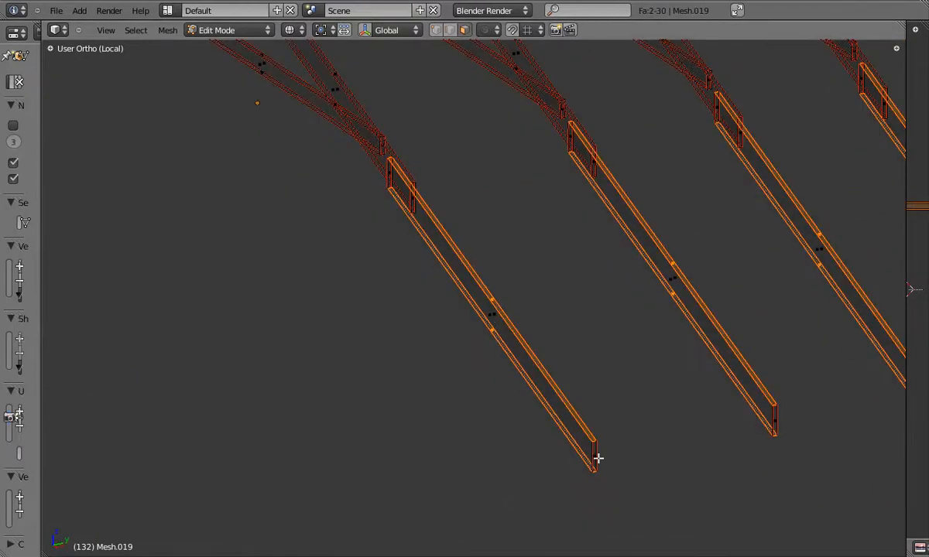
right_click(498, 334)
scroll(497, 337, up, 3)
shift+right_click(495, 322)
key(z)
middle_drag(495, 322, 436, 292)
right_click(583, 440)
shift+right_drag(317, 155, 288, 165)
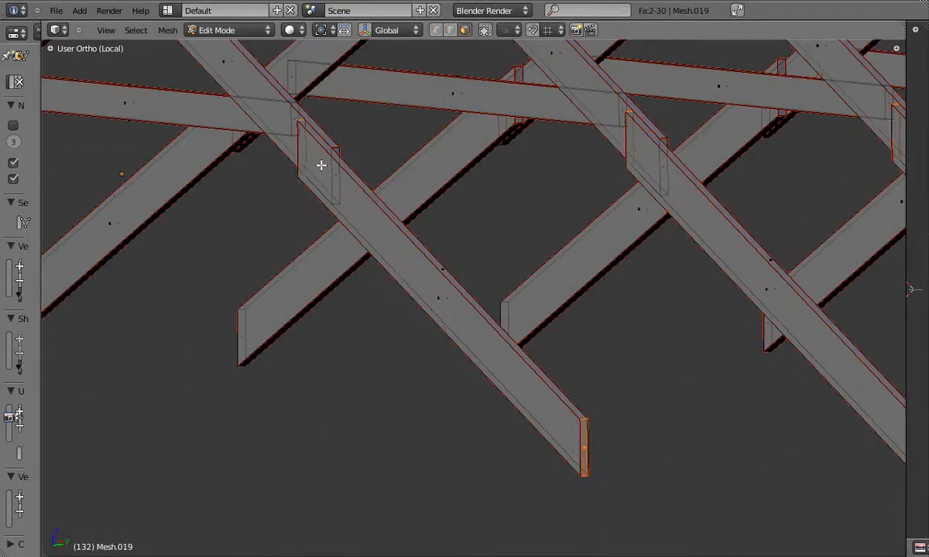
right_click(289, 168)
shift+middle_drag(438, 279, 487, 330)
key(l)
key(h)
- Hide side and end faces on the neighbouring planks of the same truss
shift+middle_drag(390, 229, 503, 384)
right_click(383, 267)
middle_drag(385, 267, 399, 267)
key(h)
right_click(500, 377)
shift+right_drag(280, 157, 295, 159)
key(h)
right_click(391, 240)
shift+right_click(387, 291)
key(h)
middle_drag(386, 290, 421, 296)
- Hide the opposite upper rafter's side and end faces and the large side face of the lower rafter beside it
right_click(267, 242)
shift+middle_drag(257, 250, 350, 244)
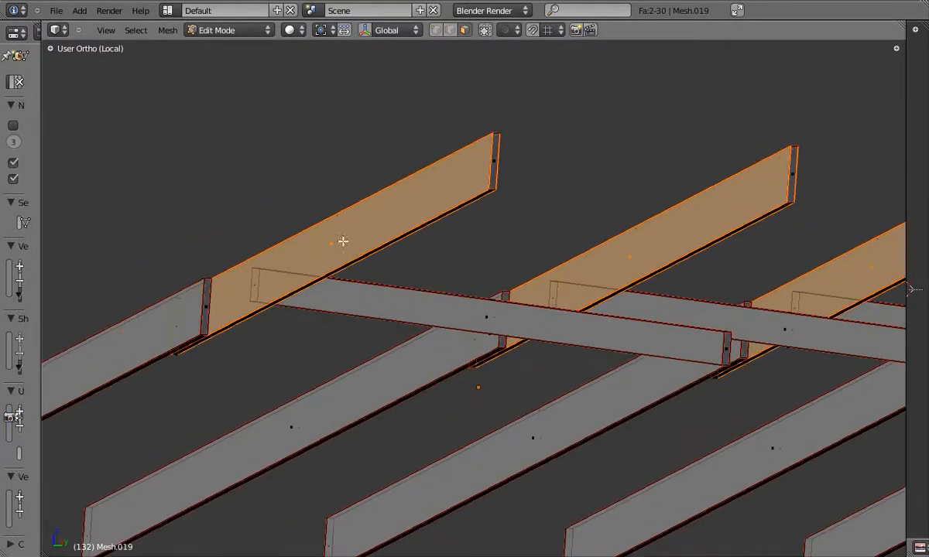
key(h)
right_click(503, 161)
key(h)
shift+middle_drag(198, 318, 415, 231)
right_click(226, 328)
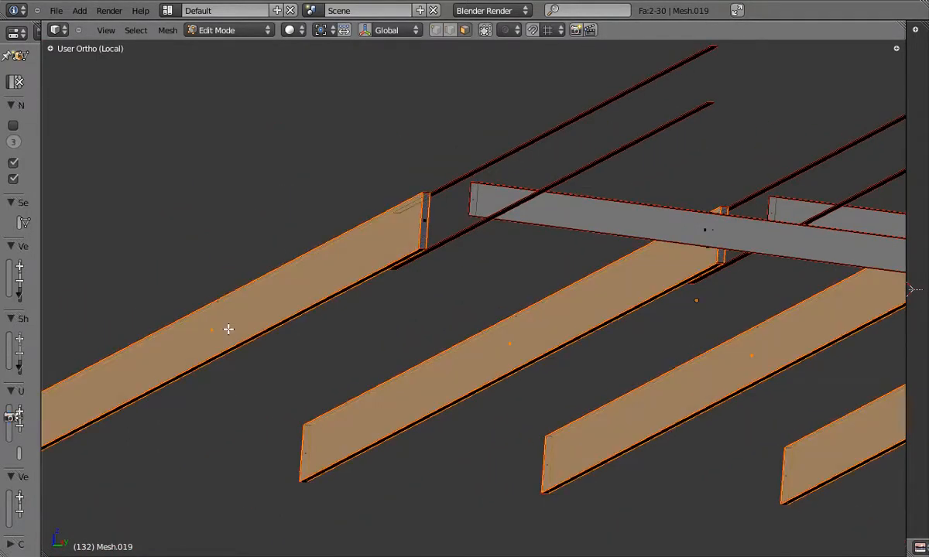
key(h)
- Continue hiding the truss's remaining visible plank faces
shift+middle_drag(228, 327, 443, 225)
shift+right_click(220, 334)
scroll(219, 333, down, 2)
shift+middle_drag(689, 159, 385, 244)
shift+middle_drag(472, 269, 385, 277)
key(g)
scroll(394, 281, up, 4)
right_click(450, 281)
key(h)
scroll(246, 207, down, 3)
right_click(94, 186)
- Reveal all hidden truss faces and set their shading to Smooth
key(alt+h)
scroll(285, 193, down, 3)
click(49, 48)
scroll(116, 340, down, 5)
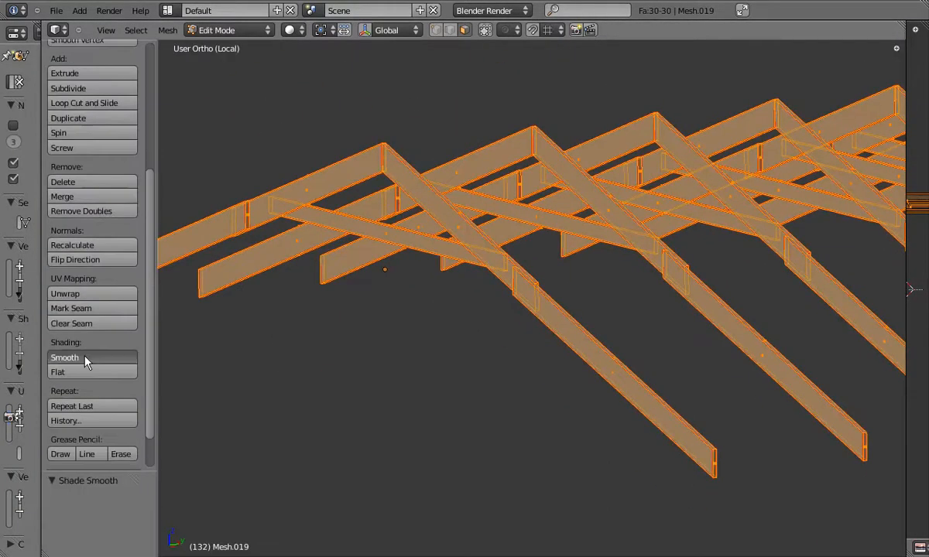
key(t)
- Finish editing, select all roof trusses from the top view, and make them single-user for Object & ObData
key(Tab)
scroll(331, 296, down, 4)
key(KP_7)
scroll(364, 367, up, 1)
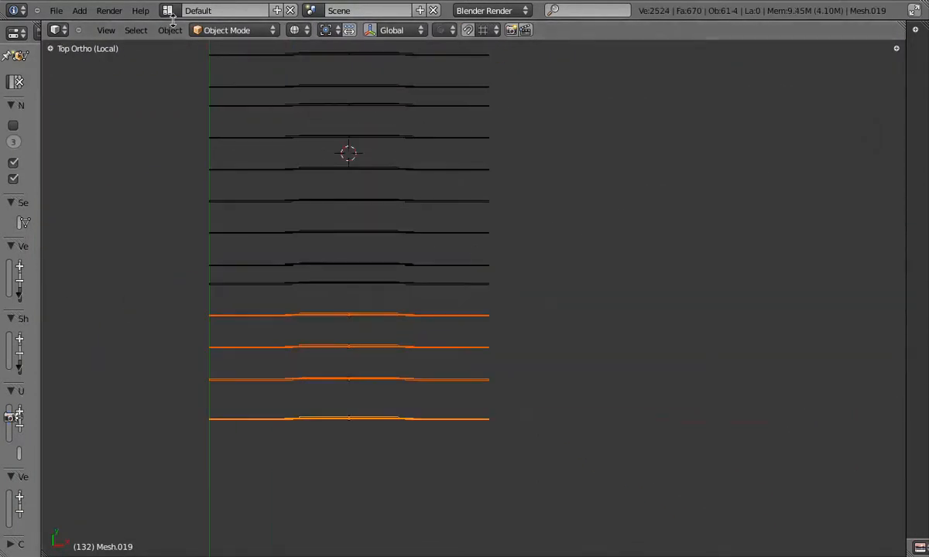
click(169, 33)
scroll(601, 288, down, 3)
shift+middle_drag(493, 152, 468, 239)
key(b)
drag(409, 83, 503, 410)
click(170, 30)
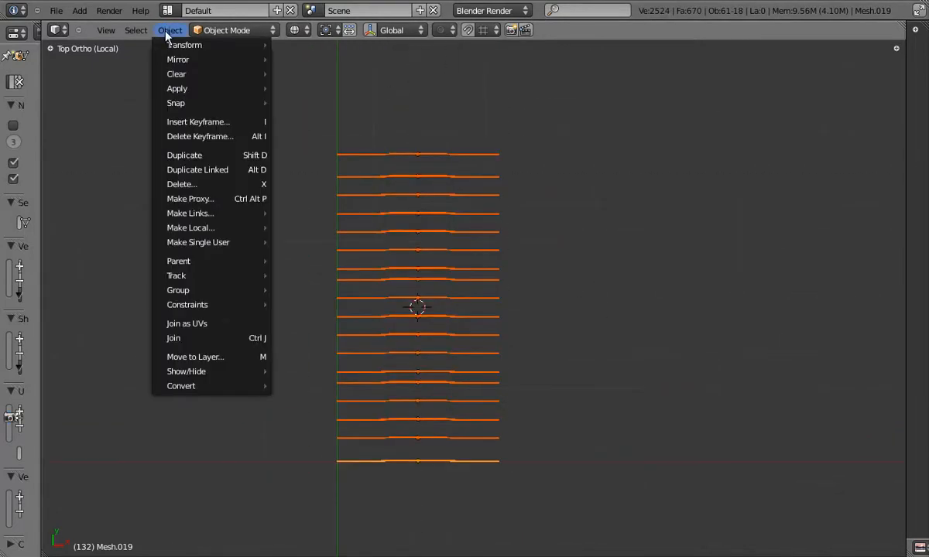
mouse_move(217, 243)
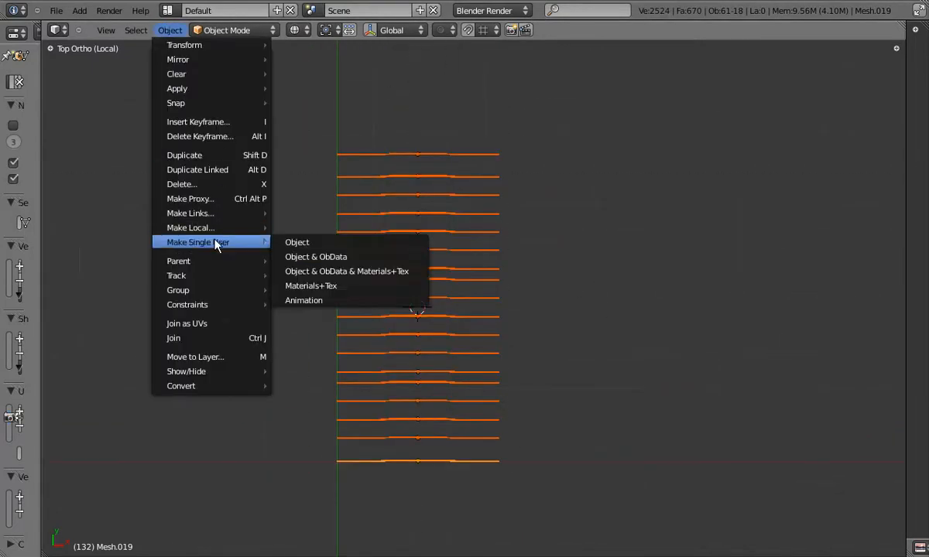
click(358, 256)
click(358, 257)
- Join the four foremost roof trusses into one mesh and knife-cut across their rafters and collar beams
shift+middle_drag(479, 367, 473, 297)
scroll(461, 333, up, 2)
right_click(437, 329)
key(b)
drag(437, 331, 469, 422)
scroll(434, 352, up, 2)
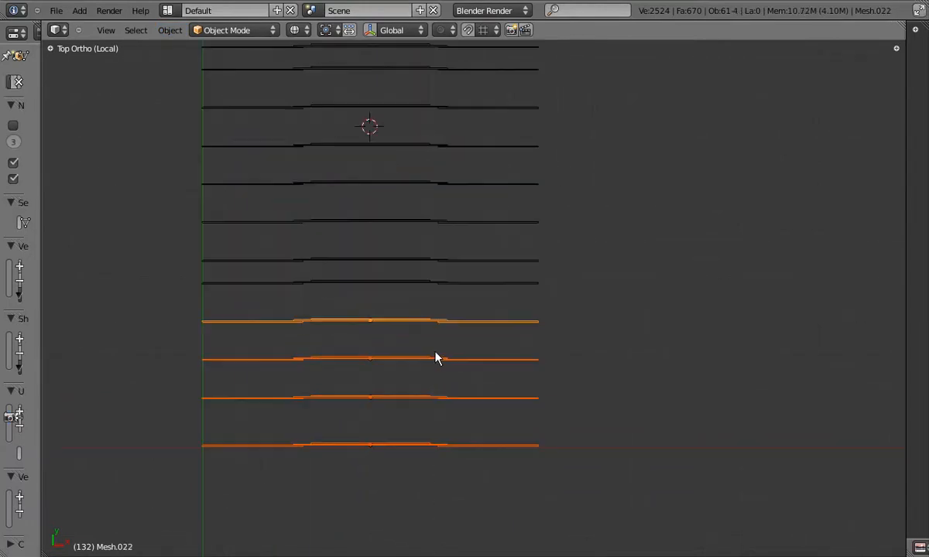
scroll(436, 359, up, 1)
key(Tab)
middle_drag(334, 315, 437, 252)
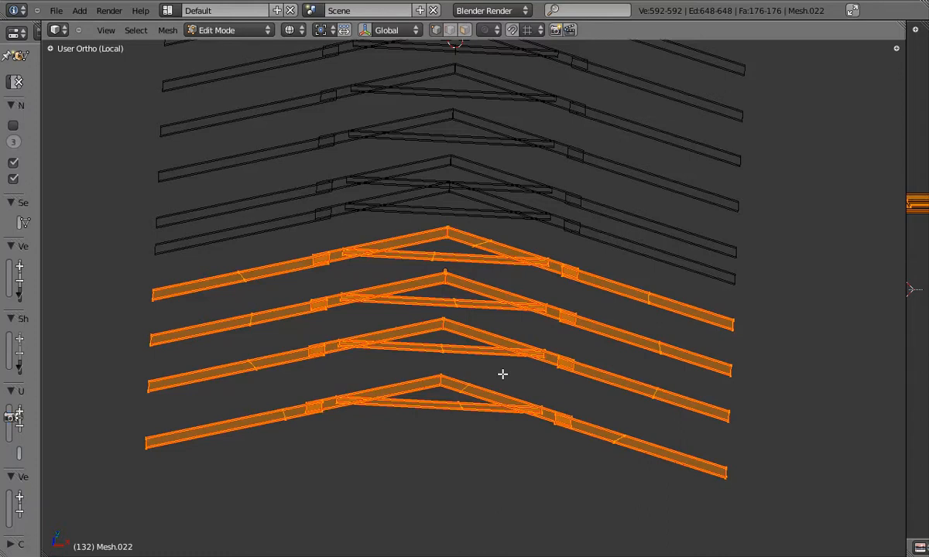
- Shift cut vertices just right of the ridge line vertically on the trusses' collar beams, working in front view
key(KP_1)
scroll(430, 217, up, 4)
key(a)
right_click(410, 241)
key(g)
key(z)
click(460, 285)
key(a)
key(g)
key(z)
click(398, 275)
- Shift the collar beams' cut vertices below the ridge vertically and move those left of it
key(a)
key(b)
drag(344, 217, 367, 265)
key(g)
key(z)
click(368, 260)
key(a)
key(g)
click(327, 284)
- Move the upper right rafters' cut vertices by about -0.11 in X and -0.21 in Z
key(a)
scroll(431, 224, down, 2)
key(b)
drag(414, 159, 499, 217)
key(g)
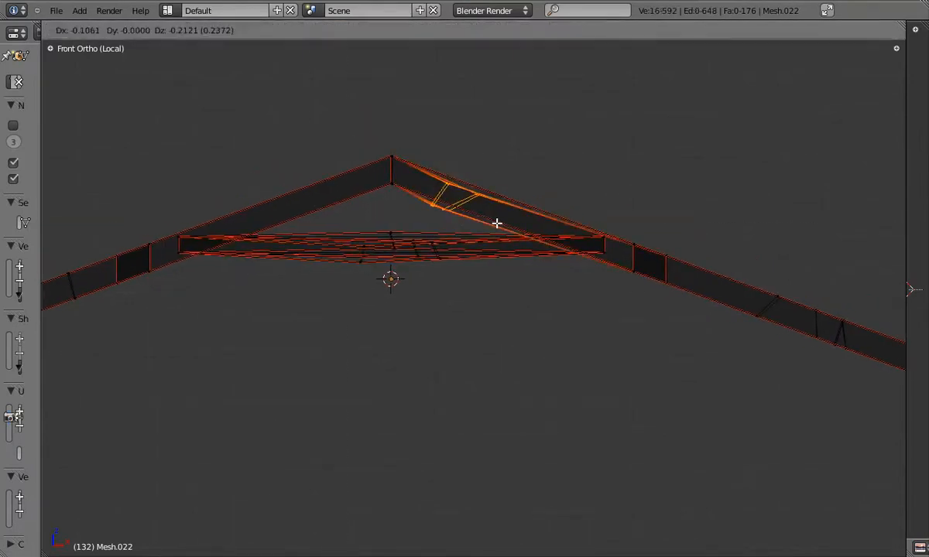
click(497, 223)
- Shift two groups of cut vertices on the trusses' lower left rafters, moving the first group only vertically
key(a)
key(b)
drag(196, 207, 256, 271)
shift+middle_drag(193, 280, 414, 249)
key(g)
key(z)
click(477, 267)
key(a)
key(b)
drag(267, 247, 307, 295)
key(g)
click(295, 296)
- Select the cut vertices along the trusses' lower right rafters and shift them to bend the planks
key(Tab)
scroll(378, 244, down, 2)
key(Tab)
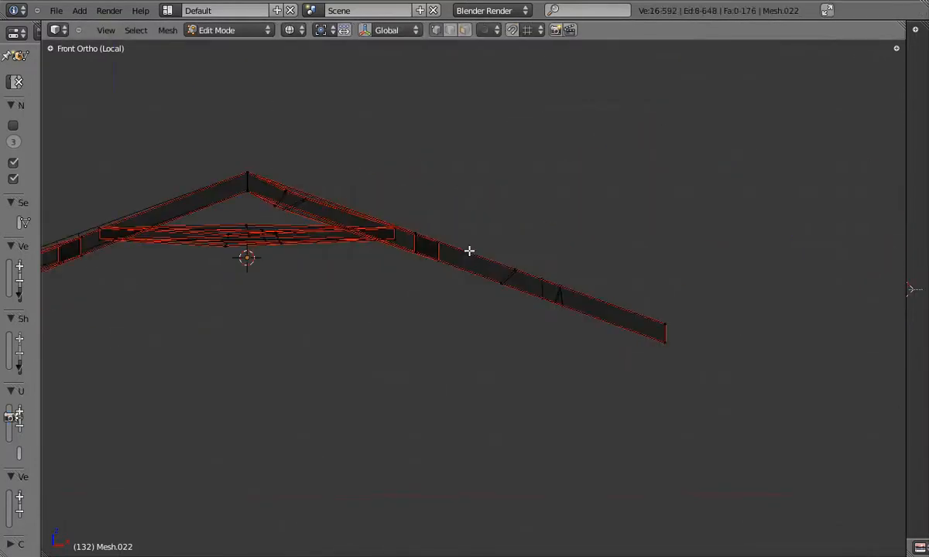
key(a)
scroll(469, 251, up, 1)
key(b)
drag(550, 266, 560, 318)
middle_drag(452, 254, 601, 279)
- Raise the cut vertices nearest the ridge on an upper right rafter, moving them only vertically
drag(331, 204, 332, 203)
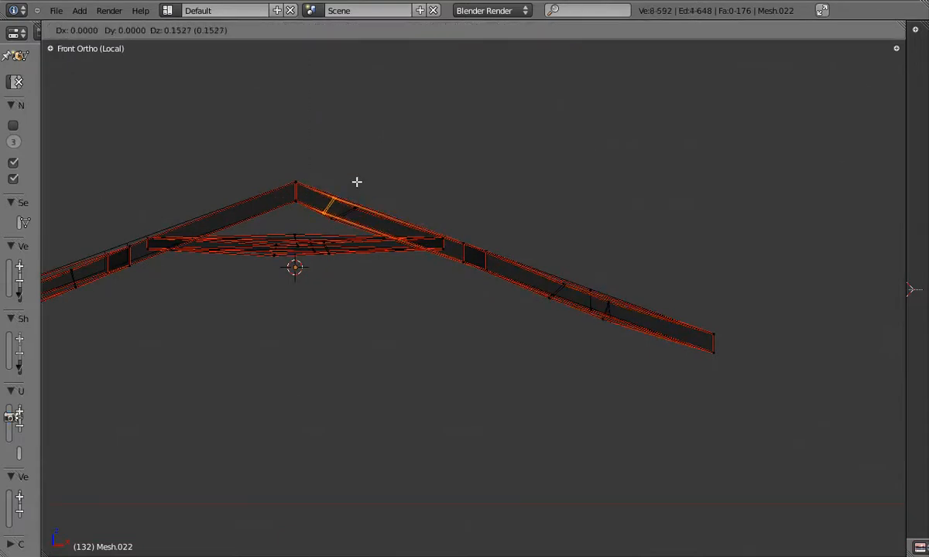
key(Tab)
scroll(460, 221, down, 2)
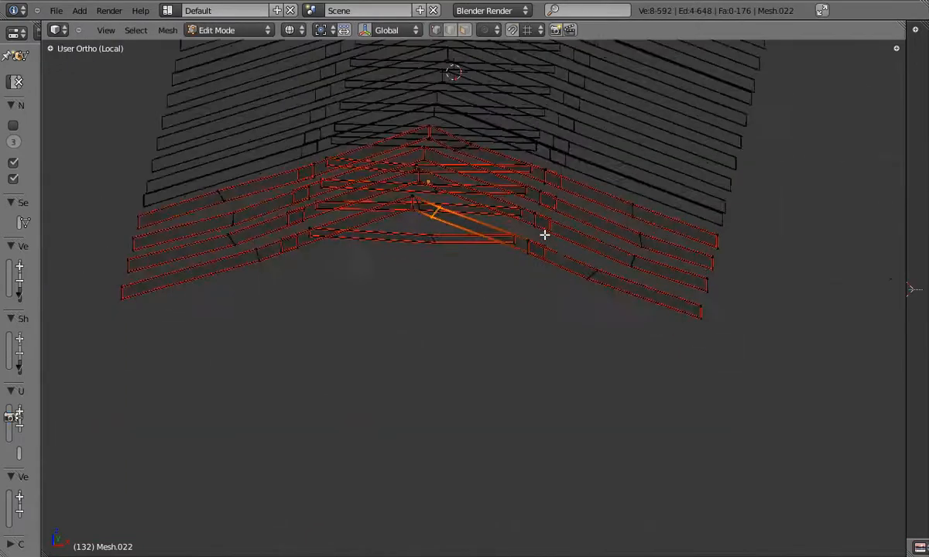
- Shift the front truss's upper right rafter cut near the ridge, and select overlapping rafter-end vertices on the trusses' left side
middle_drag(483, 286, 513, 280)
scroll(543, 208, up, 2)
key(g)
click(531, 135)
middle_drag(531, 135, 380, 119)
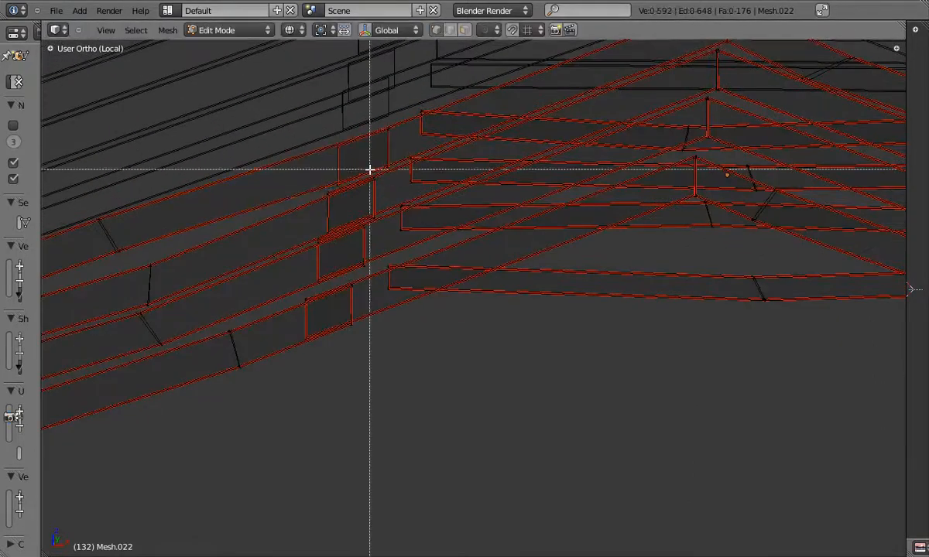
drag(312, 231, 325, 251)
key(b)
middle_drag(325, 250, 295, 318)
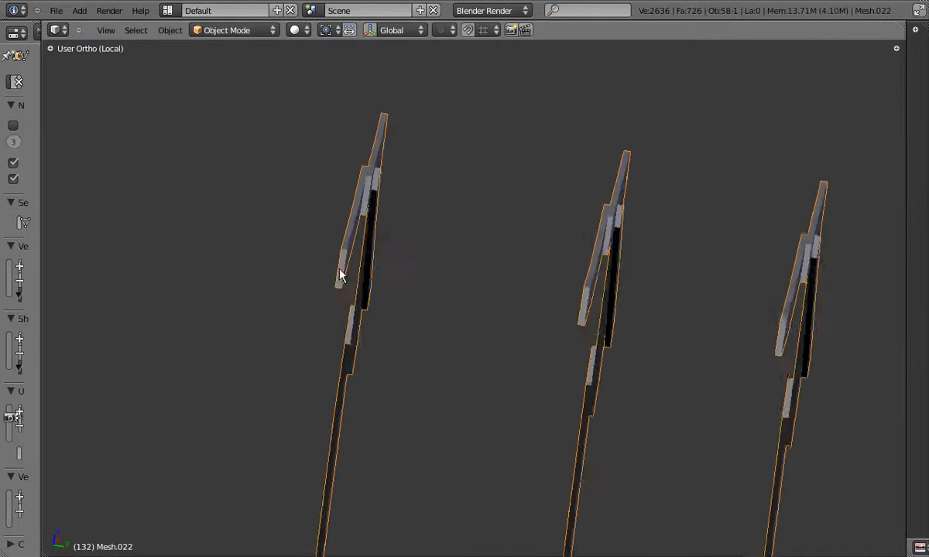
- Adjust vertices along the front truss's right rafter from above, and move the left end vertices of a collar tie
middle_drag(338, 276, 368, 304)
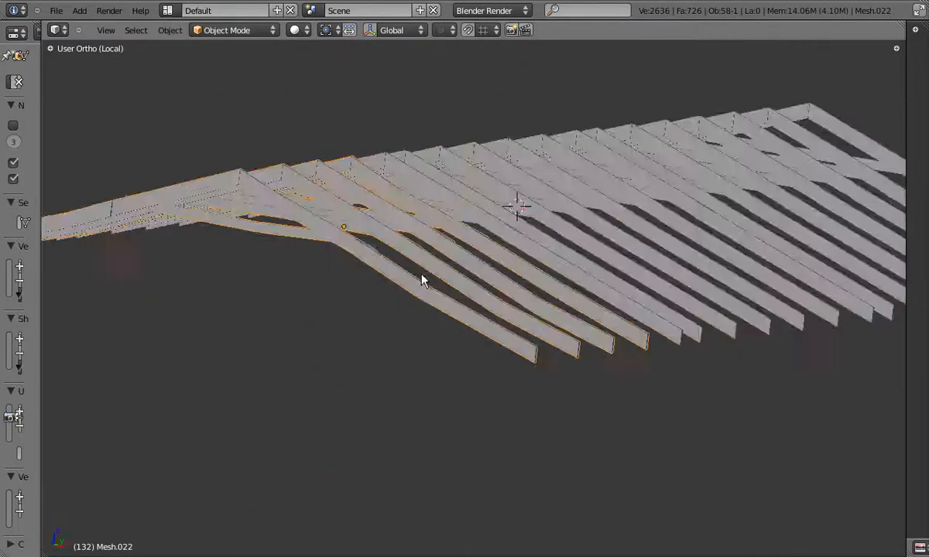
middle_drag(425, 275, 404, 229)
key(KP_1)
key(Tab)
key(b)
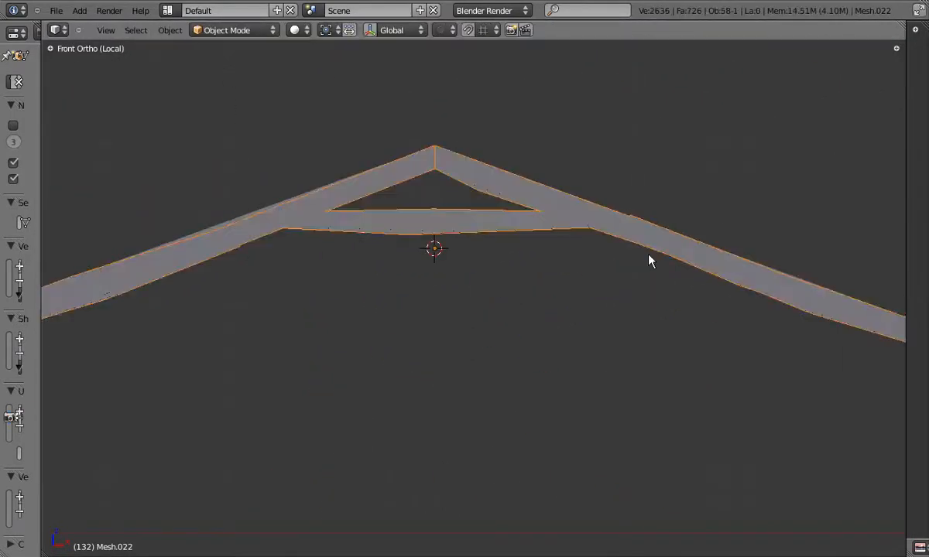
key(KP_7)
key(Tab)
key(b)
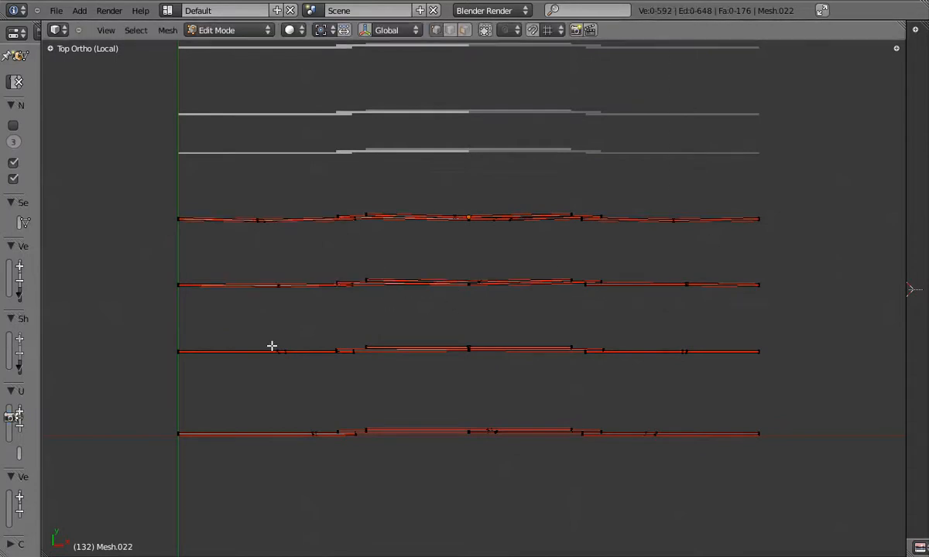
click(621, 445)
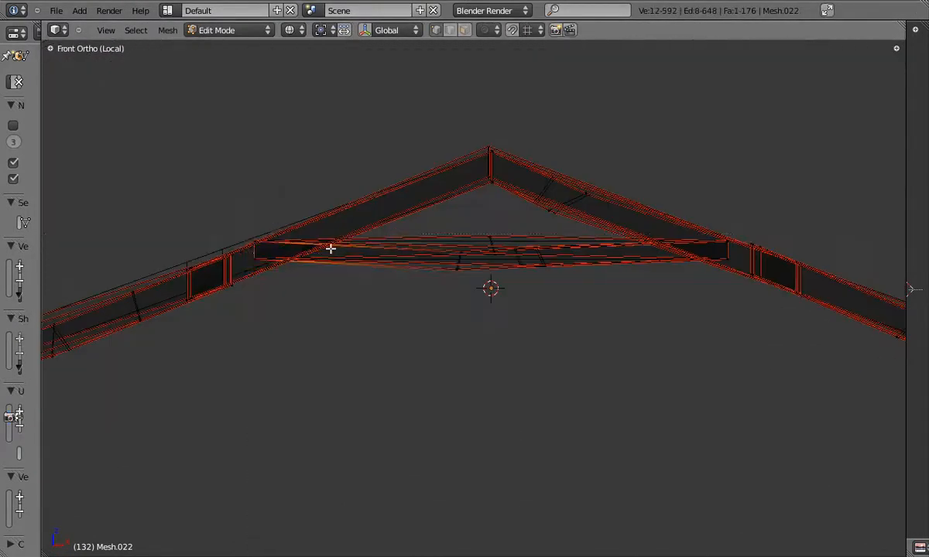
key(g)
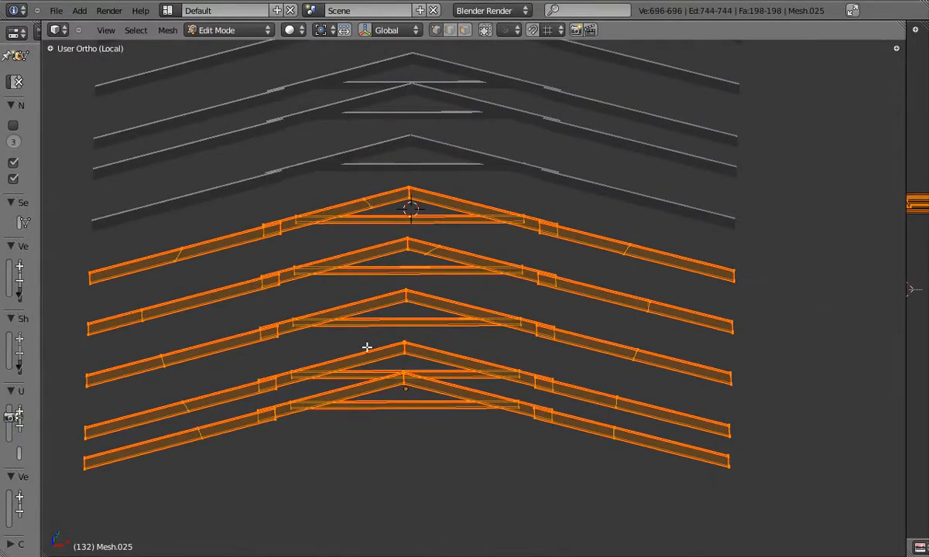
- Slide the right end of the second truss's collar tie along the X axis
key(a)
key(b)
drag(510, 360, 525, 386)
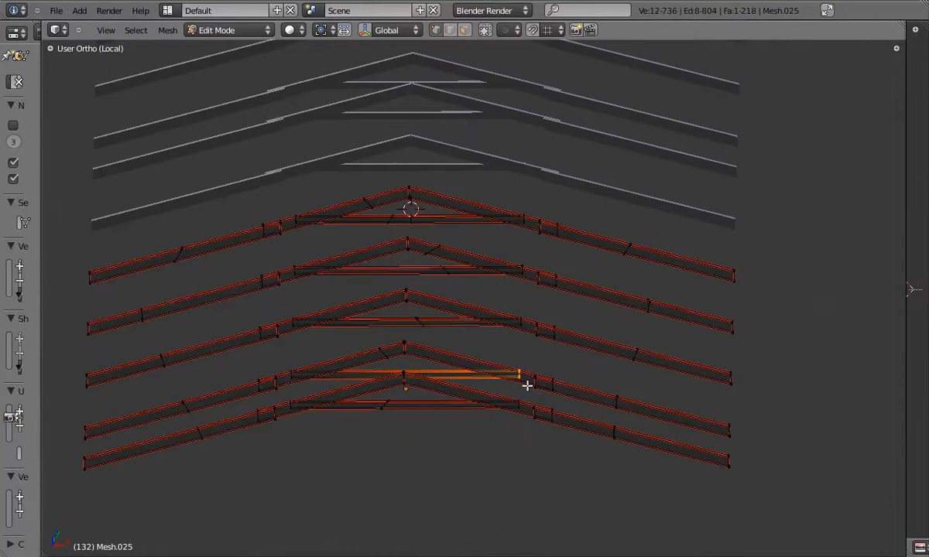
key(g)
key(x)
click(538, 386)
- Slide the left end of the fourth truss's collar tie inward along the X axis
key(a)
key(b)
key(a)
key(b)
drag(285, 260, 308, 280)
key(g)
key(x)
click(313, 281)
- Slide the left collar tie ends of the second and third trusses, and the fourth truss's right rafter overlap, along the X axis
key(a)
key(b)
drag(288, 313, 307, 384)
key(g)
key(x)
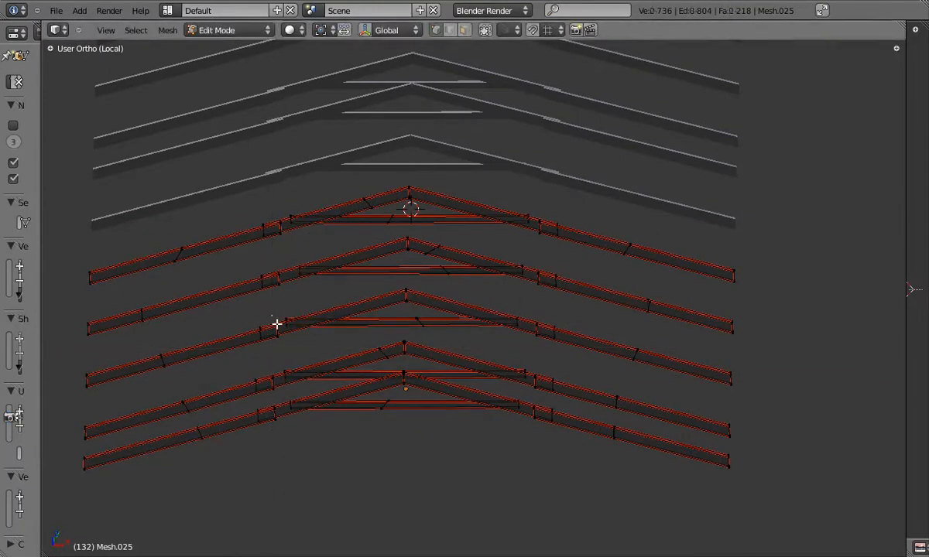
key(a)
key(b)
drag(546, 264, 571, 300)
key(g)
key(x)
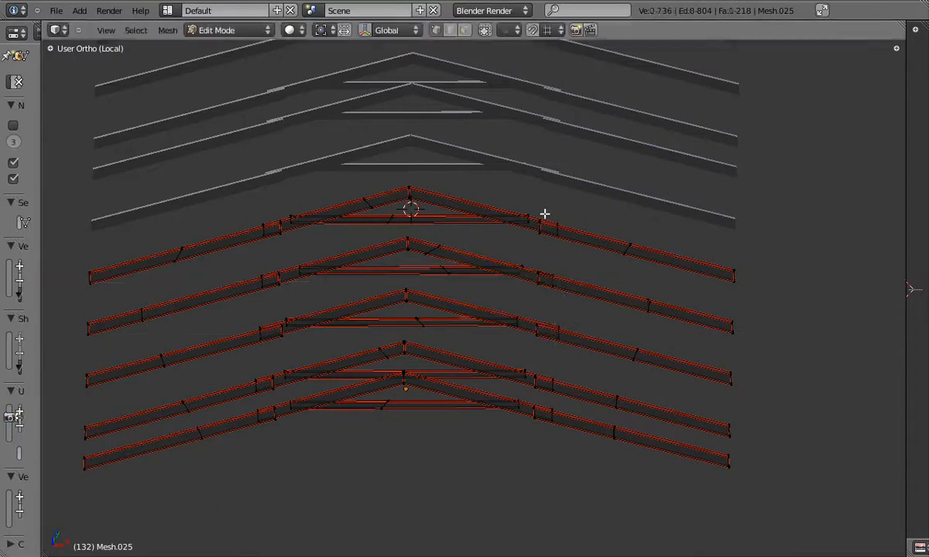
- In front view, select the cut vertices along the lower right rafters and rotate them to bend the planks
key(KP_1)
scroll(554, 281, up, 2)
shift+middle_drag(553, 281, 579, 274)
key(a)
key(b)
drag(649, 288, 764, 364)
key(r)
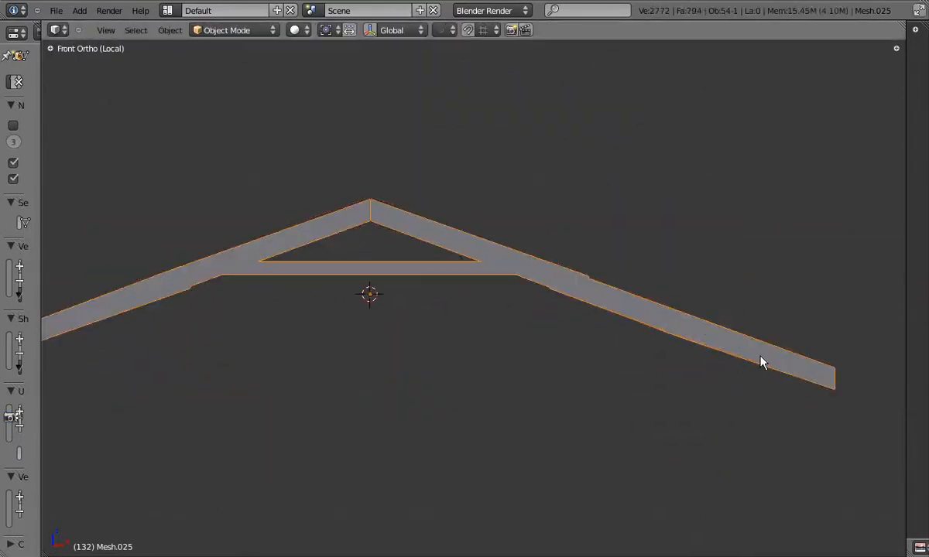
- Select the cut vertices nearest the ridge on the upper right rafters to distort those planks
key(a)
shift+middle_drag(395, 203, 447, 218)
middle_drag(447, 219, 452, 226)
key(KP_1)
key(b)
drag(432, 211, 480, 255)
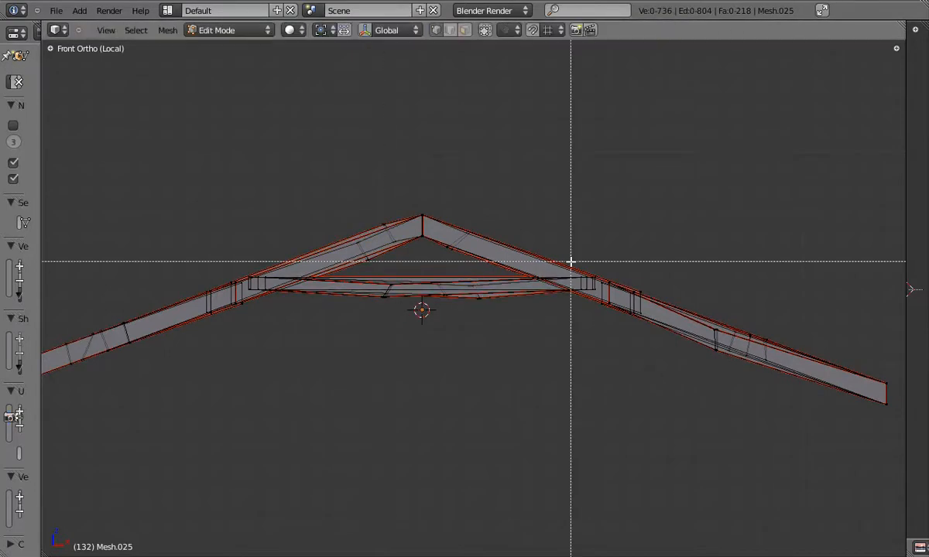
- Select the end vertices on both sides of the collar ties and shift them to tilt the ties
key(a)
scroll(599, 296, up, 1)
key(b)
drag(573, 265, 604, 304)
shift+middle_drag(435, 284, 550, 285)
key(a)
key(b)
drag(277, 255, 325, 304)
key(g)
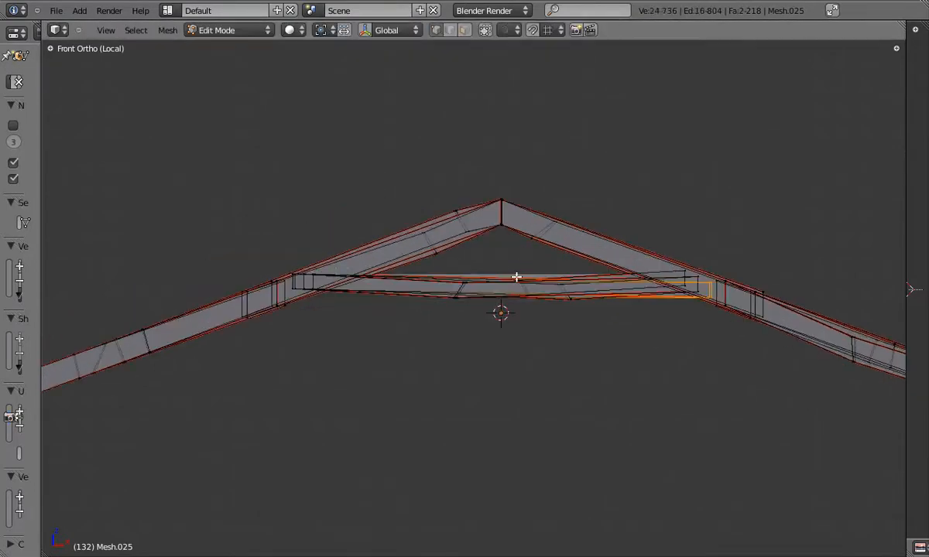
- Move a collar tie's left end vertices to offset it from the other ties
key(Tab)
scroll(316, 288, down, 2)
scroll(315, 292, up, 1)
key(Tab)
key(b)
drag(310, 263, 330, 298)
key(g)
click(336, 294)
- Shift cut vertices on the lower left rafters and on the lower right rafters
shift+middle_drag(177, 321, 291, 291)
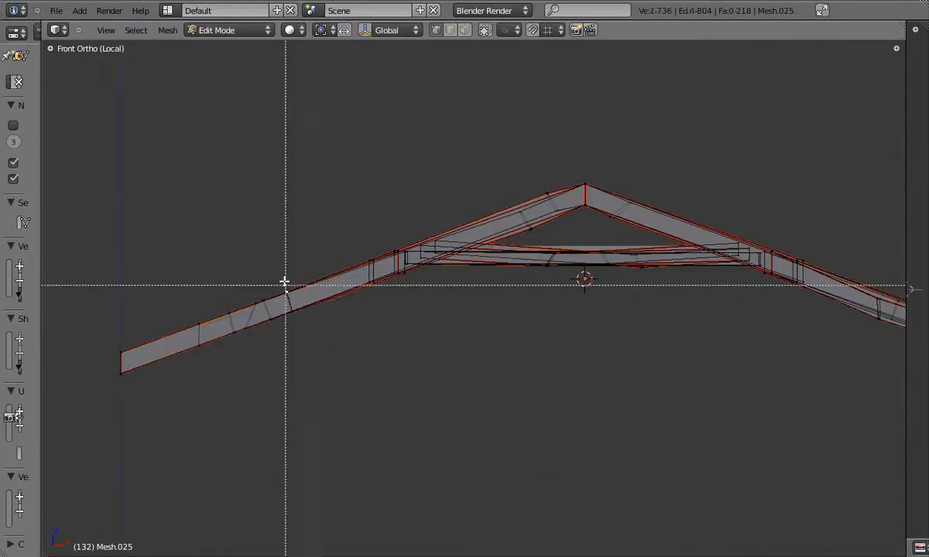
click(216, 359)
key(Tab)
scroll(236, 319, down, 1)
shift+middle_drag(816, 300, 643, 302)
key(Tab)
click(670, 339)
- Move the overlapping left rafter ends of two trusses in X and Z, and show the trusses in wireframe from the front
key(Tab)
middle_drag(670, 339, 577, 242)
key(Tab)
scroll(452, 199, up, 4)
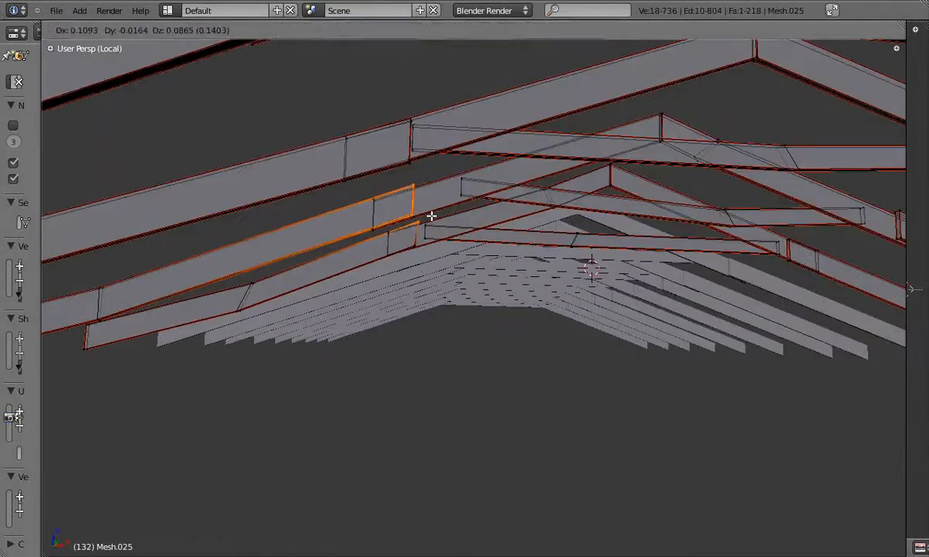
click(468, 222)
key(Tab)
middle_drag(468, 222, 284, 242)
key(Tab)
key(z)
key(KP_1)
key(Tab)
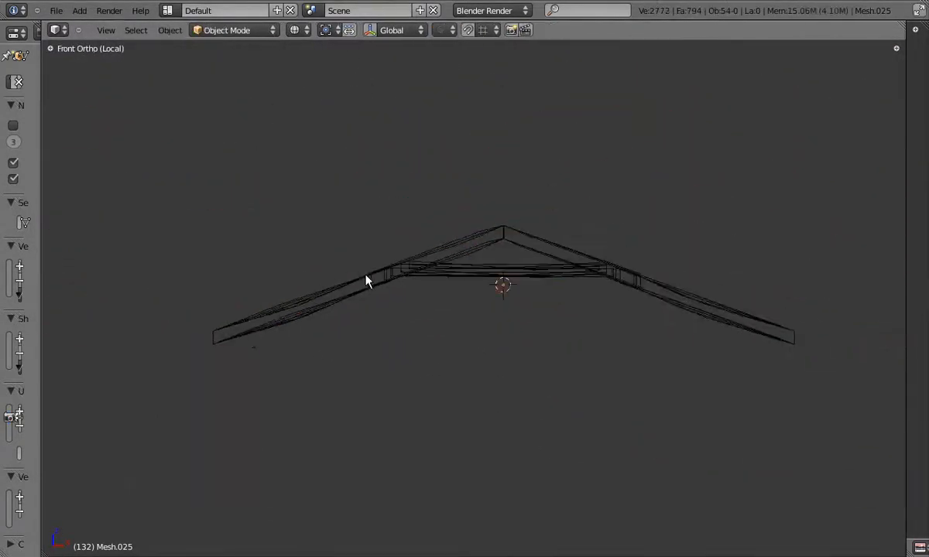
- Edit the truss group from above, rotating and shifting groups of vertices to knock the planks out of line
right_click(390, 274)
middle_drag(391, 274, 440, 321)
key(Tab)
key(KP_7)
scroll(438, 348, down, 1)
shift+middle_drag(437, 374, 431, 236)
key(r)
click(539, 269)
key(r)
click(686, 209)
key(g)
click(284, 198)
- Rotate and shift the vertices along the left half of a truss in top view
key(b)
drag(229, 336, 473, 369)
key(r)
key(g)
click(477, 307)
- Rotate the vertices on a truss's upper right rafter, and shift the vertices at a right rafter overlap
key(a)
key(b)
drag(489, 275, 636, 311)
key(r)
click(651, 316)
drag(559, 368, 616, 398)
key(g)
click(619, 403)
- Rotate the vertices along a lower left rafter, and shift the vertices around another truss's upper left rafter
drag(263, 365, 379, 400)
key(r)
click(453, 411)
drag(301, 271, 491, 319)
key(g)
click(514, 317)
- Join the next five trusses into one object and make irregular knife cuts across their rafters and collar ties
key(Tab)
scroll(475, 263, down, 4)
shift+middle_drag(473, 261, 449, 338)
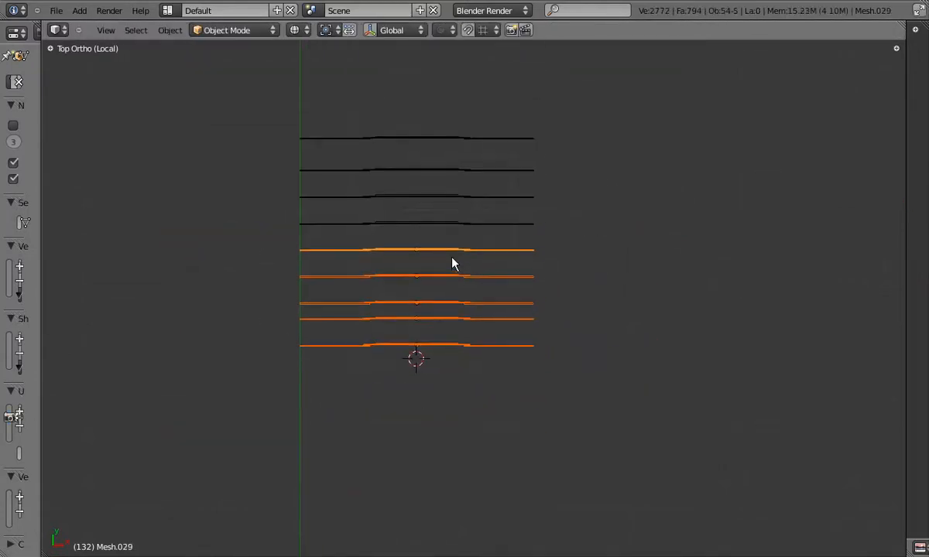
mouse_move(454, 264)
middle_down()
mouse_move(551, 325)
mouse_move(473, 296)
middle_up()
ctrl+drag(630, 253, 603, 430)
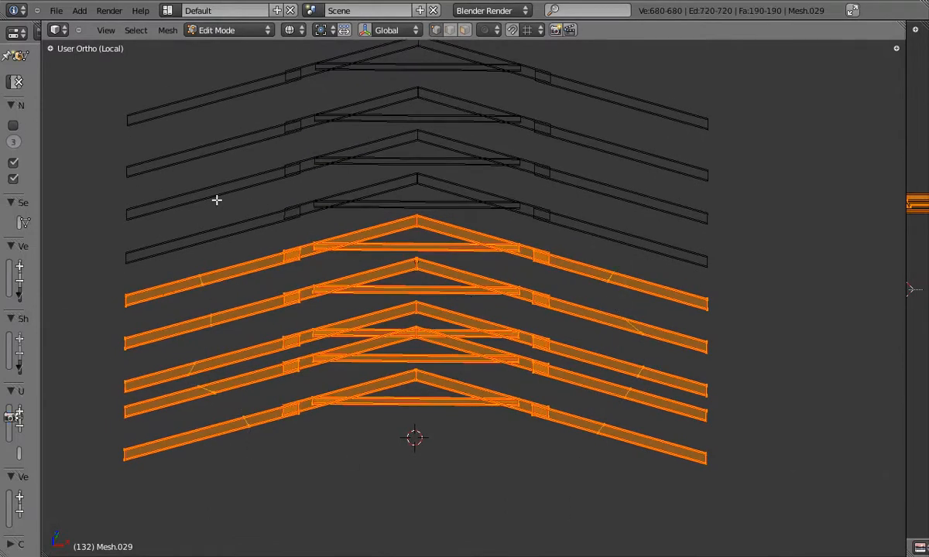
drag(401, 318, 405, 317)
middle_drag(406, 317, 434, 351)
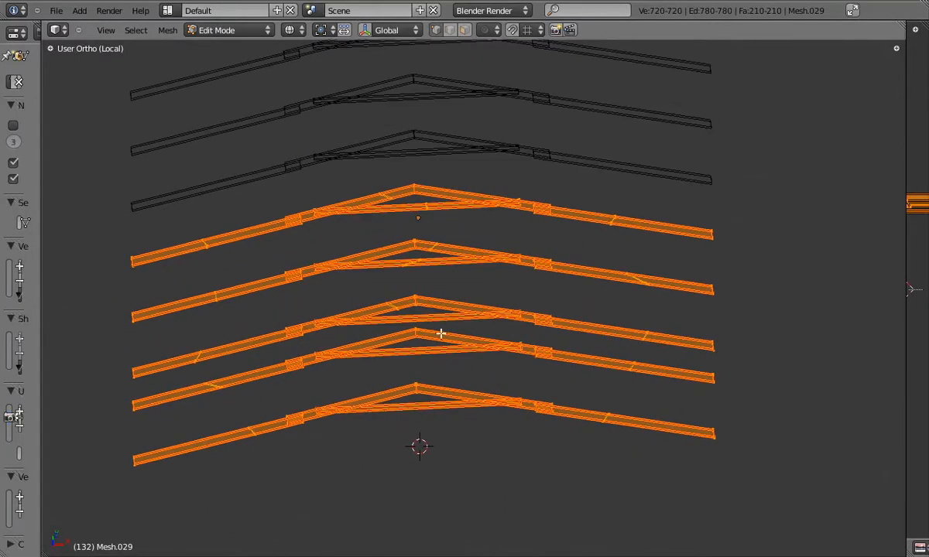
middle_drag(419, 239, 415, 229)
- Shift the vertices at the right rafter overlaps of the front trusses along the X axis
key(a)
key(b)
drag(502, 246, 533, 276)
key(g)
key(x)
drag(530, 389, 546, 418)
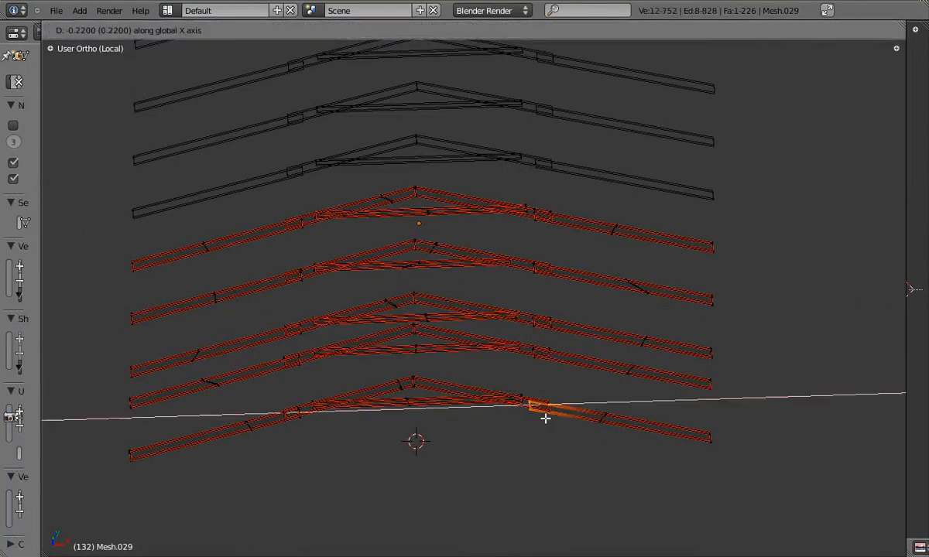
key(g)
key(x)
click(567, 334)
- Shift the right rafter overlap vertices of the rear trusses in the joined group along the X axis
key(a)
key(b)
drag(526, 249, 569, 292)
key(g)
key(x)
click(565, 293)
key(a)
key(b)
drag(528, 199, 565, 235)
- Shift the vertices at the left rafter overlaps of the front trusses along the X axis
drag(284, 317, 309, 427)
key(g)
key(x)
key(g)
key(x)
key(g)
key(x)
click(305, 412)
- Shift the vertices at a left rafter overlap of the rear trusses in the joined group
key(KP_1)
key(a)
scroll(326, 233, up, 4)
middle_drag(418, 233, 452, 302)
key(b)
drag(281, 170, 307, 202)
key(g)
drag(257, 52, 281, 91)
- In front view, shift the middle cut vertices of the collar ties, moving one set along the Z axis
key(KP_1)
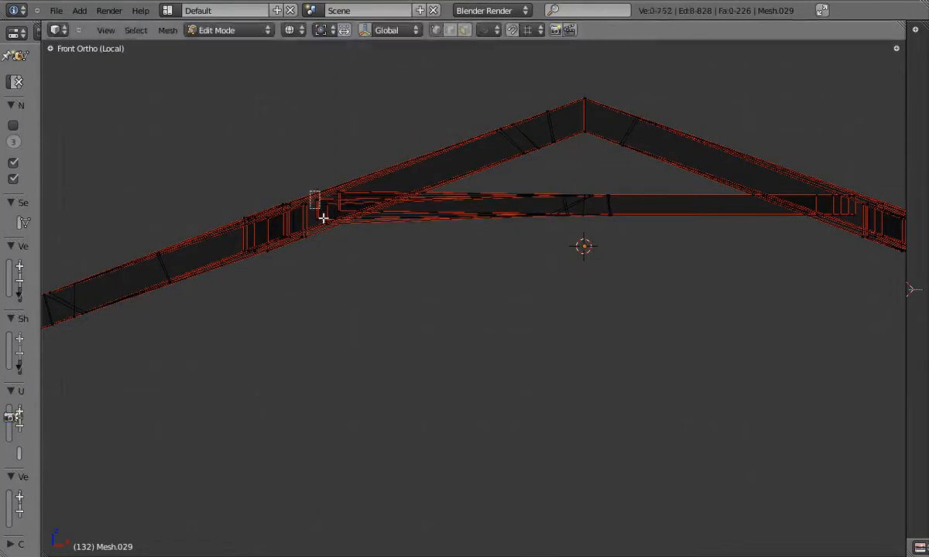
drag(485, 181, 687, 245)
key(g)
key(a)
key(b)
drag(547, 182, 592, 231)
key(g)
key(z)
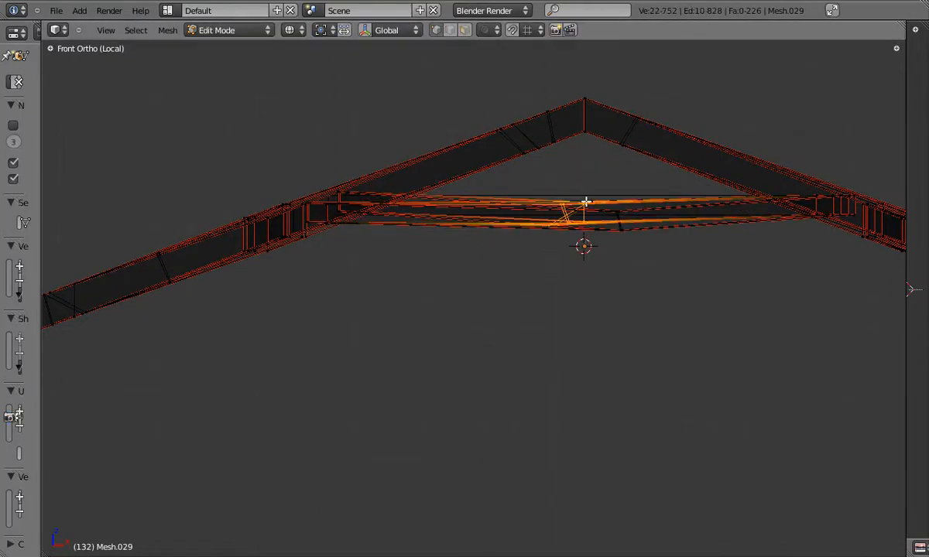
click(584, 211)
- Shift the vertices of another cut near the middle of a collar tie to bend it irregularly
key(a)
key(z)
scroll(584, 203, up, 4)
key(z)
key(b)
drag(568, 201, 584, 277)
key(g)
click(577, 234)
scroll(577, 232, down, 6)
key(a)
- Lower the vertices around the right rafter overlaps along the Z axis
scroll(883, 218, up, 3)
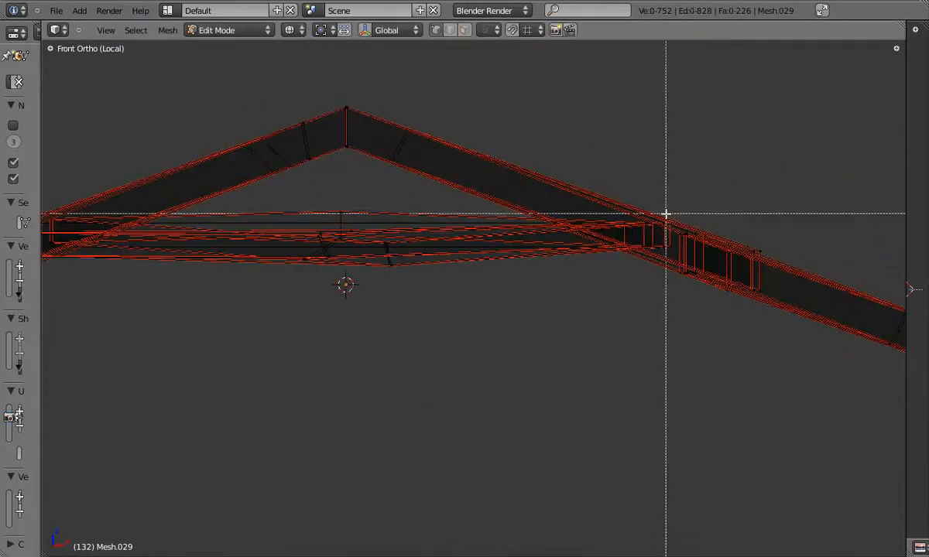
scroll(667, 258, down, 1)
key(a)
key(b)
key(g)
key(z)
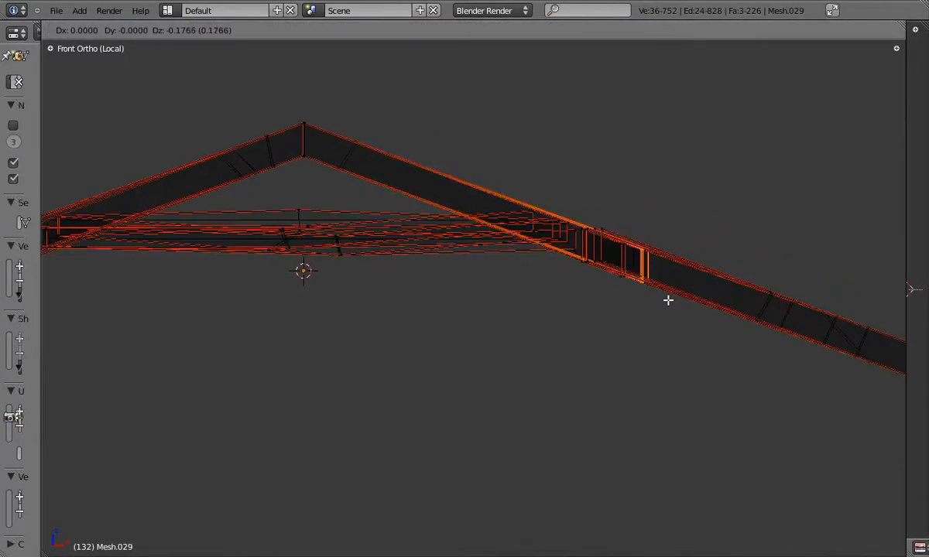
click(667, 294)
shift+middle_drag(681, 292, 587, 278)
- Shift the cut vertices on a lower right rafter to give it a slight sag in front view
key(a)
key(KP_1)
shift+middle_drag(755, 302, 643, 280)
key(b)
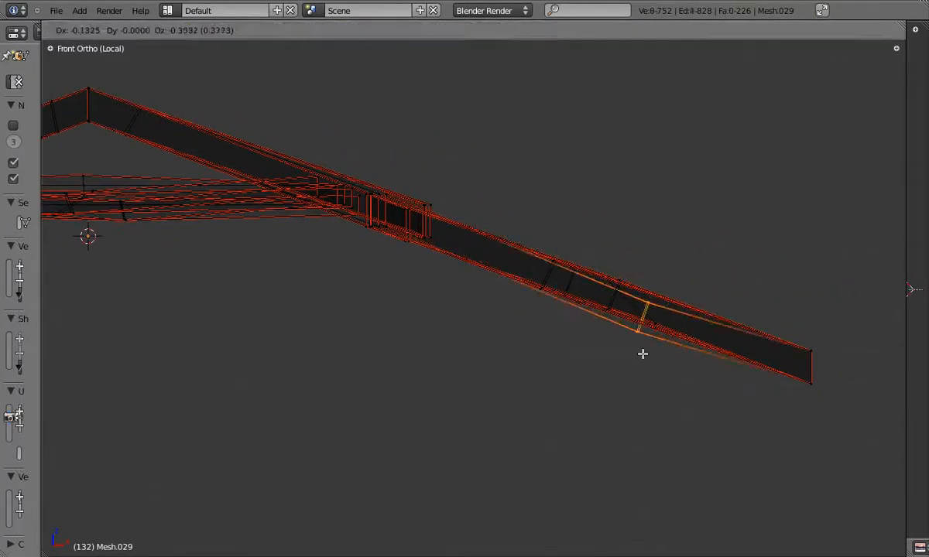
key(a)
- Shift the vertices of two separate cuts on the lower left rafters in front view
key(Tab)
scroll(678, 300, down, 4)
key(Tab)
scroll(196, 264, up, 3)
shift+middle_drag(195, 264, 355, 242)
key(b)
drag(214, 269, 242, 360)
click(309, 340)
key(a)
key(b)
drag(314, 226, 396, 311)
key(g)
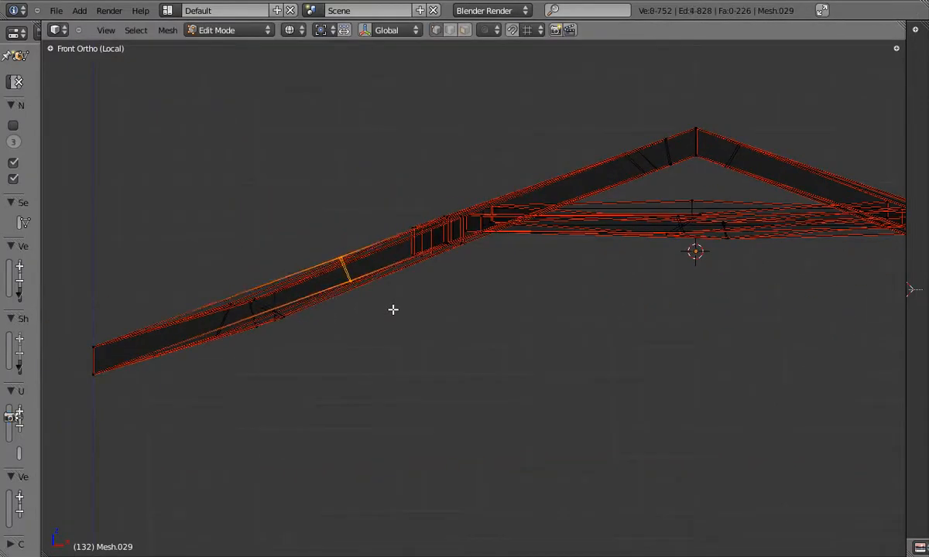
click(376, 306)
- Inspect the trusses in solid shading, and shift one more group of rafter vertices in front view
key(Tab)
key(z)
middle_drag(377, 307, 336, 260)
key(KP_1)
key(z)
key(Tab)
key(a)
key(b)
drag(235, 254, 450, 348)
key(g)
click(448, 338)
key(Tab)
- In top view, rotate the cut vertices on the left rafter of the joined group's rearmost truss
key(KP_7)
scroll(416, 253, up, 1)
scroll(591, 298, up, 2)
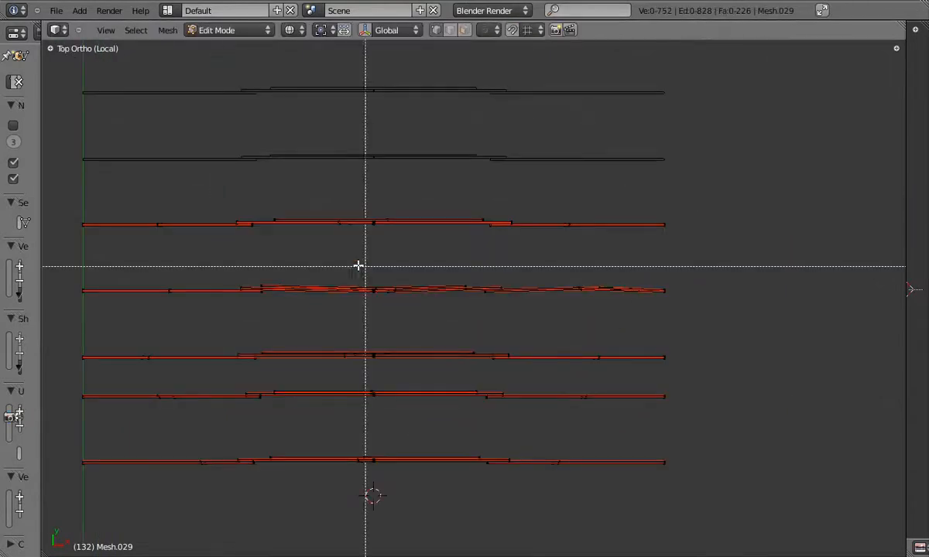
key(b)
drag(137, 208, 186, 242)
key(r)
key(r)
click(445, 257)
- Rotate the vertices along the left and right halves of the joined group's middle truss in top view
key(a)
key(b)
drag(208, 328, 433, 370)
key(r)
click(494, 374)
key(a)
key(b)
drag(449, 333, 622, 376)
key(r)
click(629, 375)
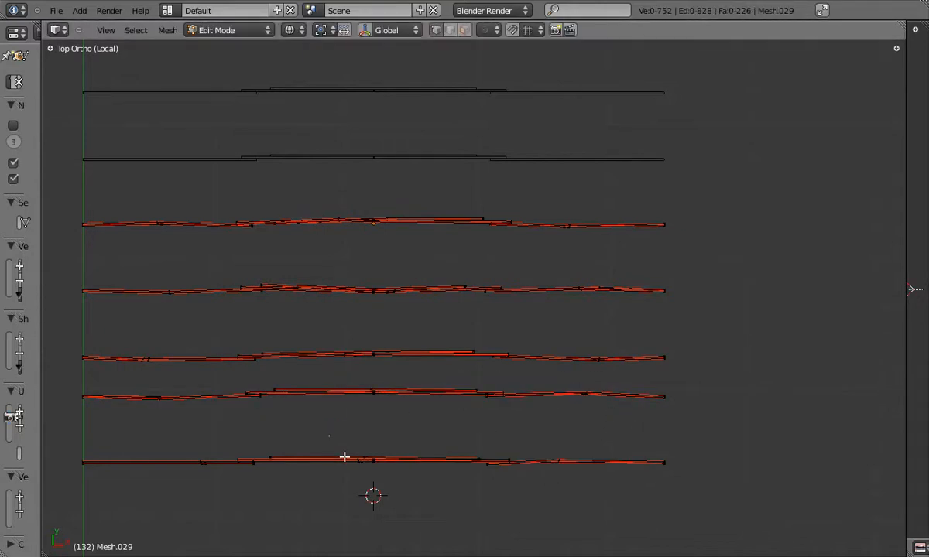
click(321, 488)
- Hide the finished truss group and join the remaining four trusses into one object
key(Tab)
scroll(458, 343, down, 3)
key(h)
right_click(466, 312)
shift+right_click(464, 273)
shift+right_click(463, 234)
shift+right_click(461, 187)
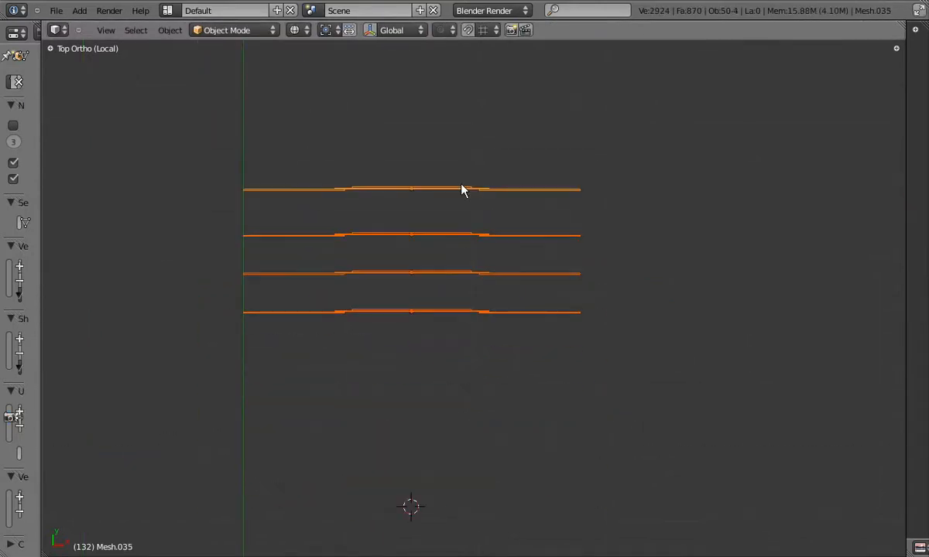
key(ctrl+j)
- Shift the left end of the rearmost truss's crossbeam, and move the second truss's right crossbeam end along X
key(Tab)
middle_drag(462, 190, 519, 273)
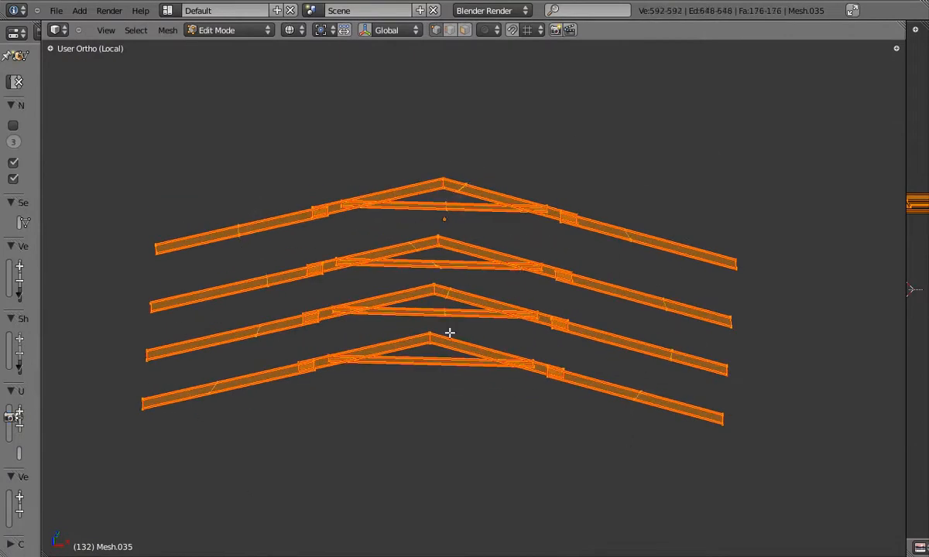
scroll(445, 368, up, 1)
right_click(342, 323)
key(b)
drag(317, 156, 334, 181)
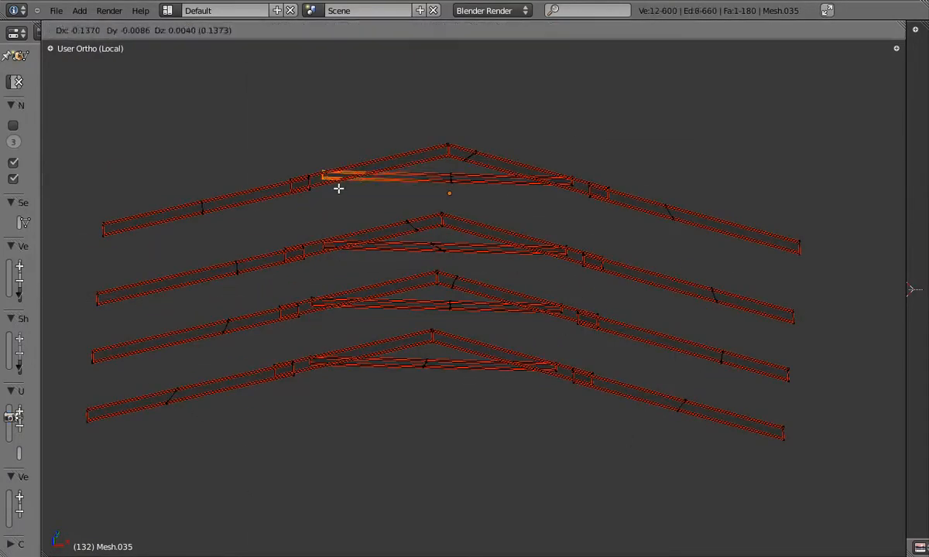
key(b)
drag(553, 239, 574, 260)
key(g)
key(x)
click(564, 268)
- Move further beam ends on the right half of the front, third and rearmost trusses along X
key(g)
key(x)
click(569, 389)
key(g)
key(x)
click(605, 344)
key(a)
key(b)
key(g)
key(x)
click(590, 211)
- Move the overlapping beam ends on the left half of all four trusses along X by differing amounts
key(a)
key(b)
drag(305, 168, 311, 199)
key(g)
key(x)
click(284, 276)
key(g)
key(x)
click(293, 335)
key(a)
key(b)
drag(267, 356, 284, 388)
key(g)
key(x)
click(302, 394)
- In front view, shift and rotate the cut vertices along the crossbeams to bend them irregularly
key(KP_1)
scroll(321, 208, up, 4)
drag(325, 214, 330, 255)
shift+middle_drag(580, 263, 374, 284)
drag(348, 225, 422, 271)
key(g)
click(462, 294)
drag(395, 226, 422, 267)
key(g)
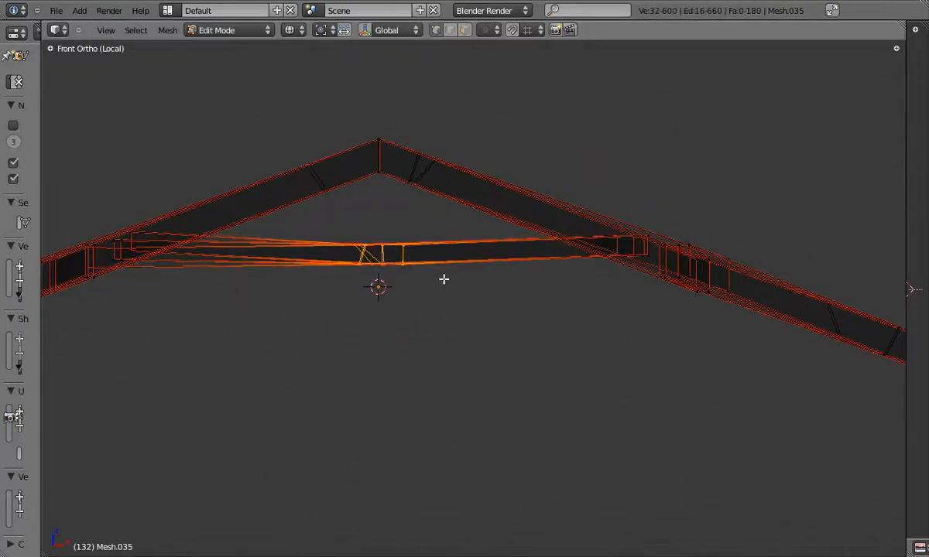
key(r)
key(a)
key(b)
key(g)
click(489, 249)
key(a)
key(b)
drag(489, 216, 484, 254)
key(g)
click(467, 253)
- Shift the groups of cut vertices along the right rafters in front view, moving the outer ones along Z
shift+middle_drag(573, 275, 476, 253)
key(KP_1)
key(b)
drag(462, 205, 519, 293)
key(g)
click(507, 298)
key(a)
key(b)
drag(539, 250, 583, 321)
drag(591, 259, 621, 341)
key(g)
key(z)
key(Tab)
- Move the cut vertices on the left rafters along Z in front view
scroll(620, 288, down, 3)
shift+middle_drag(356, 267, 618, 280)
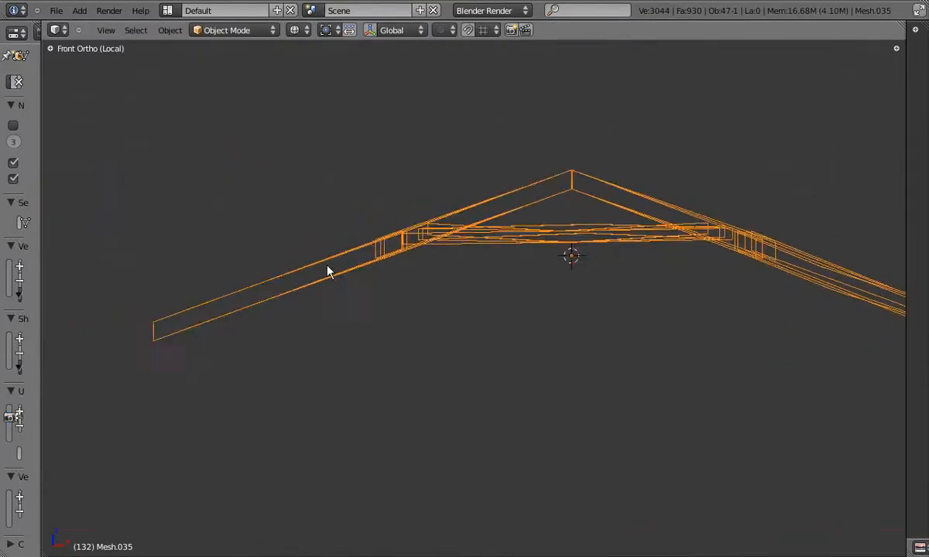
key(Tab)
scroll(269, 280, up, 2)
shift+middle_drag(270, 280, 480, 267)
key(b)
drag(324, 245, 360, 298)
key(g)
key(z)
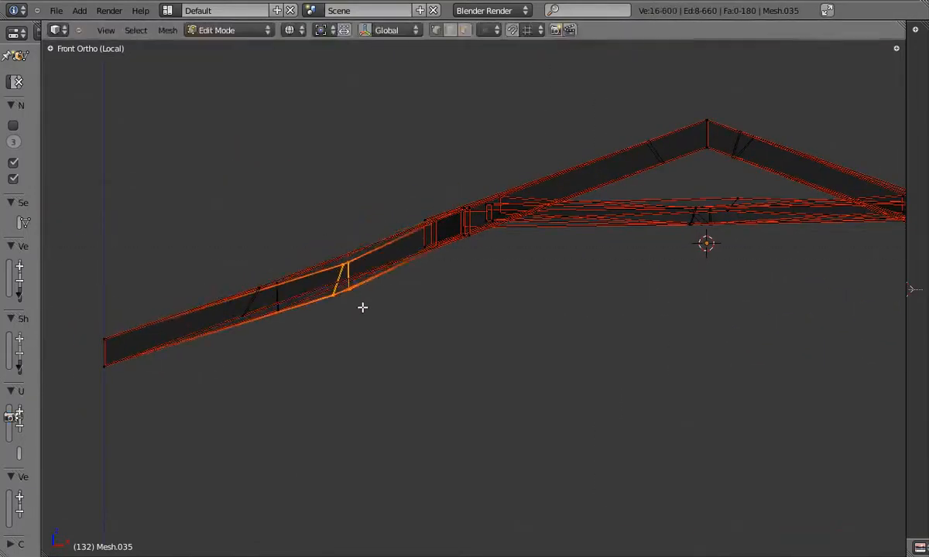
click(363, 309)
scroll(371, 298, down, 3)
key(g)
key(z)
click(388, 250)
- Examine the reshaped trusses in solid shading from front and perspective views
key(a)
key(b)
mouse_move(463, 220)
mouse_down()
mouse_move(508, 268)
mouse_move(551, 249)
mouse_up()
key(a)
key(a)
key(a)
key(z)
key(z)
scroll(535, 251, up, 4)
key(b)
key(Tab)
key(z)
middle_drag(551, 248, 435, 271)
key(KP_5)
key(z)
key(KP_1)
key(KP_5)
scroll(552, 260, down, 2)
key(a)
- Leave local view to bring back the whole building
key(KP_Divide)
key(z)
key(KP_1)
key(KP_5)
key(a)
scroll(352, 263, down, 3)
middle_drag(352, 263, 422, 271)
scroll(425, 271, up, 4)
- Show two more layers in wireframe and select the joined posts-and-braces object
shift+click(447, 27)
shift+click(461, 27)
key(z)
right_click(556, 244)
middle_drag(507, 232, 504, 275)
right_click(505, 275)
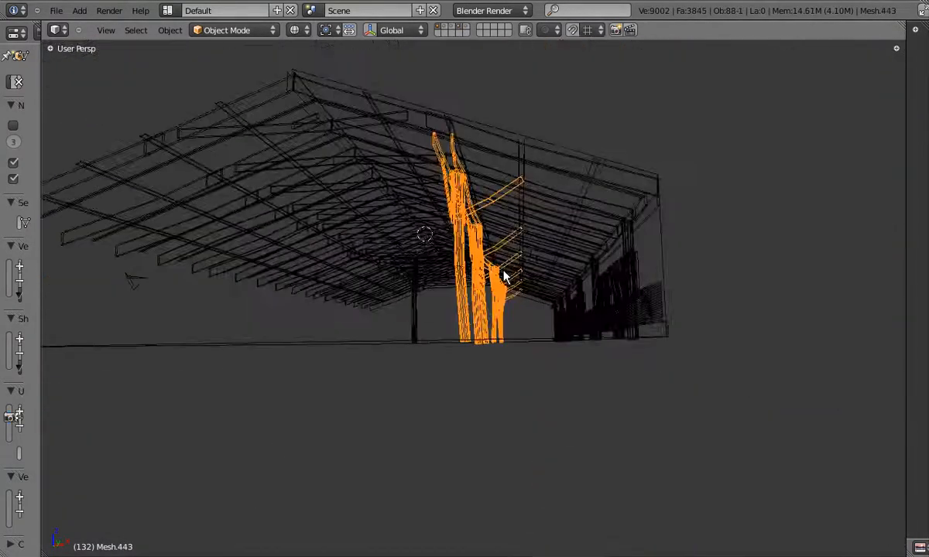
- In top view, shift the vertices of one sideways brace on the posts object
key(KP_7)
key(KP_5)
scroll(425, 369, up, 6)
scroll(476, 280, up, 6)
key(Tab)
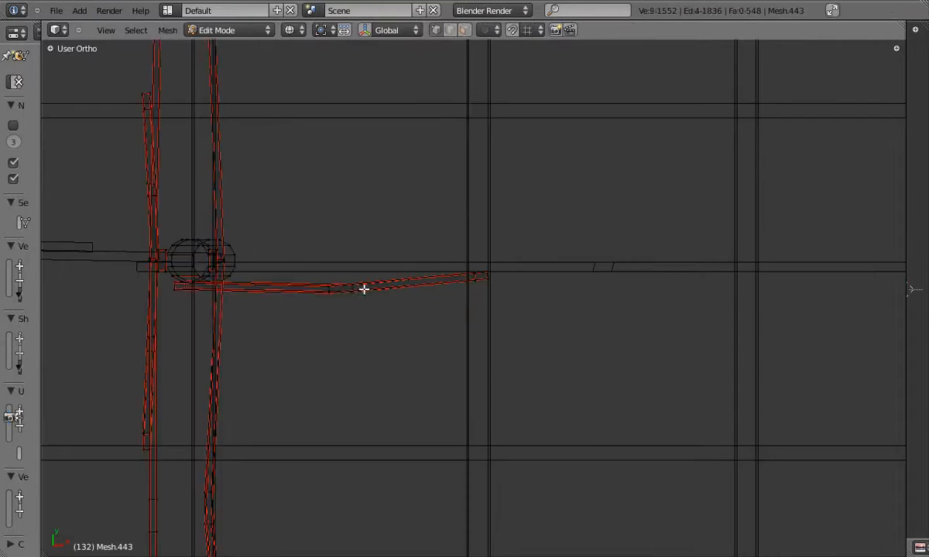
click(516, 292)
key(Tab)
- Move the next brace's end vertices clear of the adjacent rafter in top view, and rotate them slightly
scroll(515, 261, down, 5)
shift+middle_drag(504, 277, 481, 372)
shift+middle_drag(489, 216, 502, 266)
scroll(479, 259, up, 3)
scroll(470, 262, up, 5)
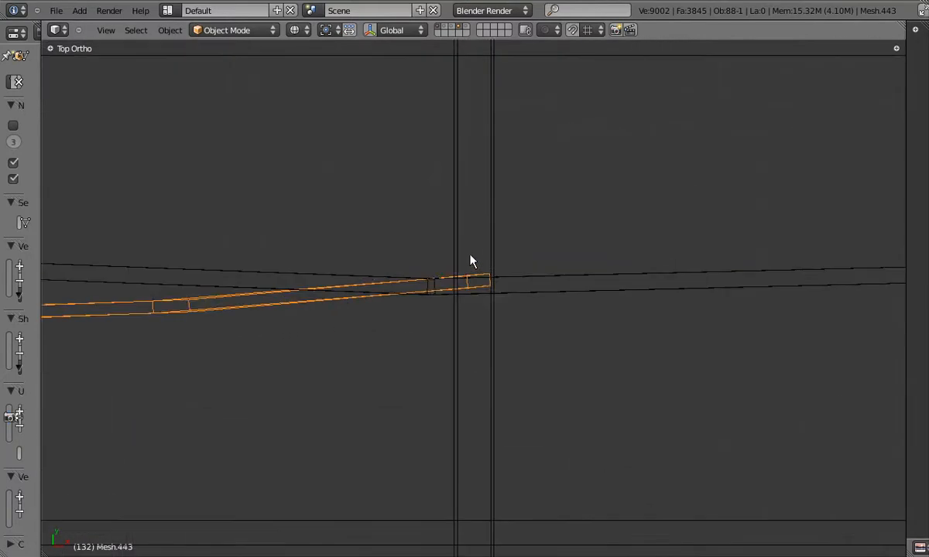
key(Tab)
key(b)
drag(418, 242, 510, 306)
key(g)
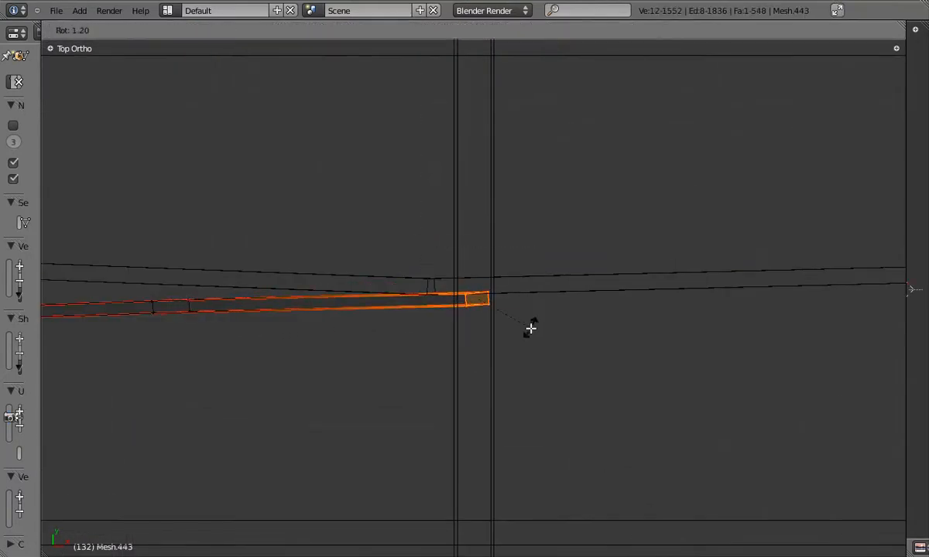
- Shift the end vertices of the following brace in the row to sit beside its rafter
scroll(455, 202, down, 9)
shift+middle_drag(478, 203, 478, 333)
shift+middle_drag(470, 182, 466, 309)
scroll(457, 199, up, 5)
drag(420, 180, 475, 222)
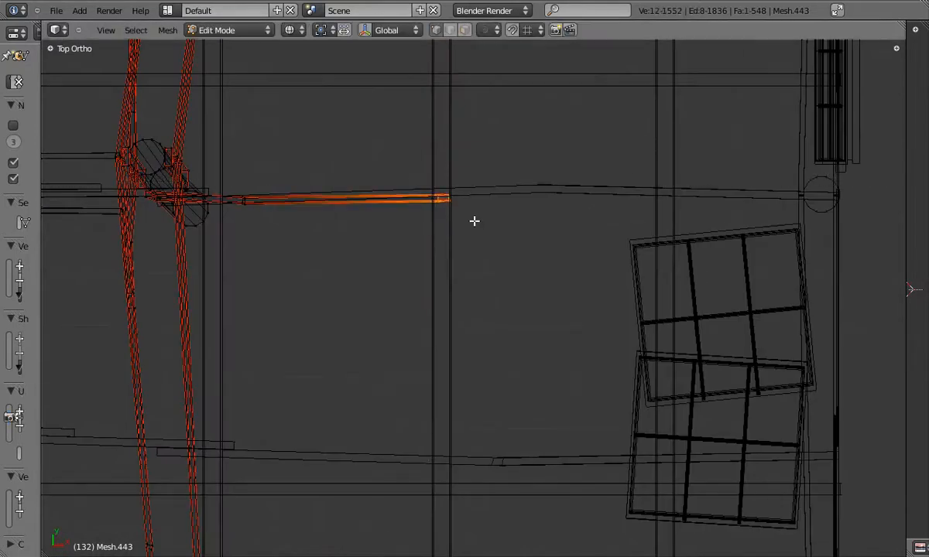
- Move the end vertices of the next sideways brace in the row towards its rafter in top view
shift+middle_drag(475, 222, 464, 449)
shift+middle_drag(473, 159, 471, 390)
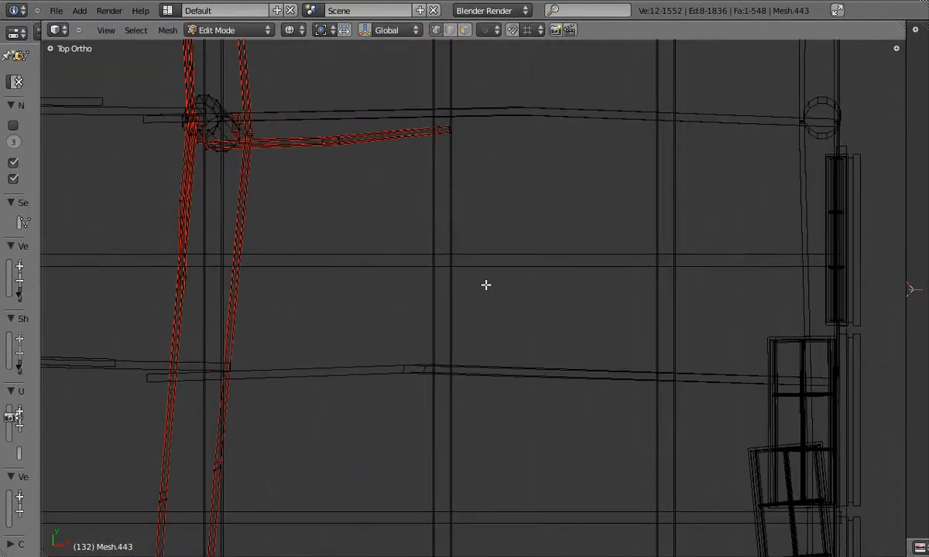
shift+middle_drag(445, 152, 449, 295)
drag(319, 259, 500, 320)
key(g)
click(500, 316)
key(a)
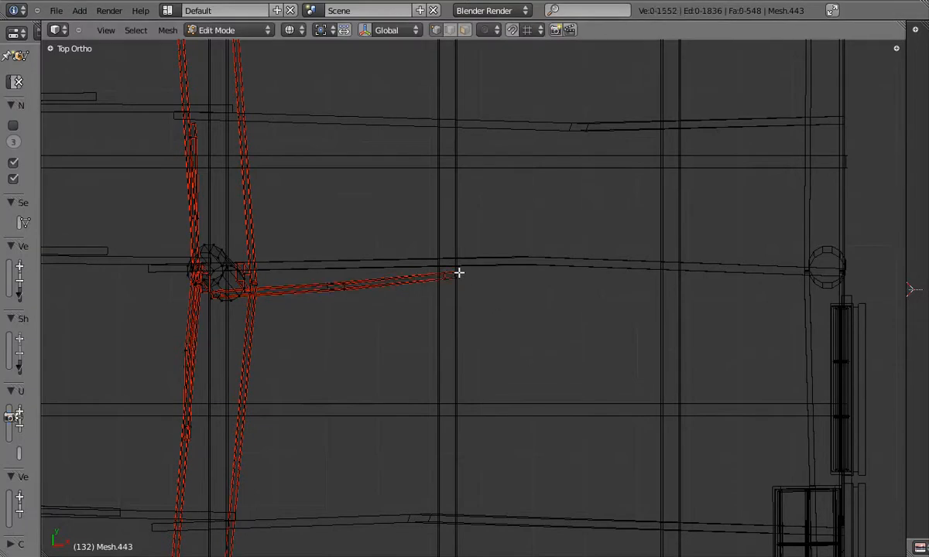
shift+middle_drag(457, 205, 460, 314)
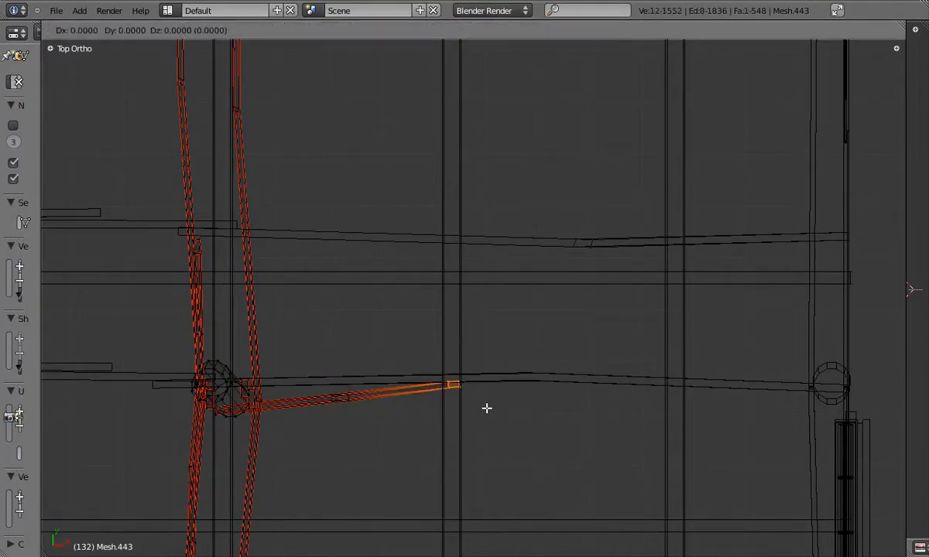
click(487, 406)
key(a)
- Shift the end vertices of the remaining braces further along the same row in top view
shift+middle_drag(476, 203, 495, 395)
shift+middle_drag(491, 177, 477, 313)
key(b)
drag(345, 283, 538, 349)
key(g)
key(a)
shift+middle_drag(480, 132, 485, 436)
shift+middle_drag(486, 178, 486, 305)
key(b)
drag(422, 251, 492, 304)
key(a)
scroll(485, 172, down, 9)
- Select the other posts-and-braces object for editing and shift the end vertices of its first braces beside the rafters
key(Tab)
right_click(278, 188)
shift+middle_drag(278, 189, 313, 185)
scroll(272, 147, up, 10)
key(Tab)
key(b)
drag(226, 126, 293, 184)
scroll(293, 183, down, 3)
shift+middle_drag(279, 511, 244, 178)
scroll(232, 255, up, 2)
key(a)
key(b)
drag(222, 292, 276, 336)
key(g)
click(275, 331)
scroll(276, 331, down, 3)
click(344, 303)
- Move the end vertices of the next brace down this row to meet its adjacent rafter
scroll(348, 309, down, 6)
shift+middle_drag(475, 519, 415, 276)
scroll(410, 267, up, 5)
key(a)
key(b)
drag(311, 208, 395, 265)
key(g)
key(g)
click(421, 372)
- Rotate the end vertices of the following brace in the second row
scroll(421, 373, down, 5)
shift+middle_drag(418, 526, 410, 302)
scroll(410, 333, up, 4)
key(a)
key(b)
drag(333, 313, 427, 377)
key(r)
key(z)
key(KP_1)
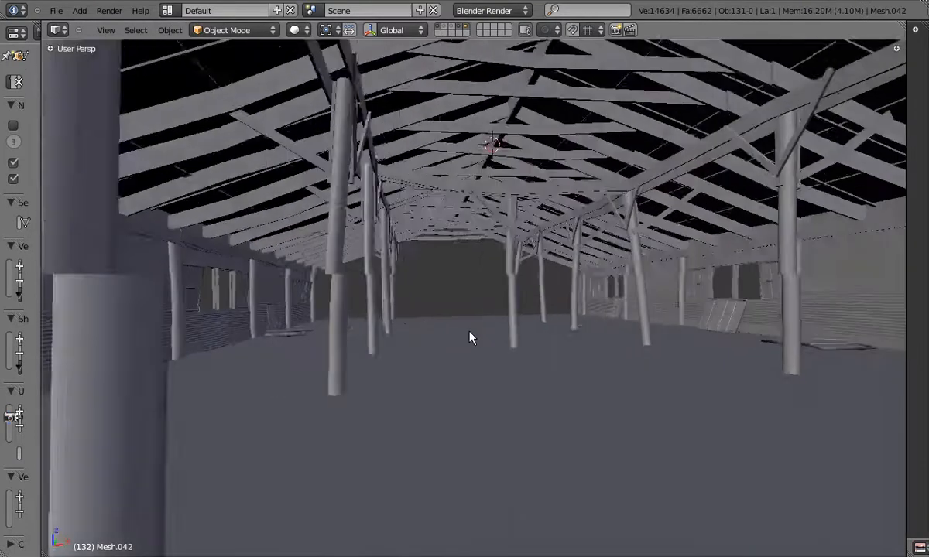
- Inside the building, select the overlapping rafter-joint vertices of the nearest truss object and move them vertically
middle_drag(470, 336, 371, 239)
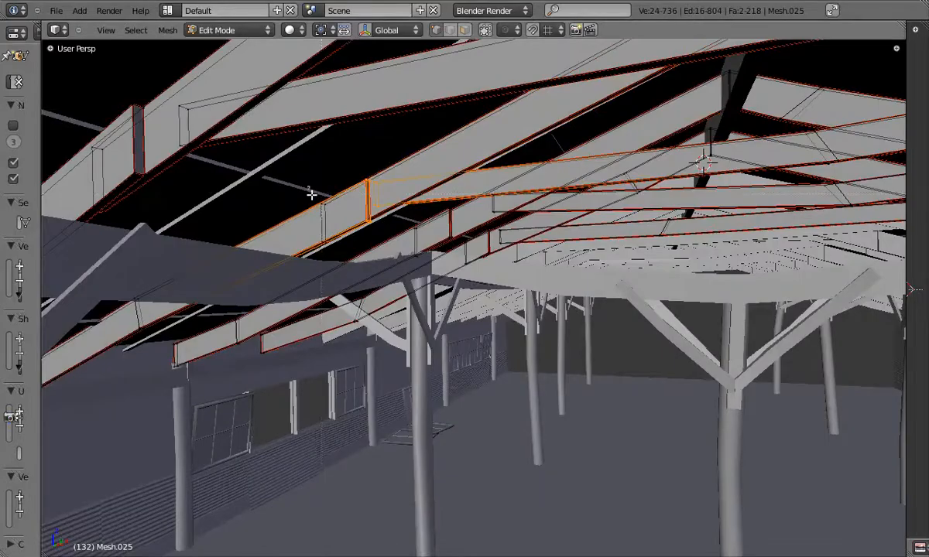
middle_drag(312, 195, 434, 290)
key(Tab)
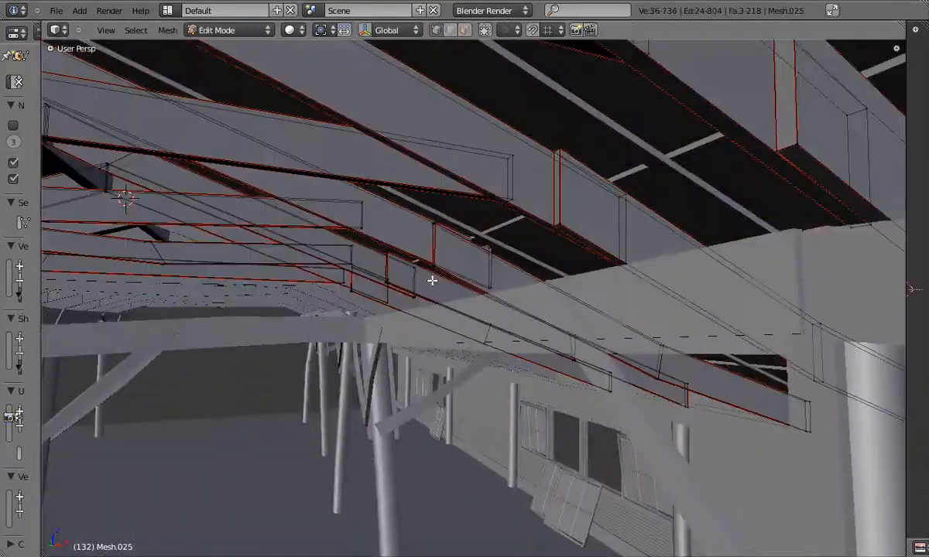
key(Tab)
key(b)
drag(424, 194, 492, 266)
click(511, 278)
key(Tab)
middle_drag(512, 278, 531, 269)
key(Tab)
key(g)
key(z)
click(414, 274)
key(Tab)
key(Tab)
key(Tab)
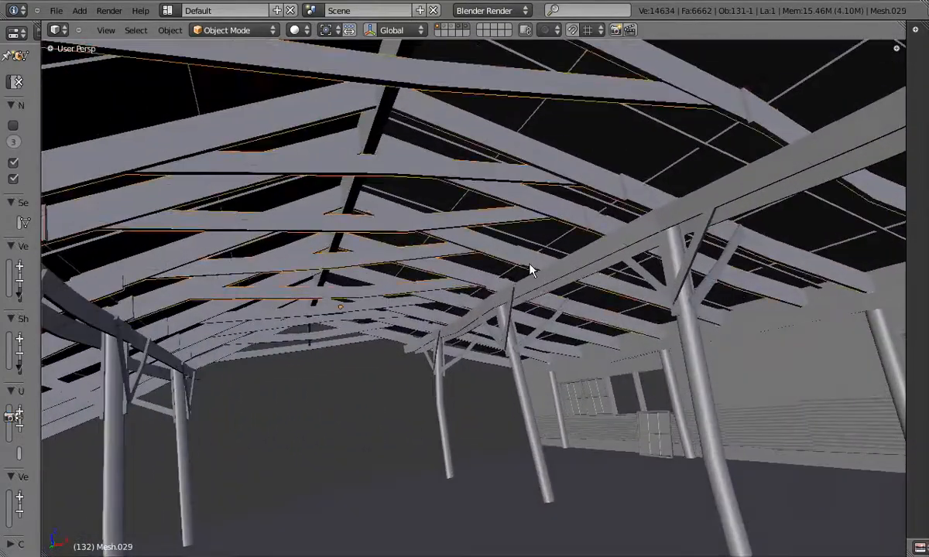
- Select the truss object further back and adjust its rafter-joint vertices above the posts
right_click(552, 275)
key(Tab)
middle_drag(500, 300, 506, 363)
key(Tab)
right_click(446, 317)
key(Tab)
key(Tab)
key(Tab)
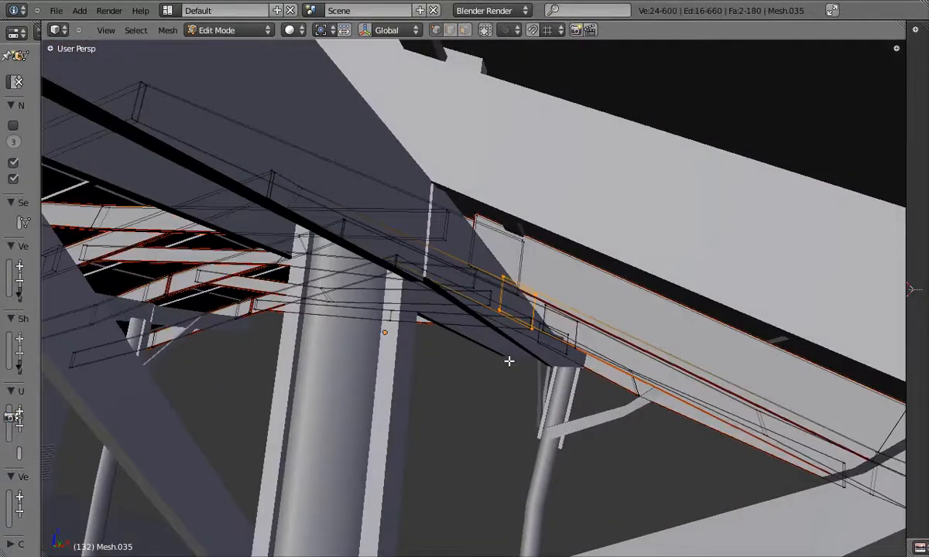
key(Tab)
- Reposition the rafter-joint vertices on both sides of the rear truss object
middle_drag(564, 369, 341, 331)
scroll(373, 358, down, 5)
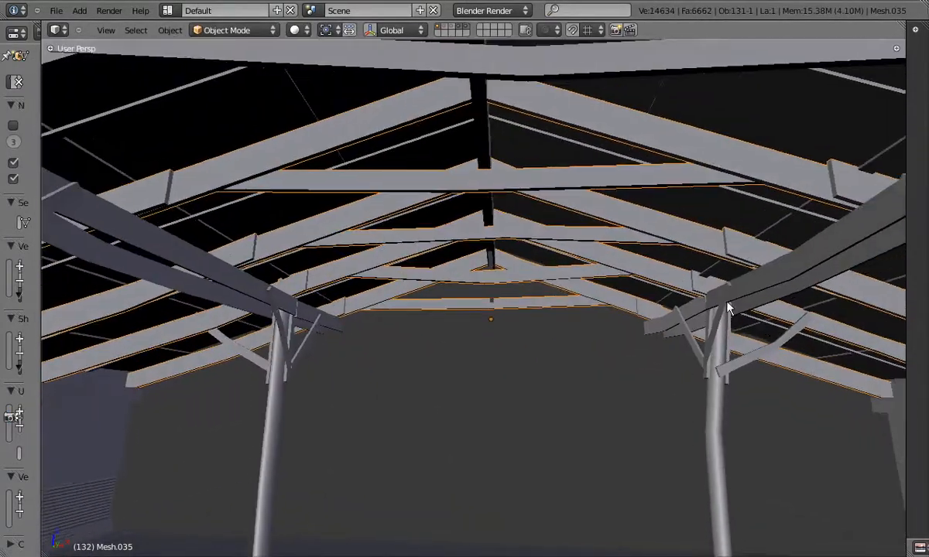
scroll(761, 327, up, 5)
key(Tab)
click(712, 325)
key(Tab)
middle_drag(712, 325, 214, 243)
key(Tab)
key(b)
drag(145, 167, 218, 244)
click(222, 229)
key(Tab)
- Select another truss object and adjust its rafter-joint vertices beside the support beam
scroll(311, 307, down, 5)
middle_drag(311, 307, 321, 186)
right_click(321, 186)
key(Tab)
click(246, 214)
middle_drag(247, 215, 266, 133)
key(Tab)
key(Tab)
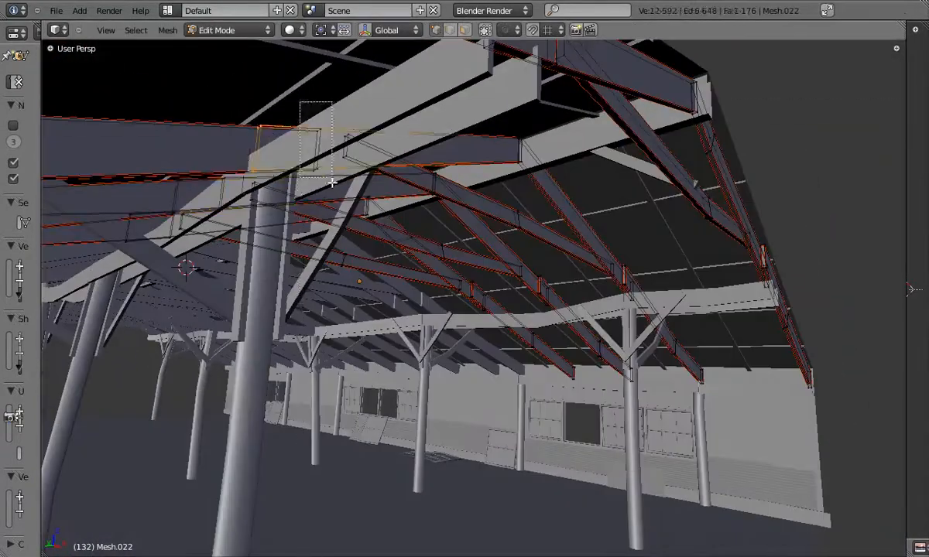
- Adjust the overlapping rafter-end vertices of this truss object from a lower viewpoint, and select the next truss object
key(Tab)
middle_drag(332, 162, 322, 250)
key(Tab)
middle_drag(315, 283, 387, 391)
key(Tab)
key(Tab)
key(Tab)
right_click(444, 288)
key(Tab)
key(Tab)
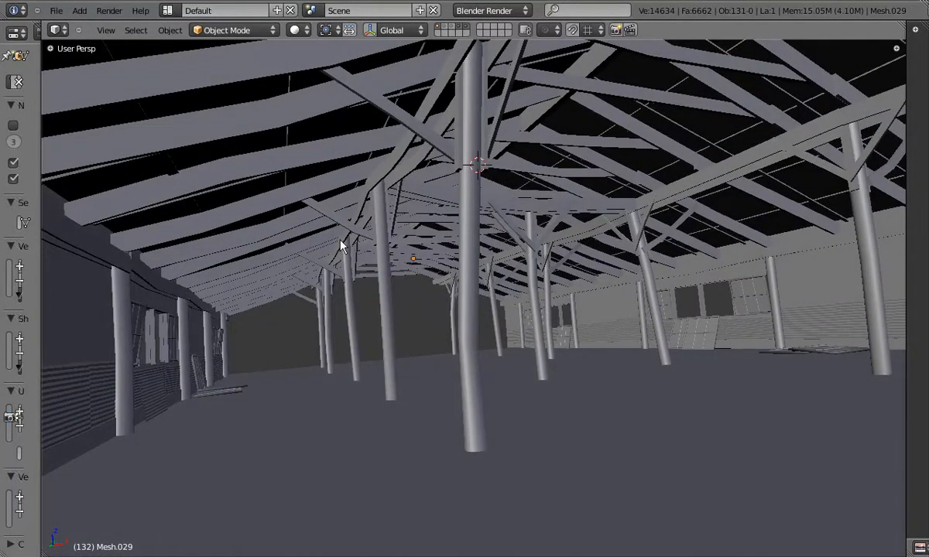
- Show only the roof layer, select the central ridge beam, and edit it in wireframe
click(459, 27)
right_click(511, 150)
key(z)
key(KP_7)
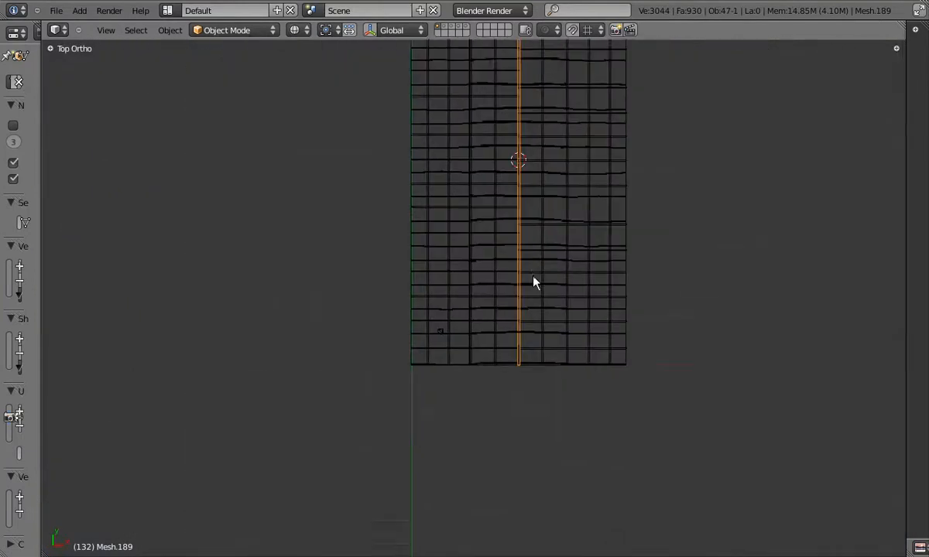
key(Tab)
key(KP_Decimal)
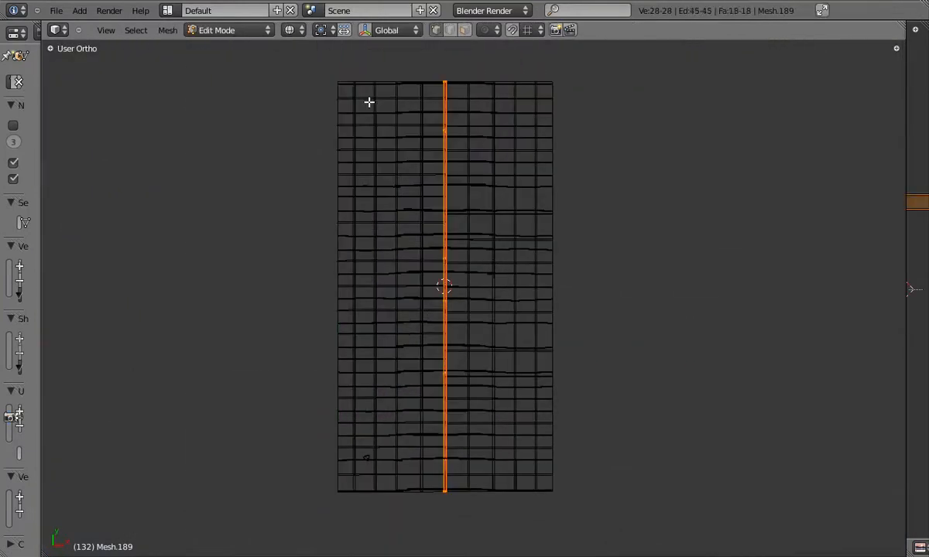
- In right side view, move a group of the ridge beam's lower-edge vertices vertically to make it uneven
key(KP_3)
right_click(263, 267)
key(a)
key(b)
drag(576, 258, 694, 276)
key(g)
key(z)
click(709, 299)
- Shift further lower-edge vertices of the ridge beam vertically along its length
shift+middle_drag(712, 298, 469, 291)
key(a)
key(b)
drag(499, 248, 538, 267)
key(g)
key(z)
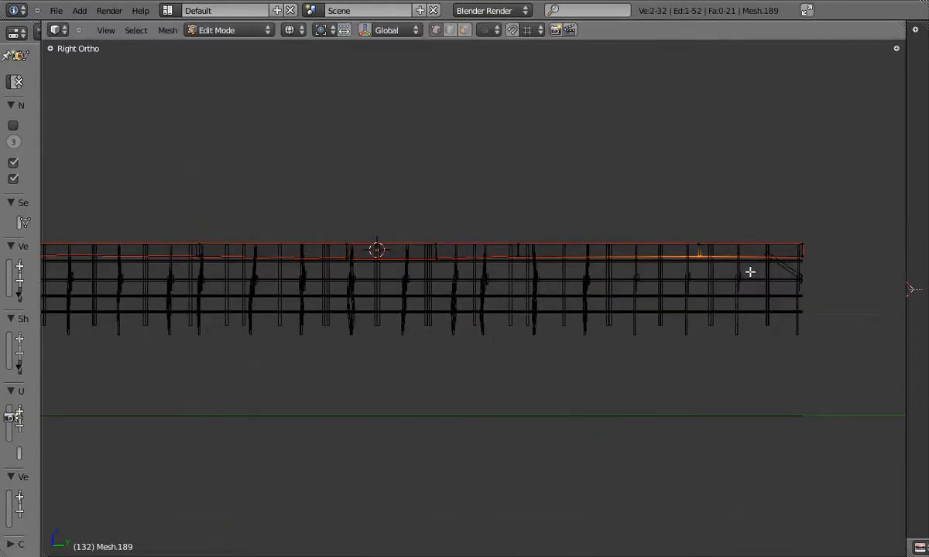
drag(748, 271, 750, 273)
key(g)
key(z)
click(747, 271)
- Examine the end of the reshaped ridge beam where it meets the rafters, in shaded perspective
key(Tab)
key(KP_1)
key(KP_5)
key(z)
middle_drag(353, 211, 382, 224)
scroll(398, 225, down, 2)
key(a)
scroll(375, 242, down, 3)
key(Tab)
scroll(467, 150, up, 2)
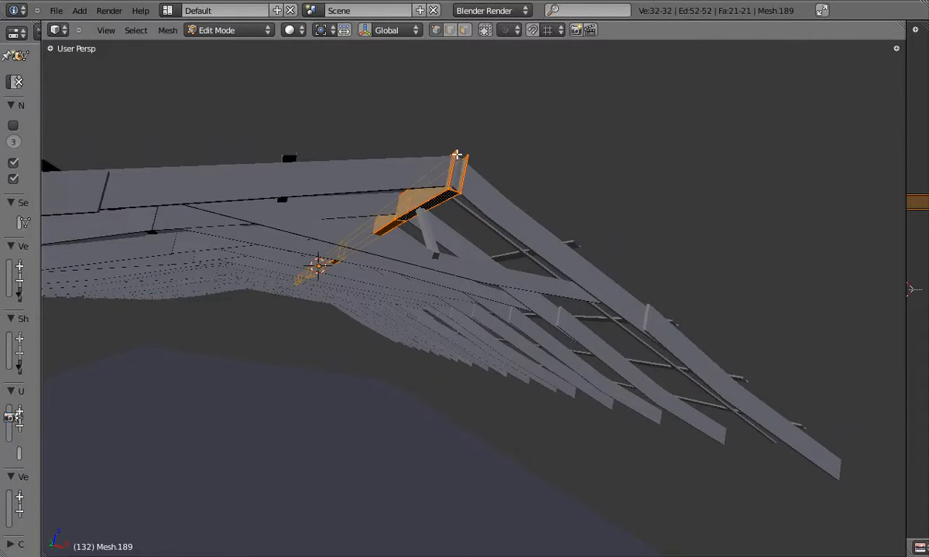
- In front orthographic wireframe view, shift the vertices of one side of the ridge beam sideways along X
key(Tab)
key(KP_1)
key(KP_5)
key(z)
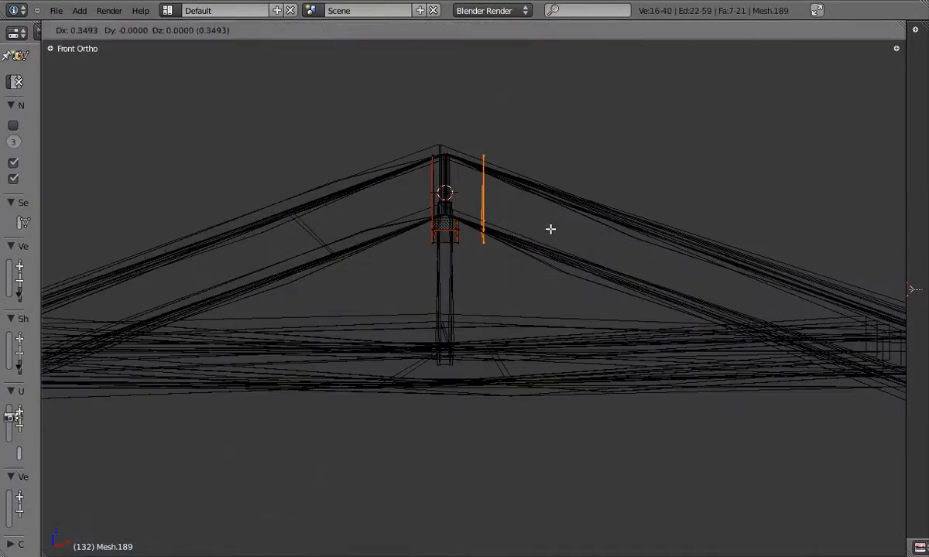
click(50, 48)
scroll(96, 355, down, 6)
drag(158, 84, 36, 82)
key(Tab)
key(z)
key(a)
key(a)
mouse_move(434, 283)
middle_down()
mouse_move(449, 253)
mouse_move(500, 248)
mouse_move(606, 365)
mouse_move(481, 305)
mouse_move(494, 274)
mouse_move(429, 263)
mouse_move(439, 255)
mouse_move(519, 340)
mouse_move(589, 317)
middle_up()
key(KP_5)
scroll(442, 268, down, 3)
key(a)
- Select one of the linked long purlins running along the roof and subdivide its mesh along its length
key(KP_1)
key(KP_5)
key(z)
key(KP_3)
scroll(425, 245, up, 4)
scroll(424, 244, down, 2)
right_click(469, 242)
key(z)
key(Tab)
key(Tab)
shift+middle_drag(675, 330, 499, 341)
key(Tab)
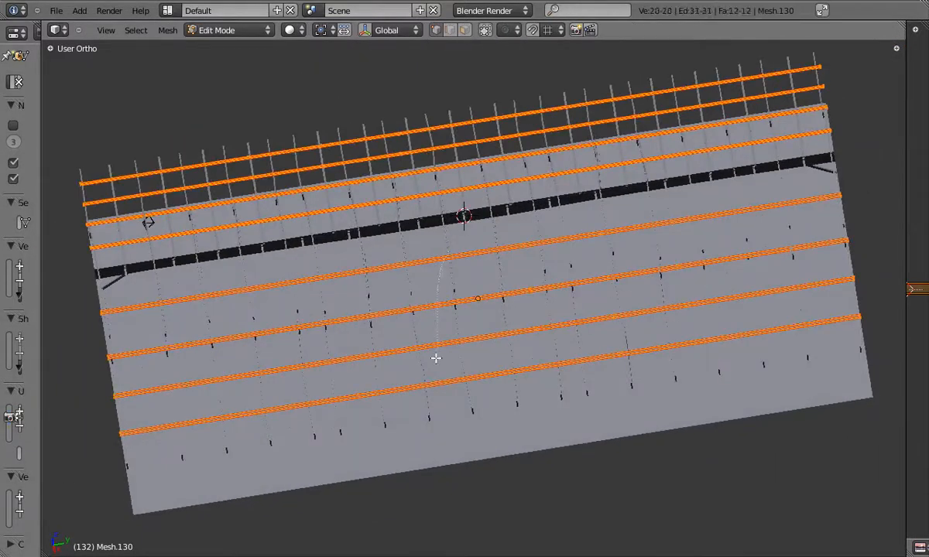
key(Tab)
key(Tab)
middle_drag(708, 265, 776, 254)
key(Tab)
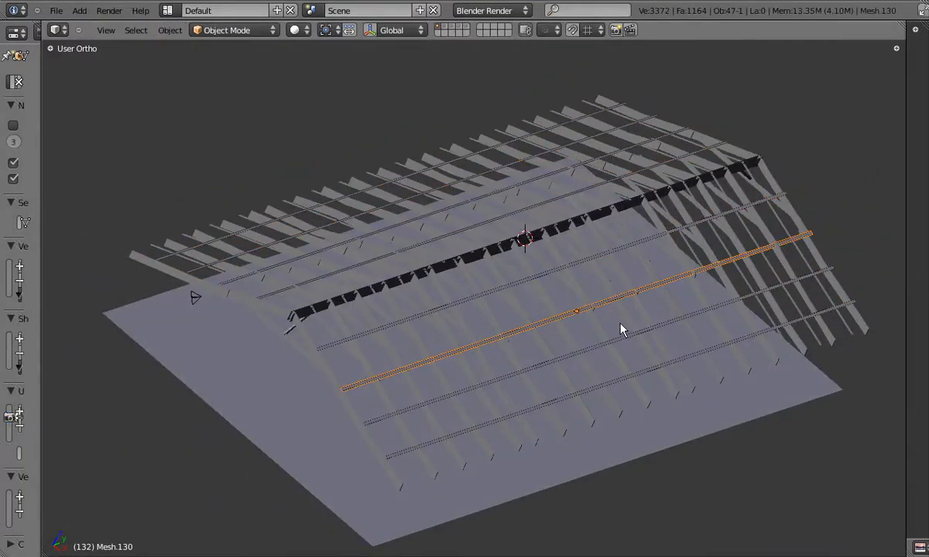
scroll(618, 326, up, 4)
mouse_move(618, 325)
middle_down()
mouse_move(599, 296)
mouse_move(548, 318)
middle_up()
key(Tab)
key(Tab)
- In wireframe, box-select all eight long purlins on both roof slopes and join them into a single mesh
scroll(547, 318, down, 4)
key(z)
key(KP_7)
scroll(580, 318, down, 2)
key(b)
drag(562, 305, 747, 312)
key(b)
drag(506, 330, 308, 338)
middle_drag(527, 347, 563, 293)
shift+middle_drag(423, 306, 367, 242)
key(Tab)
key(Tab)
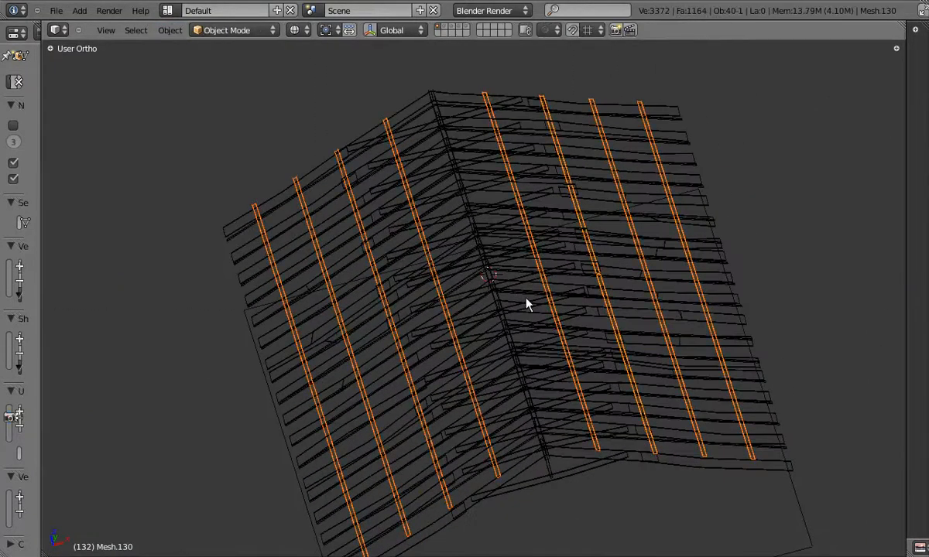
key(ctrl+j)
- Lower one cross-section near the end of a joined purlin by about 0.17 units along Z
key(Tab)
key(z)
middle_drag(649, 360, 699, 427)
scroll(699, 427, up, 3)
scroll(699, 427, up, 3)
right_click(410, 384)
key(g)
key(z)
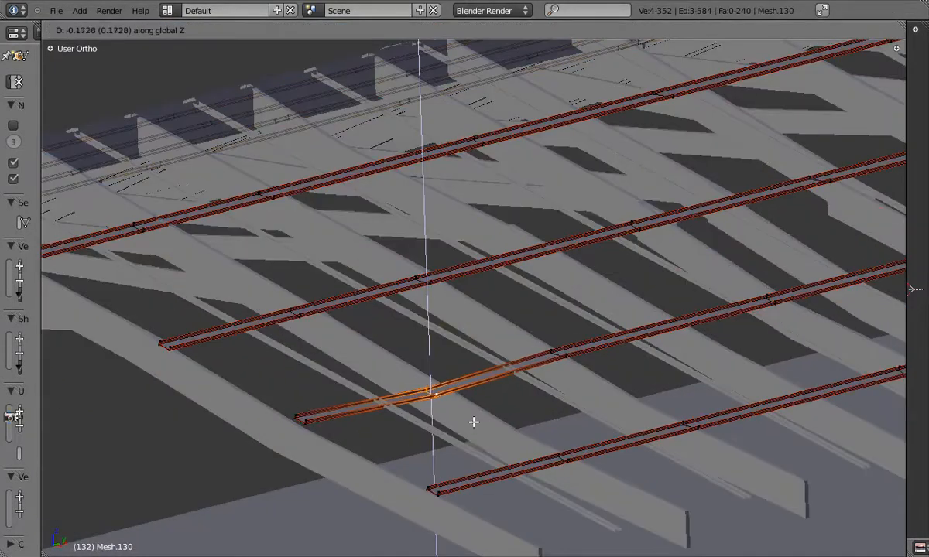
- Subdivide the thin linked battens running down both roof slopes and join them with the purlins into one mesh
key(Tab)
scroll(445, 419, down, 2)
right_click(517, 404)
key(Tab)
mouse_move(446, 418)
middle_down()
mouse_move(517, 404)
mouse_move(662, 338)
mouse_move(713, 344)
mouse_move(684, 326)
mouse_move(675, 384)
mouse_move(690, 467)
middle_up()
key(z)
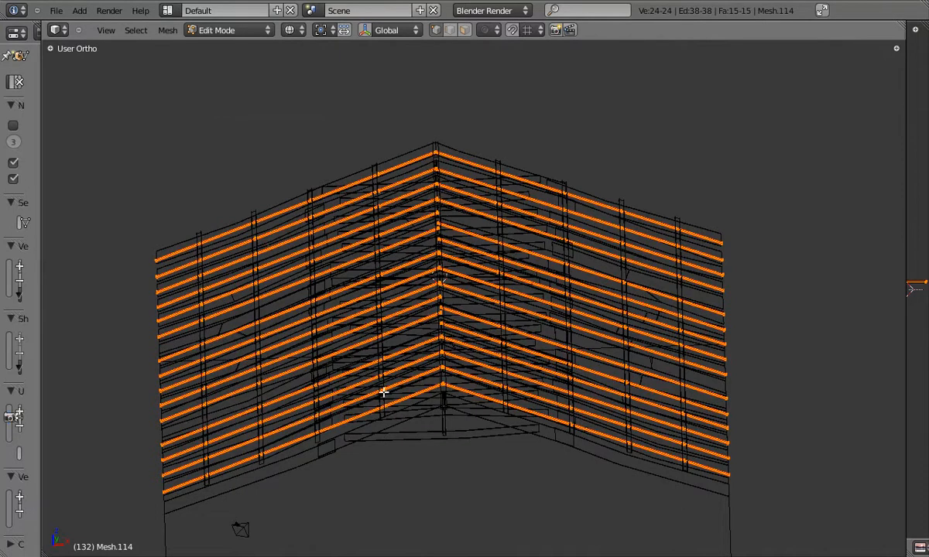
key(Tab)
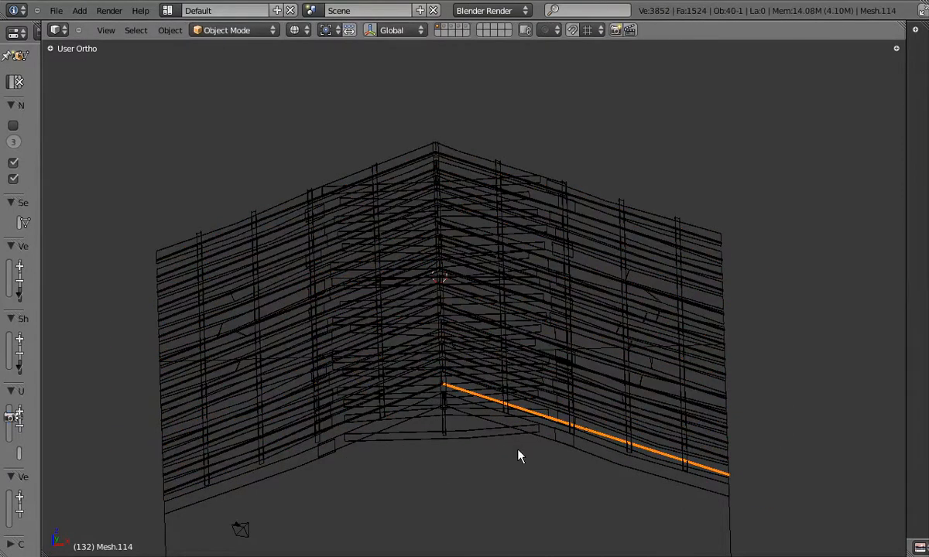
key(KP_1)
scroll(728, 283, up, 6)
scroll(492, 297, down, 6)
scroll(481, 326, up, 5)
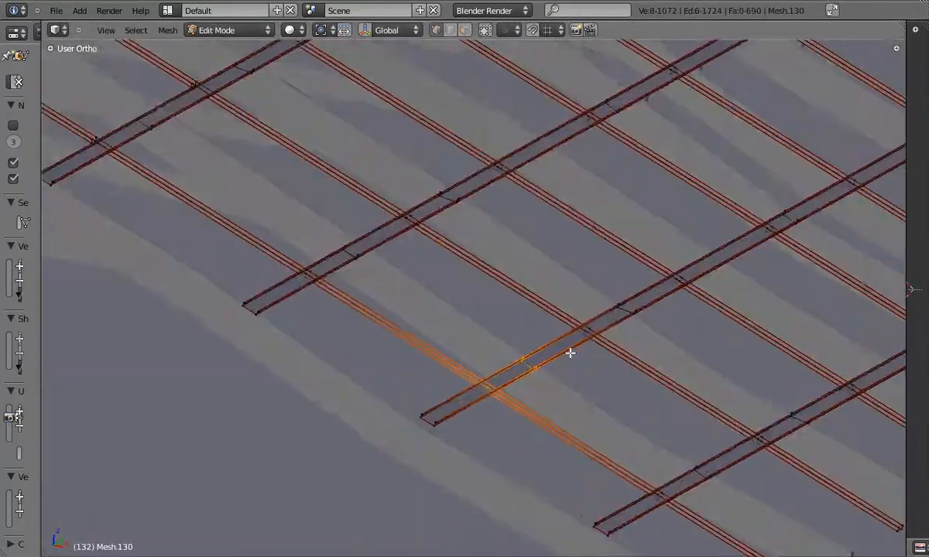
- Move the vertices where thin battens cross the lowest purlin near one roof end along Y and Z
middle_drag(570, 353, 378, 341)
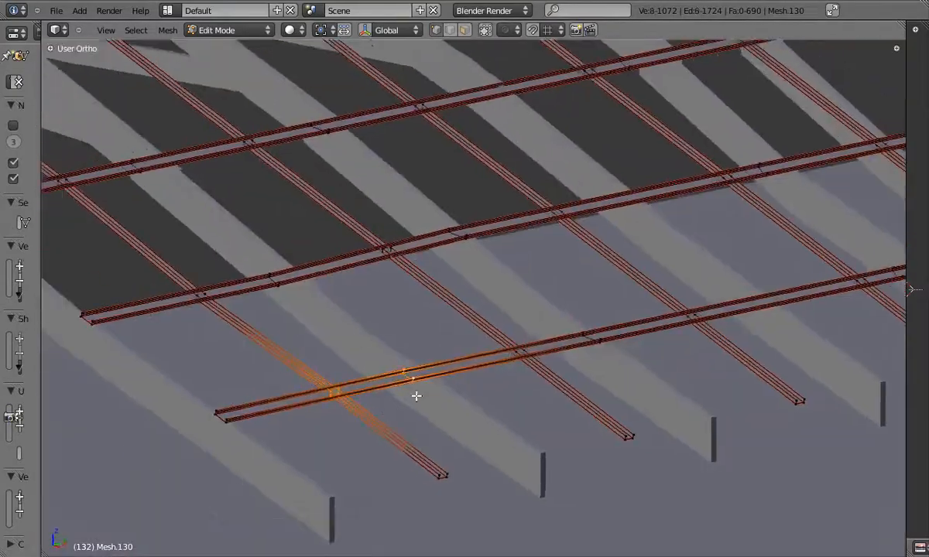
middle_drag(416, 396, 442, 372)
key(g)
key(y)
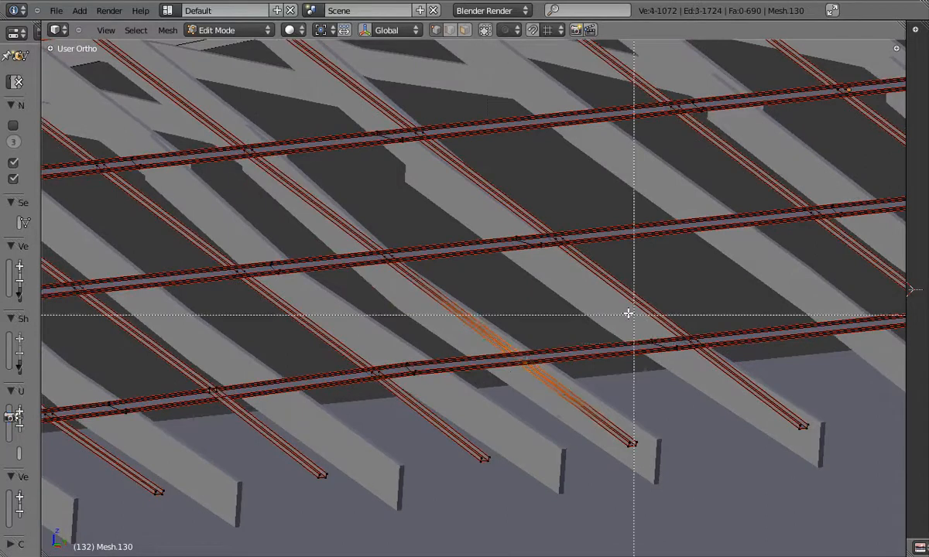
drag(631, 314, 733, 381)
key(g)
key(z)
click(716, 378)
key(Tab)
- Select the next crossing of the lowest purlin and a batten and move its vertices vertically
middle_drag(569, 385, 503, 387)
key(Tab)
key(a)
key(b)
drag(556, 305, 655, 367)
key(g)
key(z)
- Select the vertices around two further batten crossings on the lowest purlin and lower them about 0.27 units
shift+middle_drag(665, 355, 438, 382)
drag(519, 294, 611, 356)
drag(343, 314, 445, 394)
key(g)
key(z)
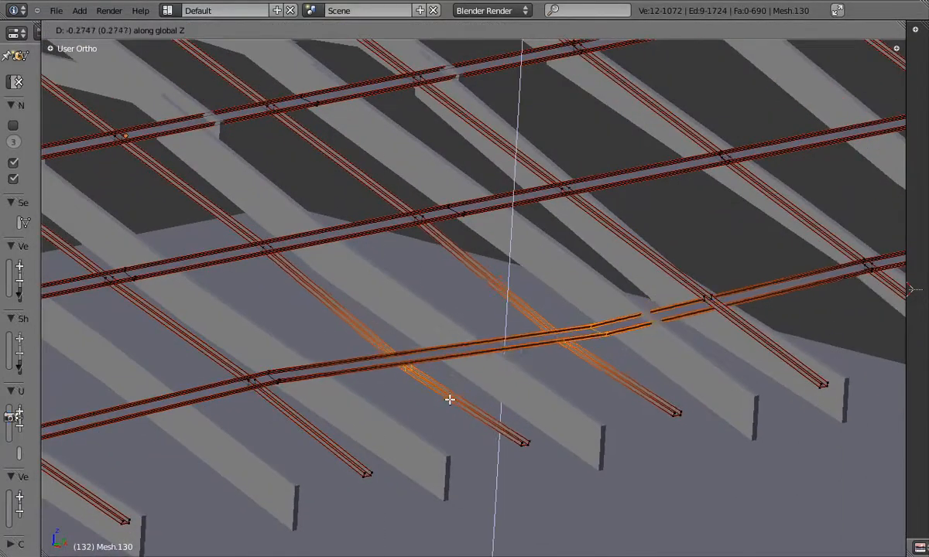
click(449, 388)
- Farther along the lowest purlin, select two neighbouring batten crossings and lower their vertices about 0.11 units
key(a)
shift+middle_drag(695, 316, 369, 369)
key(b)
click(382, 387)
key(Tab)
key(Tab)
key(a)
shift+middle_drag(453, 340, 348, 369)
key(b)
drag(355, 323, 447, 373)
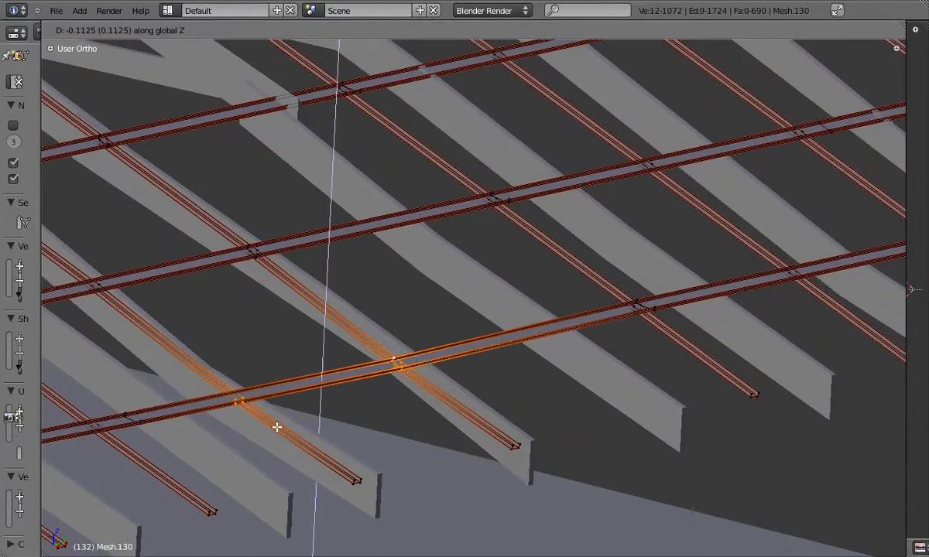
shift+middle_drag(299, 414, 377, 380)
key(g)
key(z)
click(544, 366)
- Select another batten crossing closer to the far roof end on the lowest purlin and move it vertically
key(a)
shift+middle_drag(462, 305, 478, 306)
key(b)
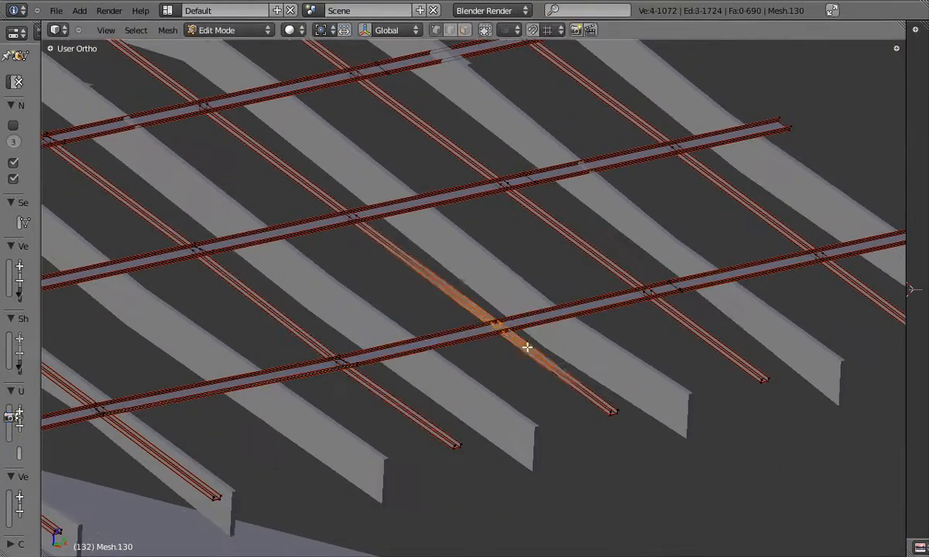
key(a)
key(b)
drag(617, 267, 684, 309)
shift+middle_drag(684, 309, 535, 346)
key(g)
key(z)
click(559, 340)
- Select purlin and batten crossings beside the far end of the roof and move their vertices along Z
shift+middle_drag(774, 267, 844, 274)
key(a)
key(b)
drag(822, 255, 866, 304)
drag(578, 158, 626, 224)
key(g)
key(z)
- Bend the second purlin from the eaves by moving its batten crossing near the roof end vertically
shift+middle_drag(581, 204, 705, 238)
key(a)
key(b)
drag(520, 223, 631, 300)
key(g)
key(z)
click(632, 297)
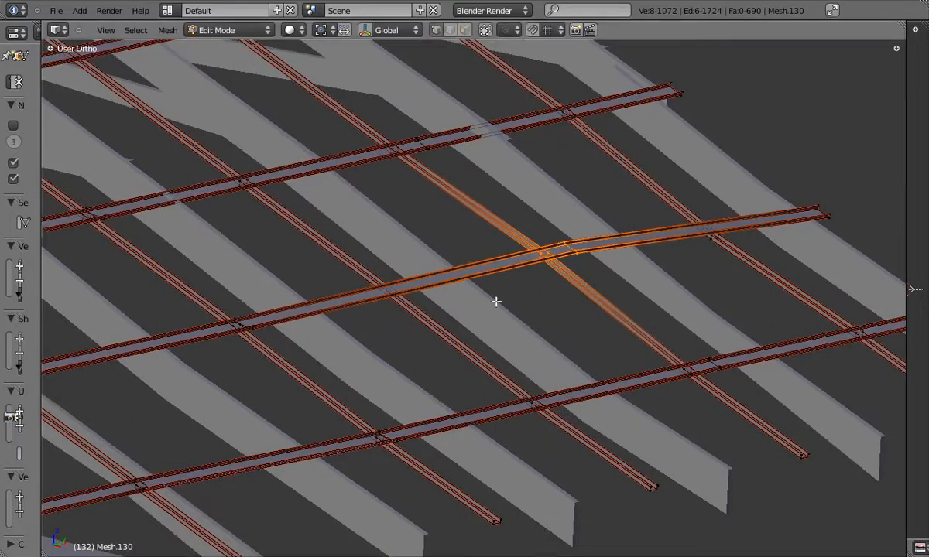
- Working back along the second purlin from the eaves, select the next batten crossing and move it along Z
shift+middle_drag(632, 297, 767, 294)
key(a)
key(b)
drag(328, 295, 426, 362)
shift+middle_drag(585, 334, 579, 325)
key(a)
key(b)
drag(285, 311, 386, 376)
key(g)
key(z)
click(388, 384)
- Nudge the batten's four vertices slightly at its following crossing with the second purlin from the eaves
shift+middle_drag(388, 384, 513, 328)
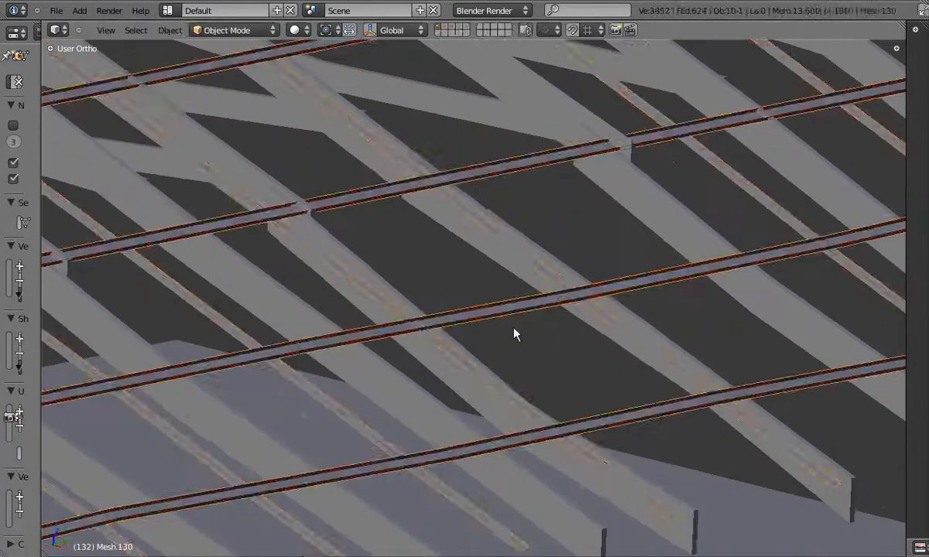
click(457, 366)
shift+middle_drag(457, 366, 566, 372)
key(b)
drag(334, 321, 489, 394)
key(Tab)
key(Tab)
key(g)
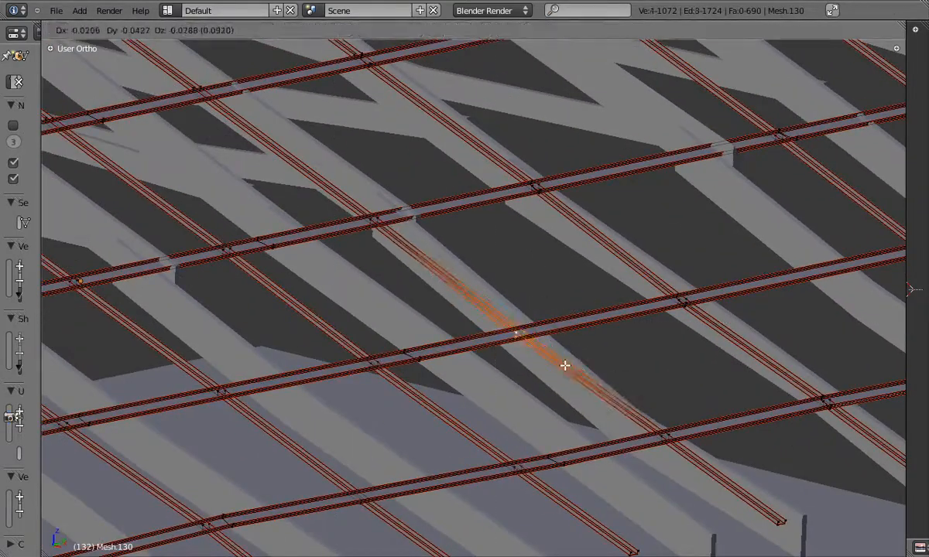
- Select a purlin and batten crossing on the roof slope and try lowering its vertices along Z
key(Tab)
scroll(582, 333, down, 9)
scroll(581, 338, up, 9)
key(Tab)
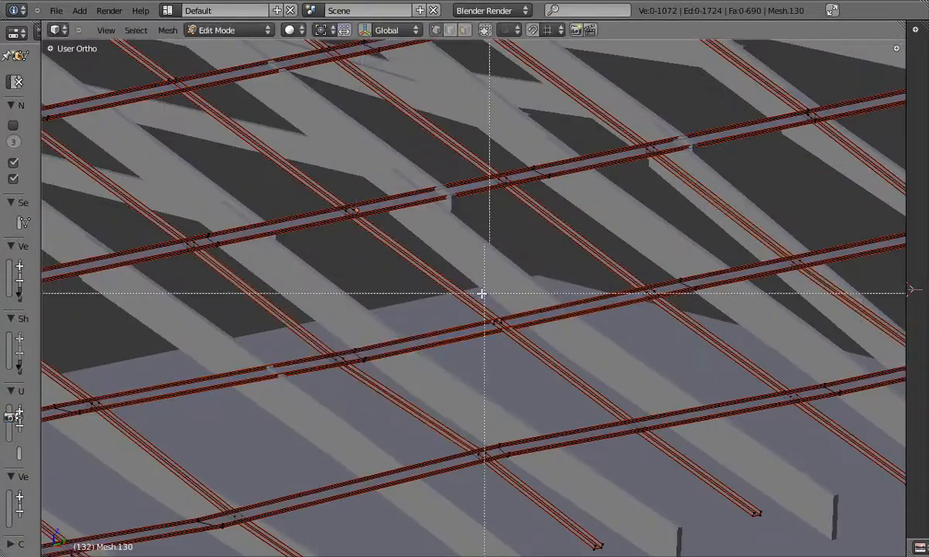
key(b)
drag(464, 302, 532, 371)
shift+middle_drag(376, 367, 524, 337)
key(a)
key(b)
drag(449, 305, 528, 360)
shift+middle_drag(403, 358, 468, 351)
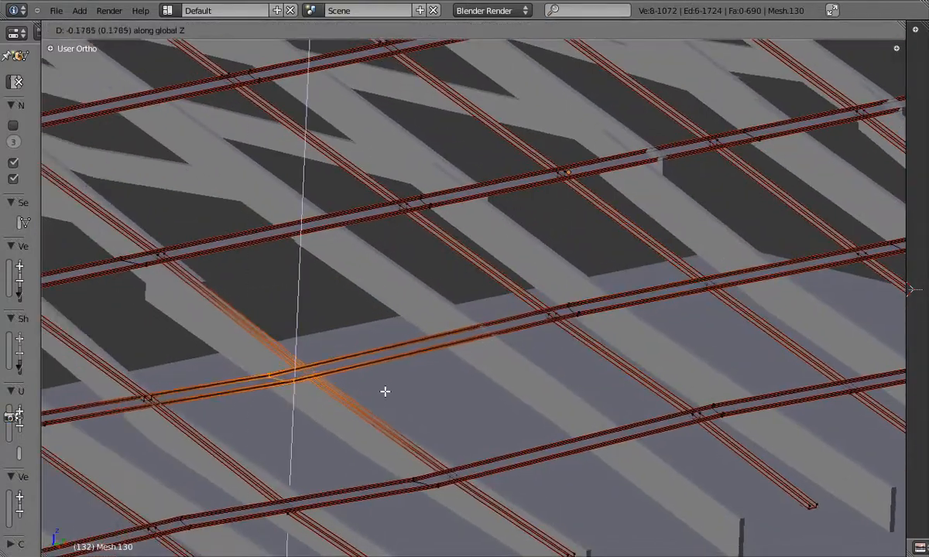
shift+middle_drag(306, 391, 449, 364)
scroll(449, 364, down, 3)
middle_drag(449, 364, 527, 264)
key(g)
key(z)
click(435, 363)
- Examine the joined purlins and battens along the whole roof in perspective and wireframe
key(Tab)
key(KP_5)
key(Tab)
middle_drag(607, 218, 449, 306)
key(ctrl+KP_Add)
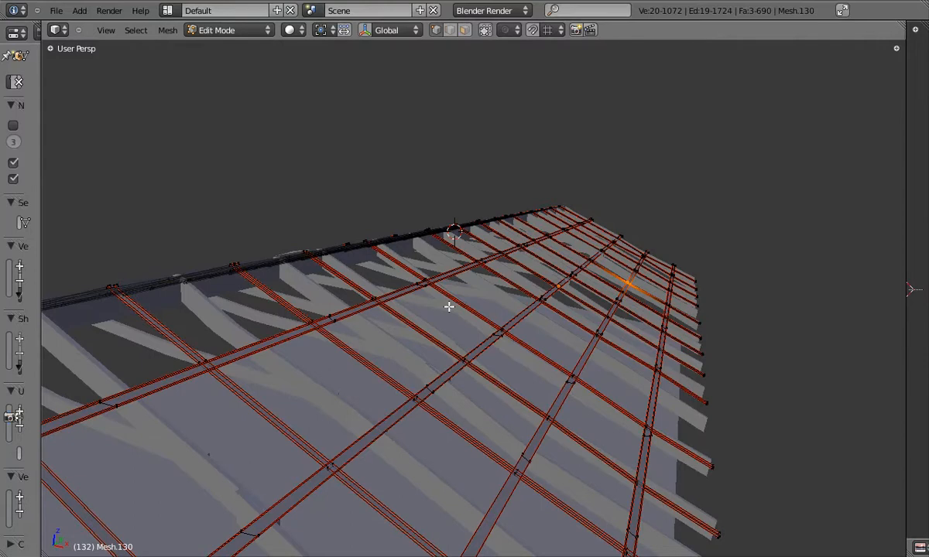
key(Tab)
scroll(450, 309, down, 5)
key(z)
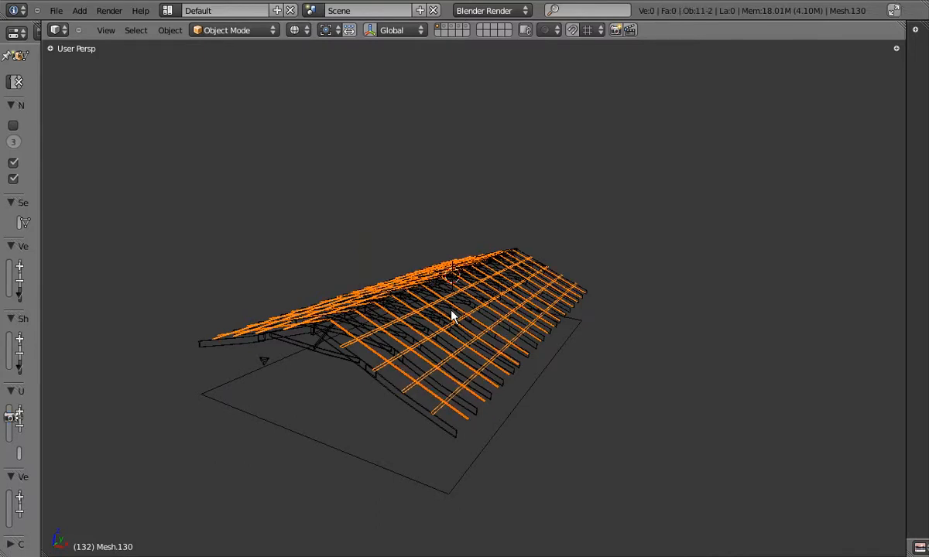
key(g)
right_click(451, 284)
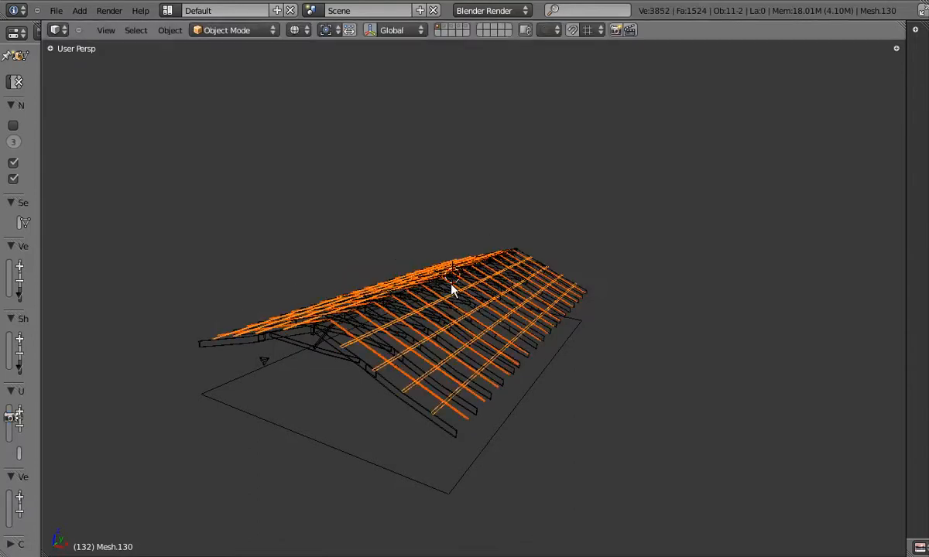
- Undo the crossing edits and the joining of the battens and purlins, back to the separate straight purlin object
scroll(451, 289, up, 5)
right_click(451, 289)
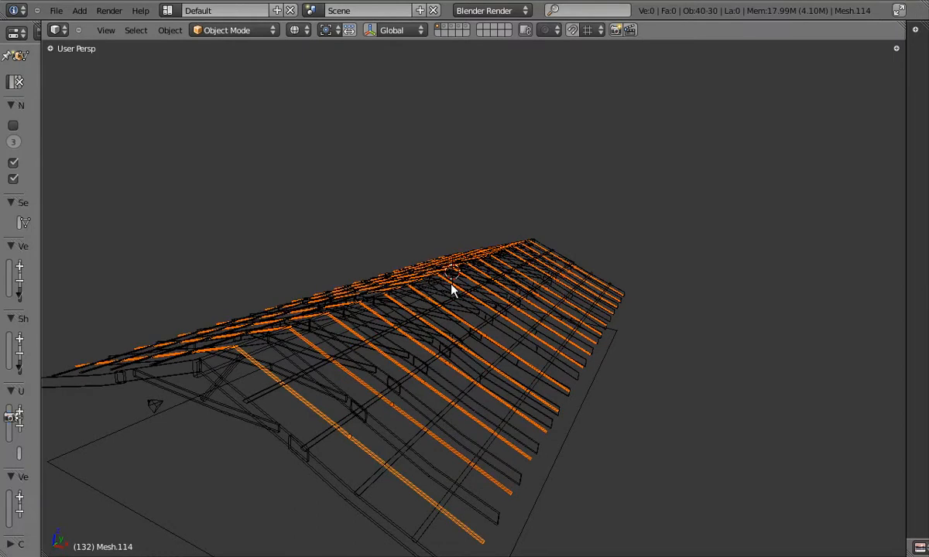
key(Tab)
key(Tab)
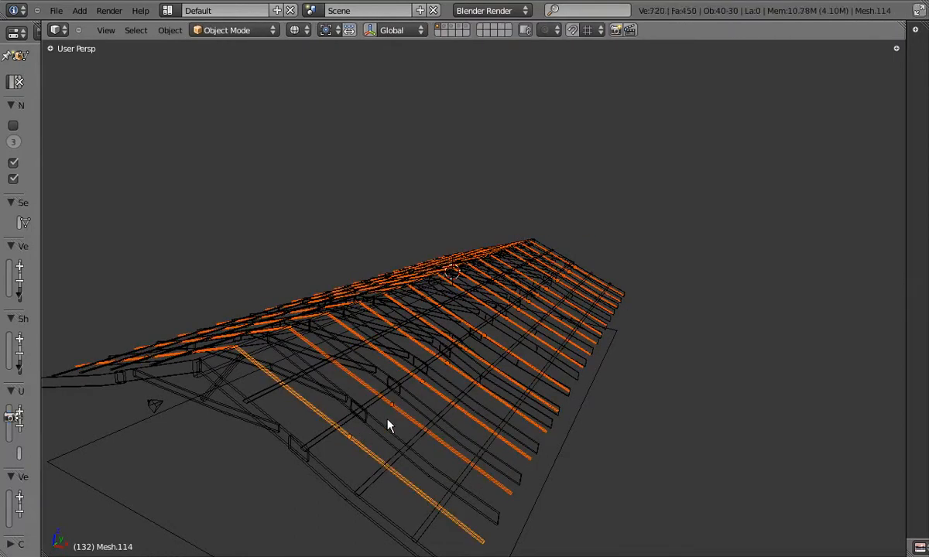
key(ctrl+z)
key(ctrl+z)
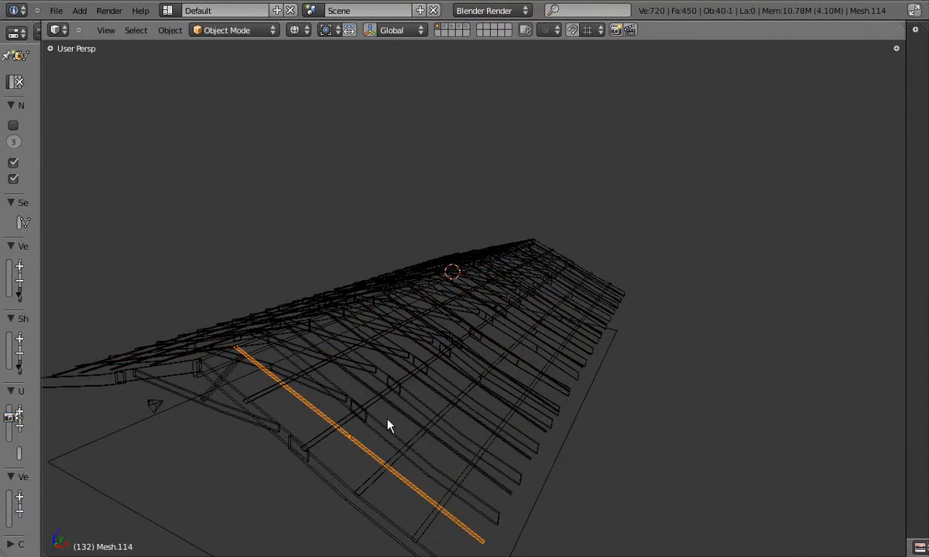
key(Tab)
key(Tab)
key(ctrl+z)
key(ctrl+z)
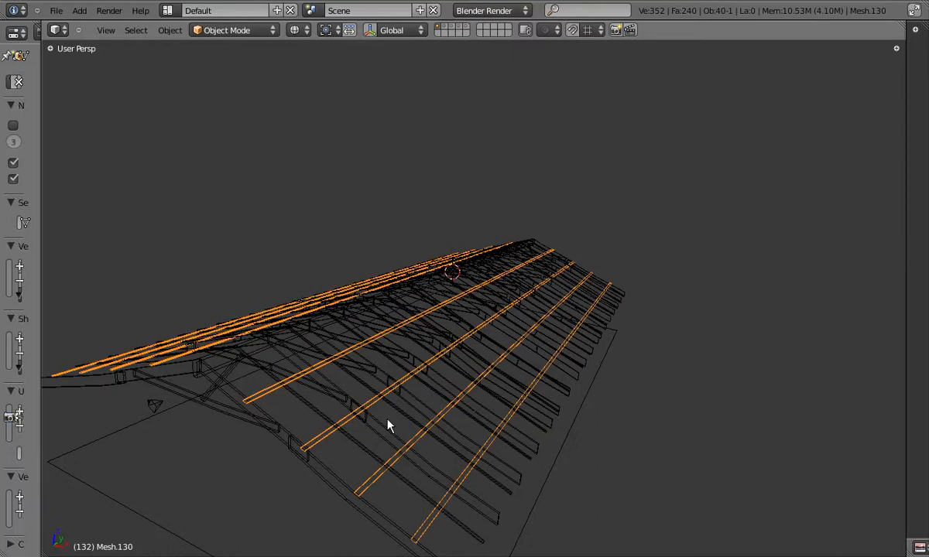
- Compare the separate purlin and batten meshes by opening each of them for editing
key(Tab)
key(Tab)
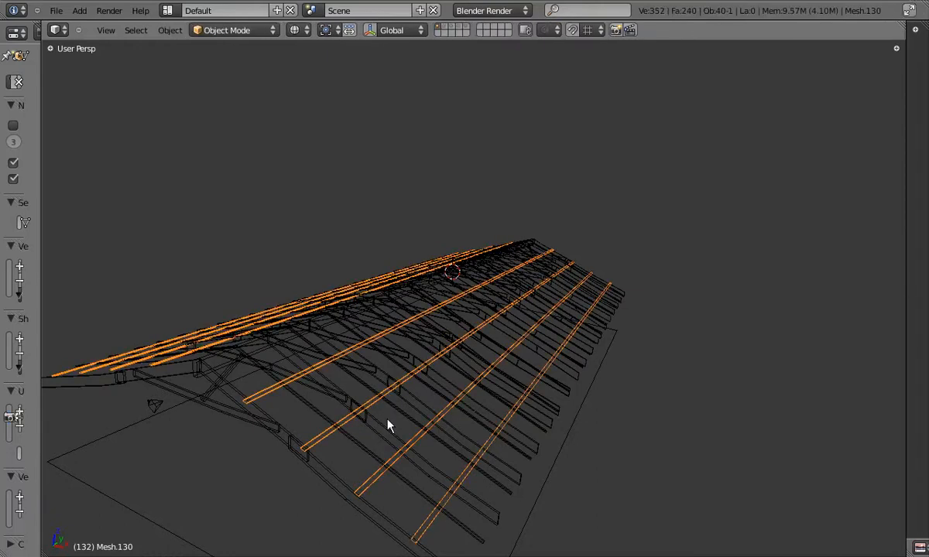
key(Tab)
key(Tab)
key(Tab)
middle_drag(385, 421, 455, 398)
scroll(458, 397, up, 2)
key(Tab)
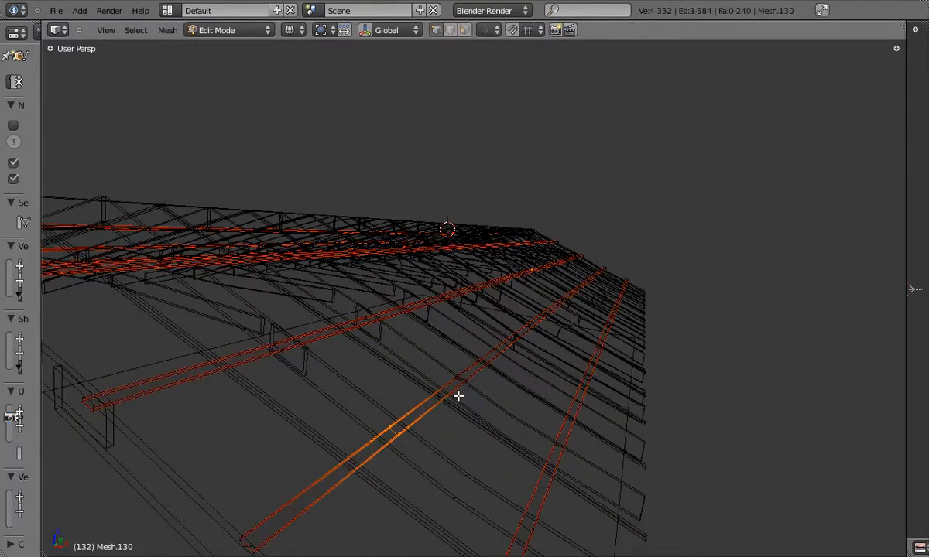
right_click(313, 435)
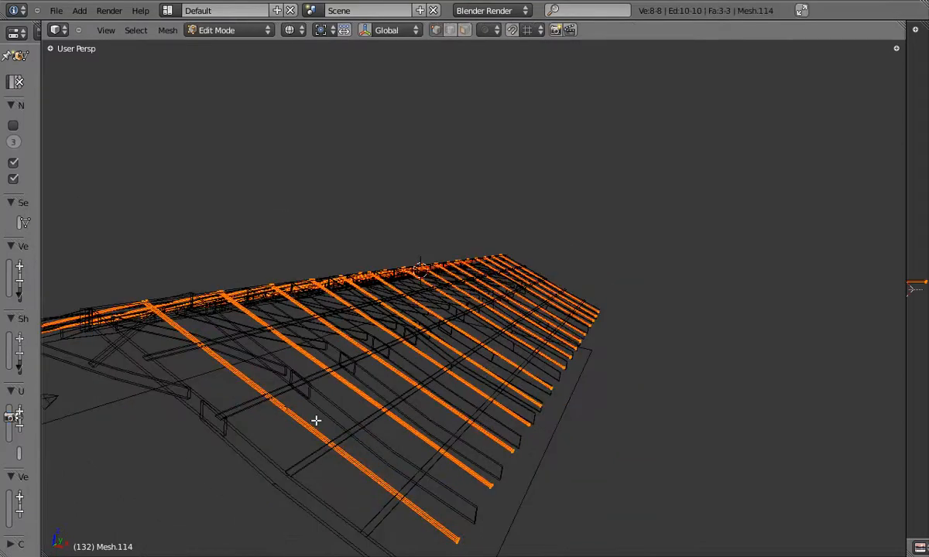
key(Tab)
right_click(332, 415)
key(z)
- Open the roof purlins for editing in a close front wireframe view with all vertices deselected
right_click(327, 379)
mouse_move(328, 379)
middle_down()
mouse_move(414, 418)
mouse_move(377, 416)
mouse_move(406, 376)
mouse_move(487, 348)
mouse_move(530, 302)
middle_up()
scroll(377, 416, up, 4)
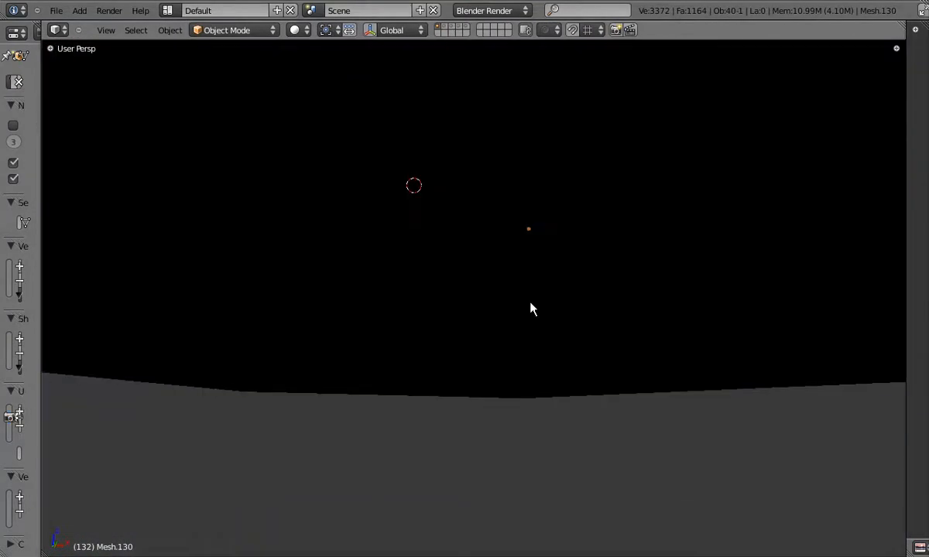
scroll(522, 268, down, 1)
scroll(589, 227, up, 4)
key(Tab)
middle_drag(602, 228, 541, 255)
mouse_move(533, 274)
middle_down()
mouse_move(504, 424)
mouse_move(408, 311)
mouse_move(498, 365)
mouse_move(462, 330)
mouse_move(483, 297)
mouse_move(493, 335)
middle_up()
key(KP_1)
key(z)
key(a)
scroll(493, 335, up, 3)
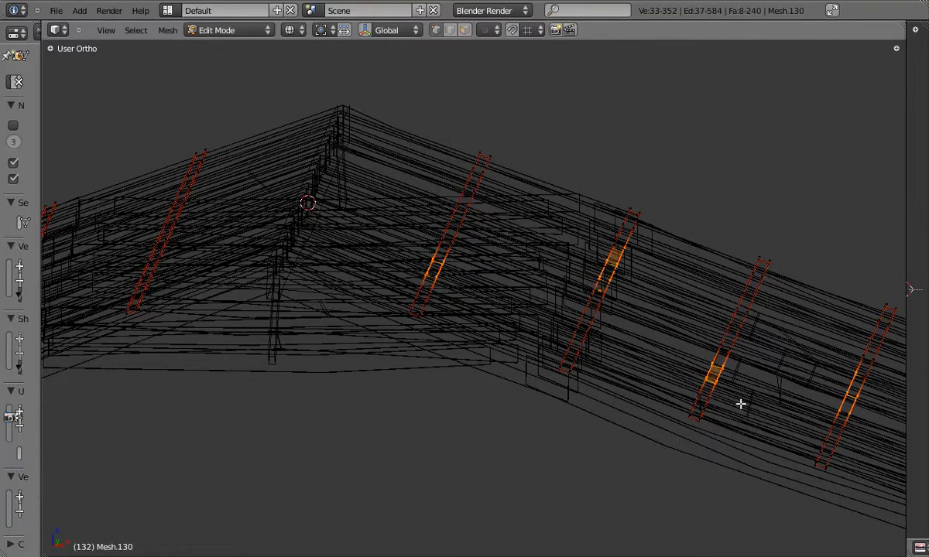
- Select scattered cross-sections along the four purlins of one roof slope and shift them slightly to bend the purlins
drag(603, 269, 646, 304)
key(g)
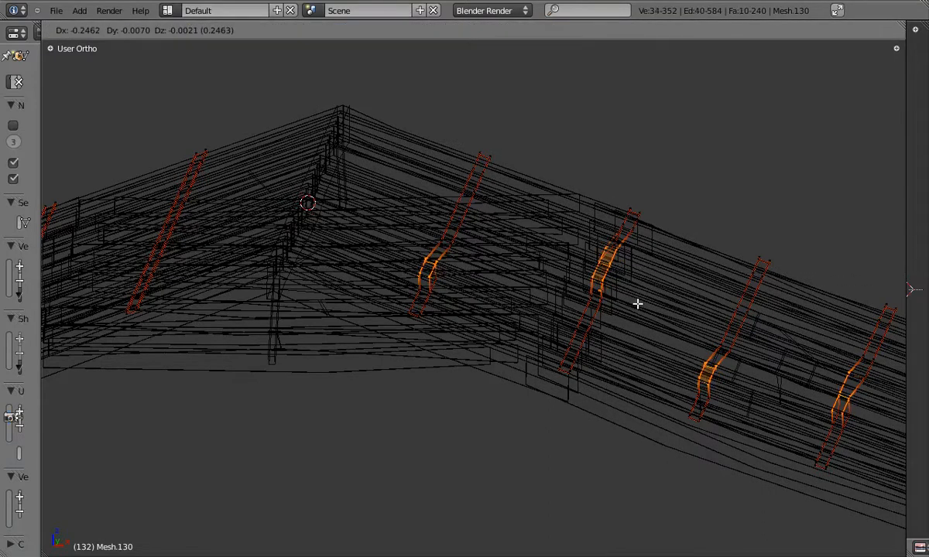
middle_drag(448, 287, 422, 289)
scroll(444, 273, down, 2)
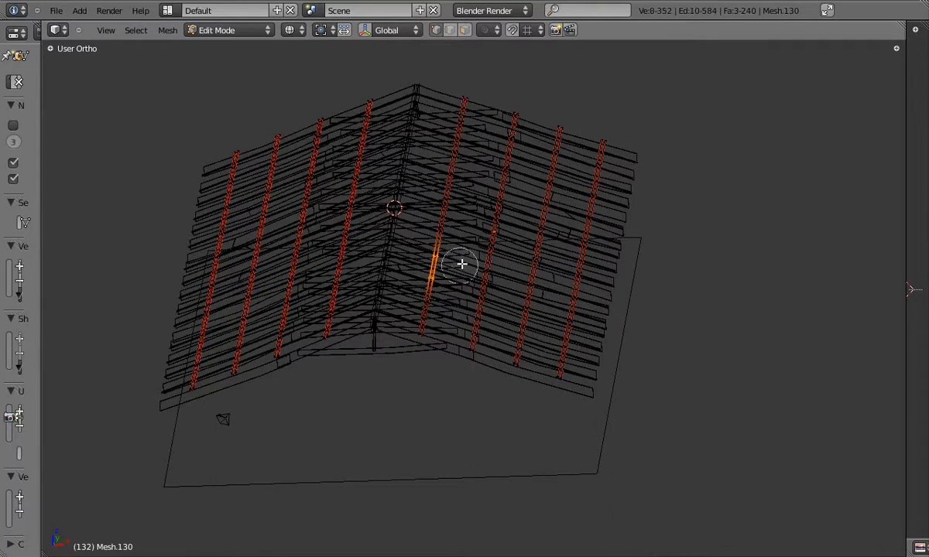
click(641, 325)
shift+middle_drag(534, 287, 561, 294)
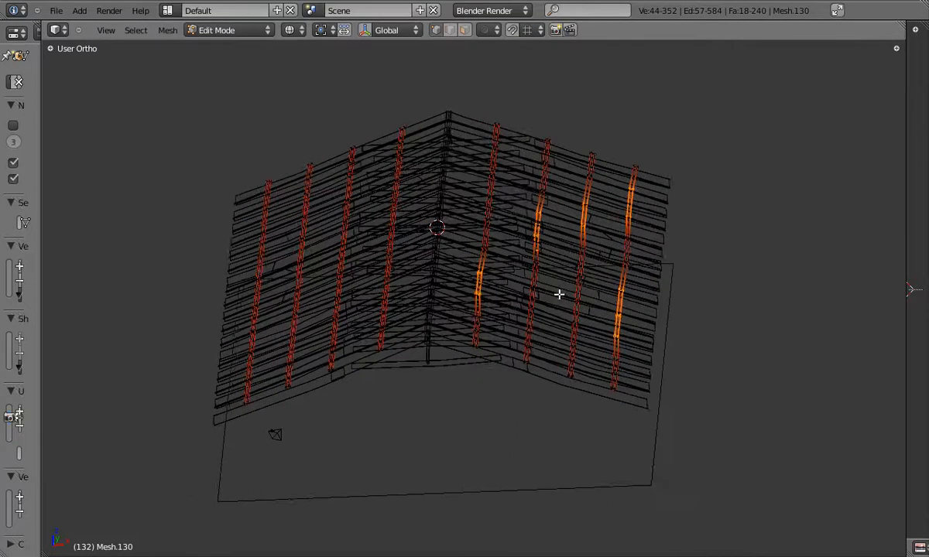
- Select scattered cross-sections along the opposite slope's purlins, shift them about 0.26 units, and finish editing the purlins
scroll(560, 295, up, 2)
key(a)
middle_drag(557, 341, 412, 292)
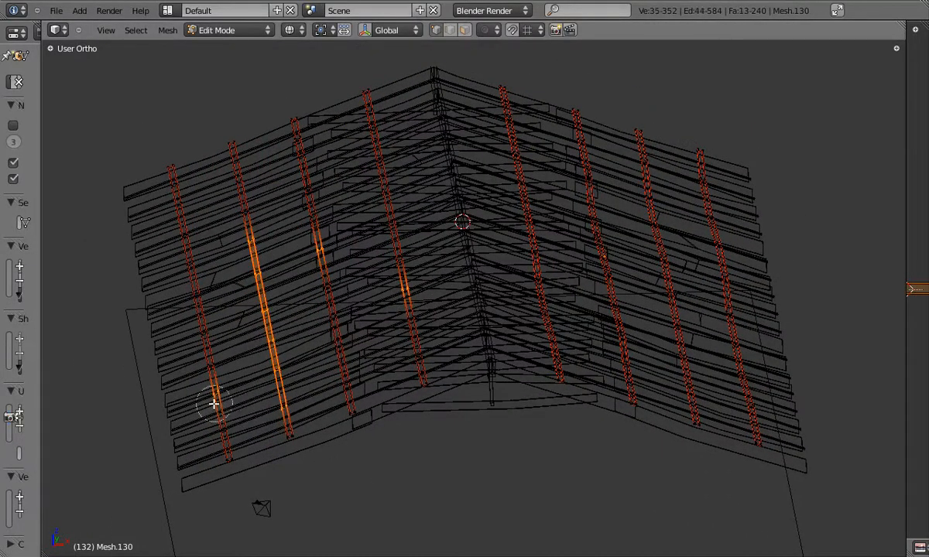
key(g)
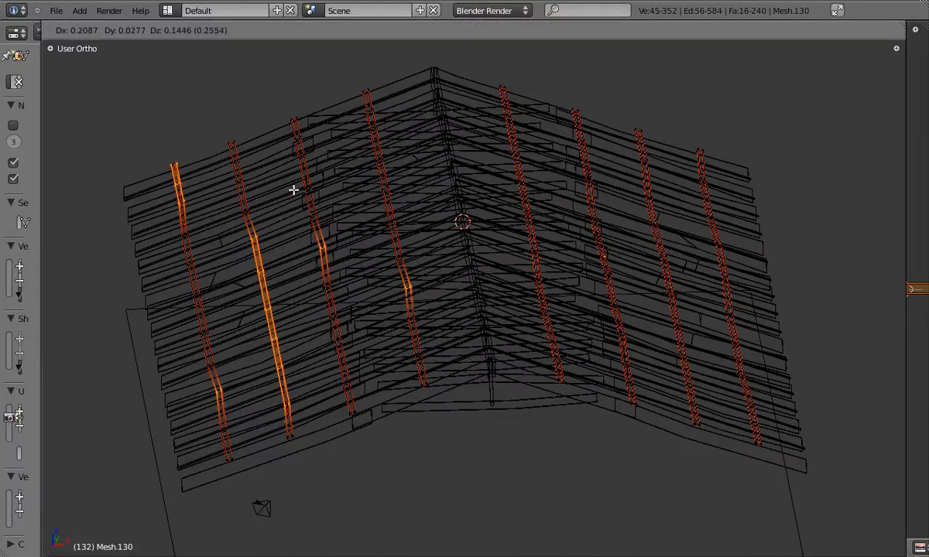
click(293, 190)
key(Tab)
key(a)
- Examine the bent purlins against the trusses and battens from beneath the roof in solid shading
middle_drag(491, 289, 482, 272)
key(KP_1)
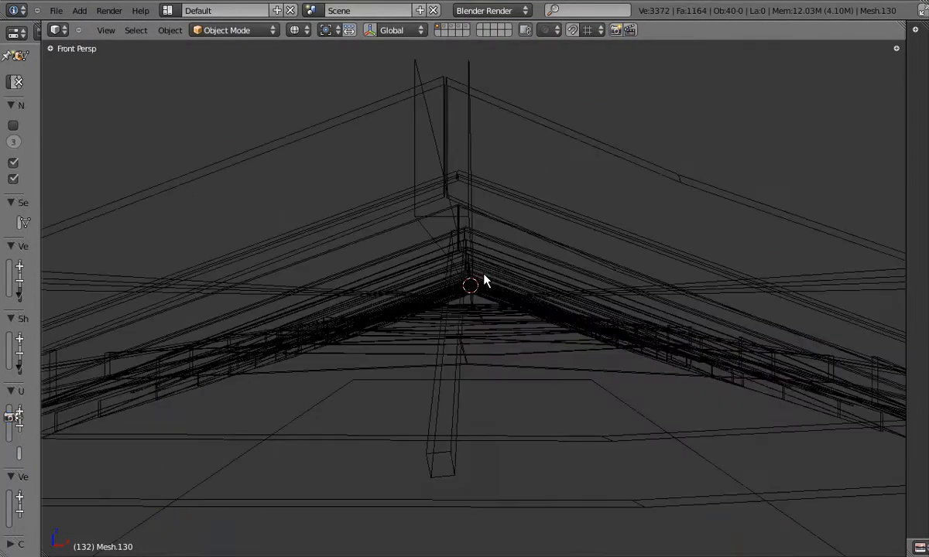
key(z)
key(KP_5)
mouse_move(586, 257)
middle_down()
mouse_move(603, 261)
mouse_move(582, 209)
mouse_move(531, 236)
mouse_move(553, 202)
middle_up()
key(z)
key(z)
key(Tab)
middle_drag(226, 222, 346, 232)
key(g)
right_click(255, 228)
key(Tab)
key(Tab)
key(Tab)
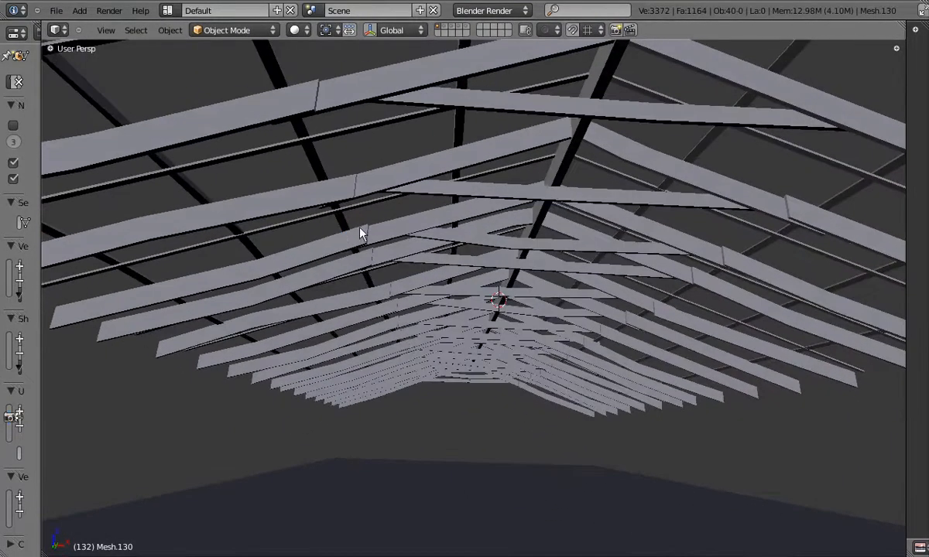
key(a)
mouse_move(450, 229)
middle_down()
mouse_move(439, 240)
mouse_move(446, 227)
middle_up()
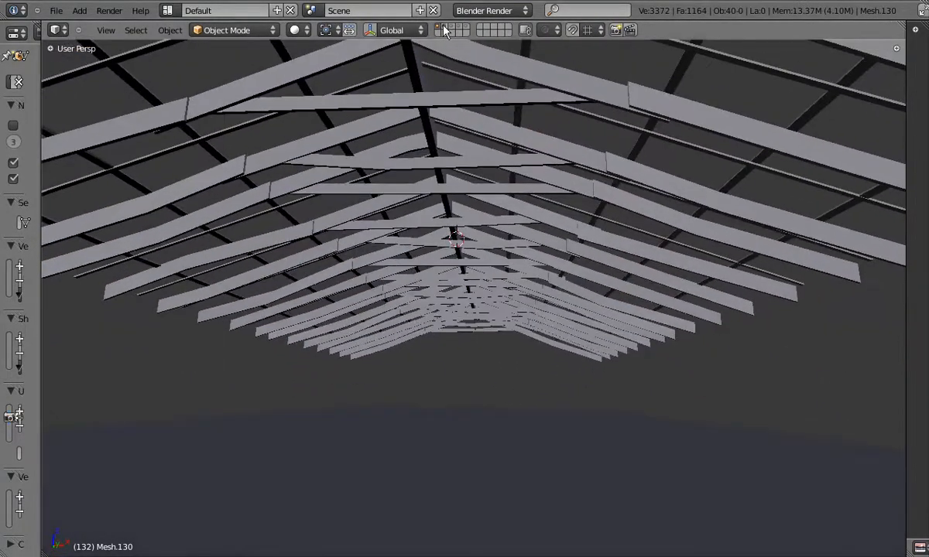
- Show the layers holding the walls, posts and windows together with the roof in solid shading
shift+drag(445, 28, 464, 27)
mouse_move(465, 232)
middle_down()
mouse_move(482, 271)
mouse_move(468, 269)
mouse_move(687, 172)
mouse_move(647, 284)
mouse_move(425, 265)
mouse_move(456, 326)
mouse_move(497, 302)
mouse_move(537, 369)
mouse_move(502, 324)
middle_up()
key(z)
key(z)
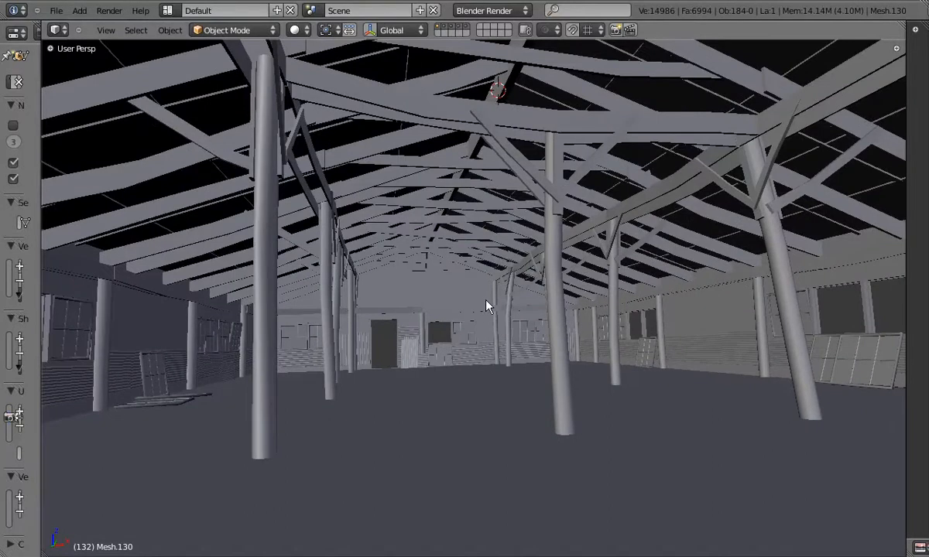
- Select the diagonal brace at the gable end and add a cut across it in the side view
key(z)
right_click(427, 263)
key(KP_3)
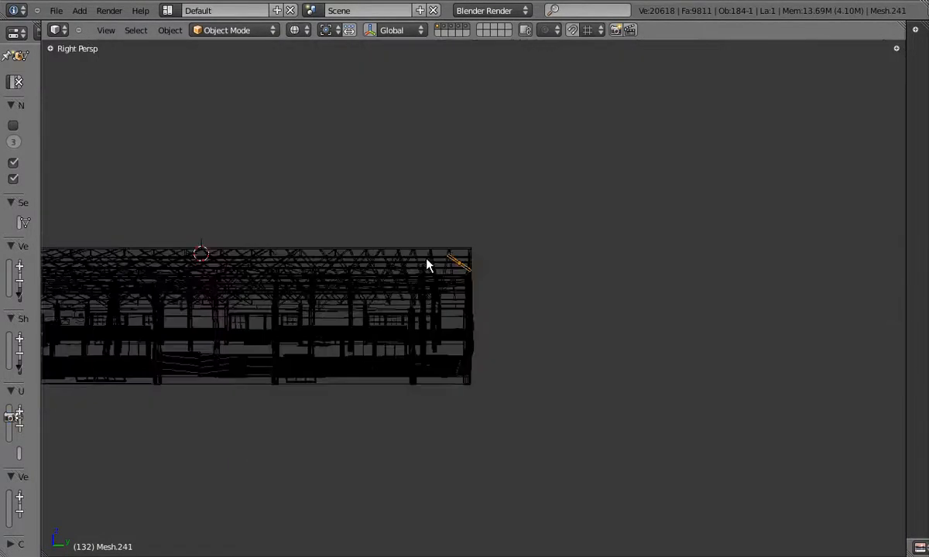
key(KP_5)
key(Tab)
key(a)
key(a)
scroll(720, 294, up, 5)
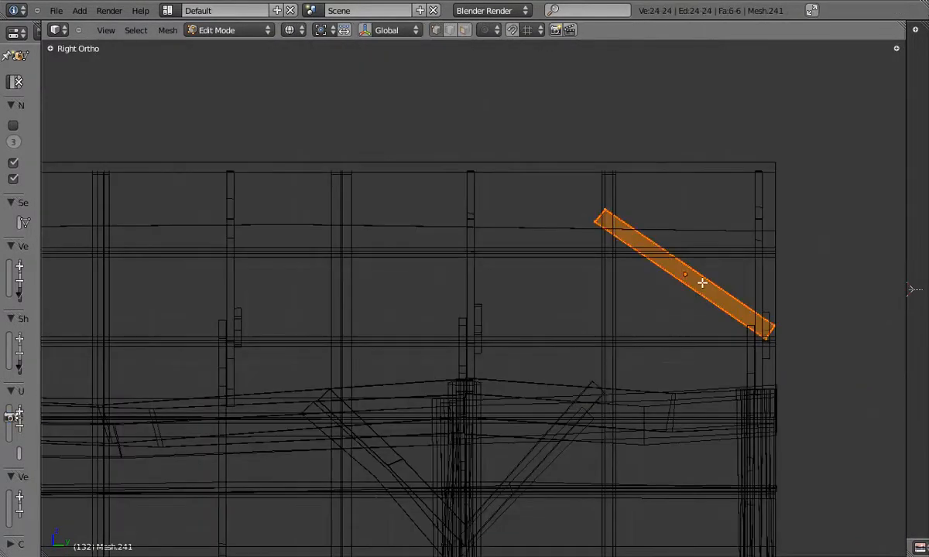
click(747, 292)
key(Tab)
- Examine the cut brace beside the gable wall from inside the building in solid and wireframe shading
key(KP_1)
key(z)
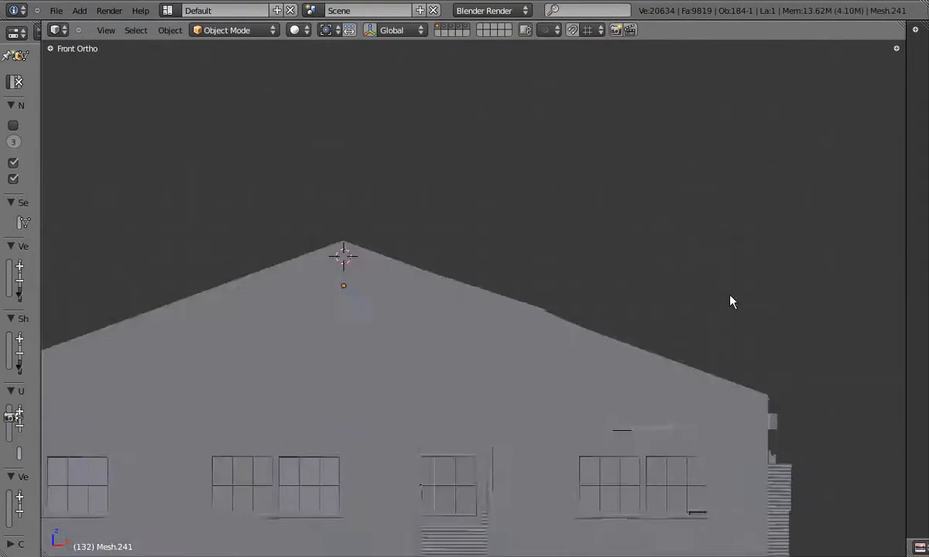
key(KP_5)
scroll(391, 276, up, 6)
mouse_move(392, 276)
middle_down()
mouse_move(431, 209)
mouse_move(357, 234)
mouse_move(400, 266)
mouse_move(358, 267)
middle_up()
key(a)
scroll(400, 266, down, 5)
key(z)
right_click(358, 267)
key(Tab)
click(372, 305)
key(Tab)
key(z)
- Bend the diagonal gable-end brace by moving its selected vertices along Z
middle_drag(372, 305, 421, 280)
key(Tab)
click(367, 285)
key(Tab)
key(Tab)
key(g)
key(z)
click(360, 251)
key(Tab)
- Box-select vertices where the roof timbers meet the gable wall and adjust them
key(a)
scroll(417, 271, up, 2)
key(Tab)
middle_drag(386, 229, 373, 223)
key(b)
drag(321, 100, 416, 280)
key(Tab)
middle_drag(424, 290, 497, 253)
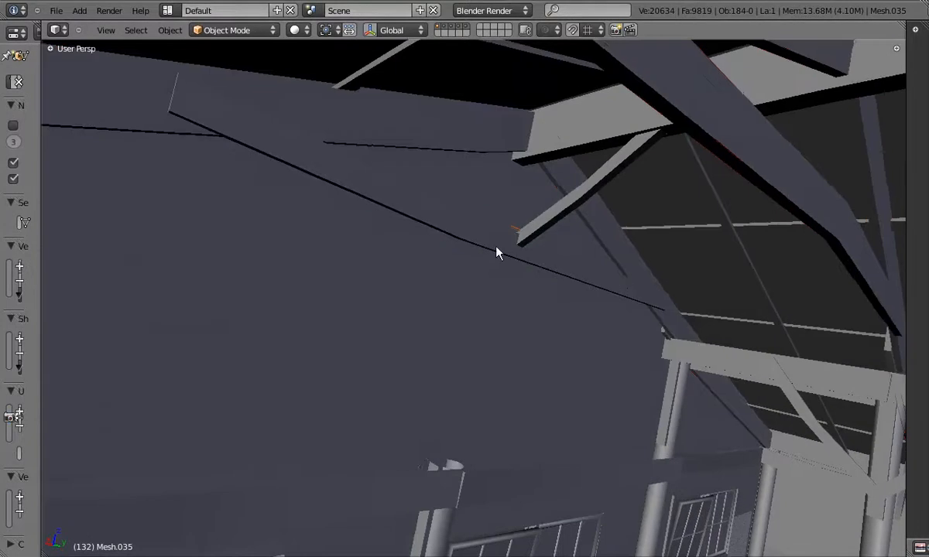
click(558, 250)
key(Tab)
middle_drag(565, 254, 612, 187)
scroll(613, 185, down, 2)
- Select the neighbouring roof timber near the gable wall and move its selected vertices along Z
right_click(643, 168)
key(Tab)
key(g)
key(z)
click(783, 154)
key(Tab)
- Select the horizontal wall beam above the windows and move its lower-edge vertices to make it irregular
middle_drag(782, 154, 186, 350)
right_click(265, 339)
key(Tab)
key(Tab)
key(Tab)
key(Tab)
middle_drag(325, 339, 480, 319)
right_click(401, 212)
key(Tab)
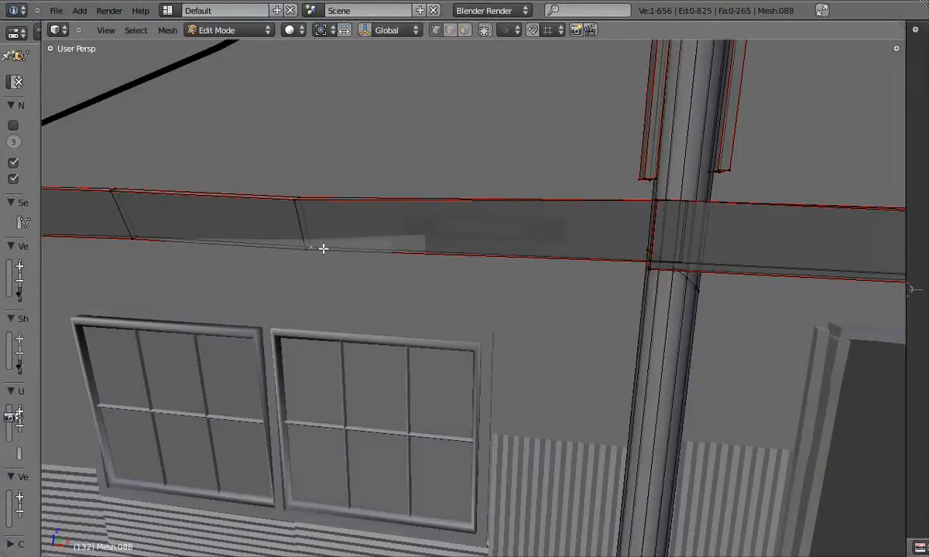
middle_drag(370, 249, 277, 219)
key(g)
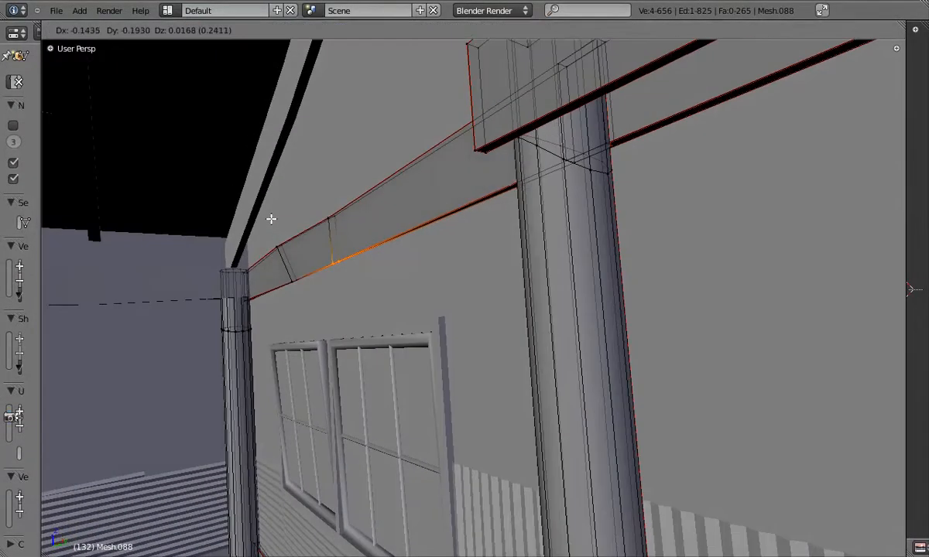
click(271, 219)
key(Tab)
- Examine the side-wall and end-wall beams and their posts from inside the building, checking their meshes in Edit Mode
middle_drag(367, 250, 491, 338)
key(Tab)
key(Tab)
key(a)
right_click(393, 293)
key(Tab)
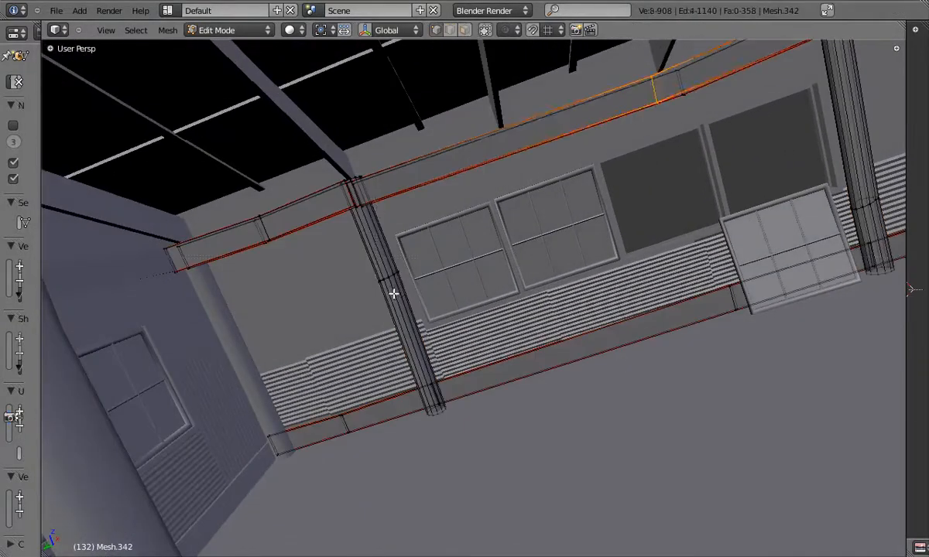
click(470, 296)
middle_drag(470, 296, 198, 320)
key(Tab)
right_click(198, 321)
key(Tab)
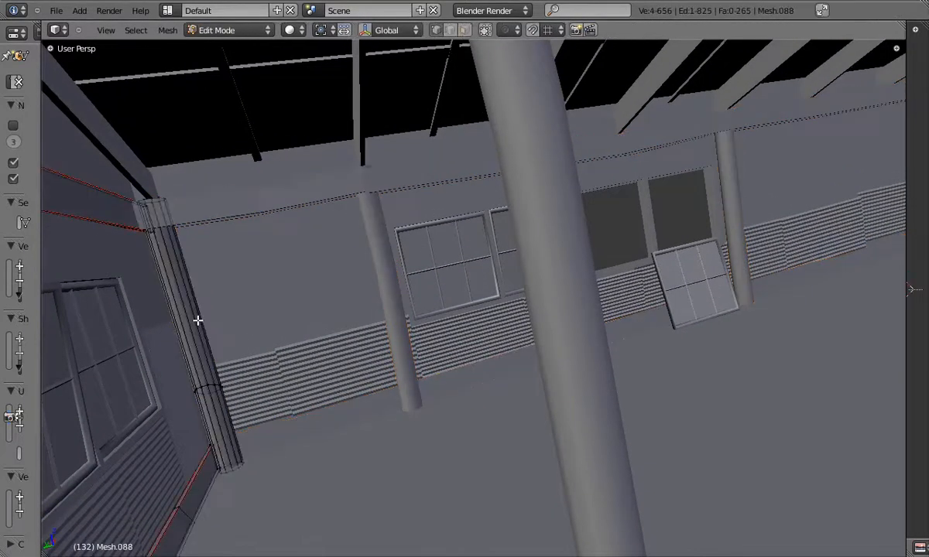
middle_drag(263, 415, 182, 390)
key(Tab)
middle_drag(310, 390, 519, 334)
right_click(410, 149)
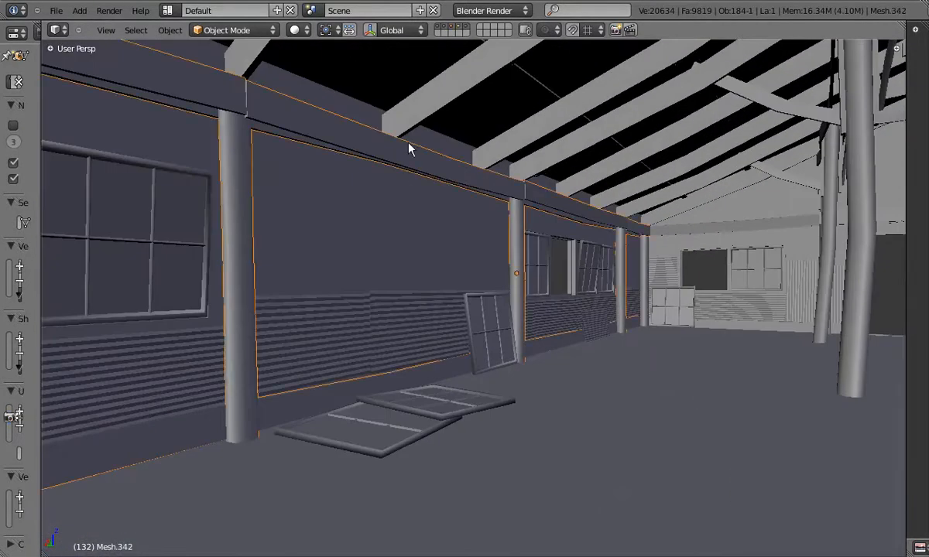
- Deselect everything, look through the individual layers and show only layer 5
middle_drag(415, 337, 432, 371)
key(a)
shift+middle_drag(607, 339, 532, 380)
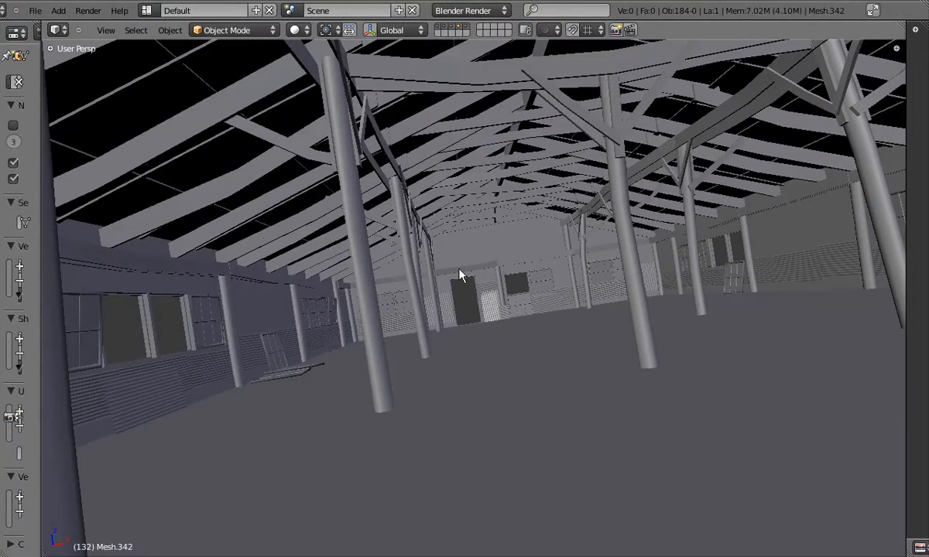
key(1)
key(2)
key(3)
key(4)
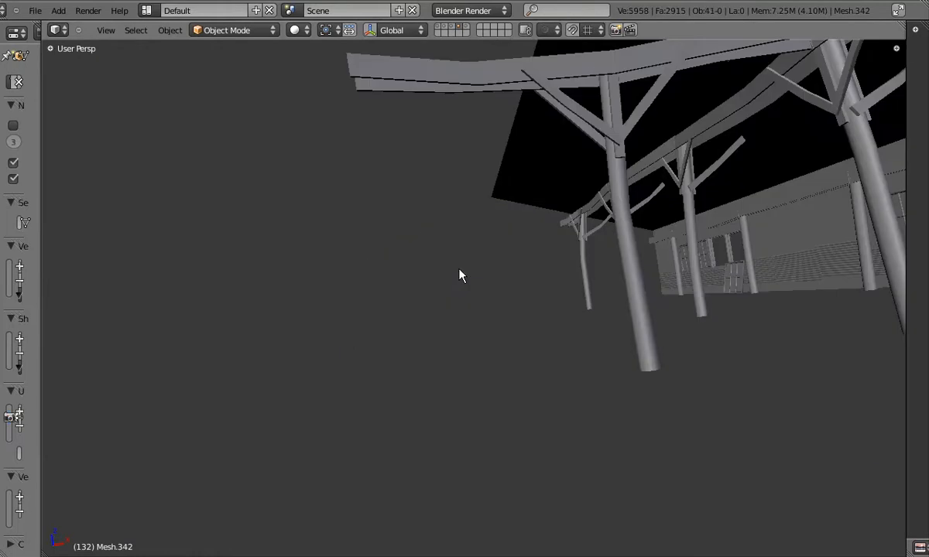
key(5)
- Select a corrugated sheet on the side wall and make it single user with the Object & ObData option
middle_drag(237, 386, 461, 322)
right_click(450, 339)
right_click(460, 322)
key(Tab)
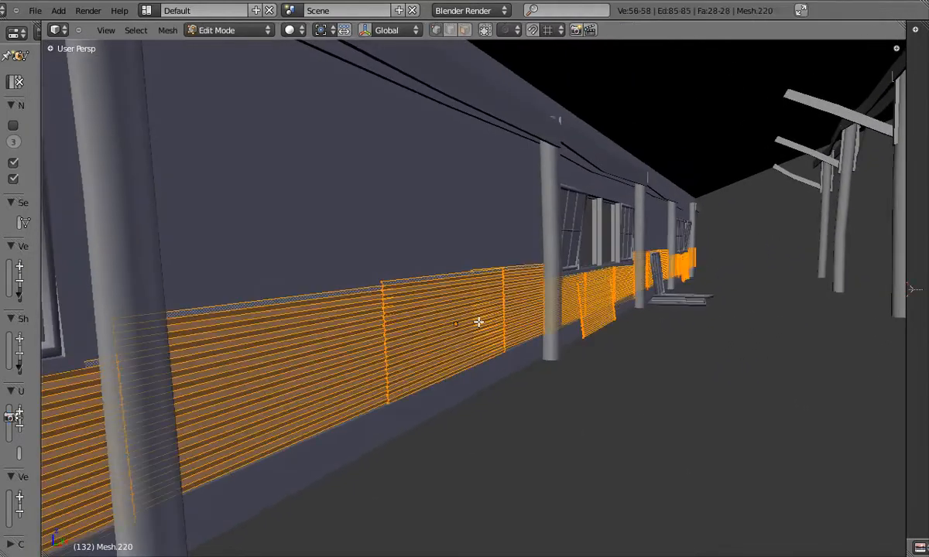
key(Tab)
click(176, 31)
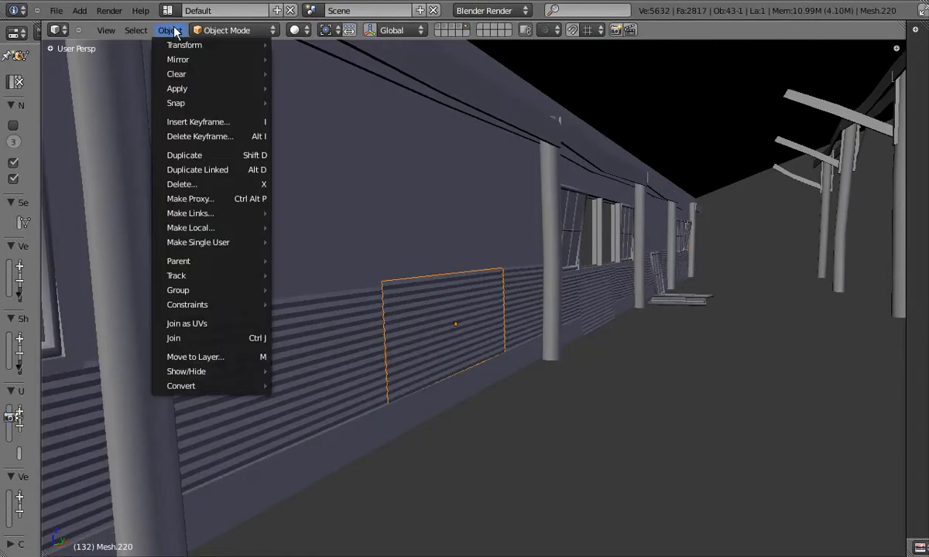
mouse_move(236, 243)
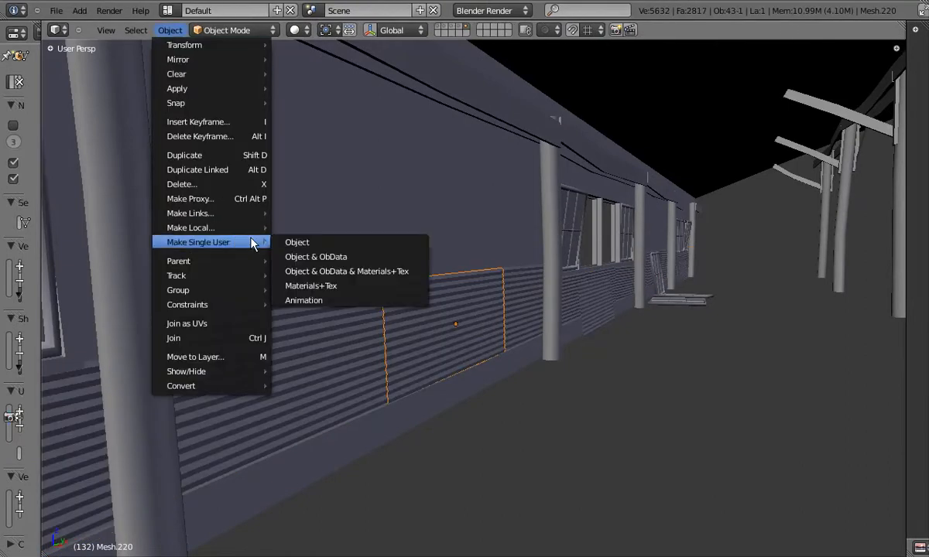
click(343, 258)
key(Tab)
key(Tab)
click(168, 31)
mouse_move(225, 243)
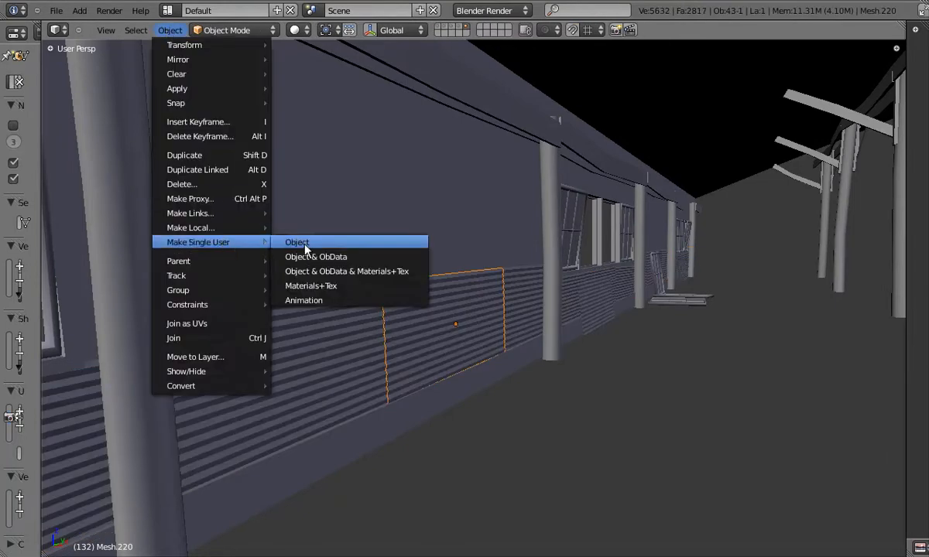
click(317, 258)
click(319, 263)
key(Tab)
key(g)
right_click(431, 224)
- Knife-cut the corrugated sheet across its ribs with a slanted cut from the lower edge to the upper edge
scroll(504, 315, up, 2)
mouse_move(476, 324)
middle_down()
mouse_move(455, 332)
mouse_move(458, 321)
middle_up()
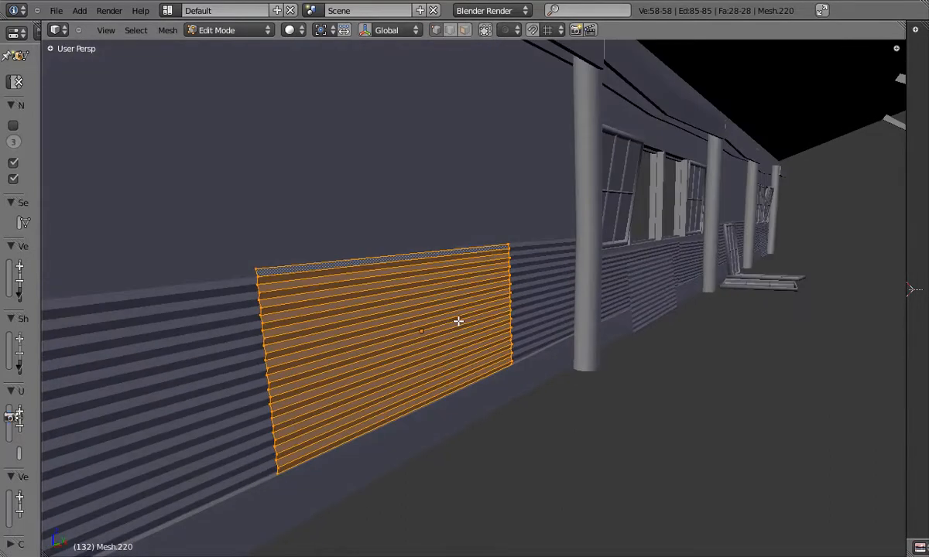
scroll(459, 321, down, 1)
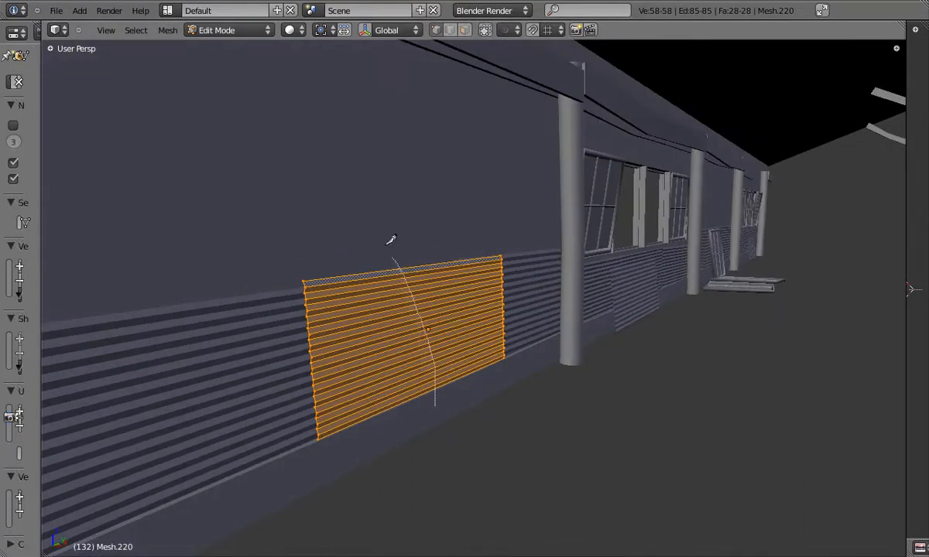
middle_drag(454, 309, 348, 325)
right_click(415, 274)
- Box-select the new cut vertices and rotate and move them to bend the corrugated sheet out of the wall plane
key(b)
drag(378, 223, 483, 397)
middle_drag(483, 391, 592, 303)
key(r)
middle_drag(447, 346, 520, 343)
click(484, 340)
key(r)
click(615, 325)
key(g)
key(r)
click(502, 294)
key(g)
click(495, 301)
key(Tab)
- Refine the sheet's bend by rotating the cut vertices, scaling them along Z and moving them along Z
middle_drag(513, 272, 463, 309)
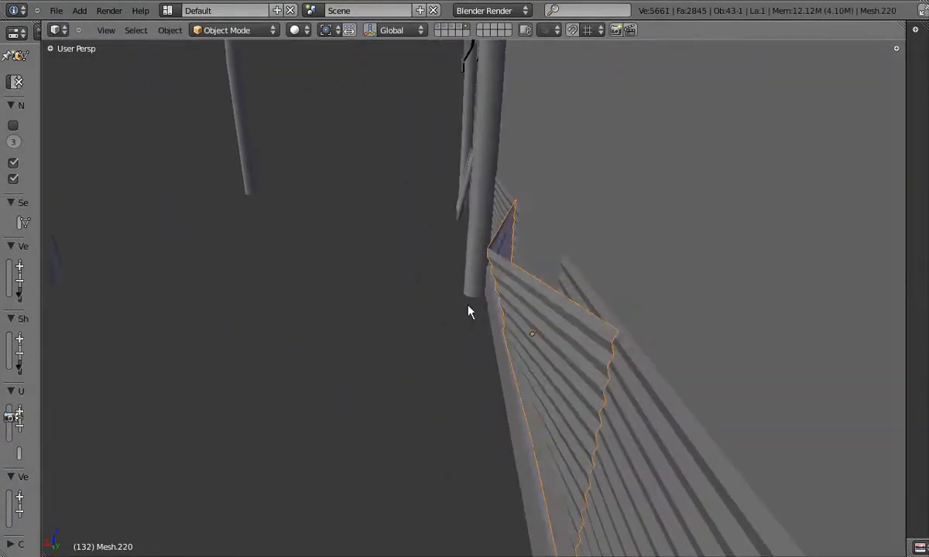
key(Tab)
key(r)
click(627, 295)
middle_drag(624, 296, 222, 263)
key(s)
key(z)
click(544, 107)
key(g)
key(z)
click(543, 112)
scroll(445, 306, down, 2)
key(Tab)
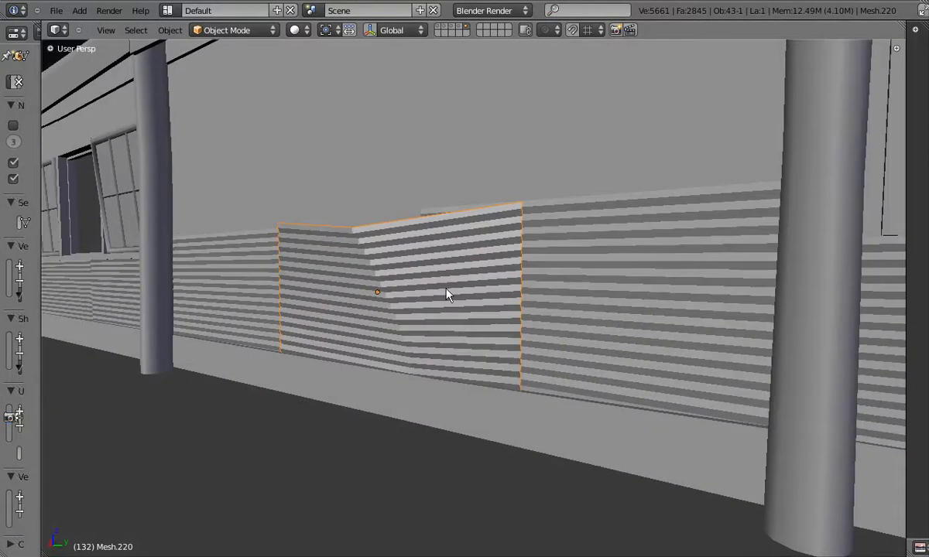
- Warp the bent sheet's upper corner and opposite side edge by moving vertices with smooth proportional editing
middle_drag(442, 293, 547, 291)
key(Tab)
key(b)
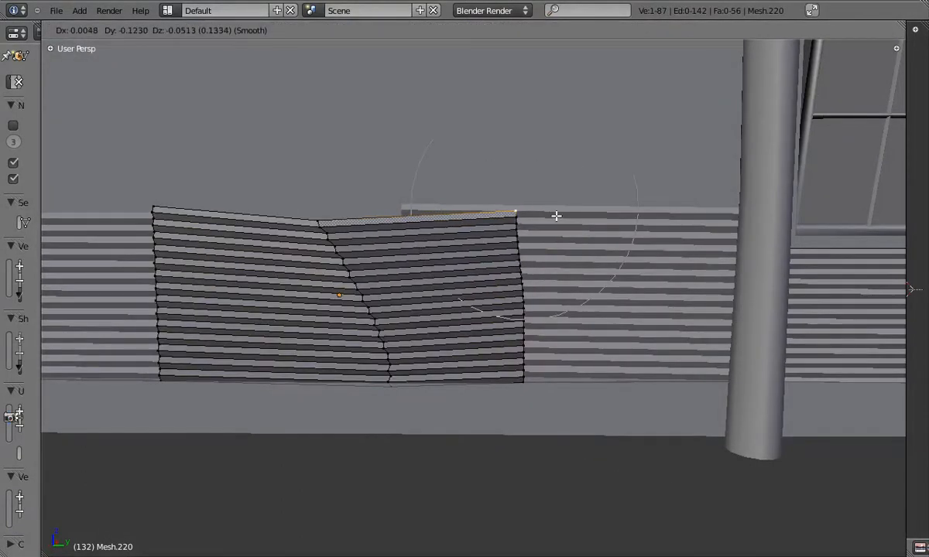
click(549, 209)
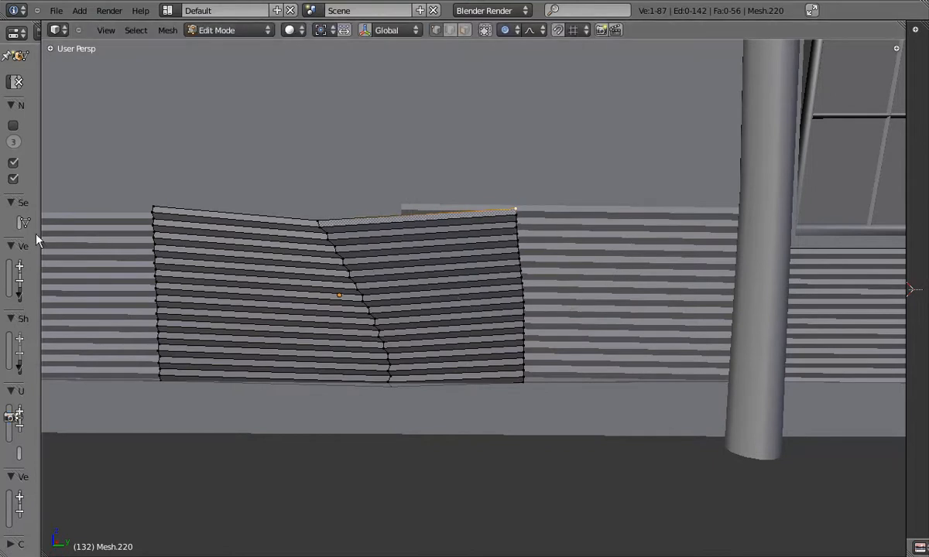
key(g)
click(163, 293)
key(Tab)
- Clear the selection and select another corrugated sheet on the side wall, checking its mesh in Edit Mode
middle_drag(165, 294, 489, 282)
scroll(390, 287, down, 3)
scroll(285, 293, down, 5)
key(a)
scroll(445, 287, up, 4)
right_click(489, 282)
right_click(372, 291)
shift+middle_drag(373, 291, 436, 287)
key(Tab)
key(Tab)
- Add the other corrugated sheets along the side wall to the selection and check the selection in wireframe
shift+middle_drag(518, 298, 596, 298)
shift+right_click(445, 294)
shift+right_click(383, 306)
shift+right_click(247, 294)
shift+right_click(151, 284)
scroll(151, 284, down, 3)
shift+right_click(166, 296)
scroll(543, 278, up, 4)
shift+right_click(411, 290)
shift+middle_drag(511, 297, 433, 278)
shift+right_click(373, 290)
shift+right_click(414, 283)
shift+right_click(522, 271)
shift+middle_drag(604, 283, 479, 296)
scroll(468, 299, up, 3)
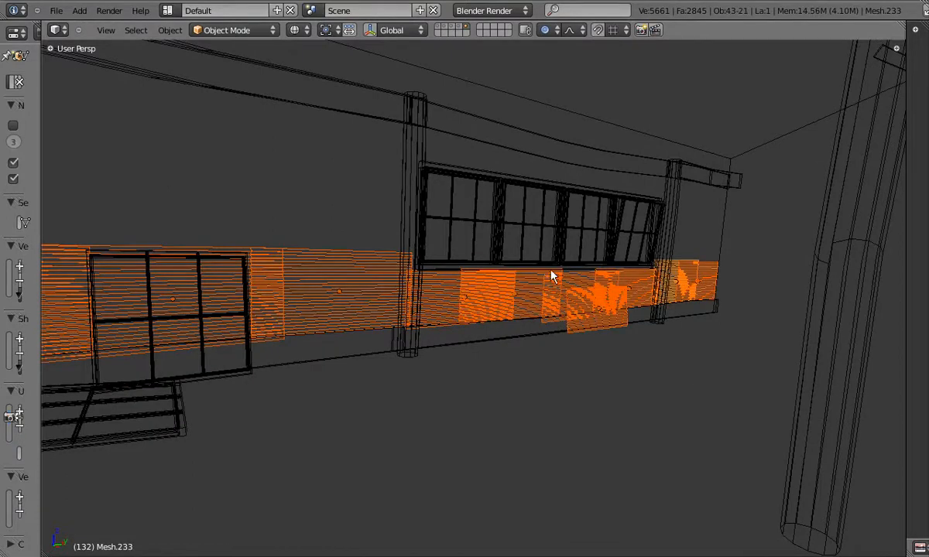
key(z)
scroll(439, 291, down, 8)
scroll(260, 306, up, 2)
key(z)
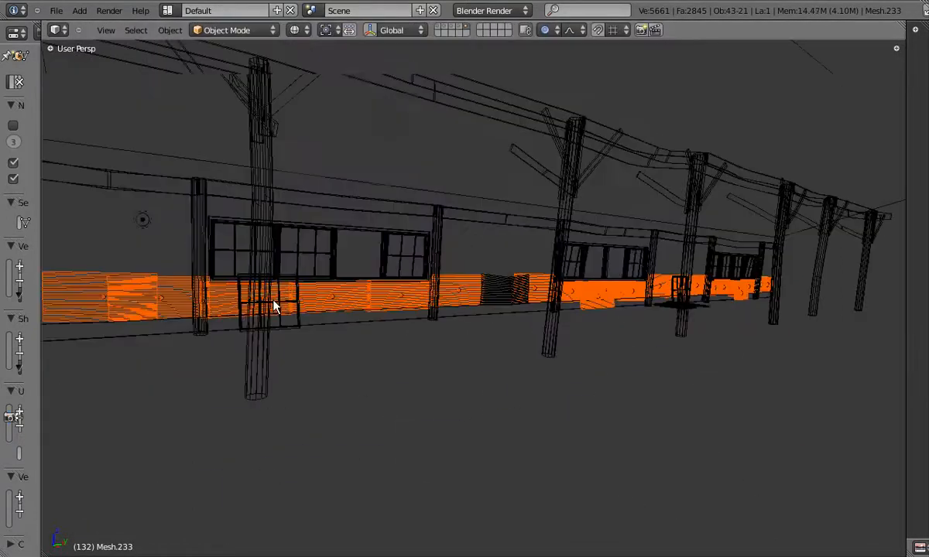
- Make the selected corrugated sheets single user with the Object & ObData option and test one with a cancelled move
scroll(264, 311, up, 6)
key(g)
right_click(294, 317)
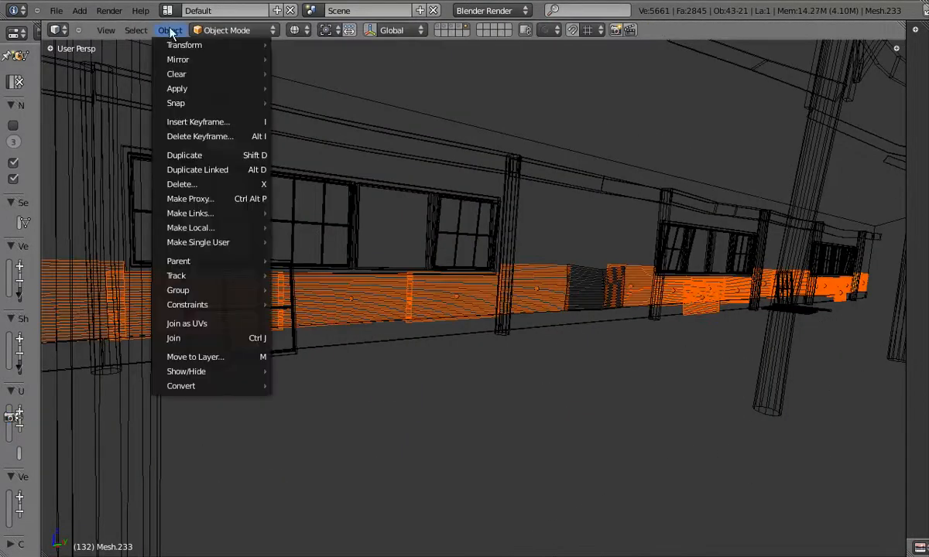
click(321, 256)
click(323, 258)
right_click(363, 306)
key(g)
right_click(401, 282)
- Return to solid shading and warp the end edge of the sheet below the window opening with smooth proportional moves
key(z)
scroll(394, 285, up, 4)
middle_drag(395, 285, 482, 281)
key(Tab)
scroll(347, 306, up, 3)
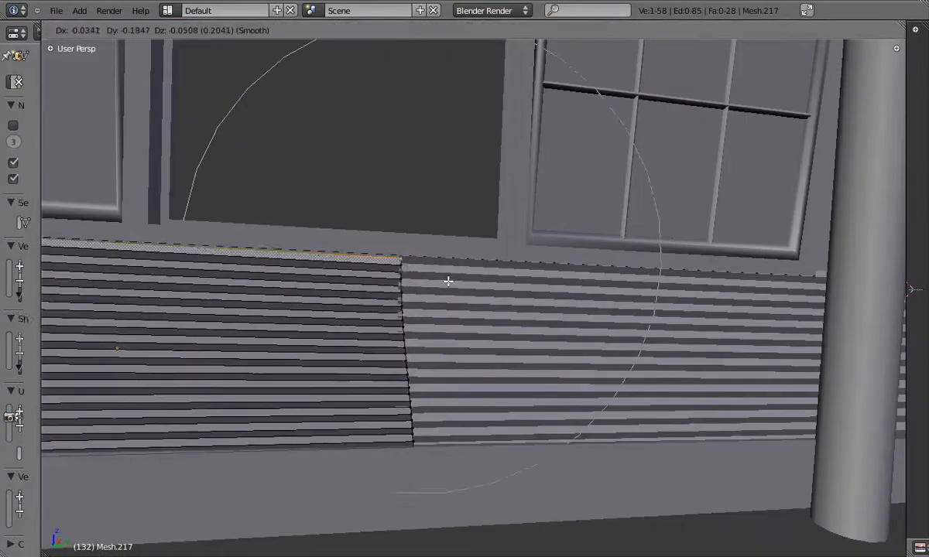
click(446, 365)
scroll(446, 365, down, 3)
- Move a vertex midway up the same sheet's opposite edge, behind the leaning window frame, with smooth proportional editing
middle_drag(445, 366, 317, 356)
key(Tab)
right_click(300, 326)
key(g)
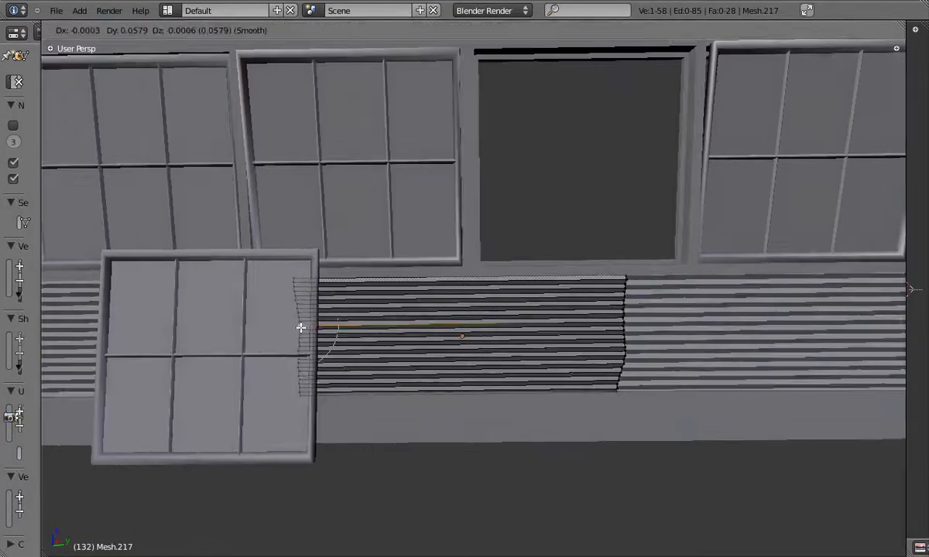
click(302, 328)
key(Tab)
- Edit the corrugated sheet between the post and the leaning window, moving vertices of its edge with smooth proportional editing
right_click(263, 332)
key(Tab)
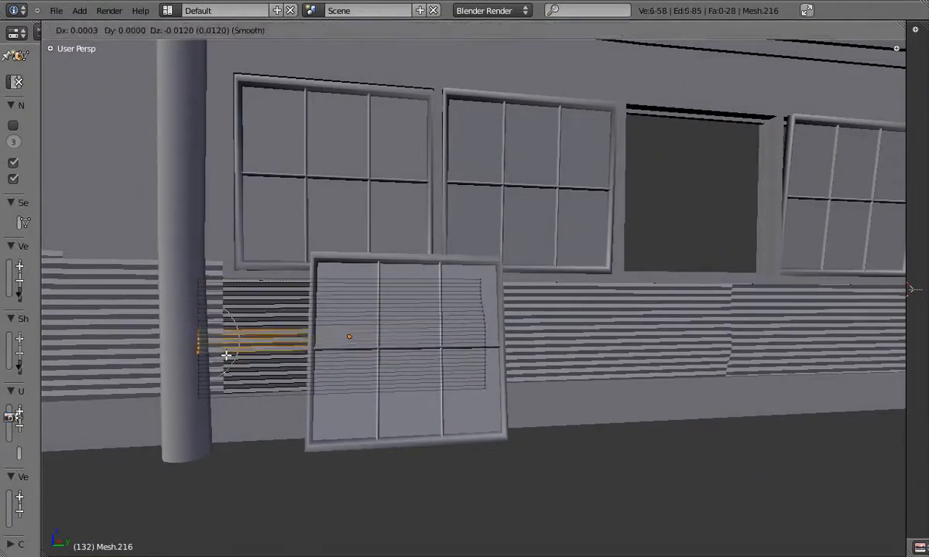
right_click(250, 346)
- Deform the corrugated sheet that passes behind the post, scaling and moving its end-edge and upper-corner vertices with smooth proportional editing
middle_drag(286, 311, 234, 255)
key(Tab)
right_click(234, 255)
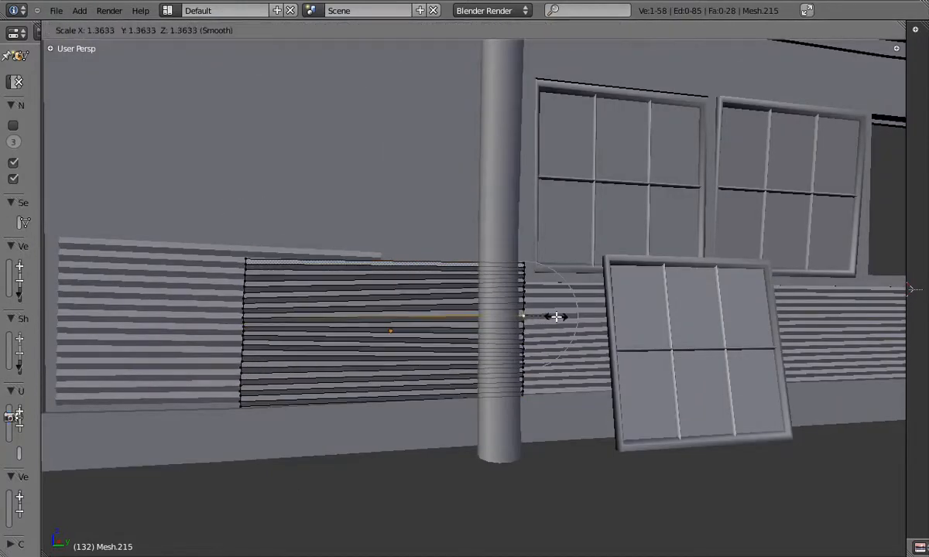
key(Tab)
middle_drag(525, 400, 524, 315)
key(Tab)
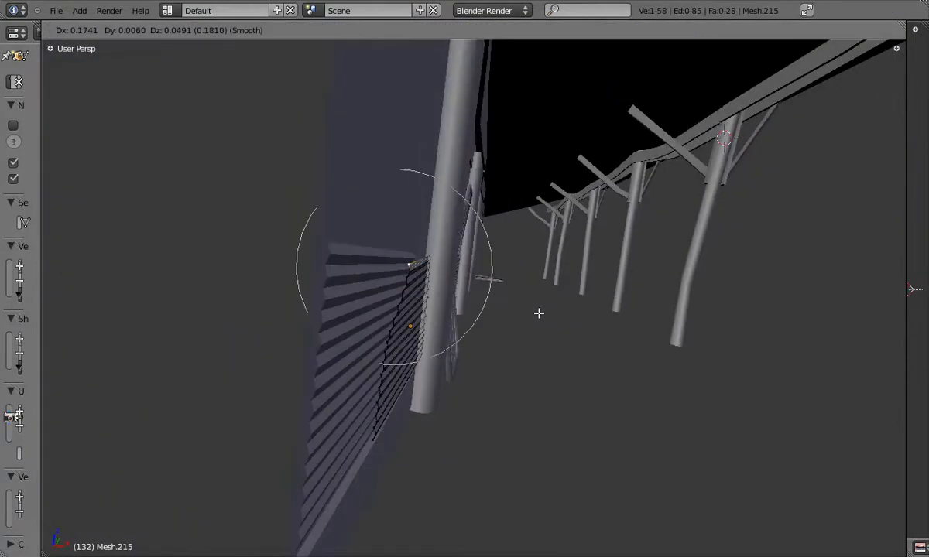
middle_drag(388, 313, 333, 294)
scroll(458, 320, down, 4)
- Edit the corrugated sheet at the far end of the wall, adjusting its outer upper corner with smooth proportional editing
right_click(394, 304)
scroll(372, 290, up, 3)
key(Tab)
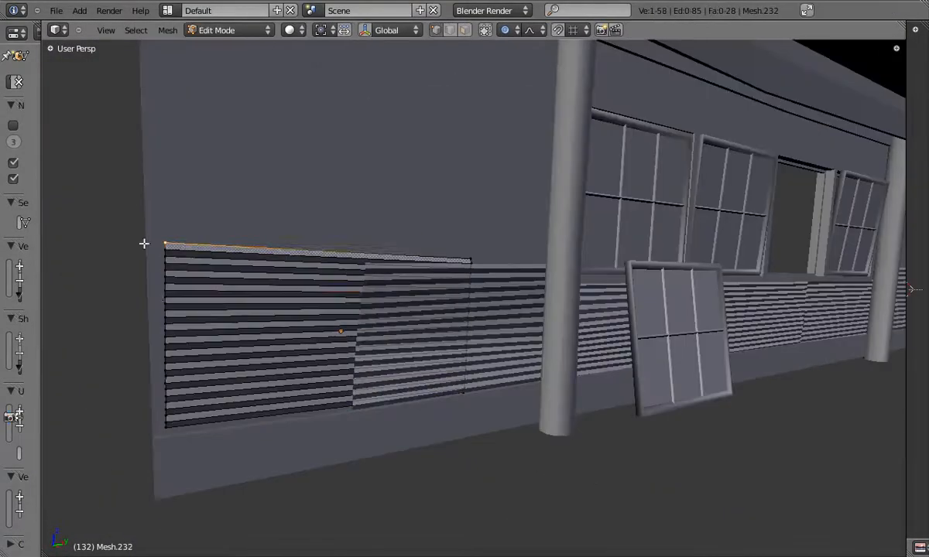
middle_drag(492, 252, 542, 256)
scroll(520, 323, up, 5)
- Reshape the next corrugated sheets along the wall with small smooth proportional vertex moves
right_click(498, 333)
key(Tab)
right_drag(540, 230, 543, 223)
key(Tab)
middle_drag(543, 222, 611, 325)
scroll(611, 325, up, 2)
key(Tab)
right_drag(619, 315, 629, 316)
click(633, 386)
key(Tab)
- Bend the corrugated sheet one over from the next post into a vertical kink using smooth proportional vertex moves
scroll(619, 371, down, 3)
middle_drag(619, 371, 586, 231)
scroll(579, 288, up, 3)
click(602, 285)
key(Tab)
click(569, 164)
key(Tab)
middle_drag(569, 164, 523, 305)
right_click(551, 286)
key(Tab)
key(Tab)
scroll(522, 305, up, 3)
key(Tab)
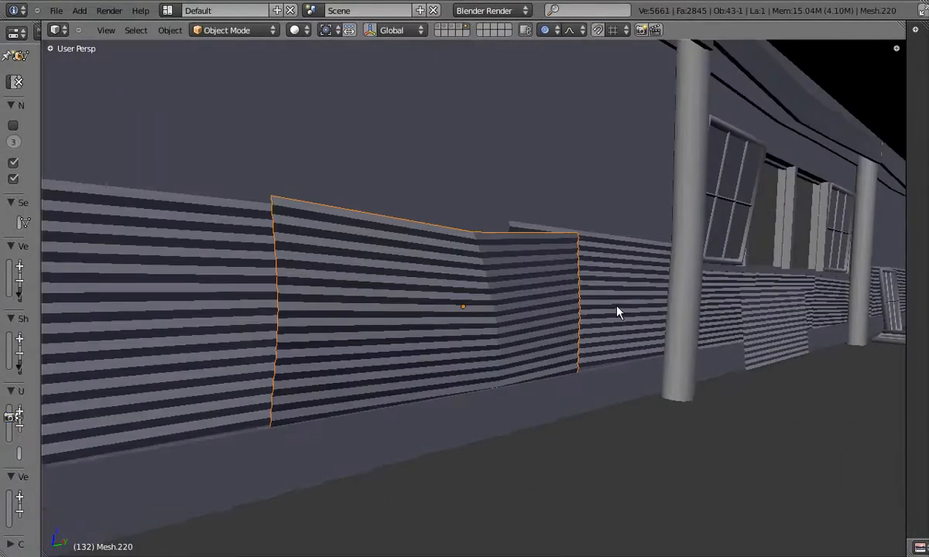
- Warp the kinked sheet's near end edge with a proportional scale and a smooth proportional move
right_click(307, 300)
key(s)
click(384, 299)
key(g)
click(442, 304)
key(Tab)
- Edit the corrugated sheet between the kinked one and the post, moving its lower corner and other vertices with smooth proportional editing
middle_drag(442, 304, 534, 283)
scroll(533, 282, up, 2)
right_click(533, 283)
key(Tab)
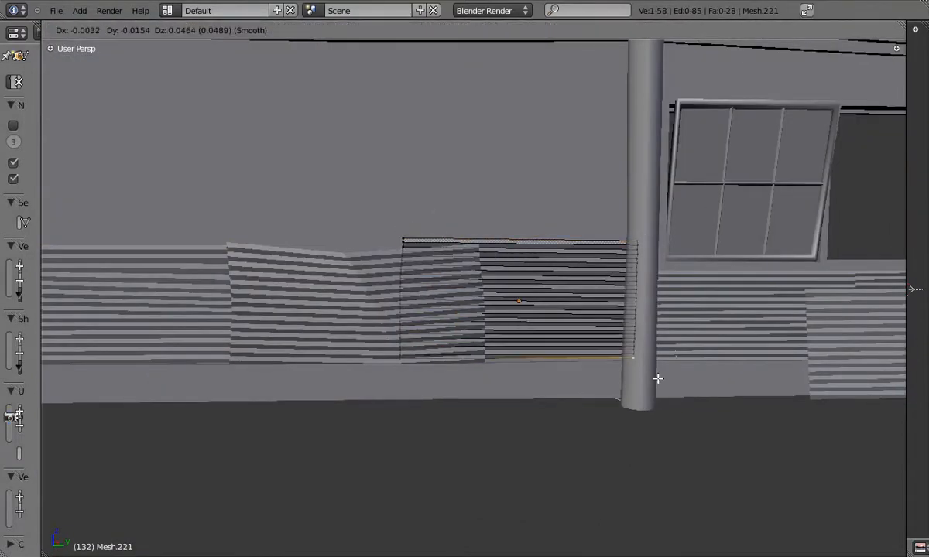
click(665, 371)
key(Tab)
middle_drag(665, 371, 547, 309)
key(Tab)
key(Tab)
key(Tab)
key(g)
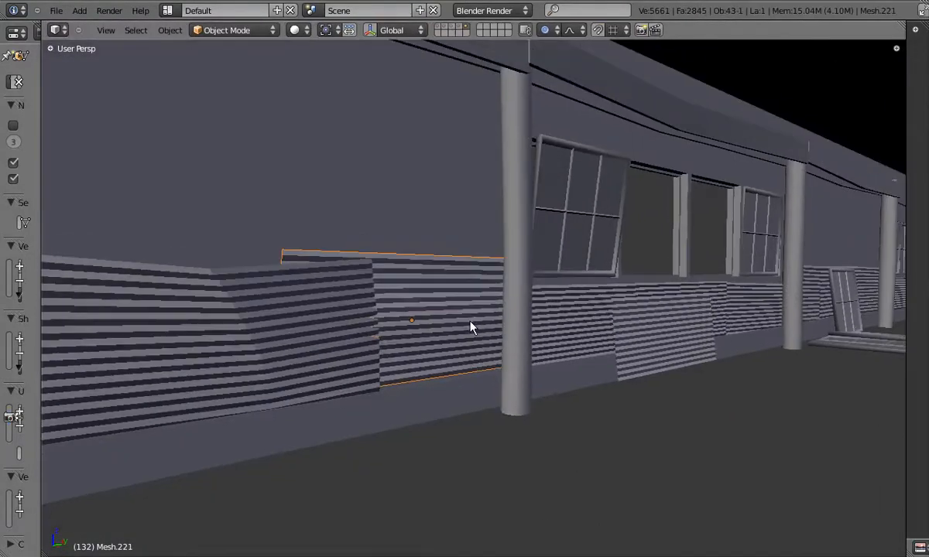
click(462, 320)
key(Tab)
- Bulge the leaning corrugated sheet below the window openings by moving its middle and upper horizontal edges outward with smooth proportional editing
middle_drag(483, 337, 437, 365)
right_click(519, 351)
key(Tab)
right_click(437, 365)
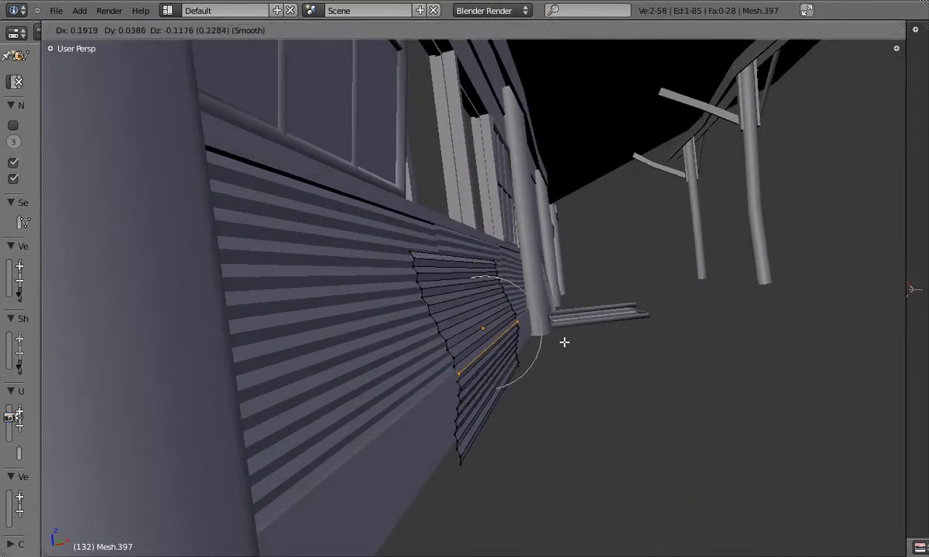
alt+right_click(464, 320)
scroll(522, 315, up, 5)
scroll(523, 315, down, 5)
key(g)
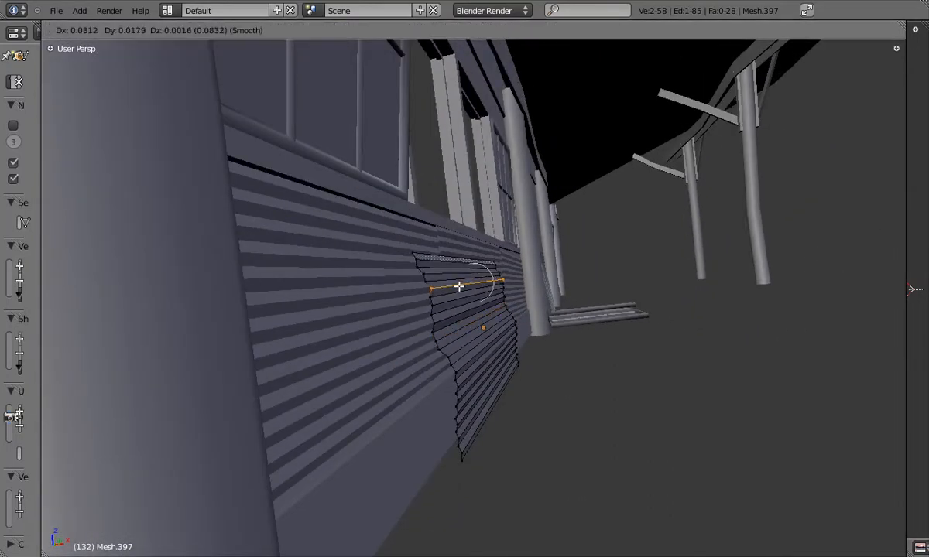
middle_drag(479, 341, 478, 311)
scroll(477, 311, up, 2)
key(Tab)
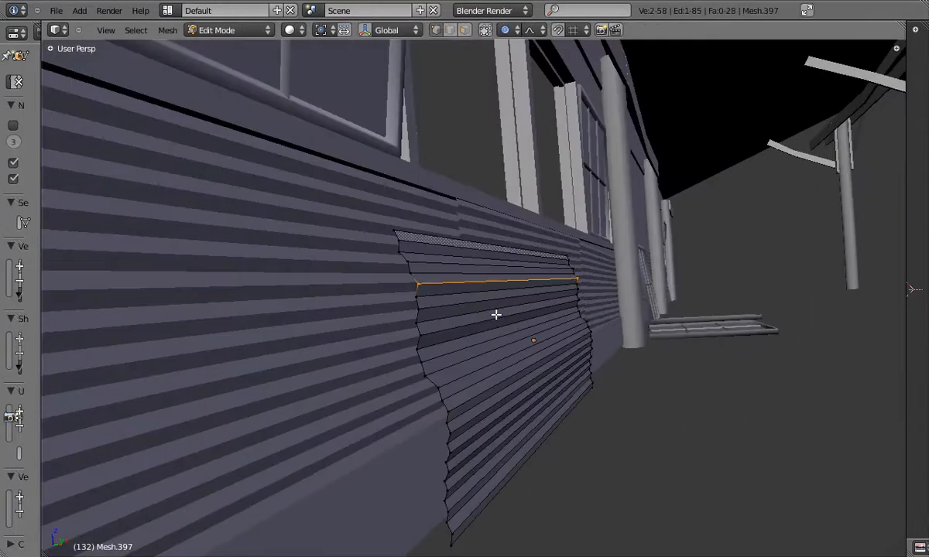
- Move a vertex partway down the leaning sheet's side edge with smooth proportional editing
middle_drag(475, 352, 629, 358)
key(Tab)
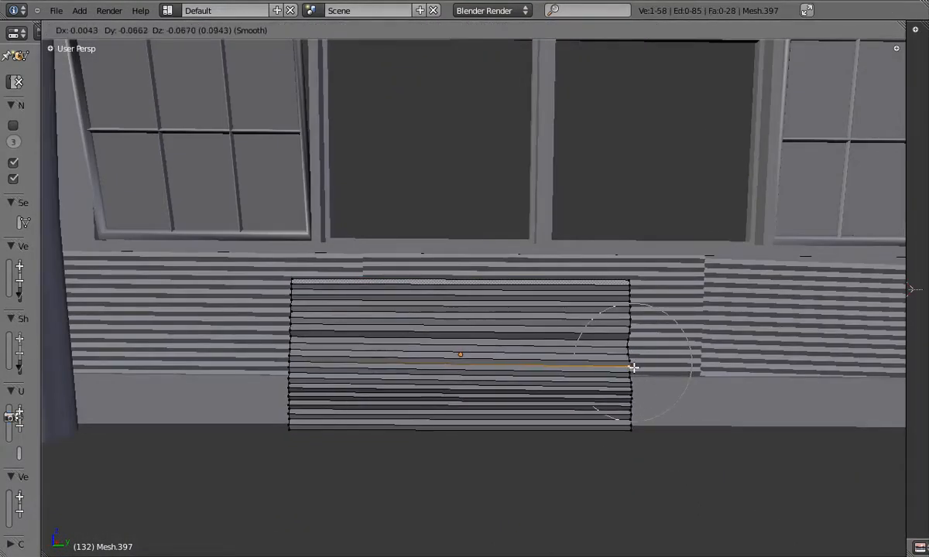
middle_drag(476, 346, 576, 352)
- Cut diagonally across the leaning sheet's lower far corner with the Knife and bend that corner outward
key(a)
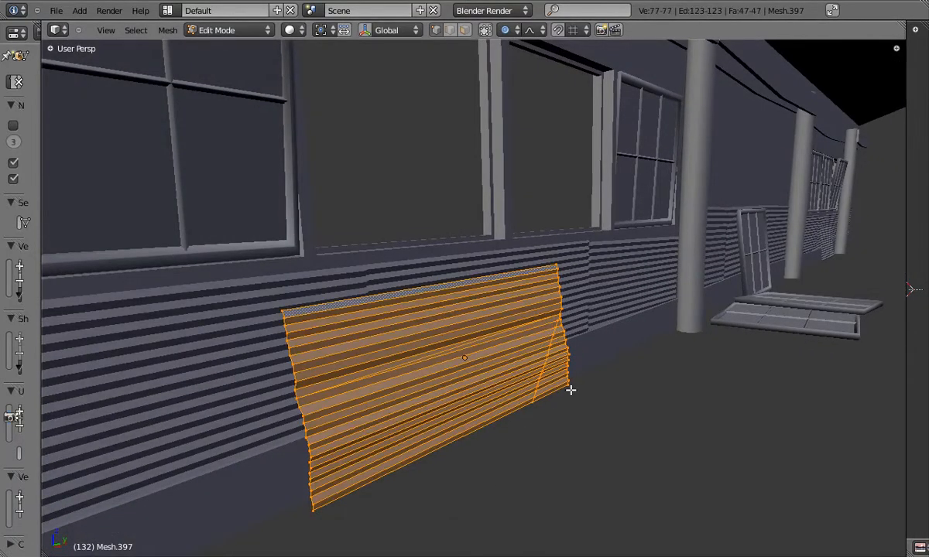
right_click(569, 387)
middle_drag(564, 371, 302, 345)
middle_drag(612, 342, 588, 318)
scroll(554, 352, up, 3)
key(g)
click(537, 343)
- Pull the leaning sheet's other lower corner away from the wall with a smooth proportional move
key(Tab)
scroll(588, 317, down, 5)
key(Tab)
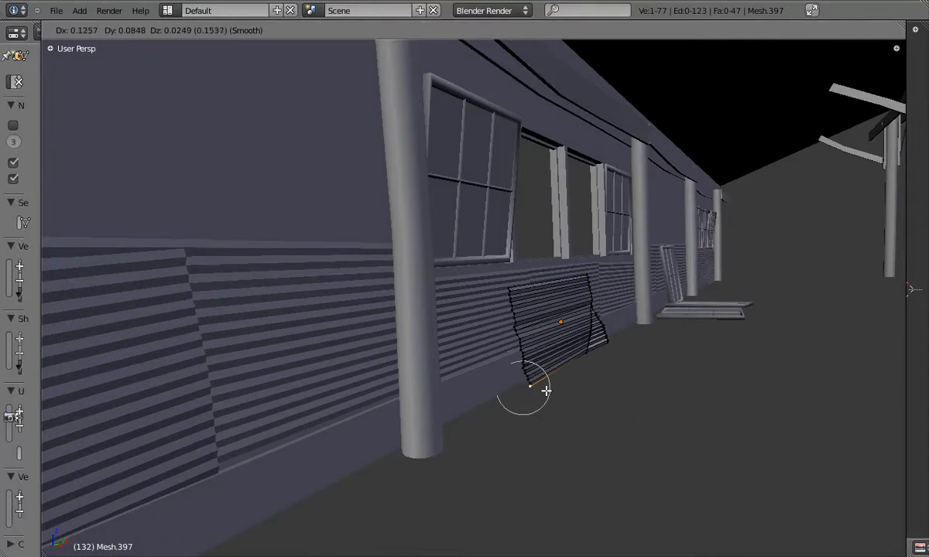
middle_drag(554, 356, 392, 324)
scroll(540, 329, up, 4)
key(Tab)
- Deform the exposed end edge of the wall sheet behind the leaning one, moving its upper corner with smooth proportional editing
key(Tab)
scroll(554, 326, down, 4)
scroll(495, 352, down, 3)
scroll(574, 335, up, 4)
right_click(574, 313)
right_click(422, 329)
scroll(391, 323, up, 4)
middle_drag(495, 325, 503, 300)
key(Tab)
right_click(444, 261)
key(o)
key(g)
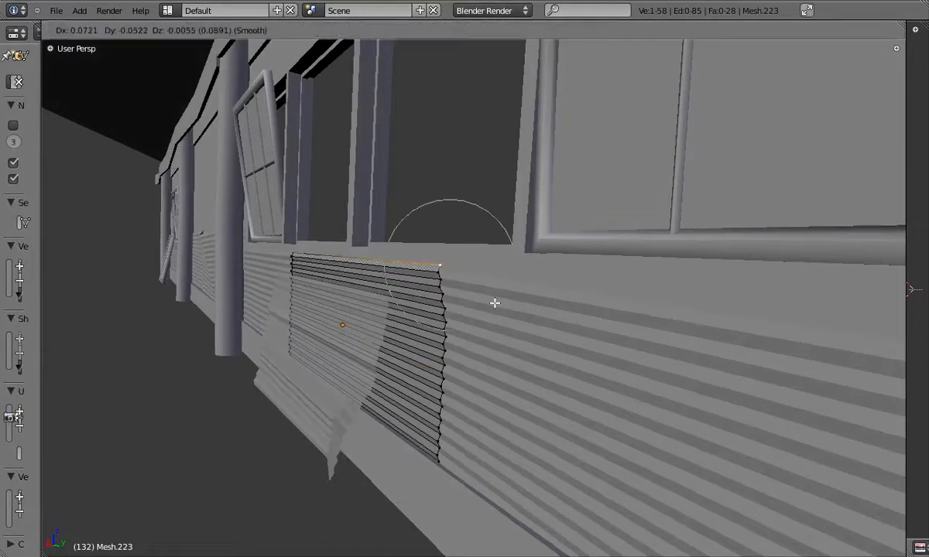
click(445, 392)
key(Tab)
- Reshape the corrugated sheet between the leaning window and the next post with smooth proportional vertex moves
middle_drag(348, 348, 411, 341)
key(Tab)
key(Tab)
middle_drag(333, 310, 536, 300)
right_click(464, 328)
scroll(398, 333, up, 3)
key(Tab)
right_click(468, 251)
key(g)
right_click(439, 326)
key(Tab)
key(Tab)
scroll(536, 301, up, 3)
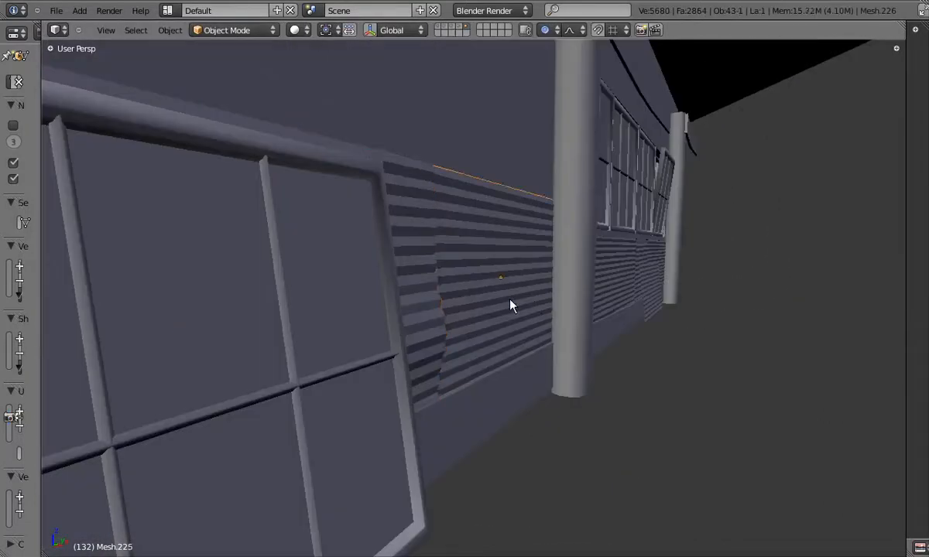
- Adjust a vertex near the upper edge of the sheets beside the leaning window frame
key(Tab)
right_click(394, 195)
key(Tab)
middle_drag(360, 136, 591, 225)
key(Tab)
- Edit the next corrugated sheets past the post, below the row of closed windows
scroll(445, 295, down, 5)
scroll(445, 295, down, 3)
shift+middle_drag(445, 295, 433, 338)
scroll(539, 284, up, 5)
right_click(495, 310)
key(Tab)
key(Tab)
right_click(542, 296)
key(Tab)
- Select all geometry of the second corrugated sheet past the post and cut across its upper near corner with the Knife
middle_drag(549, 290, 492, 274)
scroll(527, 325, up, 3)
right_click(519, 367)
key(Tab)
key(Tab)
key(a)
scroll(492, 274, down, 4)
scroll(491, 274, up, 3)
key(k)
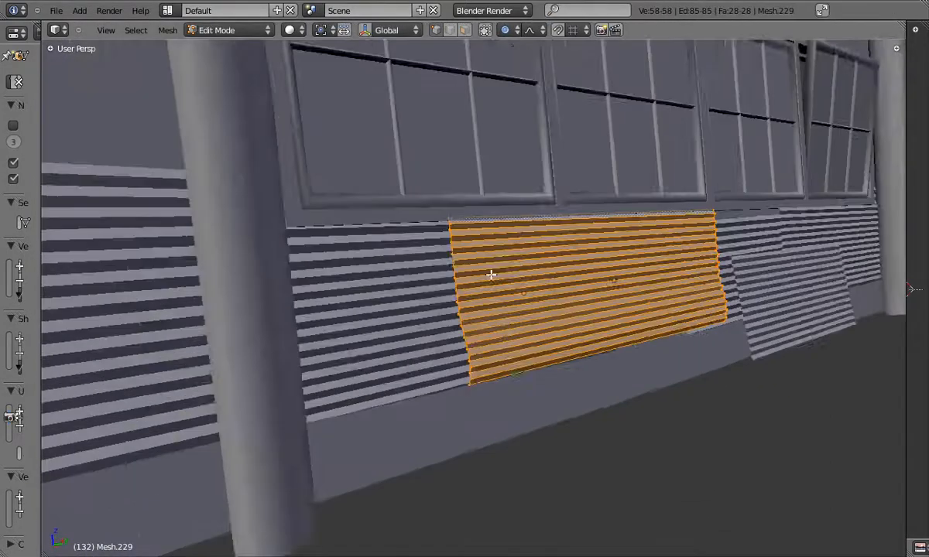
- Move the cut sheet's upper near corner vertex with smooth proportional editing
right_click(440, 208)
key(g)
middle_drag(456, 213, 693, 306)
click(522, 244)
key(Tab)
- Warp the rest of the same sheet's near end edge into an uneven curve with smooth proportional moves
key(Tab)
right_click(339, 219)
key(g)
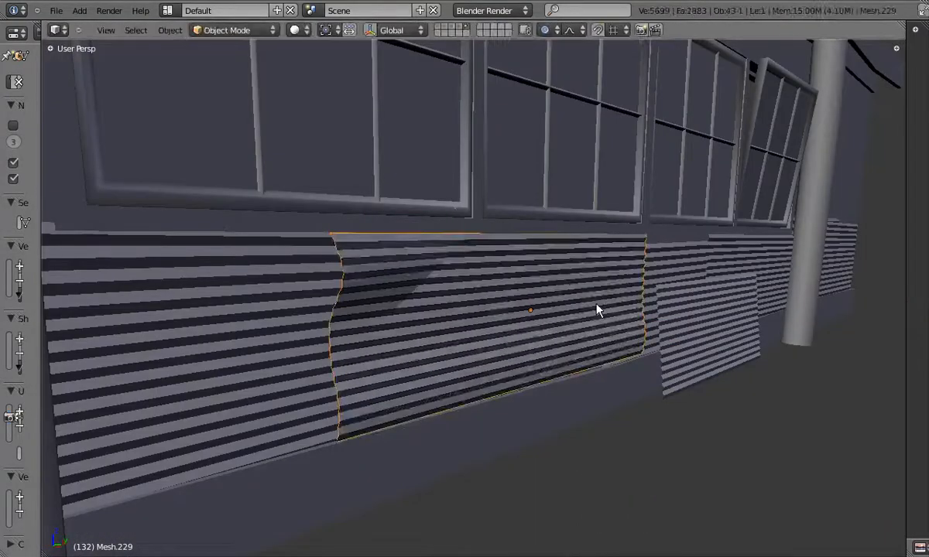
key(Tab)
key(g)
click(536, 261)
key(Tab)
- Warp the small loose corrugated sheet leaning below the closed windows by moving one of its ridge edges with smooth proportional editing
right_click(531, 340)
key(Tab)
right_click(511, 438)
key(g)
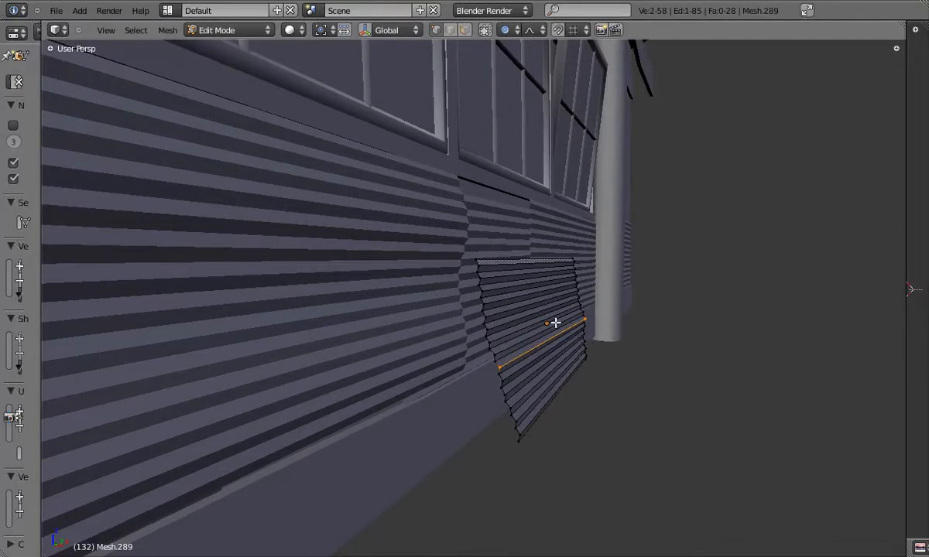
middle_drag(522, 321, 544, 353)
key(Tab)
right_click(666, 346)
right_click(396, 346)
key(Tab)
scroll(561, 338, down, 4)
scroll(588, 319, up, 5)
right_click(534, 317)
key(Tab)
scroll(547, 312, down, 4)
scroll(564, 363, up, 4)
- Bend the corrugated sheet at the wall's far end, past the post, by moving its ridge edges with smooth proportional editing
right_click(564, 363)
key(Tab)
alt+right_click(544, 352)
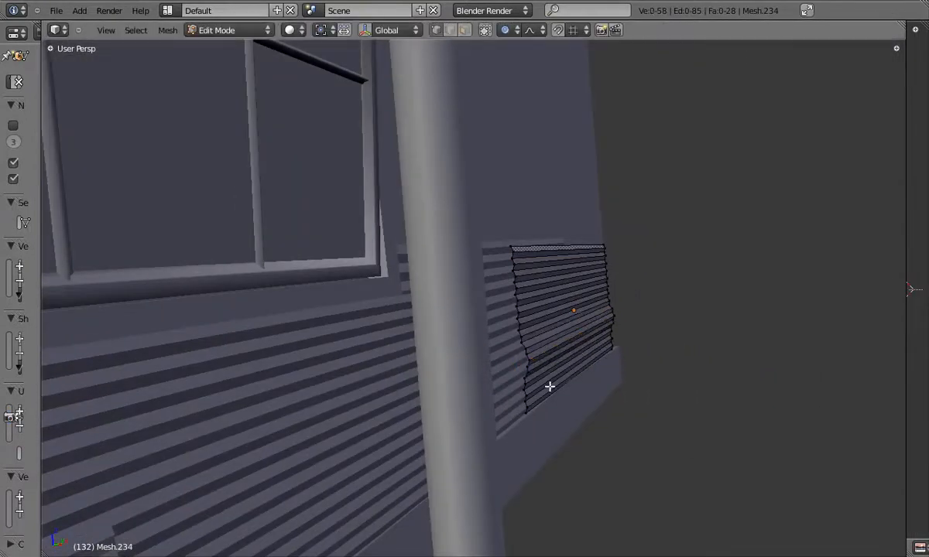
key(Tab)
key(Tab)
alt+right_click(543, 267)
key(g)
click(541, 266)
middle_drag(541, 265, 449, 341)
key(Tab)
- Deselect the end sheet's geometry and warp the corrugated sheet beside it with a smooth proportional move
key(a)
key(Tab)
click(520, 282)
key(Tab)
scroll(519, 282, down, 5)
right_click(453, 323)
key(g)
click(416, 331)
key(Tab)
- Deform the following corrugated sheet along the wall with a smooth proportional move of its selected vertices
middle_drag(449, 340, 474, 325)
scroll(372, 309, up, 3)
right_click(544, 342)
key(Tab)
key(g)
middle_drag(402, 376, 512, 282)
click(434, 404)
key(Tab)
- Warp the end edge of the corrugated sheet behind the leaning window frame, below the open window, with smooth proportional moves
scroll(394, 367, down, 4)
scroll(396, 311, up, 3)
right_click(385, 320)
key(Tab)
key(g)
click(394, 311)
key(Tab)
key(Tab)
key(g)
click(523, 309)
key(Tab)
key(Tab)
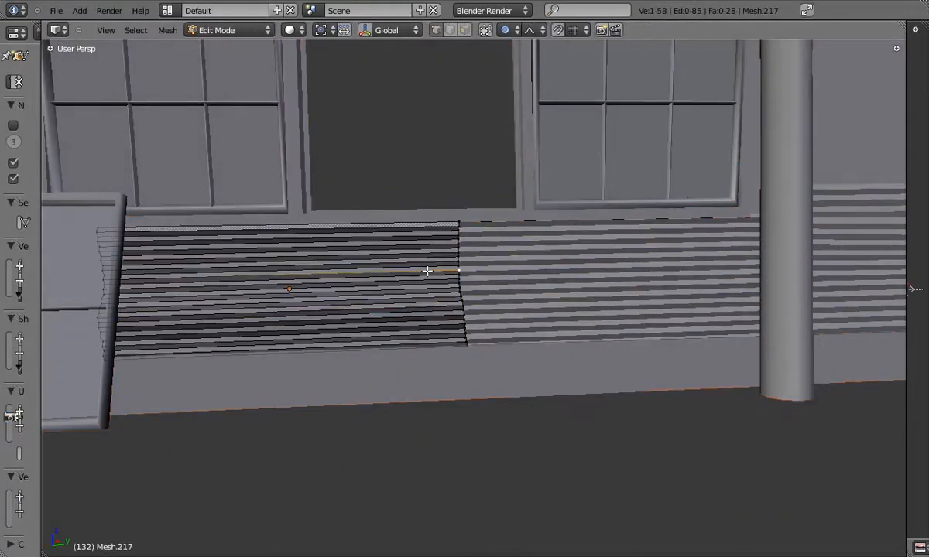
key(Tab)
- Move the geometry of another corrugated sheet farther along the same wall to make its placement irregular
scroll(444, 264, down, 5)
middle_drag(444, 264, 123, 314)
scroll(279, 312, up, 4)
key(Tab)
key(a)
middle_drag(332, 312, 514, 266)
key(g)
click(281, 318)
scroll(294, 314, down, 4)
key(Tab)
scroll(486, 290, up, 3)
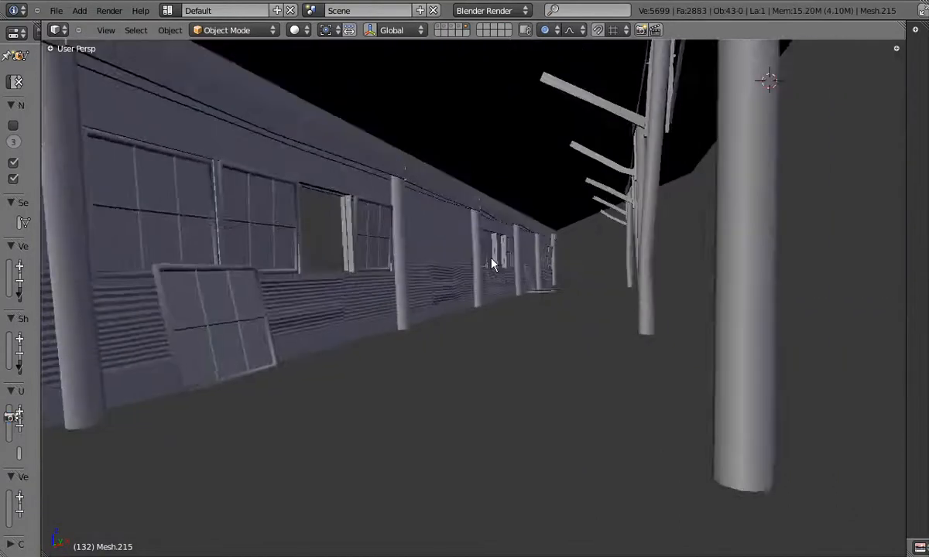
- Switch to wireframe and select all the linked corrugated sheets along the building's opposite long wall
middle_drag(445, 323, 692, 286)
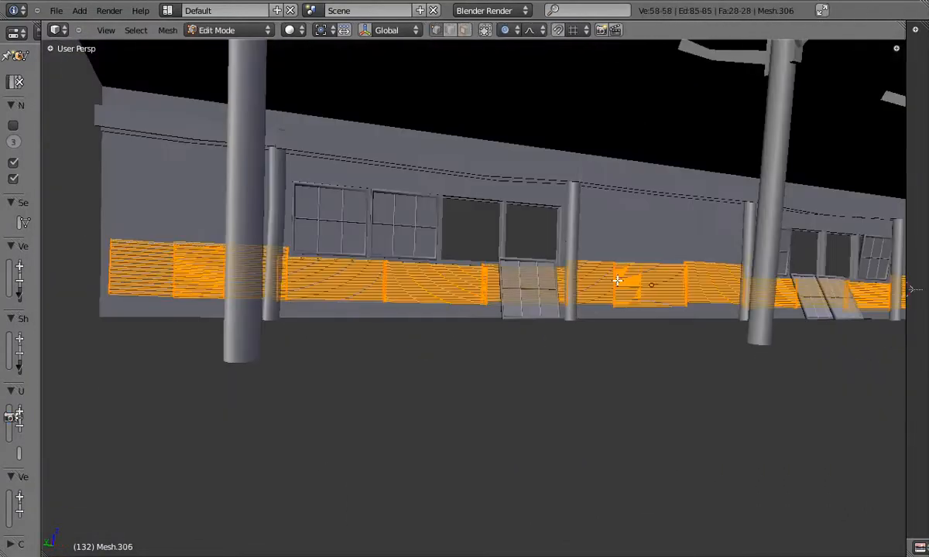
key(Tab)
key(z)
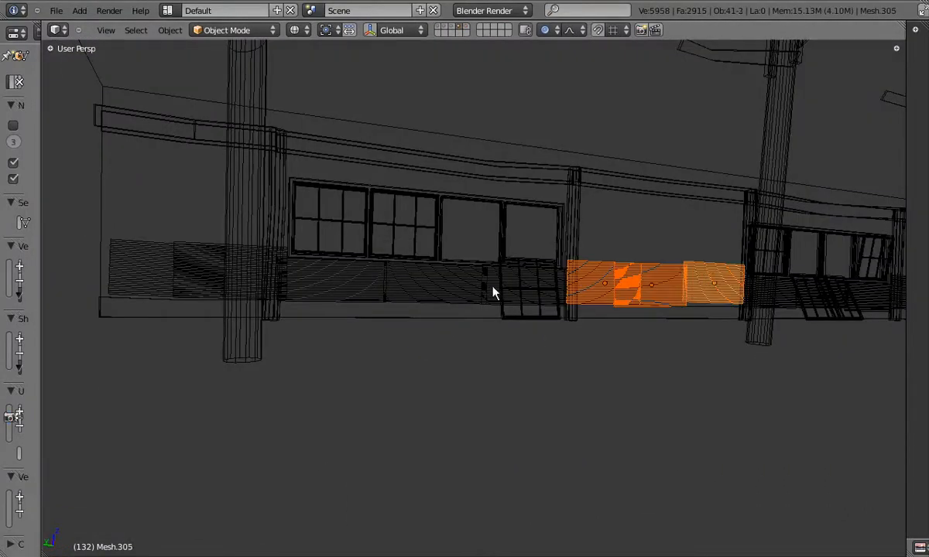
shift+right_click(247, 272)
shift+middle_drag(685, 282, 369, 284)
scroll(372, 287, up, 2)
shift+right_click(464, 293)
shift+right_click(547, 295)
shift+right_click(631, 294)
shift+middle_drag(665, 293, 321, 298)
shift+right_click(346, 302)
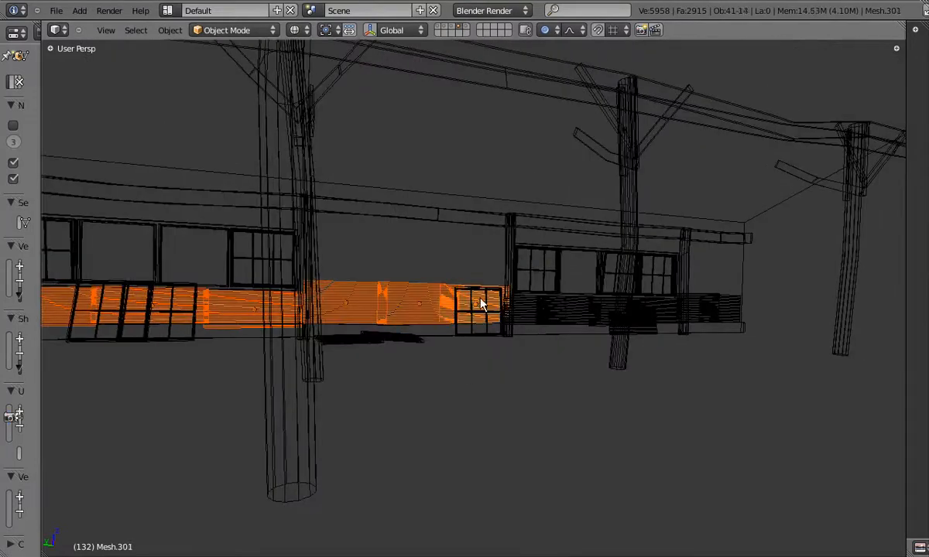
shift+right_click(661, 304)
shift+right_click(726, 308)
key(g)
right_click(744, 413)
shift+right_click(636, 322)
- Make the selected corrugated sheets single-user for Object & ObData
middle_drag(545, 317, 700, 348)
scroll(641, 309, down, 3)
scroll(641, 317, down, 3)
click(169, 29)
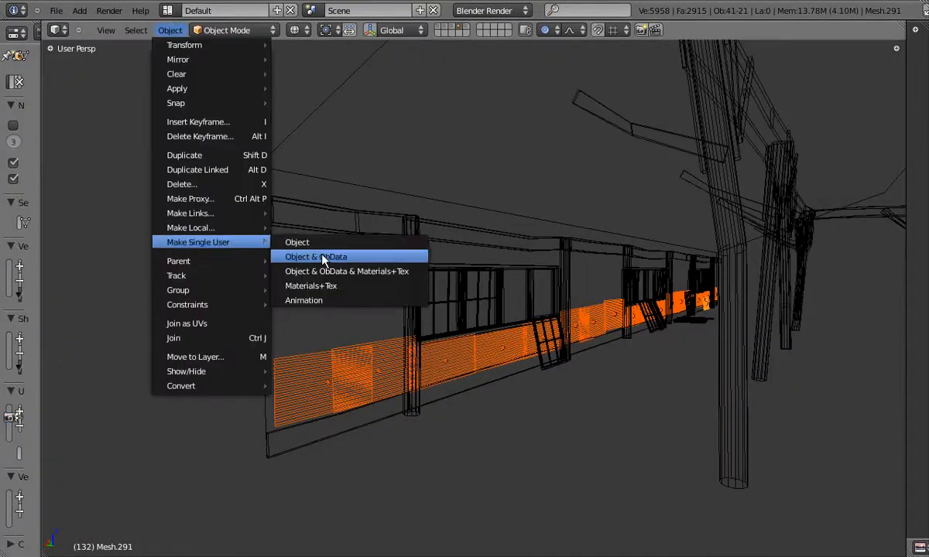
click(322, 252)
- Return to solid shading, add a loop cut across the loose corrugated sheet below the windows and rotate the new loop
mouse_move(462, 280)
middle_down()
mouse_move(737, 311)
mouse_move(555, 311)
mouse_move(585, 319)
mouse_move(531, 275)
middle_up()
scroll(556, 311, up, 7)
key(z)
key(z)
right_click(585, 319)
key(z)
key(Tab)
scroll(585, 319, up, 3)
key(ctrl+r)
click(432, 262)
middle_drag(424, 287, 613, 314)
key(r)
click(466, 180)
- Move the loop-cut loose sheet's geometry so it hangs unevenly off the wall
key(a)
middle_drag(457, 337, 447, 308)
click(541, 468)
key(Tab)
middle_drag(540, 467, 661, 345)
key(Tab)
key(g)
click(480, 496)
key(Tab)
- Edit the neighbouring corrugated sheet below the open window and cut diagonally across its upper corner with the Knife
right_click(394, 355)
key(Tab)
mouse_move(282, 352)
middle_down()
mouse_move(331, 357)
mouse_move(294, 359)
middle_up()
key(k)
drag(202, 409, 288, 147)
- Select the vertices at the cut sheet's upper corner and move them with smooth proportional editing
right_click(217, 237)
shift+right_click(219, 247)
middle_drag(194, 261, 327, 325)
key(g)
key(g)
click(308, 280)
key(a)
key(Tab)
key(Tab)
key(Tab)
key(Tab)
- Shift the upper corner vertex at the same sheet's uncut end with smooth proportional moves
right_click(503, 247)
key(g)
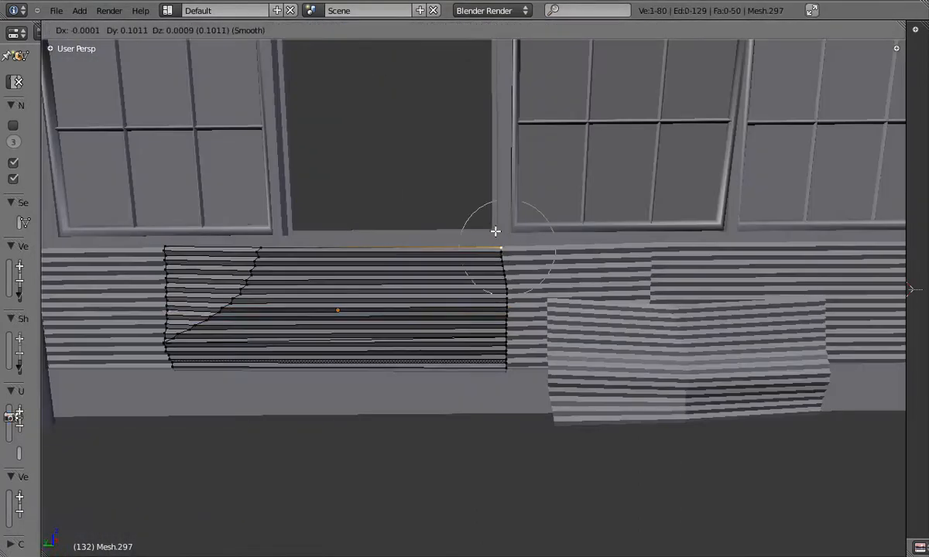
click(491, 231)
middle_drag(402, 317, 324, 327)
key(g)
middle_drag(447, 319, 495, 312)
key(Tab)
key(g)
click(358, 250)
key(Tab)
- Deform the next corrugated sheet along this wall by moving one of its ridge edges with smooth proportional editing
middle_drag(434, 298, 541, 301)
key(Tab)
click(592, 321)
key(Tab)
middle_drag(590, 318, 437, 308)
right_click(501, 300)
key(Tab)
alt+right_click(424, 309)
key(g)
key(Tab)
- Deform the corrugated sheet beyond the post at the wall's far end by moving ridge edges with smooth proportional editing
middle_drag(333, 307, 232, 320)
right_click(561, 331)
key(Tab)
middle_drag(565, 332, 512, 333)
alt+right_click(497, 347)
key(g)
click(490, 331)
alt+right_click(480, 332)
key(g)
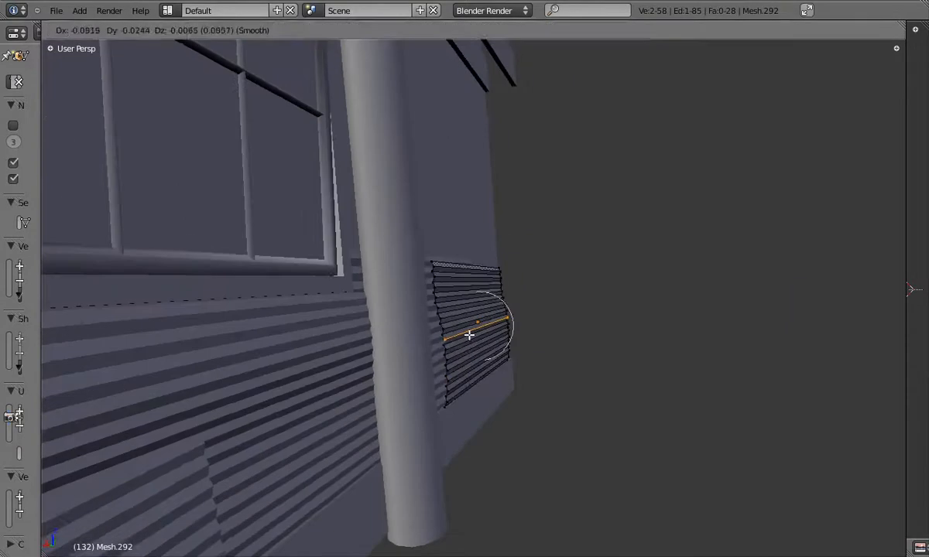
middle_drag(466, 371, 332, 325)
- Bend the neighbouring corrugated sheet by selecting one of its ridge edges and moving it with smooth proportional editing
shift+middle_drag(332, 325, 446, 339)
scroll(437, 303, up, 4)
scroll(446, 338, up, 2)
right_click(445, 328)
key(Tab)
alt+right_click(445, 328)
key(g)
middle_drag(539, 373, 467, 330)
click(617, 225)
- Shift an upper end vertex of the same corrugated sheet with smooth proportional editing
alt+right_click(452, 295)
key(Tab)
key(Tab)
right_click(371, 262)
key(g)
click(374, 266)
key(Tab)
- Deform the corrugated sheet behind the post beside the large frame by moving an upper vertex with smooth proportional editing
scroll(374, 271, down, 4)
middle_drag(374, 271, 457, 298)
right_click(303, 330)
middle_drag(303, 330, 429, 313)
scroll(428, 314, up, 4)
key(Tab)
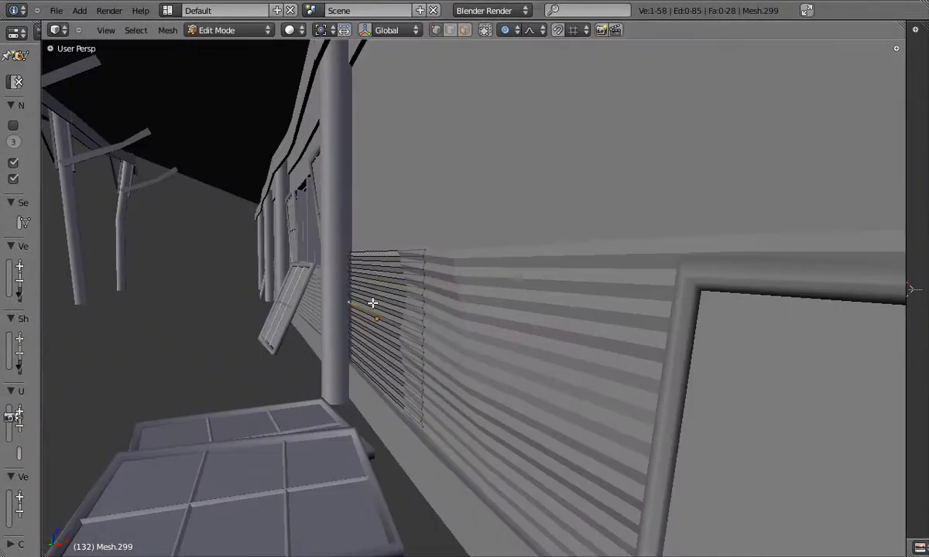
middle_drag(368, 313, 452, 319)
right_click(269, 331)
shift+middle_drag(269, 332, 356, 319)
scroll(357, 320, up, 2)
key(Tab)
right_click(259, 230)
key(g)
click(723, 415)
key(Tab)
- Bend the next corrugated sheet along the wall by moving one of its ridge edges with smooth proportional editing
middle_drag(723, 415, 313, 323)
right_click(343, 317)
scroll(343, 317, up, 3)
key(Tab)
alt+right_click(352, 333)
key(g)
key(Tab)
key(g)
click(403, 338)
key(Tab)
- Edit the following corrugated sheet and slightly move one vertex on its end with smooth proportional editing
scroll(394, 335, down, 5)
right_click(437, 318)
key(Tab)
middle_drag(446, 319, 311, 326)
right_click(351, 299)
key(g)
click(353, 299)
key(Tab)
- Move an upper vertex of that corrugated sheet with smooth proportional editing
scroll(402, 330, down, 4)
middle_drag(402, 329, 400, 303)
key(Tab)
right_click(399, 246)
key(g)
middle_drag(400, 237, 410, 298)
key(Tab)
- Deform another corrugated sheet between the posts by moving one of its upper vertices with smooth proportional editing
right_click(432, 300)
key(Tab)
right_click(459, 217)
middle_drag(469, 240, 441, 278)
key(g)
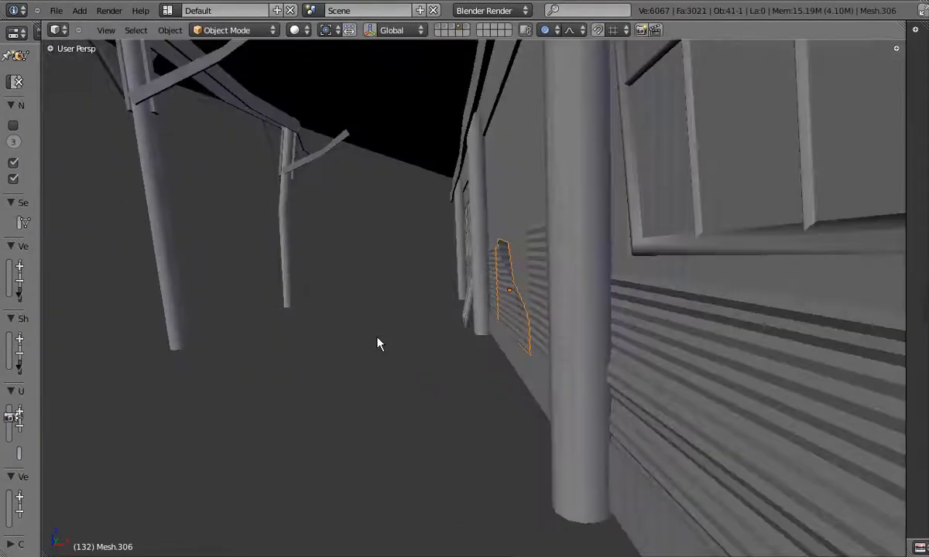
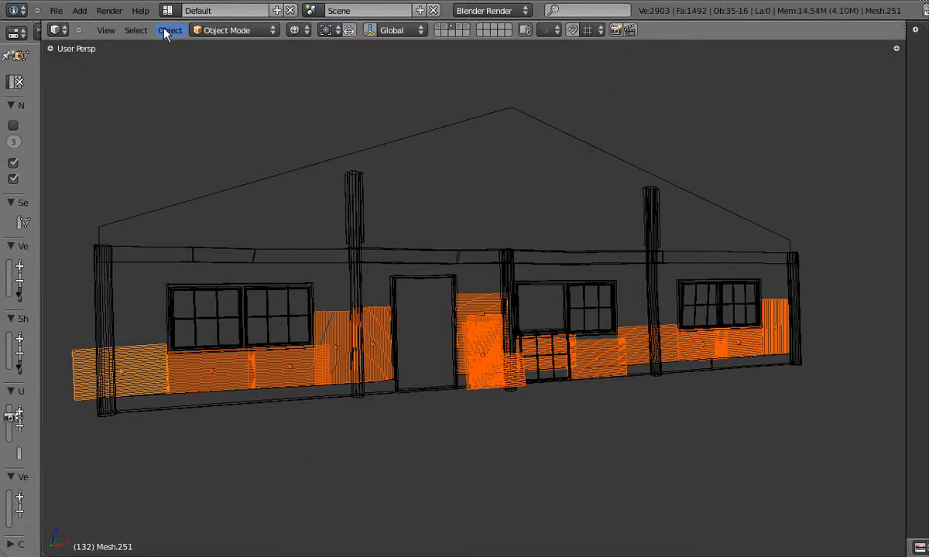
- Make the selected corrugated sheets on the other long wall single-user
click(343, 258)
click(343, 266)
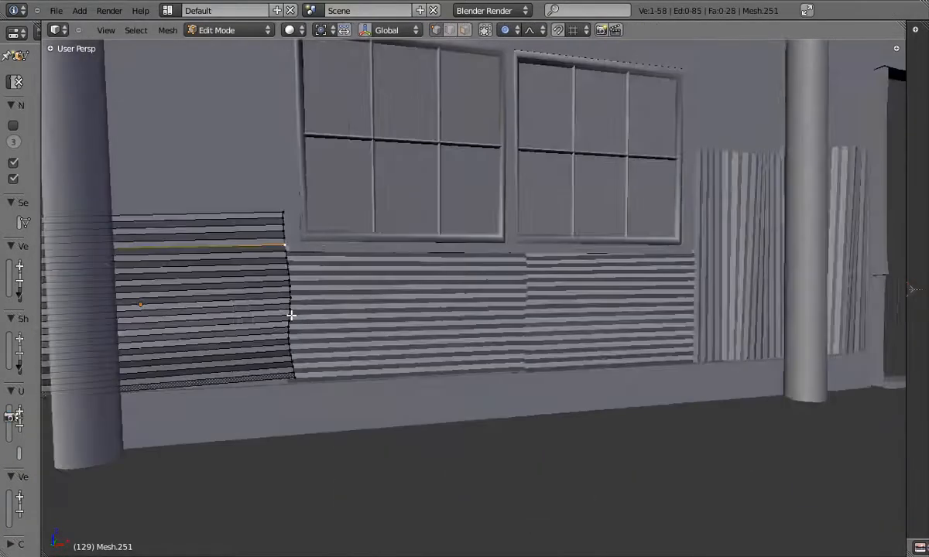
- Deform the vertical corrugated sheet between the last window and the end post with smooth proportional editing
key(Tab)
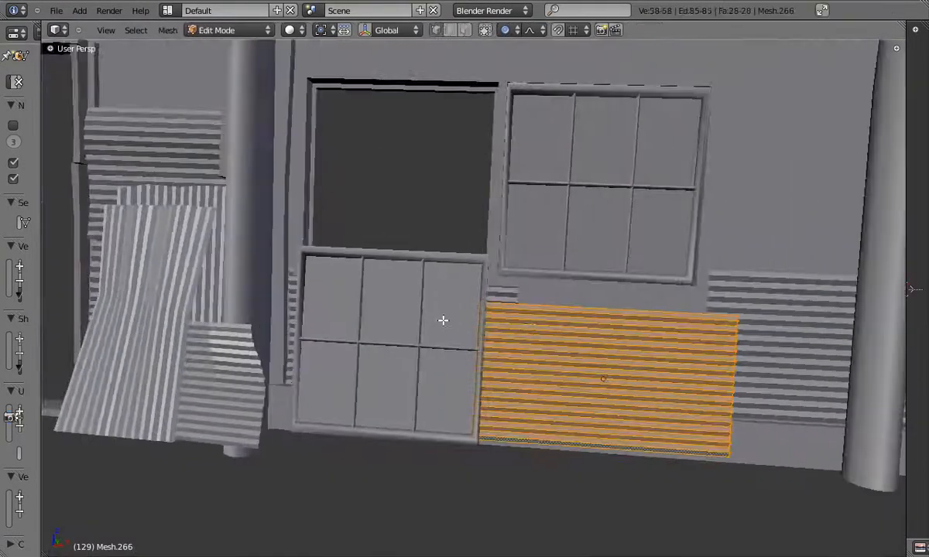
middle_drag(442, 321, 575, 319)
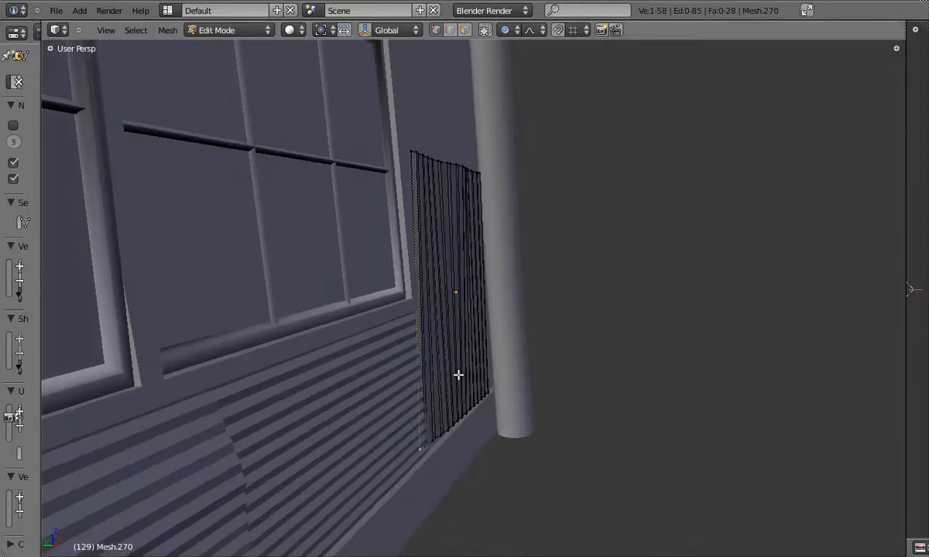
key(g)
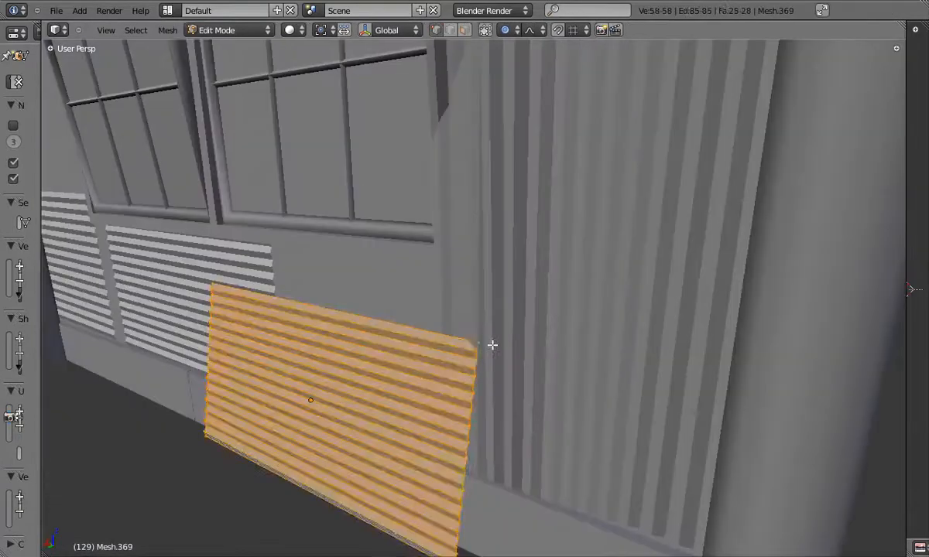
- Move a lower ridge edge of the diagonally cut corrugated sheet behind the post with smooth proportional editing
alt+right_click(297, 400)
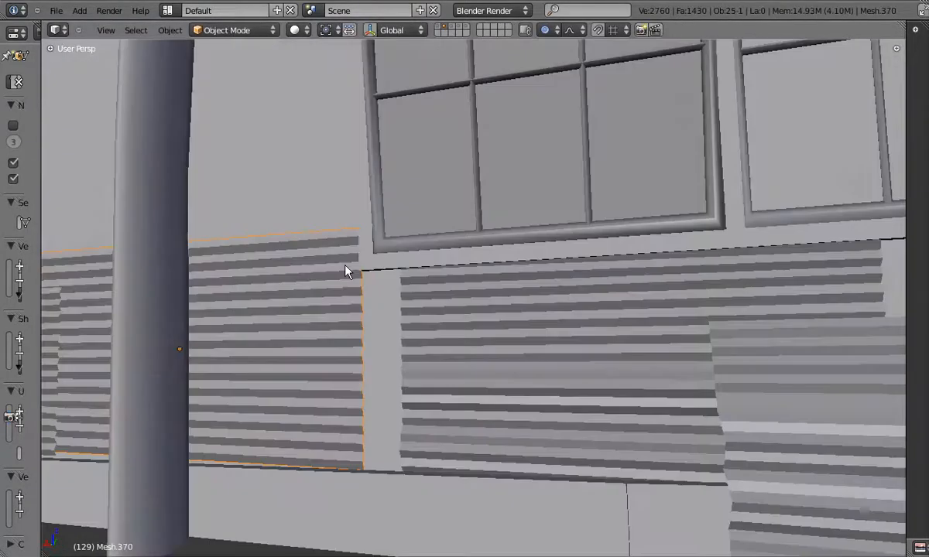
key(Tab)
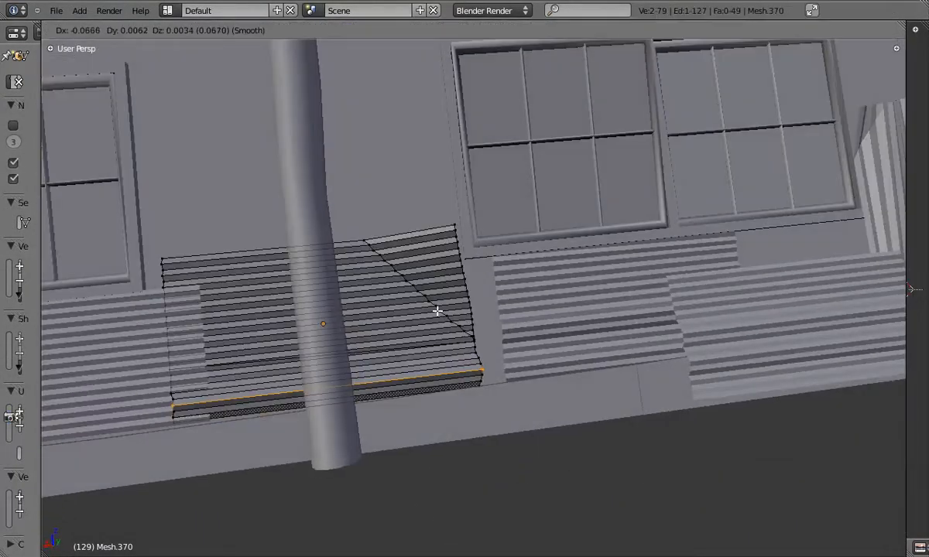
click(480, 292)
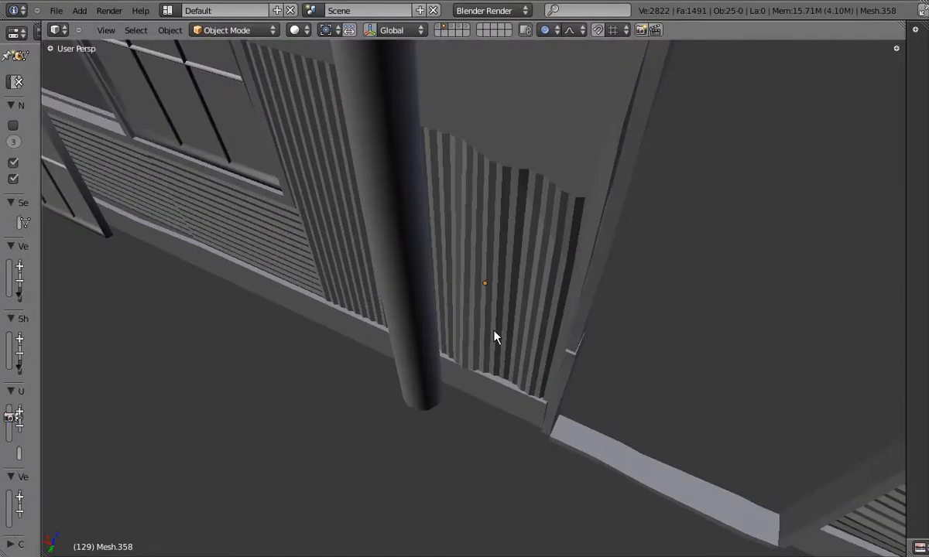
- Pull an upper vertex of the vertical corrugated sheet between the window and the post with smooth proportional editing
middle_drag(495, 337, 353, 257)
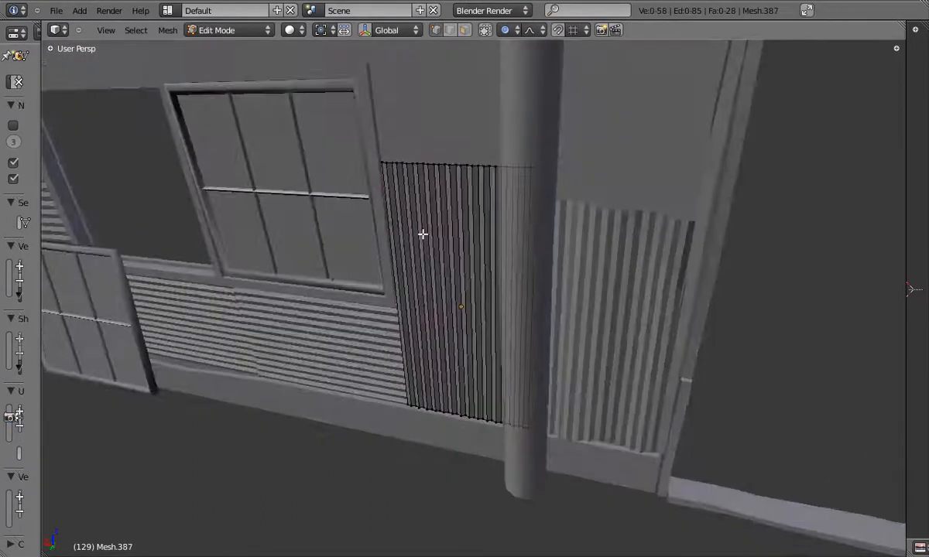
middle_drag(419, 275, 428, 277)
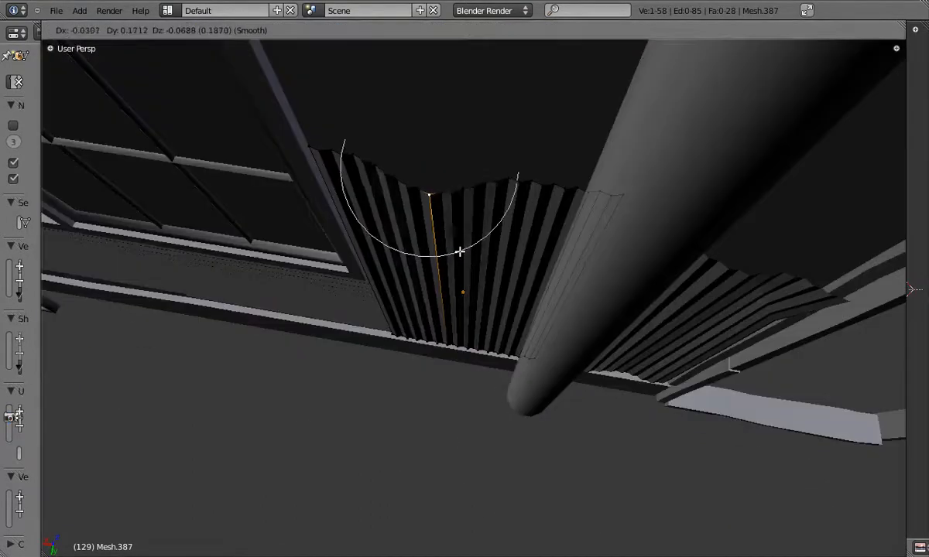
click(580, 206)
middle_drag(456, 317, 433, 151)
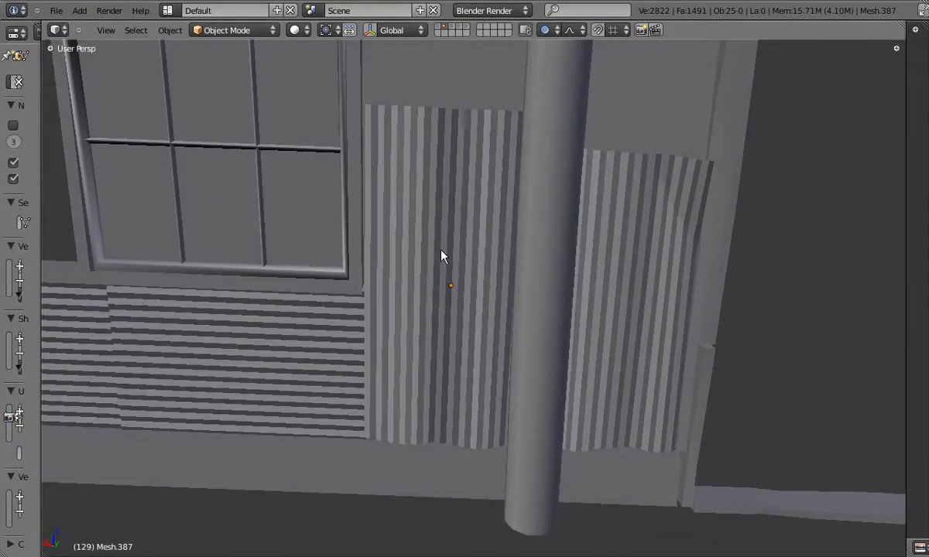
- Make the same vertical sheet wavier with further smooth proportional vertex moves, checking its shape in wireframe and solid shading
key(Tab)
middle_drag(448, 208, 486, 406)
click(411, 396)
shift+middle_drag(445, 234, 460, 263)
key(Tab)
key(Tab)
key(z)
middle_drag(429, 354, 447, 291)
key(g)
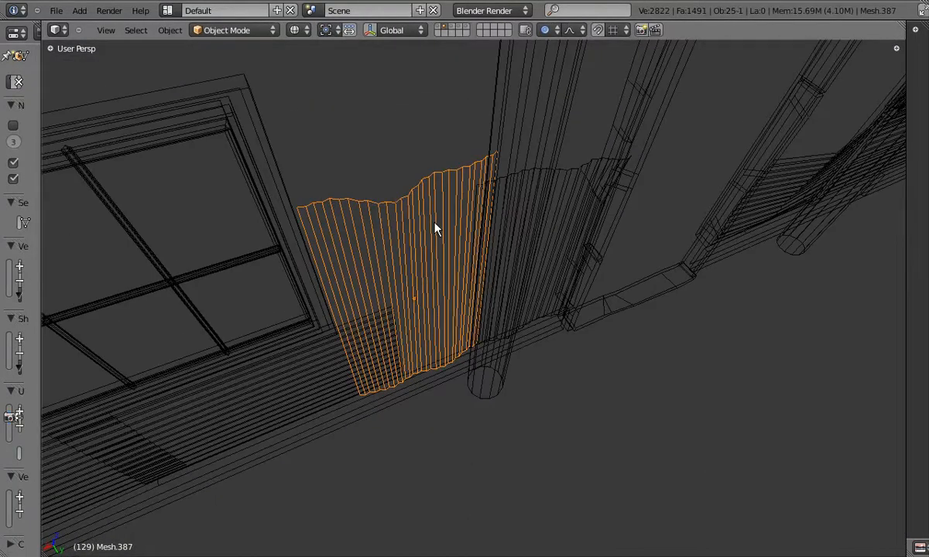
key(z)
key(Tab)
mouse_move(435, 250)
middle_down()
mouse_move(475, 401)
mouse_move(376, 164)
mouse_move(424, 323)
mouse_move(454, 338)
mouse_move(396, 297)
mouse_move(391, 338)
mouse_move(442, 290)
mouse_move(384, 274)
mouse_move(383, 304)
mouse_move(408, 152)
mouse_move(428, 302)
mouse_move(504, 301)
middle_up()
right_click(352, 148)
key(Tab)
key(Tab)
key(Tab)
key(Tab)
key(Tab)
- Deform the horizontal corrugated sheet below the window by moving vertices on its far end with smooth proportional editing
right_click(395, 308)
key(Tab)
middle_drag(395, 308, 299, 298)
right_click(318, 291)
key(g)
click(346, 296)
key(g)
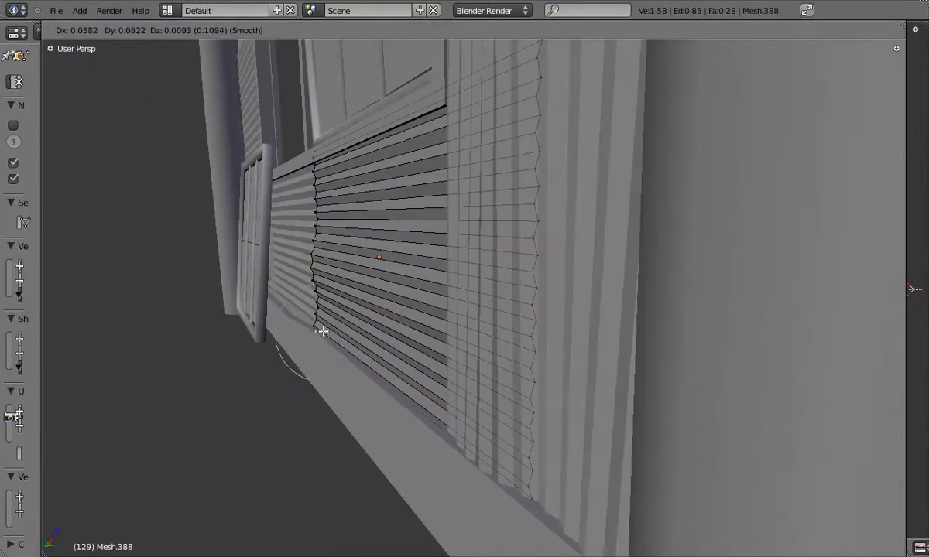
click(325, 333)
key(Tab)
- Shift a mid-height vertex on the same horizontal sheet's end with smooth proportional editing
middle_drag(325, 333, 327, 231)
key(Tab)
key(g)
click(261, 256)
key(Tab)
mouse_move(291, 269)
middle_down()
mouse_move(240, 269)
mouse_move(307, 260)
middle_up()
key(Tab)
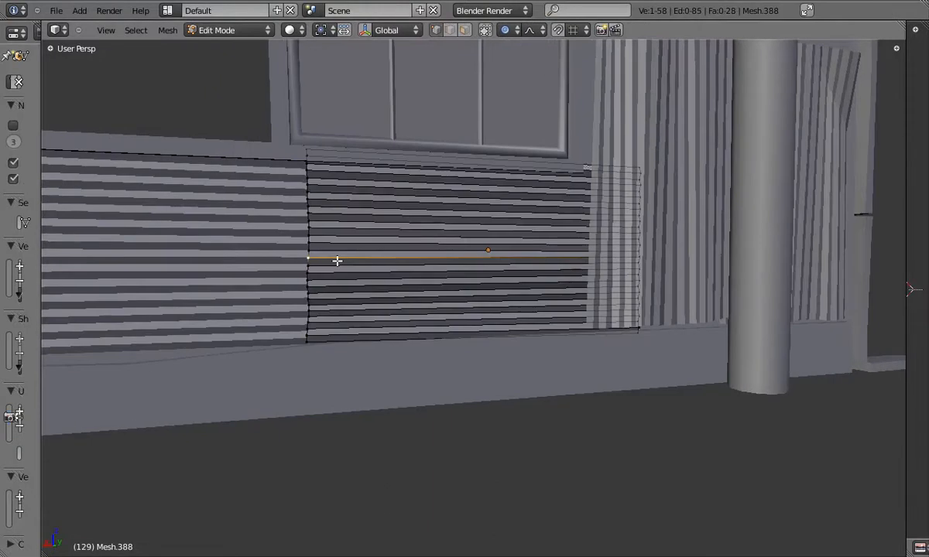
- Leave the horizontal sheet, open another mesh for editing and move one of its upper vertices with smooth proportional editing
middle_drag(337, 261, 296, 318)
key(Tab)
right_click(339, 328)
key(Tab)
middle_drag(290, 340, 437, 322)
scroll(437, 321, down, 4)
key(Tab)
right_click(309, 203)
key(Tab)
right_click(392, 153)
key(g)
mouse_move(387, 254)
middle_down()
mouse_move(379, 211)
mouse_move(333, 221)
mouse_move(394, 256)
middle_up()
click(363, 214)
- Move a further vertex with smooth proportional editing, checking the deformation from several angles
key(g)
key(g)
key(Tab)
key(Tab)
middle_drag(322, 255, 370, 264)
middle_drag(341, 230, 369, 257)
key(Tab)
right_click(386, 179)
middle_drag(386, 178, 425, 305)
key(g)
click(428, 241)
- Inspect the vertices of the thin roof battens in wireframe and return to object mode in solid shading
key(Tab)
key(a)
scroll(428, 241, down, 5)
scroll(425, 305, down, 4)
shift+drag(440, 28, 466, 28)
scroll(403, 217, up, 4)
mouse_move(379, 255)
middle_down()
mouse_move(219, 339)
mouse_move(200, 319)
mouse_move(645, 304)
mouse_move(407, 305)
mouse_move(103, 269)
mouse_move(440, 251)
mouse_move(302, 365)
mouse_move(375, 110)
mouse_move(474, 224)
mouse_move(375, 133)
mouse_move(404, 151)
mouse_move(364, 278)
mouse_move(477, 284)
mouse_move(390, 253)
middle_up()
key(z)
key(KP_1)
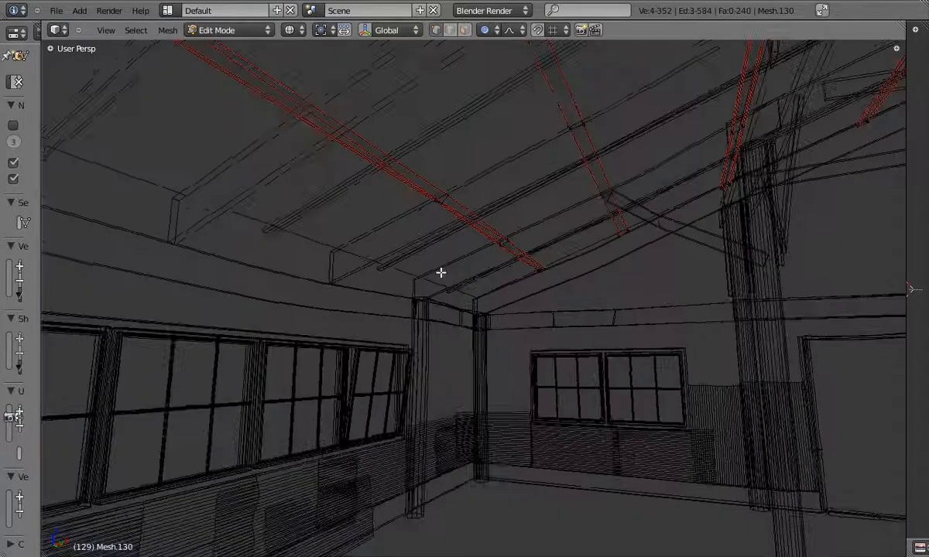
middle_drag(440, 272, 471, 205)
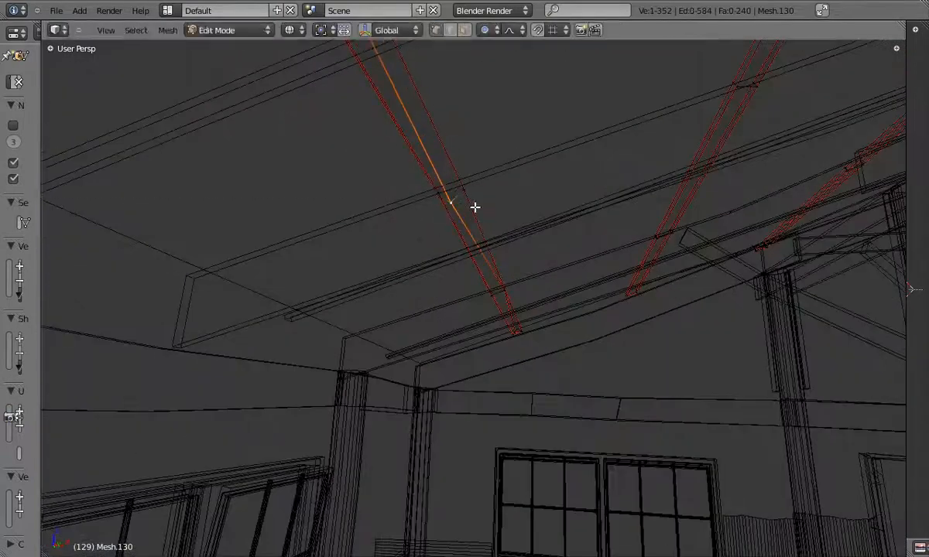
scroll(530, 340, up, 3)
key(z)
key(Tab)
mouse_move(553, 269)
middle_down()
mouse_move(520, 288)
mouse_move(365, 215)
mouse_move(544, 269)
mouse_move(379, 339)
middle_up()
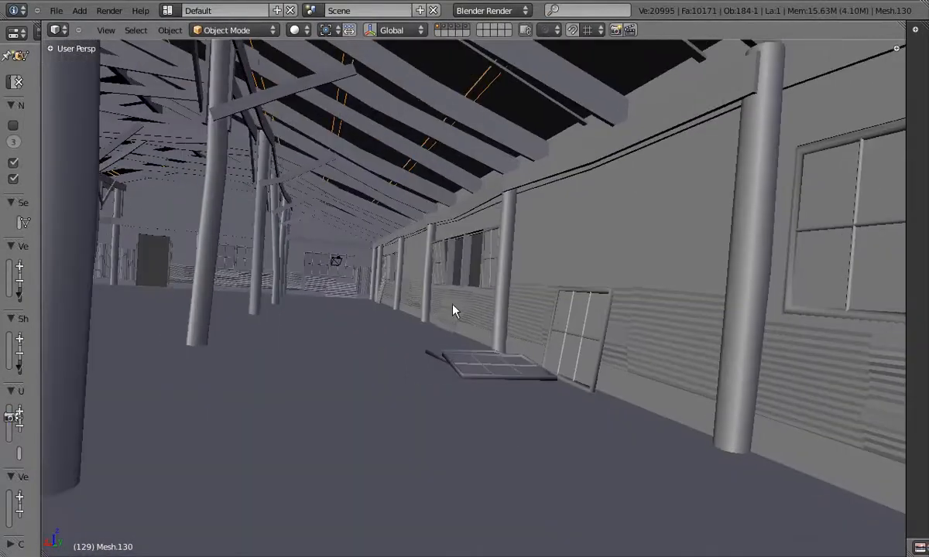
- Make the long four-part window frame on the side wall a single user, including its object data, for selected objects
middle_drag(472, 381, 385, 248)
right_click(385, 249)
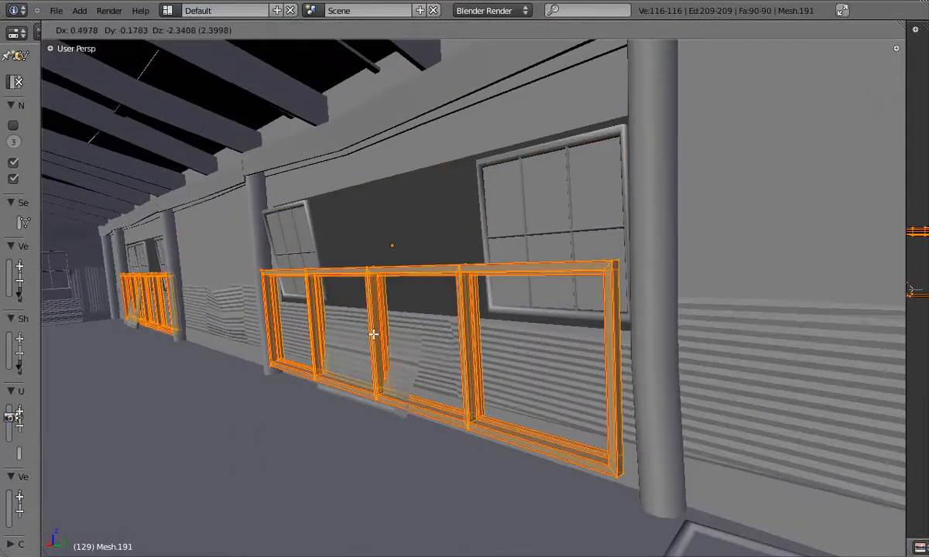
click(170, 31)
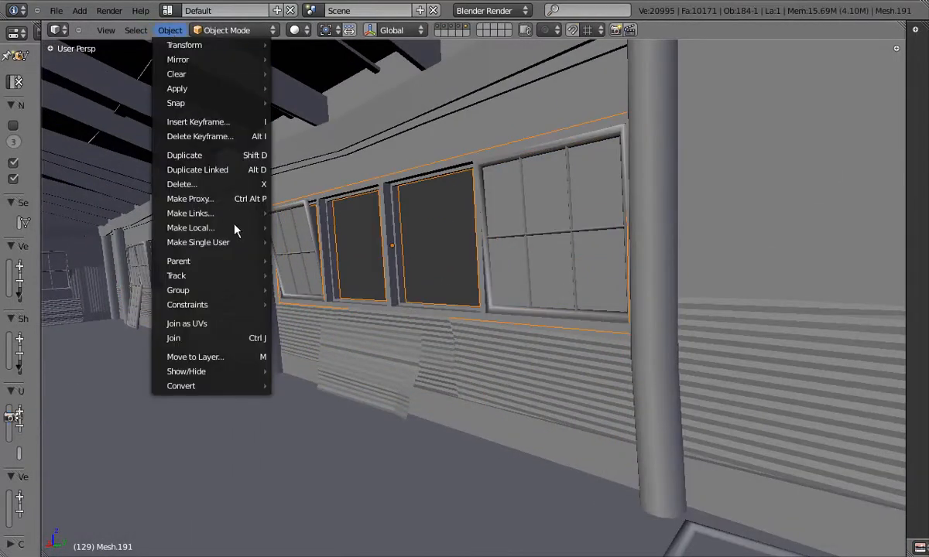
mouse_move(237, 243)
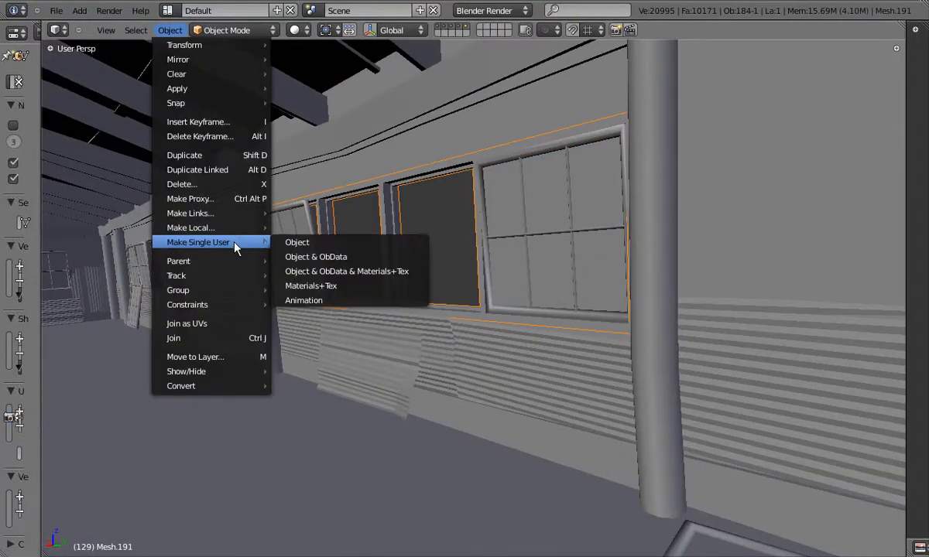
click(325, 265)
click(325, 265)
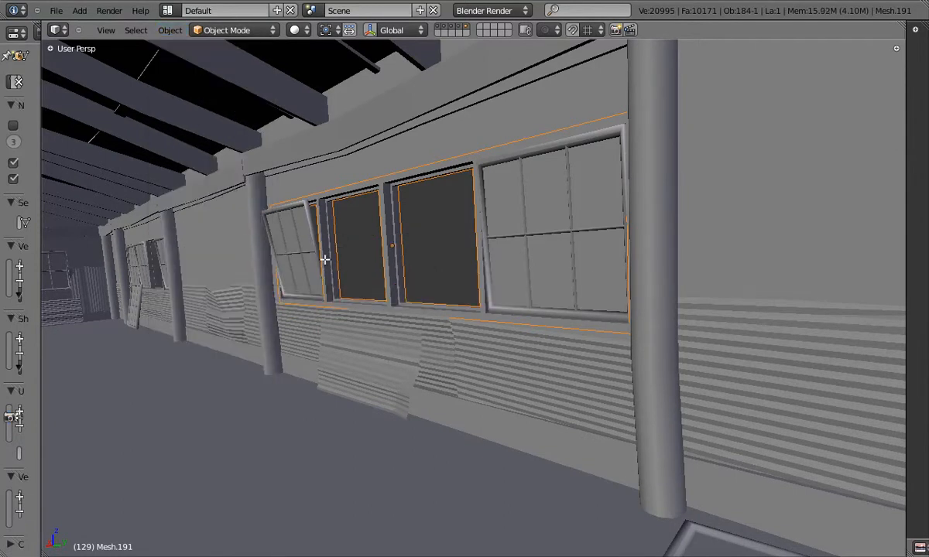
- Add a mid-height cut across the window frame's central mullion and scale down the new vertices
key(Tab)
key(a)
key(z)
key(z)
scroll(399, 257, up, 4)
mouse_move(399, 257)
middle_down()
mouse_move(479, 245)
mouse_move(373, 250)
mouse_move(396, 246)
middle_up()
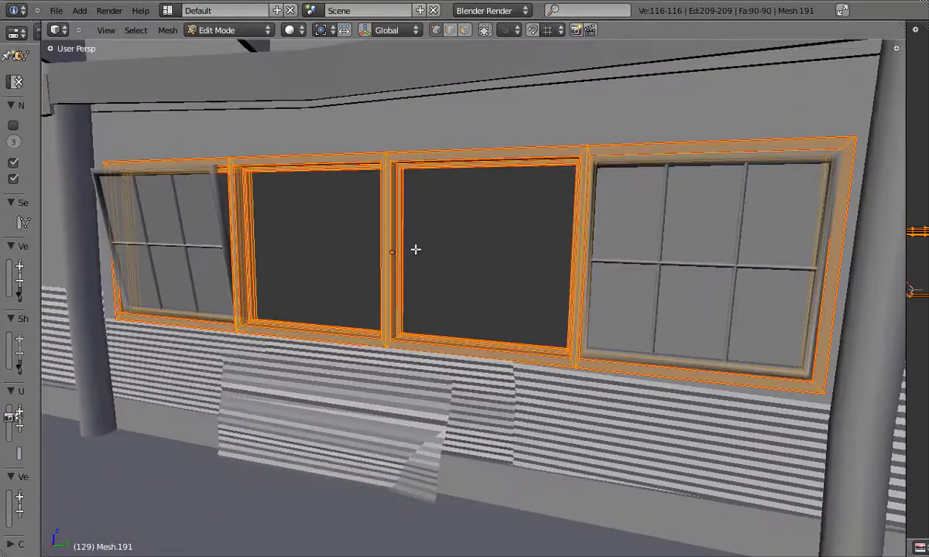
key(a)
key(b)
drag(373, 233, 408, 262)
middle_drag(408, 262, 487, 257)
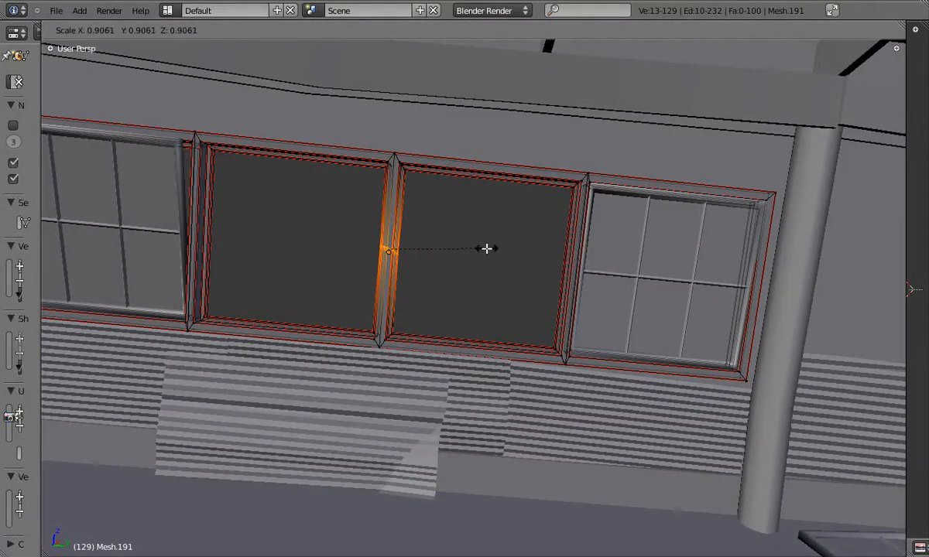
click(469, 248)
- Shift the central mullion's mid-height vertices sideways so the mullion bends
middle_drag(469, 249, 445, 287)
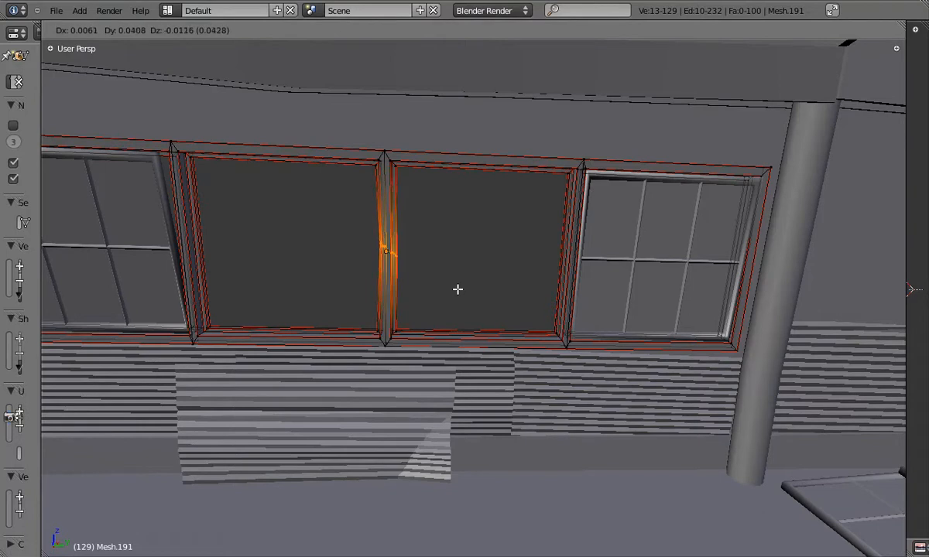
middle_drag(433, 281, 352, 260)
key(Tab)
scroll(352, 260, down, 5)
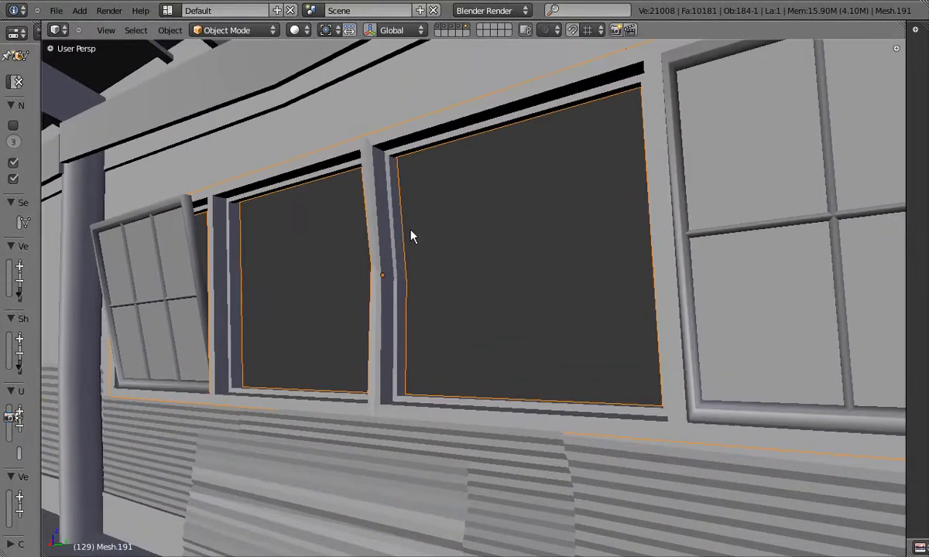
- Cut the frame's top rail above the open section beside the central mullion and adjust the new upper-edge vertex
middle_drag(387, 269, 410, 218)
key(Tab)
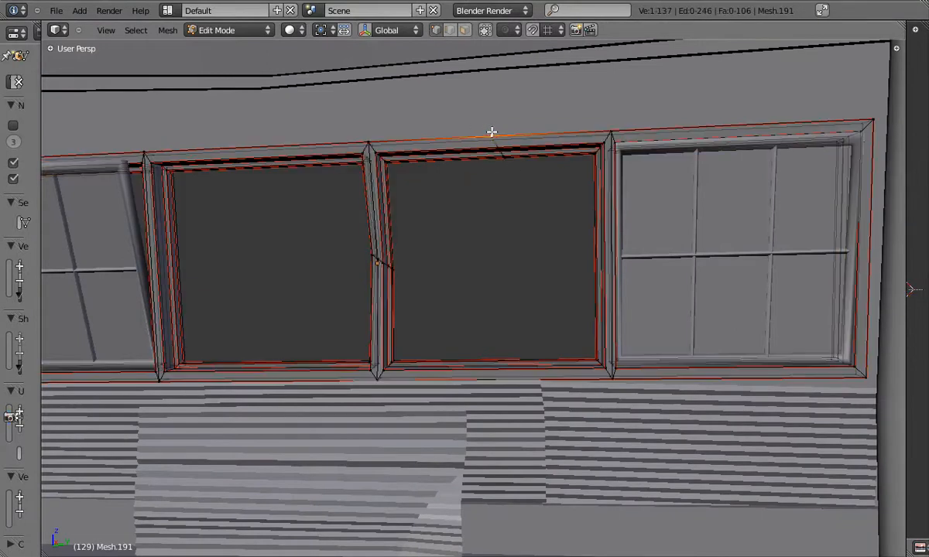
click(547, 186)
key(Tab)
- Cut the mullion between the two open sections of the next long window frame at mid-height and move the cut
scroll(371, 259, down, 3)
middle_drag(344, 263, 526, 333)
middle_drag(411, 331, 565, 321)
right_click(531, 272)
key(Tab)
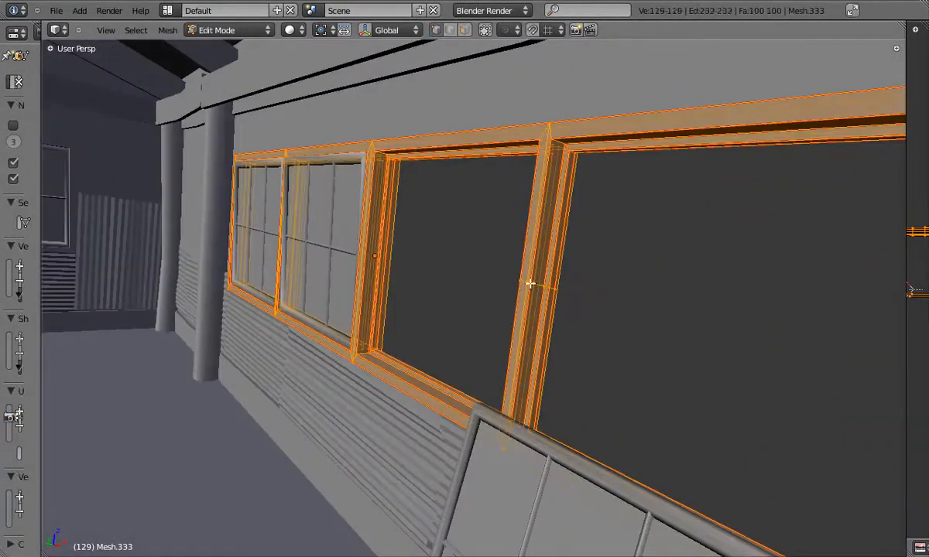
key(a)
key(b)
drag(513, 271, 571, 302)
middle_drag(572, 302, 623, 311)
click(603, 349)
key(Tab)
- Box-select the top joint of the mullion between the open sections of another long window frame and move it
middle_drag(603, 349, 505, 232)
scroll(488, 234, up, 4)
right_click(474, 231)
key(Tab)
key(a)
key(b)
drag(442, 161, 482, 197)
scroll(474, 196, up, 3)
key(g)
key(z)
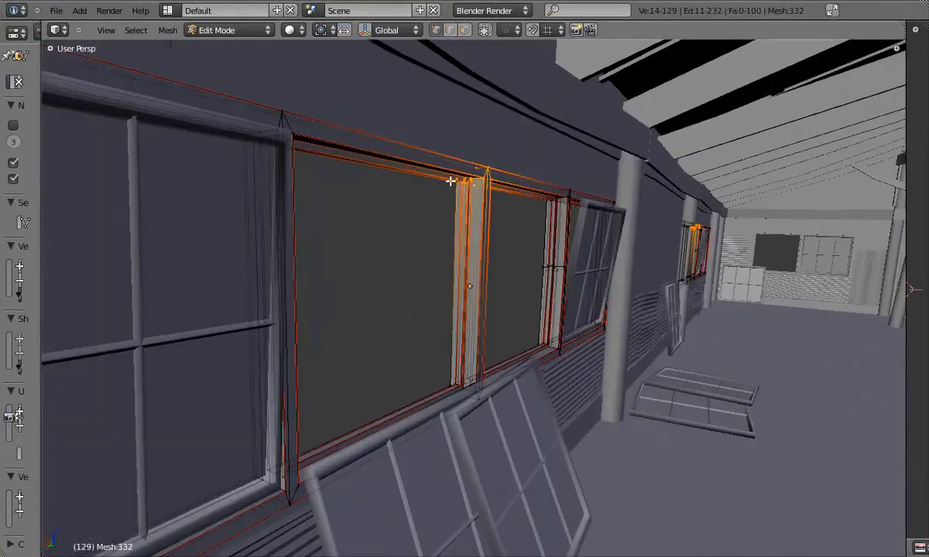
click(508, 195)
- Inspect the same window frame in wireframe, box-selecting part of its mesh
middle_drag(507, 195, 356, 313)
key(Tab)
key(Tab)
middle_drag(646, 296, 619, 258)
key(Tab)
key(a)
key(b)
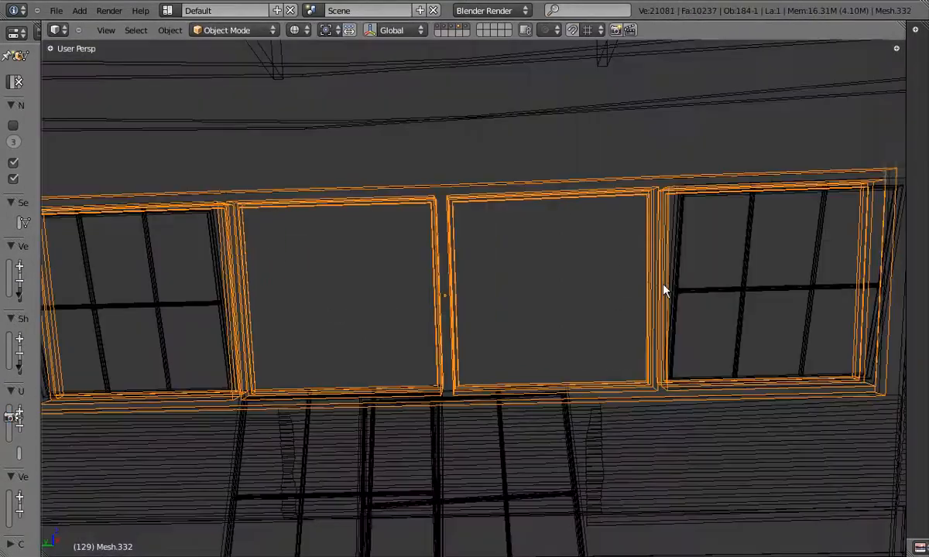
key(Tab)
middle_drag(676, 285, 507, 287)
- Make the adjacent long window frame with one open section a single user for selected objects
scroll(394, 308, down, 5)
right_click(517, 275)
key(z)
click(335, 255)
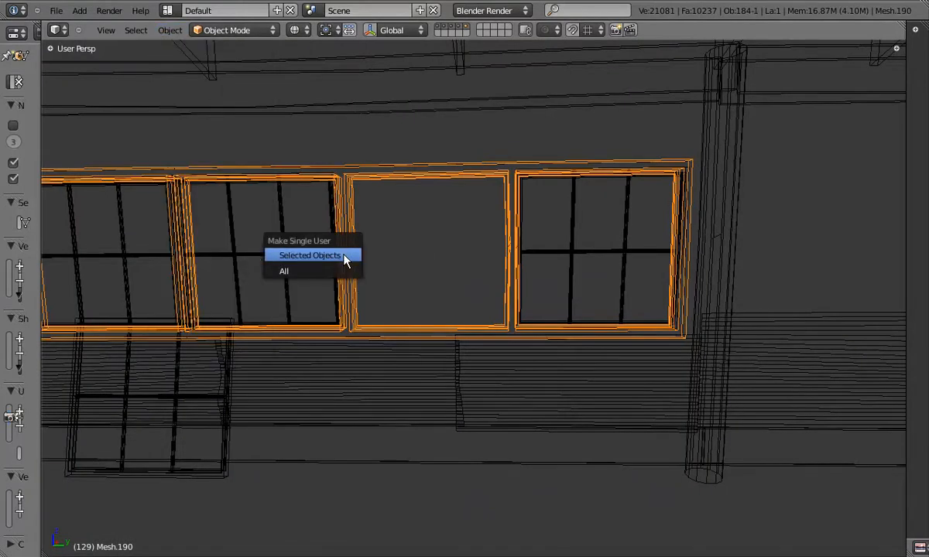
click(337, 254)
- Examine the single-user window frame and its neighbouring objects in solid shading and edit mode
key(Tab)
key(z)
scroll(540, 259, up, 2)
key(Tab)
middle_drag(535, 259, 494, 352)
scroll(484, 310, up, 3)
right_click(472, 270)
key(Tab)
key(a)
key(a)
key(Tab)
scroll(515, 262, up, 3)
- Select a six-pane window sash and isolate it in local view
right_click(503, 269)
right_click(501, 268)
middle_drag(503, 272, 454, 337)
scroll(467, 285, up, 3)
key(KP_Divide)
- Select the linked geometry of the isolated sash's outer frame in edit mode
middle_drag(410, 271, 453, 287)
key(Tab)
scroll(460, 232, up, 2)
key(a)
key(l)
key(Tab)
middle_drag(372, 286, 329, 326)
key(Tab)
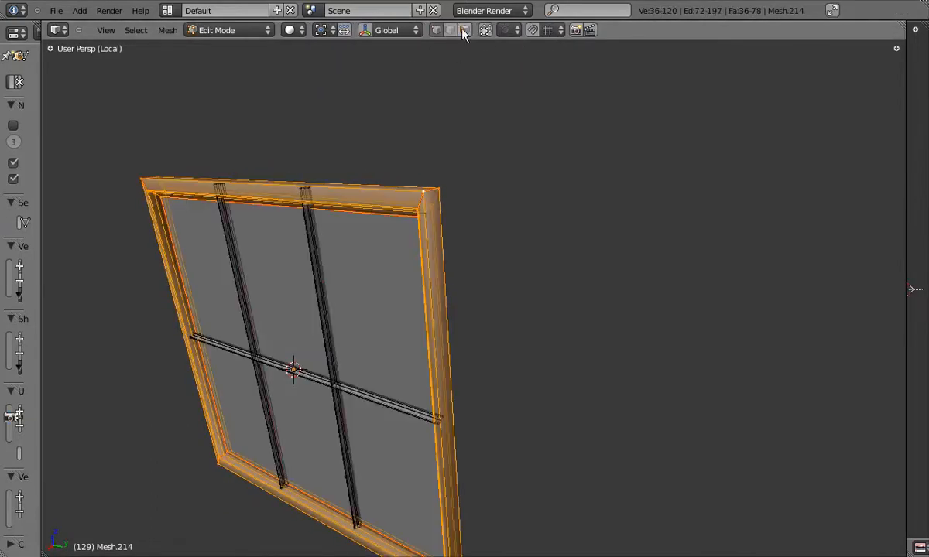
- Use face selection to remove surplus geometry from the isolated sash, and return to the full scene
right_click(451, 413)
middle_drag(450, 413, 450, 239)
middle_drag(486, 331, 363, 284)
key(Tab)
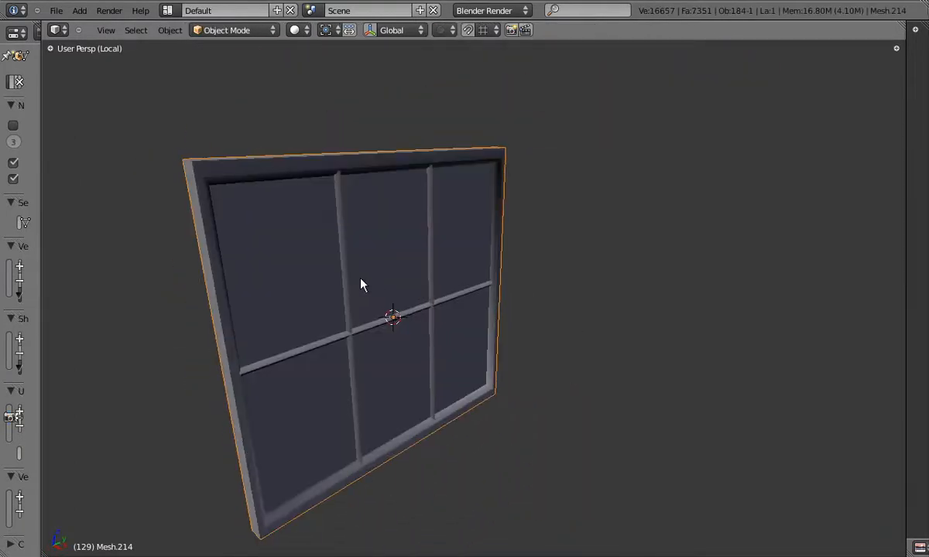
key(KP_Divide)
- Add the neighbouring roof rafters to the selection and join them into one object
middle_drag(271, 352, 390, 211)
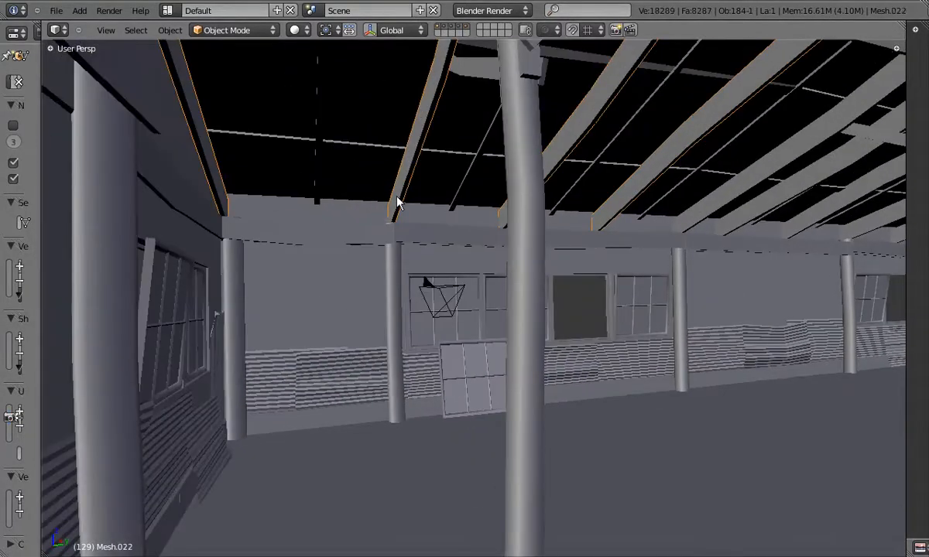
key(z)
shift+right_click(740, 214)
middle_drag(740, 214, 679, 242)
shift+right_click(724, 219)
key(z)
shift+right_click(680, 242)
key(ctrl+j)
- Edit the joined rafters in vertex selection mode and select the whole rafter above the first post in view
middle_drag(621, 235, 370, 232)
scroll(370, 232, up, 2)
key(Tab)
key(r)
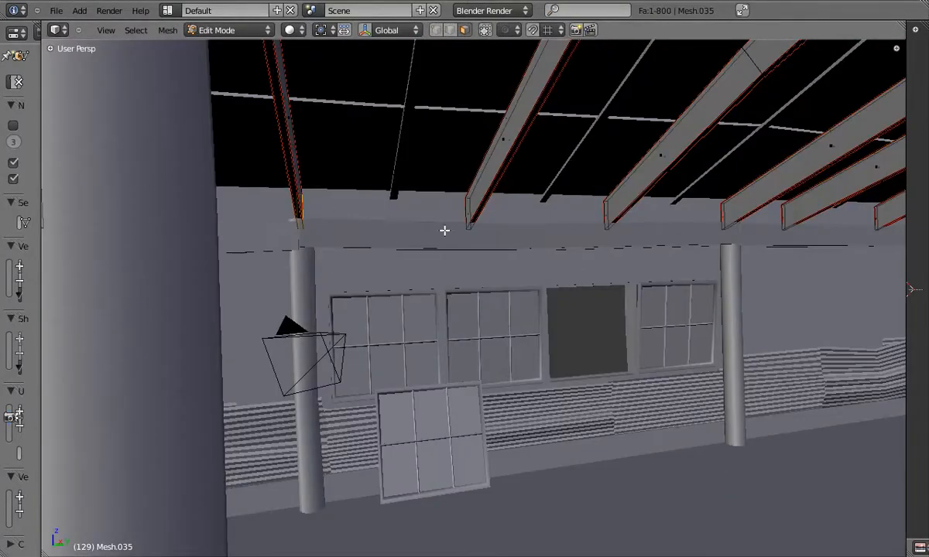
key(z)
key(b)
click(434, 33)
key(b)
drag(267, 179, 331, 260)
key(z)
middle_drag(466, 189, 409, 257)
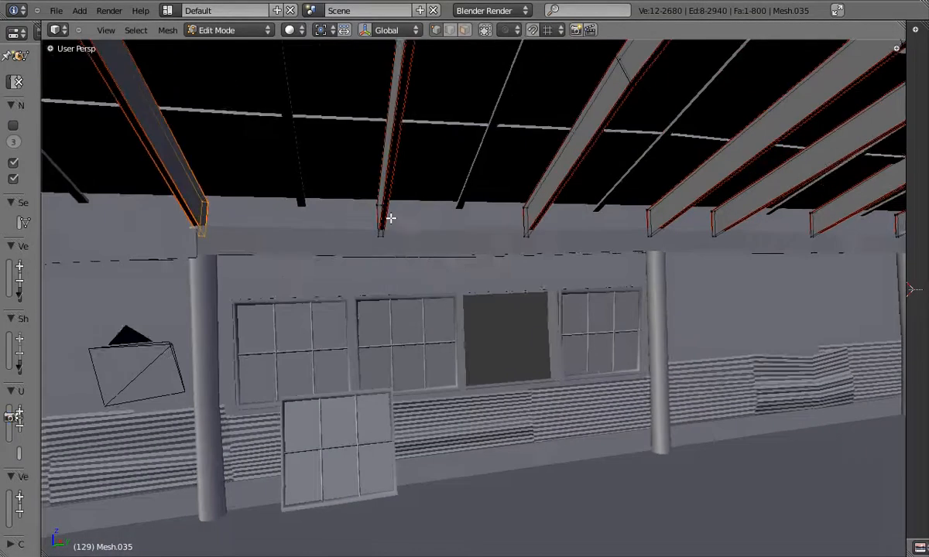
- Select the neighbouring rafters in the joined mesh by their wall ends and rotate them slightly out of alignment
key(b)
drag(511, 192, 543, 246)
middle_drag(542, 246, 487, 242)
key(r)
click(487, 243)
key(b)
drag(523, 189, 559, 241)
middle_drag(542, 241, 393, 239)
- Select all linked geometry of the following rafter along the wall from a vertex at its end
key(Tab)
scroll(484, 251, up, 3)
key(Tab)
right_click(391, 238)
key(ctrl+l)
key(Tab)
middle_drag(474, 231, 402, 224)
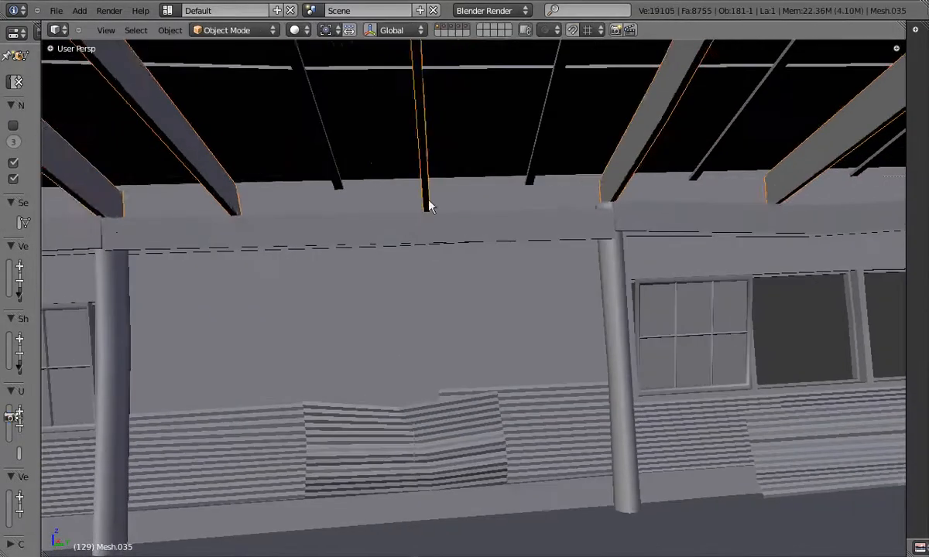
click(422, 254)
- Clear the selection, pick the next whole rafter along the wall and rotate it slightly
key(Tab)
shift+middle_drag(495, 241, 421, 253)
click(504, 254)
key(Tab)
shift+middle_drag(495, 260, 155, 333)
key(Tab)
shift+middle_drag(560, 273, 332, 287)
key(a)
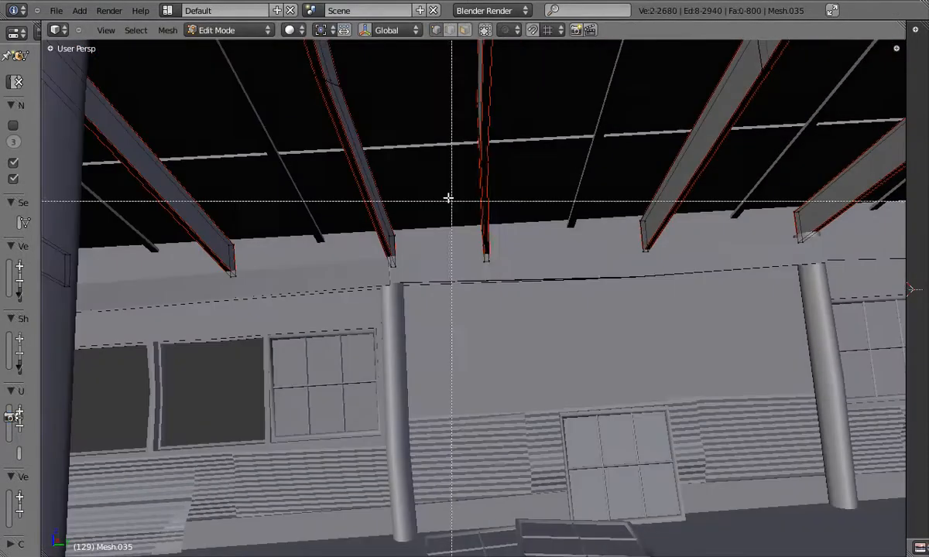
key(l)
key(r)
click(620, 264)
- Deselect that rafter, select the linked geometry of the one after it and rotate it slightly
key(Tab)
middle_drag(620, 263, 358, 285)
key(Tab)
key(a)
key(l)
key(r)
click(558, 267)
- Select the whole rafter above the post nearest the building's corner and tilt it slightly
key(Tab)
shift+middle_drag(672, 250, 542, 243)
drag(534, 219, 571, 274)
shift+middle_drag(571, 274, 521, 297)
scroll(521, 297, up, 2)
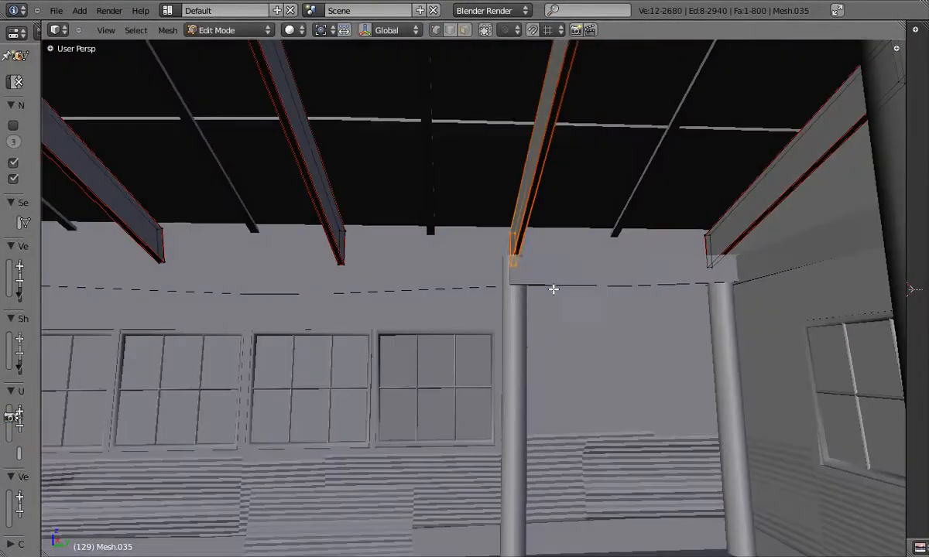
middle_drag(463, 318, 648, 341)
scroll(648, 340, up, 2)
key(Tab)
click(725, 166)
shift+middle_drag(725, 167, 443, 218)
click(601, 202)
- Clear the selection and select the whole rafter above the blank wall section between two posts
key(a)
key(b)
middle_drag(696, 183, 555, 190)
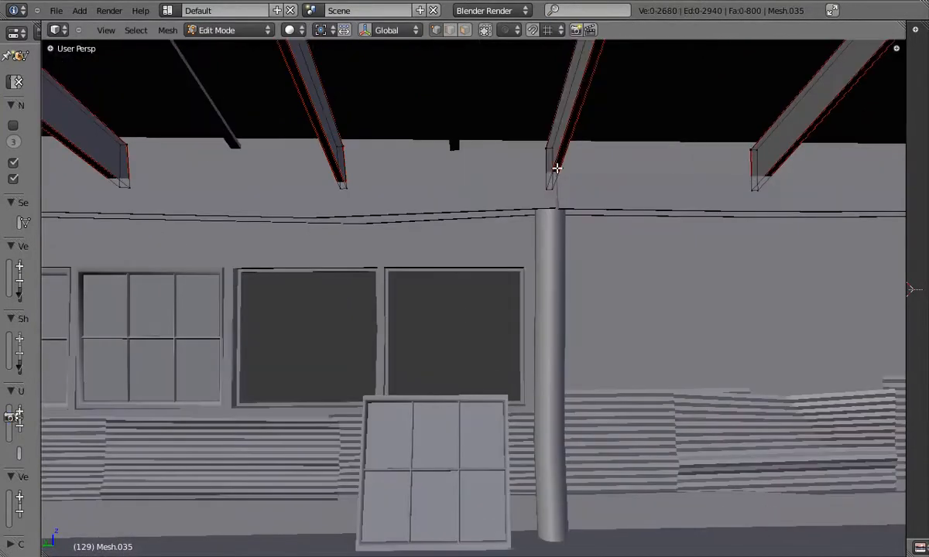
click(608, 188)
key(a)
drag(528, 144, 603, 229)
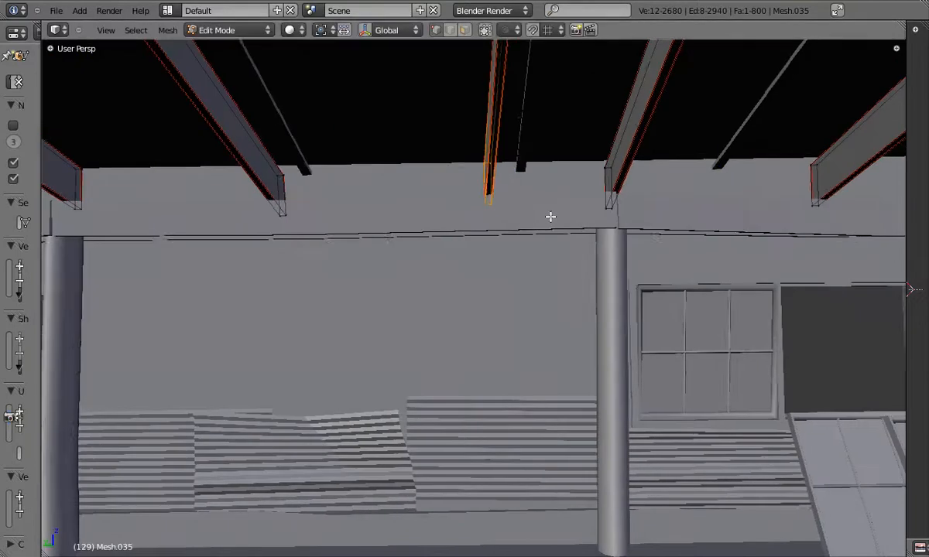
- Rotate the lower ends of two neighbouring roof rafters slightly so they look less uniform
shift+middle_drag(550, 216, 489, 216)
drag(517, 155, 585, 224)
key(r)
click(620, 234)
shift+middle_drag(658, 225, 428, 217)
key(r)
click(686, 214)
- Shift the wall-side ends of the next rafters along the row, offsetting them along Z
shift+middle_drag(710, 217, 459, 188)
key(a)
right_click(542, 195)
middle_drag(510, 203, 348, 218)
key(g)
key(z)
key(g)
click(543, 190)
key(a)
key(g)
key(z)
click(499, 195)
- Reposition the ends of the remaining rafters above the windows, then leave Edit Mode with nothing selected
key(a)
key(b)
drag(463, 130, 510, 192)
middle_drag(510, 189, 477, 251)
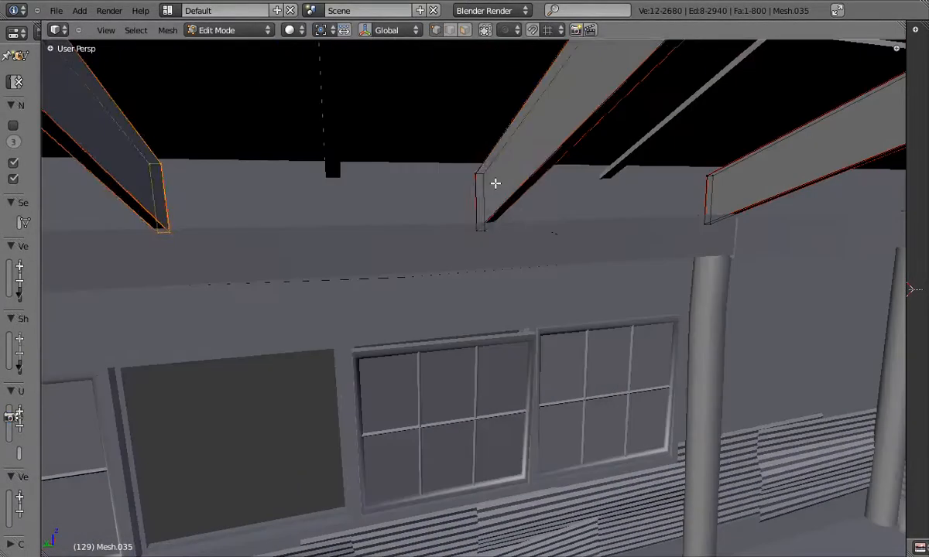
click(546, 224)
middle_drag(546, 224, 491, 219)
key(g)
click(462, 222)
shift+middle_drag(619, 225, 477, 232)
scroll(496, 230, down, 3)
middle_drag(550, 226, 461, 322)
key(Tab)
key(a)
- Select the roof framing and show only its layer in front orthographic view
scroll(596, 211, down, 3)
scroll(484, 318, up, 2)
scroll(518, 290, up, 5)
scroll(518, 289, down, 3)
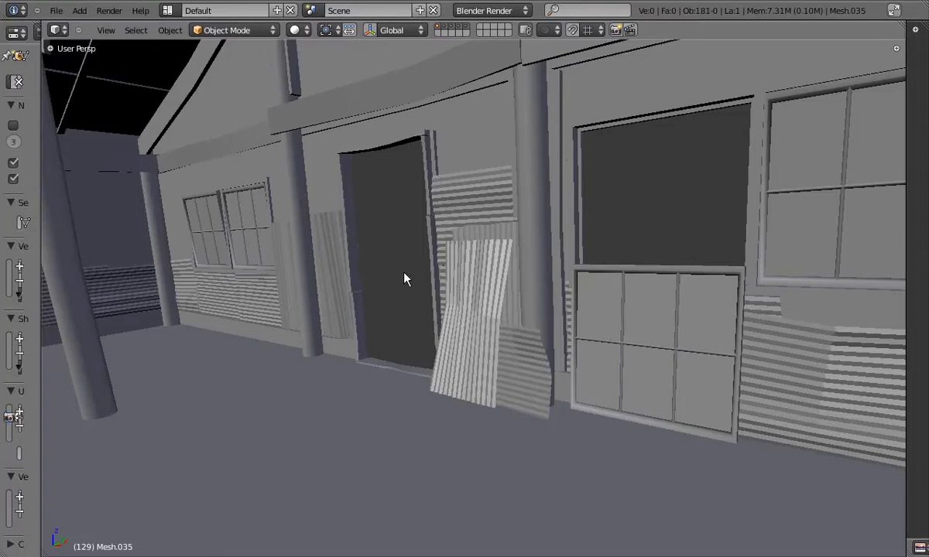
key(KP_1)
key(z)
scroll(278, 303, down, 5)
shift+middle_drag(278, 303, 481, 318)
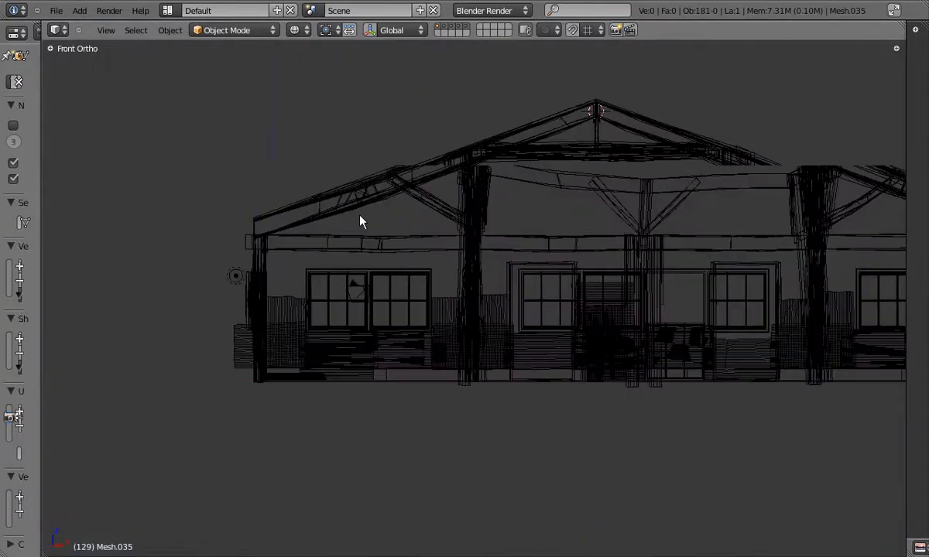
scroll(360, 217, up, 3)
right_click(354, 203)
click(439, 26)
scroll(374, 203, up, 1)
key(z)
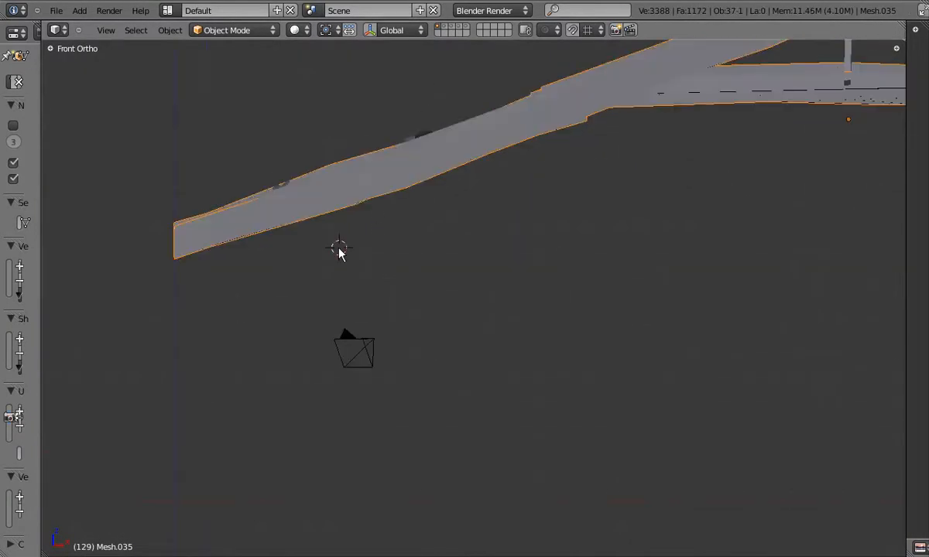
- Add a front-facing plane below the sloping rafter near the eave and shape it into a narrow vertical strip reaching the rafter
click(380, 249)
key(Escape)
scroll(387, 217, up, 4)
key(z)
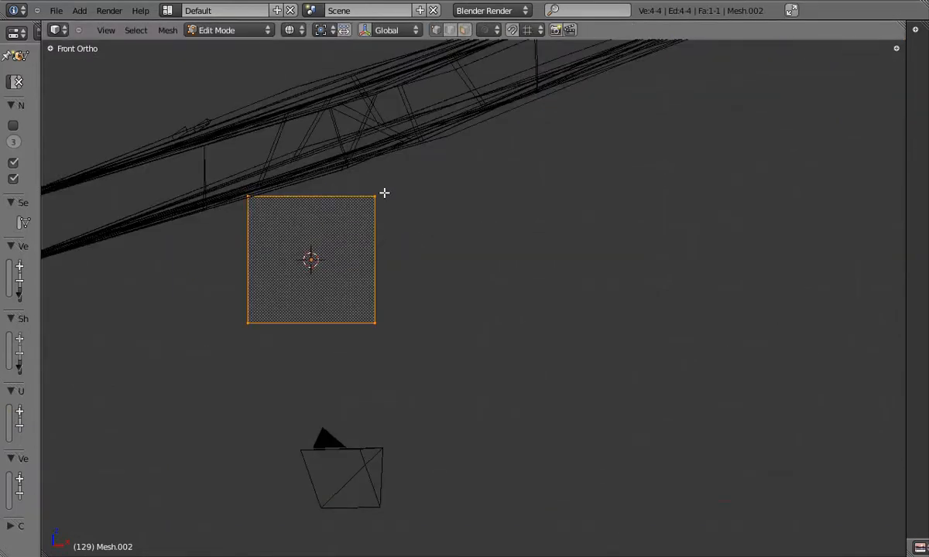
scroll(328, 271, down, 4)
scroll(330, 273, up, 3)
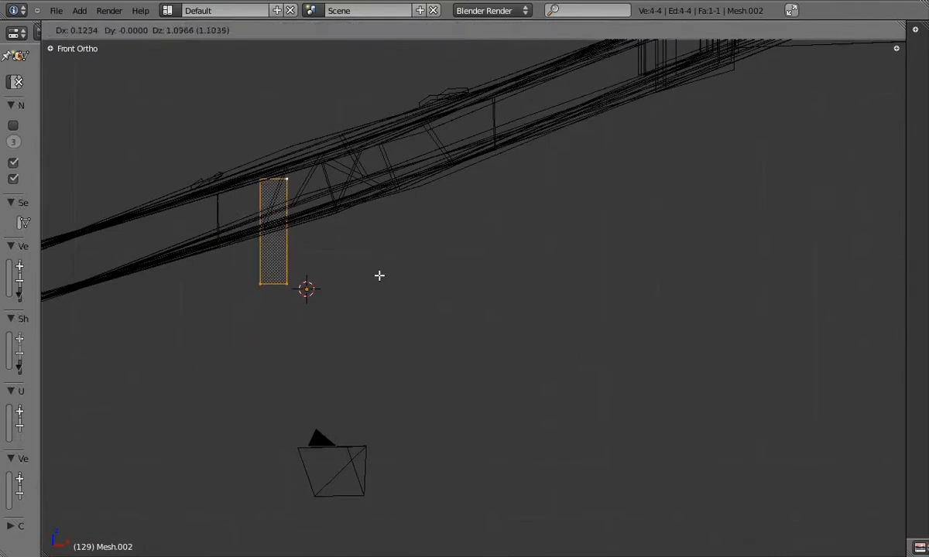
key(Tab)
- Show the post layer together with the roof layer and check the strip's place among the framing from front and side
scroll(252, 280, down, 4)
shift+click(445, 27)
shift+click(445, 27)
scroll(260, 363, up, 2)
key(z)
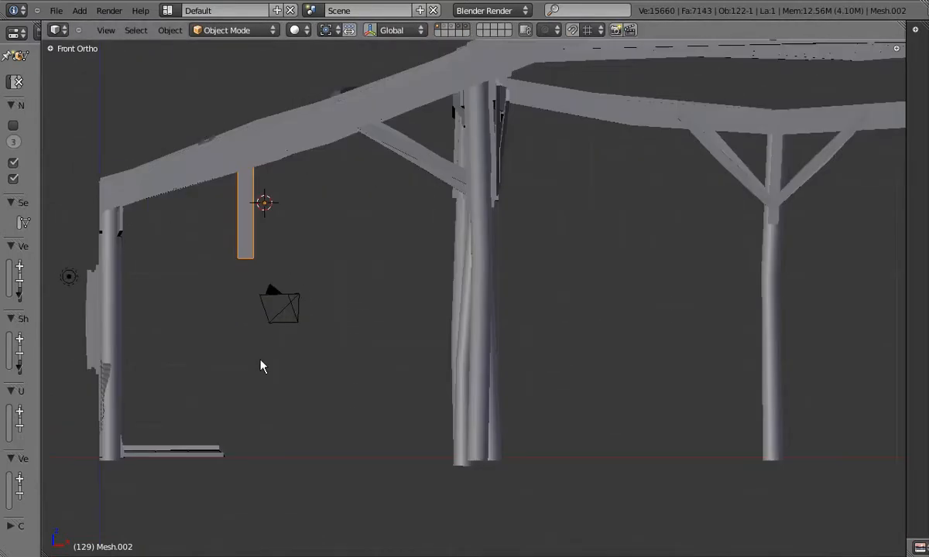
key(z)
key(KP_Decimal)
scroll(260, 349, down, 6)
key(KP_3)
scroll(259, 346, down, 2)
mouse_move(393, 343)
shift+middle_down()
mouse_move(335, 308)
mouse_move(377, 281)
mouse_move(458, 277)
mouse_move(219, 252)
shift+middle_up()
key(z)
key(KP_1)
key(KP_5)
scroll(377, 282, up, 3)
scroll(458, 278, down, 2)
- Move the strip towards the eave in Edit Mode so its upper end overlaps the rafter
key(Tab)
click(113, 241)
middle_drag(113, 241, 230, 290)
key(KP_1)
key(KP_5)
key(z)
scroll(230, 289, down, 5)
shift+middle_drag(360, 419, 439, 277)
right_click(440, 275)
key(b)
click(471, 271)
key(a)
shift+middle_drag(501, 142, 491, 184)
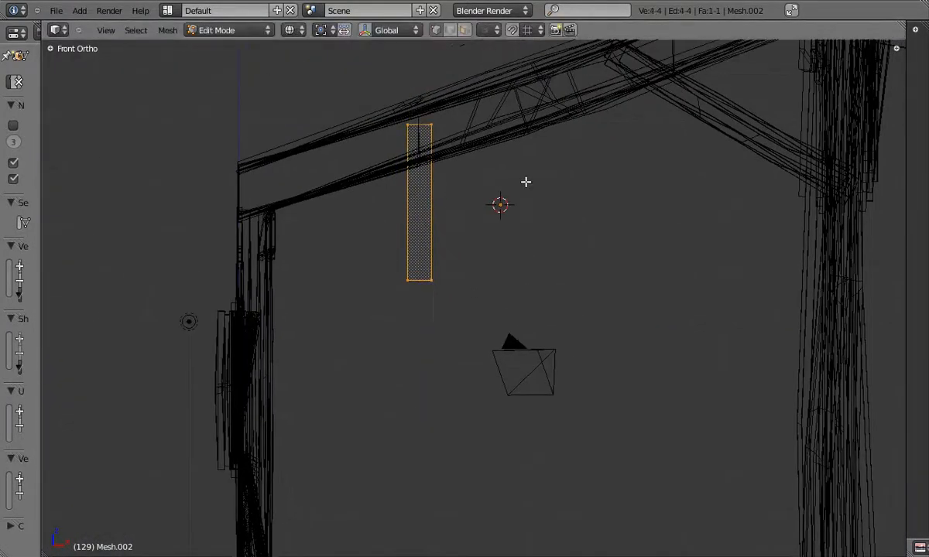
drag(493, 315, 493, 314)
middle_drag(493, 314, 388, 259)
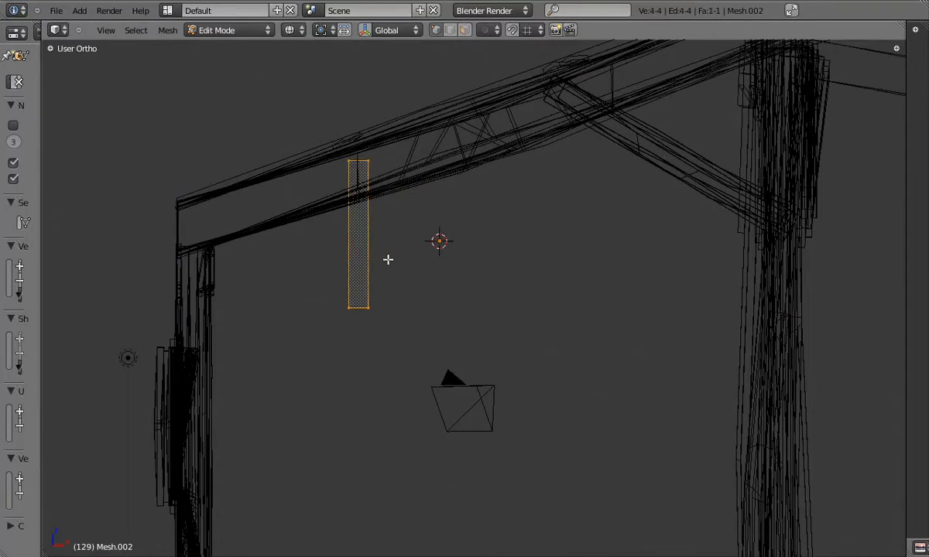
- Line the strip up with a rafter in side view and extrude it along Y into a thin board
key(KP_3)
scroll(388, 259, down, 5)
shift+middle_drag(859, 259, 420, 249)
scroll(421, 249, up, 10)
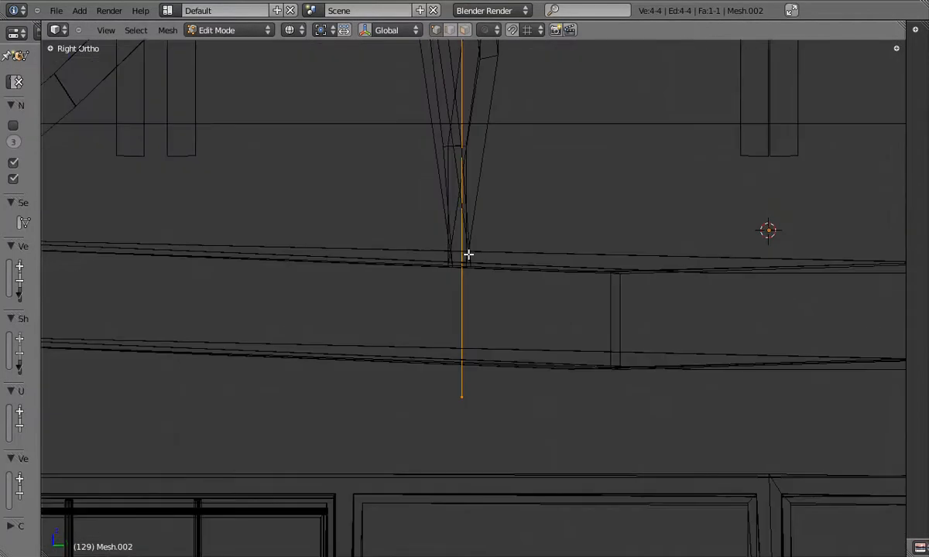
click(526, 267)
scroll(518, 262, down, 3)
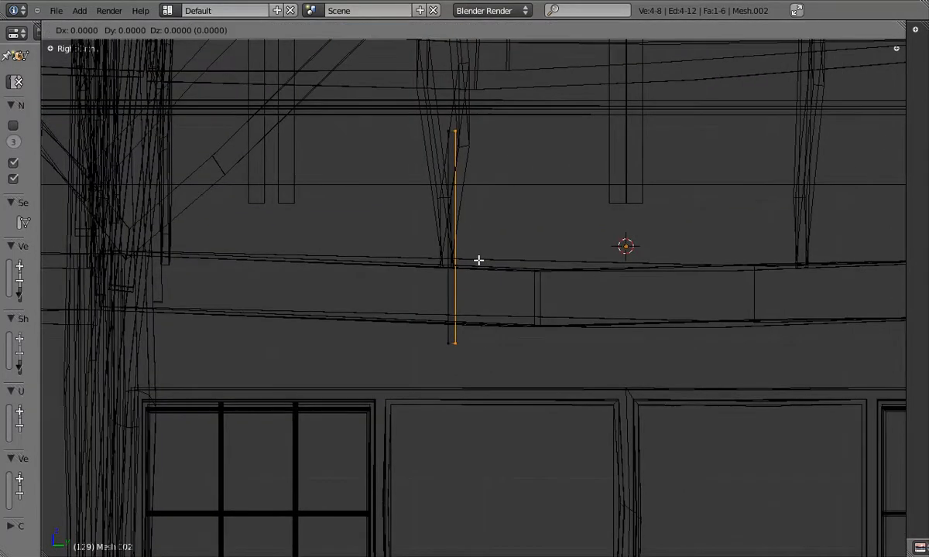
middle_drag(482, 261, 223, 243)
key(Escape)
key(g)
key(y)
key(Escape)
- Duplicate the whole upright board along X to make a second upright nearer the main post
key(KP_1)
key(z)
key(z)
ctrl+scroll(556, 315, down, 2)
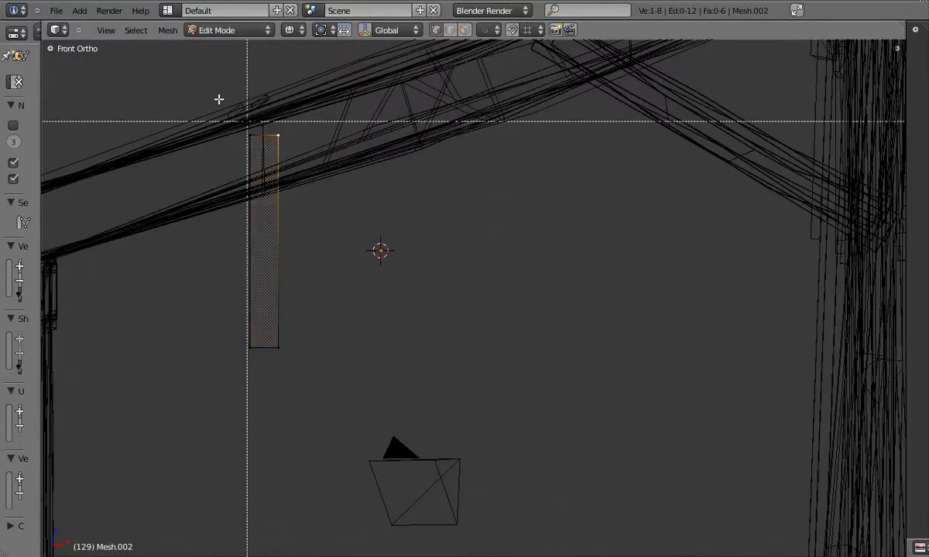
key(l)
scroll(374, 311, down, 3)
key(shift+d)
key(x)
click(484, 276)
- Raise the upper vertices of the second upright about 1.3 units along Z so it reaches into the rafter
key(b)
drag(436, 198, 494, 246)
key(g)
key(z)
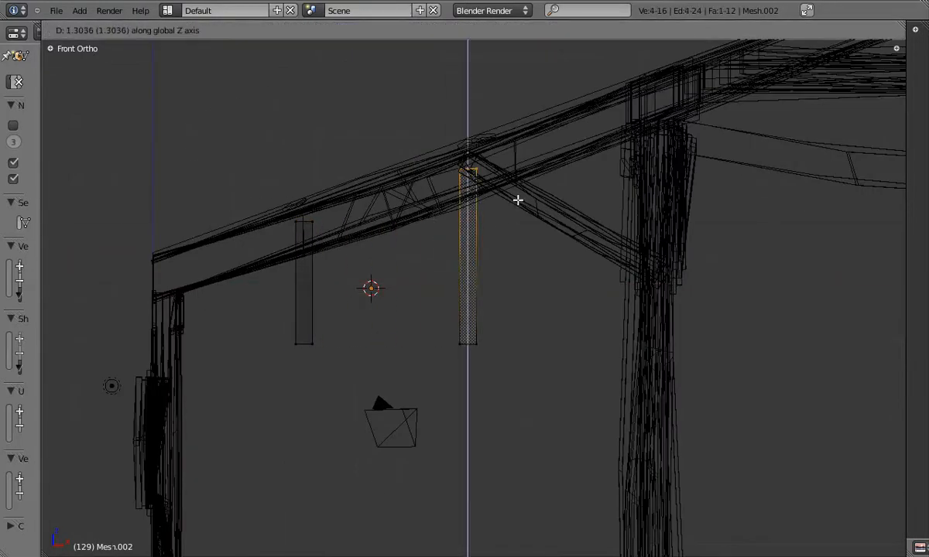
- Duplicate the longer upright, rotate it to horizontal and place it across the lower ends of both uprights
key(ctrl+l)
key(shift+d)
key(r)
key(g)
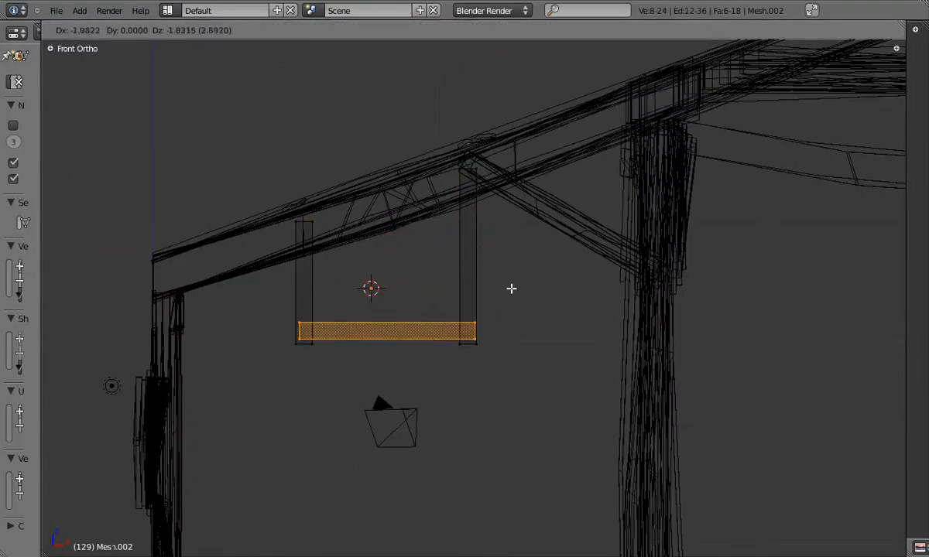
click(508, 289)
- Scale the horizontal crossbar up slightly so it extends just past both uprights
scroll(478, 322, up, 1)
click(486, 321)
key(s)
click(510, 322)
key(g)
key(x)
key(Escape)
- Move the crossbar about 0.1 units along Y so it sits against the face of the uprights
key(KP_3)
key(g)
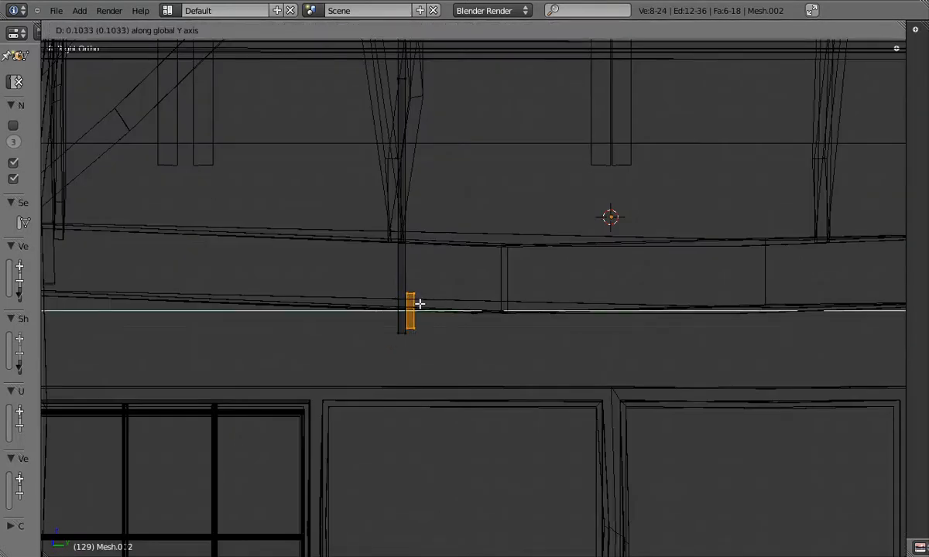
click(419, 303)
- Examine the hanging frame in shaded perspective against the surrounding rafters and posts
scroll(419, 303, down, 3)
key(KP_1)
key(z)
key(Tab)
key(KP_5)
scroll(370, 296, up, 3)
middle_drag(370, 296, 445, 272)
key(z)
key(KP_1)
key(KP_5)
- Shift the inner upright and the adjoining crossbar end along X towards the eave to narrow the frame
key(Tab)
scroll(445, 272, up, 3)
middle_drag(473, 143, 445, 133)
key(KP_1)
key(b)
drag(420, 116, 599, 367)
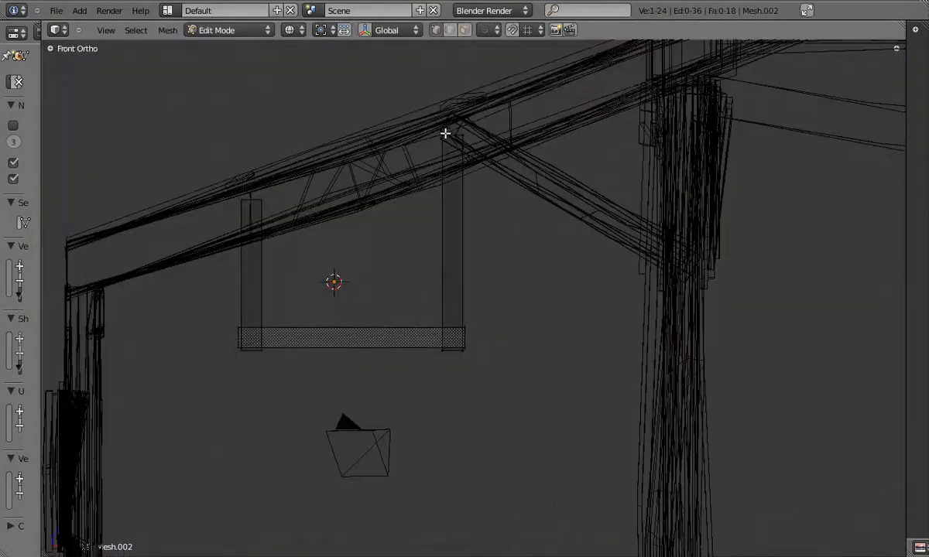
key(g)
key(x)
click(564, 346)
- Raise the crossbar and the lower ends of both uprights along Z to shorten the hanging frame
key(a)
key(b)
drag(213, 298, 578, 418)
key(g)
key(z)
click(578, 400)
- Lower the top of the inner upright along Z to fit within the rafter, then leave Edit Mode
right_click(408, 120)
key(g)
key(z)
click(461, 184)
right_click(245, 195)
key(Tab)
scroll(415, 286, down, 6)
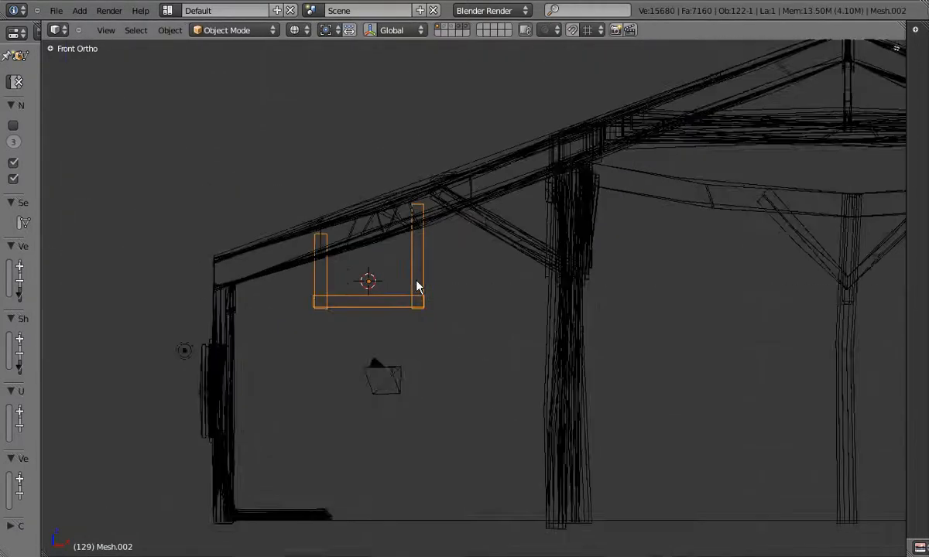
- Set the hanging frame's origin to its geometry and rotate the frame slightly in top view
key(KP_3)
scroll(330, 287, down, 1)
scroll(337, 286, down, 1)
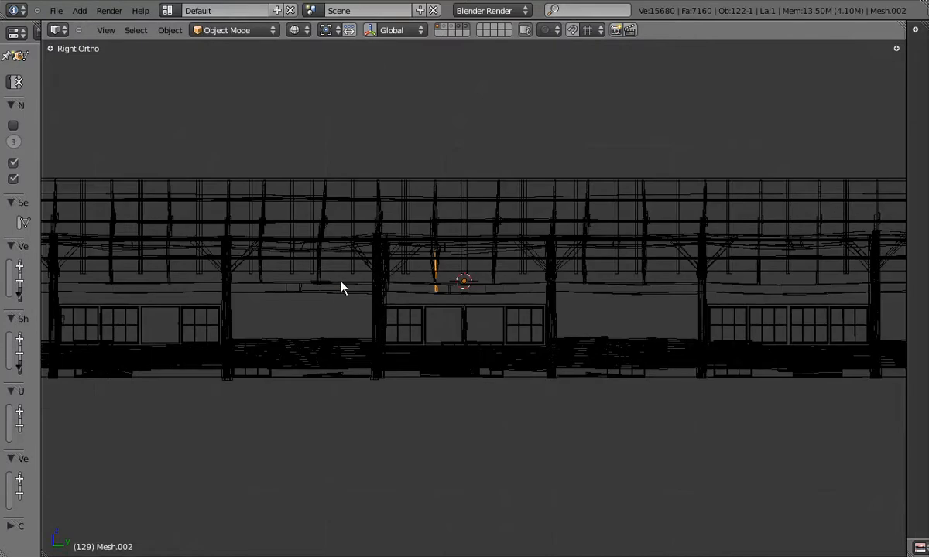
key(KP_1)
key(KP_7)
scroll(418, 309, up, 7)
scroll(408, 224, up, 3)
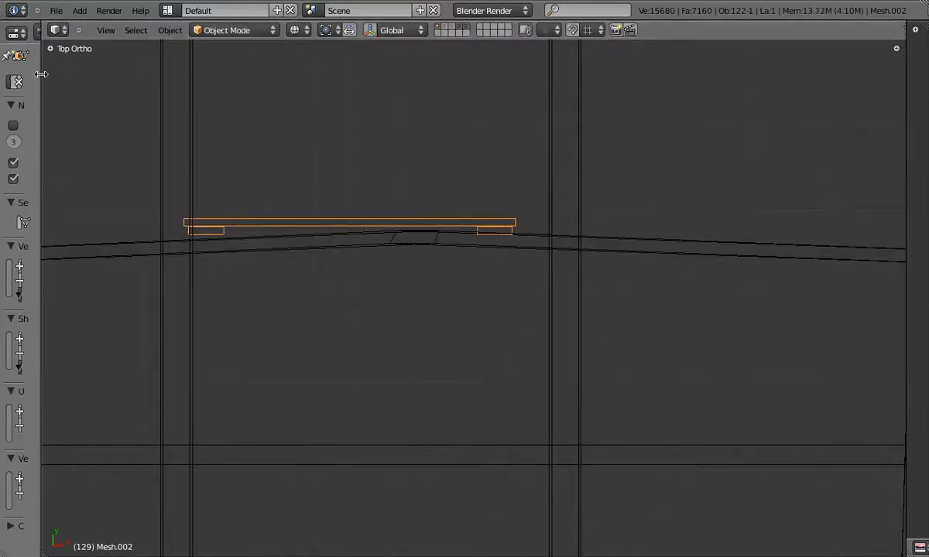
click(170, 30)
mouse_move(187, 46)
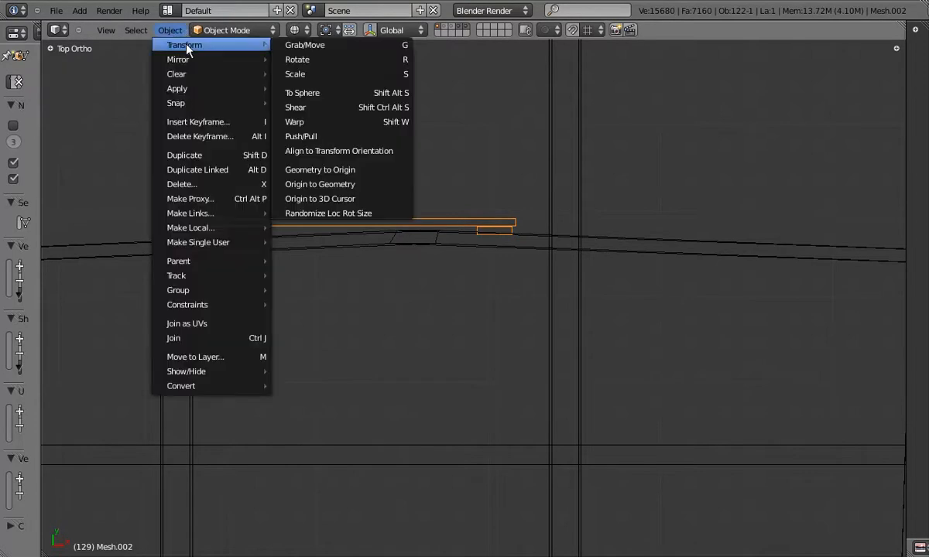
click(351, 189)
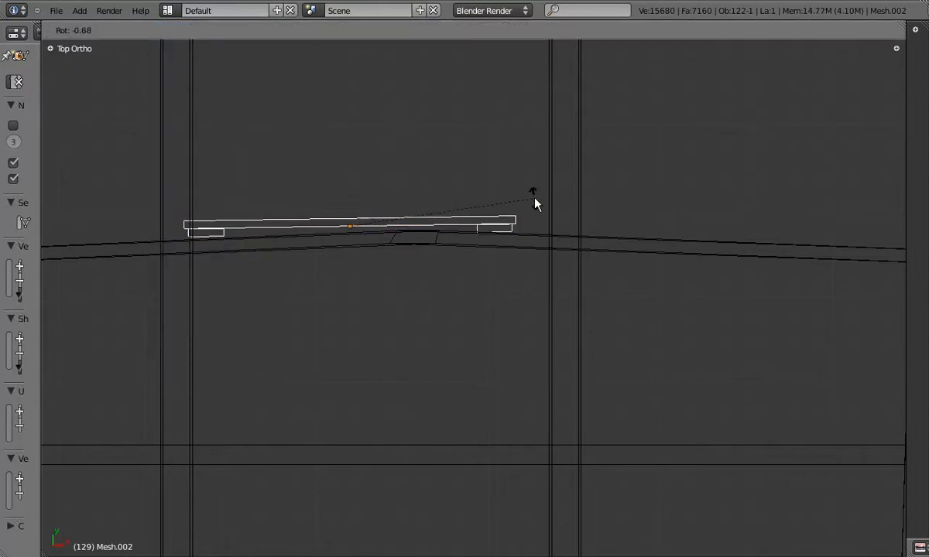
- Duplicate the hanging frame along Y to another rafter and rotate the copy slightly to follow it
scroll(529, 203, down, 6)
scroll(517, 203, down, 3)
scroll(499, 189, down, 2)
key(shift+d)
key(y)
click(436, 269)
scroll(495, 282, up, 6)
key(g)
key(g)
key(r)
click(626, 288)
- Duplicate the frame again along Y to the rafter beside the camera and rotate this copy slightly
scroll(563, 242, down, 5)
key(shift+d)
key(y)
click(523, 361)
scroll(523, 361, up, 8)
key(r)
click(705, 359)
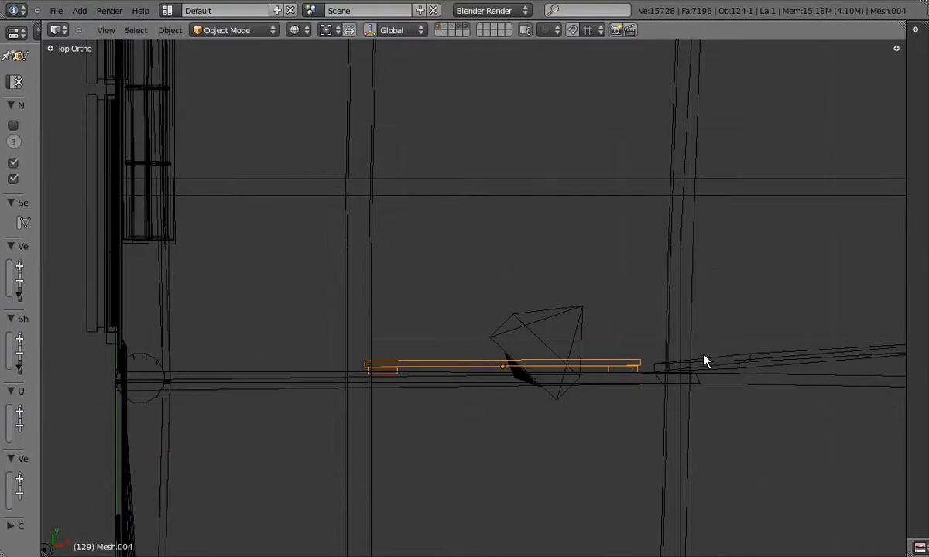
- Duplicate a frame farther along Y in the opposite direction and align the copy beside its bent rafter
scroll(703, 363, down, 6)
shift+middle_drag(555, 323, 533, 383)
right_click(528, 236)
shift+middle_drag(574, 249, 561, 365)
key(shift+d)
key(y)
click(551, 180)
shift+middle_drag(534, 180, 511, 368)
scroll(511, 367, up, 10)
key(g)
key(y)
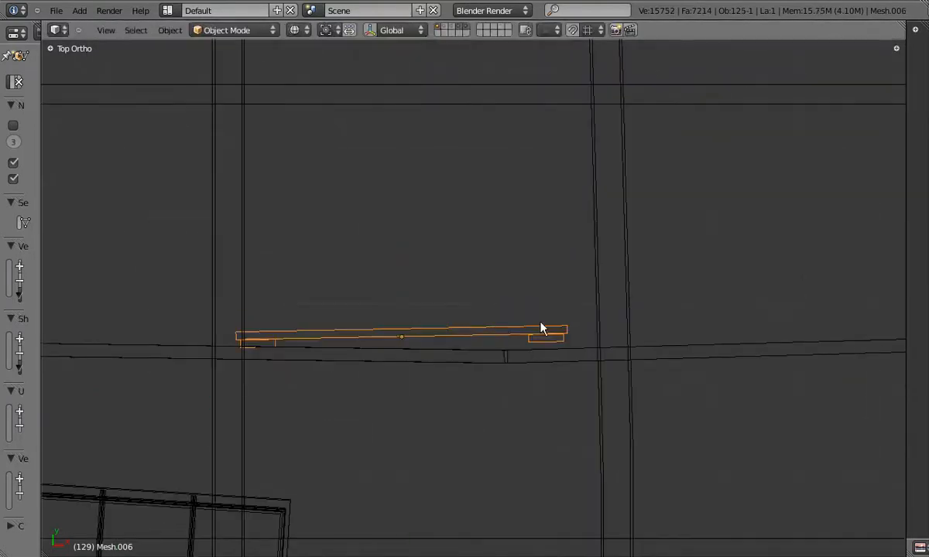
click(647, 338)
- Duplicate the frame along Y to a rafter near the far end of the building
scroll(647, 334, down, 10)
key(shift+d)
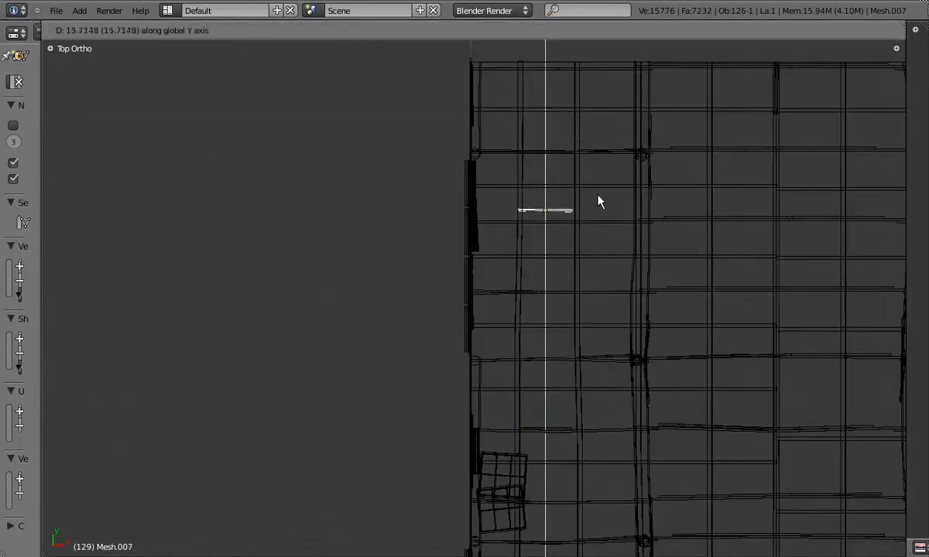
click(595, 172)
scroll(572, 203, up, 6)
key(shift+d)
key(y)
click(568, 214)
- Nudge the far-end frame copy along Y to sit beside its rafter
scroll(502, 287, down, 4)
middle_drag(501, 286, 483, 268)
key(KP_7)
scroll(430, 275, up, 5)
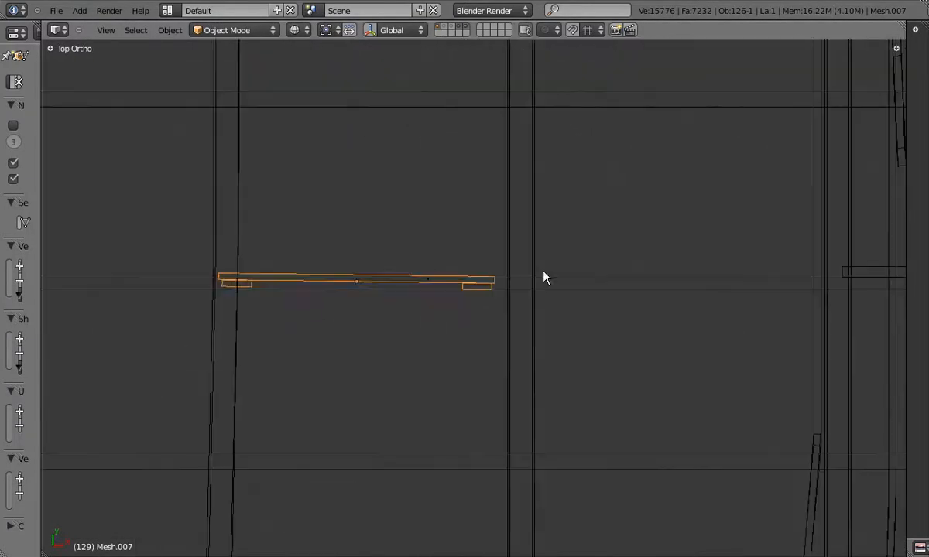
key(shift+d)
key(y)
click(546, 263)
- Examine the row of hanging frames in shaded perspective from inside the building
scroll(543, 266, down, 6)
right_click(500, 309)
middle_drag(498, 318, 559, 241)
key(KP_7)
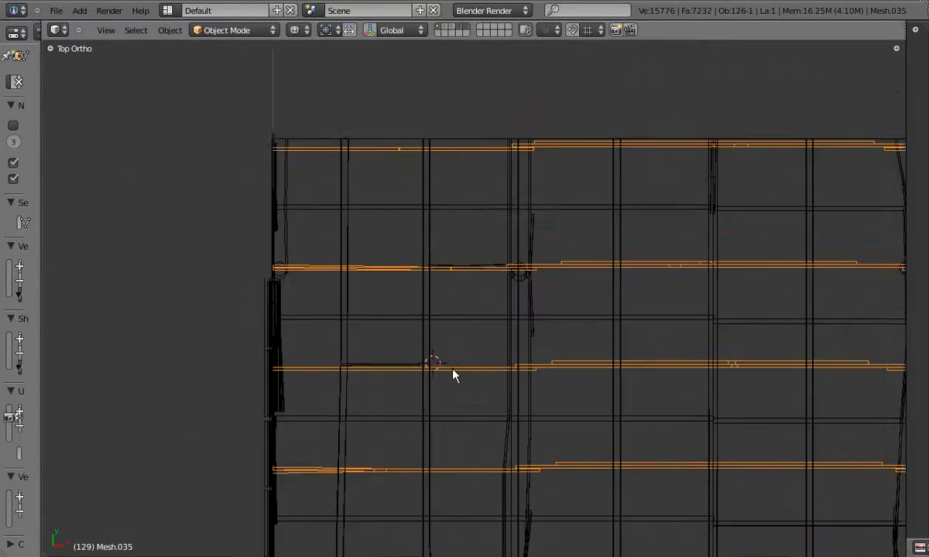
shift+middle_drag(466, 353, 466, 306)
right_click(385, 316)
key(KP_1)
key(KP_6)
key(z)
key(KP_5)
middle_drag(387, 321, 365, 356)
key(Tab)
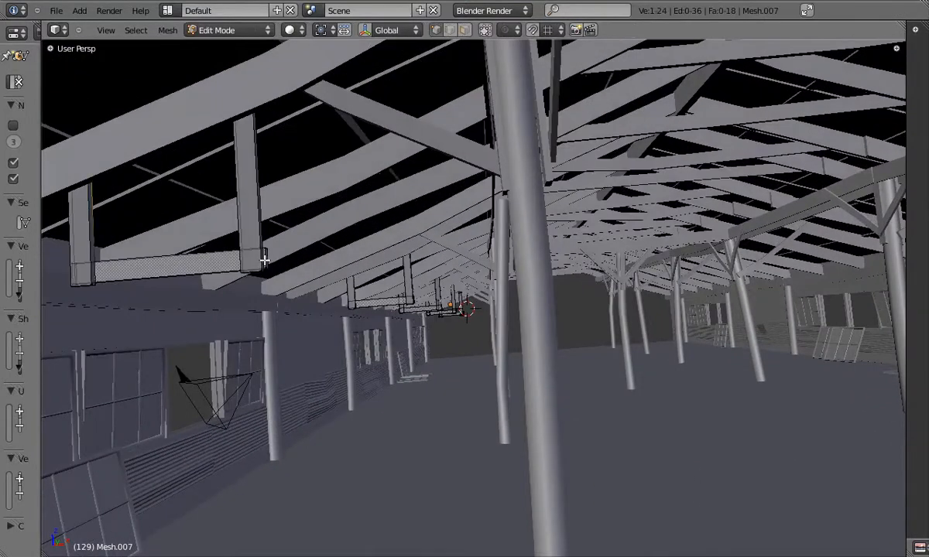
- Raise the crossbar and the uprights' lower ends of the nearest frame along Z to shorten it
key(Tab)
right_click(258, 265)
key(Tab)
key(a)
key(a)
key(b)
drag(56, 237, 356, 331)
key(g)
key(z)
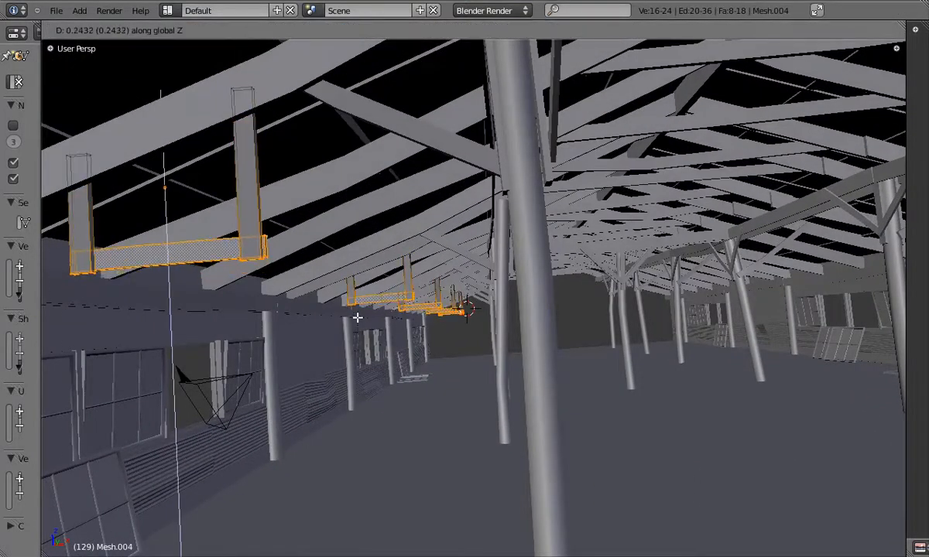
click(357, 320)
key(Tab)
- Fine-tune the crossbar and lower upright ends along Z once more, then leave Edit Mode
middle_drag(358, 242, 376, 237)
key(Tab)
key(g)
key(z)
click(373, 234)
key(Tab)
- Delete one of the duplicated hanging frames
mouse_move(385, 457)
shift+middle_down()
mouse_move(390, 281)
mouse_move(411, 307)
shift+middle_up()
key(z)
right_click(475, 268)
key(z)
key(x)
mouse_move(475, 269)
middle_down()
mouse_move(415, 319)
mouse_move(429, 315)
mouse_move(518, 340)
mouse_move(483, 279)
mouse_move(455, 282)
middle_up()
click(415, 319)
- Select one hanging frame in front wireframe view and shift it along X out of line with the others
right_click(481, 276)
key(z)
key(KP_1)
key(KP_5)
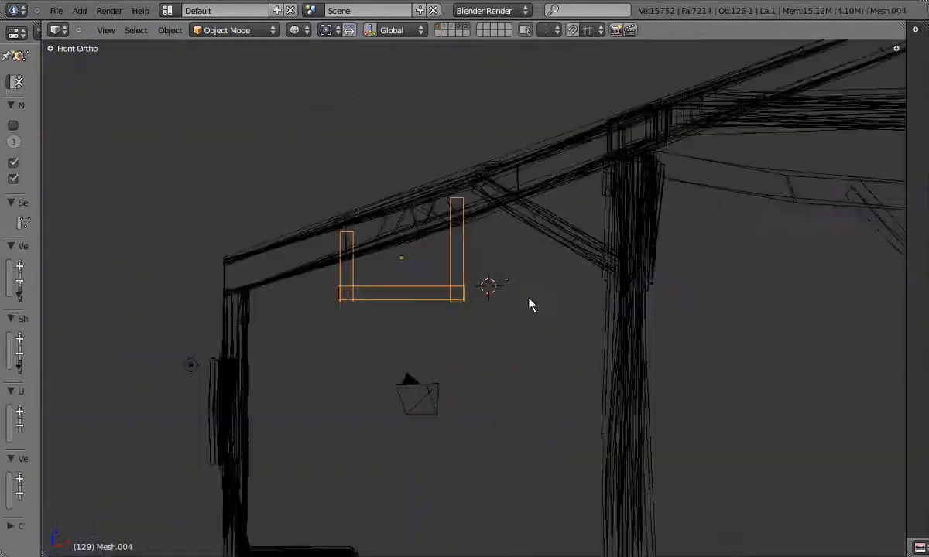
scroll(455, 281, up, 8)
key(g)
key(x)
click(475, 262)
- Offset further frames individually in front view so their positions vary, and check them in solid shading
right_click(469, 261)
key(g)
key(x)
click(450, 259)
right_click(443, 254)
key(g)
click(434, 257)
right_click(427, 257)
key(g)
click(407, 257)
key(z)
scroll(397, 257, down, 3)
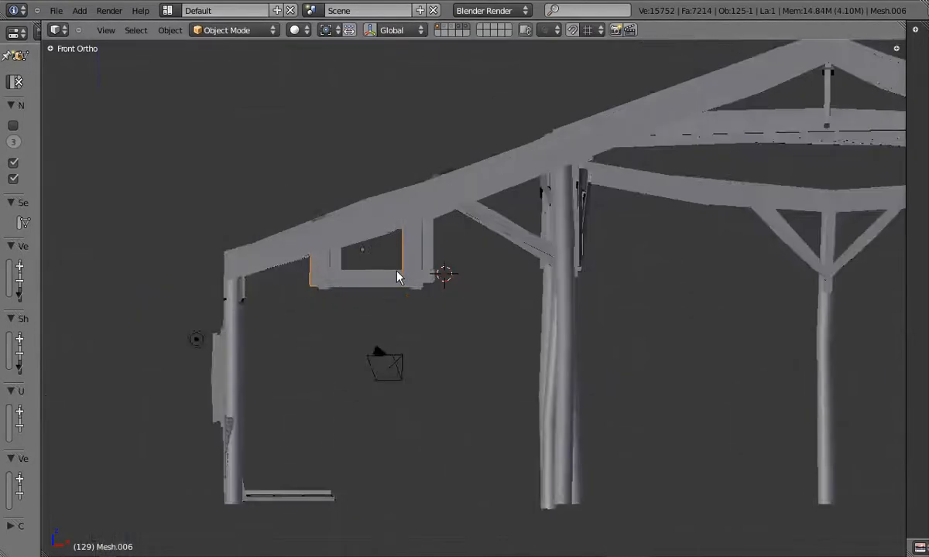
- Add a loop cut across the crossbar of the hanging frame in Edit Mode
scroll(398, 267, up, 2)
middle_drag(400, 276, 398, 310)
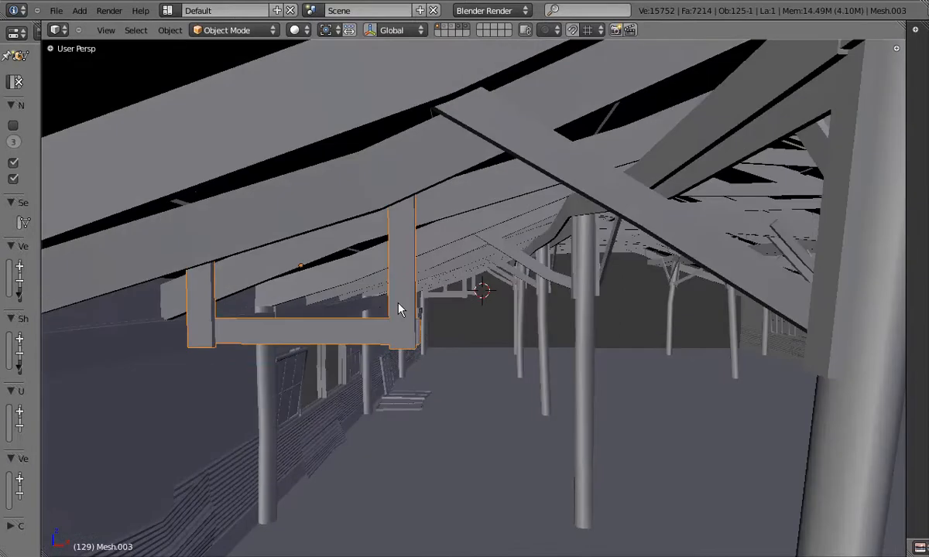
key(KP_1)
key(Tab)
key(z)
scroll(397, 307, up, 6)
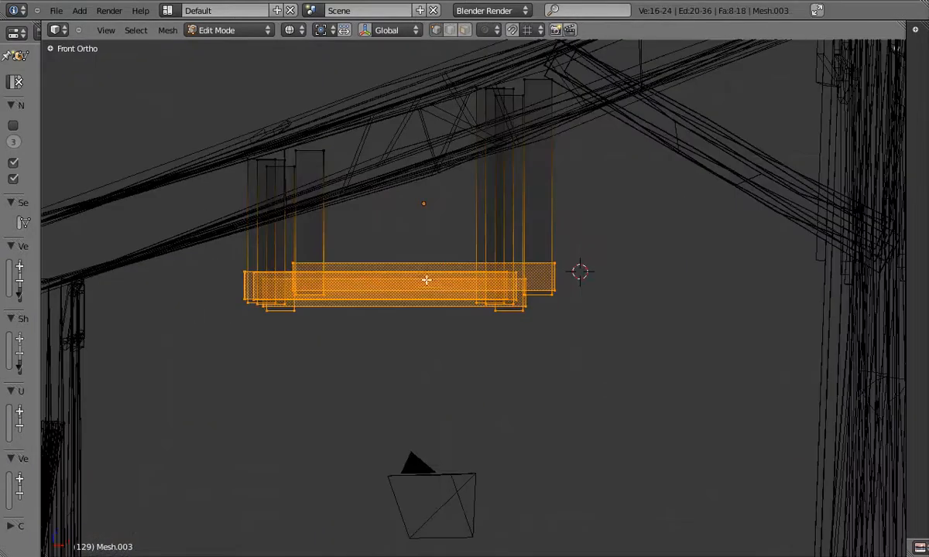
scroll(393, 348, down, 4)
key(Tab)
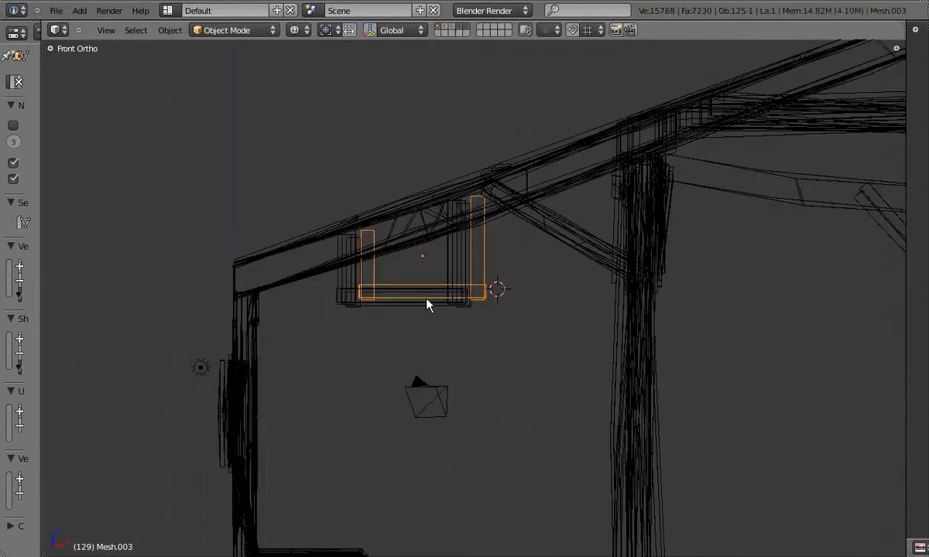
- Isolate the frame in local view, widen the image editor beside it, and enter Edit Mode
middle_drag(440, 306, 376, 315)
key(KP_Divide)
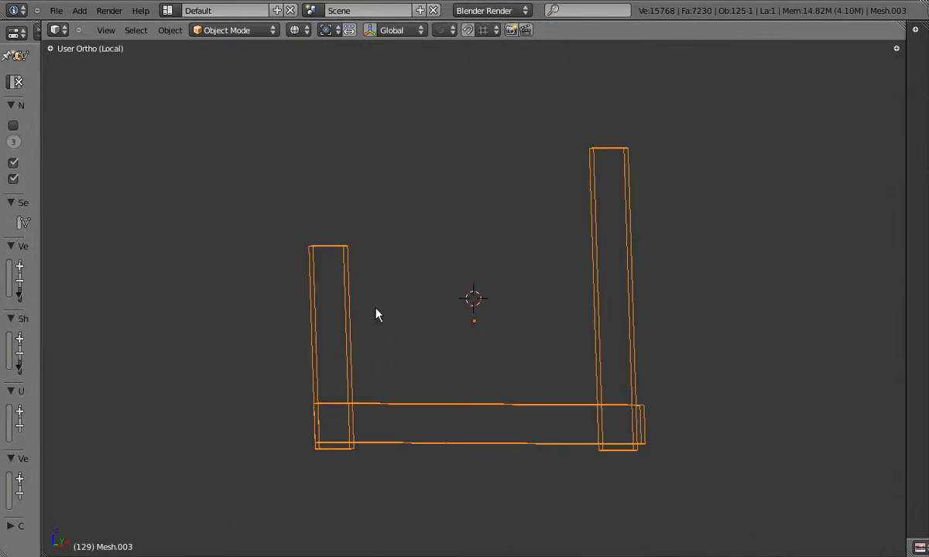
drag(910, 284, 547, 279)
key(Tab)
middle_drag(402, 311, 277, 396)
- Mark the edges of both uprights and the crossbar as seams
key(a)
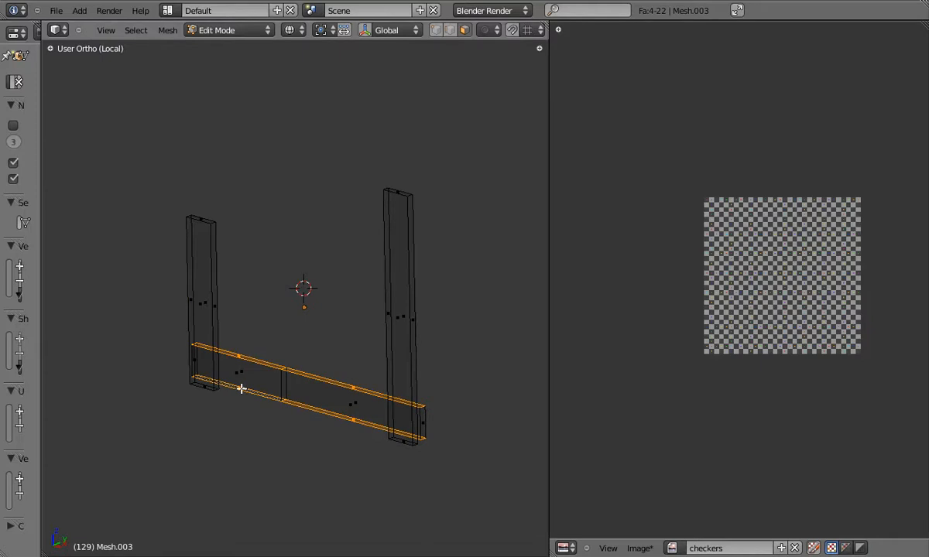
right_click(379, 422)
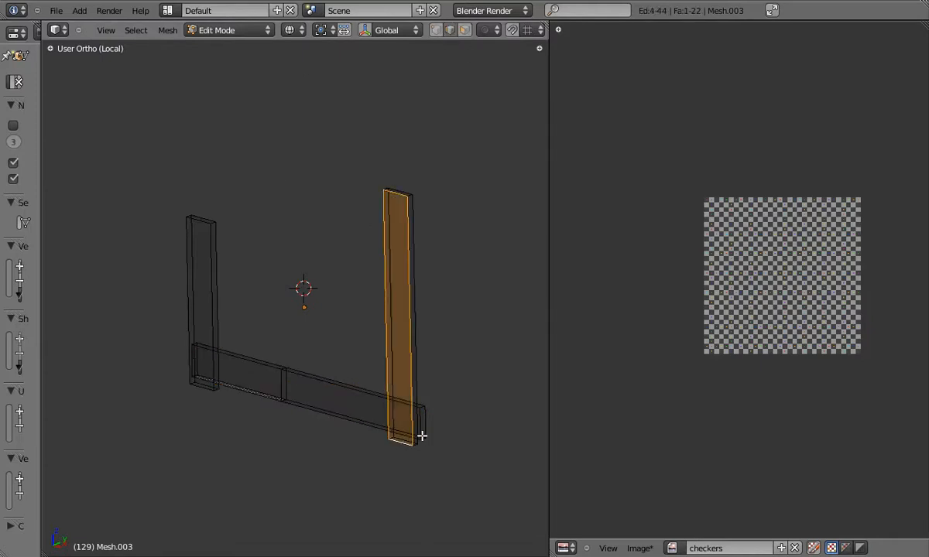
key(ctrl+e)
key(a)
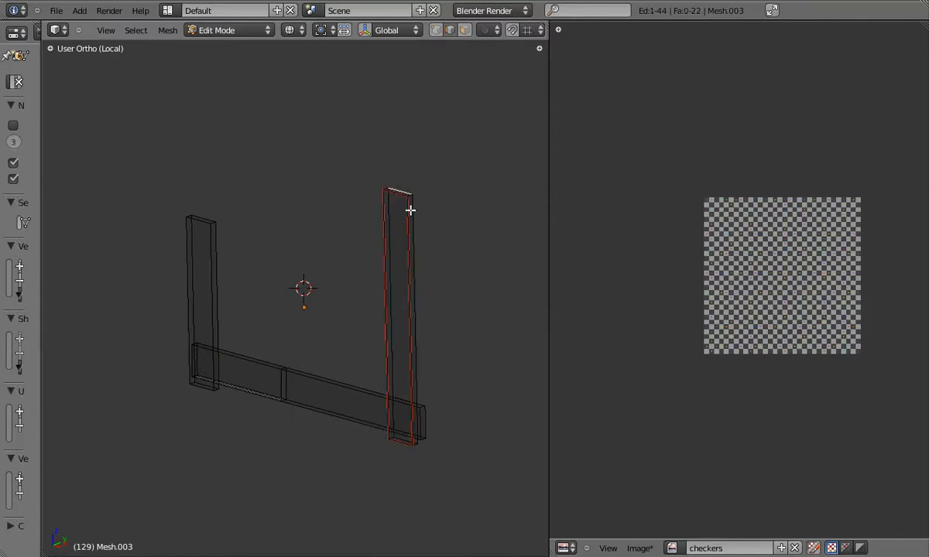
key(a)
key(ctrl+e)
click(411, 215)
key(a)
- Clear the seam from the crossbar's middle edge loop and unwrap the whole frame
alt+right_click(287, 389)
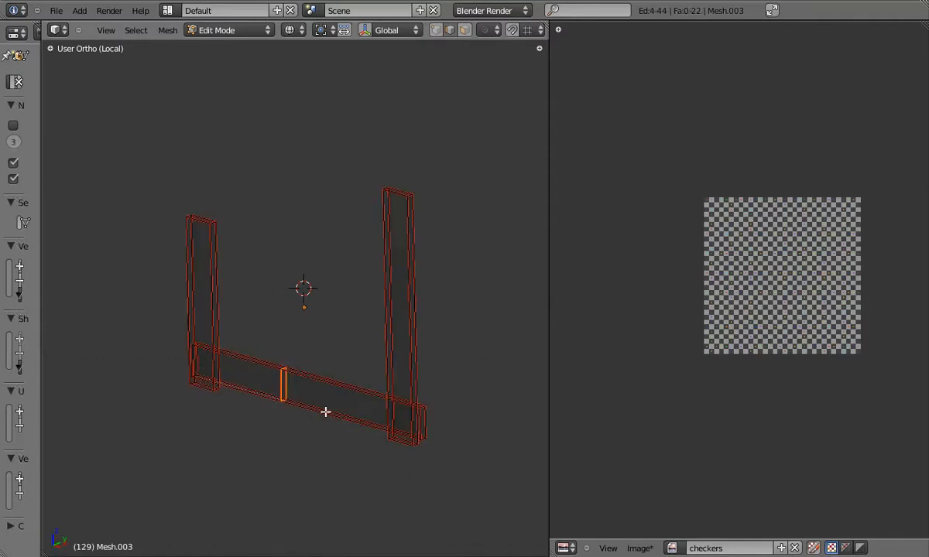
key(ctrl+e)
click(316, 380)
key(a)
key(u)
click(319, 380)
- Check the frame in solid shading with all faces selected and its UV layout over the checkers image
scroll(398, 348, up, 3)
middle_drag(398, 348, 415, 342)
key(z)
scroll(415, 343, down, 2)
scroll(810, 265, up, 2)
key(a)
key(a)
scroll(754, 365, down, 1)
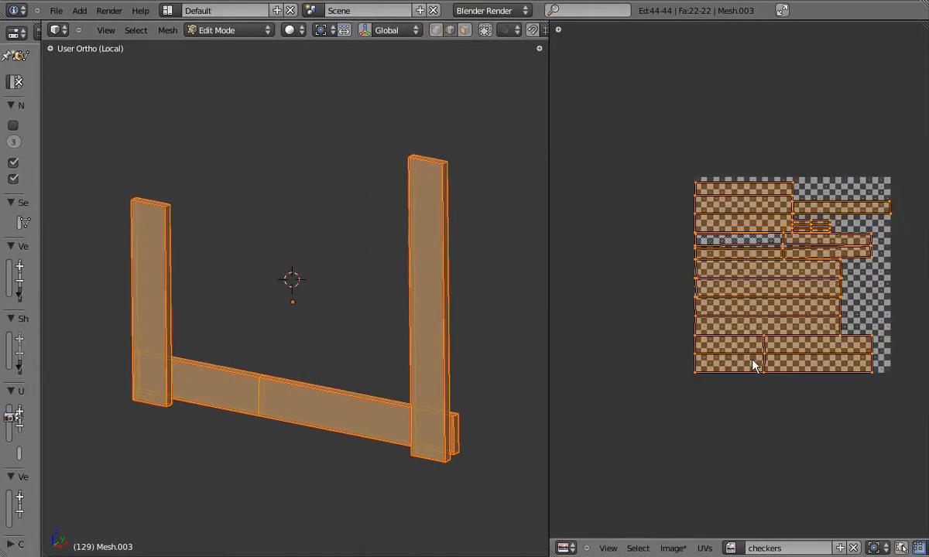
- Unlink the checkers image from the UV editor and move the first long board island down out of the stack
click(852, 548)
scroll(774, 274, up, 4)
scroll(828, 310, up, 2)
middle_drag(896, 284, 766, 331)
key(l)
key(alt+a)
key(g)
click(677, 380)
- Move the next two long board islands down to extend the horizontal row along the lower part of the UV space
right_click(765, 360)
key(ctrl+l)
key(g)
click(835, 384)
right_click(764, 346)
key(ctrl+l)
key(g)
click(839, 382)
- Add two more long board islands from the stack to the horizontal row
right_click(765, 329)
key(ctrl+l)
scroll(788, 331, down, 1)
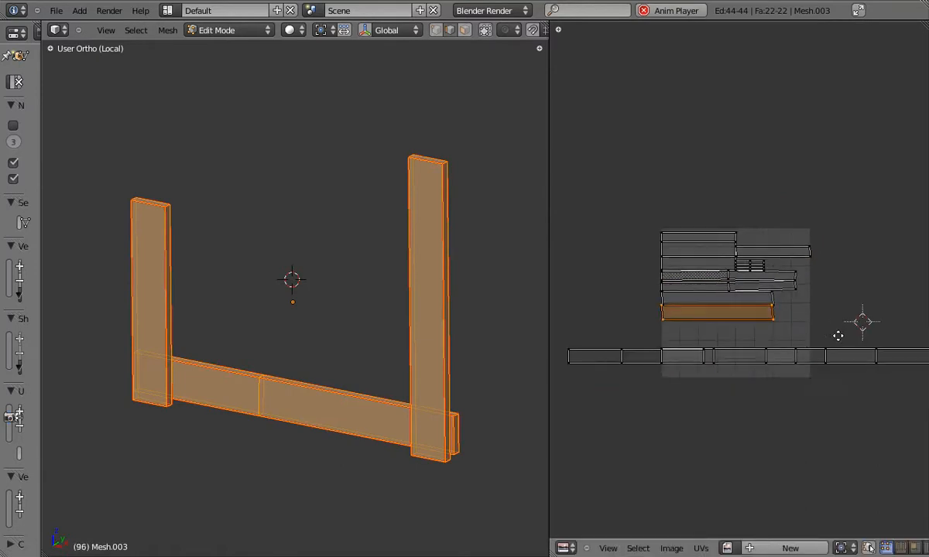
middle_drag(790, 336, 844, 342)
key(g)
key(g)
click(736, 380)
right_click(832, 297)
key(ctrl+l)
key(g)
click(887, 378)
- Move the narrow side strip island into the row and scale the narrow strips along Y to fit the row's height
right_click(839, 284)
key(ctrl+l)
key(g)
click(782, 359)
key(s)
key(y)
click(686, 312)
right_click(799, 360)
middle_drag(800, 357, 752, 353)
key(s)
key(y)
click(820, 269)
- Place the shorter upright's island pair at the far end of the row
right_click(729, 245)
key(ctrl+l)
key(g)
click(890, 348)
middle_drag(890, 348, 715, 324)
key(g)
click(815, 346)
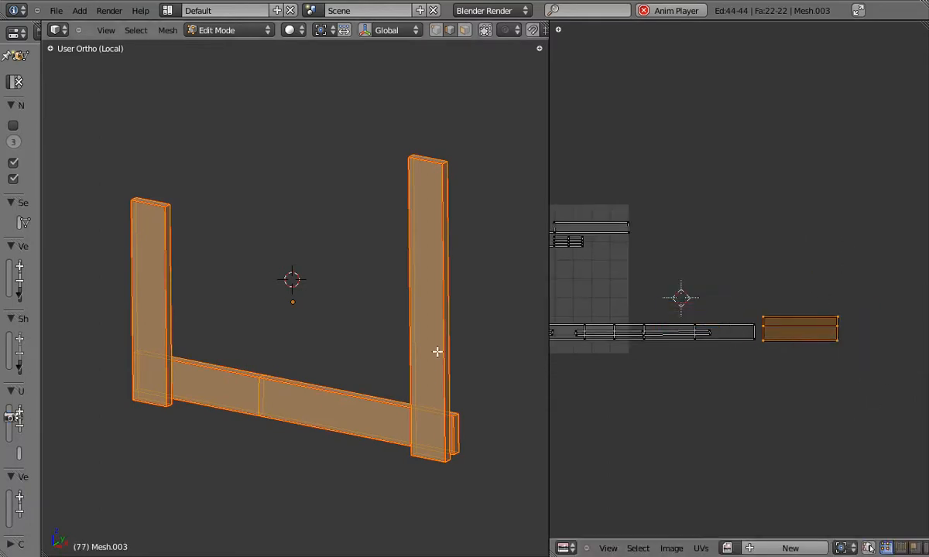
- Select single faces on the frame and reposition the UV island of the shorter upright's back face at the row's end
right_click(446, 316)
right_click(432, 314)
right_click(355, 410)
right_click(216, 394)
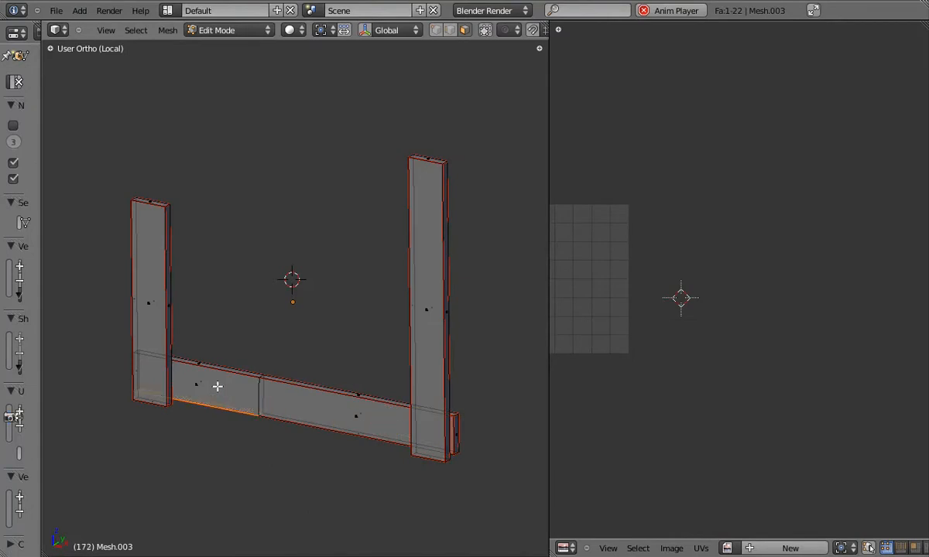
right_click(197, 379)
key(ctrl+l)
middle_drag(203, 362, 260, 435)
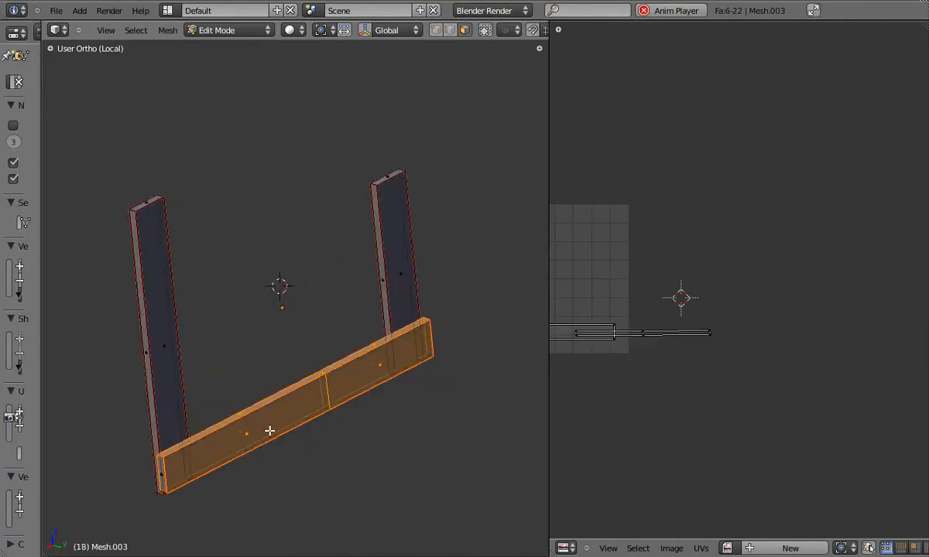
shift+right_click(400, 277)
right_click(402, 273)
key(g)
click(800, 347)
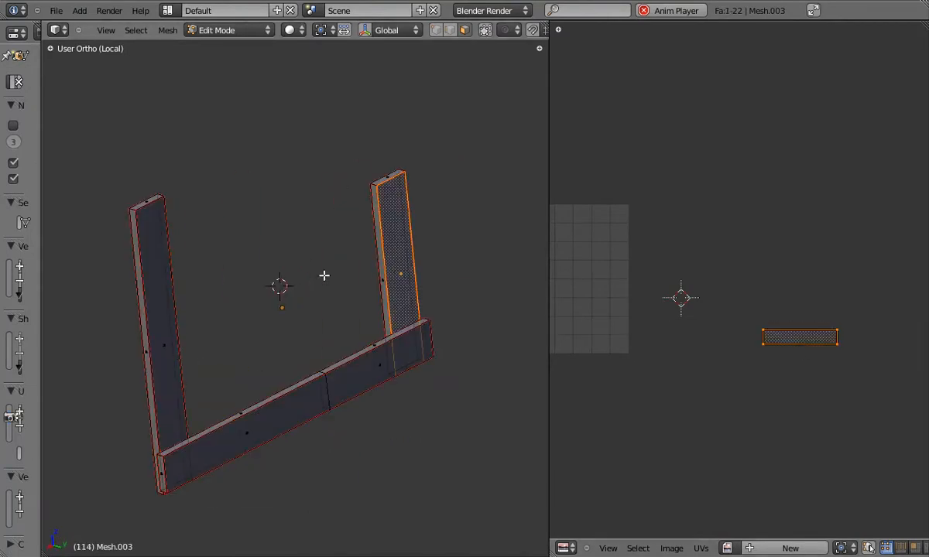
- Select the shorter upright's front face and move its UV island
middle_drag(308, 266, 203, 267)
right_click(203, 268)
middle_drag(554, 270, 664, 280)
key(g)
click(663, 284)
- With all faces selected, shift the upright islands along the row to line them up with the other boards
key(a)
key(a)
middle_drag(876, 336, 852, 336)
key(a)
key(l)
key(g)
click(785, 352)
key(a)
key(g)
click(695, 353)
middle_drag(695, 353, 788, 352)
key(g)
click(602, 345)
- Move one small end-face island down from the group above into the board row
key(a)
key(alt+a)
key(l)
middle_drag(689, 295, 821, 294)
key(g)
click(595, 384)
key(g)
click(866, 345)
- Distribute the remaining small end-face islands inside the horizontal board row
middle_drag(880, 343, 716, 341)
scroll(719, 310, up, 2)
key(a)
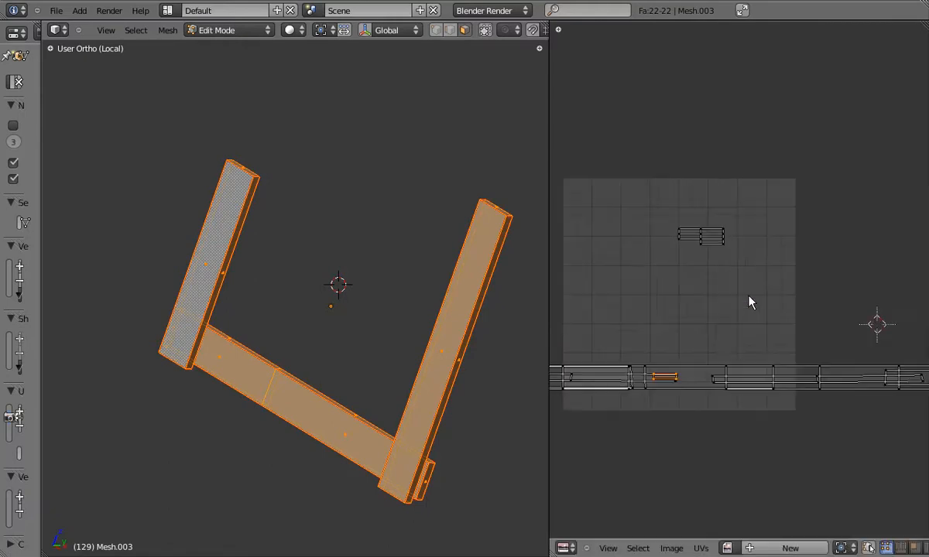
key(l)
key(g)
click(727, 244)
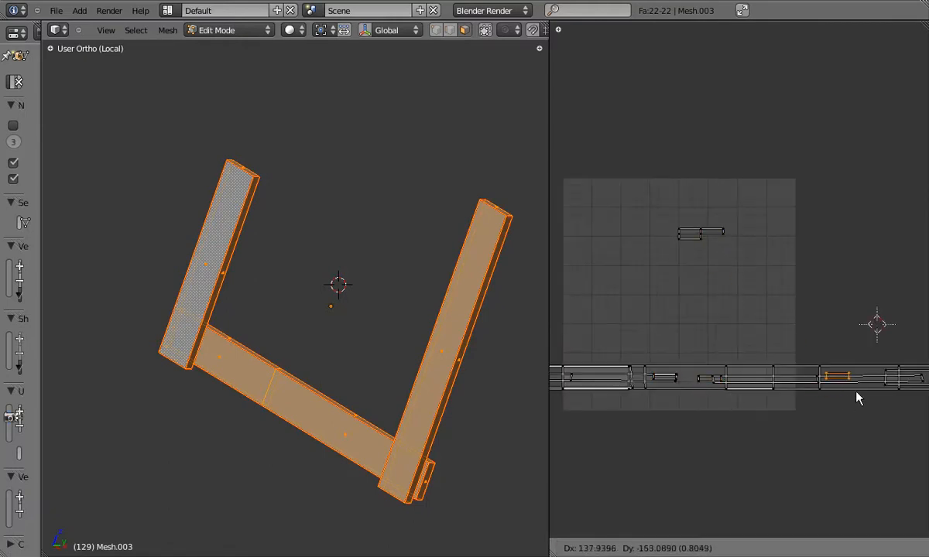
key(g)
click(925, 473)
click(570, 460)
key(a)
key(l)
key(g)
click(819, 451)
- Select all islands and move the whole row up along Y to the upper edge of the UV space
key(a)
scroll(813, 363, down, 3)
key(a)
key(g)
key(y)
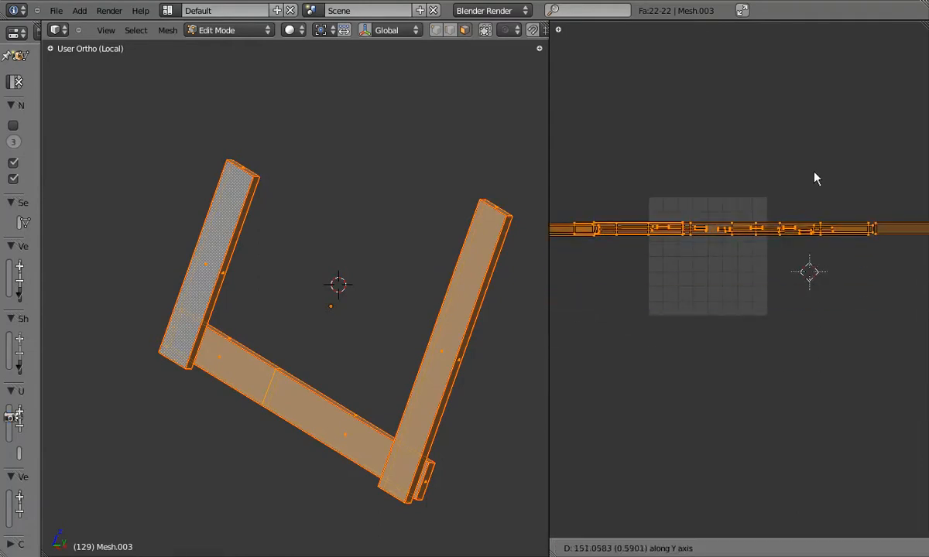
middle_drag(387, 446, 430, 450)
middle_drag(255, 414, 280, 245)
right_click(315, 448)
shift+right_click(182, 353)
key(g)
right_click(260, 375)
right_click(188, 416)
key(g)
right_click(305, 397)
- Select the whole crossbar through its linked faces and try to move it away from the uprights
right_click(467, 431)
middle_drag(418, 421, 355, 396)
shift+right_click(233, 407)
key(l)
key(l)
key(l)
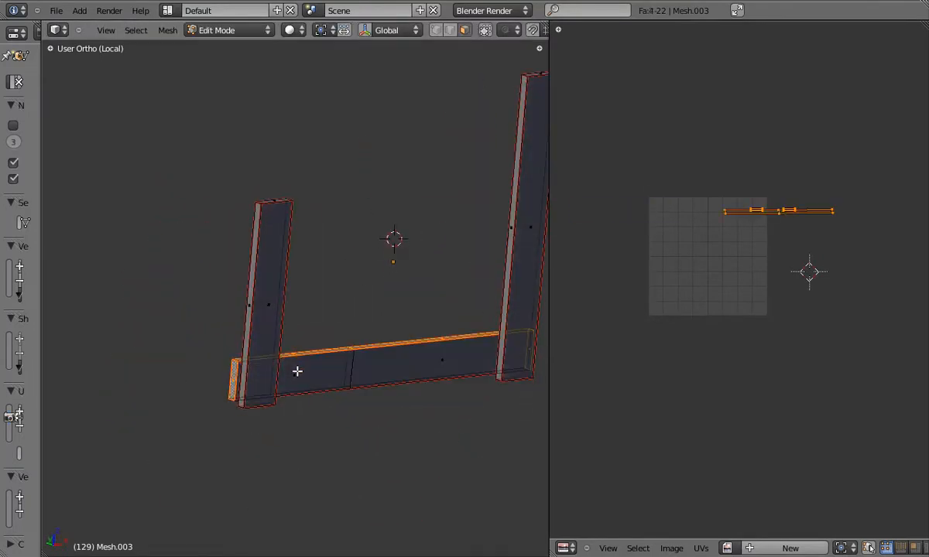
middle_drag(466, 369, 350, 369)
middle_drag(378, 323, 308, 352)
key(g)
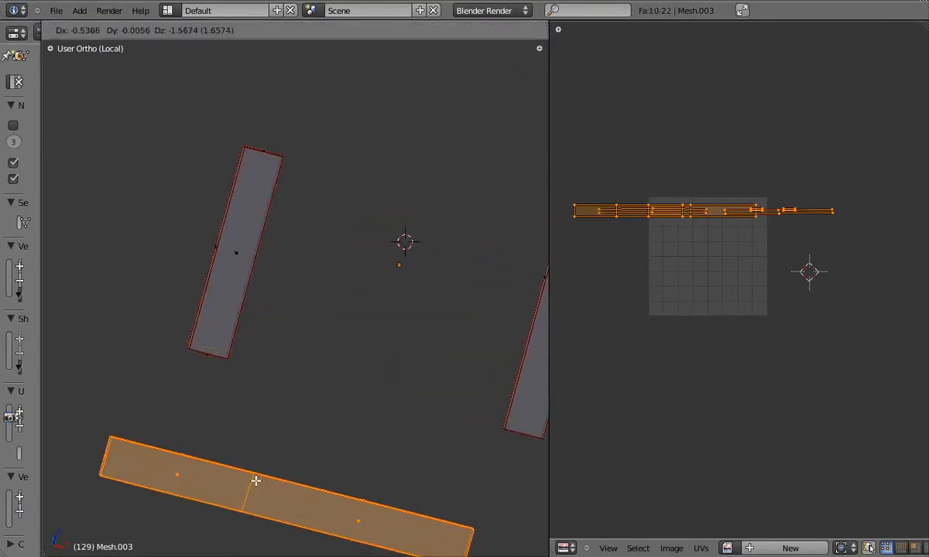
right_click(215, 499)
- Widen the 3D view across the UV editor and keep its tool shelf collapsed
drag(549, 189, 905, 188)
click(51, 48)
scroll(78, 416, down, 5)
drag(158, 70, 47, 71)
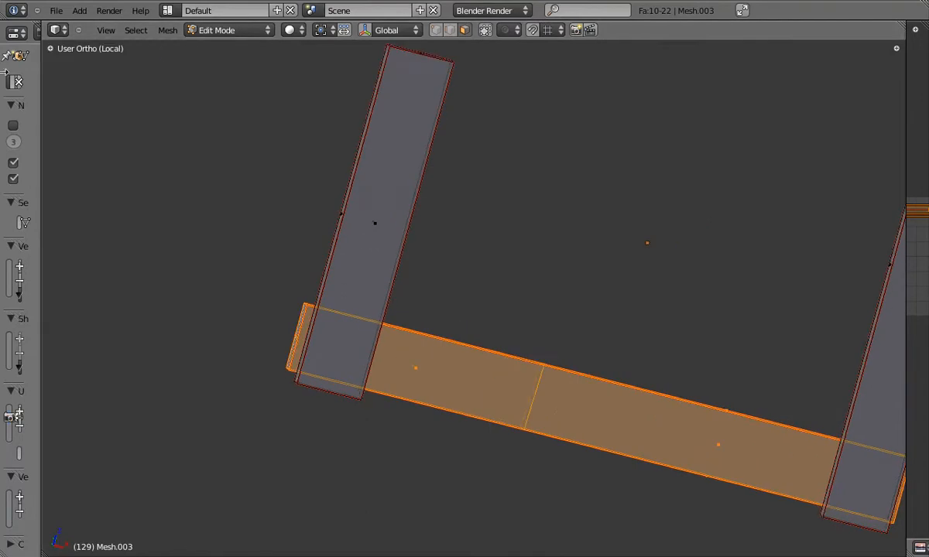
- Leave local view, show the building in wireframe, and return to Object Mode
key(KP_1)
shift+middle_drag(719, 409, 513, 421)
scroll(517, 420, down, 3)
key(KP_Divide)
key(z)
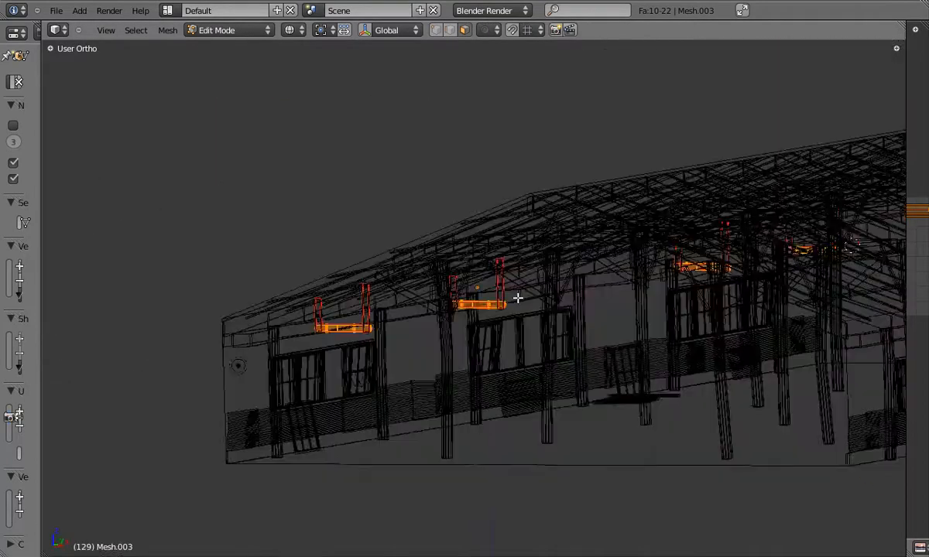
key(Tab)
- Box-select the hanging frames under the roof slope in the front view
key(KP_1)
shift+middle_drag(518, 297, 312, 295)
key(KP_1)
key(b)
drag(296, 285, 312, 309)
scroll(312, 310, down, 1)
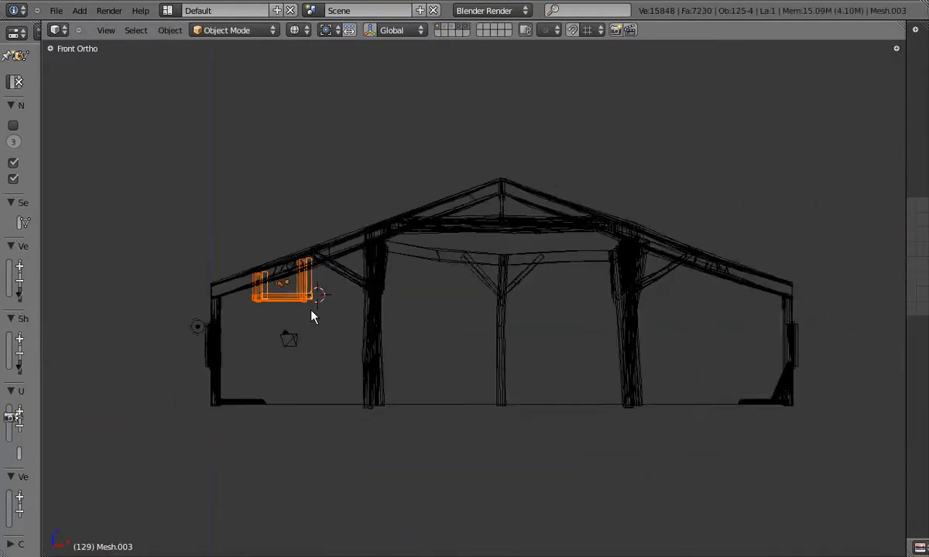
- Duplicate the selected hanging frames along X and align the copies under the opposite roof slope in the front view
key(KP_7)
scroll(312, 333, down, 8)
key(shift+d)
key(x)
ctrl+click(279, 355)
scroll(409, 312, up, 4)
key(KP_1)
scroll(406, 267, up, 6)
key(g)
key(x)
click(478, 268)
- Delete one of the duplicated frames in the top view
key(KP_7)
scroll(474, 291, down, 8)
scroll(468, 464, up, 2)
right_click(467, 430)
key(x)
click(467, 428)
- Select one copied frame in the top view and shift it along Y to a new position on the slope
scroll(480, 325, up, 3)
right_click(466, 365)
key(g)
key(y)
scroll(453, 271, up, 3)
key(g)
key(y)
click(495, 301)
- Select another copied frame in the top view and reposition it among the rafters
scroll(492, 292, down, 9)
shift+middle_drag(489, 287, 455, 527)
right_click(422, 321)
scroll(423, 321, up, 7)
key(g)
click(454, 319)
key(g)
click(473, 308)
- Move the remaining copied frame along negative Y, fine-tune its position and rotate it slightly
scroll(445, 238, down, 4)
right_click(441, 225)
scroll(441, 225, up, 5)
key(g)
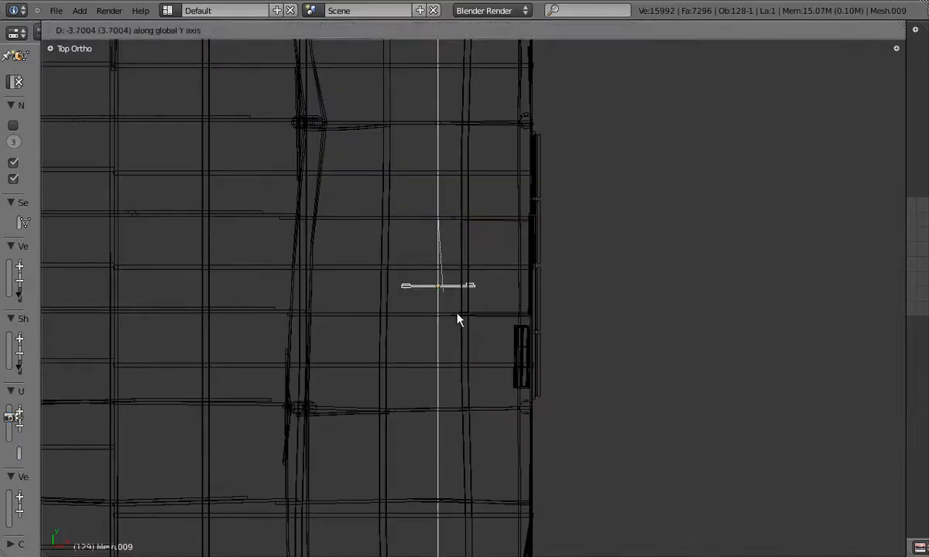
click(457, 333)
scroll(458, 322, up, 6)
key(g)
click(528, 294)
key(r)
click(538, 303)
- Join the hanging frames under both roof slopes into a single mesh object
scroll(529, 308, down, 4)
key(KP_1)
key(Tab)
scroll(528, 309, up, 5)
key(b)
key(Escape)
key(Tab)
scroll(464, 290, down, 9)
shift+middle_drag(137, 299, 251, 293)
middle_drag(220, 125, 429, 307)
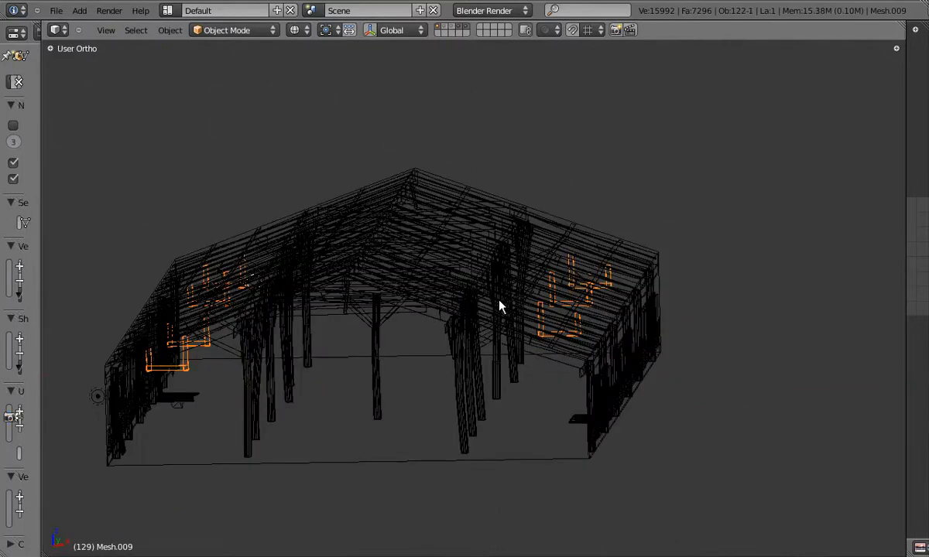
- Edit the joined frames with occluded vertices selectable and lower the middle vertices of the crossbars in the front view
key(KP_1)
scroll(581, 284, up, 7)
key(Tab)
shift+middle_drag(541, 286, 489, 294)
middle_drag(489, 294, 494, 320)
key(a)
click(435, 33)
key(KP_1)
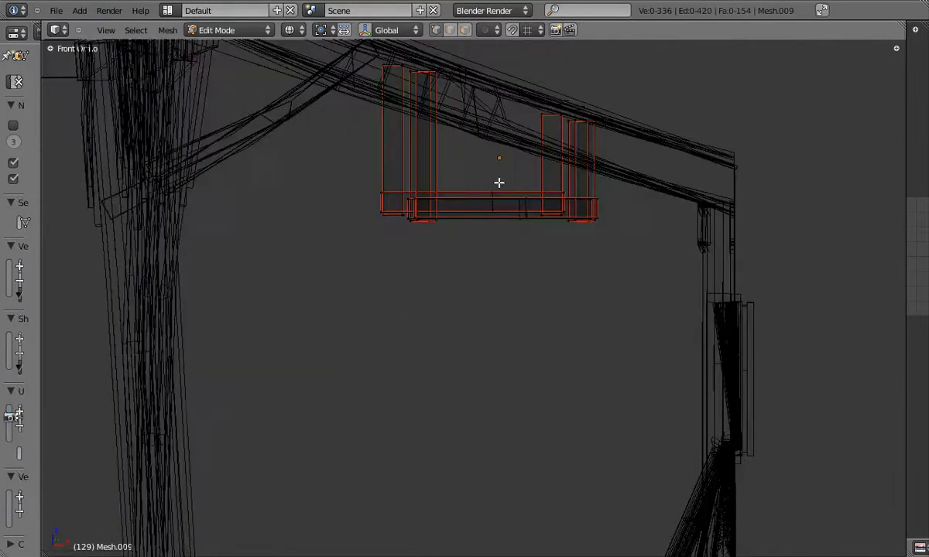
scroll(499, 183, up, 2)
key(b)
drag(468, 177, 555, 269)
key(g)
drag(532, 228, 526, 245)
- Nudge the uprights' upper vertices and a crossbar's end vertices slightly in Z to make the frames irregular
key(a)
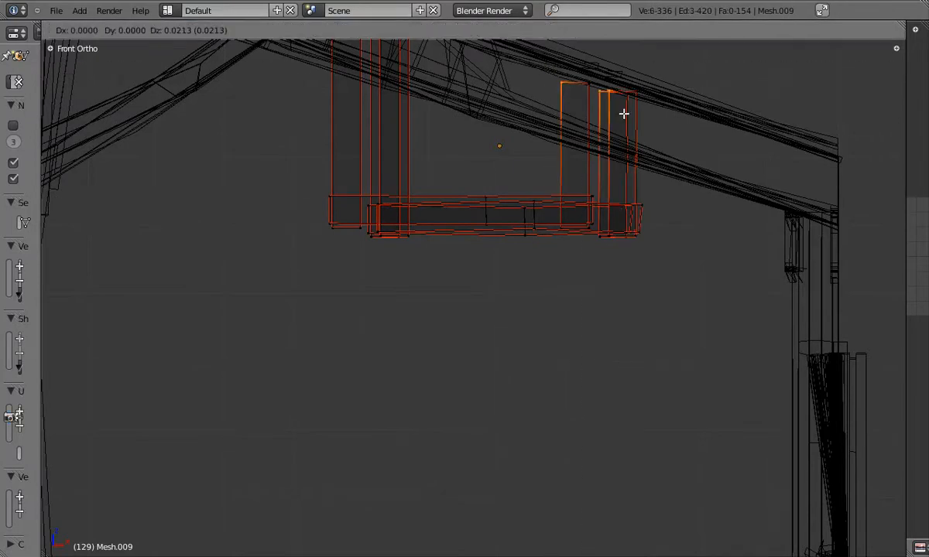
click(624, 114)
key(a)
shift+middle_drag(326, 48, 356, 104)
click(420, 145)
key(a)
key(b)
drag(384, 98, 397, 117)
key(g)
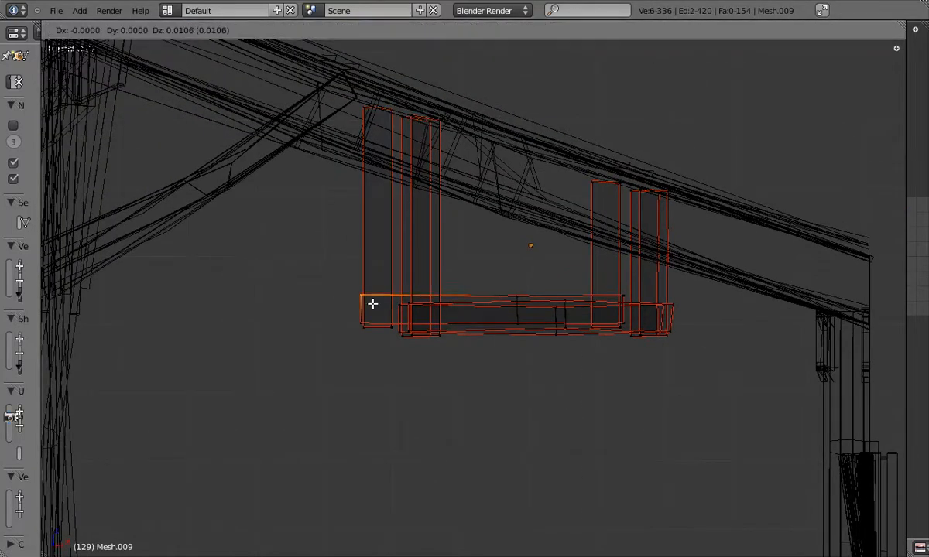
- Adjust further frame vertices under both slopes and switch the model to solid shading
key(a)
key(b)
drag(623, 322, 651, 346)
key(Tab)
scroll(650, 346, down, 5)
key(z)
scroll(626, 309, up, 4)
key(ctrl+l)
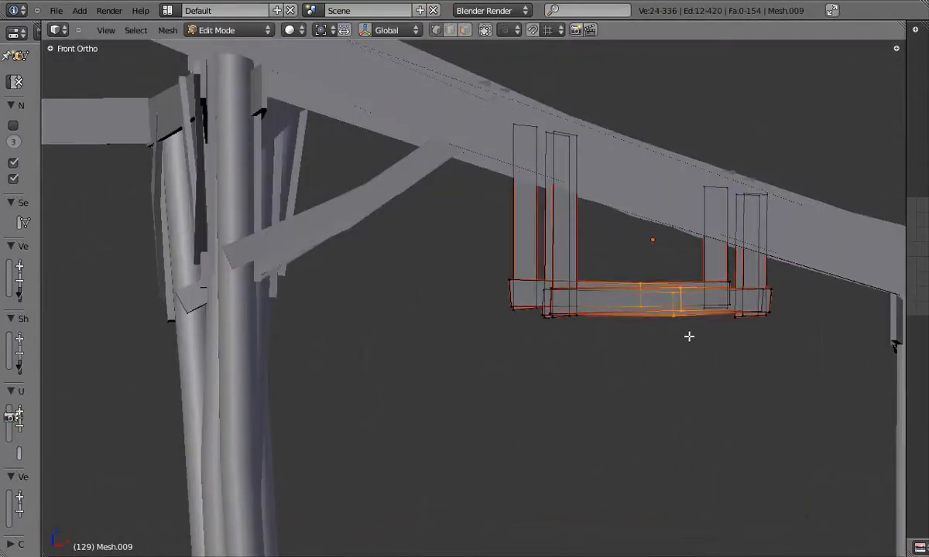
scroll(648, 296, down, 5)
scroll(647, 295, up, 6)
key(a)
key(b)
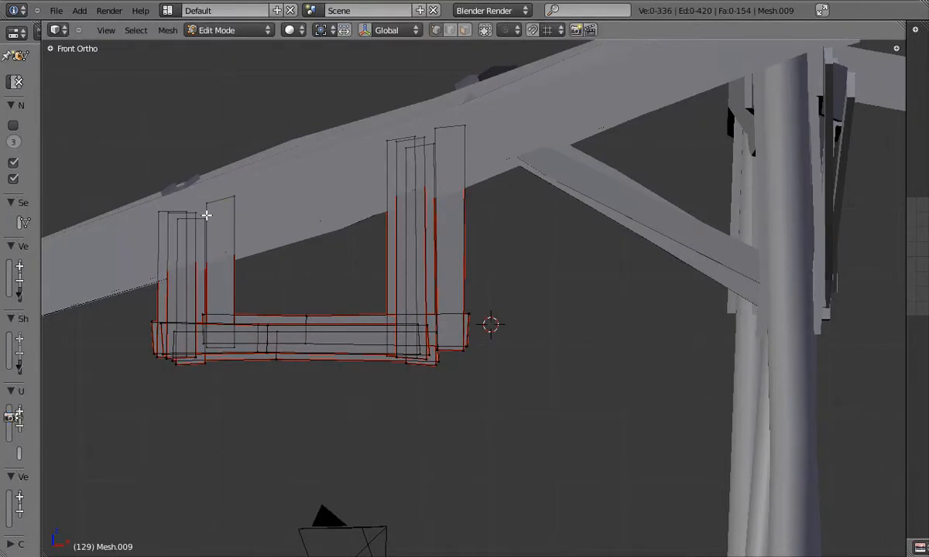
- Return to Object Mode, deselect everything and inspect the building in perspective
key(Tab)
scroll(261, 234, down, 4)
key(a)
middle_drag(261, 234, 496, 339)
key(KP_5)
scroll(401, 316, down, 3)
mouse_move(403, 316)
shift+middle_down()
mouse_move(452, 318)
mouse_move(452, 308)
shift+middle_up()
- Select the side wall's posts and beams in the front view and isolate them in local view as wireframe
key(KP_1)
key(KP_5)
key(z)
right_click(447, 260)
key(z)
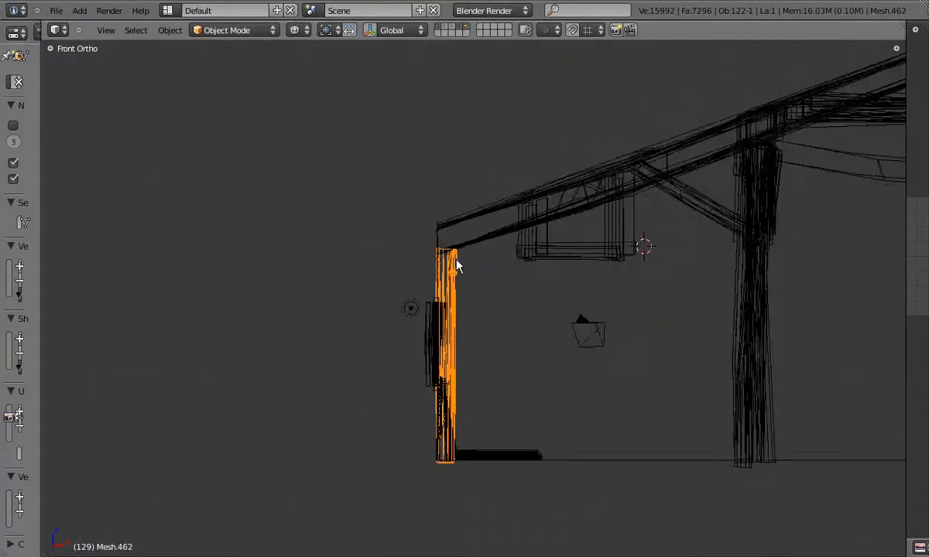
key(KP_Divide)
key(KP_3)
scroll(458, 265, up, 2)
key(KP_1)
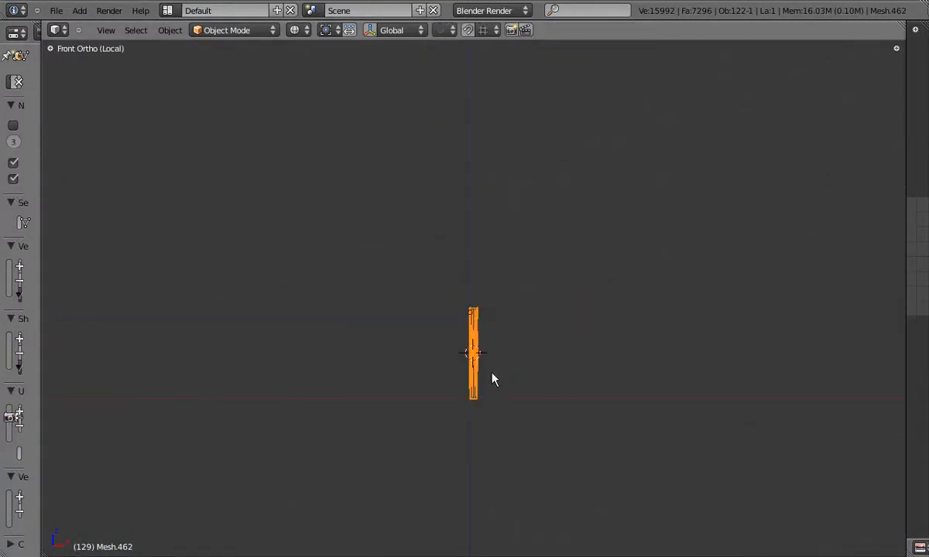
scroll(479, 332, up, 5)
scroll(470, 266, up, 4)
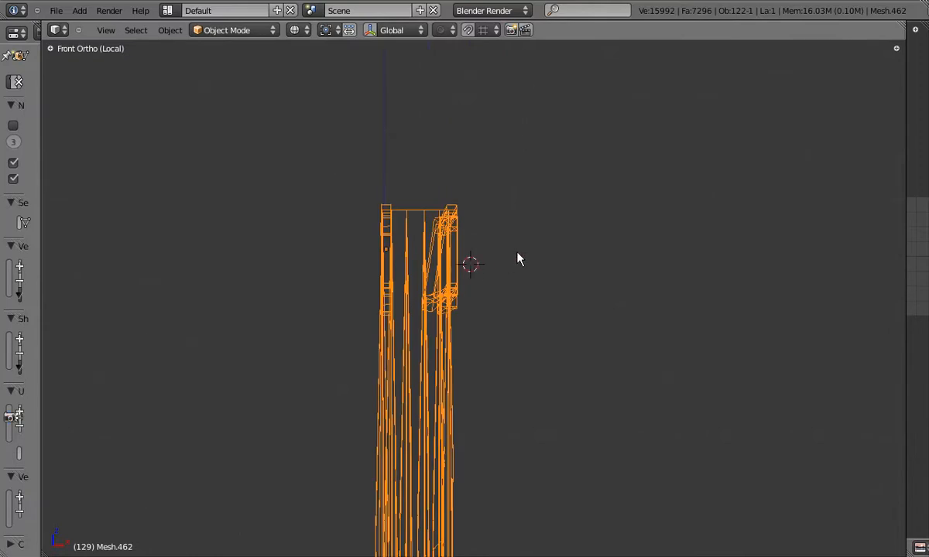
- Add a mesh circle with 5 vertices beside the upper wall beam
key(shift+a)
mouse_move(519, 256)
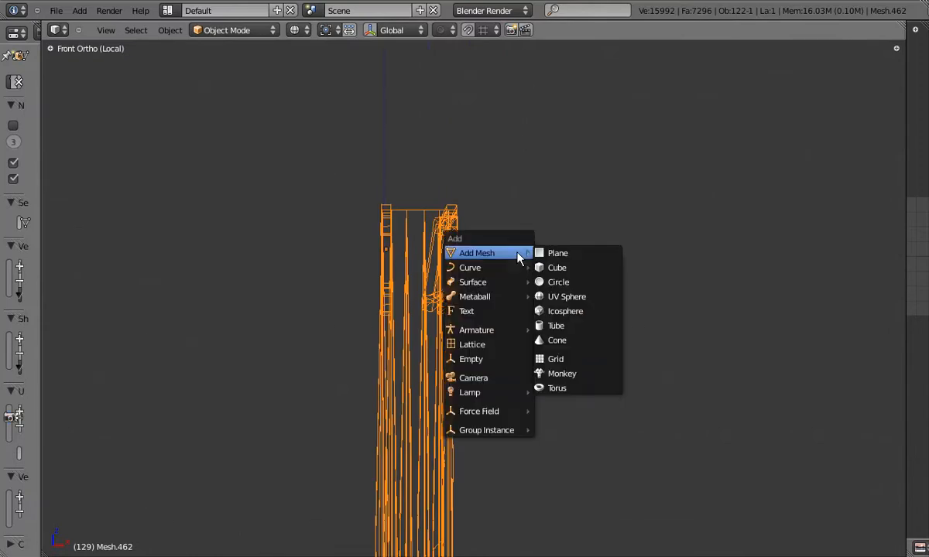
click(556, 282)
click(49, 48)
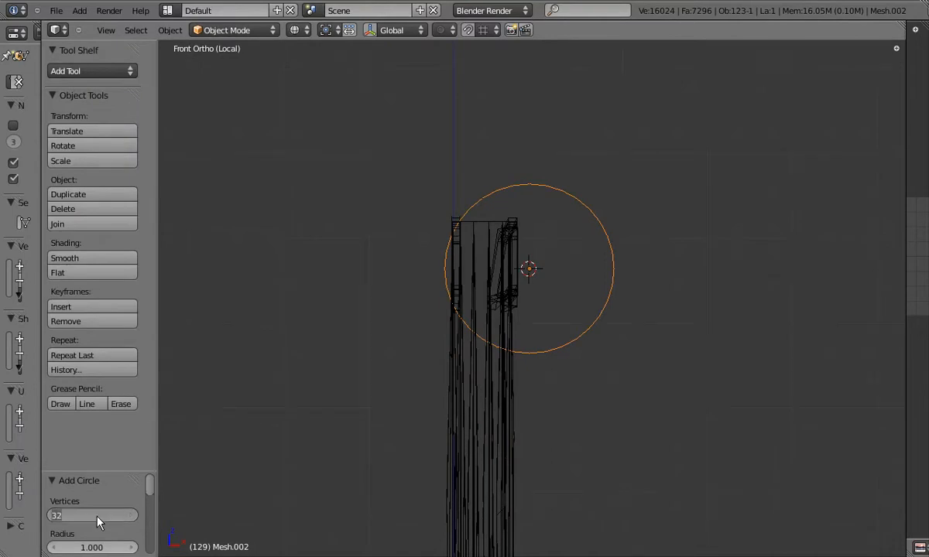
text(5)
key(Return)
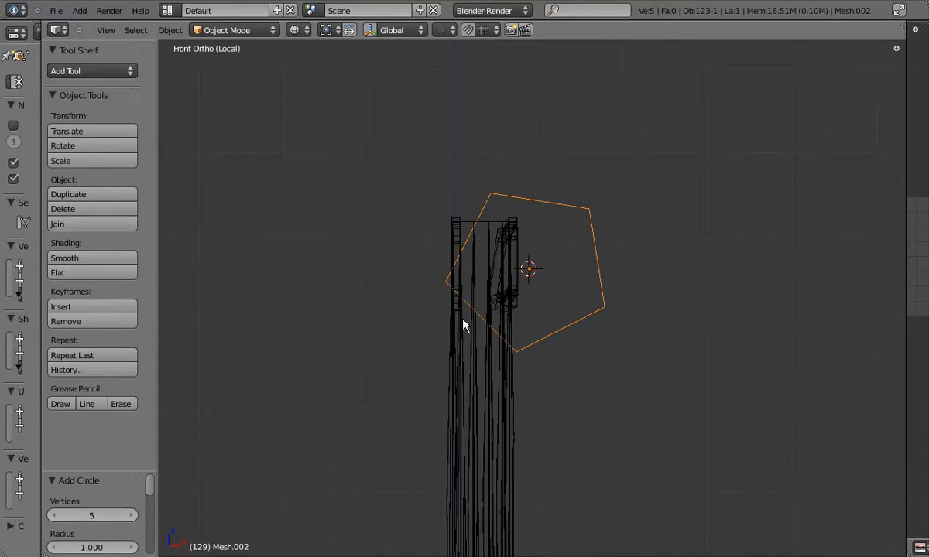
- Scale the pentagon in Edit Mode down to about 0.05 of its size
key(Tab)
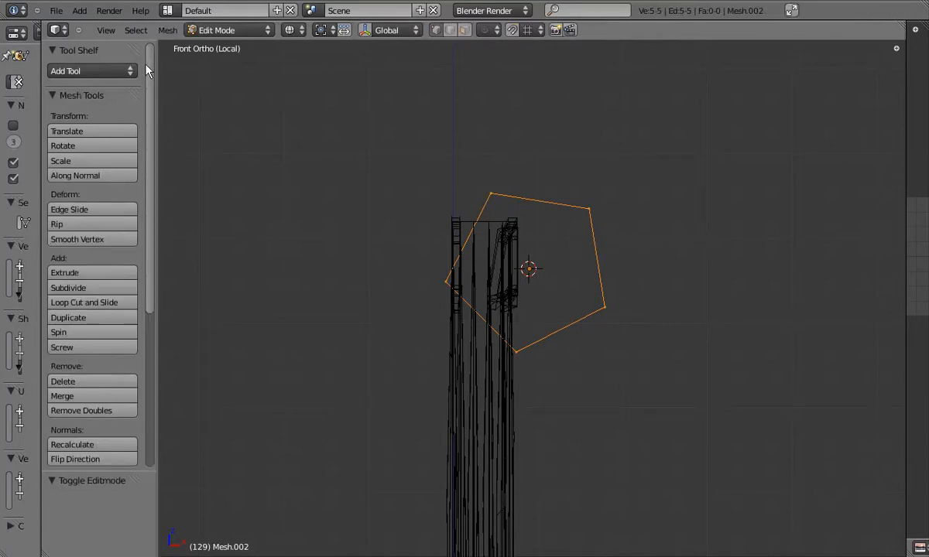
key(t)
key(s)
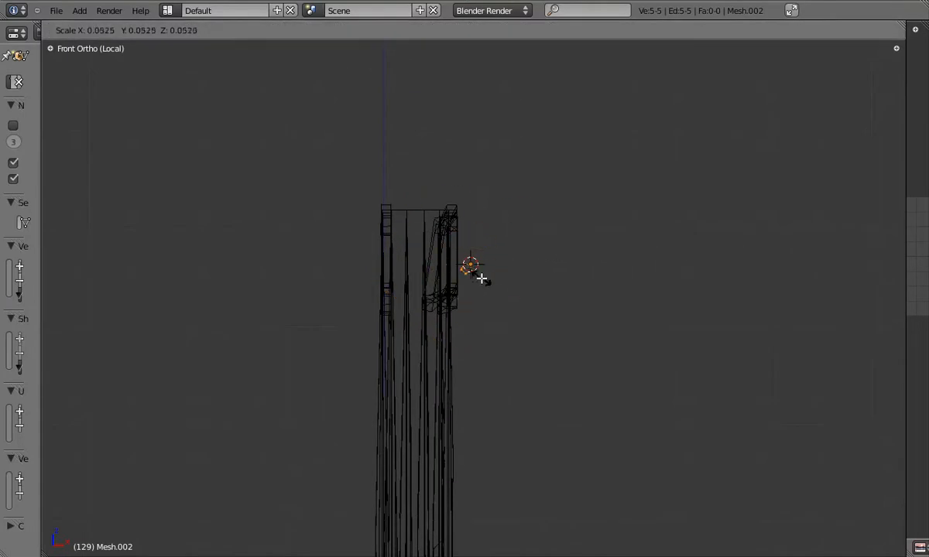
click(481, 277)
- Move the pentagon in the side view to the starting point of its run along the wall beam
key(KP_3)
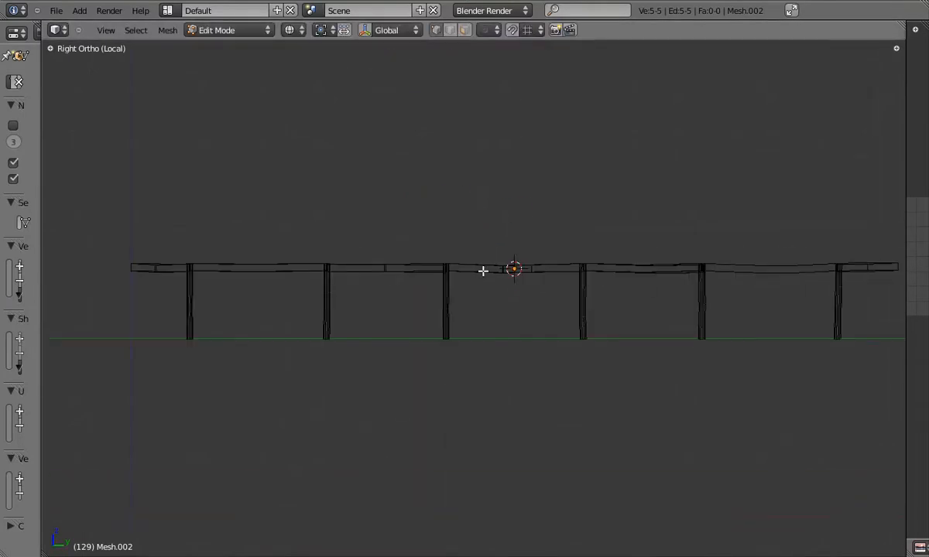
key(g)
click(259, 283)
shift+middle_drag(288, 291, 209, 290)
key(alt+e)
click(128, 302)
click(232, 303)
key(g)
click(674, 316)
- Extrude the pentagon along Y into a long rod beside the beam and show it in solid shading in Object Mode
key(e)
key(y)
click(773, 302)
shift+middle_drag(386, 267, 531, 272)
middle_drag(410, 274, 534, 291)
key(Tab)
scroll(350, 317, up, 6)
key(z)
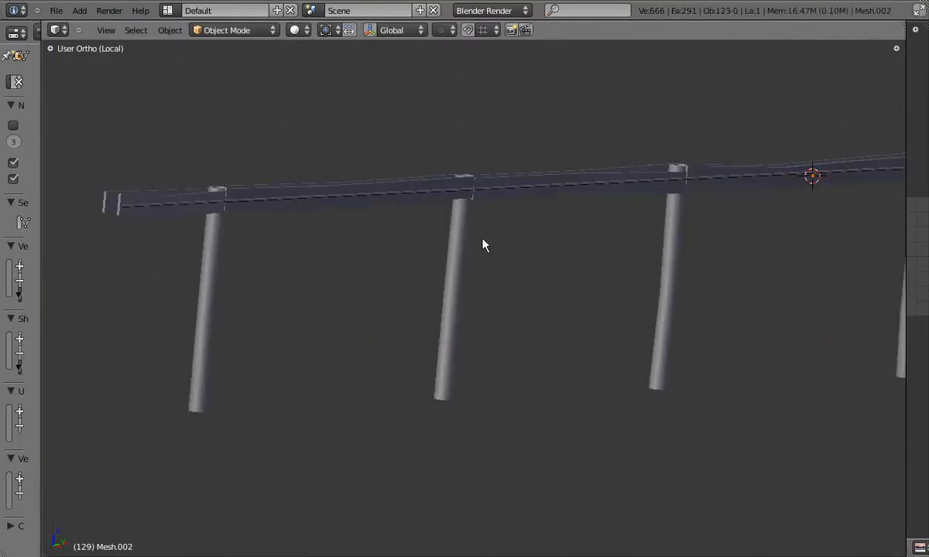
- Select the rod in perspective view and enter Edit Mode with all its vertices selected and the tool shelf open
key(KP_5)
shift+middle_drag(443, 188, 457, 235)
scroll(433, 233, up, 4)
right_click(456, 238)
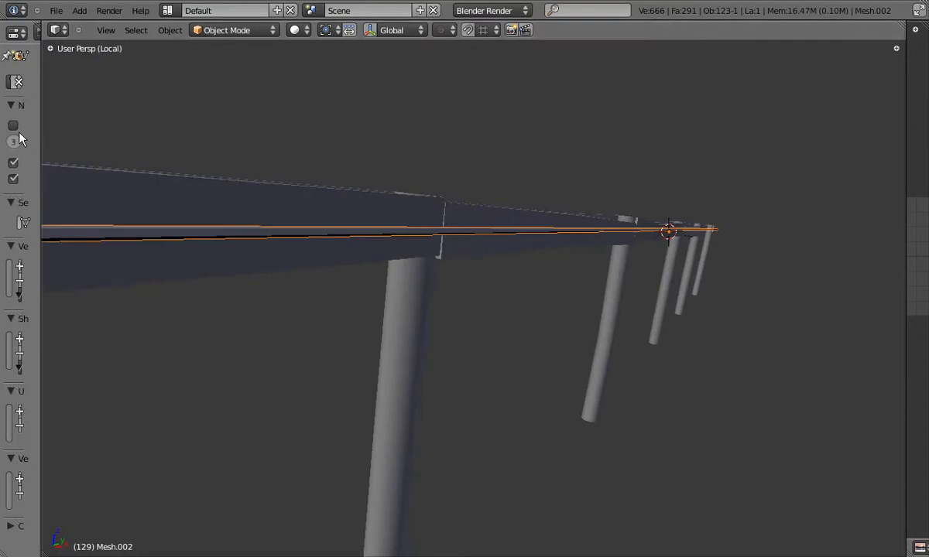
click(50, 49)
key(Tab)
key(a)
key(a)
key(Tab)
key(Tab)
- Shrink the rod along its normals by about 0.02 in front view and move it closer to the beam
middle_drag(439, 199, 537, 172)
key(alt+s)
right_click(548, 173)
scroll(498, 264, up, 1)
key(KP_1)
scroll(523, 244, up, 5)
key(alt+s)
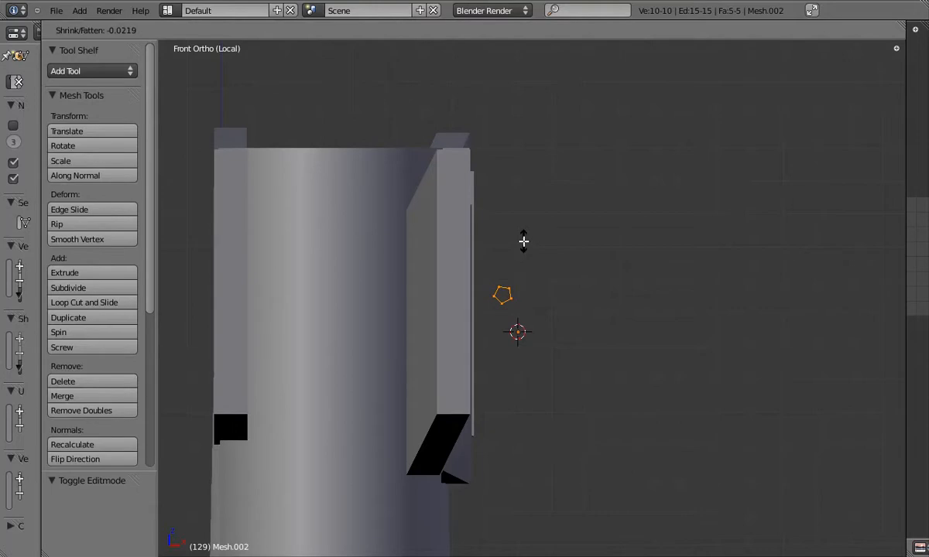
click(524, 242)
key(g)
click(504, 242)
- Readjust the rod's thickness in front wireframe view with Shrink/Fatten, finishing with an inward offset of about -0.0065
scroll(471, 245, down, 7)
middle_drag(471, 246, 446, 258)
key(Tab)
middle_drag(628, 239, 368, 291)
key(a)
key(KP_5)
key(KP_1)
key(z)
key(KP_5)
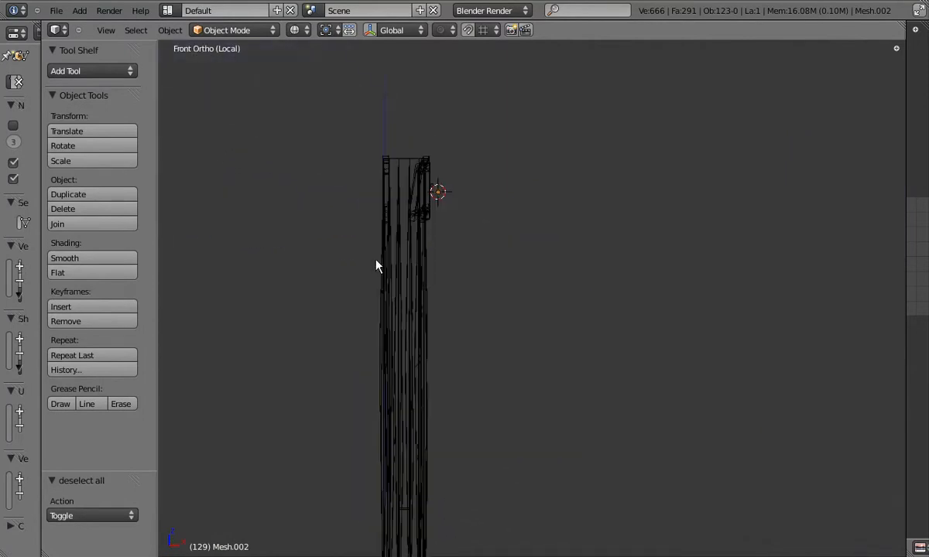
key(Tab)
scroll(475, 226, up, 5)
key(alt+s)
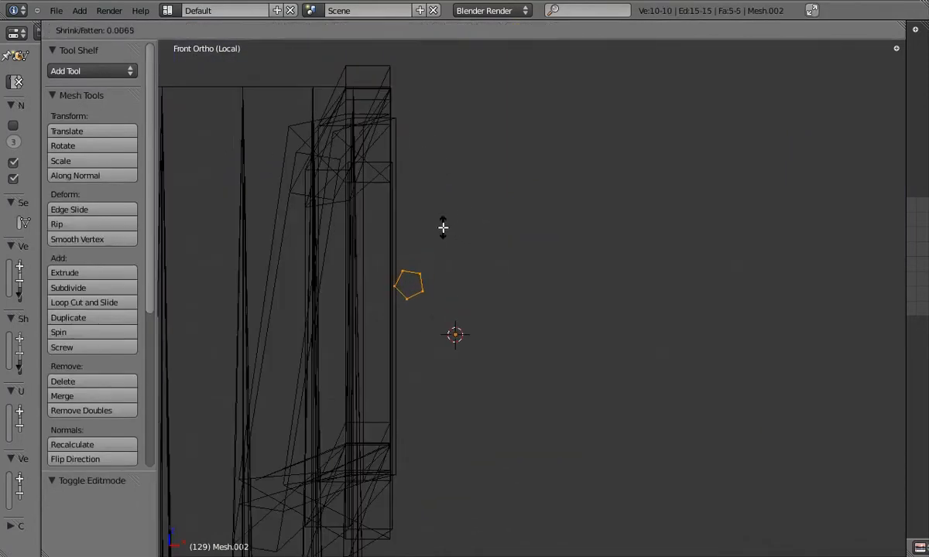
click(443, 226)
key(alt+s)
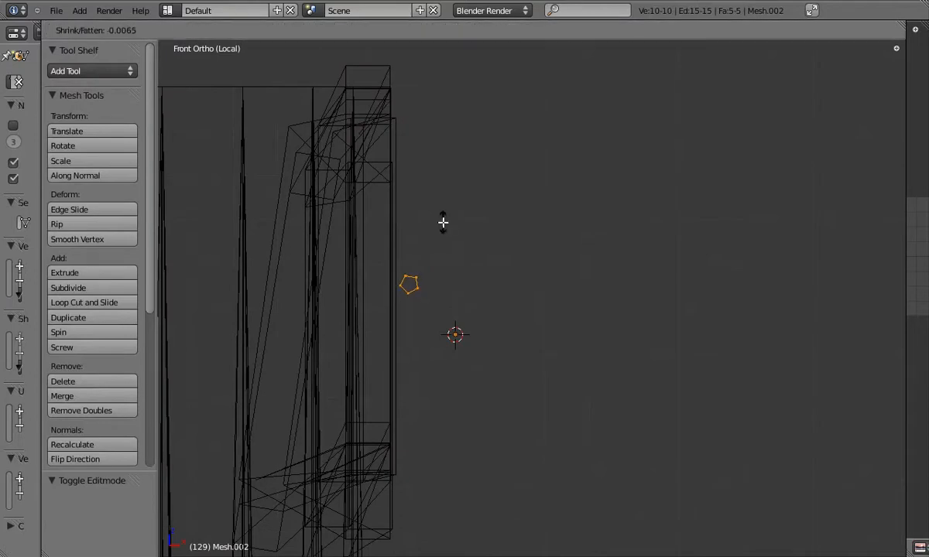
click(443, 222)
- Examine the thinned rod along the beam in solid perspective view, then select it in Object Mode
scroll(418, 248, down, 5)
middle_drag(388, 290, 374, 294)
key(Tab)
key(z)
shift+middle_drag(789, 223, 457, 257)
scroll(457, 258, down, 5)
key(KP_5)
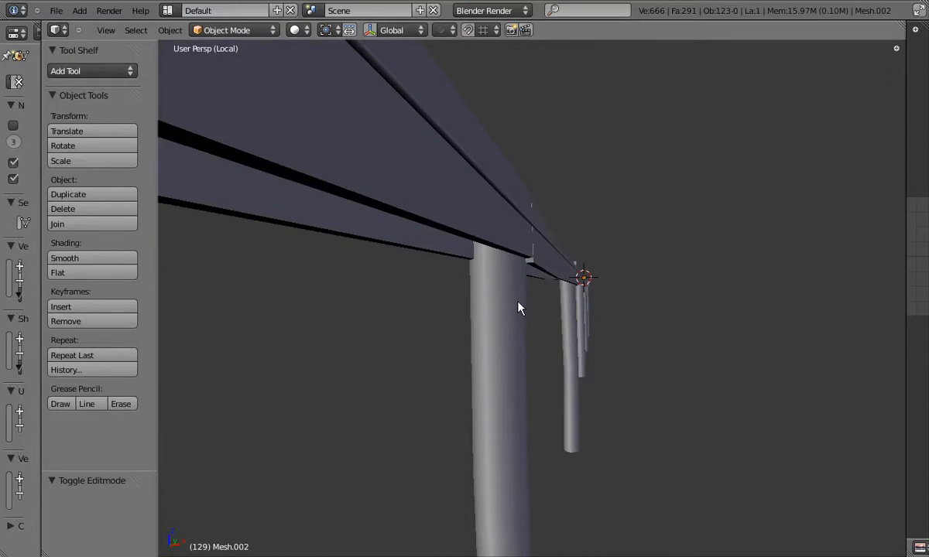
scroll(512, 277, down, 4)
shift+middle_drag(512, 277, 392, 266)
right_click(398, 249)
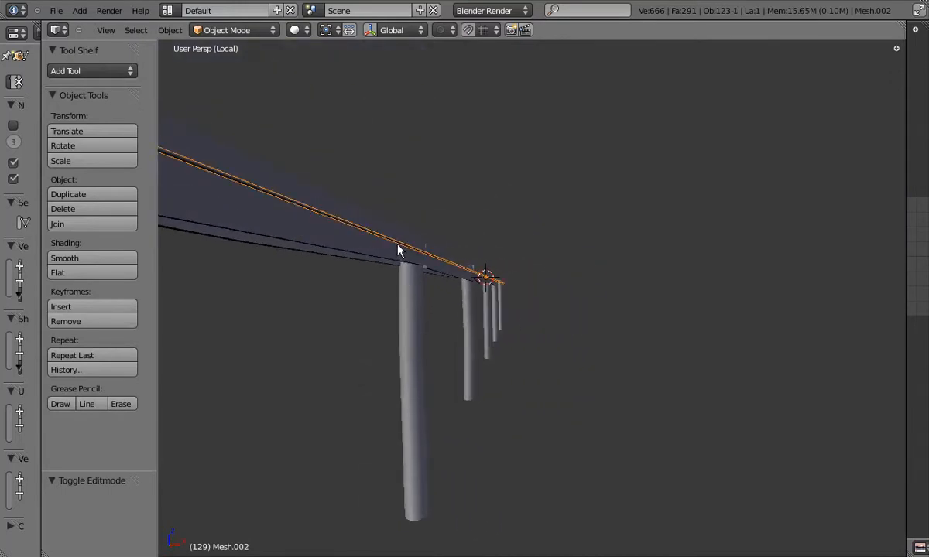
- Fine-tune the rod's thickness in front wireframe view with a Shrink/Fatten offset of -0.001
key(KP_1)
key(z)
scroll(398, 250, up, 8)
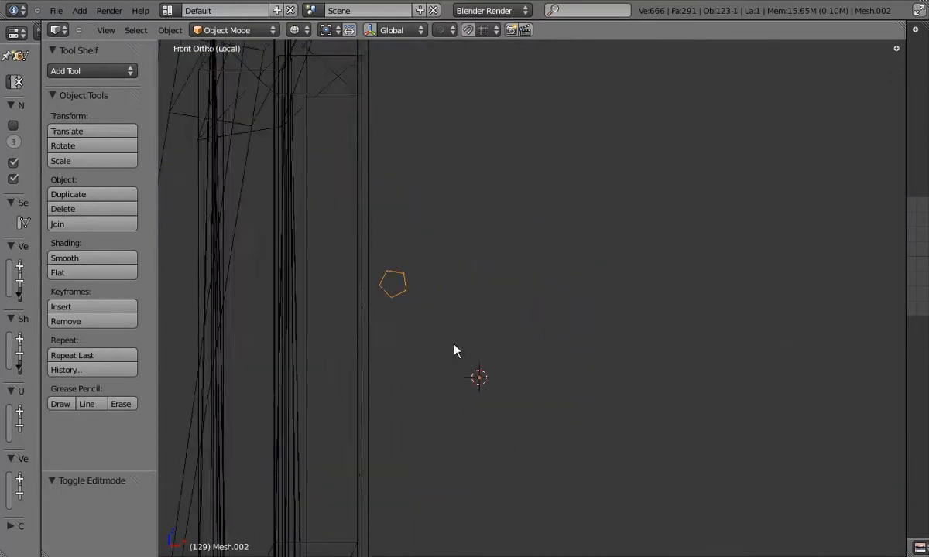
key(Tab)
key(alt+s)
click(398, 176)
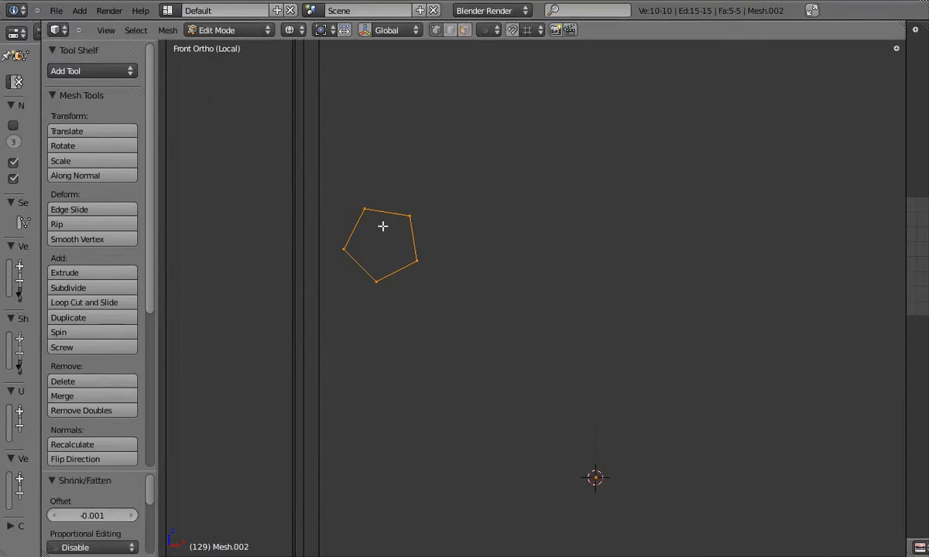
- In the right side view, lower the first cut ring near the rod's starting end along Z
scroll(373, 241, down, 6)
key(KP_3)
scroll(379, 244, down, 10)
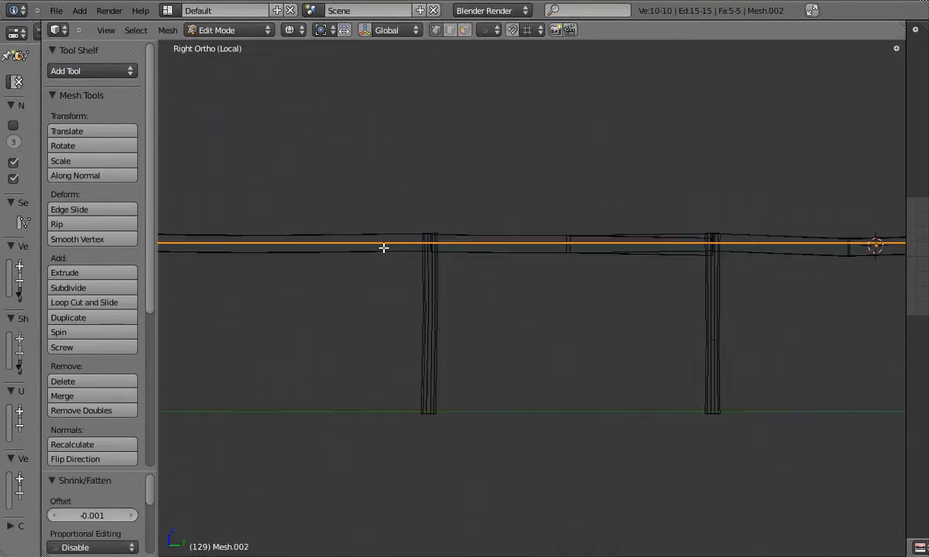
shift+middle_drag(434, 237, 410, 246)
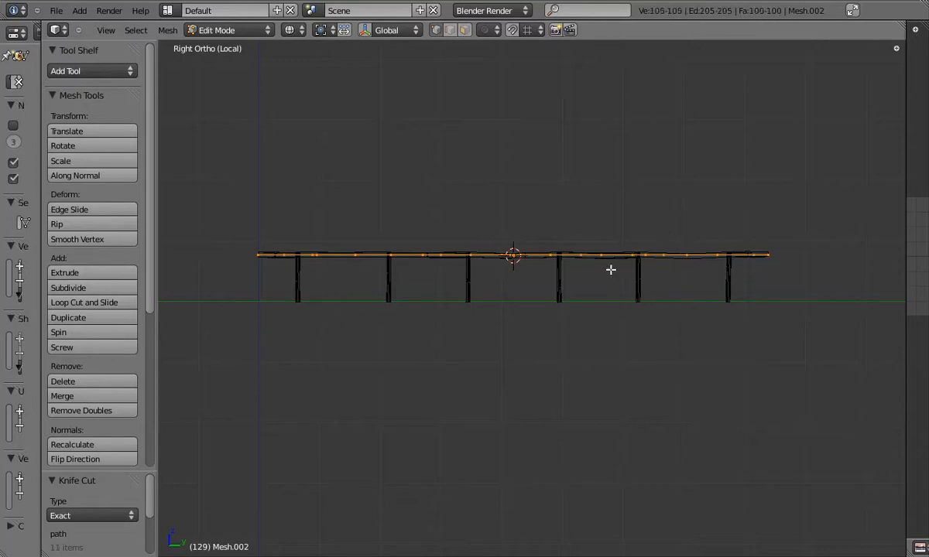
scroll(358, 251, up, 8)
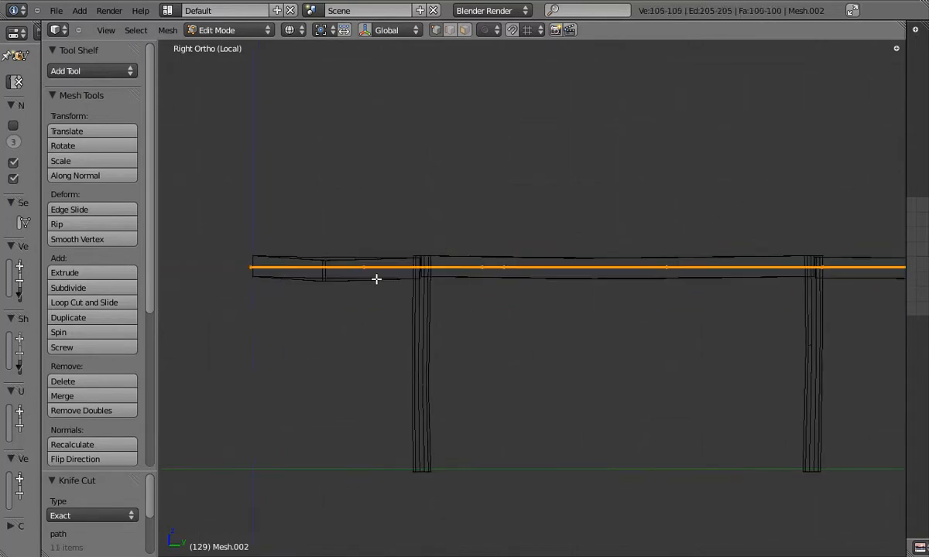
key(g)
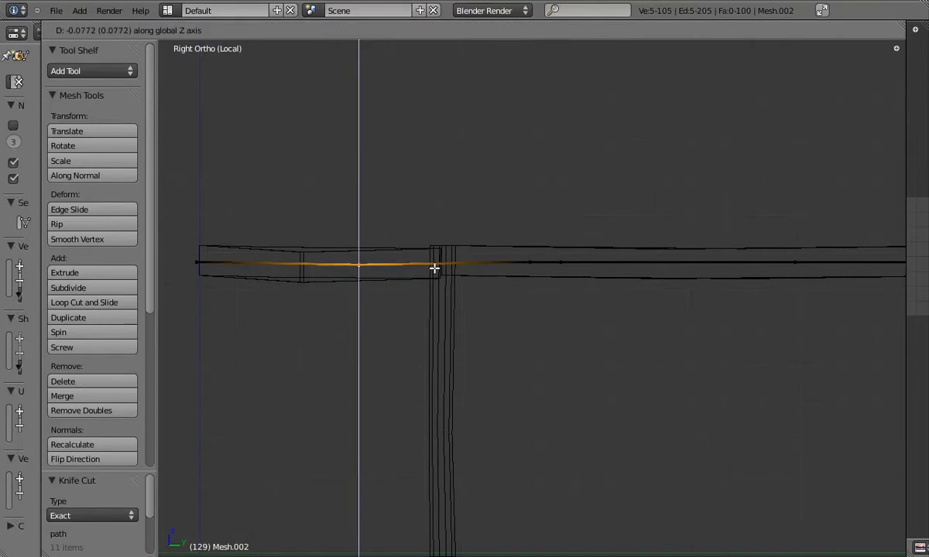
click(435, 274)
- Box-select the next cut near the first post and lower it along Z to bend the rod
key(a)
key(b)
drag(507, 252, 545, 276)
key(g)
key(z)
click(547, 281)
- Shift the rod's selected vertices along Z, then box-select the section around the first post and lower it too
key(a)
key(a)
key(g)
key(z)
click(379, 291)
key(b)
drag(314, 241, 531, 300)
key(g)
key(z)
click(542, 294)
- Slide the selected rod section along Y and check the bend outside Edit Mode
key(a)
key(KP_1)
key(KP_3)
key(g)
key(y)
click(592, 273)
key(Tab)
key(Tab)
- Switch to solid shading and lower the selected part of the rod along Z on the following stretch of beam
mouse_move(671, 255)
shift+middle_down()
mouse_move(504, 254)
mouse_move(370, 270)
shift+middle_up()
scroll(511, 258, down, 2)
key(z)
scroll(517, 262, up, 1)
key(g)
key(z)
click(657, 307)
shift+middle_drag(683, 281, 645, 282)
- Knife-cut an extra ring across the rod and lower a box-selected neighbouring ring along Z
key(k)
drag(466, 250, 465, 295)
key(a)
key(b)
drag(351, 249, 411, 292)
drag(544, 259, 603, 304)
key(g)
key(z)
click(606, 301)
- Box-select the next ring farther along the rod and move it down along Z
shift+middle_drag(597, 290, 450, 294)
key(a)
shift+middle_drag(676, 269, 462, 274)
drag(439, 259, 497, 303)
key(g)
key(z)
click(533, 308)
- Knife-cut another ring across the rod just before the next post and lower it along Z
key(a)
key(a)
key(k)
drag(540, 257, 540, 304)
key(g)
key(z)
click(566, 312)
key(Tab)
key(Tab)
scroll(512, 294, up, 1)
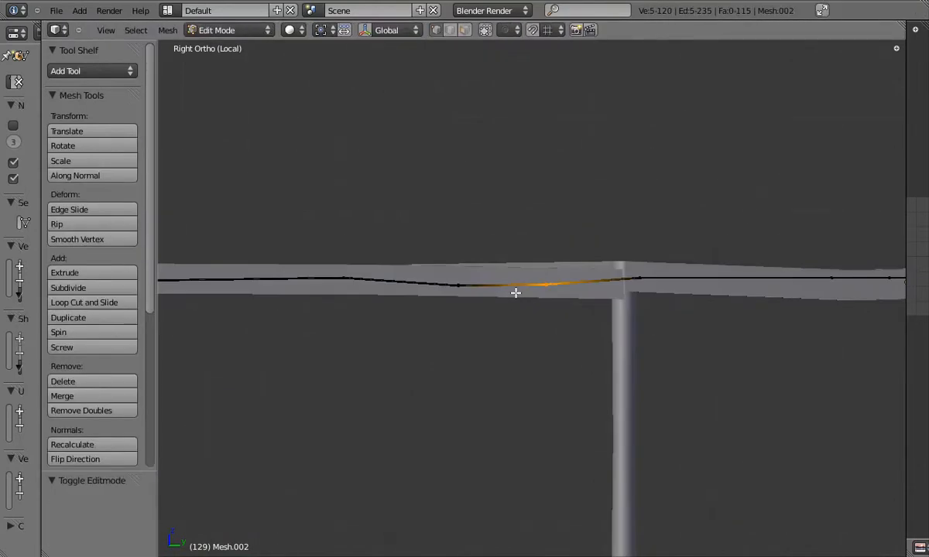
- Box-select the ring before the post, reposition it, and review the rod's wavy shape in Object Mode
click(437, 263)
key(a)
key(b)
drag(521, 262, 571, 305)
key(g)
key(Tab)
shift+middle_drag(383, 288, 661, 296)
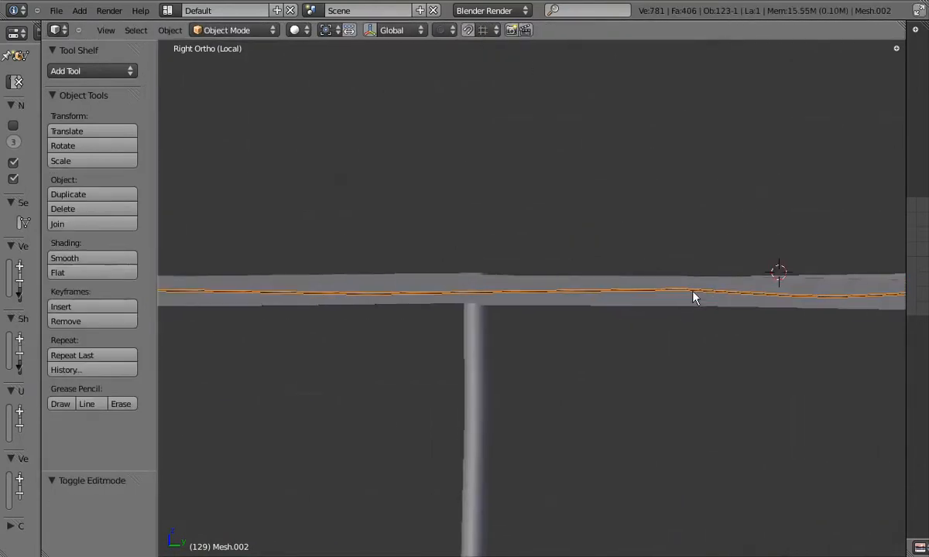
scroll(661, 297, down, 2)
key(Tab)
key(Tab)
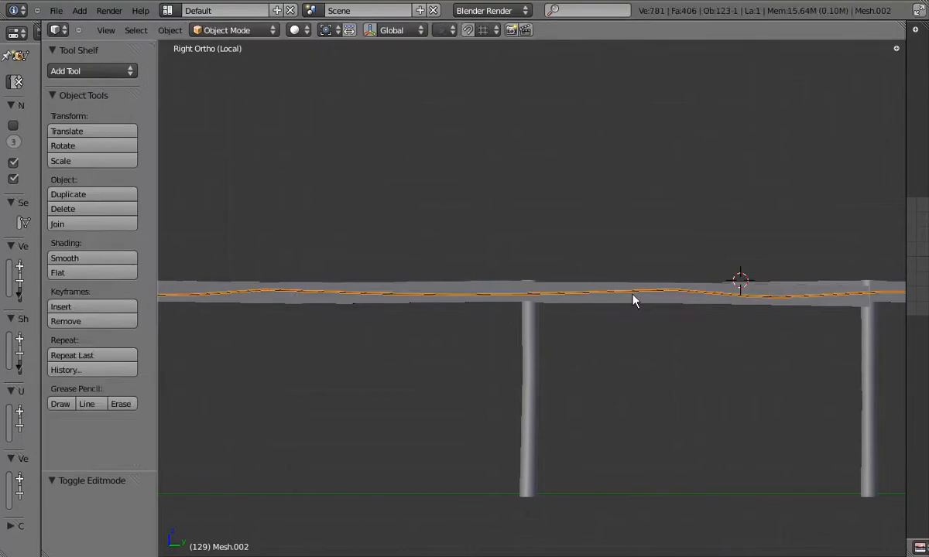
- Return to Edit Mode and lower a box-selected ring on the next span of the rod along Z
shift+middle_drag(720, 302, 481, 305)
scroll(482, 306, up, 3)
key(Tab)
key(a)
key(b)
drag(468, 276, 540, 325)
key(g)
key(z)
click(512, 325)
- Move on to the span past the next post and lower its first box-selected ring along Z
shift+middle_drag(880, 295, 447, 300)
key(a)
key(b)
drag(494, 276, 543, 321)
key(g)
key(z)
click(520, 329)
- Knife-cut a new ring on the span just past the post and pull it down along Z
key(a)
key(a)
key(k)
drag(438, 322, 433, 244)
key(g)
key(z)
click(405, 329)
- Lower the box-selected middle ring of the sagging section and the ring after it slightly along Z
key(a)
key(b)
drag(414, 277, 456, 315)
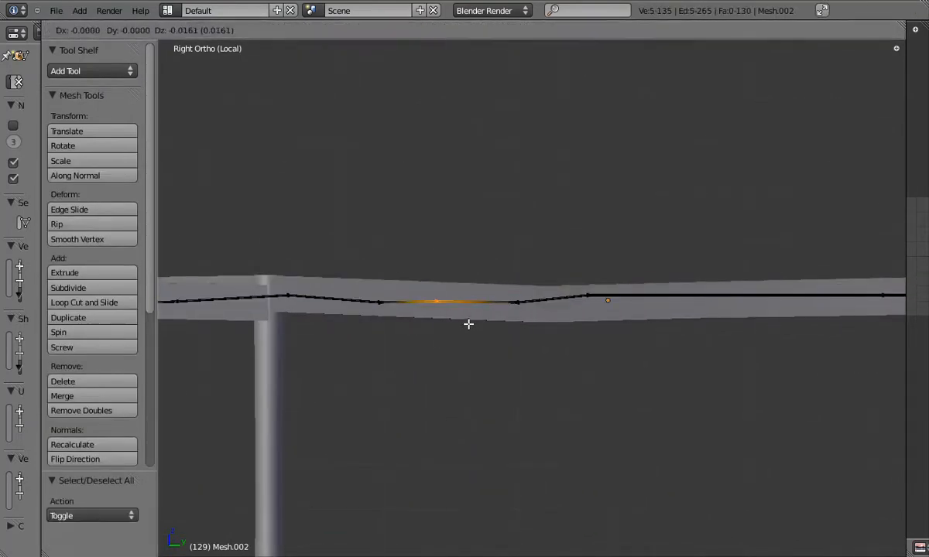
key(g)
key(z)
drag(511, 290, 538, 316)
key(g)
key(z)
key(Tab)
key(Tab)
shift+middle_drag(734, 309, 466, 318)
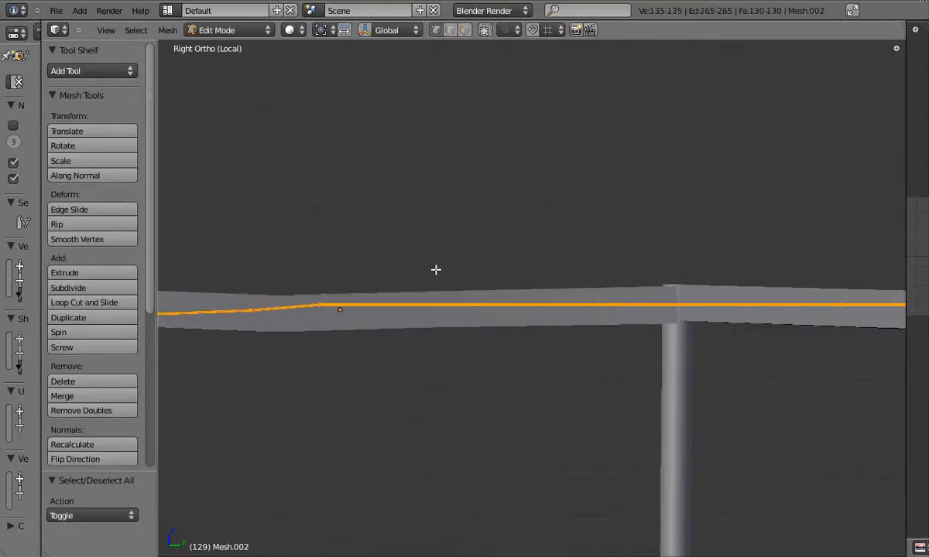
- Box-select the rings in the middle of the span before the post, shift them along Y and lower them along Z
key(a)
key(b)
drag(416, 280, 577, 331)
key(g)
key(y)
click(562, 332)
key(g)
key(z)
- Lower the single box-selected ring in the middle of this span along Z
key(a)
key(b)
drag(457, 284, 507, 326)
key(g)
key(z)
click(562, 328)
- Move on to the next post, box-select the rod rings there, shift them -0.257 along Y and adjust their height along Z
key(Tab)
scroll(534, 321, down, 3)
shift+middle_drag(497, 315, 347, 319)
scroll(465, 315, up, 3)
key(Tab)
key(a)
key(b)
drag(438, 300, 475, 331)
key(g)
key(z)
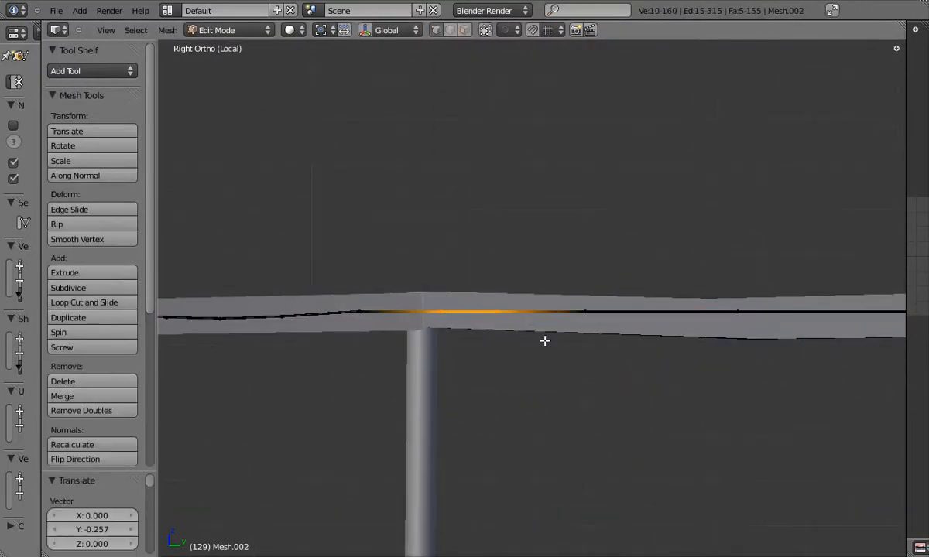
click(544, 341)
- Knife-cut a new ring beyond the lowest point of the next span and reposition it along the rod
key(Tab)
shift+middle_drag(639, 325, 415, 324)
key(Tab)
key(a)
key(b)
drag(493, 291, 540, 331)
key(k)
drag(603, 270, 573, 335)
key(g)
key(y)
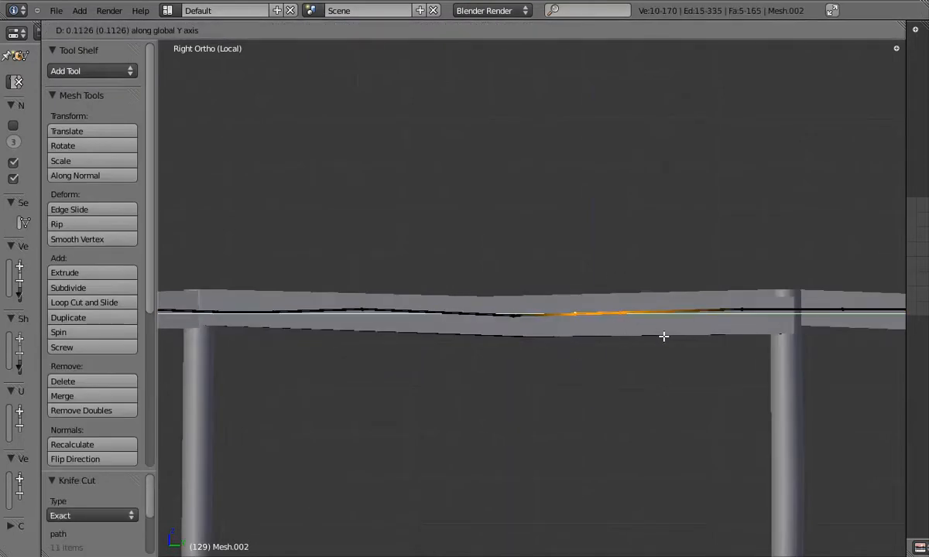
click(603, 338)
key(g)
click(599, 339)
- Lower the box-selected ring near the following post along Z and knife-cut another ring on the rod beyond it
key(Tab)
key(Tab)
shift+middle_drag(702, 334, 436, 342)
key(a)
key(b)
key(g)
key(z)
mouse_move(466, 297)
mouse_down()
mouse_move(513, 334)
mouse_move(560, 292)
mouse_up()
click(548, 347)
key(a)
key(a)
key(k)
- Move on to the span past that post and lower its middle ring along Z
key(Tab)
key(Tab)
shift+middle_drag(745, 319, 479, 314)
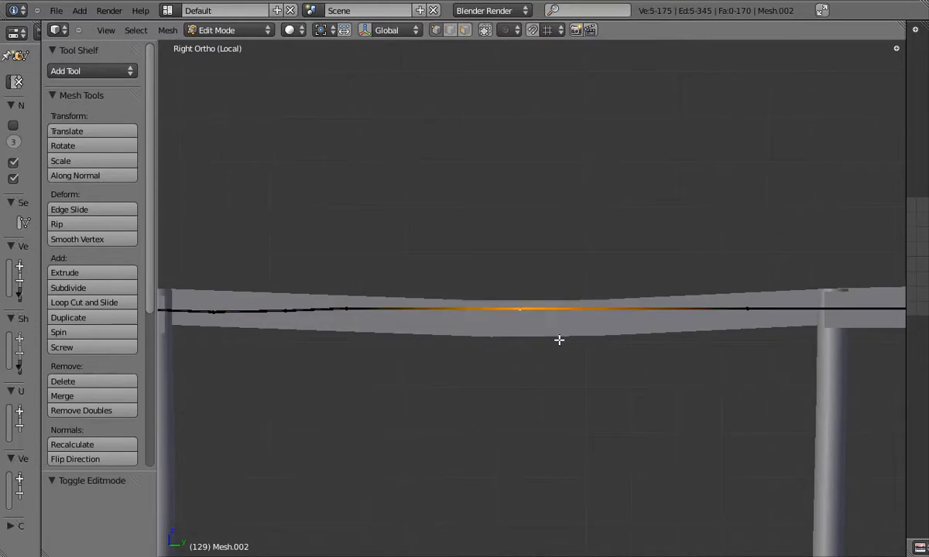
key(a)
key(a)
key(g)
key(z)
- Lower the ring just beyond the middle of this span slightly along Z
key(a)
key(b)
drag(585, 293, 629, 326)
key(g)
key(z)
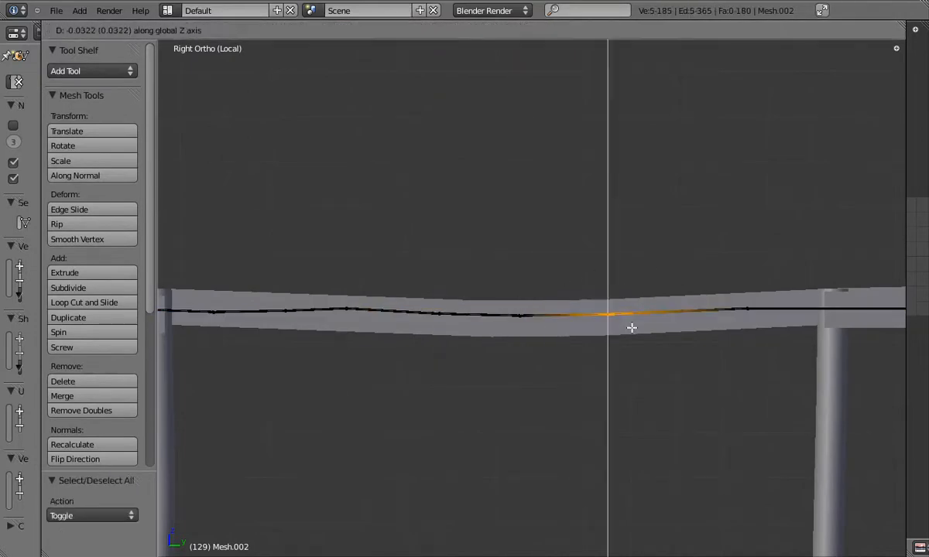
click(632, 330)
- Knife-cut new rings on the rod's end section past the last post, shift them along Y and lower them along Z
key(Tab)
shift+middle_drag(690, 319, 416, 328)
key(Tab)
key(a)
key(a)
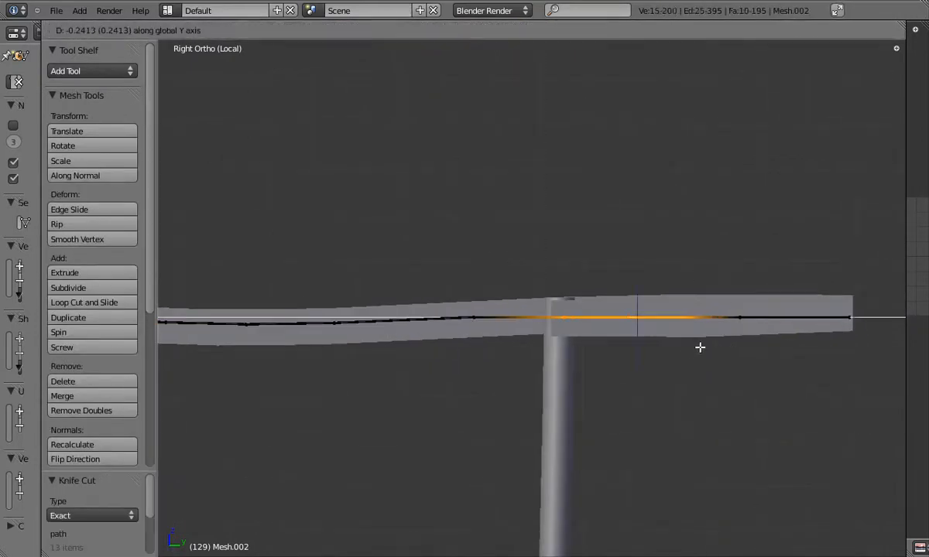
key(g)
key(y)
click(692, 348)
key(g)
key(z)
click(691, 352)
- Lower one box-selected ring just past the last post and the ring at the rod's end along Z
key(a)
key(b)
drag(593, 306, 632, 339)
key(g)
key(z)
click(638, 342)
click(825, 335)
key(g)
key(z)
click(824, 339)
- Return to the right side view and lower the two box-selected rings in the first half of a middle span along Z
key(Tab)
scroll(780, 332, down, 3)
key(a)
middle_drag(629, 328, 568, 338)
key(Tab)
key(KP_3)
scroll(477, 305, down, 2)
key(b)
drag(409, 281, 515, 328)
key(g)
key(z)
click(503, 314)
- Lower the ring past the span's middle by about 0.32 along Z and pull down the ring nearest the far post
key(a)
key(b)
key(g)
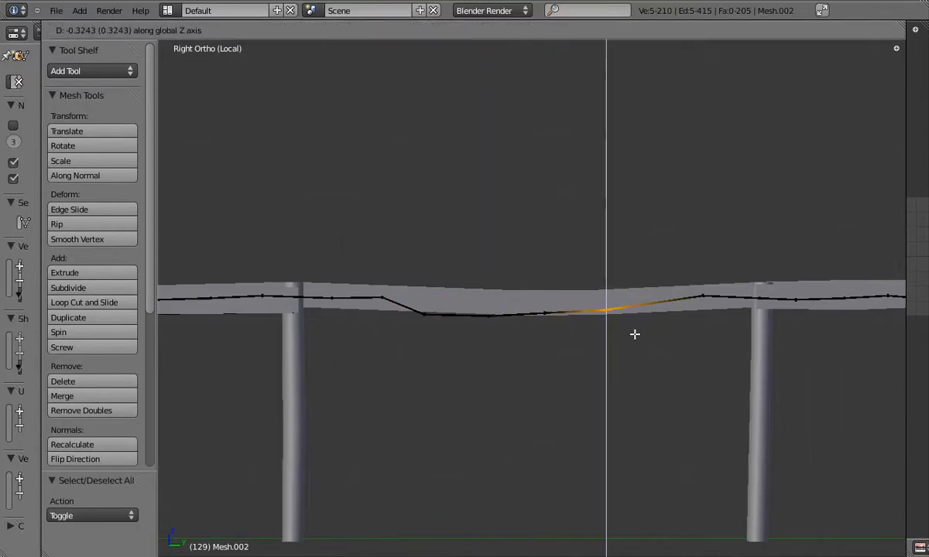
click(634, 335)
key(a)
key(b)
drag(682, 276, 726, 325)
key(g)
key(z)
click(727, 340)
- Lower the ring at the middle of the sagging span by about 0.16 along Z
key(a)
key(b)
drag(586, 292, 636, 333)
key(g)
key(z)
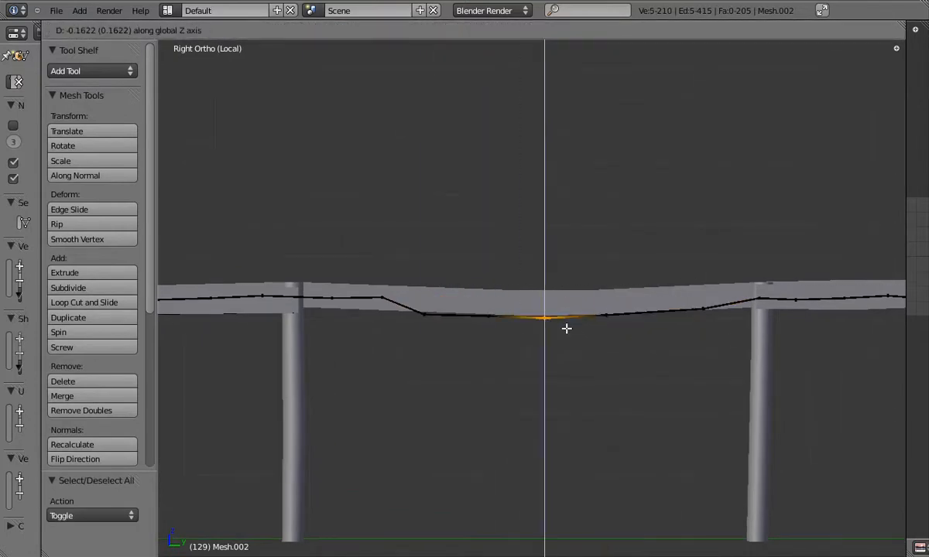
- Lower the two rings between the first post and the sagging section along Z, one after the other
key(a)
key(b)
drag(365, 288, 404, 322)
key(g)
key(z)
click(405, 336)
key(a)
key(b)
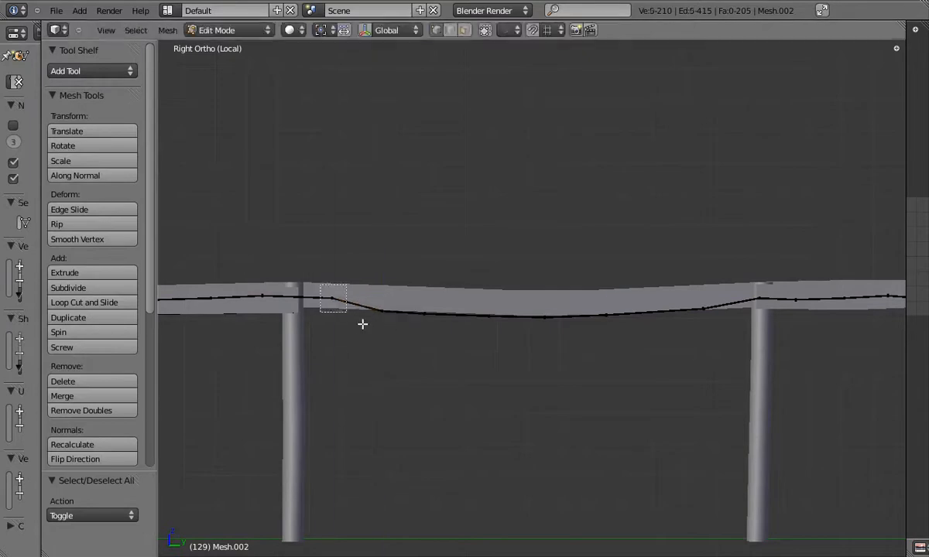
drag(317, 284, 361, 323)
key(g)
key(z)
click(361, 331)
- Inspect the sagging rod at an angle, move one box-selected ring 0.016 along Z and return to the right side view
key(a)
key(Tab)
middle_drag(379, 333, 583, 331)
scroll(583, 331, up, 6)
key(Tab)
key(b)
drag(482, 325, 542, 380)
key(g)
key(z)
click(544, 383)
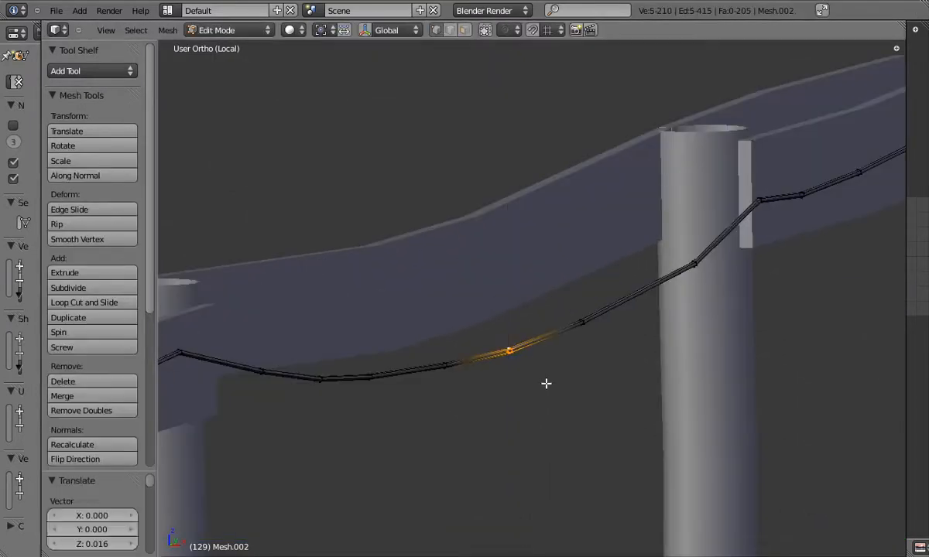
key(KP_3)
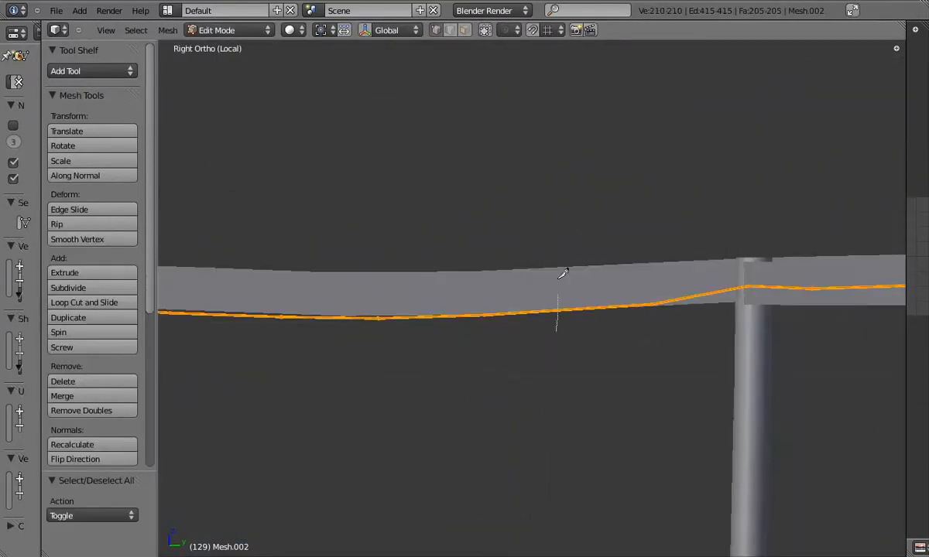
- Knife-cut one more ring across the sagging rod ahead of the post, shift it along Y and check the rod at an angle
key(k)
drag(570, 290, 577, 338)
key(g)
key(y)
click(599, 341)
key(a)
key(Tab)
middle_drag(600, 327, 636, 304)
key(Tab)
key(b)
drag(642, 290, 672, 334)
scroll(536, 270, down, 2)
middle_drag(537, 270, 555, 280)
key(a)
key(a)
- In the top orthographic view, move a ring of the rod along X to follow the bowed beam
key(KP_5)
scroll(575, 315, up, 4)
key(KP_7)
key(z)
key(z)
key(KP_5)
scroll(553, 283, down, 4)
scroll(548, 302, up, 5)
key(Tab)
key(a)
scroll(531, 373, up, 4)
key(a)
scroll(511, 310, up, 4)
right_click(497, 259)
key(g)
key(x)
click(512, 271)
right_click(501, 110)
key(a)
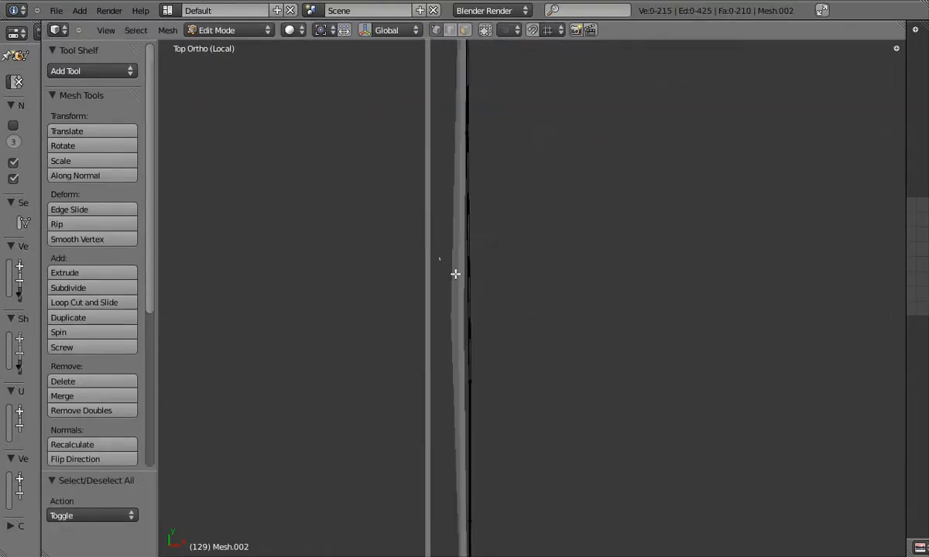
- Move two rings near the first post along X toward the beam, the one in the starting overhang by -0.053
right_click(469, 349)
key(g)
key(x)
shift+middle_drag(474, 424, 464, 284)
key(a)
right_click(465, 387)
right_click(489, 421)
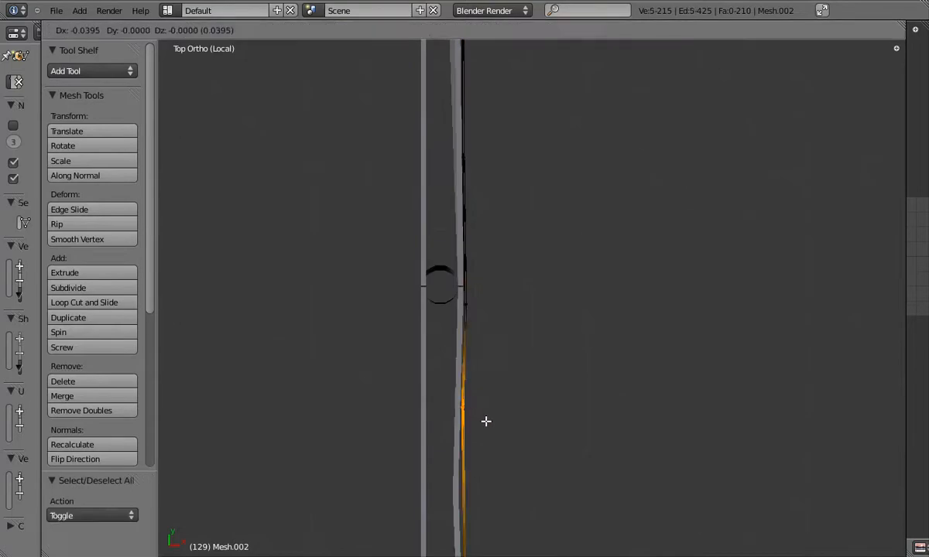
key(g)
key(x)
key(a)
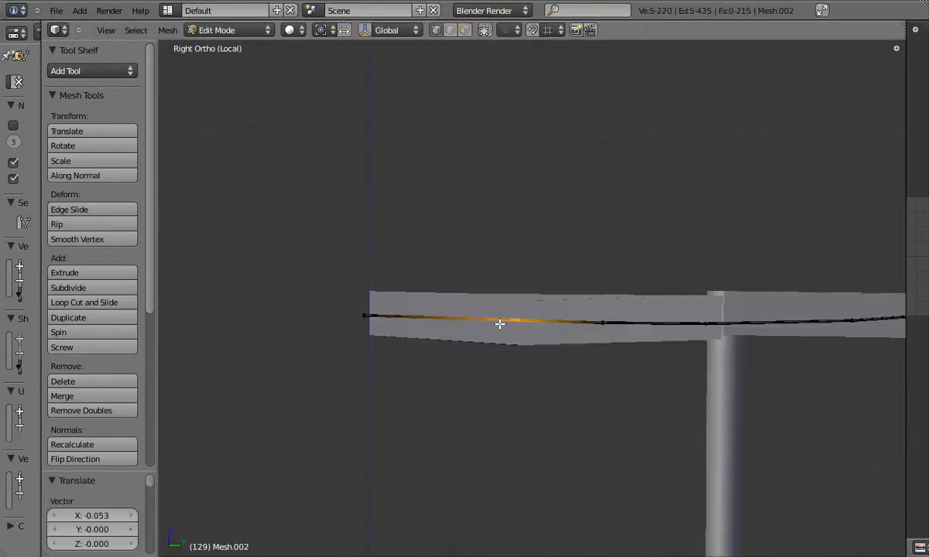
- From above, shift two more rings in the rod's starting overhang along X toward the beam
key(g)
key(Tab)
key(Tab)
key(KP_7)
shift+middle_drag(507, 464, 477, 265)
alt+right_click(491, 217)
key(g)
click(482, 218)
key(a)
alt+right_click(457, 208)
key(g)
click(450, 205)
key(a)
- Nudge a ring near the first post along X and shift the ring just past that post by about -0.053
shift+middle_drag(452, 207, 452, 303)
alt+right_click(465, 260)
key(g)
click(467, 260)
key(g)
key(a)
alt+right_click(503, 294)
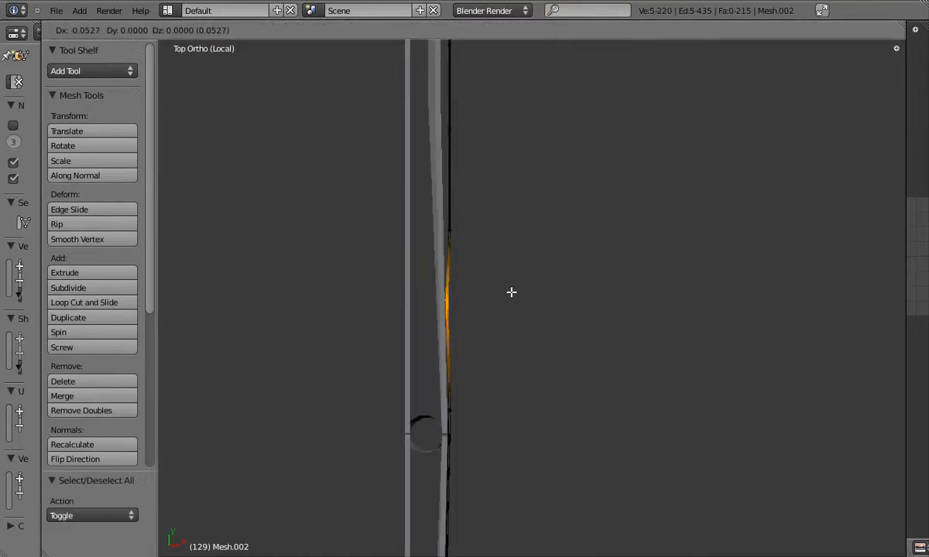
- Pull the next two rings farther along the rod toward the bowed beam along X, one of them by -0.132
shift+middle_drag(476, 257, 487, 377)
key(a)
alt+right_click(468, 254)
key(g)
click(457, 247)
alt+right_click(463, 172)
key(g)
click(450, 133)
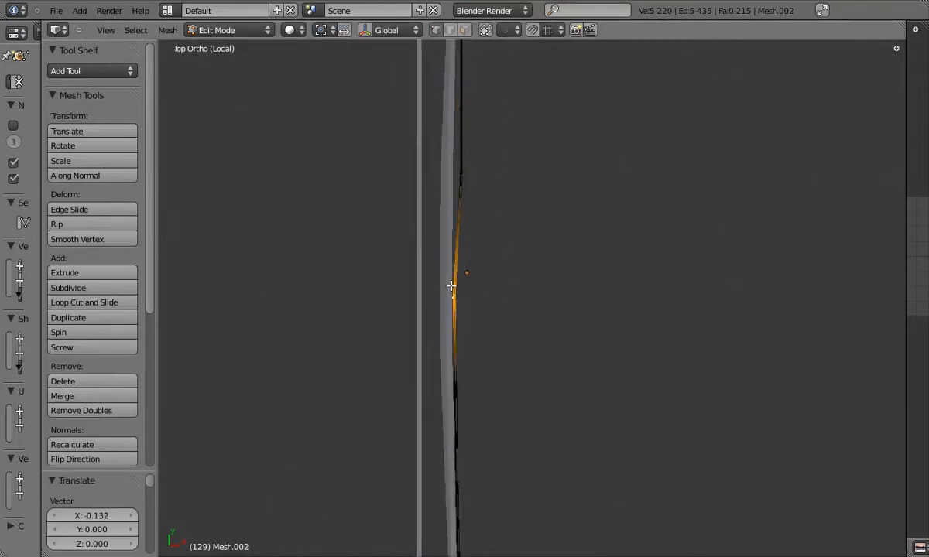
- Continue fitting the rod to the beam farther along Y by moving two more rings along X
click(487, 220)
alt+right_click(493, 138)
key(g)
click(491, 137)
shift+middle_drag(461, 89, 473, 263)
key(a)
shift+middle_drag(457, 152, 445, 245)
shift+middle_drag(441, 63, 481, 240)
alt+right_click(452, 353)
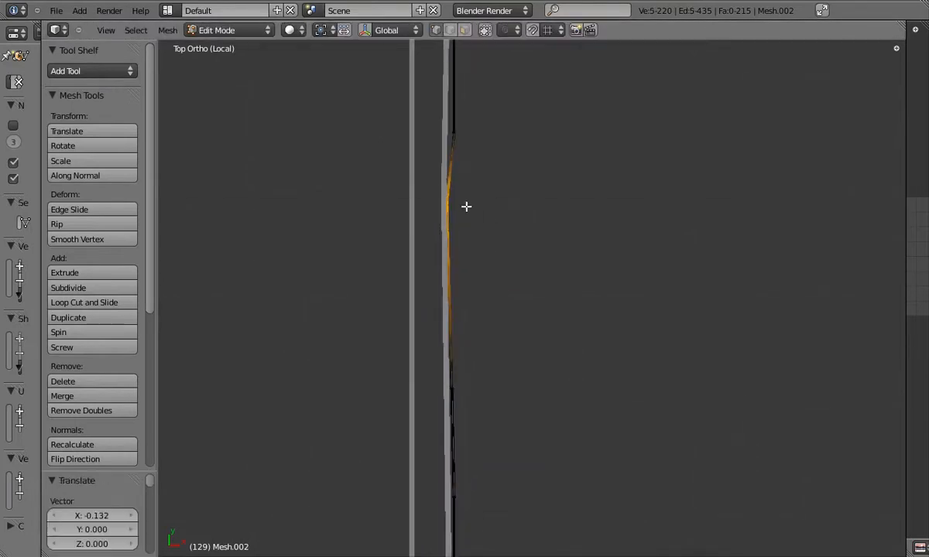
key(g)
click(473, 249)
- Move the ring just before the next post by -0.013 along X
shift+middle_drag(472, 154, 465, 313)
alt+right_click(464, 313)
alt+right_click(480, 230)
key(g)
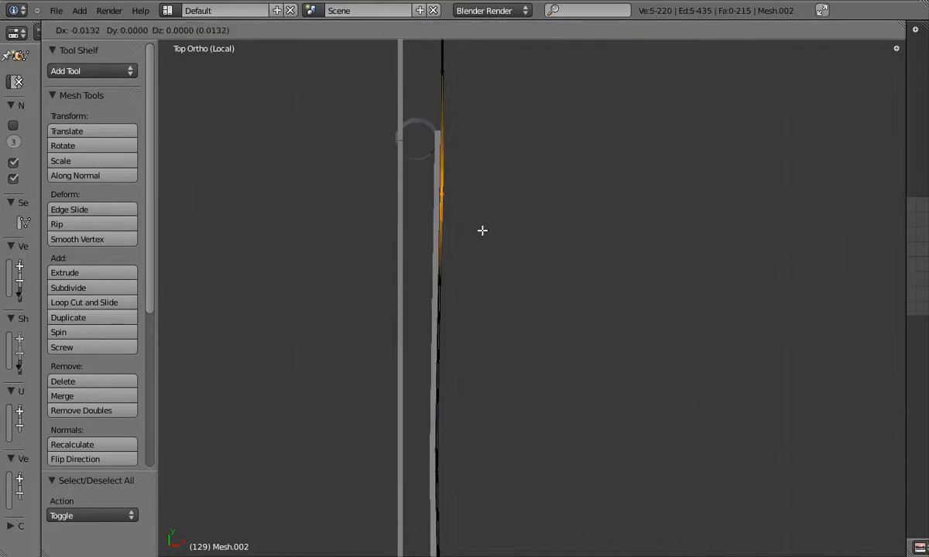
click(480, 228)
- Move the ring midway along the beam's final overhang along X toward the beam
shift+middle_drag(449, 48, 429, 292)
scroll(432, 296, down, 3)
scroll(426, 184, up, 3)
shift+middle_drag(422, 124, 443, 292)
alt+right_click(443, 292)
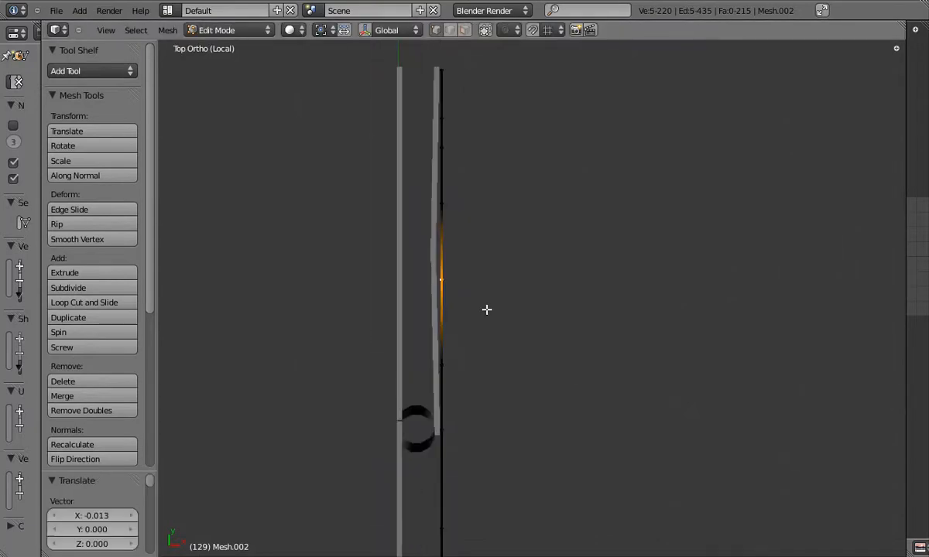
key(g)
click(445, 279)
- Adjust one more ring near the rod's far end and the box-selected end ring along X to sit against the beam
key(a)
alt+right_click(469, 168)
key(g)
scroll(453, 195, up, 4)
key(a)
key(b)
drag(419, 106, 468, 168)
key(g)
click(458, 178)
- Examine the reshaped rod along the whole beam from the side and at an angle
scroll(458, 270, down, 9)
key(Tab)
key(KP_3)
middle_drag(539, 284, 474, 288)
scroll(410, 256, up, 3)
key(Tab)
key(a)
key(Tab)
scroll(428, 255, down, 8)
scroll(425, 268, down, 4)
key(KP_5)
- In wireframe side view, duplicate the rod's starting end ring and raise the copy along Z within the beam's height
key(z)
key(KP_3)
key(KP_5)
scroll(474, 289, up, 4)
key(Tab)
key(a)
middle_drag(413, 287, 802, 293)
key(KP_3)
key(g)
key(z)
click(431, 280)
key(a)
key(b)
drag(350, 274, 375, 301)
key(shift+d)
key(z)
- Extrude the copied ring along Y to the beam's far end and correct its end ring by -0.365 along Y
scroll(403, 283, down, 4)
key(shift+d)
click(726, 291)
scroll(648, 282, up, 14)
key(g)
key(y)
click(587, 282)
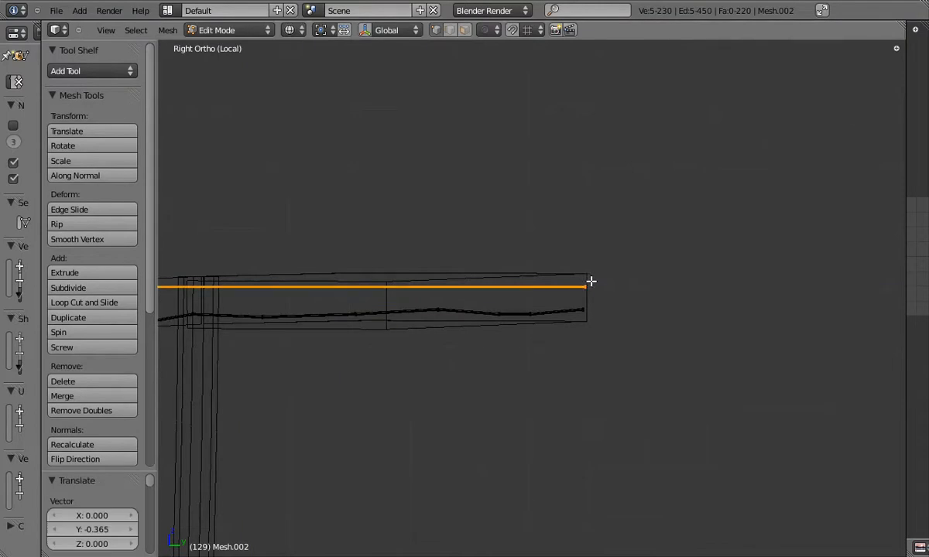
- Separate the new straight rod from the wavy one into its own object and select it in Object Mode
scroll(589, 282, down, 3)
key(l)
scroll(581, 270, down, 10)
shift+middle_drag(406, 268, 534, 283)
key(p)
click(543, 286)
key(Tab)
right_click(634, 284)
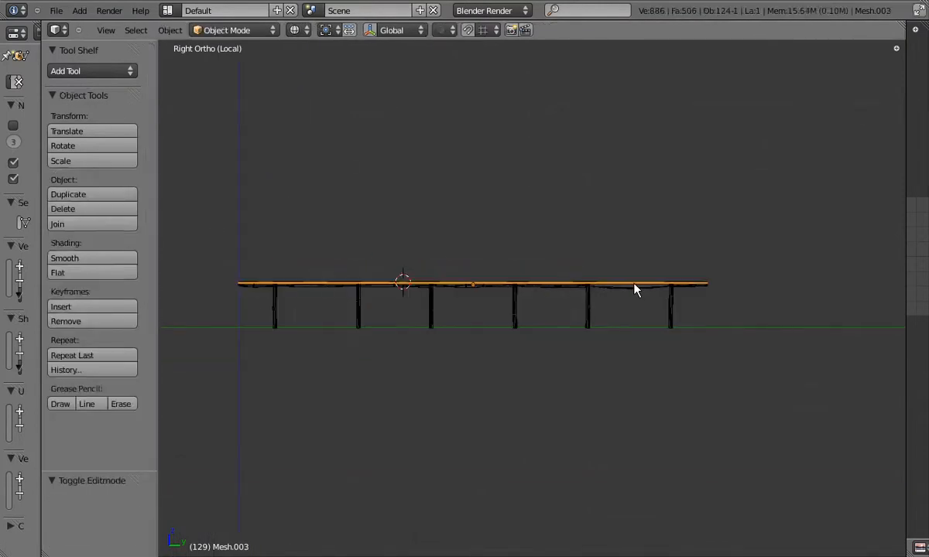
- Knife-cut rings across the new straight rod and lower the ring midway between the last two posts along Z
key(Tab)
key(a)
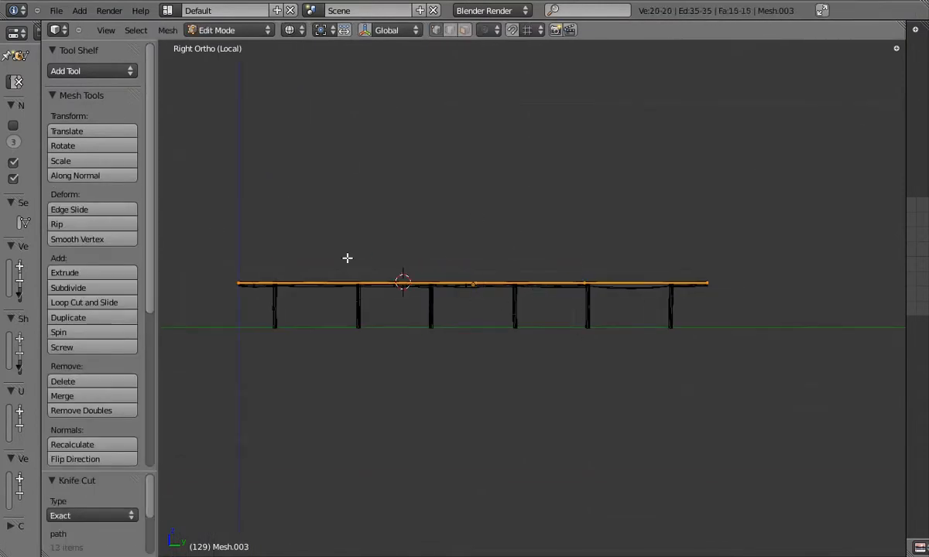
scroll(654, 292, up, 9)
alt+right_click(511, 293)
key(g)
key(z)
click(528, 301)
- Knife-cut extra rings into the upper rod around its last two posts and offset them along Z to curve the sag
shift+middle_drag(449, 296, 532, 295)
scroll(724, 298, down, 1)
key(a)
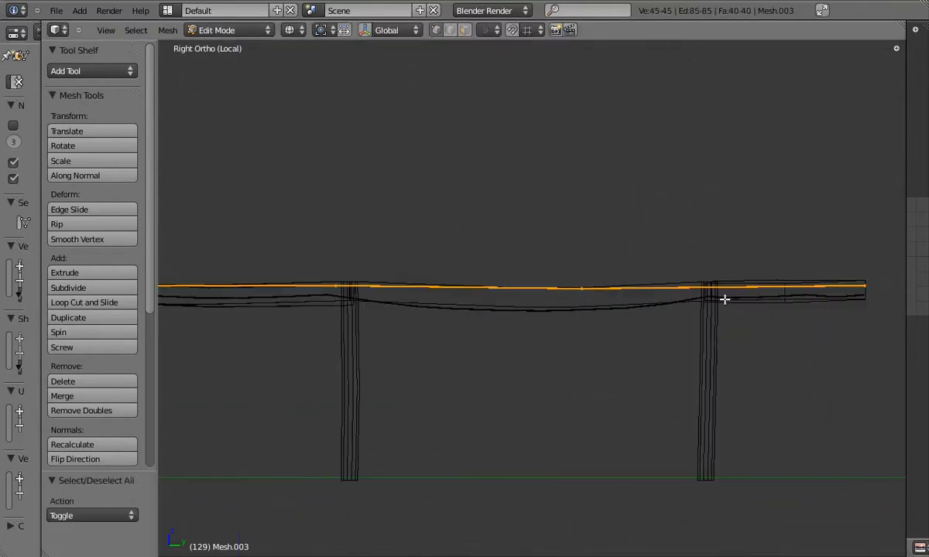
scroll(718, 297, up, 2)
key(g)
key(z)
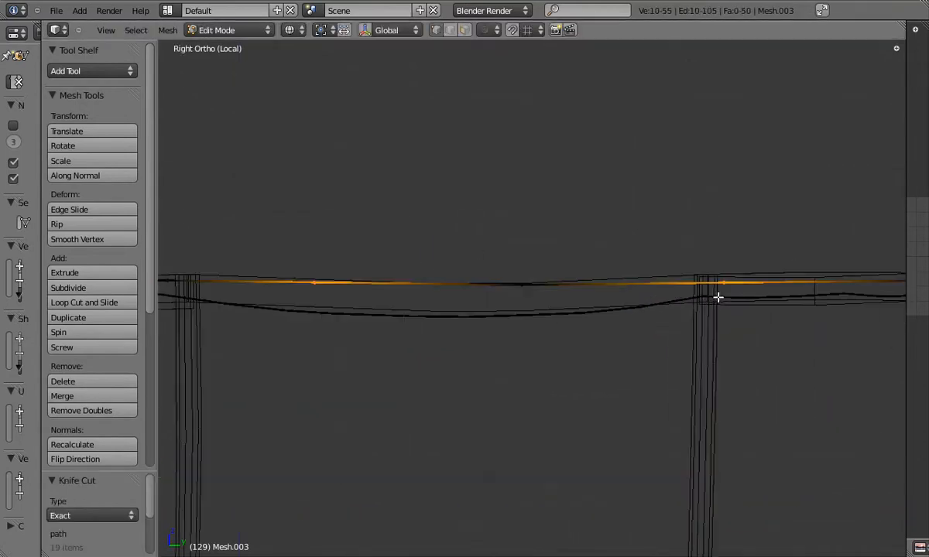
click(718, 305)
key(a)
key(b)
drag(491, 263, 558, 304)
key(Tab)
key(Tab)
- In the next stretch toward the rod's start, cut another ring and shift the ring between the two posts along Z
shift+middle_drag(273, 299, 534, 322)
key(a)
key(g)
key(z)
key(Escape)
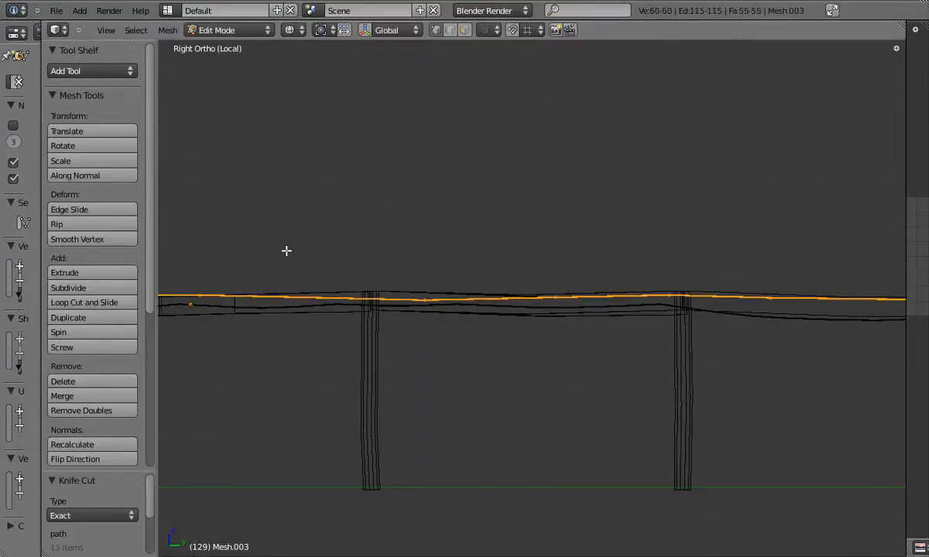
drag(520, 268, 586, 318)
key(g)
key(z)
click(589, 327)
- In Object Mode, hide everything except the two thin rods
key(Tab)
right_click(578, 325)
key(h)
right_click(545, 296)
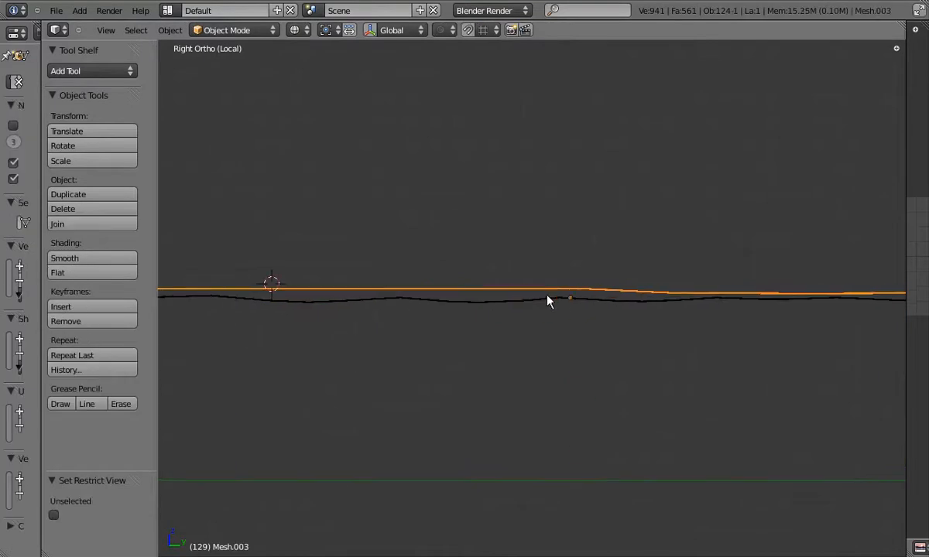
- Knife-cut rings into the upper rod's straight part near the 3D cursor and lower its three middle rings along Z
key(Tab)
key(b)
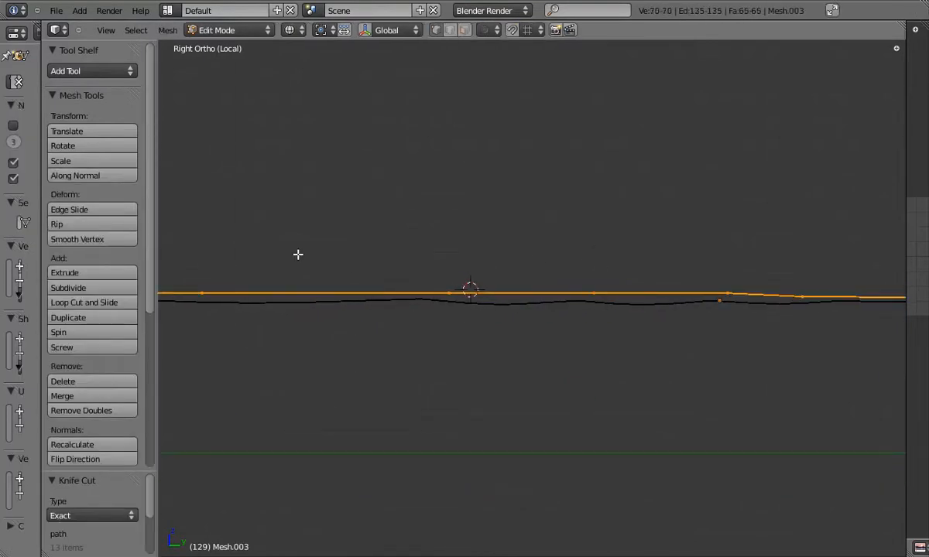
key(b)
drag(249, 227, 652, 319)
key(g)
key(z)
click(658, 324)
- Lower only the middle one of those three rings by about 0.073 along Z
key(a)
key(b)
drag(418, 254, 488, 313)
key(g)
key(z)
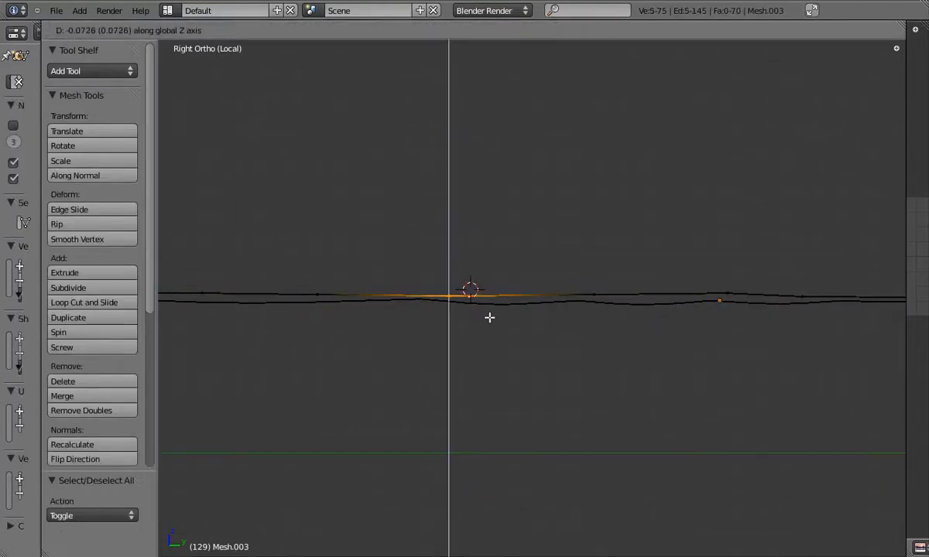
click(489, 317)
- Lower the ring in the stretch nearest the upper rod's starting end along Z
key(Tab)
key(Tab)
shift+middle_drag(326, 299, 608, 308)
drag(442, 274, 507, 313)
- Knife-cut rings on both sides of the lowered ring near the starting end, shift them along Z and return to Object Mode
key(a)
key(a)
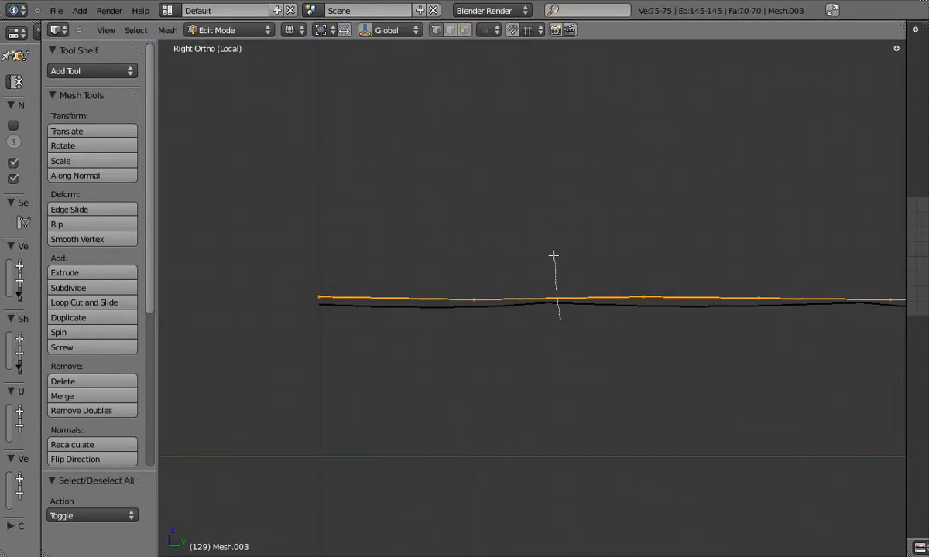
click(593, 320)
key(a)
key(b)
drag(380, 280, 435, 318)
key(b)
drag(532, 274, 584, 322)
key(g)
key(z)
click(593, 312)
key(Tab)
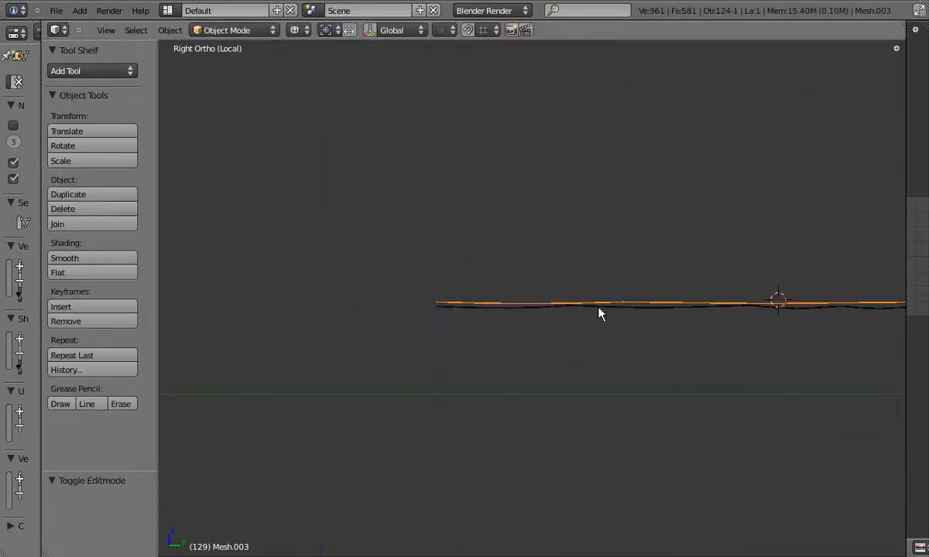
- Unhide the beam and posts, switch to top view and select the upper rod
key(KP_7)
key(KP_Divide)
key(alt+h)
key(KP_Divide)
key(KP_7)
right_click(535, 300)
key(KP_3)
scroll(476, 249, up, 3)
key(KP_7)
right_click(505, 251)
- Shift rings of the upper rod near its first posts along X to follow the beam's bend
key(Tab)
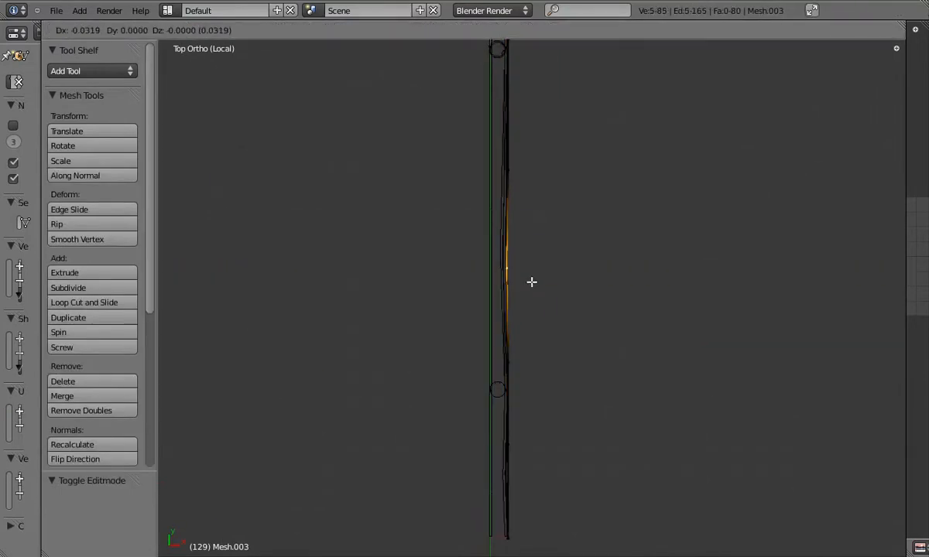
key(Tab)
key(h)
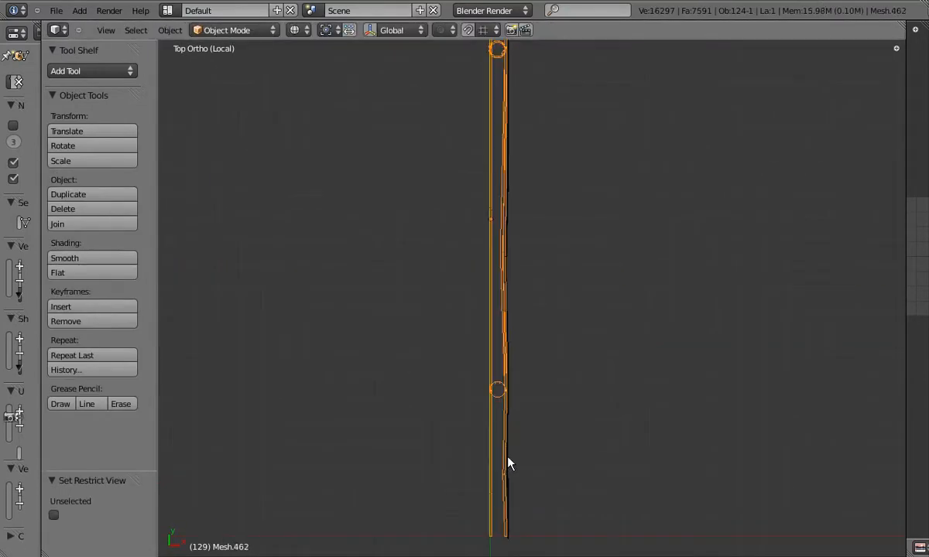
scroll(508, 155, up, 4)
key(Tab)
key(b)
drag(480, 290, 503, 324)
key(g)
key(x)
click(496, 302)
- Shift the next ring farther along the rod along X so it keeps close to the beam
shift+middle_drag(500, 197, 485, 383)
key(a)
key(b)
drag(457, 168, 484, 213)
key(g)
key(x)
click(469, 186)
- Move the rod ring beside the next post by 0.015 along X and clear the selection
shift+middle_drag(468, 171, 461, 302)
key(a)
key(b)
scroll(471, 155, up, 3)
click(482, 228)
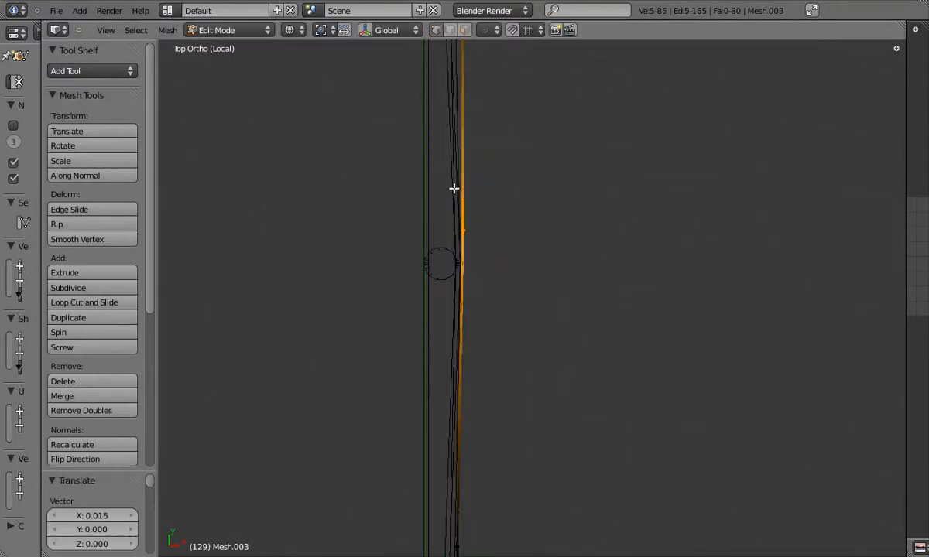
scroll(482, 227, down, 3)
shift+middle_drag(481, 225, 448, 340)
key(a)
- In an orbited perspective view, select an edge ring of the upper rod and shift it along X against the beam
key(z)
middle_drag(449, 257, 573, 241)
key(Tab)
scroll(473, 319, down, 3)
key(a)
key(KP_5)
key(Tab)
click(536, 214)
alt+right_click(553, 253)
key(g)
key(x)
click(550, 255)
key(Tab)
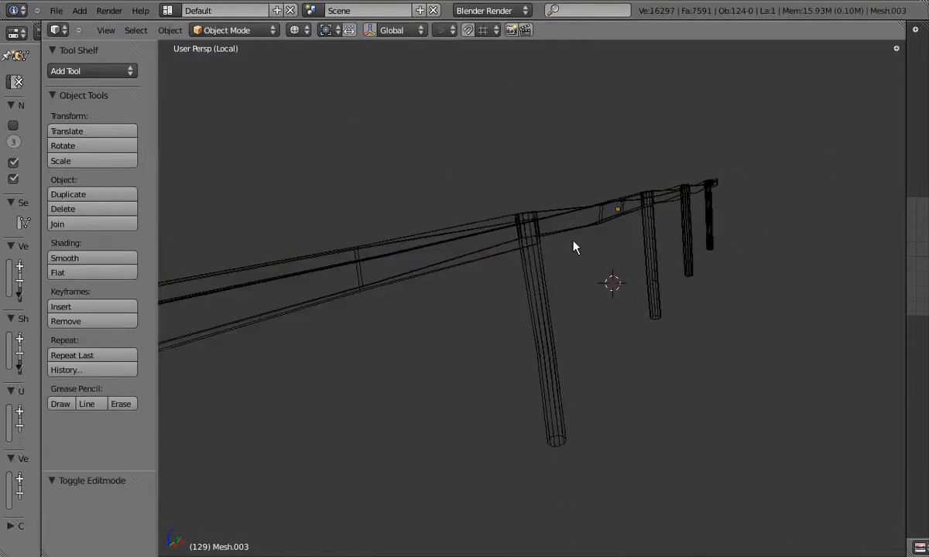
- In orthographic wireframe top view, adjust the selected ring of the upper rod along X
key(z)
key(KP_7)
key(KP_5)
key(Tab)
shift+middle_drag(554, 83, 536, 335)
key(g)
key(x)
click(550, 359)
- Shift the rod ring near the beam's far end along X and return to Object Mode
shift+middle_drag(519, 231, 490, 553)
key(a)
key(b)
drag(466, 184, 545, 245)
key(g)
key(x)
click(538, 241)
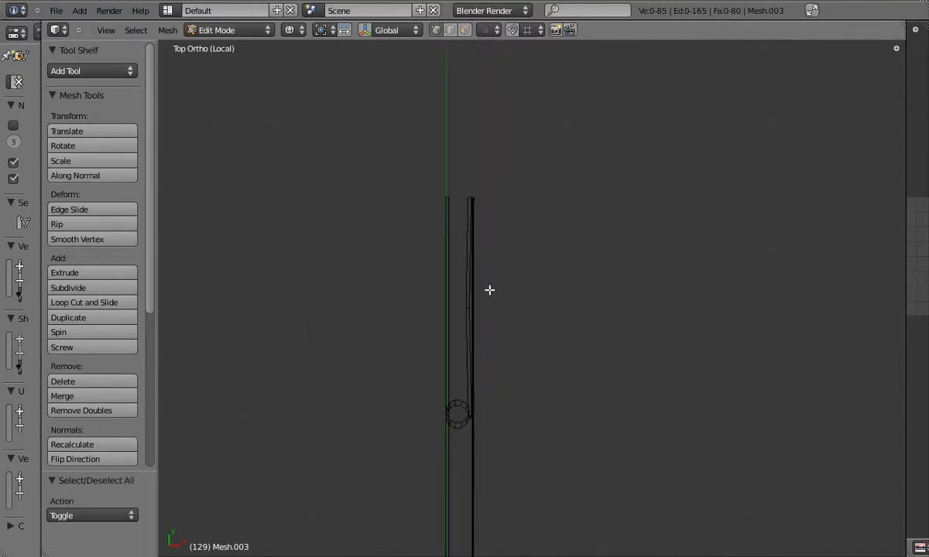
key(Tab)
- In side view, move the upper rod's sagging ring between the last two posts along Y toward the last post
middle_drag(477, 389, 399, 311)
shift+middle_drag(304, 307, 517, 314)
scroll(517, 313, up, 4)
key(Tab)
key(Tab)
key(alt+h)
key(Tab)
key(a)
key(b)
drag(422, 280, 665, 339)
key(g)
click(668, 342)
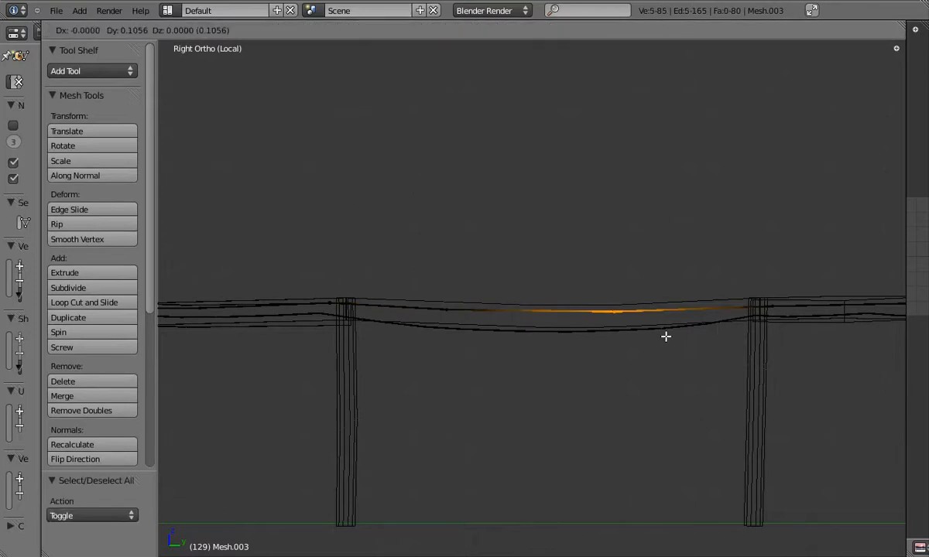
click(587, 333)
- Adjust the height of an upper rod ring farther toward the starting end along Z to fit the beam
key(Tab)
scroll(569, 325, up, 1)
shift+middle_drag(233, 317, 890, 316)
key(Tab)
click(498, 321)
key(a)
key(b)
drag(542, 288, 608, 319)
key(g)
key(z)
click(608, 319)
- Shift the upper rod's next ring toward the starting end along Z so it stays within the beam's height
shift+middle_drag(232, 310, 388, 315)
key(a)
key(b)
drag(338, 290, 410, 324)
key(g)
key(z)
click(401, 323)
key(Tab)
scroll(410, 322, down, 1)
shift+middle_drag(422, 321, 515, 315)
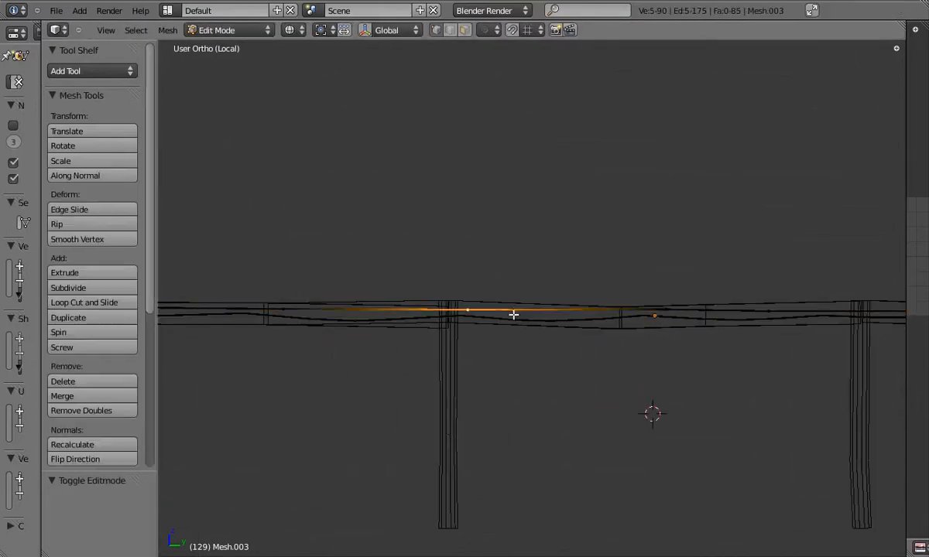
- Shift the upper rod's ring between the next two posts toward the starting end along Z to follow the beam
scroll(511, 314, up, 2)
key(Tab)
click(509, 316)
scroll(513, 315, down, 2)
shift+middle_drag(274, 310, 549, 301)
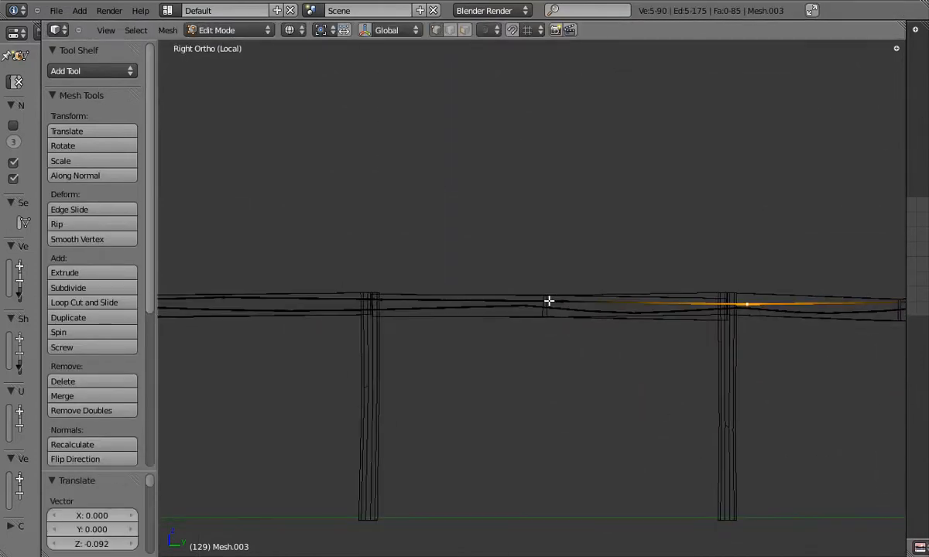
scroll(486, 307, up, 2)
key(a)
key(b)
drag(581, 293, 624, 312)
key(g)
key(z)
- Raise the upper rod's ring near the following post about 0.037 along Z
key(a)
key(b)
drag(321, 285, 353, 304)
key(g)
key(z)
click(350, 301)
- Shift the upper rod's rings before the first post, at the beam's starting end, along Z
shift+middle_drag(180, 302, 427, 312)
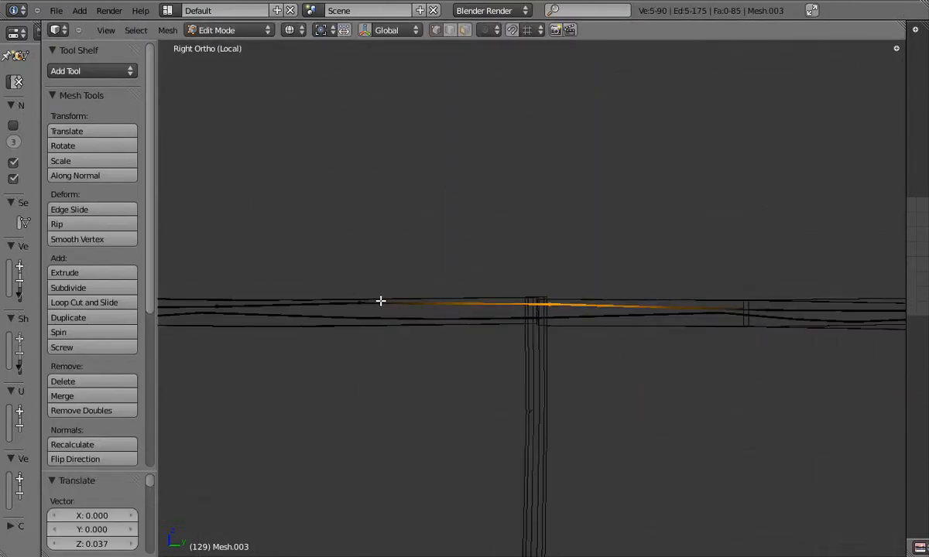
click(520, 311)
shift+middle_drag(316, 318, 568, 317)
shift+middle_drag(178, 321, 464, 305)
key(a)
key(b)
drag(210, 274, 405, 308)
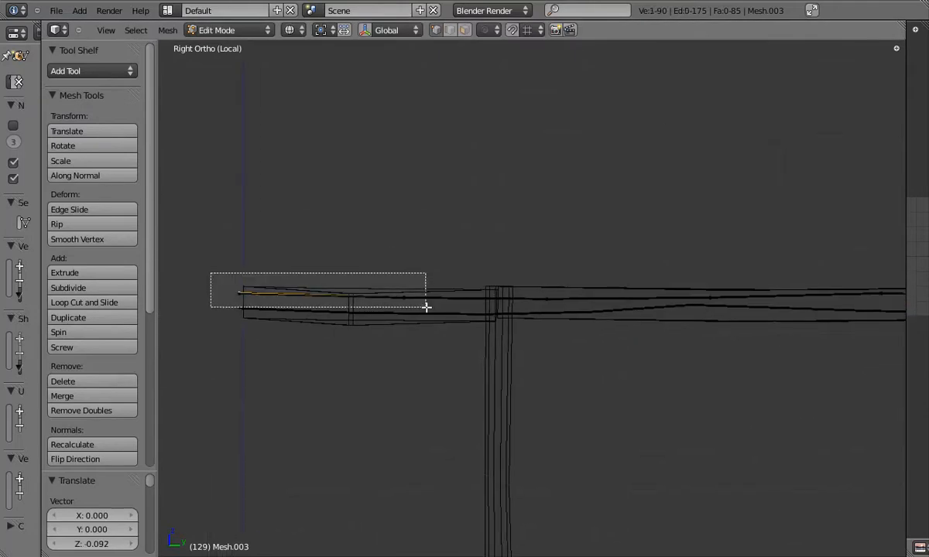
key(g)
key(z)
- Reselect the lower rod in side view and shift a section of its rings along Z in wireframe
key(Tab)
scroll(534, 303, down, 4)
key(a)
middle_drag(538, 301, 570, 297)
key(KP_5)
right_click(570, 299)
key(KP_3)
key(KP_5)
key(Tab)
key(z)
key(b)
drag(506, 292, 668, 315)
key(g)
key(z)
click(648, 316)
- Shift the whole lower rod along Z relative to the beam
key(a)
key(a)
key(g)
key(z)
click(596, 316)
- Select the upper rod and lower its entire mesh about 0.12 along Z
key(Tab)
right_click(490, 292)
key(Tab)
key(a)
key(g)
key(z)
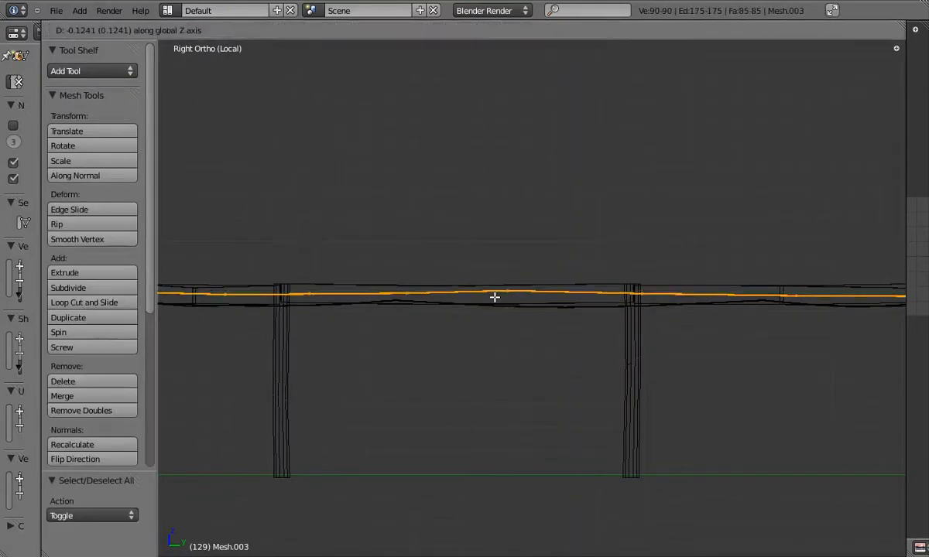
key(Tab)
- Examine how both rods run along the beam and posts in shaded perspective view
shift+middle_drag(654, 300, 577, 304)
click(335, 307)
key(Tab)
key(a)
key(z)
scroll(495, 313, up, 3)
middle_drag(507, 314, 670, 328)
mouse_move(670, 328)
shift+middle_down()
mouse_move(476, 282)
mouse_move(585, 335)
shift+middle_up()
key(KP_5)
scroll(556, 321, down, 5)
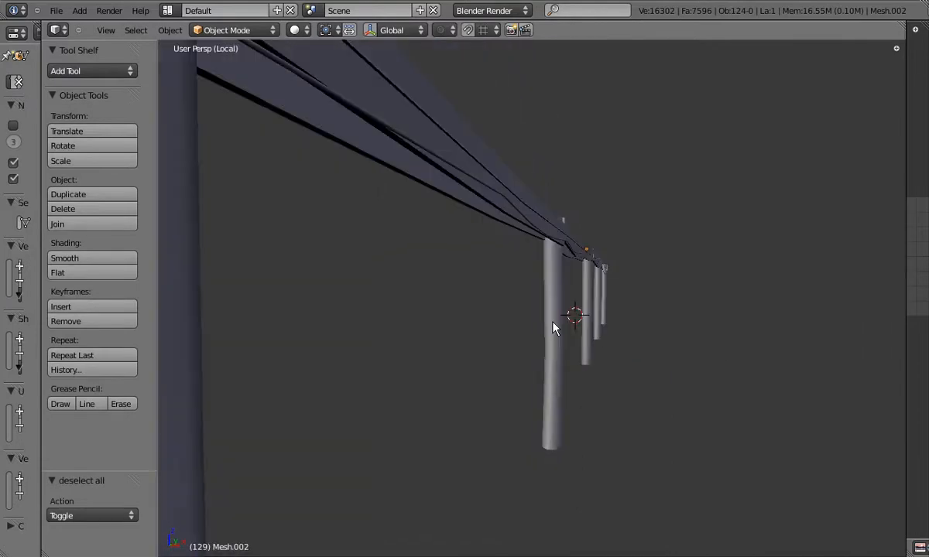
- Examine the lower rod's course along the beam from above and from the side, picking out a section between two posts
key(Tab)
key(KP_7)
middle_drag(498, 297, 422, 340)
scroll(474, 372, up, 3)
key(a)
key(b)
drag(495, 228, 564, 312)
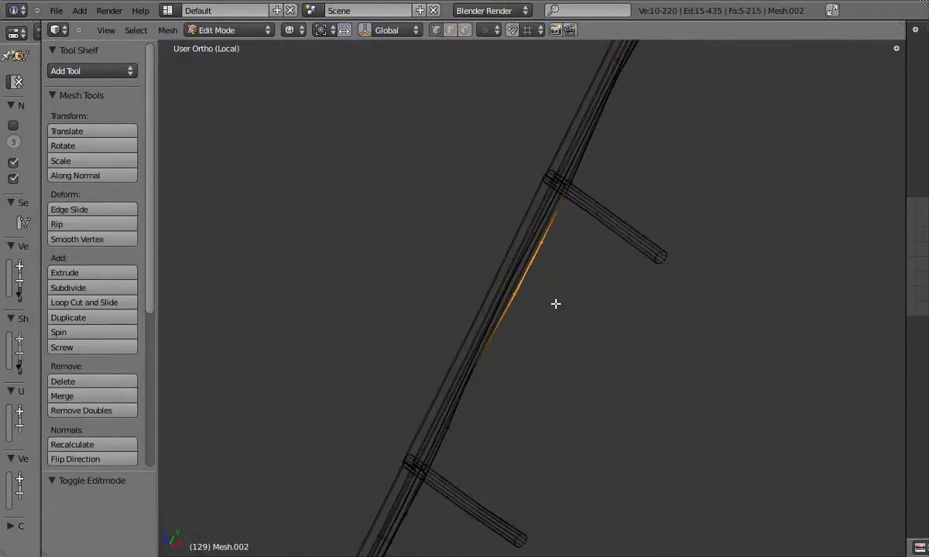
key(KP_7)
scroll(585, 286, up, 2)
key(Tab)
key(KP_3)
key(z)
mouse_move(728, 340)
middle_down()
mouse_move(623, 360)
mouse_move(583, 334)
mouse_move(593, 334)
mouse_move(377, 288)
mouse_move(435, 303)
mouse_move(479, 297)
mouse_move(443, 288)
mouse_move(450, 319)
mouse_move(456, 280)
mouse_move(416, 226)
mouse_move(435, 257)
mouse_move(444, 244)
mouse_move(435, 248)
mouse_move(493, 276)
mouse_move(548, 324)
mouse_move(508, 332)
mouse_move(406, 315)
mouse_move(425, 269)
mouse_move(473, 272)
mouse_move(434, 271)
mouse_move(482, 314)
mouse_move(522, 327)
mouse_move(516, 316)
middle_up()
key(KP_5)
- Leave the isolated view and delete the old lower rod object from the building
key(KP_Divide)
key(a)
key(z)
key(KP_5)
key(Tab)
key(Tab)
key(a)
right_click(418, 217)
middle_drag(418, 217, 330, 260)
key(x)
click(420, 233)
- Duplicate the upper rod and move the copy down along Z as a new lower rod
right_click(418, 232)
key(shift+d)
key(z)
click(418, 241)
- Select the beam-and-post frame together with the rods and isolate them in side view
key(Tab)
key(z)
key(KP_3)
key(KP_5)
key(Tab)
shift+right_click(330, 260)
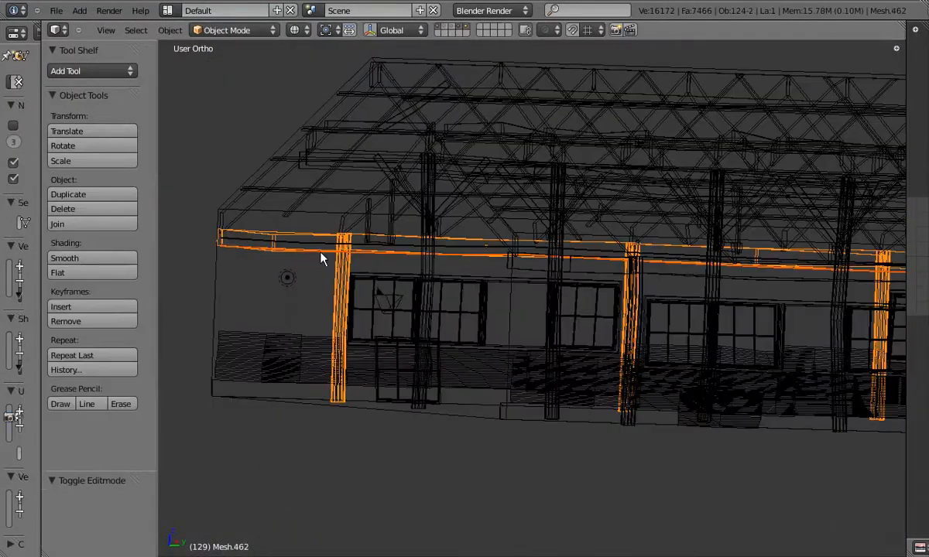
key(KP_3)
key(KP_Divide)
- Delete all vertices of the duplicated lower rod except the ring at the beam's starting end
scroll(356, 269, up, 1)
right_click(397, 291)
key(Tab)
scroll(403, 287, up, 2)
shift+middle_drag(407, 285, 306, 254)
drag(241, 242, 828, 338)
key(x)
click(797, 339)
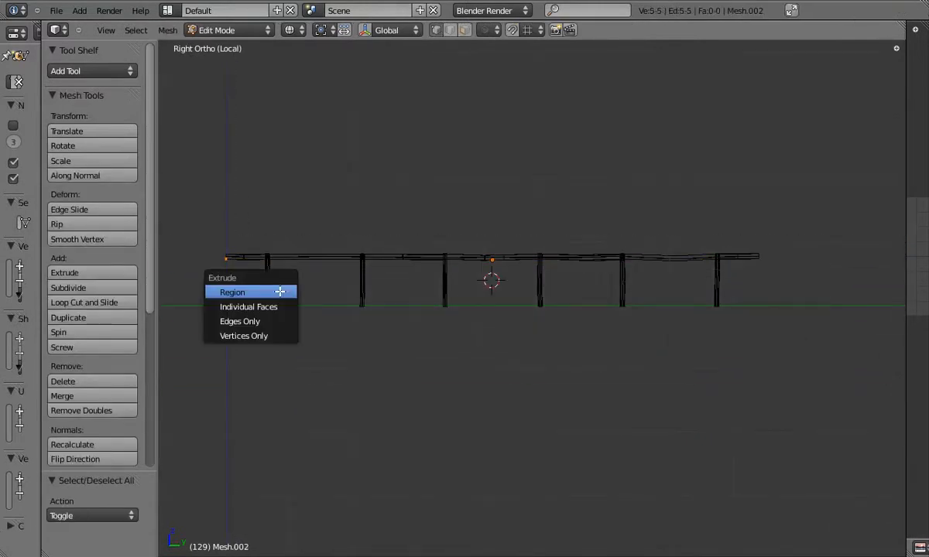
- Extrude the remaining end ring as a region along the beam's full length and divide the new rod with knife cuts
click(280, 291)
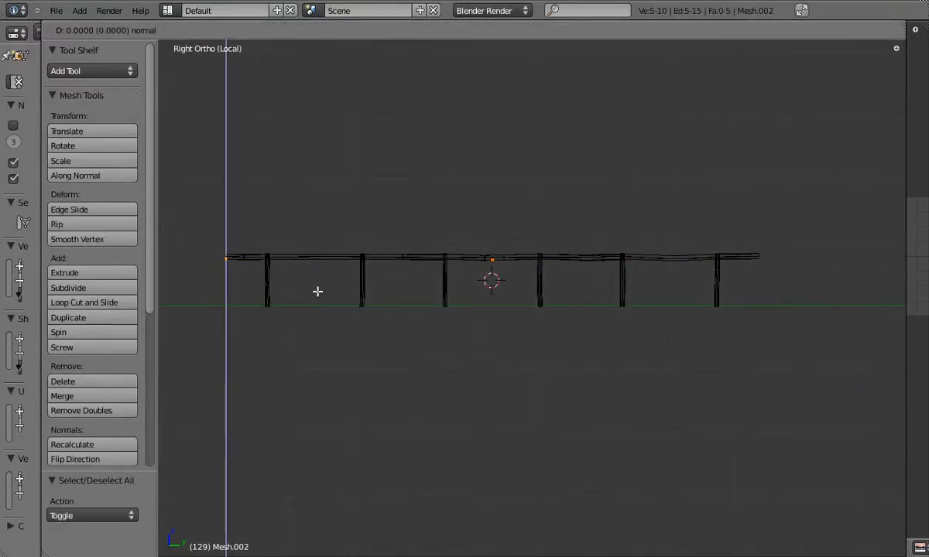
click(813, 310)
key(a)
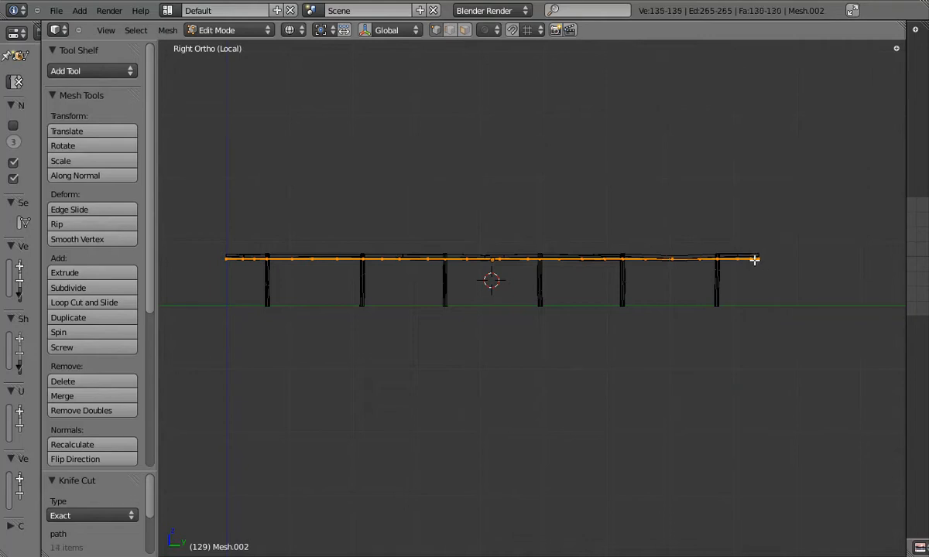
- Lower the two lower-rod rings beyond the last post about 0.13 along Z and shift them -0.51 along Y
scroll(755, 260, up, 8)
key(a)
drag(717, 270, 713, 273)
key(g)
key(z)
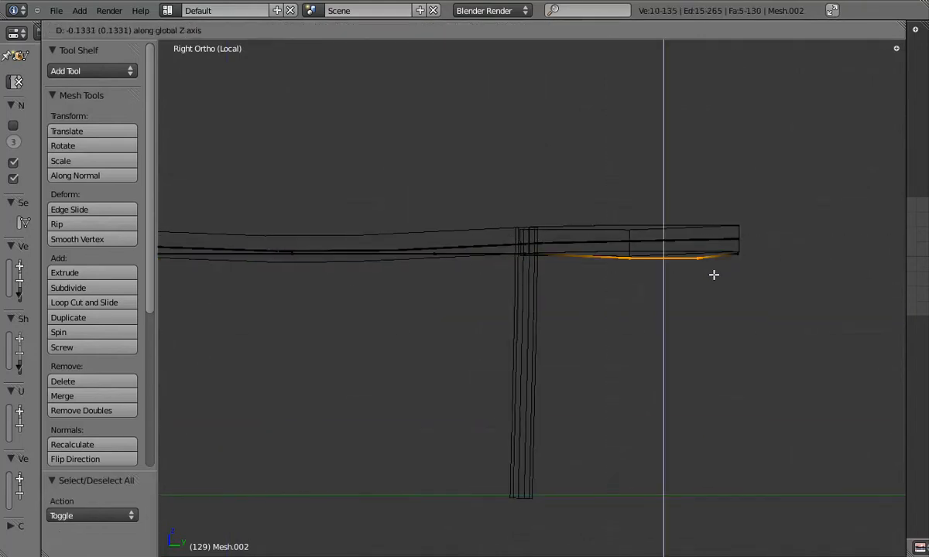
click(714, 273)
shift+middle_drag(477, 287, 589, 283)
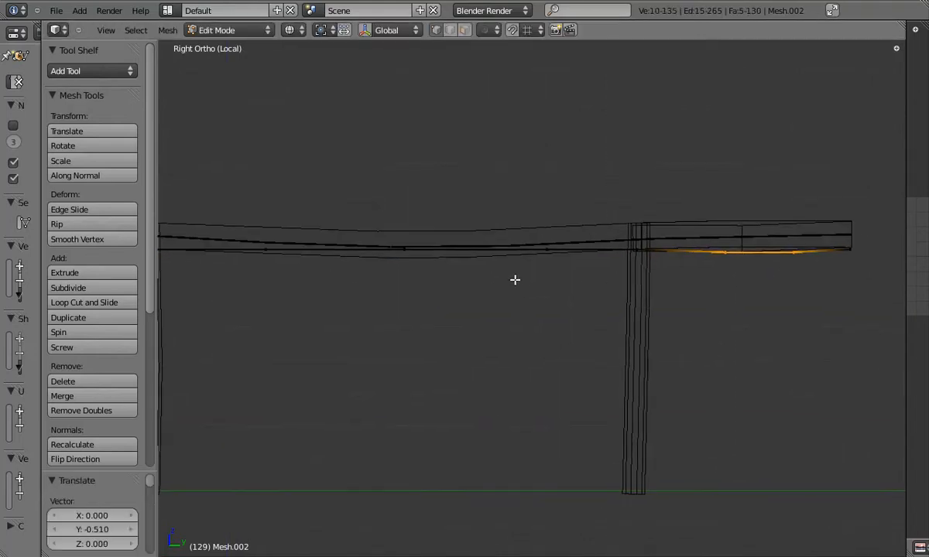
- Lower the three lower-rod rings between the last two posts about 0.16 along Z
drag(562, 275, 590, 280)
shift+middle_drag(596, 281, 730, 286)
key(b)
drag(340, 226, 465, 280)
key(g)
key(z)
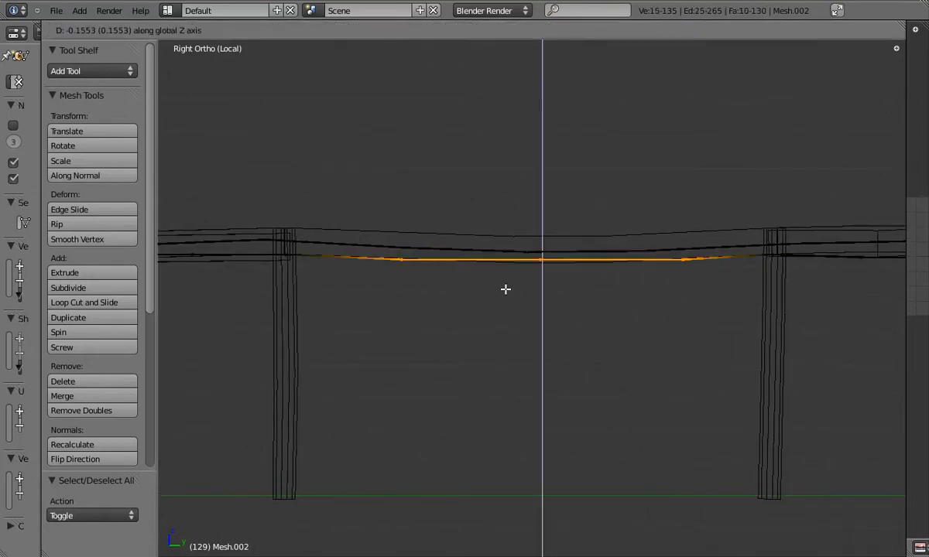
click(506, 291)
- Lower only the middle ring between the last two posts a further 0.2 or so along Z to deepen the sag
key(a)
key(b)
drag(514, 237, 587, 284)
key(g)
key(z)
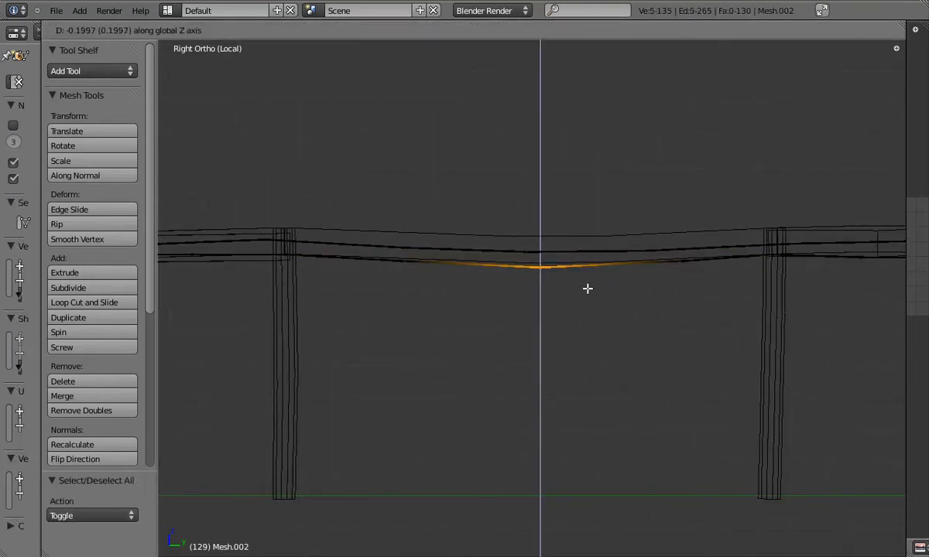
- Adjust the height of the lower-rod ring just before the last post along Z
drag(684, 236, 635, 271)
key(g)
key(z)
click(632, 265)
- Lower the lower-rod rings between the third-last and second-last posts so that span sags below the beam
shift+middle_drag(433, 261, 821, 266)
key(a)
key(b)
drag(520, 286, 435, 253)
key(g)
key(b)
- Check the lower rod's sag in shaded view and cut two extra rings into the span before the second-last post
key(Tab)
key(z)
key(a)
middle_drag(498, 274, 438, 271)
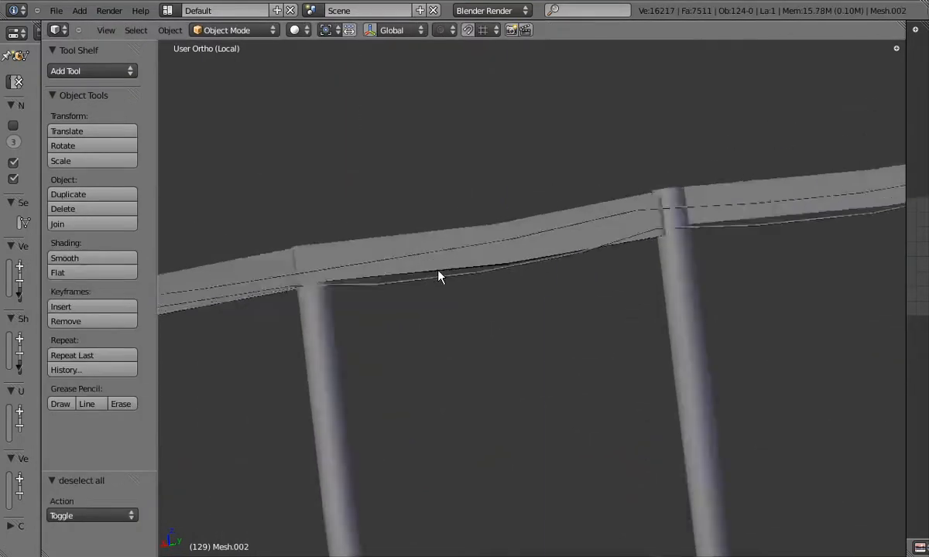
key(Tab)
key(z)
key(KP_3)
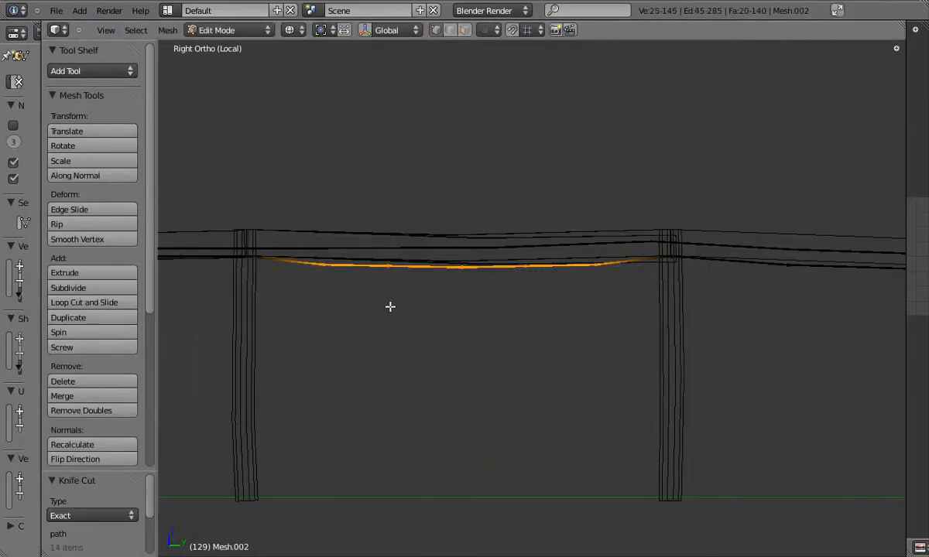
- Lower the lower-rod rings across the middle span, around the 3D cursor, along Z so it sags below the beam
key(Escape)
key(Tab)
scroll(542, 259, down, 2)
shift+middle_drag(389, 275, 682, 266)
key(Tab)
key(b)
drag(348, 239, 610, 278)
key(g)
key(z)
click(611, 285)
- Lower only the middle ring of that middle span about 0.1 further along Z to deepen its sag
key(a)
key(b)
drag(422, 247, 506, 277)
key(g)
key(z)
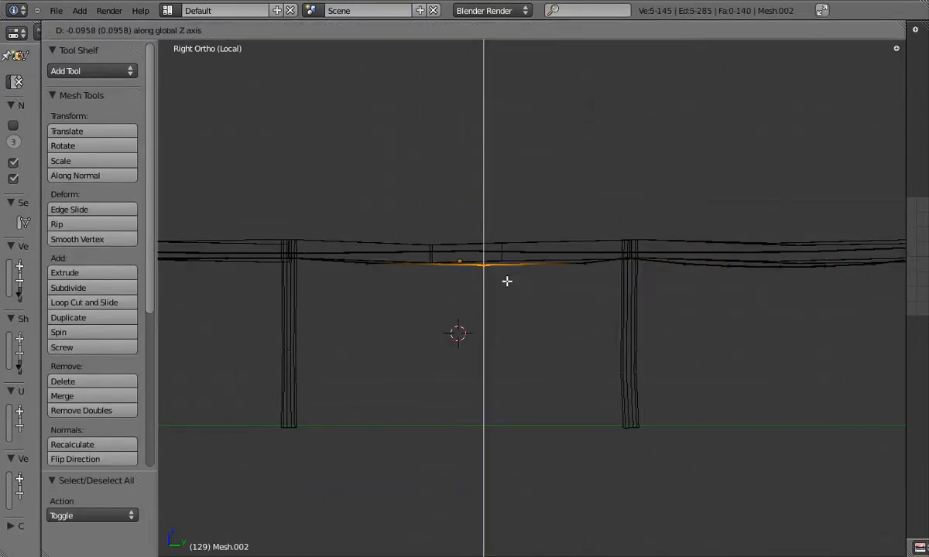
click(506, 282)
- Lower the lower-rod rings between the posts of the next span toward the front end along Z
shift+middle_drag(433, 271, 672, 284)
key(a)
key(b)
drag(282, 250, 371, 280)
shift+middle_drag(612, 283, 762, 281)
key(a)
key(b)
drag(309, 252, 520, 290)
key(g)
key(z)
click(520, 295)
- Lower just the central ring of the front-side span further along Z for a rounder sag
key(a)
key(b)
drag(389, 255, 444, 292)
key(g)
key(z)
click(448, 295)
- Examine the lower rod's sag against the beam and posts in shaded view, from the front end and below
key(z)
key(Tab)
scroll(458, 314, up, 4)
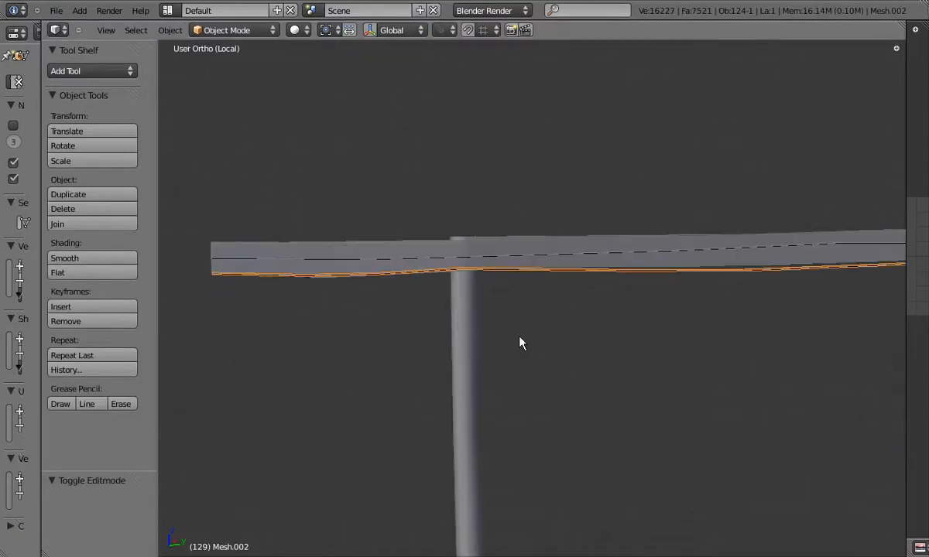
middle_drag(458, 313, 454, 260)
key(Tab)
key(Tab)
scroll(449, 298, down, 2)
mouse_move(450, 298)
middle_down()
mouse_move(592, 271)
mouse_move(552, 266)
mouse_move(444, 333)
middle_up()
key(KP_5)
key(KP_3)
key(z)
scroll(465, 282, down, 5)
- Recalculate the lower rod's normals and apply smooth shading to the rods under the beam
key(Tab)
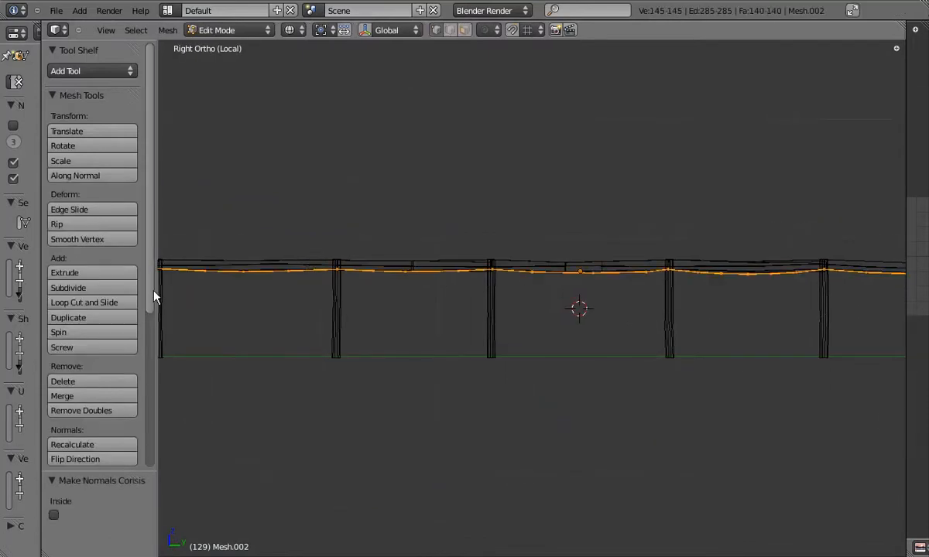
scroll(91, 387, down, 5)
click(91, 410)
key(a)
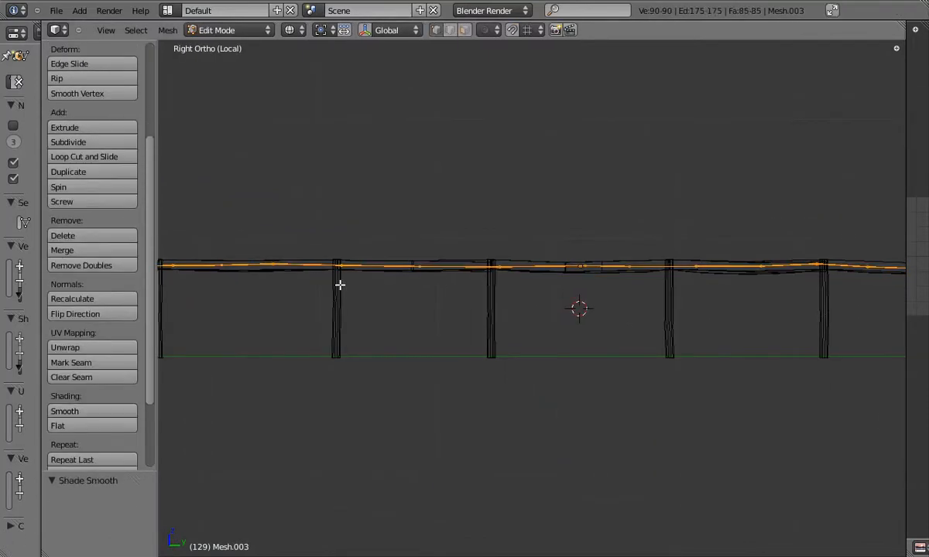
key(Tab)
drag(157, 275, 7, 280)
- Inspect both rods in shaded view from below, checking how they run along the beam and past the posts
key(z)
scroll(545, 294, up, 6)
middle_drag(554, 294, 347, 275)
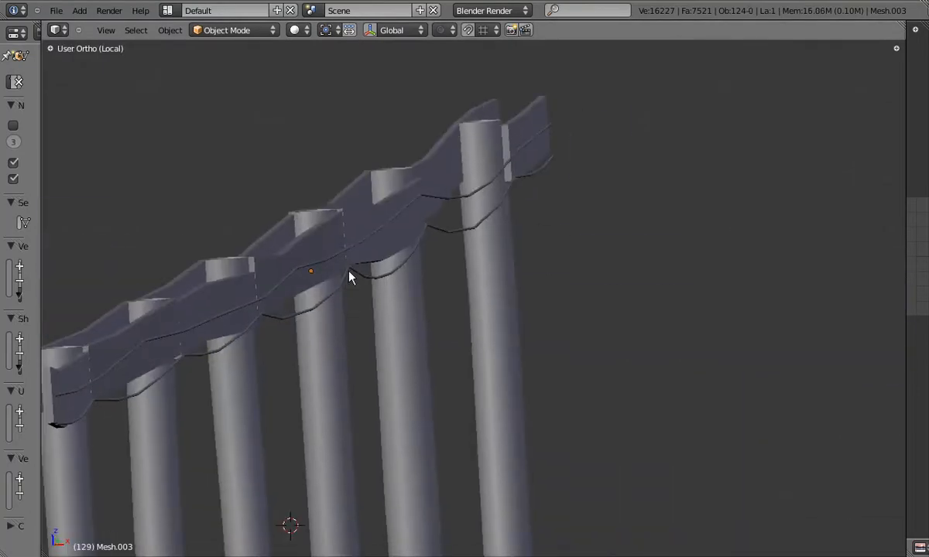
scroll(347, 276, up, 5)
key(Tab)
key(Tab)
right_click(352, 265)
key(Tab)
key(b)
drag(284, 290, 398, 328)
key(Tab)
middle_drag(374, 294, 349, 271)
key(Tab)
key(b)
drag(362, 234, 387, 270)
middle_drag(387, 269, 503, 194)
- Leave the isolated view and select both rods within the whole building in wireframe
key(Tab)
key(KP_Divide)
scroll(516, 348, up, 3)
scroll(584, 308, up, 3)
key(z)
right_click(508, 170)
shift+right_click(508, 160)
key(KP_7)
key(KP_5)
scroll(508, 159, down, 8)
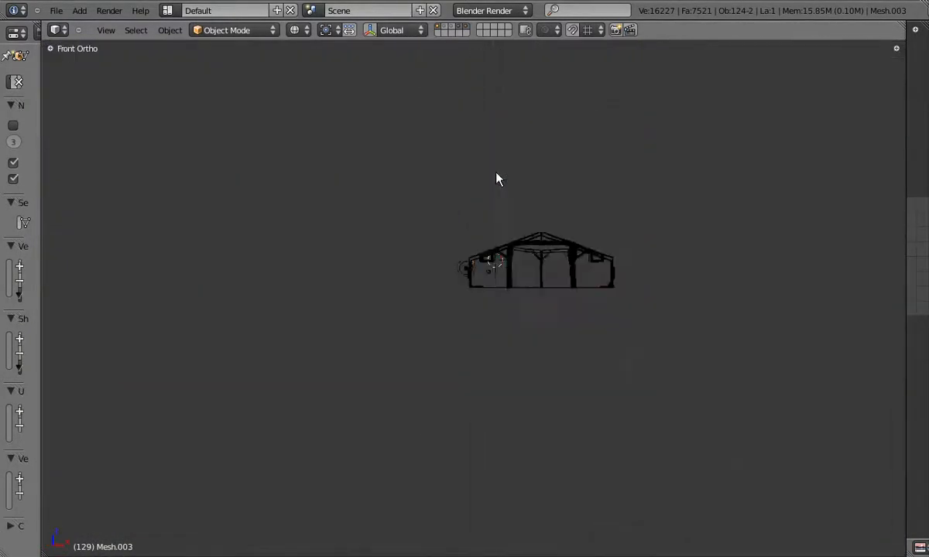
- Join the two rods into one mesh and duplicate them about 36.6 along X toward the opposite wall
key(KP_3)
scroll(499, 232, up, 9)
key(KP_7)
scroll(511, 267, down, 5)
key(Tab)
shift+middle_drag(544, 243, 373, 299)
key(shift+d)
middle_drag(472, 203, 563, 208)
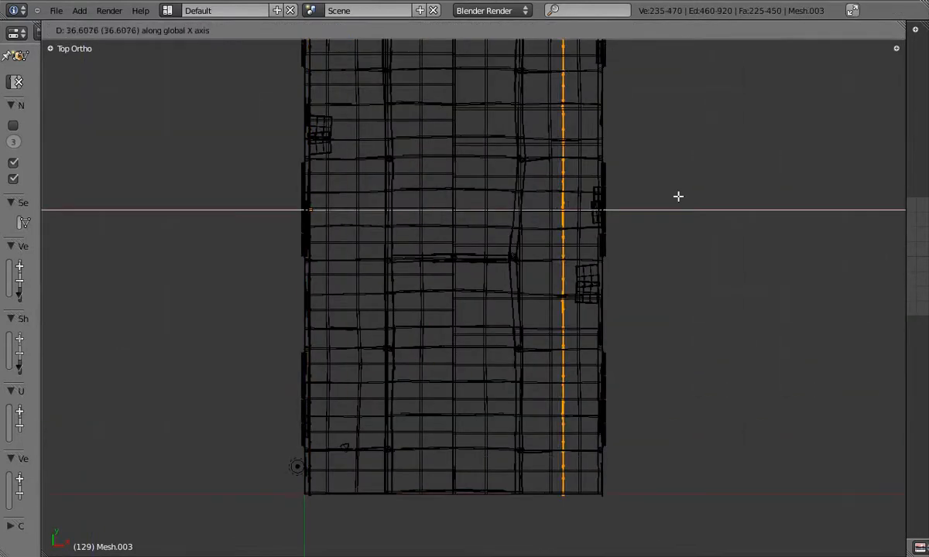
- Move the duplicated rods against the inner side of the opposite wall beam and check their fit in shaded view
key(KP_1)
scroll(522, 277, up, 5)
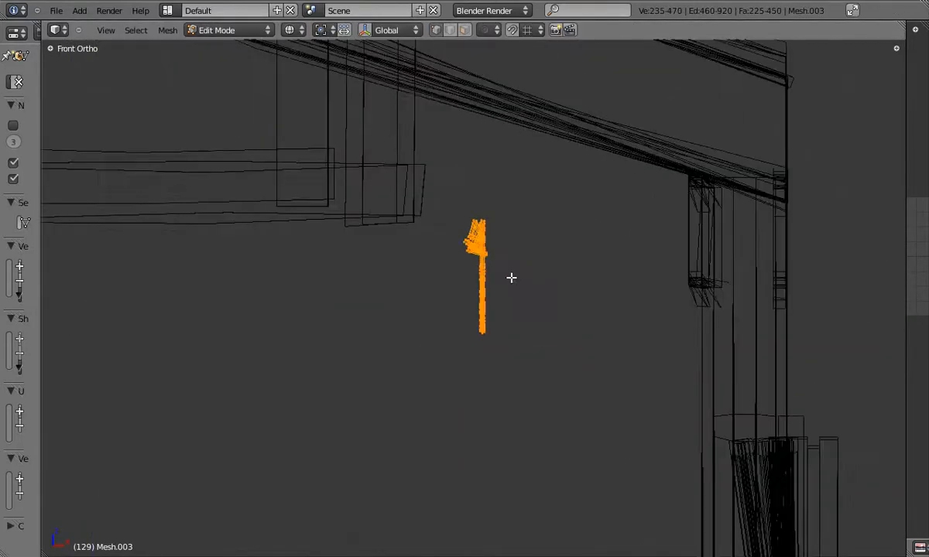
scroll(706, 263, up, 6)
key(g)
click(683, 244)
key(z)
scroll(680, 250, down, 5)
key(KP_5)
mouse_move(680, 251)
middle_down()
mouse_move(575, 275)
mouse_move(474, 332)
mouse_move(569, 318)
middle_up()
- Delete the upper rod of the copied pair, put a raised duplicate of the lower rod in its place, and isolate the mesh
key(Tab)
key(Tab)
key(l)
key(x)
click(512, 282)
key(l)
key(KP_3)
key(z)
key(KP_Divide)
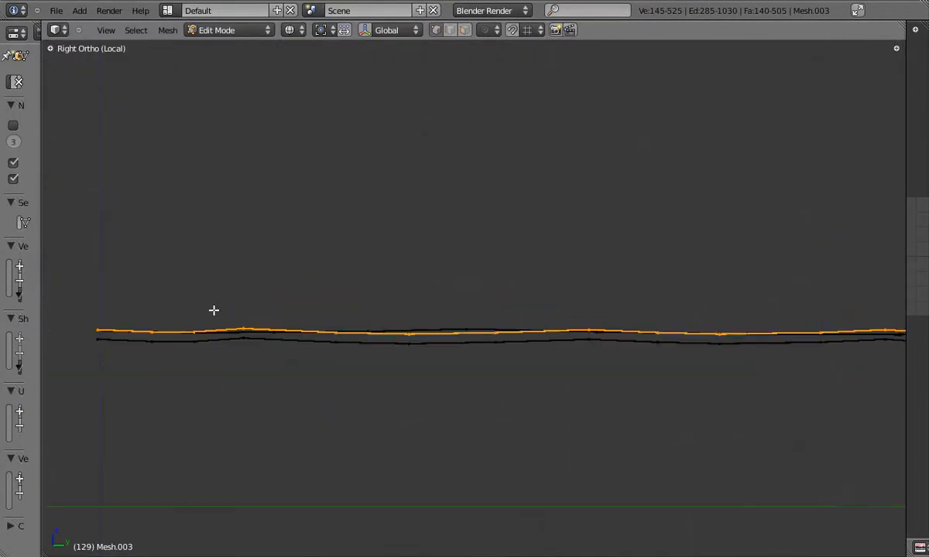
- Separate the raised rod duplicate into its own object and open its mesh for editing in side view
right_click(272, 335)
middle_drag(224, 329, 332, 315)
key(Tab)
key(KP_3)
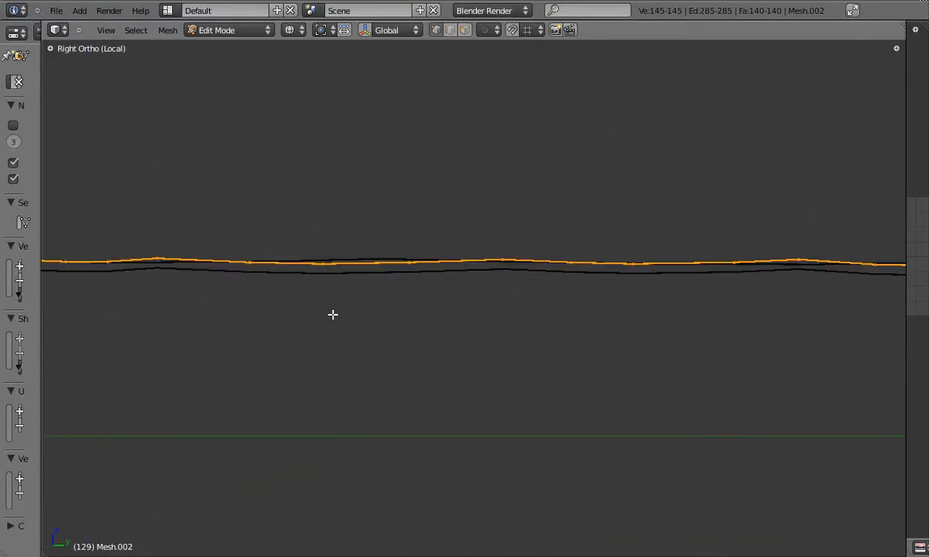
- Raise the separated rod's rings slightly in the first spans so its sag differs from the rod below
key(KP_3)
scroll(332, 315, down, 1)
key(a)
key(b)
drag(146, 263, 210, 294)
drag(313, 263, 503, 306)
shift+middle_drag(544, 309, 401, 323)
key(a)
key(b)
drag(428, 273, 600, 321)
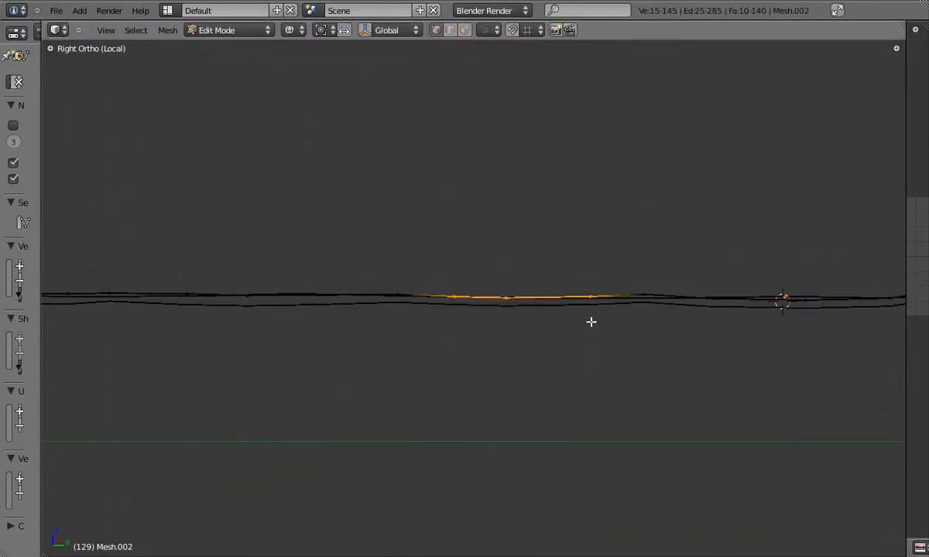
- Raise the separated rod's rings slightly in the middle spans around the 3D cursor, making their sags shallower
shift+middle_drag(418, 312, 314, 314)
key(a)
key(b)
drag(463, 271, 767, 342)
key(b)
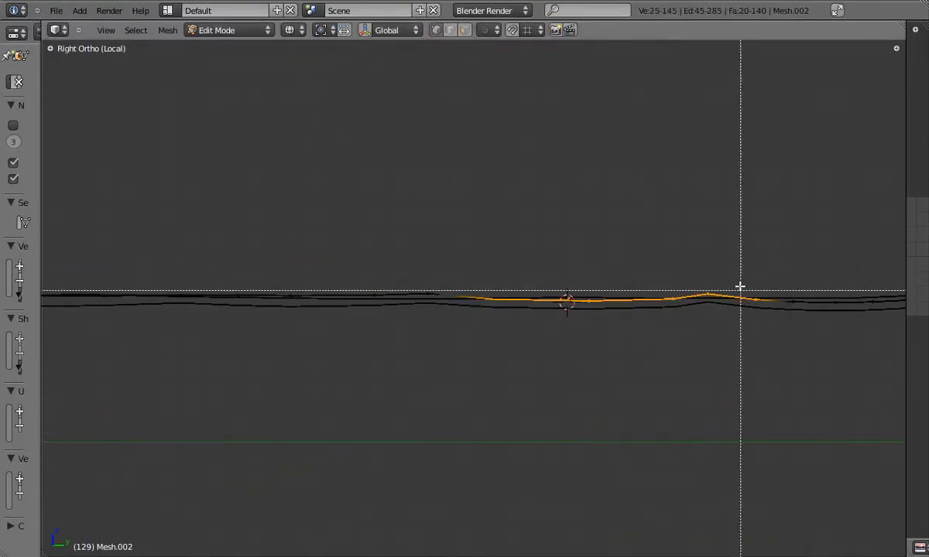
shift+middle_drag(696, 296, 390, 309)
key(a)
key(b)
drag(427, 275, 591, 323)
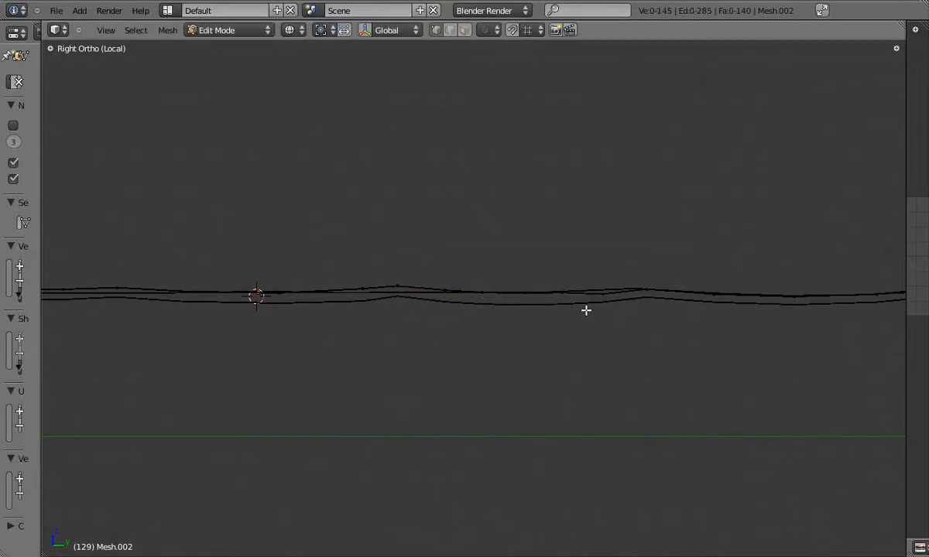
- Adjust the height of the separated rod's rings in the spans near its far end
click(655, 302)
shift+middle_drag(655, 301, 431, 289)
key(a)
key(b)
drag(458, 257, 669, 325)
key(a)
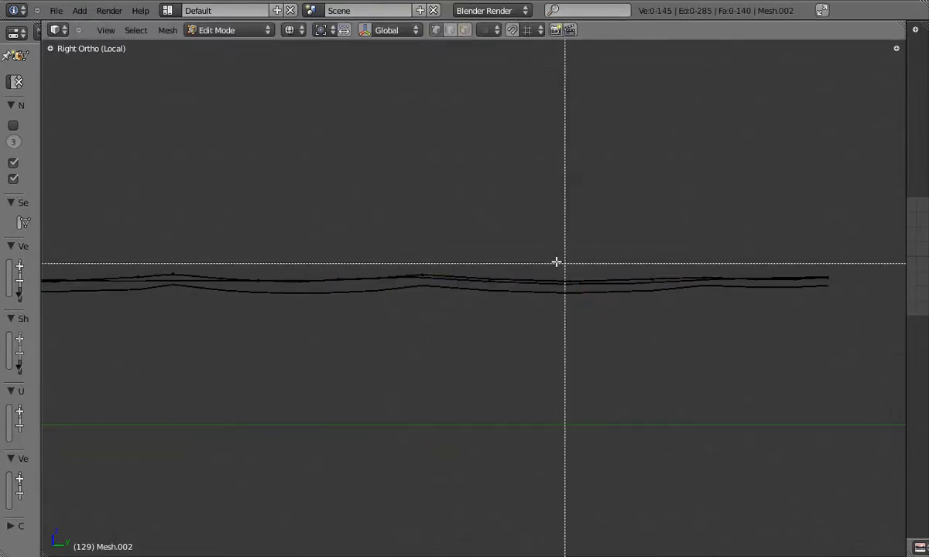
- Shift the separated rod along Y and bring back the whole building
scroll(705, 279, down, 3)
middle_drag(705, 278, 525, 324)
key(KP_3)
key(Tab)
key(g)
key(y)
click(540, 327)
key(Tab)
key(KP_Divide)
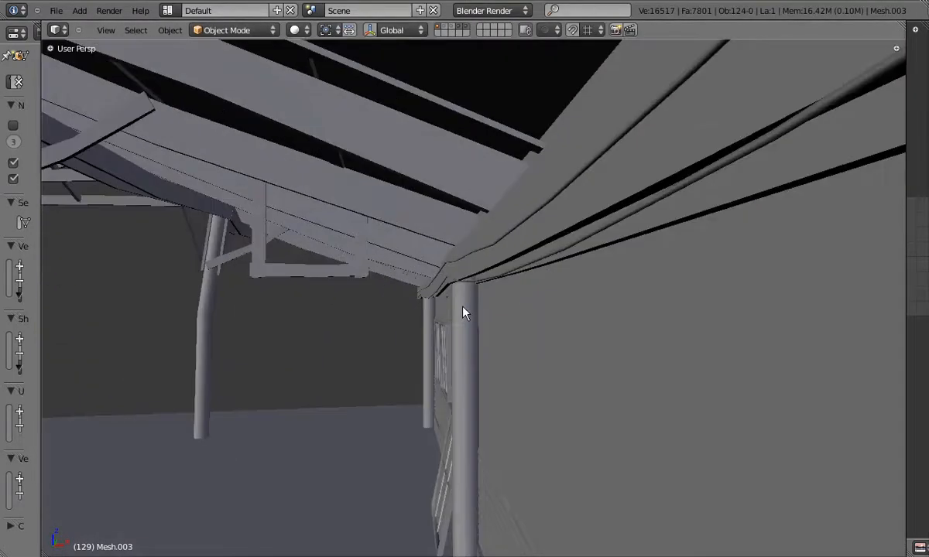
- Cut extra rings into the lower rod's span between two posts and lower them along Z for a deeper sag
middle_drag(465, 311, 397, 271)
key(Tab)
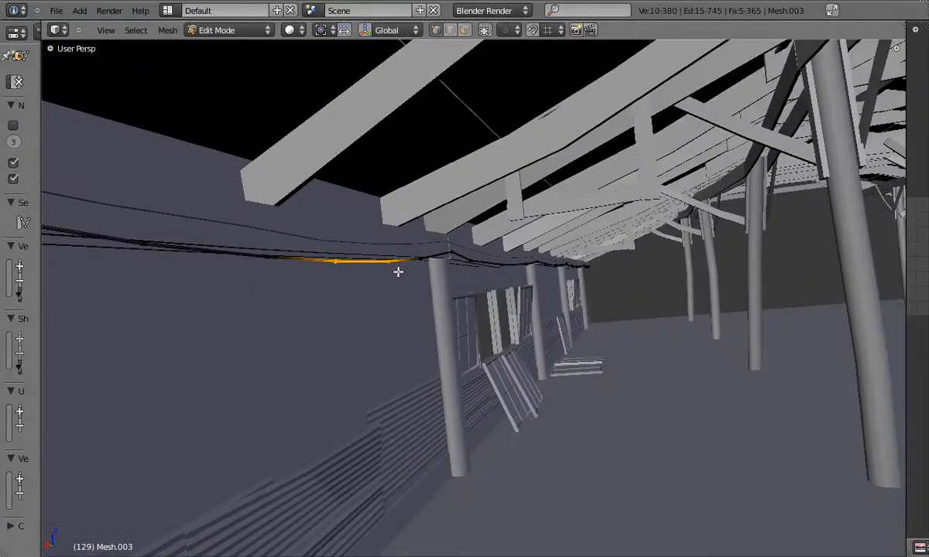
middle_drag(305, 289, 543, 263)
alt+right_click(544, 260)
key(g)
key(z)
click(565, 274)
key(a)
key(a)
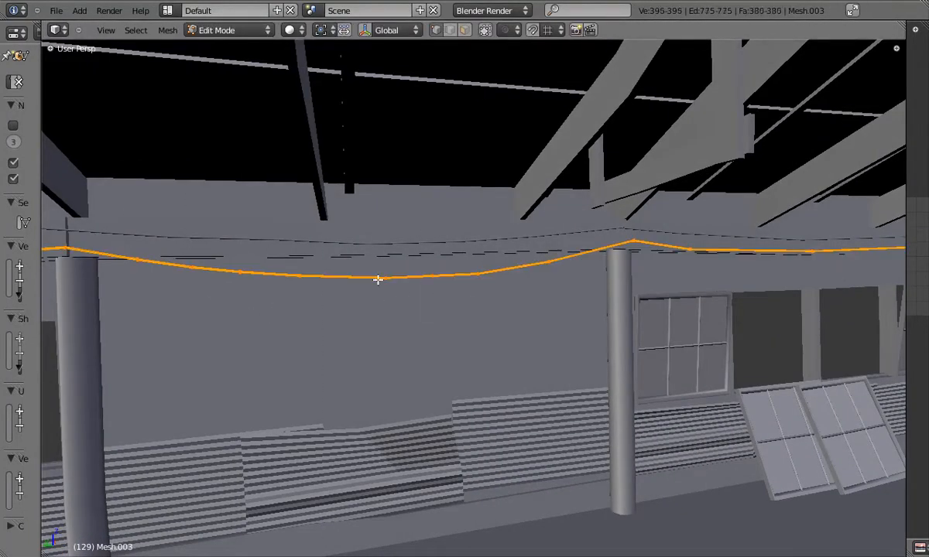
click(520, 295)
- Inspect the rods along the opposite wall from inside the building, above the windows and between the posts
key(Tab)
middle_drag(524, 296, 445, 255)
key(Tab)
right_click(450, 242)
key(Tab)
middle_drag(470, 332, 346, 261)
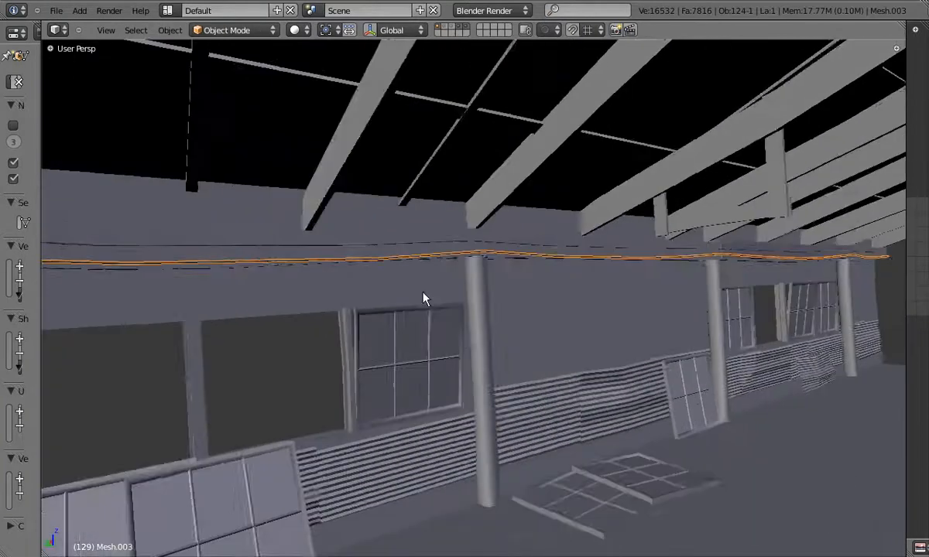
middle_drag(425, 297, 684, 278)
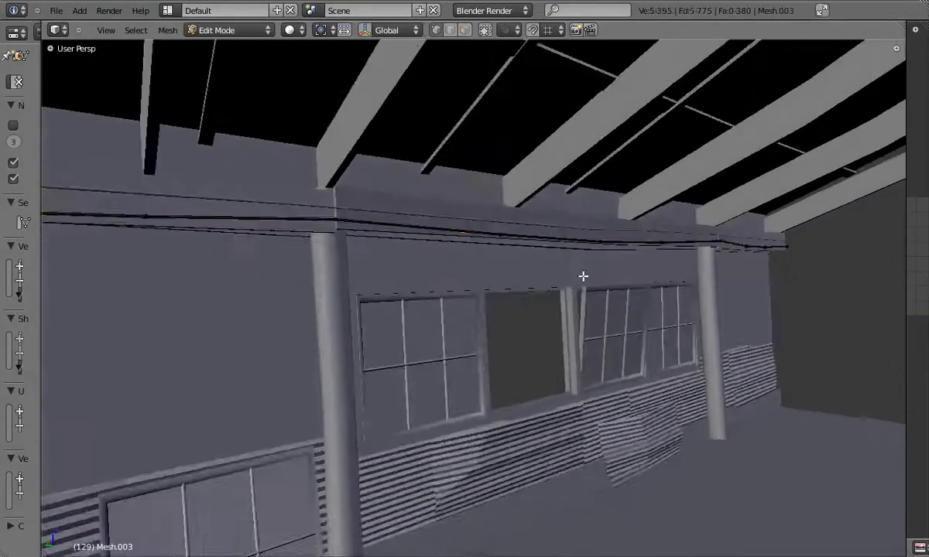
- Lower the rings of the lower rod's end span along Z and cut extra rings for a deep, smooth sag
key(b)
drag(445, 216, 676, 281)
middle_drag(676, 281, 670, 253)
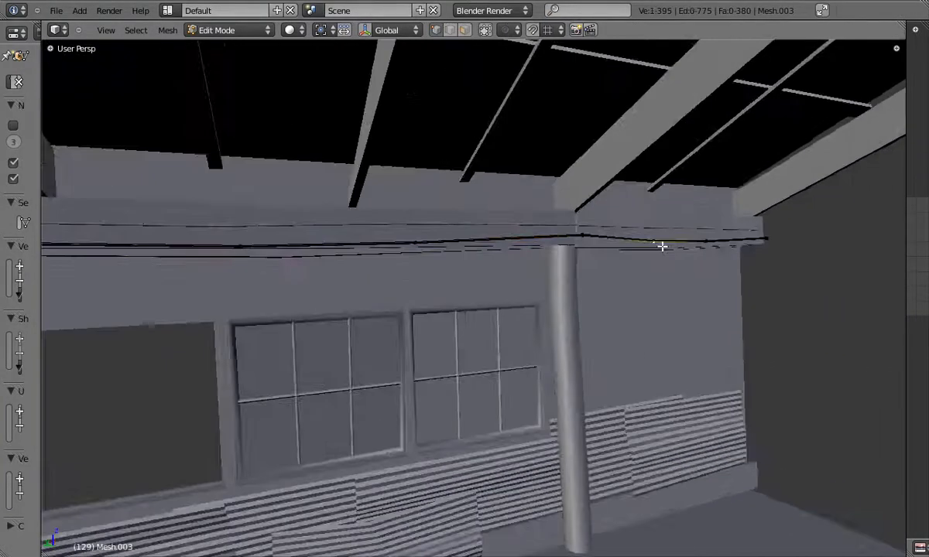
key(g)
key(z)
click(680, 294)
scroll(674, 301, up, 3)
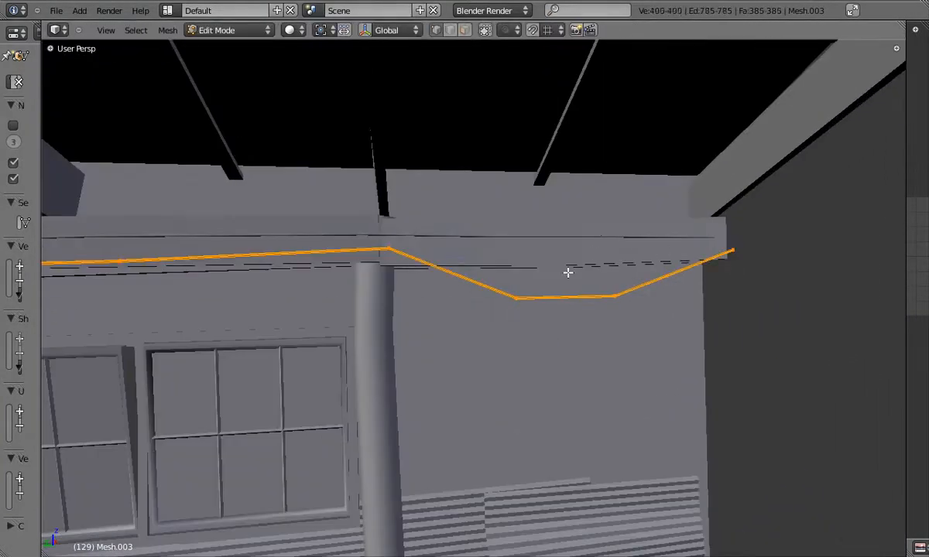
click(704, 300)
middle_drag(704, 300, 545, 303)
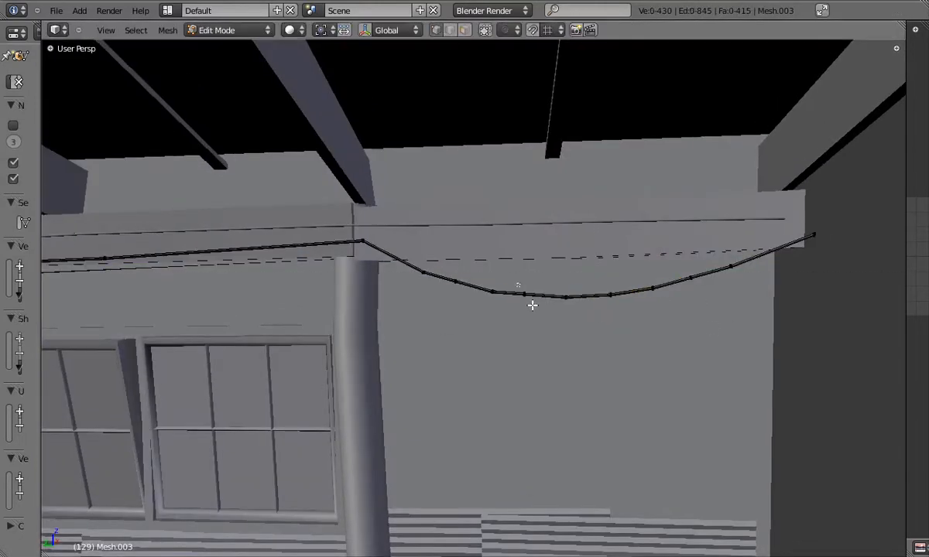
- Cut extra rings into the lower rod's span above the windows, between the two posts
key(Tab)
middle_drag(704, 298, 637, 225)
key(Tab)
scroll(619, 206, up, 3)
middle_drag(601, 187, 562, 278)
key(a)
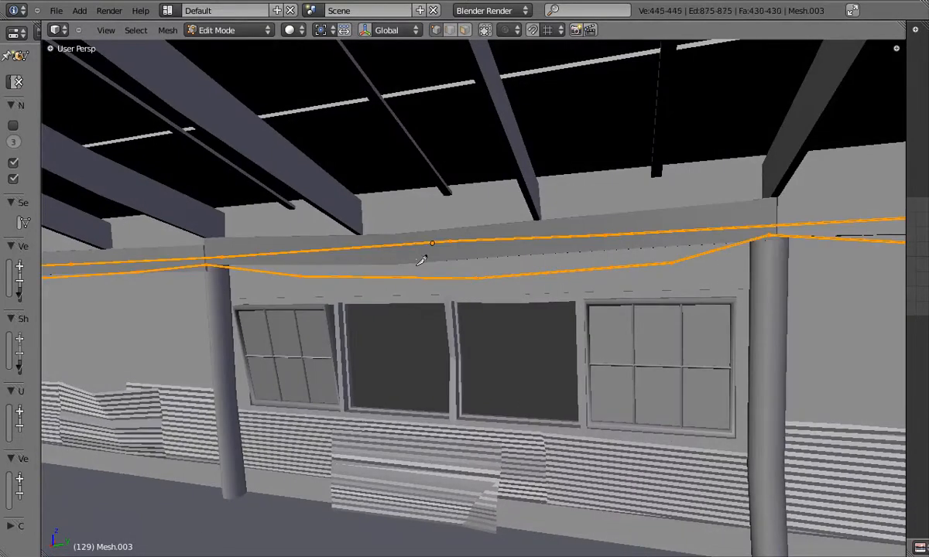
drag(268, 256, 258, 287)
key(a)
middle_drag(258, 287, 274, 283)
- Lower individual rings of the rod's span above the windows to round out its sag
key(b)
drag(253, 261, 277, 290)
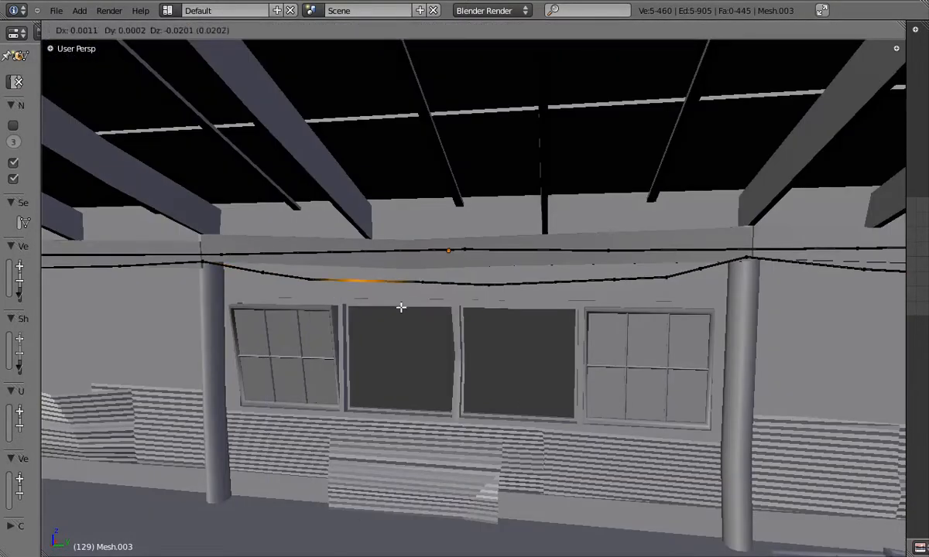
key(g)
key(a)
key(b)
drag(600, 270, 628, 291)
key(g)
key(b)
- Adjust a ring in the lower rod's neighbouring span and finish editing the rods' mesh
key(Tab)
mouse_move(691, 267)
middle_down()
mouse_move(542, 311)
mouse_move(620, 302)
middle_up()
key(Tab)
scroll(620, 302, up, 3)
key(b)
drag(565, 245, 616, 287)
key(Tab)
scroll(601, 313, down, 3)
mouse_move(601, 313)
middle_down()
mouse_move(388, 322)
mouse_move(507, 358)
mouse_move(535, 305)
mouse_move(474, 306)
mouse_move(563, 315)
middle_up()
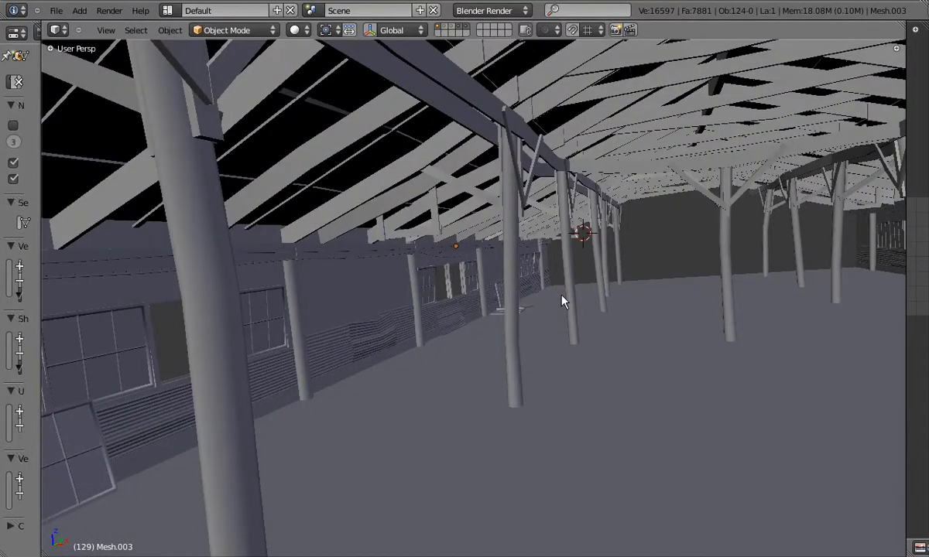
- Isolate the rods and the adjacent row of braced posts in local view, and open the rods' mesh for editing in front orthographic view
key(z)
right_click(380, 265)
key(z)
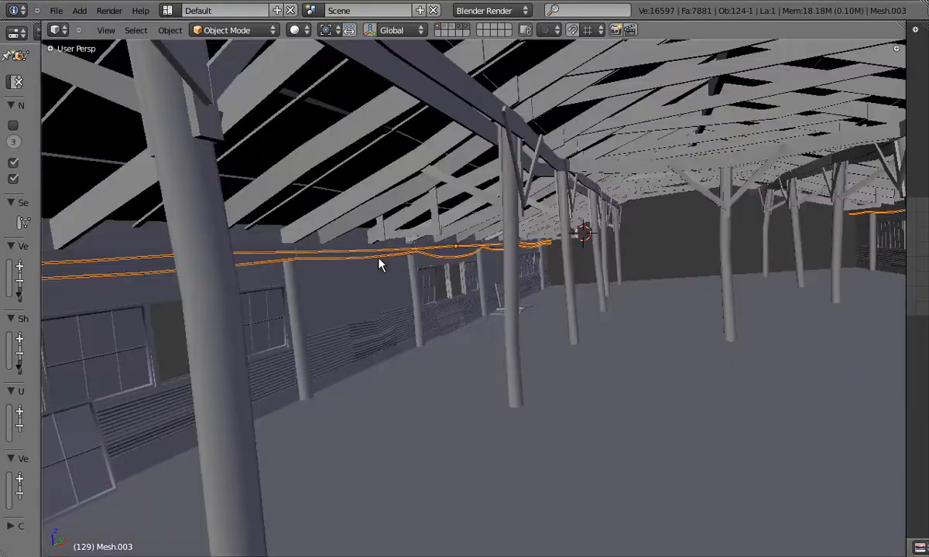
shift+right_click(526, 131)
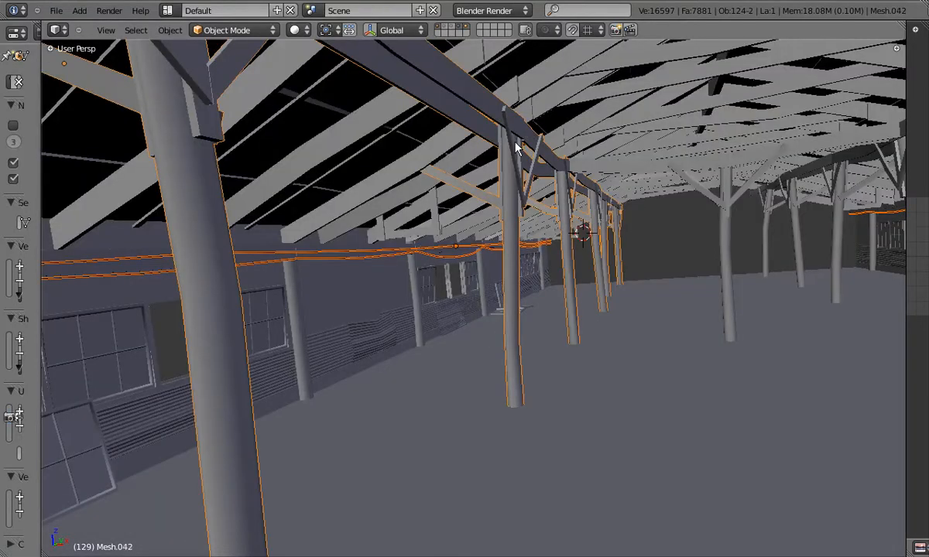
key(KP_Divide)
key(KP_1)
key(KP_5)
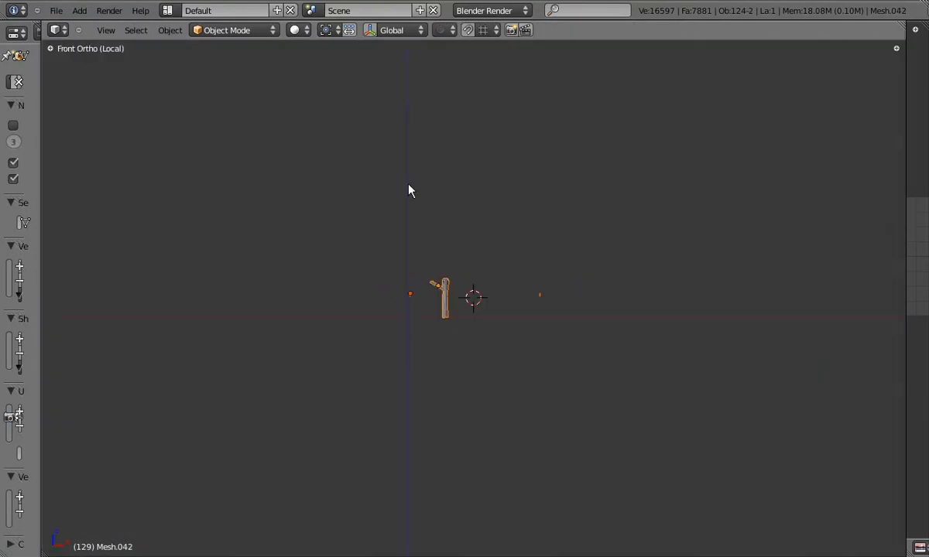
scroll(473, 252, up, 8)
key(Tab)
key(Tab)
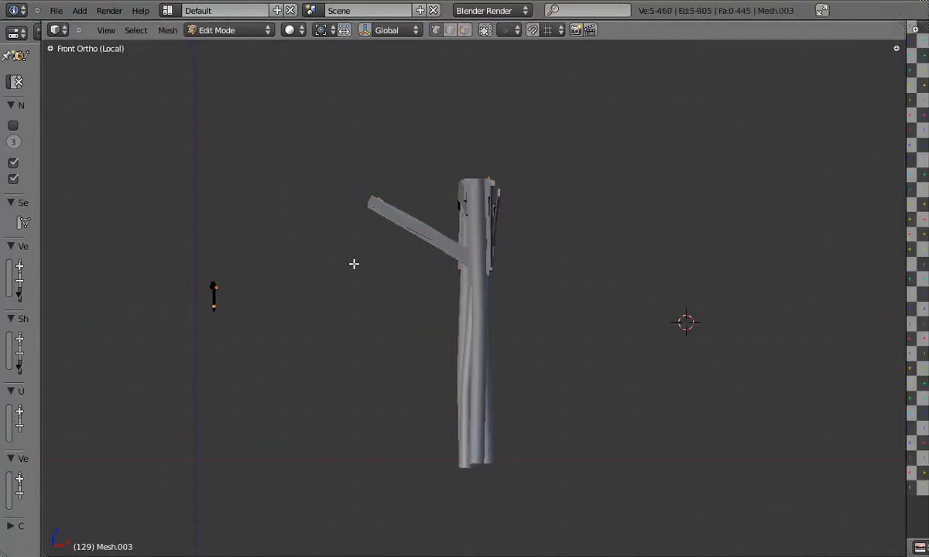
- Unlink the checker image in the image editor with all rod geometry selected, and collapse that editor again
drag(905, 473, 790, 495)
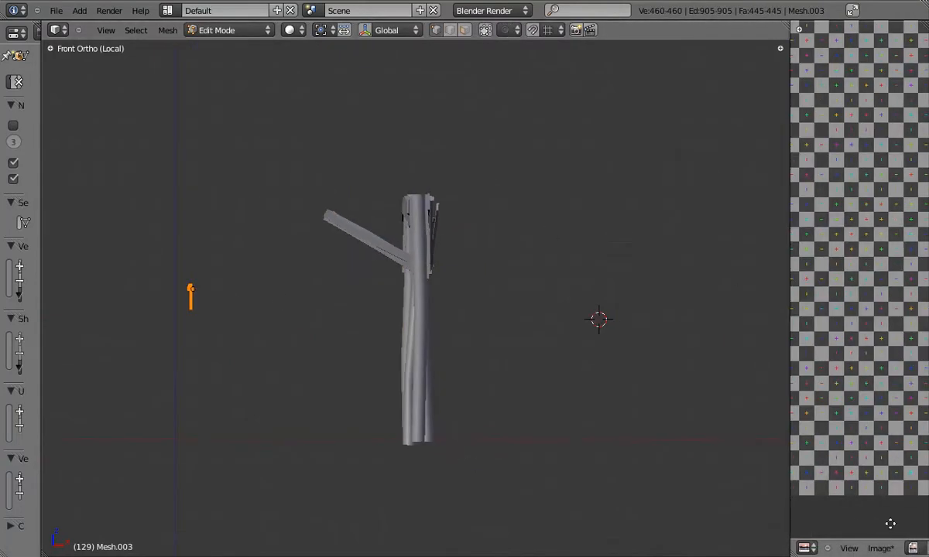
click(843, 547)
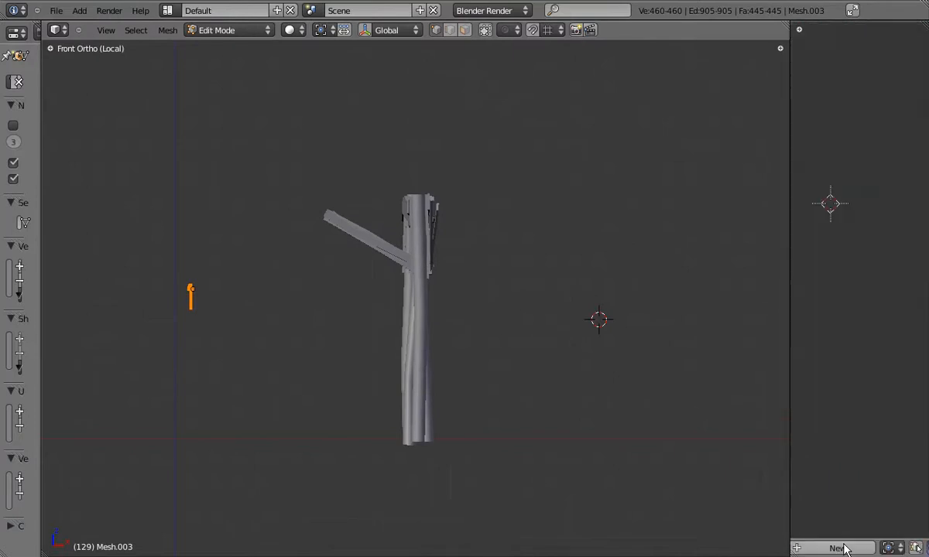
drag(788, 477, 906, 480)
- Duplicate the upper rod's end ring and place the copy beside the beam at the top of the interior posts
scroll(223, 309, up, 8)
key(a)
mouse_move(213, 309)
middle_down()
mouse_move(198, 325)
mouse_move(264, 298)
middle_up()
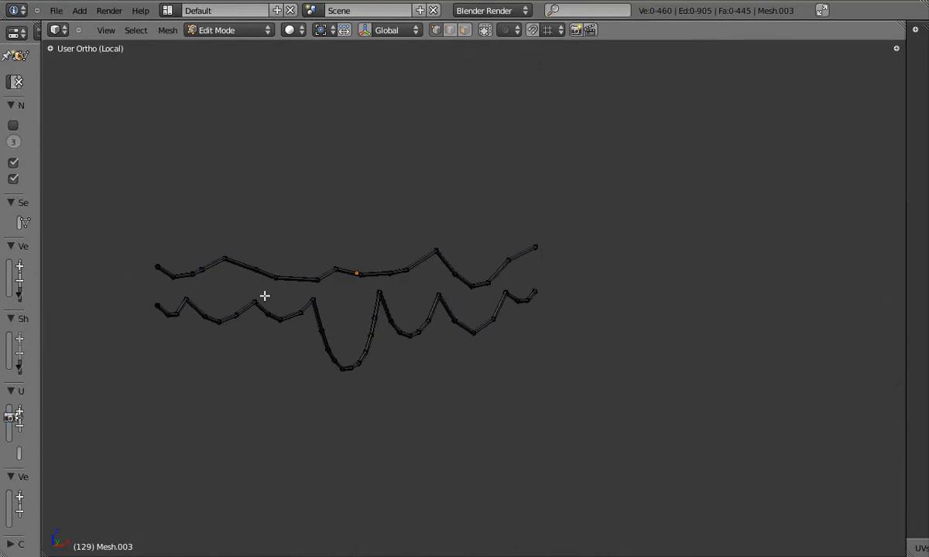
drag(145, 249, 176, 269)
key(KP_1)
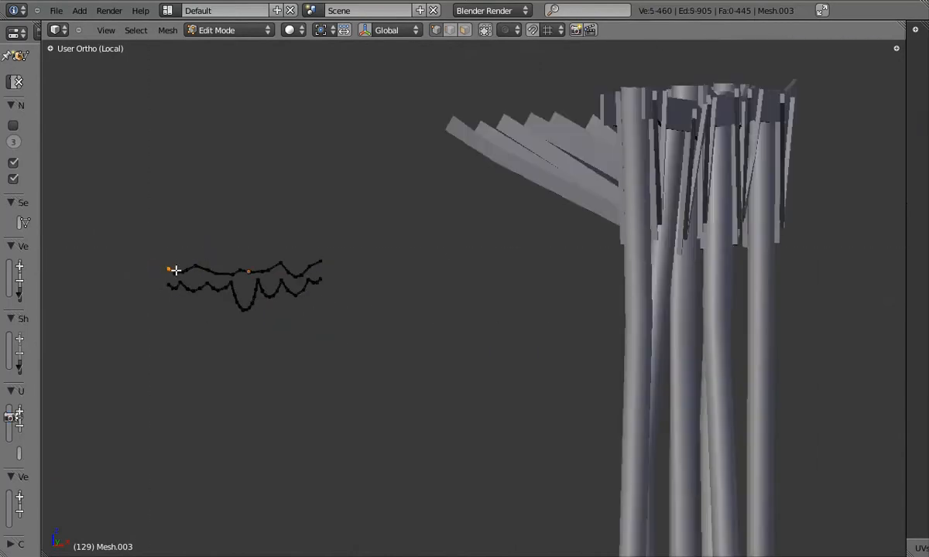
key(shift+d)
click(784, 246)
shift+middle_drag(751, 246, 486, 316)
key(g)
click(526, 254)
scroll(501, 201, up, 8)
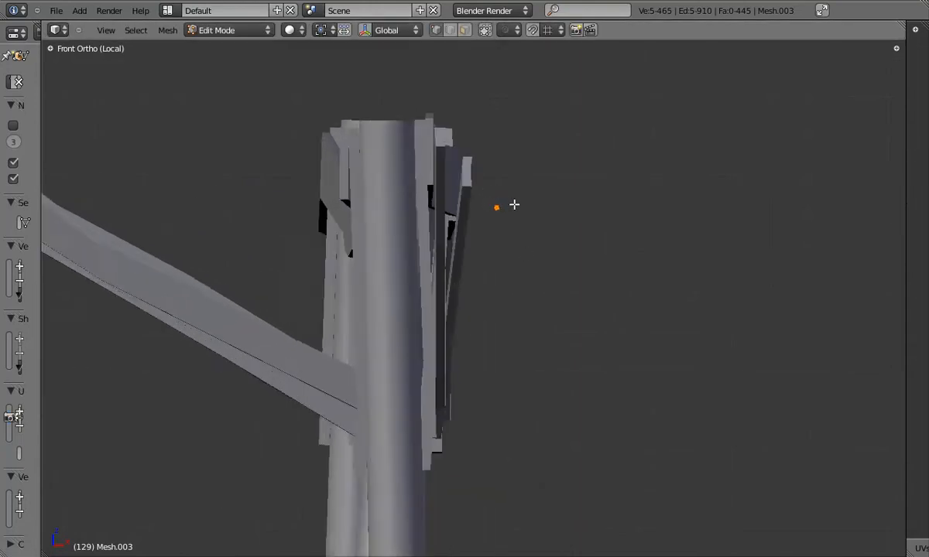
- Enlarge the copied ring to about 1.2 times its size
key(alt+s)
right_click(493, 208)
key(alt+s)
right_click(510, 256)
key(a)
key(alt+s)
right_click(518, 239)
middle_drag(518, 240, 483, 229)
scroll(437, 226, down, 5)
scroll(483, 229, up, 4)
scroll(433, 242, up, 4)
key(s)
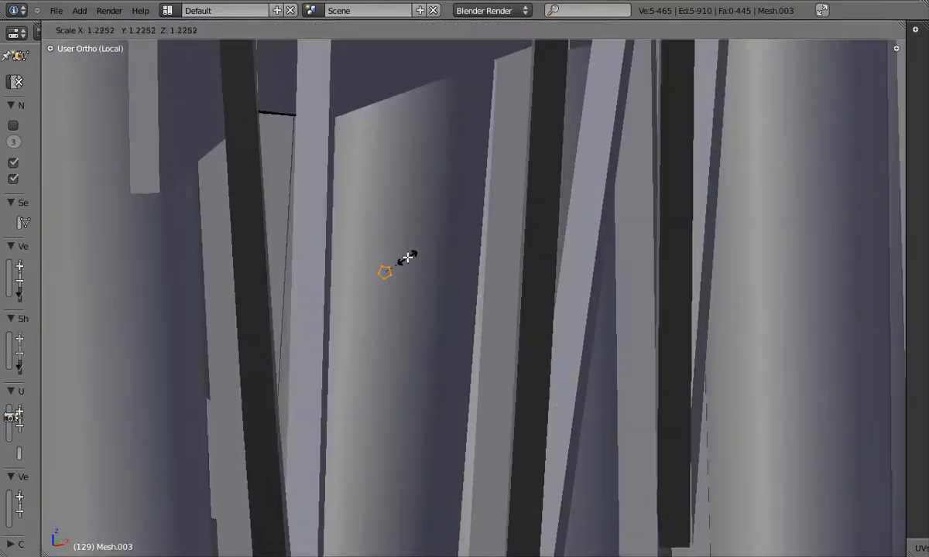
right_click(406, 257)
- Move the copied ring in the side view to the near end of the interior posts' beam, at beam height
scroll(406, 258, down, 8)
key(KP_3)
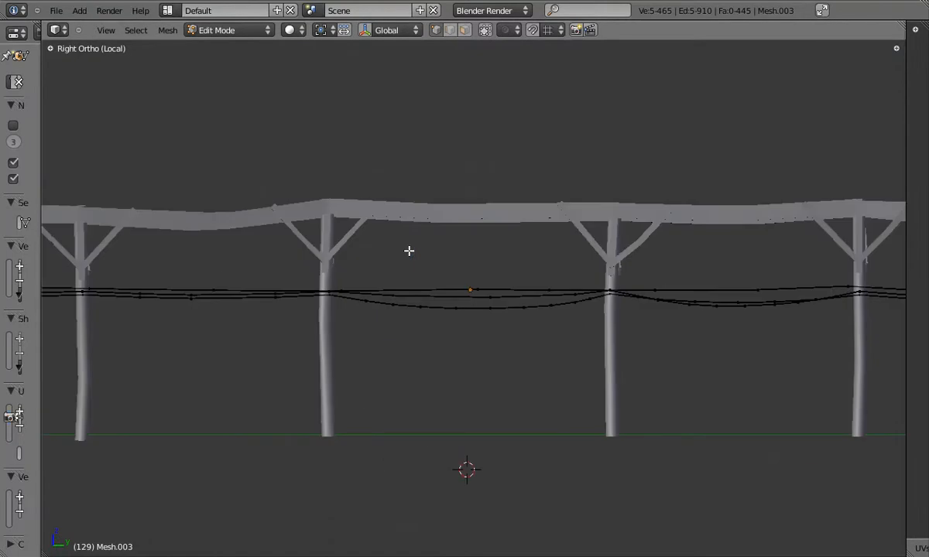
scroll(409, 251, down, 4)
key(g)
right_click(242, 253)
shift+middle_drag(245, 254, 324, 254)
key(g)
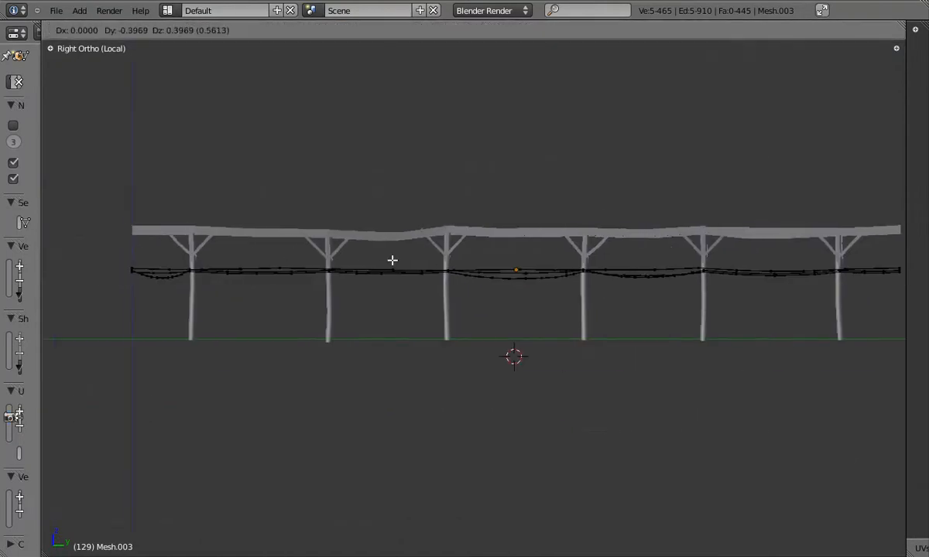
right_click(459, 235)
key(s)
right_click(218, 224)
key(g)
right_click(613, 282)
scroll(269, 245, up, 2)
key(g)
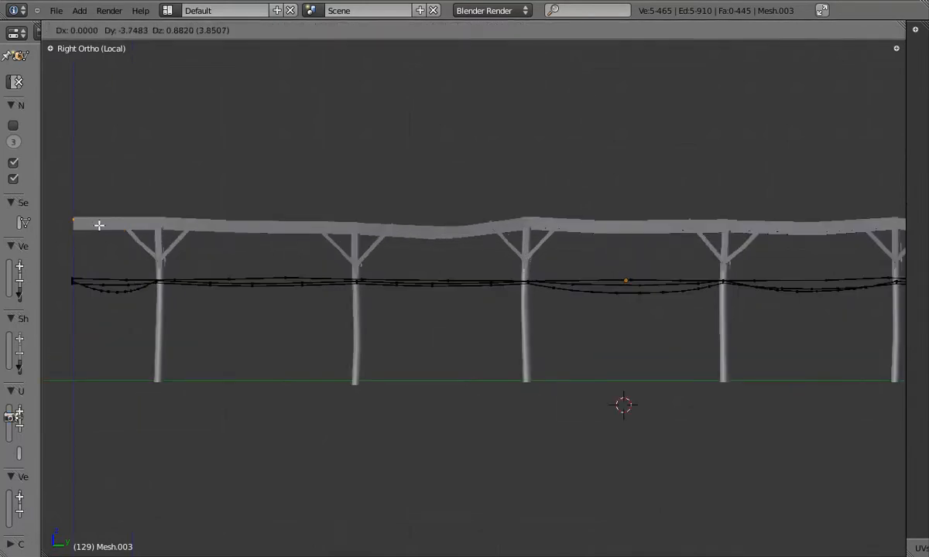
right_click(98, 232)
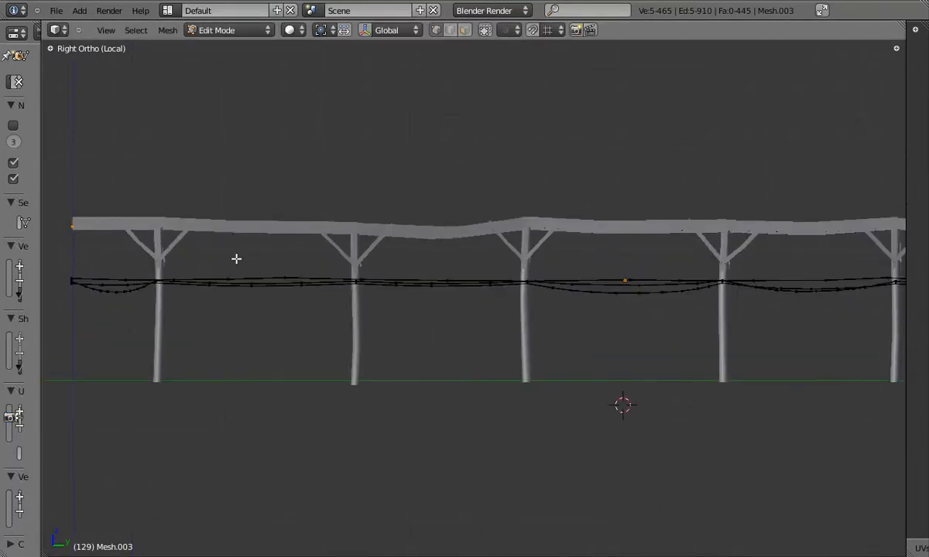
- Extrude the ring as a region along Y over the full length of the beam to form a thin rod
scroll(230, 253, down, 1)
scroll(215, 256, down, 2)
key(alt+e)
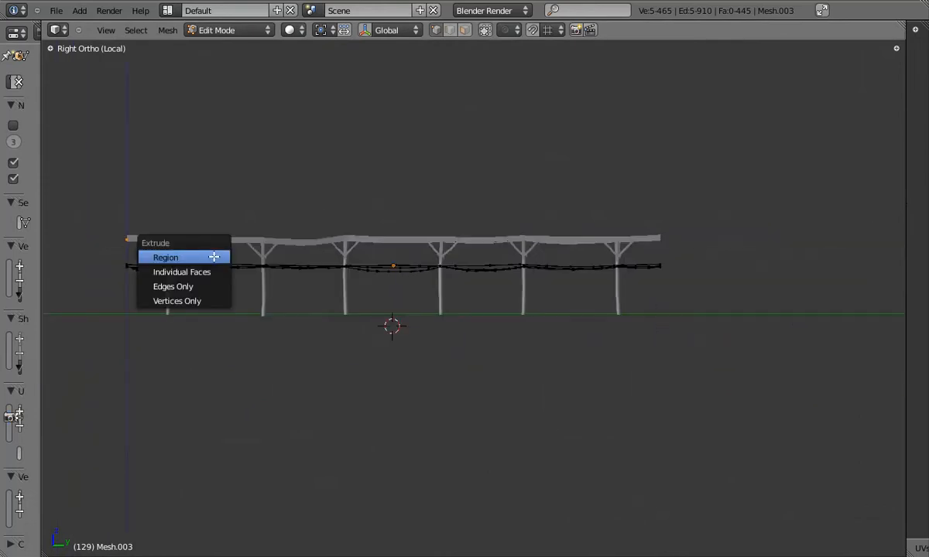
click(214, 257)
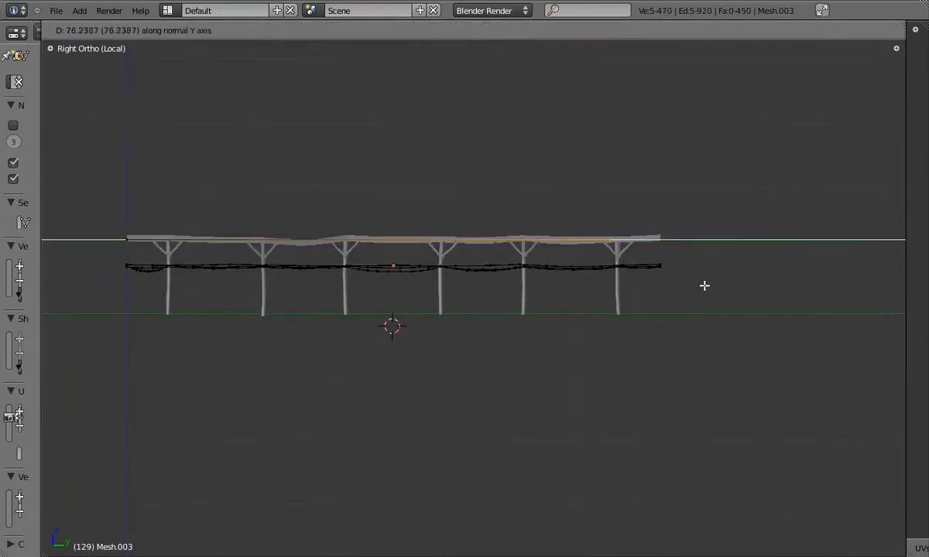
click(747, 285)
- Separate the new straight rod along the beam from the wall rods into its own object
shift+middle_drag(655, 242, 774, 254)
scroll(726, 253, up, 2)
middle_drag(774, 255, 765, 252)
key(a)
key(a)
shift+middle_drag(642, 263, 701, 261)
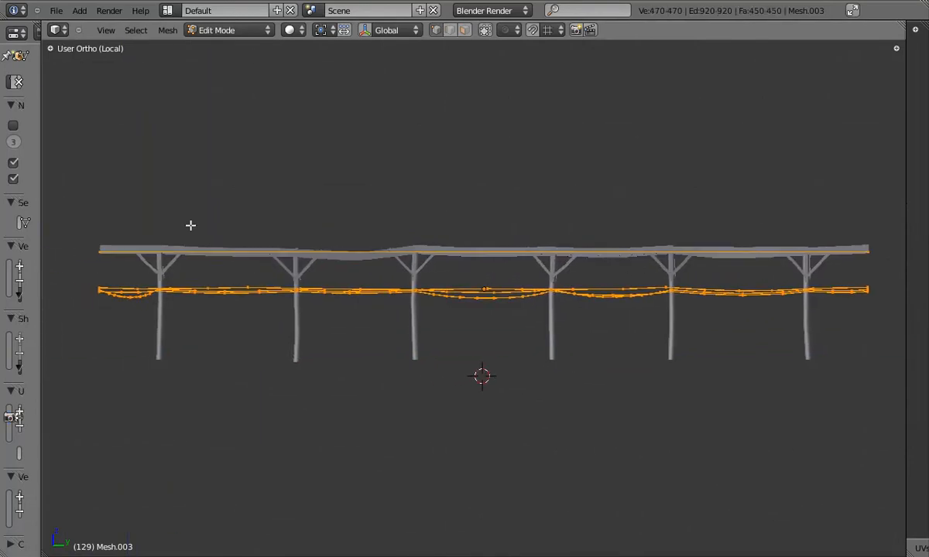
key(a)
key(b)
drag(75, 227, 883, 261)
click(883, 261)
key(Tab)
- Edit the separated rod in the front view and shift it along X towards the side of the beam
scroll(789, 253, up, 5)
right_click(724, 263)
middle_drag(724, 265, 612, 264)
key(KP_1)
key(Tab)
scroll(590, 197, up, 3)
key(a)
key(b)
drag(574, 220, 624, 262)
key(g)
key(x)
click(605, 261)
scroll(592, 251, down, 5)
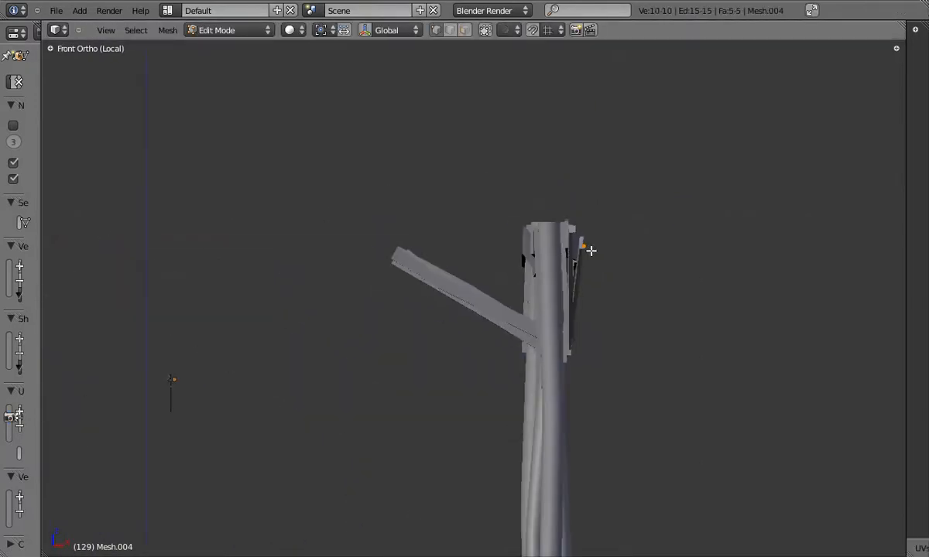
- Cut four extra rings along the length of the new thin rod
key(KP_3)
scroll(588, 263, down, 5)
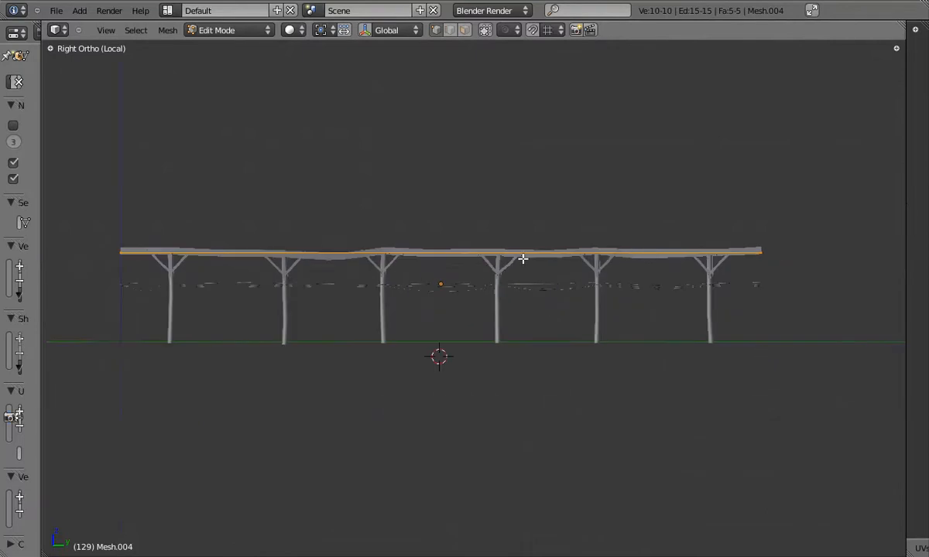
shift+middle_drag(565, 256, 598, 258)
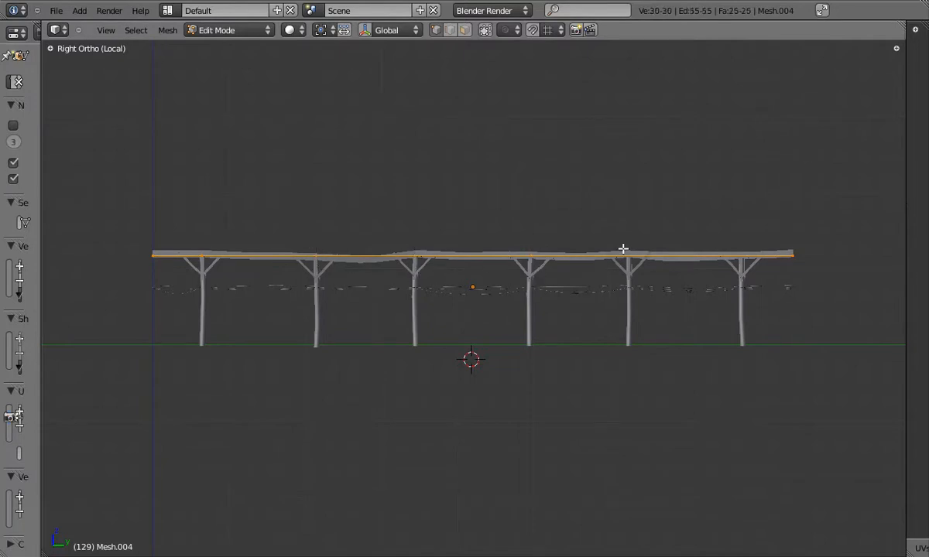
- In the top view, shift the rings at the +Y end of the thin rod along X to fit beside the beam
key(KP_7)
scroll(519, 232, up, 4)
key(a)
key(b)
drag(433, 62, 544, 216)
scroll(520, 198, up, 1)
key(g)
key(x)
click(517, 185)
scroll(482, 93, up, 3)
key(g)
key(x)
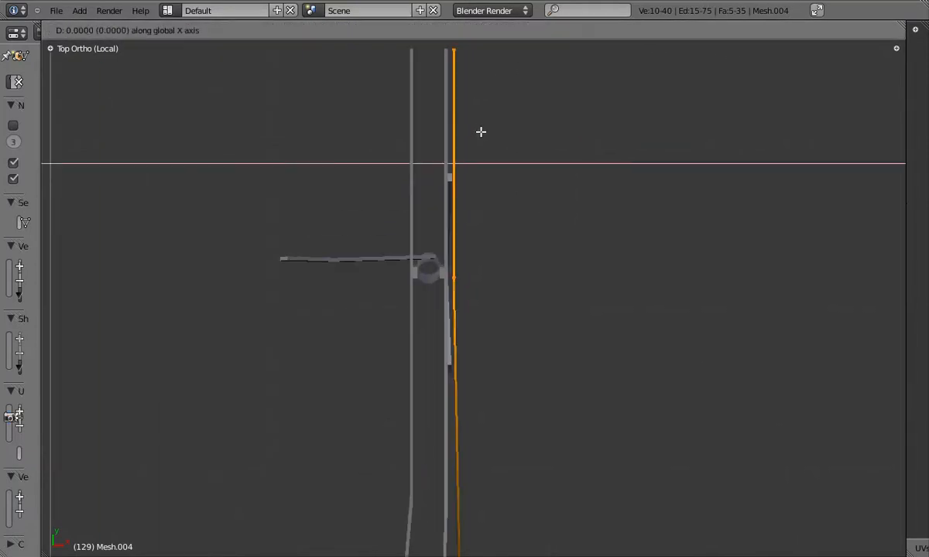
click(481, 131)
- Move the following two rings of the thin rod along X to line up with the beam's side
shift+middle_drag(480, 261, 486, 299)
alt+right_click(488, 298)
key(g)
key(x)
click(498, 314)
shift+middle_drag(464, 124, 450, 551)
right_click(442, 211)
key(g)
key(x)
click(443, 224)
scroll(462, 342, down, 6)
- Readjust the rod's mid-length rings along X so it follows the bend of the beam
scroll(449, 310, up, 6)
key(g)
key(x)
click(438, 249)
scroll(465, 363, down, 6)
key(g)
key(x)
click(506, 321)
- Select the rings farther down the rod and shift them along X against the beam
shift+middle_drag(484, 348, 469, 139)
key(a)
key(b)
drag(418, 338, 491, 393)
shift+middle_drag(444, 506, 450, 216)
key(g)
key(x)
click(497, 326)
- Shift the rod's last rings near its start end along X to match the beam
key(a)
key(g)
key(x)
click(478, 321)
drag(435, 418, 512, 464)
key(g)
key(x)
click(502, 433)
- In the right view, knife-cut extra rings across the whole rod near the posts and braces
key(a)
key(a)
shift+middle_drag(464, 367, 366, 290)
key(KP_3)
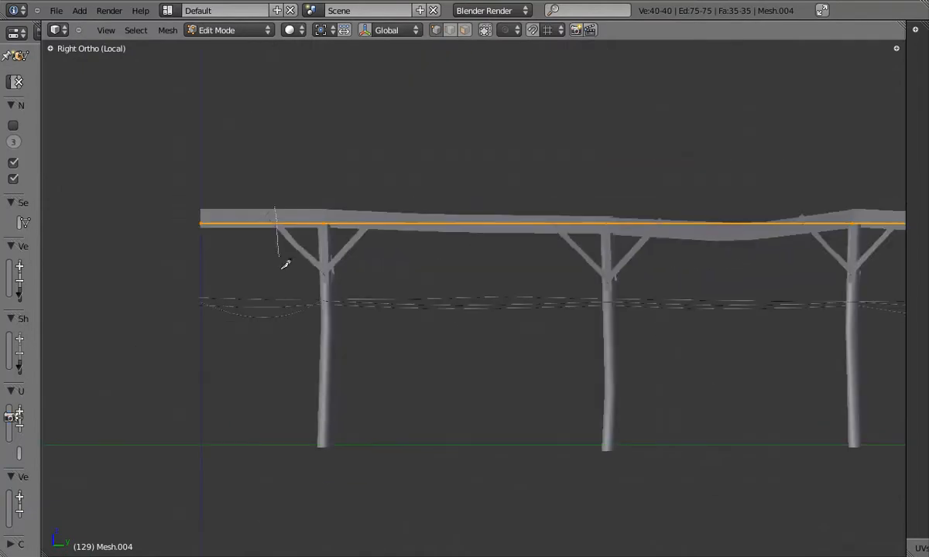
shift+middle_drag(690, 238, 387, 244)
key(k)
drag(495, 183, 505, 280)
shift+middle_drag(658, 242, 360, 257)
shift+middle_drag(819, 256, 526, 233)
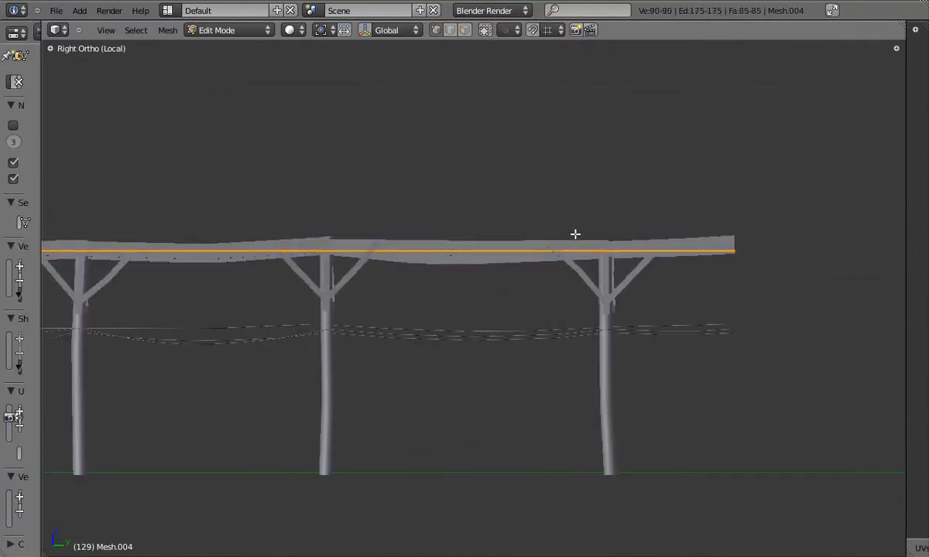
drag(658, 293, 658, 296)
- In the top view, shift the new rings beside the +Y end post along X, clear of the braces
key(KP_7)
shift+middle_drag(439, 209, 464, 366)
scroll(445, 279, up, 5)
key(a)
alt+right_click(431, 241)
scroll(433, 255, down, 2)
key(g)
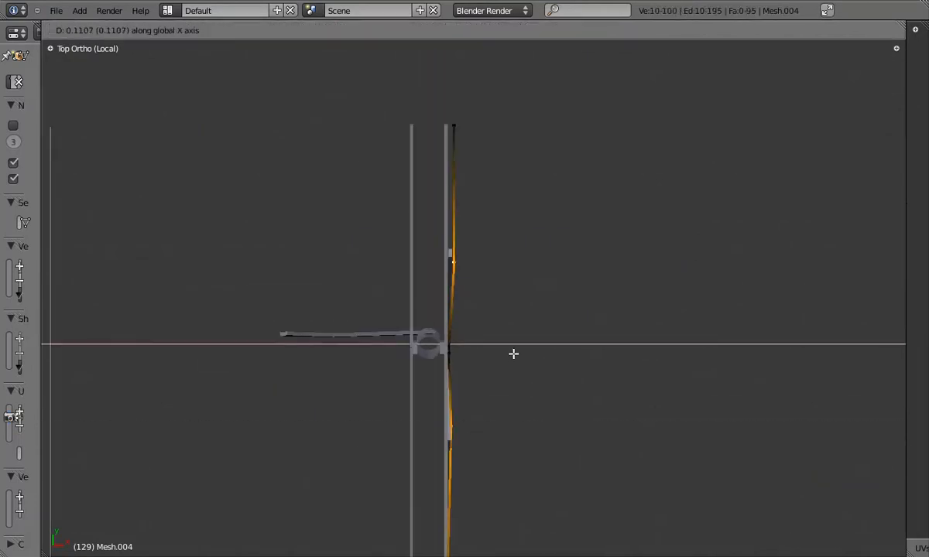
click(515, 354)
- Adjust the sideways position of the next rod rings below the +Y end post's braces
alt+right_click(469, 271)
middle_drag(473, 275, 441, 366)
key(g)
shift+middle_drag(450, 410, 441, 287)
click(444, 323)
alt+right_click(418, 373)
key(KP_7)
key(g)
click(458, 375)
- Move the rod rings around the following post outward so they clear its braces
shift+middle_drag(449, 433, 403, 178)
key(a)
key(b)
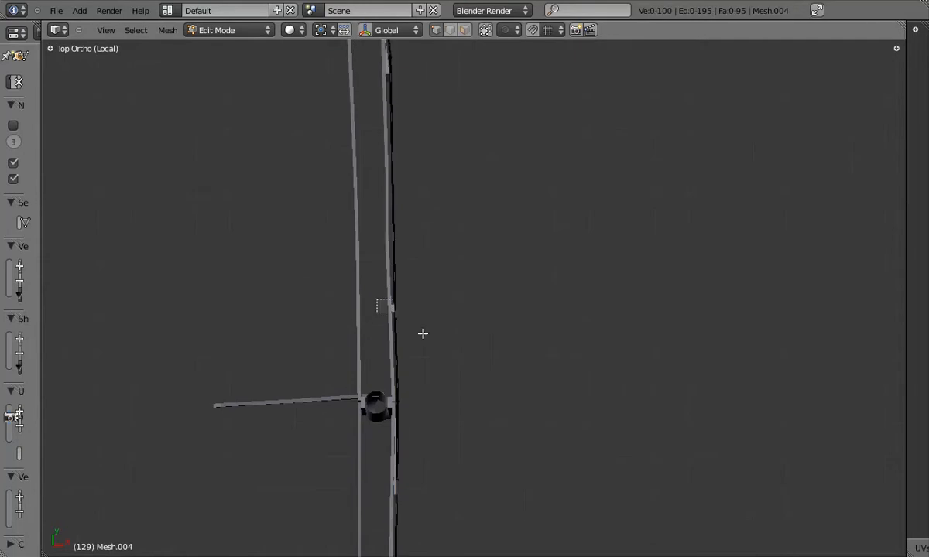
alt+right_click(387, 299)
key(g)
click(403, 307)
shift+middle_drag(438, 356, 439, 255)
alt+right_click(424, 399)
key(g)
click(436, 416)
- Shift the brace rings at the middle posts sideways so the rod runs outside the braces
shift+middle_drag(440, 472, 440, 209)
alt+right_click(418, 376)
key(g)
click(473, 364)
shift+middle_drag(449, 456, 414, 178)
key(a)
key(b)
drag(384, 268, 446, 350)
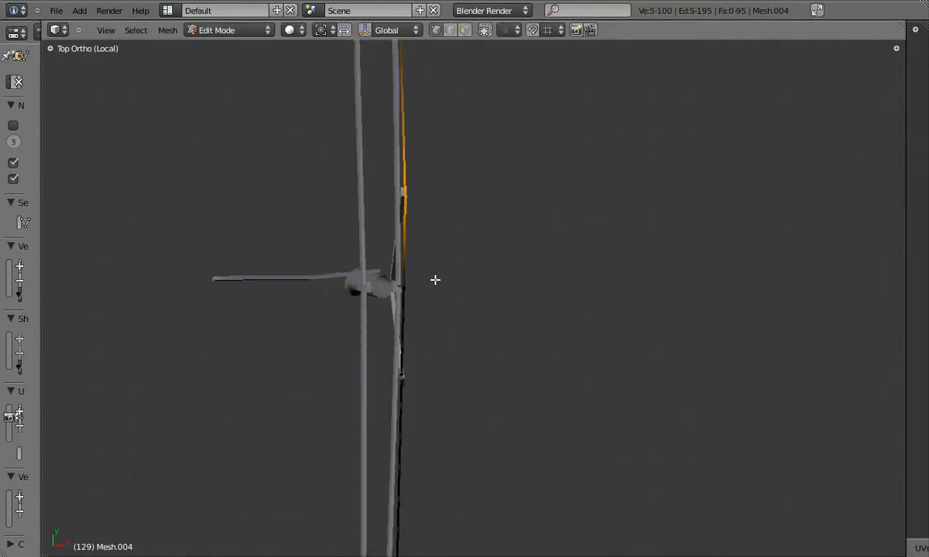
click(458, 391)
- Select and offset the remaining brace rings towards the rod's start end, outside the braces
shift+middle_drag(421, 492, 445, 209)
key(a)
drag(399, 368, 464, 407)
shift+middle_drag(450, 398, 455, 232)
drag(399, 371, 462, 428)
key(KP_3)
scroll(457, 433, down, 5)
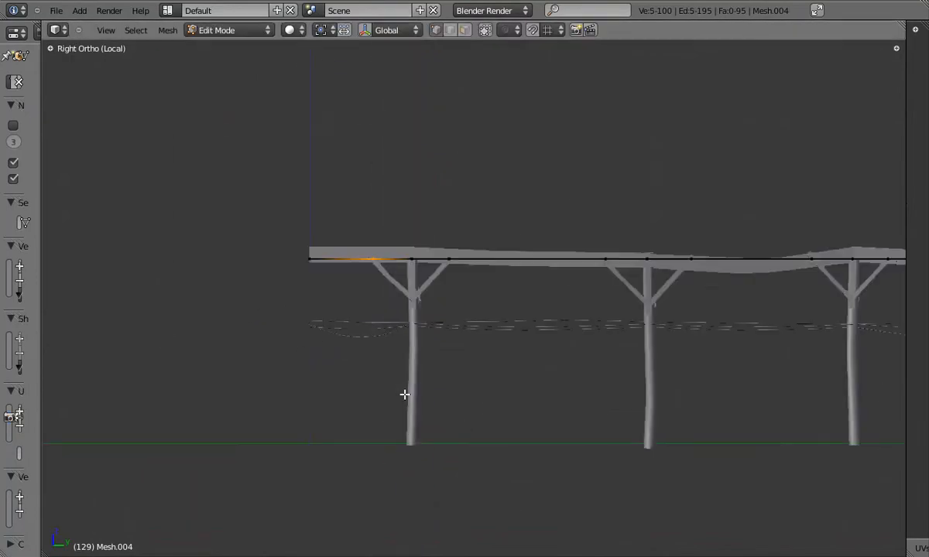
- In the right view, lower the rod's rings between the first two posts along Z to form a sag
shift+middle_drag(404, 395, 336, 401)
alt+shift+right_click(439, 271)
key(a)
key(b)
drag(369, 249, 549, 279)
key(g)
key(z)
scroll(512, 302, up, 2)
click(514, 280)
key(a)
scroll(504, 269, up, 2)
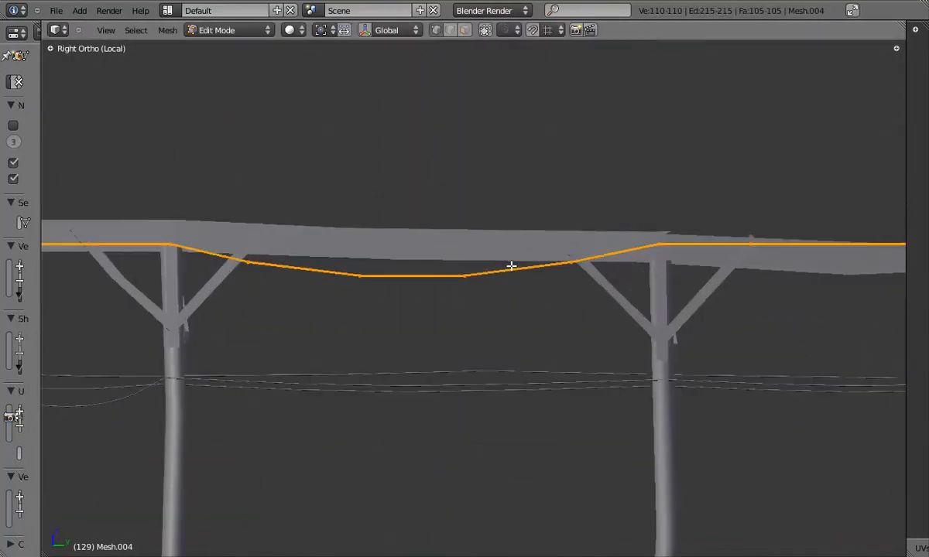
- Cut additional rings in the first sagging span and adjust their heights to start rounding the curve
key(a)
key(b)
key(g)
drag(192, 238, 315, 294)
click(232, 273)
key(a)
key(b)
key(g)
key(g)
click(435, 297)
- Adjust the rings towards the second post to smooth the rest of the first span's sag
key(a)
key(b)
drag(443, 257, 503, 290)
key(a)
key(b)
drag(594, 232, 627, 267)
key(g)
click(628, 267)
- Lower the rings between the rod's start end and the first post along Z into a slight sag
shift+middle_drag(57, 239, 336, 252)
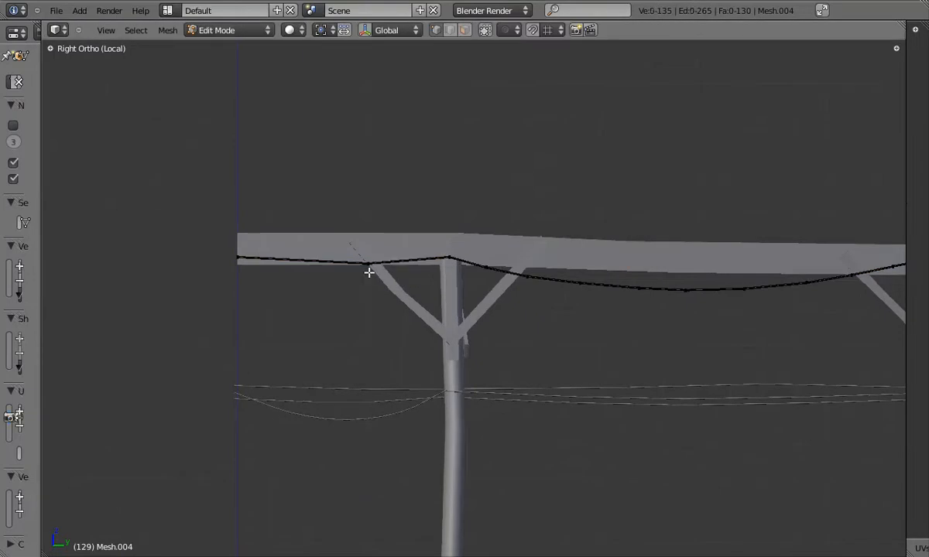
key(g)
click(343, 294)
key(g)
key(z)
click(309, 293)
key(Tab)
scroll(325, 292, down, 2)
shift+middle_drag(499, 297, 333, 288)
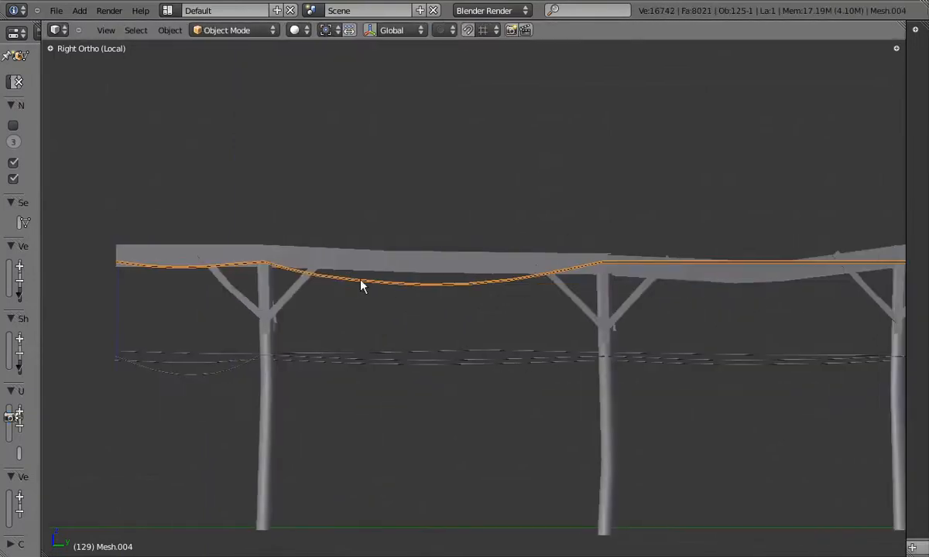
- Add rings between the second and third posts and lower them along Z in stages to form a gentle sag
shift+middle_drag(774, 271, 439, 288)
key(Tab)
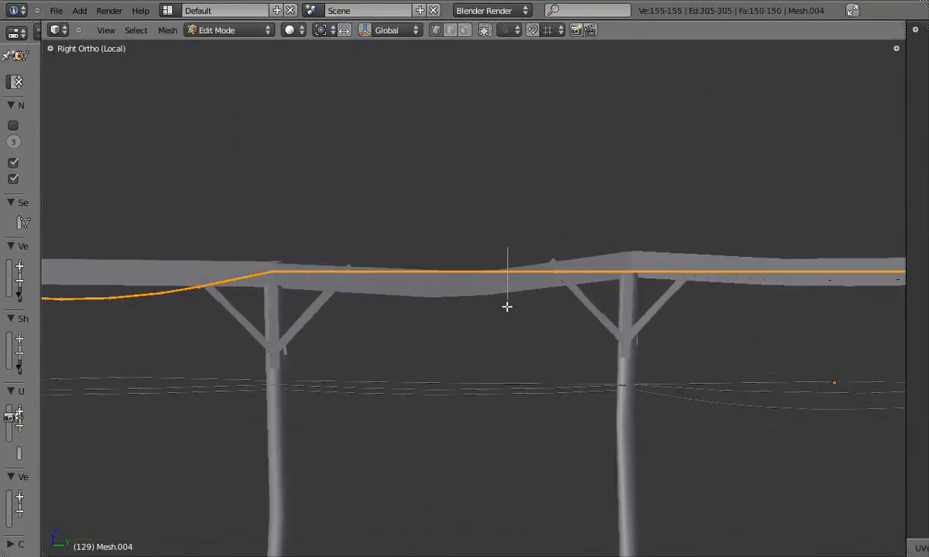
key(g)
click(610, 315)
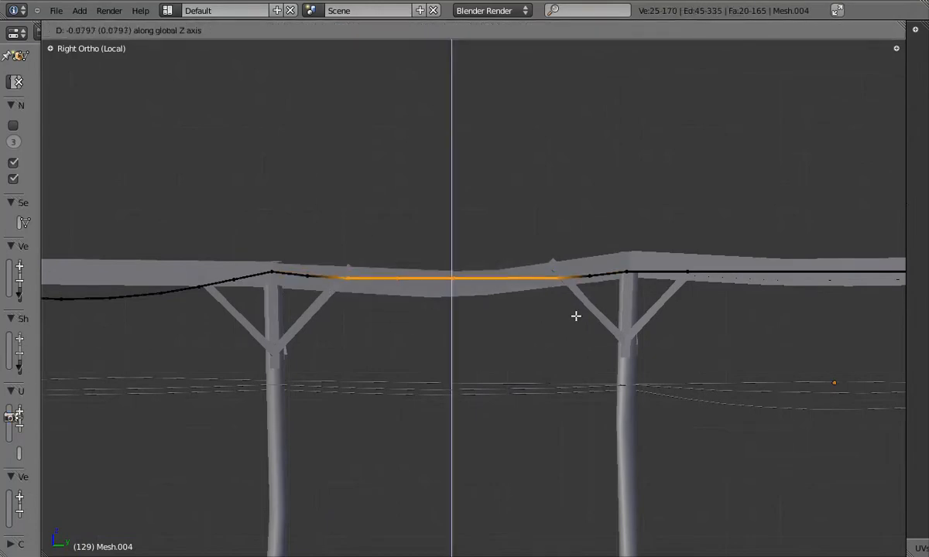
drag(530, 304, 530, 304)
key(g)
click(531, 307)
key(ctrl+KP_Subtract)
key(g)
click(532, 309)
key(Tab)
shift+middle_drag(810, 273, 445, 275)
- Add rings between the third and fourth posts, space them along Y and lower them into a slight sag
key(Tab)
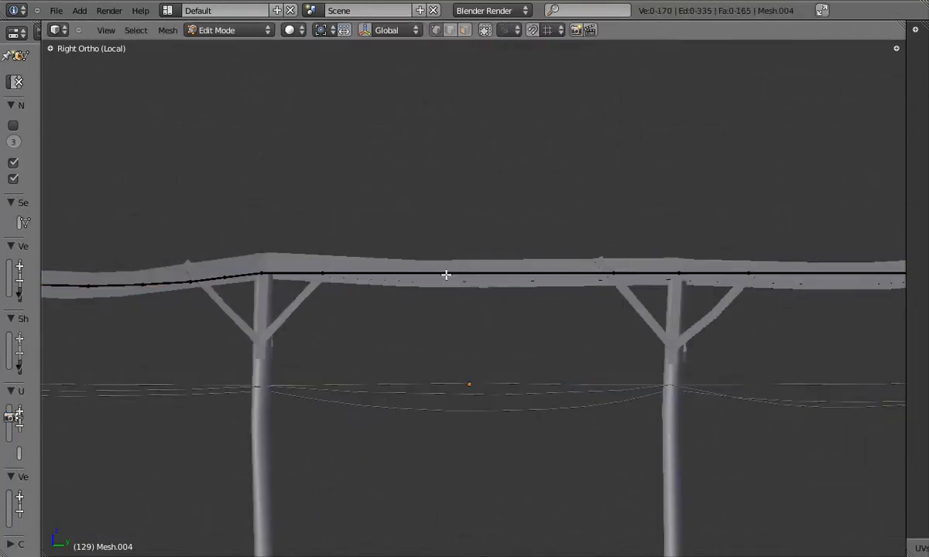
drag(280, 256, 658, 303)
key(s)
key(y)
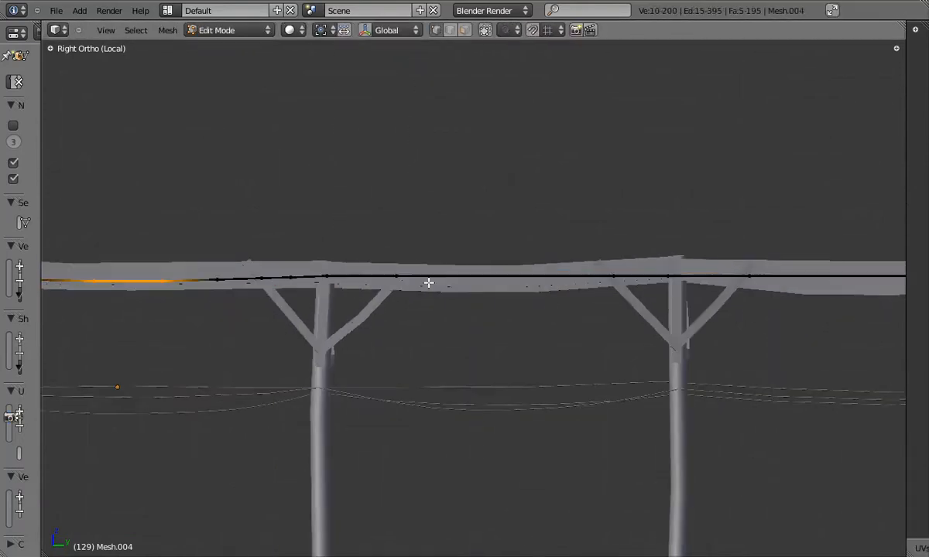
- Add rings between the fourth and fifth posts and lower them slightly into a shallow sag
key(a)
middle_drag(428, 283, 531, 289)
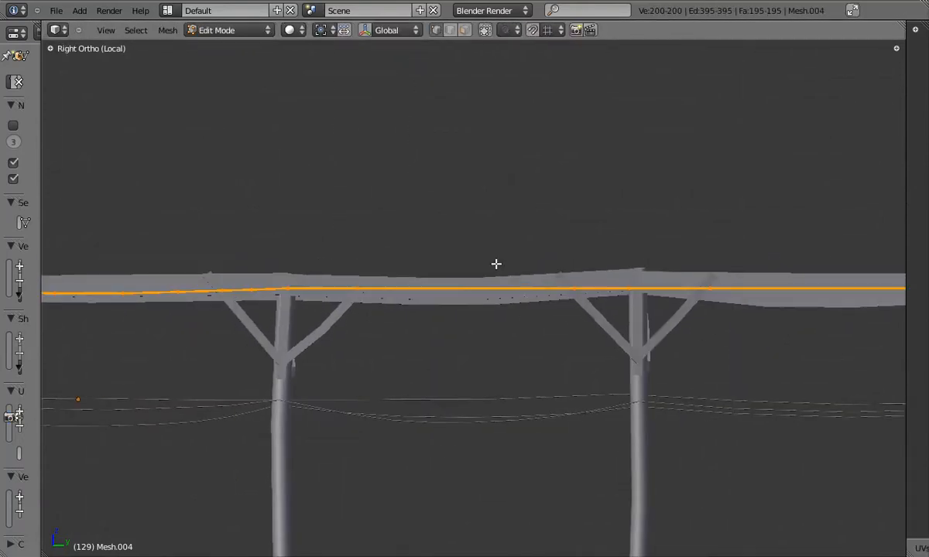
drag(396, 271, 519, 311)
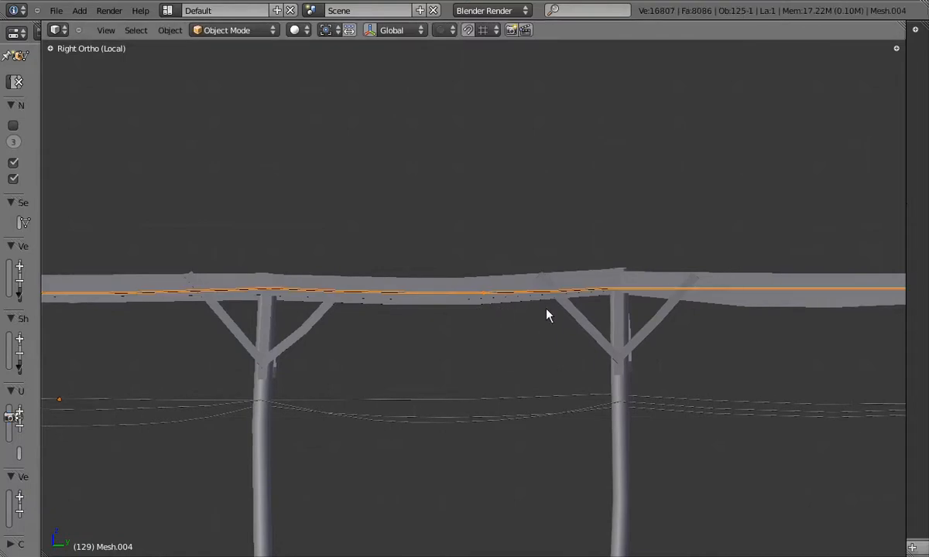
- Lower the rod's rings in the span before the last post along Z into a shallow sag
key(Tab)
drag(520, 309, 592, 309)
key(g)
key(z)
key(a)
drag(368, 265, 520, 309)
key(g)
key(a)
middle_drag(520, 318, 563, 289)
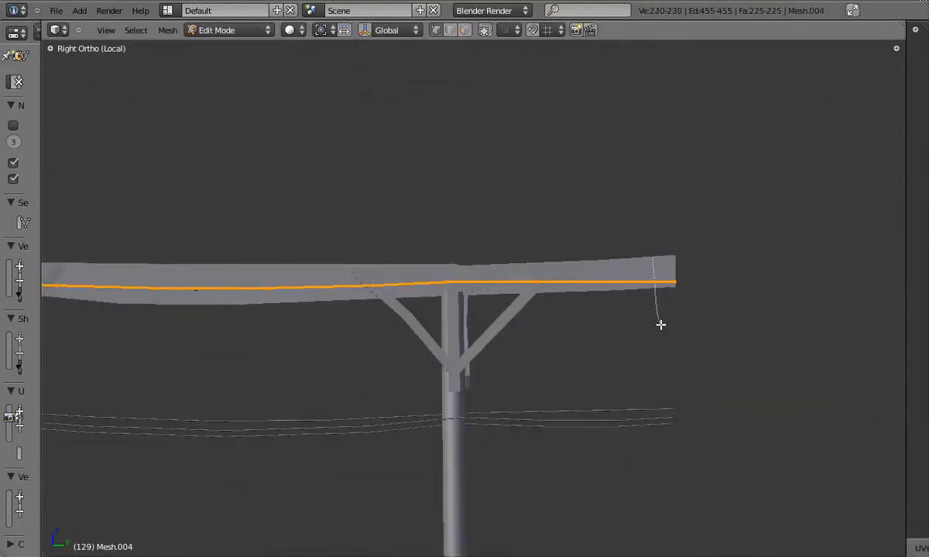
- Add rings on the rod's overhang past the last post and lower them along Z into a sag
drag(658, 298, 516, 306)
key(g)
key(z)
click(608, 307)
key(g)
key(z)
click(626, 332)
key(a)
key(g)
click(510, 309)
- Cut extra rings into the overhanging end and shift them along the rod to round its curve
scroll(510, 309, up, 2)
key(a)
key(a)
key(k)
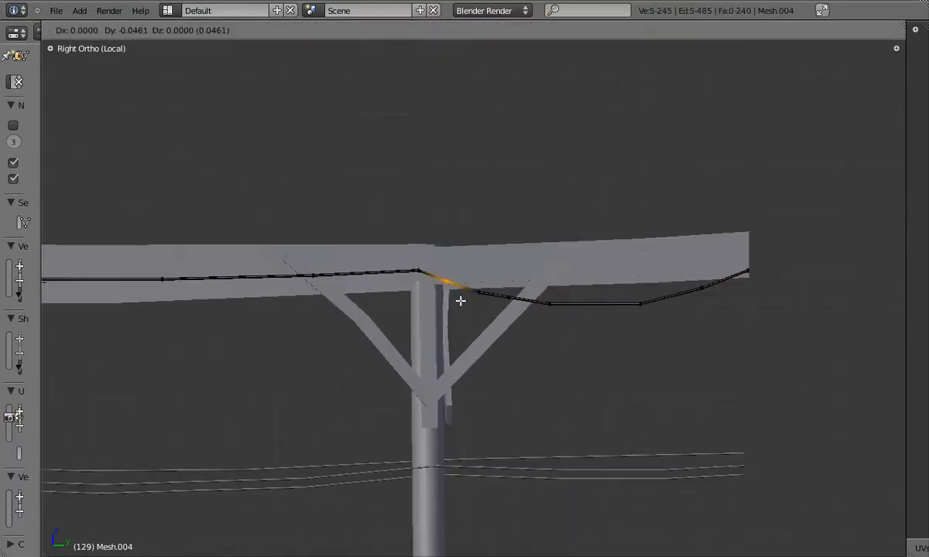
right_click(495, 314)
key(g)
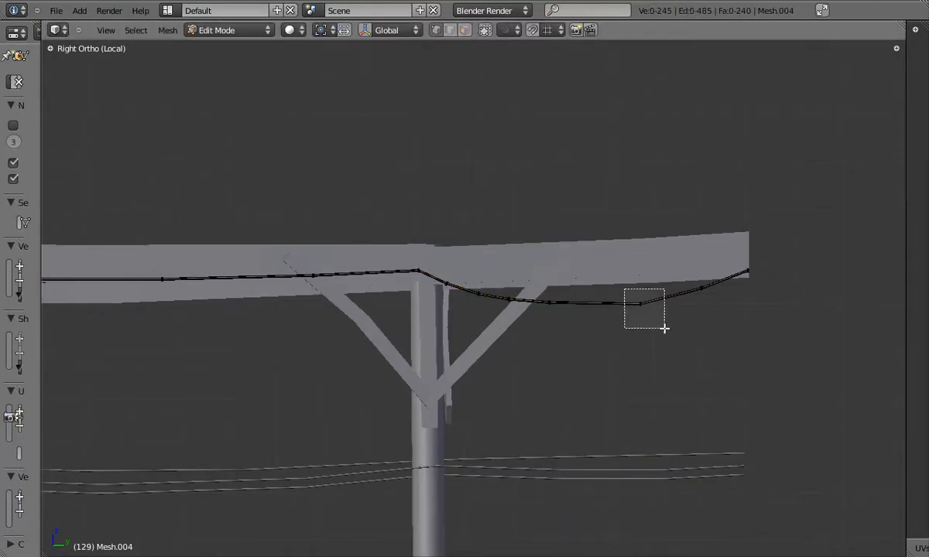
drag(680, 259, 741, 300)
alt+right_click(689, 297)
key(g)
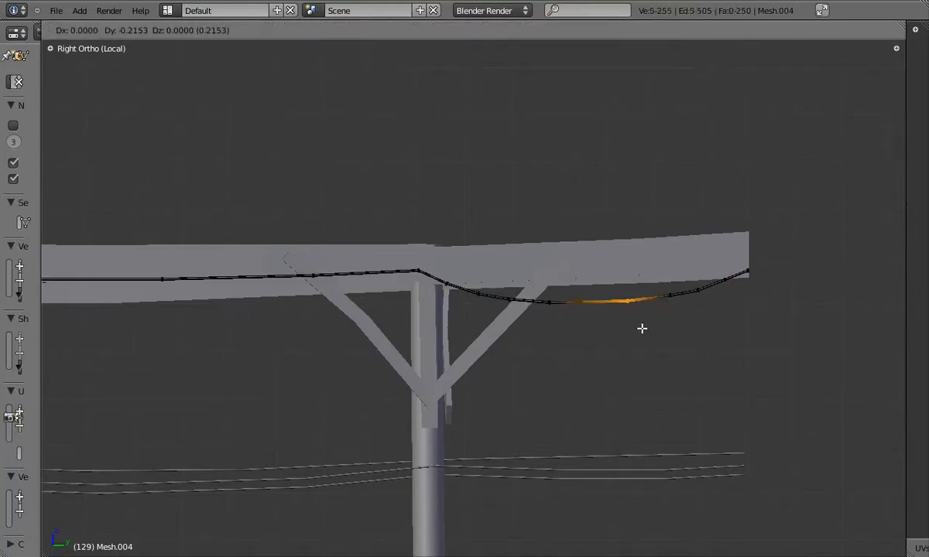
click(723, 311)
- Select the rod's rings in the neighbouring span and move them slightly to make the sag less regular
key(Tab)
key(a)
scroll(663, 300, up, 5)
key(Tab)
key(Tab)
scroll(630, 306, down, 4)
middle_drag(631, 311, 541, 296)
key(Tab)
drag(224, 257, 551, 319)
key(g)
click(565, 325)
key(Tab)
- Move the rod's ring beside the post brace along X towards the beam
scroll(480, 313, down, 4)
scroll(532, 309, up, 6)
middle_drag(427, 314, 487, 325)
scroll(488, 328, up, 5)
key(Tab)
key(g)
key(x)
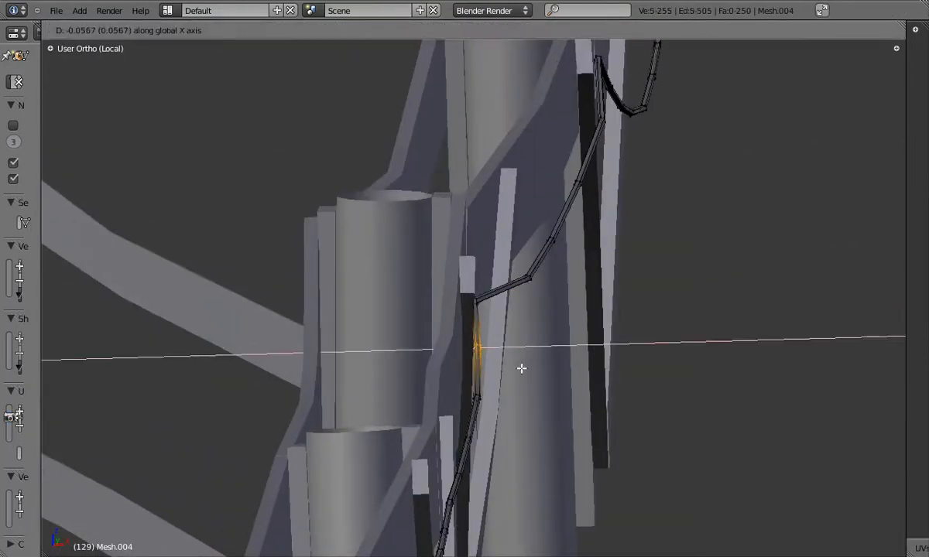
click(522, 367)
- Move the rod's ring at the next post sideways so the rod follows the beam
scroll(489, 393, down, 5)
scroll(489, 323, up, 5)
middle_drag(488, 390, 415, 234)
key(Tab)
scroll(467, 315, down, 5)
scroll(515, 273, up, 5)
middle_drag(515, 273, 437, 168)
key(Tab)
alt+right_click(466, 313)
key(g)
click(496, 317)
scroll(536, 366, down, 5)
- Return to the full scene, recalculate the finished rod's normals and give it smooth shading
key(Tab)
scroll(583, 278, up, 4)
right_click(582, 234)
scroll(583, 234, down, 6)
key(KP_Divide)
key(a)
right_click(433, 155)
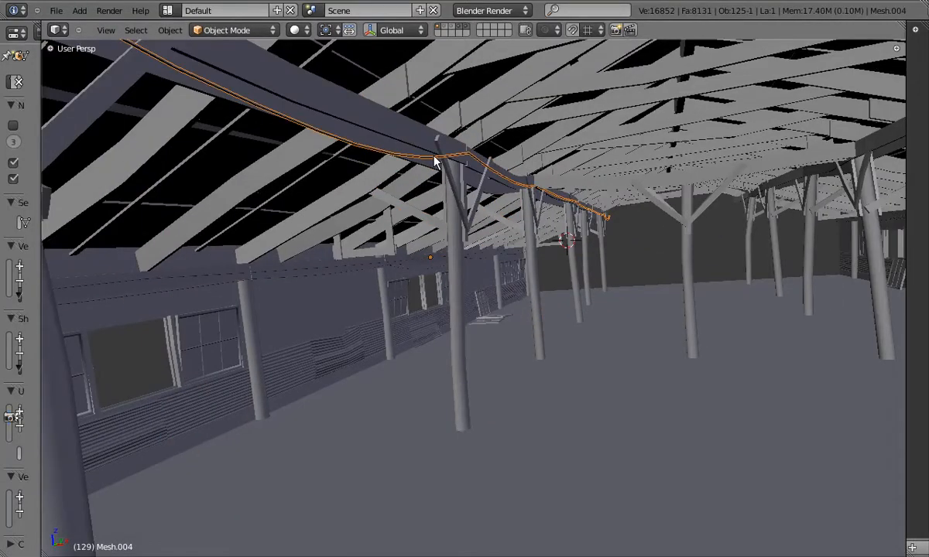
key(Tab)
key(t)
scroll(108, 372, down, 5)
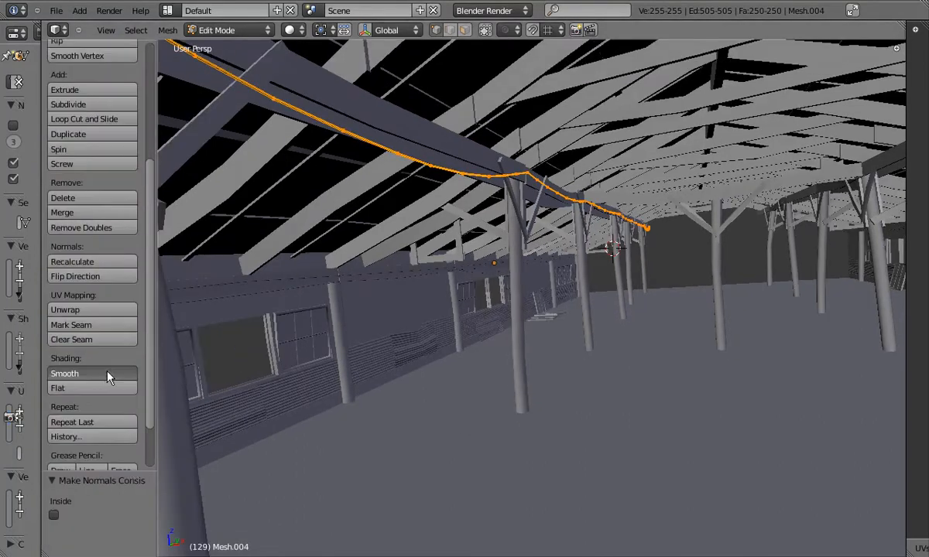
key(t)
shift+middle_drag(801, 290, 676, 279)
key(a)
middle_drag(559, 269, 556, 294)
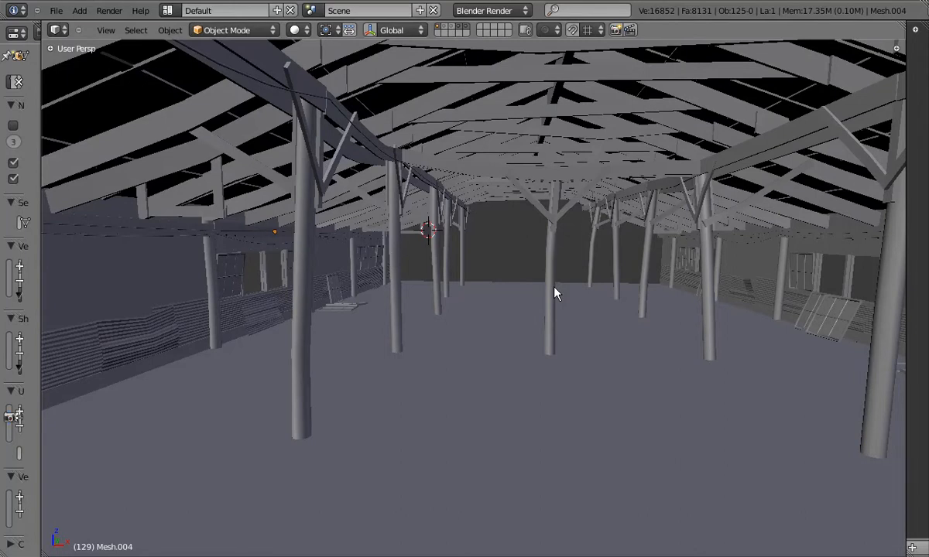
- Duplicate the rod onto the opposite post row in wireframe front view and separate the copy as its own object
right_click(268, 108)
key(Tab)
key(KP_1)
key(z)
scroll(489, 164, up, 4)
key(g)
click(651, 189)
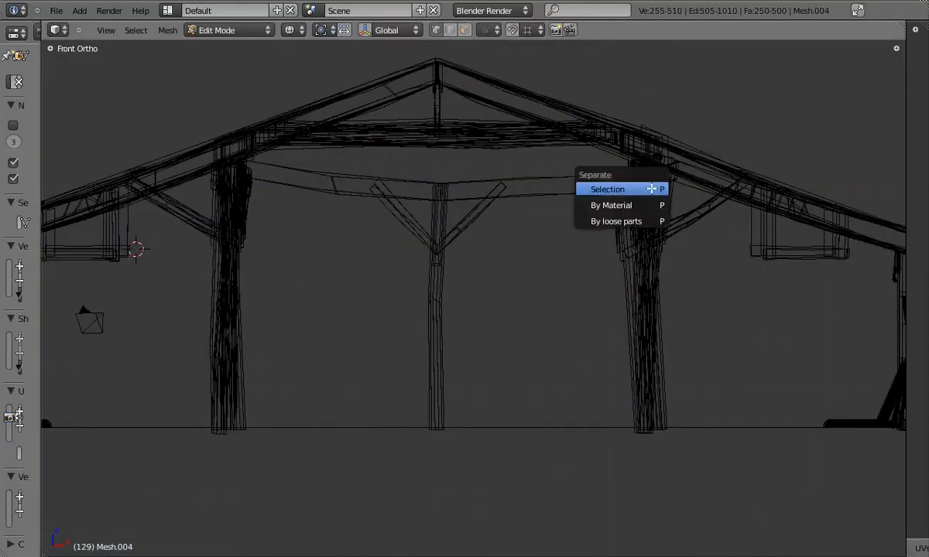
key(Tab)
- Isolate the rod copy with its post row and rotate it in top view
key(KP_7)
key(KP_Divide)
key(Tab)
scroll(497, 288, up, 1)
key(r)
click(290, 297)
- Move the rod copy's rings near a post in side view so its high points line up with the posts
key(KP_3)
scroll(412, 287, up, 7)
scroll(507, 252, up, 3)
right_click(454, 238)
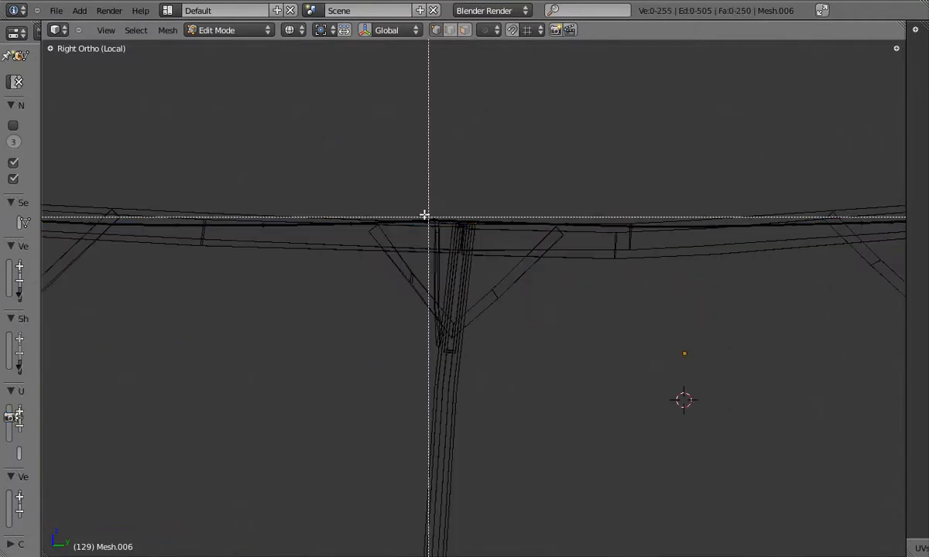
key(g)
scroll(490, 245, down, 3)
click(513, 230)
key(Tab)
scroll(578, 244, down, 7)
ctrl+scroll(574, 245, down, 5)
scroll(580, 245, up, 1)
key(Tab)
key(l)
scroll(430, 251, down, 5)
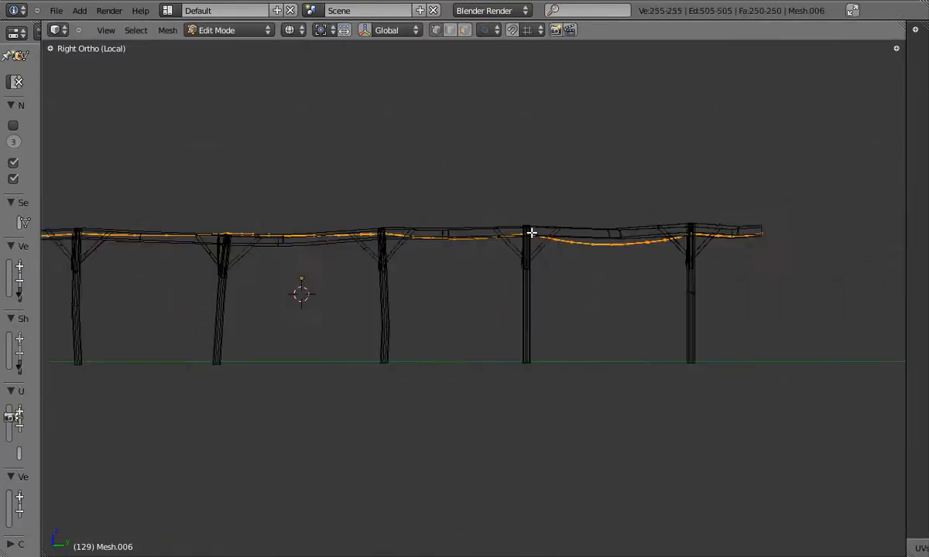
- Shift the rod copy's rings around the first post along X towards the beam in top view
key(KP_7)
scroll(374, 234, up, 6)
middle_drag(374, 234, 346, 211)
key(a)
key(b)
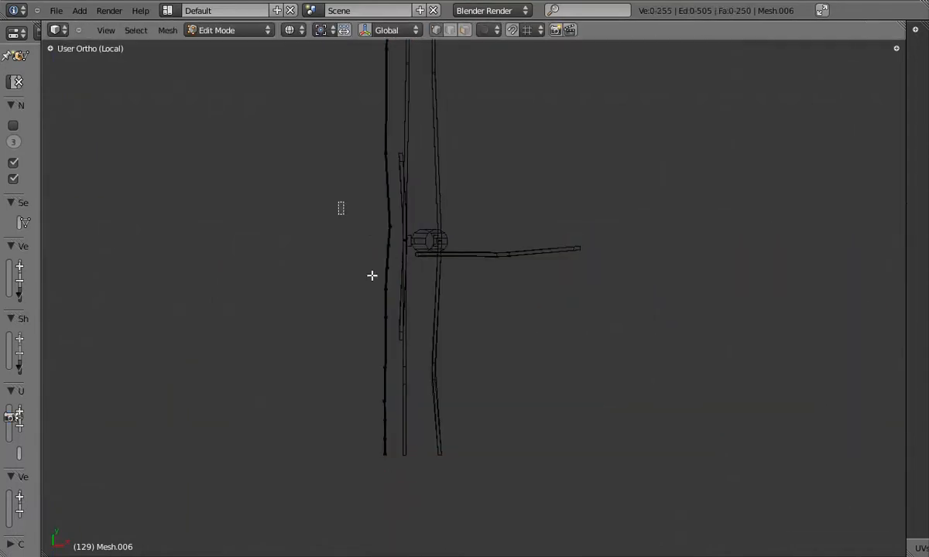
key(g)
key(x)
double_click(486, 355)
shift+middle_drag(430, 269, 436, 372)
click(439, 299)
shift+middle_drag(434, 287, 432, 389)
- Pull the rod copy's rings around the second post sideways against the beam
key(g)
click(460, 303)
key(g)
click(439, 216)
key(a)
key(b)
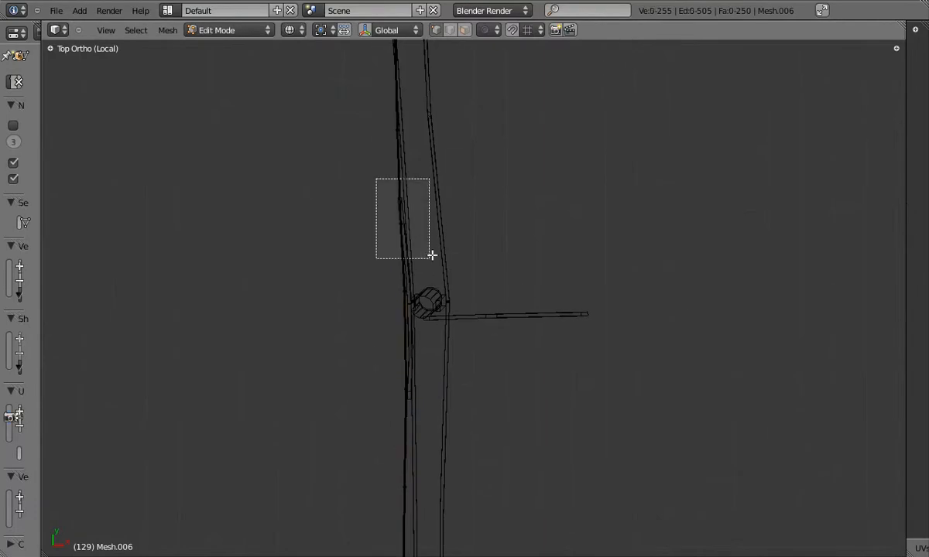
drag(376, 178, 430, 256)
middle_drag(430, 256, 434, 310)
click(442, 252)
- Move the rod copy's rings between the second and third posts along X to follow the beam
shift+middle_drag(438, 186, 456, 360)
key(a)
key(b)
drag(396, 283, 449, 340)
key(b)
drag(387, 69, 435, 248)
key(g)
key(x)
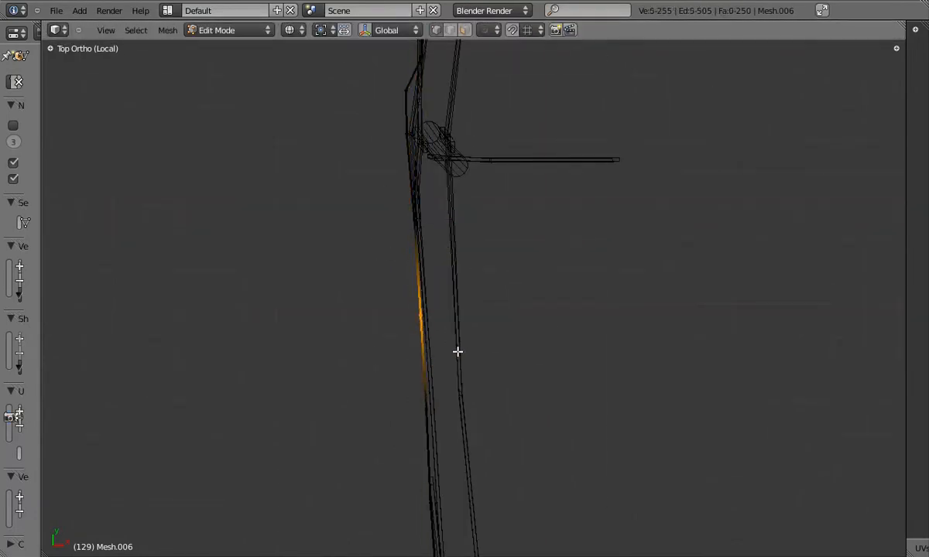
- Align the rod copy's rings just before the third post with the beam along X
shift+middle_drag(442, 224, 442, 216)
key(a)
key(b)
drag(395, 367, 446, 416)
key(g)
key(x)
click(444, 414)
drag(392, 201, 436, 232)
shift+middle_drag(436, 148, 441, 330)
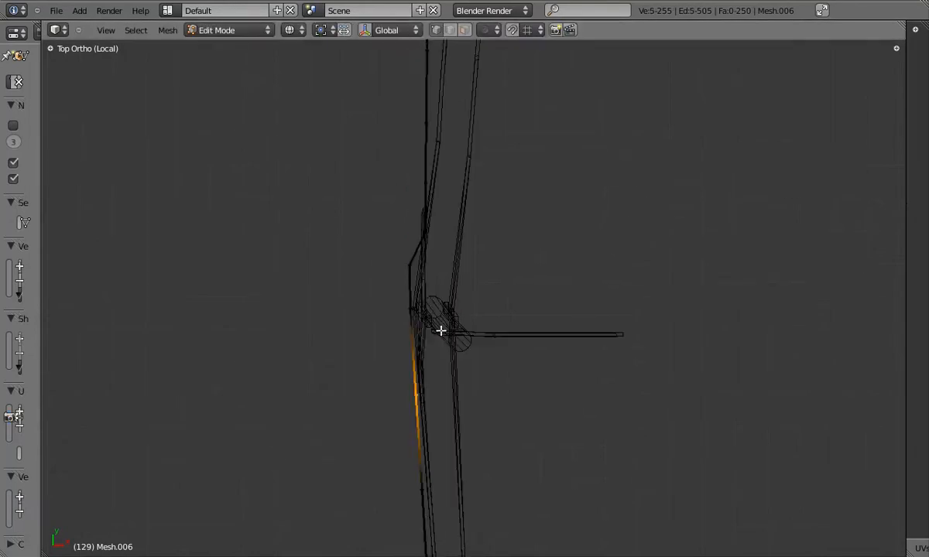
- Shift the rod copy's rings just past the third post along X to follow the bending beam
shift+middle_drag(433, 253, 430, 335)
key(a)
key(b)
drag(393, 226, 441, 287)
key(g)
key(x)
click(455, 289)
scroll(455, 290, down, 2)
shift+middle_drag(465, 228, 458, 289)
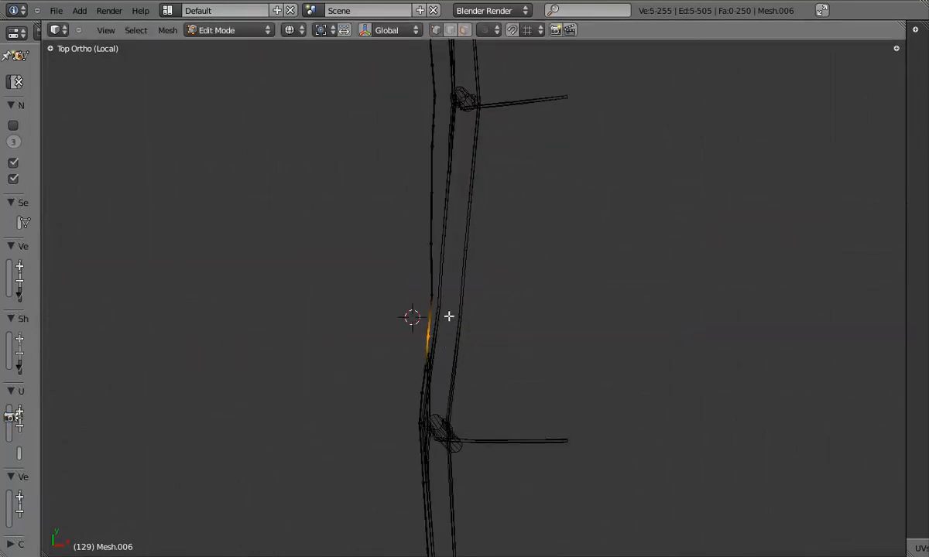
click(481, 259)
- Move the rod copy's rings just past the fourth post along X to meet the beam
shift+middle_drag(455, 160, 458, 338)
key(a)
key(b)
drag(404, 239, 456, 276)
key(g)
key(x)
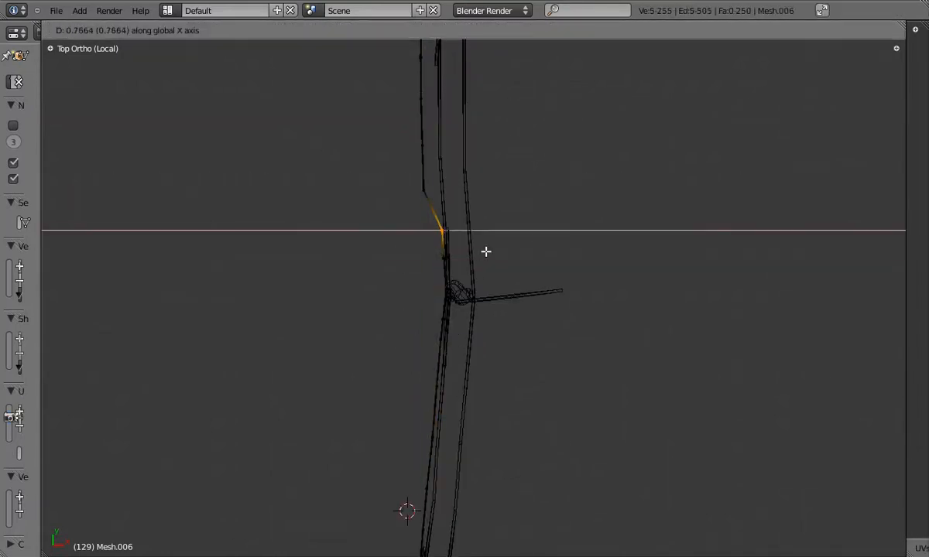
click(485, 252)
- Shift the rod copy's next rings beyond the fourth post along X against the beam
shift+middle_drag(466, 210, 469, 273)
key(a)
key(b)
drag(407, 237, 458, 273)
key(g)
key(x)
- Pull the rod copy's rings midway between the fourth and fifth posts along X to the beam
shift+middle_drag(467, 215, 462, 297)
key(a)
key(b)
drag(403, 271, 470, 308)
key(g)
key(x)
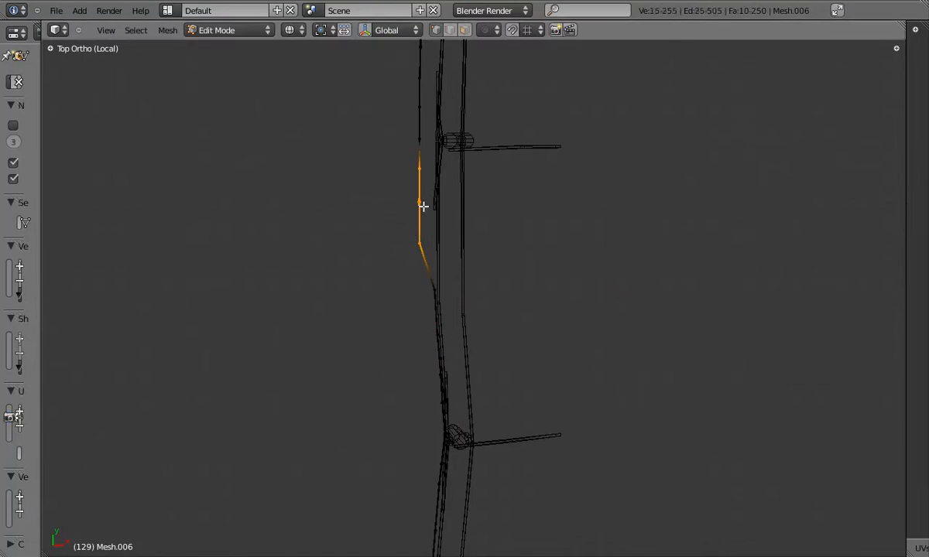
click(464, 178)
- Align the rod copy's rings at the fifth post with the beam along X
shift+middle_drag(465, 178, 463, 312)
key(a)
key(b)
drag(412, 230, 459, 262)
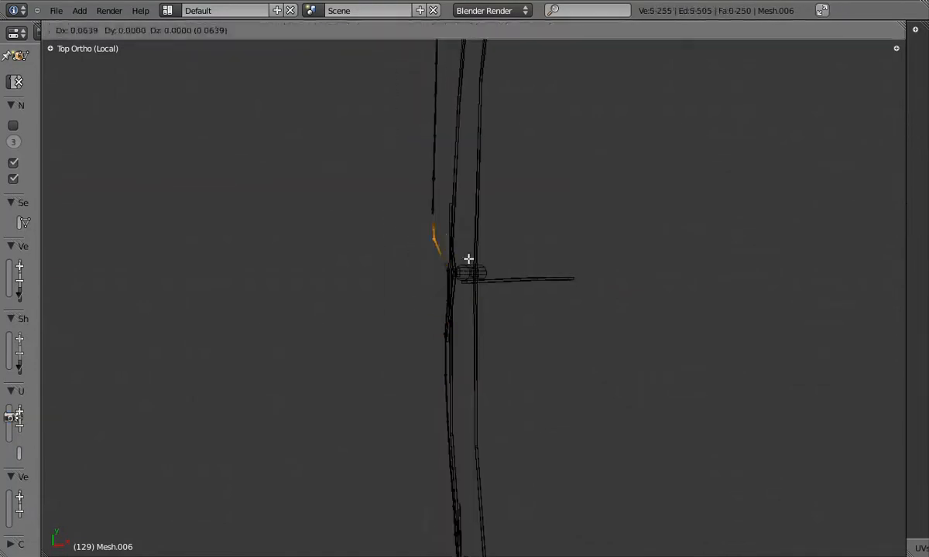
key(g)
key(x)
click(479, 226)
- Shift the rod copy's rings just past the fifth post along X to follow the beam
shift+middle_drag(479, 226, 479, 332)
key(a)
key(b)
drag(392, 201, 451, 248)
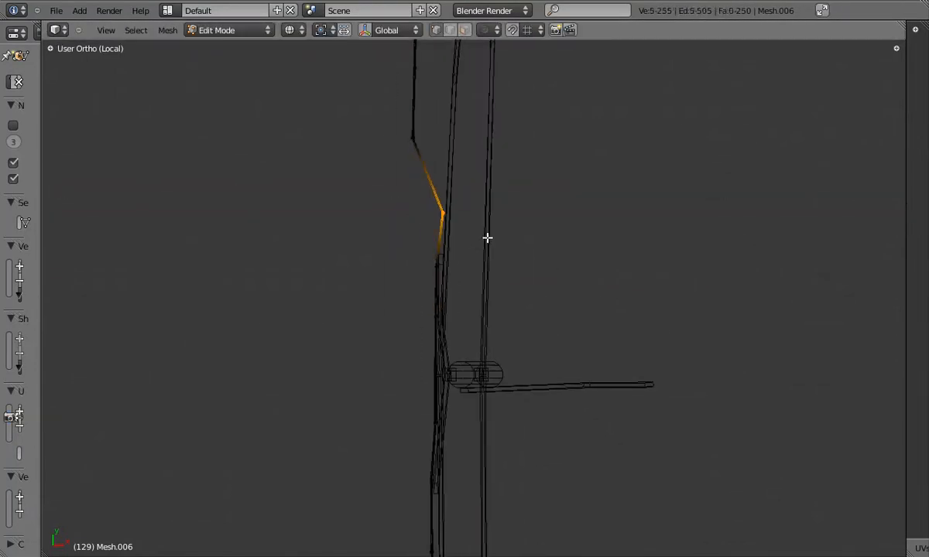
key(KP_7)
scroll(481, 288, down, 1)
key(a)
key(b)
drag(391, 253, 441, 285)
key(g)
key(x)
click(479, 321)
- Switch to solid shading and move the rod copy's rings before the last post sideways to the beam
key(a)
key(b)
drag(409, 146, 458, 182)
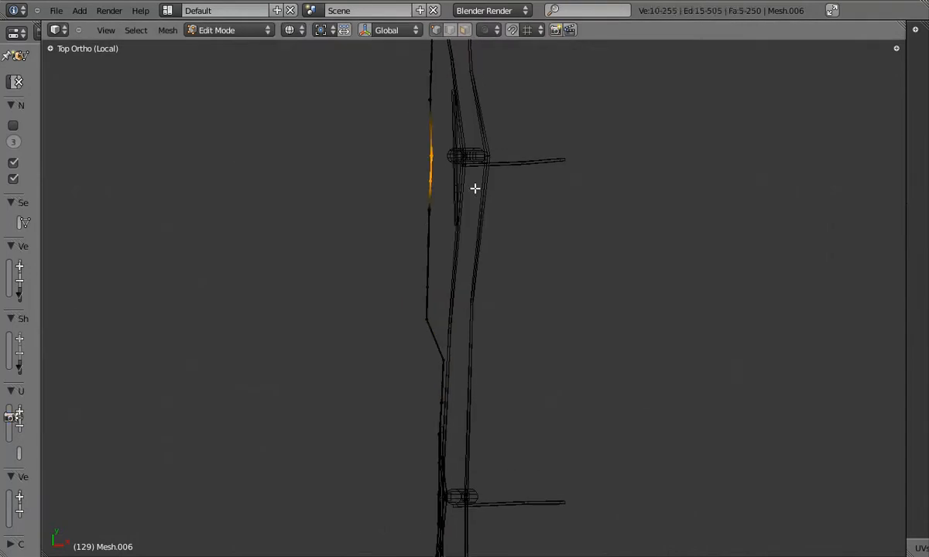
key(a)
key(z)
scroll(459, 182, up, 2)
shift+middle_drag(436, 89, 440, 164)
click(495, 267)
- Pull the rod copy's remaining rings around the last post along X against the beam
key(a)
key(b)
drag(433, 192, 473, 222)
shift+middle_drag(473, 222, 466, 192)
key(a)
key(b)
drag(378, 254, 474, 395)
key(g)
key(x)
click(553, 363)
- Align the rod copy's rings beyond the last post and at its end with the beam along X, and leave Edit Mode
shift+middle_drag(480, 185, 472, 345)
key(a)
key(b)
drag(378, 197, 435, 259)
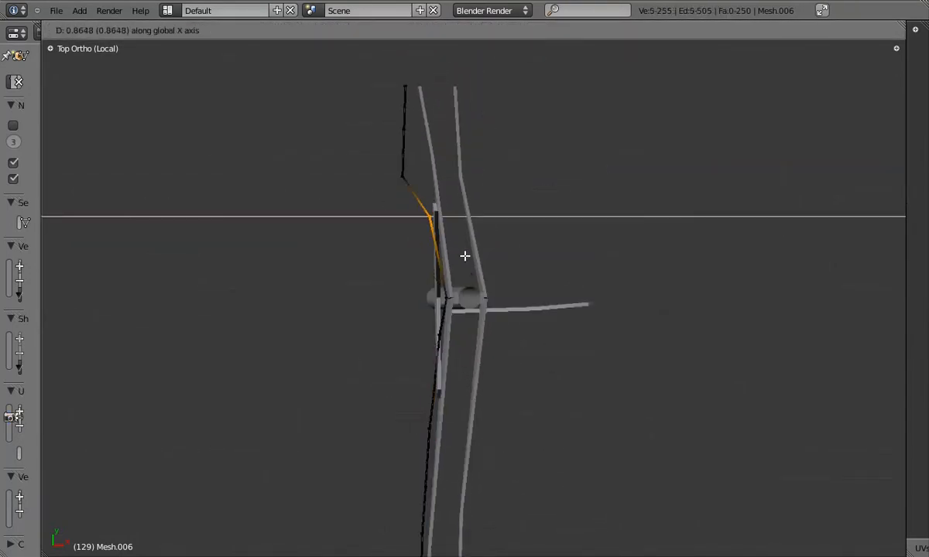
click(432, 106)
key(Tab)
scroll(479, 262, down, 4)
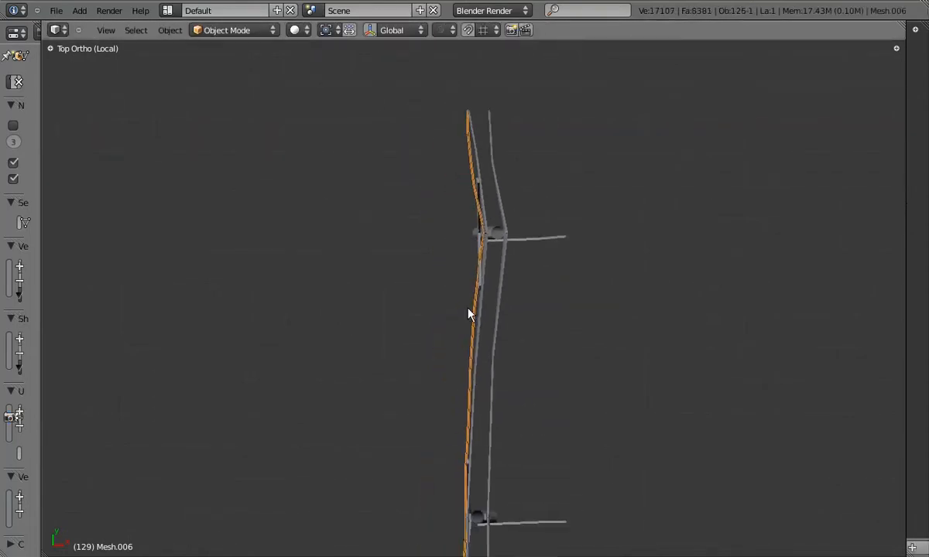
- Edit the beam frame mesh and shift the end of the brace on one side of the post along X
middle_drag(479, 262, 478, 265)
scroll(478, 265, up, 8)
key(Tab)
key(Tab)
middle_drag(548, 351, 526, 319)
right_click(580, 347)
key(Tab)
key(a)
key(a)
key(b)
drag(557, 319, 579, 364)
key(KP_7)
shift+middle_drag(506, 257, 509, 168)
scroll(544, 311, down, 5)
shift+middle_drag(543, 311, 558, 118)
scroll(518, 439, up, 5)
shift+middle_drag(518, 433, 507, 378)
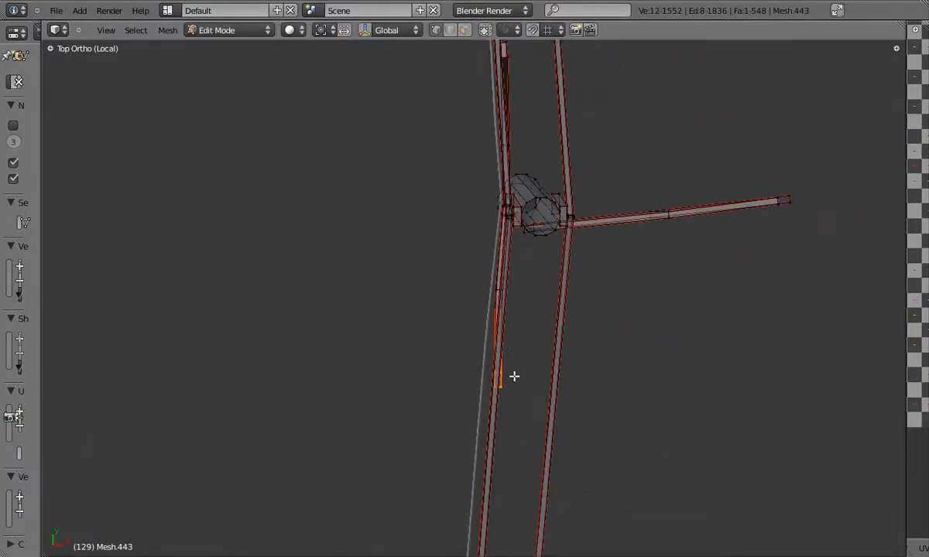
key(g)
key(x)
click(495, 341)
- Shift the end of the opposite brace at the same post along X and leave Edit Mode
shift+middle_drag(499, 264, 500, 381)
key(a)
key(b)
drag(486, 137, 535, 193)
key(g)
key(x)
click(527, 289)
key(Tab)
- Edit the rod copy and reposition its rings beside the braces so it clears them
middle_drag(528, 289, 507, 263)
right_click(496, 261)
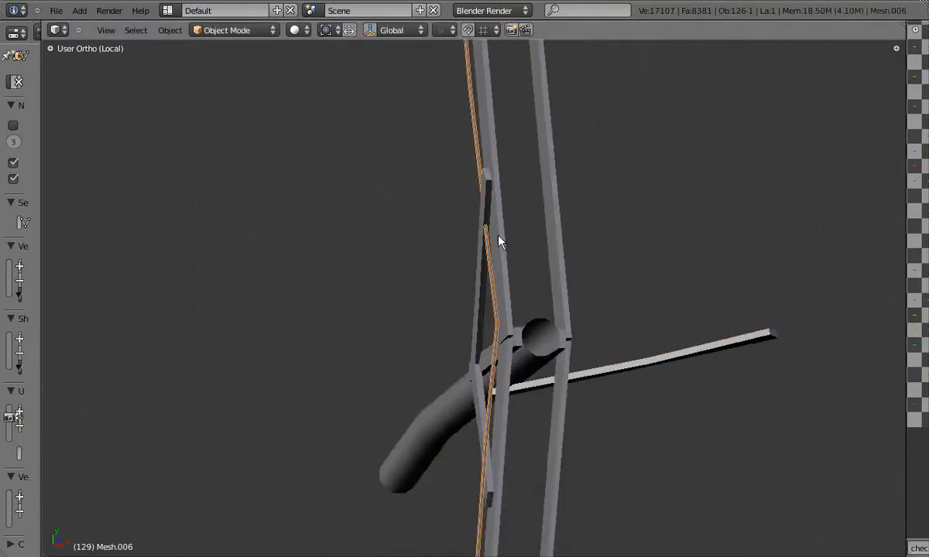
key(Tab)
key(g)
click(511, 269)
key(Tab)
key(Tab)
key(g)
click(510, 408)
- Examine how the rod copy runs along the beam, braces and posts from several distances
middle_drag(510, 408, 580, 302)
key(Tab)
key(a)
scroll(605, 280, down, 4)
scroll(489, 342, up, 5)
right_click(461, 315)
key(Tab)
key(a)
key(Tab)
scroll(577, 138, down, 2)
scroll(499, 336, down, 4)
scroll(538, 288, up, 4)
- Edit the rod copy in the wireframe side view and lower its rings just past the middle post along Z
right_click(589, 386)
scroll(589, 386, down, 5)
key(KP_3)
key(z)
scroll(580, 308, down, 5)
shift+middle_drag(584, 252, 476, 205)
middle_drag(395, 288, 543, 380)
key(KP_3)
shift+middle_drag(436, 338, 335, 328)
scroll(416, 228, up, 4)
key(Tab)
right_click(417, 228)
key(ctrl+l)
key(g)
key(z)
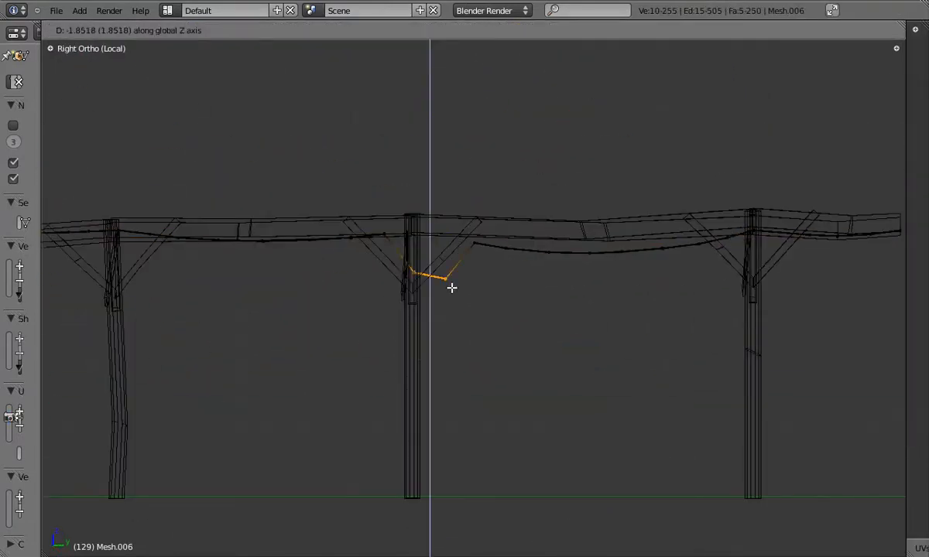
click(514, 283)
- Lower the rod copy's next rings beyond the middle post along Z to continue the sag
key(a)
key(b)
drag(460, 227, 515, 274)
key(g)
key(z)
key(a)
- Lower the rod copy's rings farther along the span along Z so the rod sags unevenly toward the next post
scroll(582, 281, up, 1)
key(b)
drag(522, 226, 571, 274)
key(g)
key(z)
click(583, 302)
key(a)
key(z)
click(729, 263)
key(a)
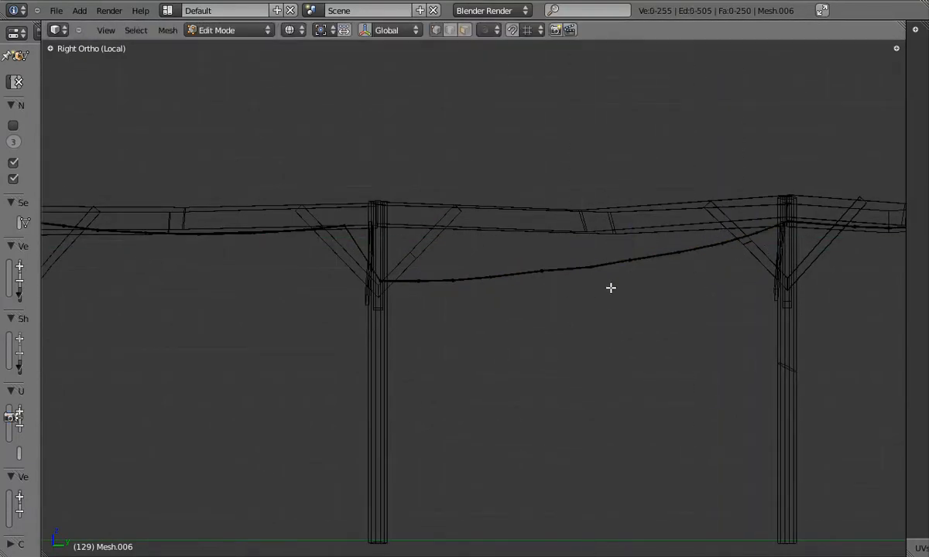
- Lower the rod copy's rings near mid-span between the two posts along Z in the side view
drag(603, 281, 606, 283)
shift+middle_drag(556, 280, 580, 280)
key(a)
key(b)
drag(494, 257, 538, 284)
key(g)
key(z)
click(480, 331)
- Rotate the rod copy's section along the beam before the middle post to tilt it slightly
key(a)
key(b)
drag(162, 207, 408, 264)
key(r)
click(600, 298)
key(Tab)
key(z)
- From above, shift a mid-span section of the rod copy about 0.11 along X to bend it sideways
scroll(599, 300, down, 2)
mouse_move(599, 300)
middle_down()
mouse_move(579, 325)
mouse_move(353, 279)
middle_up()
scroll(438, 296, up, 8)
key(KP_7)
scroll(399, 295, down, 8)
middle_drag(481, 285, 480, 270)
key(KP_7)
key(Tab)
key(z)
scroll(480, 269, up, 2)
key(a)
key(b)
drag(401, 213, 477, 317)
key(g)
key(x)
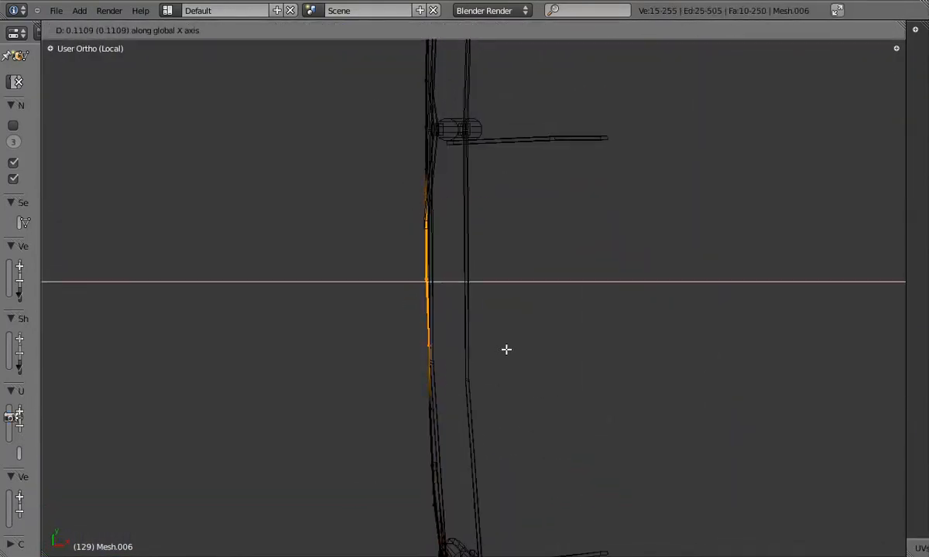
click(508, 354)
- Finish the isolated edit of the rod copy and return to the shaded view of the whole building
key(a)
scroll(511, 362, down, 2)
key(Escape)
key(Tab)
key(z)
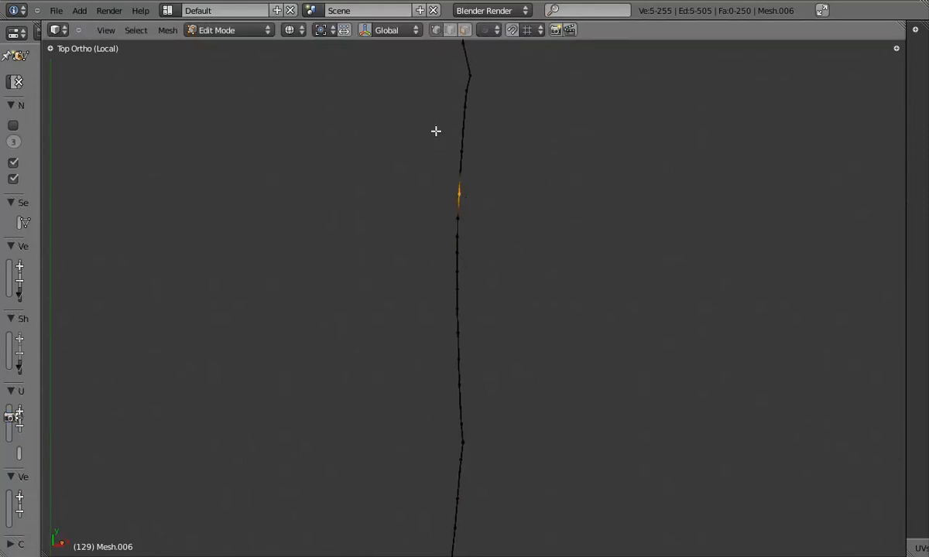
key(Escape)
key(KP_Divide)
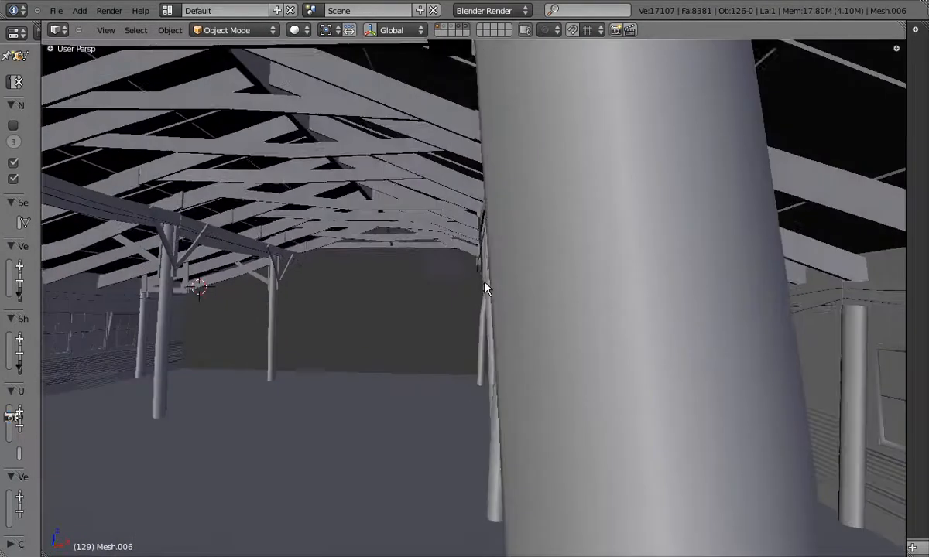
- Shift two edge rings of the rod copy near the posts along X to refine its sideways course
scroll(452, 271, up, 4)
middle_drag(484, 286, 466, 268)
key(Tab)
alt+right_click(411, 270)
key(g)
key(x)
click(461, 270)
alt+right_click(423, 256)
key(g)
key(x)
click(445, 262)
- Examine the rod copy's sideways course in an isolated wireframe view from above
mouse_move(387, 299)
middle_down()
mouse_move(408, 281)
mouse_move(442, 288)
mouse_move(387, 281)
mouse_move(391, 293)
middle_up()
scroll(387, 282, down, 5)
key(z)
key(Tab)
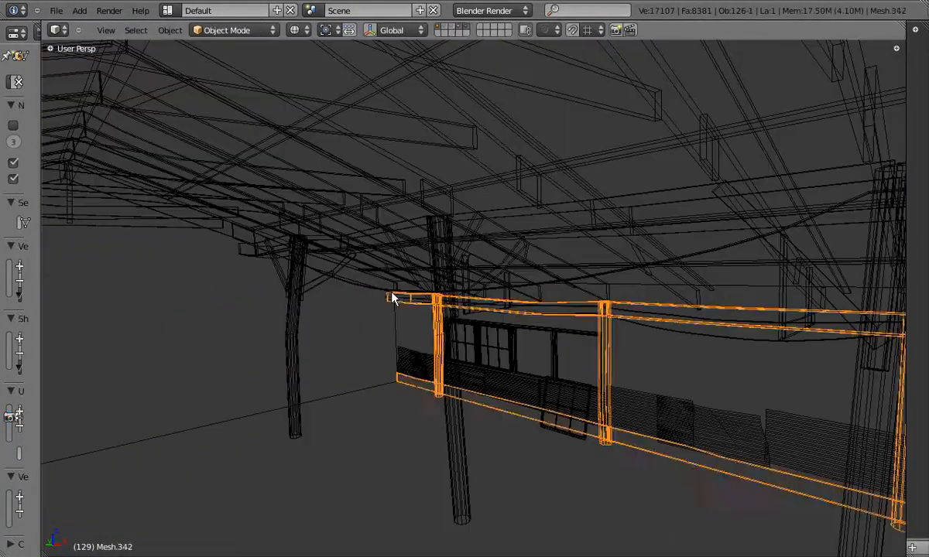
key(KP_Divide)
key(KP_7)
key(Tab)
shift+middle_drag(475, 242, 468, 260)
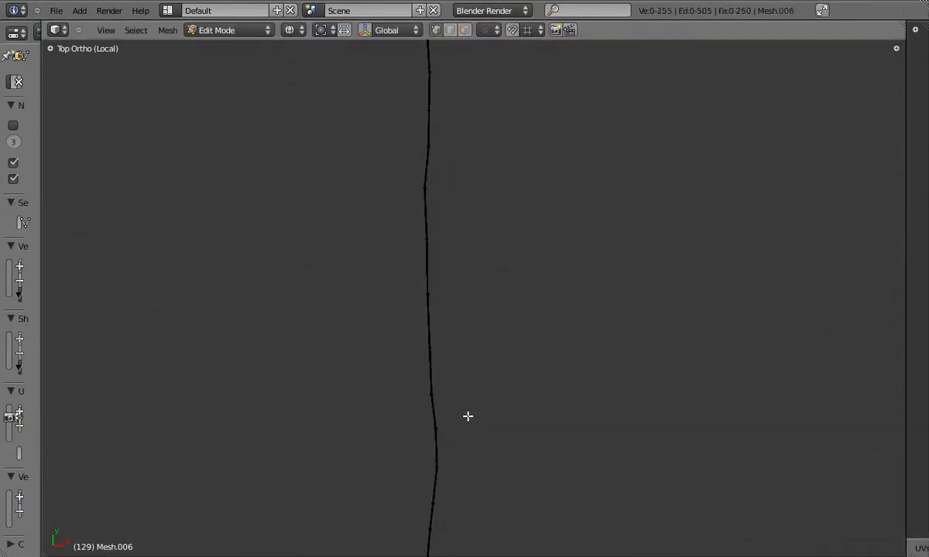
key(Tab)
key(KP_Divide)
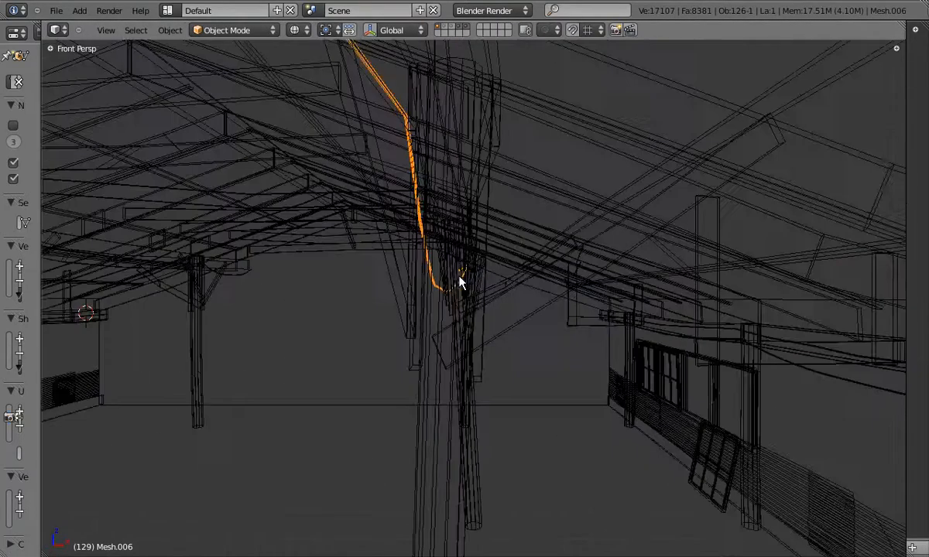
- Shift the rod copy's ring beside the nearest brace along X in the shaded perspective view
key(z)
key(KP_1)
middle_drag(456, 277, 510, 265)
middle_drag(474, 227, 466, 230)
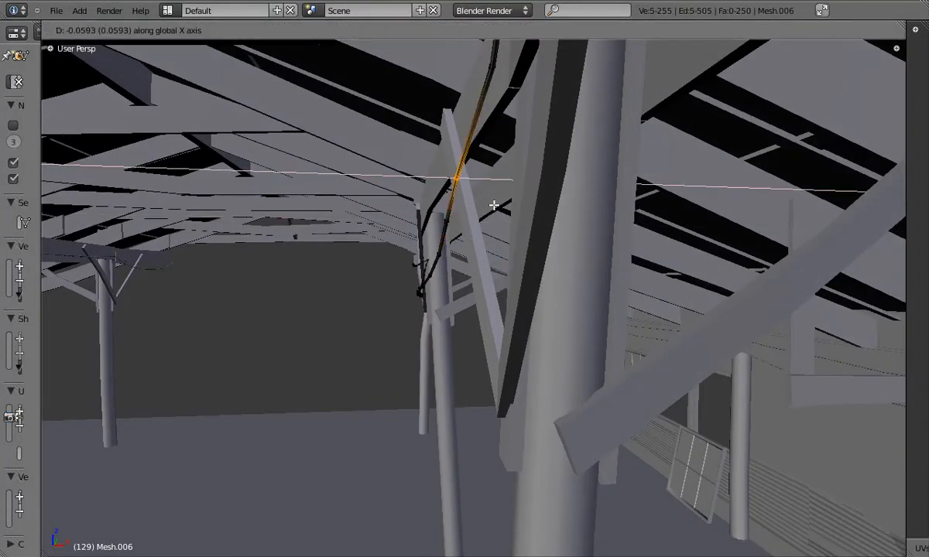
middle_drag(471, 220, 463, 195)
key(a)
key(a)
middle_drag(465, 231, 449, 204)
key(Tab)
- Reposition the rod copy's ring where the rod passes the upper end of the brace
key(Tab)
scroll(457, 222, up, 2)
key(b)
drag(428, 152, 468, 228)
mouse_move(469, 228)
middle_down()
mouse_move(450, 236)
mouse_move(464, 246)
middle_up()
key(g)
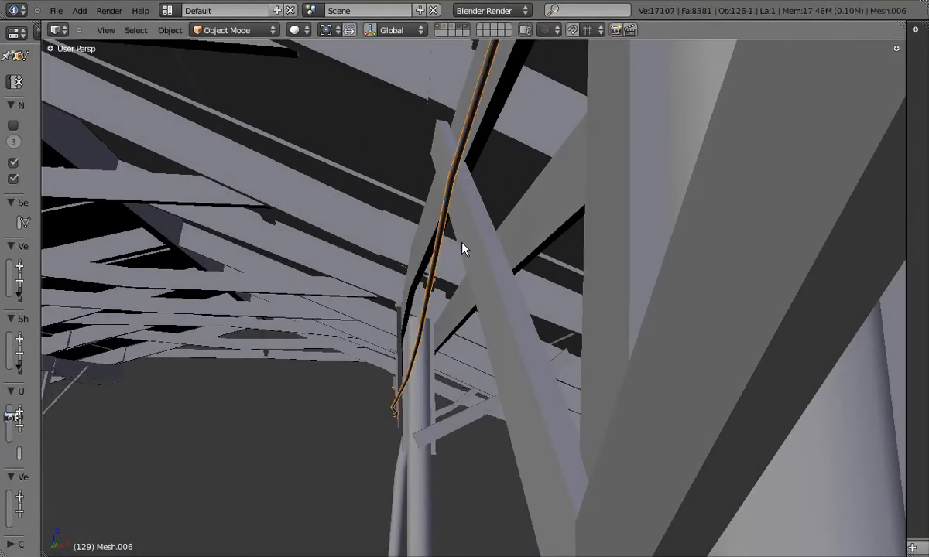
middle_drag(462, 248, 465, 311)
key(Tab)
key(b)
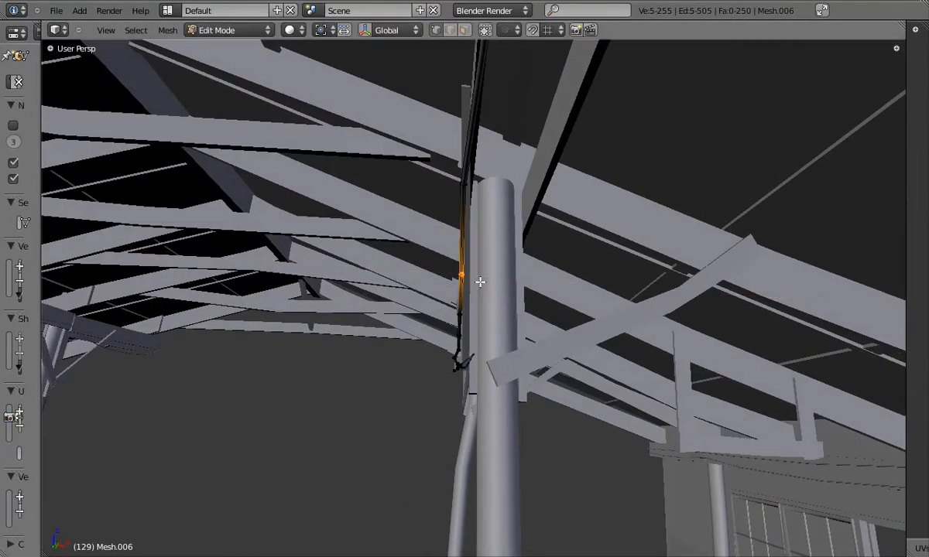
- Move the rod copy's ring beside the next post so the rod follows the beam irregularly
middle_drag(480, 281, 469, 335)
key(b)
drag(426, 346, 483, 310)
middle_drag(495, 313, 461, 301)
key(g)
click(514, 257)
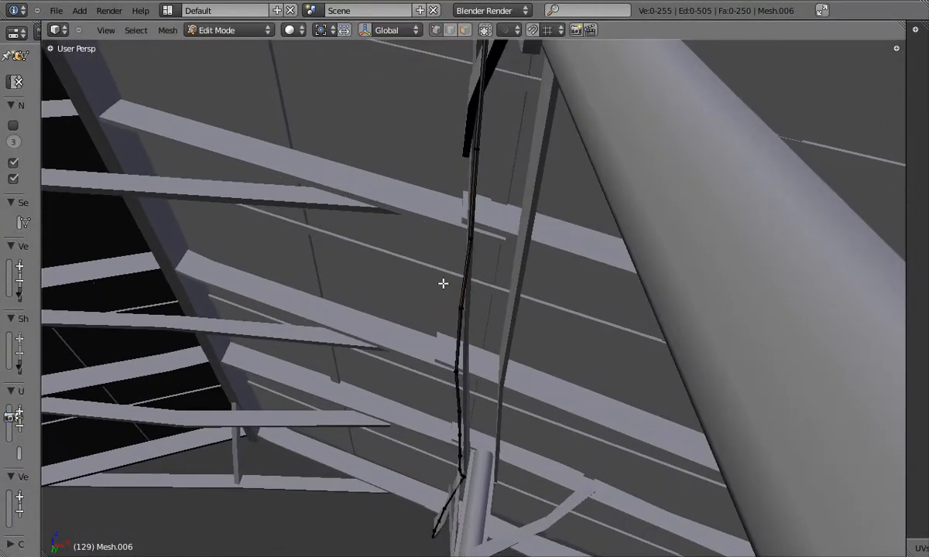
click(510, 341)
middle_drag(510, 340, 460, 291)
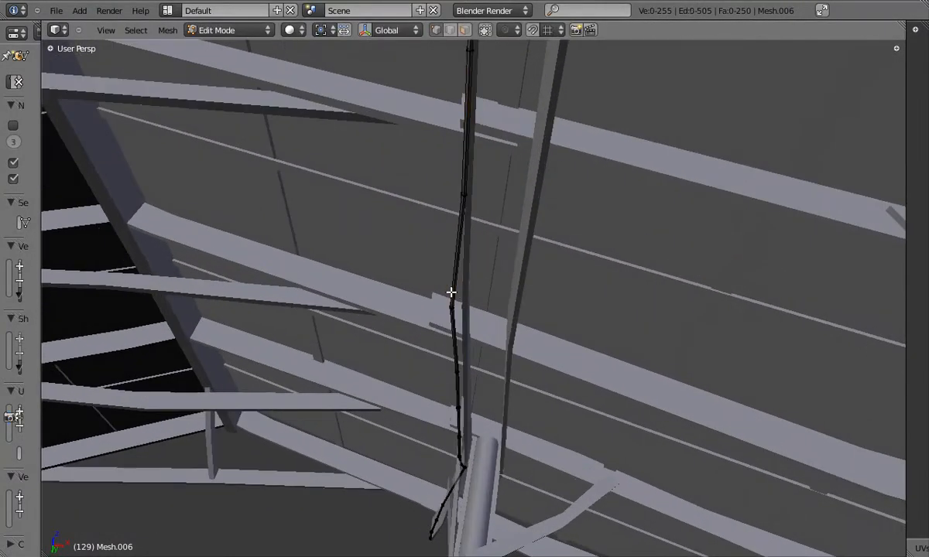
- Shift the rod copy's protruding ring seen from below along X toward the beam
middle_drag(494, 330, 452, 216)
key(a)
key(b)
drag(451, 216, 501, 261)
key(b)
drag(460, 290, 495, 319)
key(g)
key(x)
click(480, 317)
- Shift the rod copy's next ring along the beam's underside along X
middle_drag(481, 318, 481, 351)
middle_drag(462, 289, 432, 318)
key(a)
key(b)
drag(431, 318, 487, 359)
key(g)
key(x)
click(479, 358)
- Fine-tune the rod copy's ring along X, and shift the neighbouring ring along X as well
middle_drag(446, 351, 472, 325)
key(g)
key(x)
click(474, 335)
key(a)
key(g)
key(x)
click(518, 367)
- Shift two more rings of the rod copy just before the post along X to smooth its path
middle_drag(519, 366, 511, 246)
drag(542, 298, 539, 297)
key(g)
key(x)
click(539, 297)
middle_drag(540, 297, 528, 228)
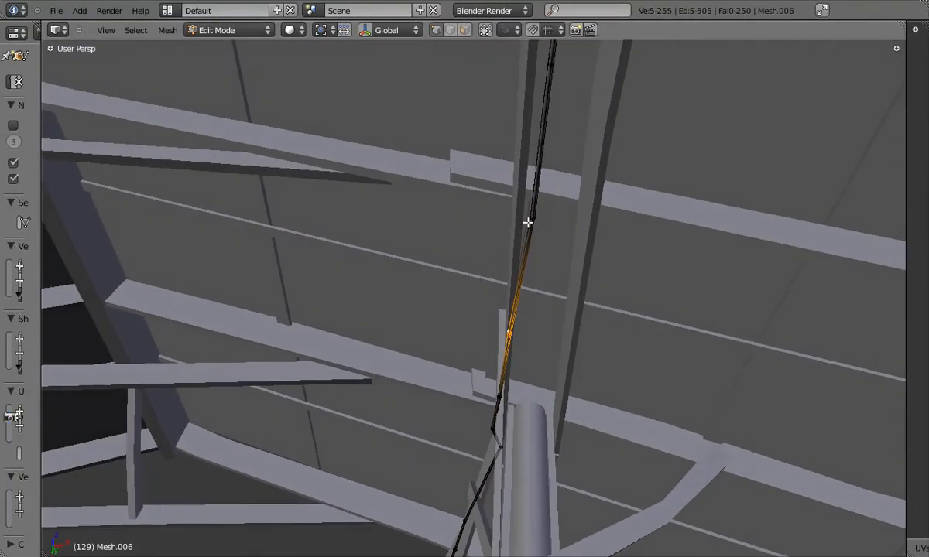
drag(560, 246, 560, 245)
key(g)
key(x)
click(553, 242)
- From the opposite direction, shift the rod copy's ring near the far post about 0.06 along X
middle_drag(554, 242, 370, 252)
key(a)
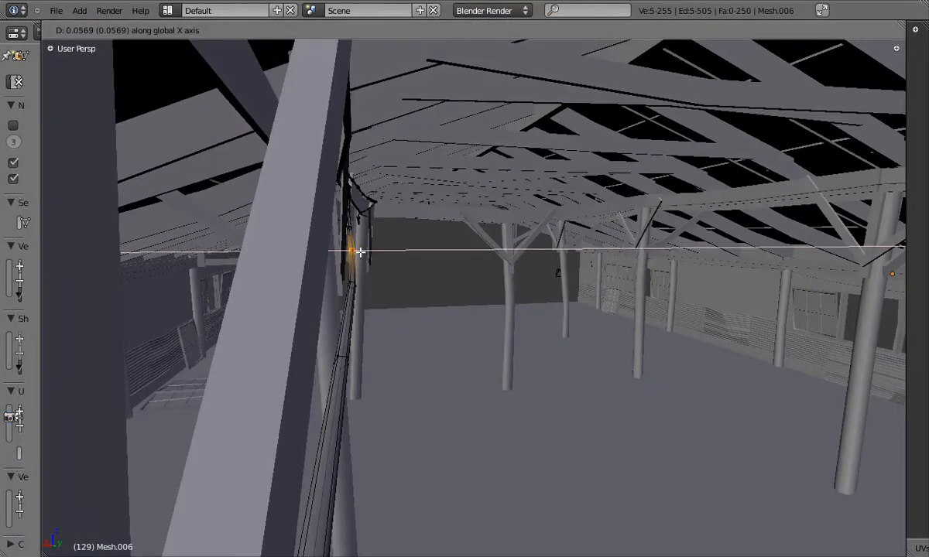
key(Tab)
middle_drag(379, 269, 409, 275)
key(Tab)
key(Tab)
key(Tab)
- Select the rod copy's ring between the posts, extend the selection, and lower it along the beam for a sag
alt+right_click(367, 261)
key(ctrl+KP_Add)
key(g)
key(z)
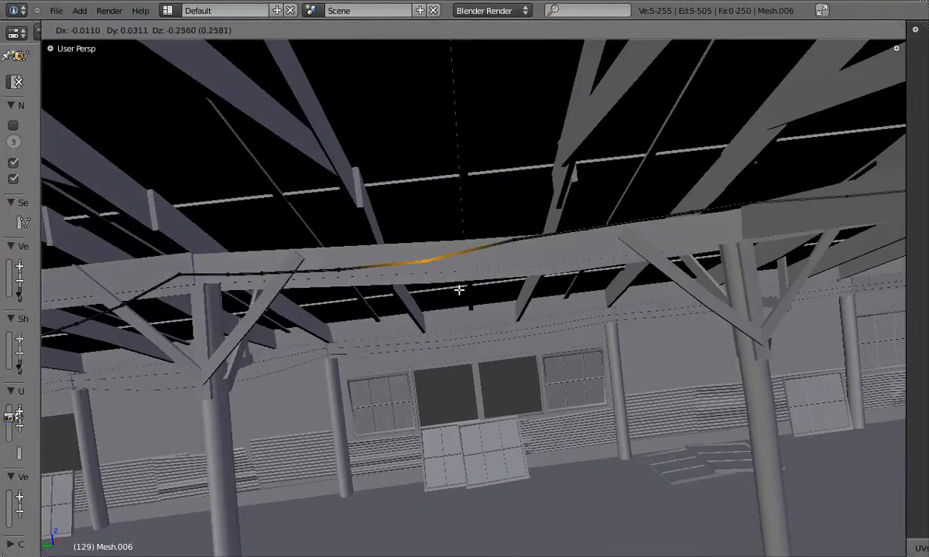
click(654, 262)
middle_drag(653, 262, 495, 232)
key(a)
key(b)
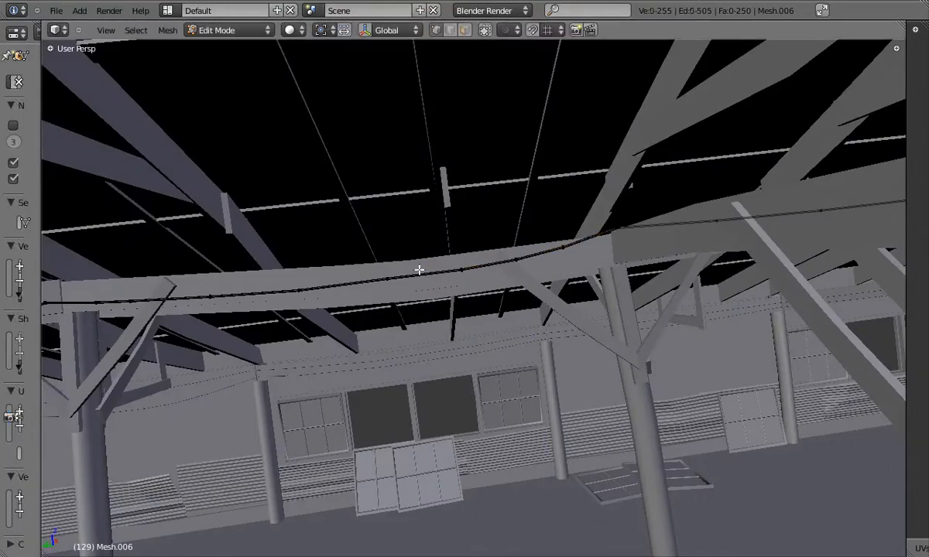
middle_drag(411, 310, 450, 252)
scroll(456, 290, up, 4)
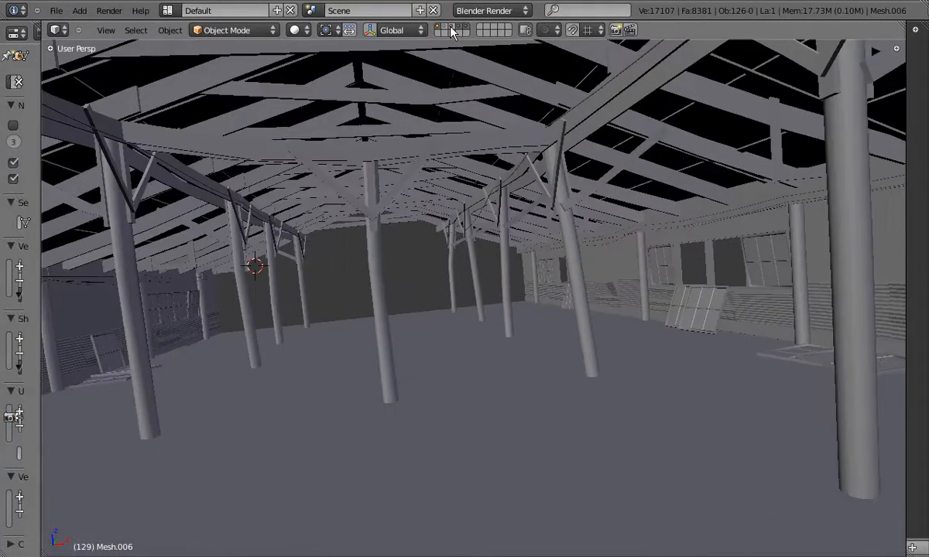
- Show the third scene layer as well and look over the building's interior
shift+click(452, 28)
middle_drag(332, 271, 400, 249)
scroll(441, 255, down, 2)
scroll(410, 246, down, 4)
middle_drag(403, 291, 539, 286)
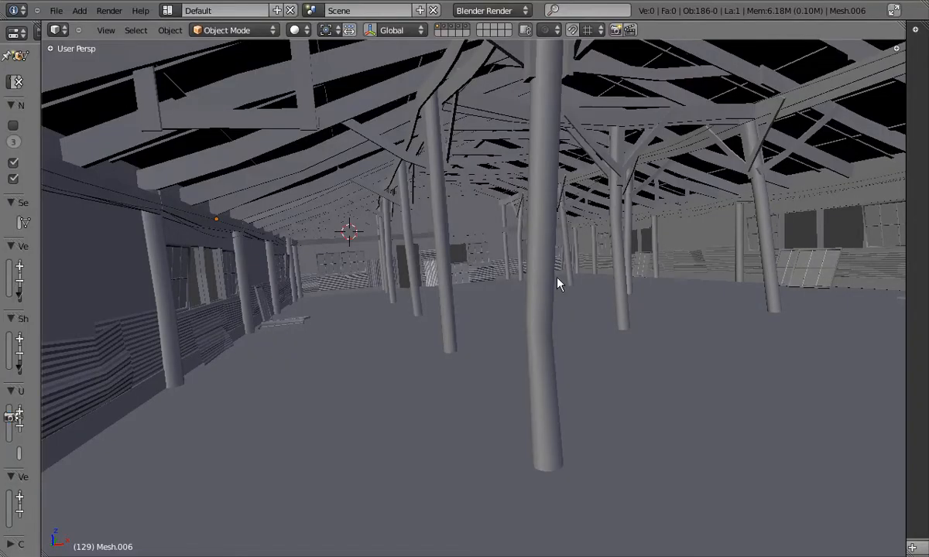
middle_drag(774, 270, 22, 242)
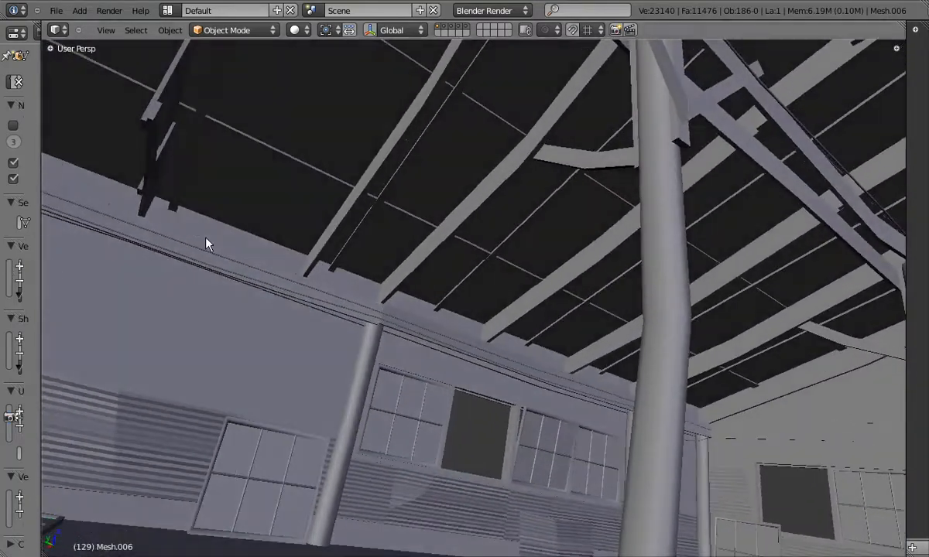
mouse_move(609, 247)
middle_down()
mouse_move(678, 358)
mouse_move(604, 297)
mouse_move(774, 342)
mouse_move(664, 308)
mouse_move(419, 321)
mouse_move(666, 324)
mouse_move(462, 299)
mouse_move(667, 272)
mouse_move(666, 216)
middle_up()
key(z)
right_click(667, 272)
key(Tab)
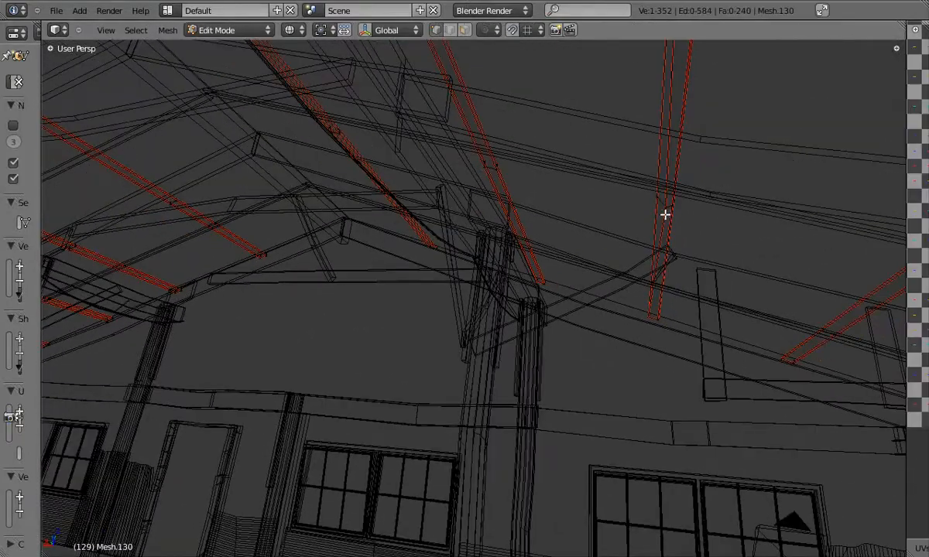
key(z)
scroll(666, 205, up, 3)
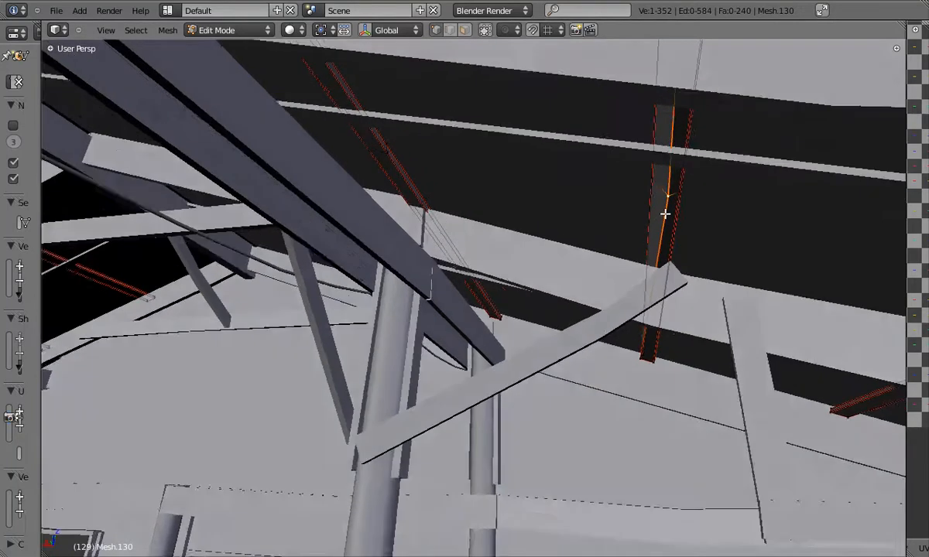
key(g)
right_click(649, 193)
middle_drag(647, 192, 786, 176)
key(g)
right_click(752, 212)
key(Tab)
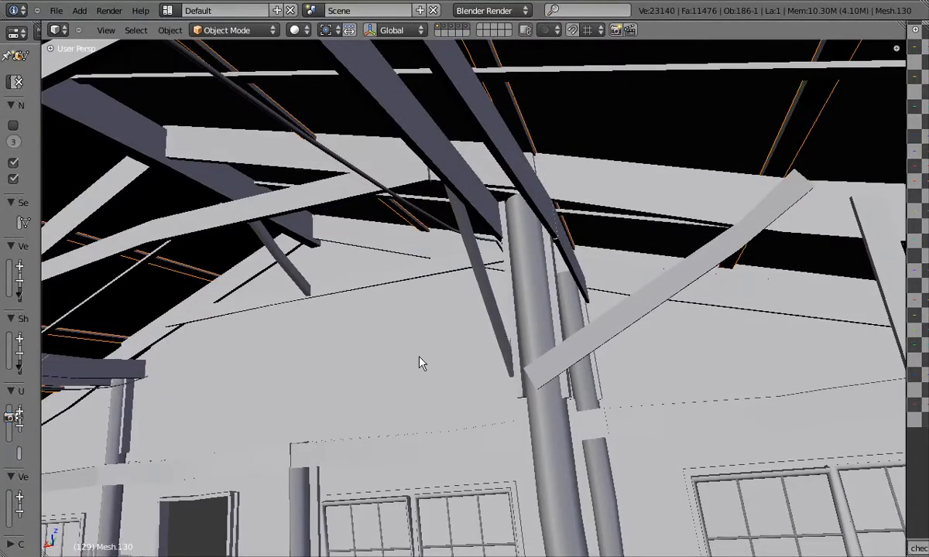
- Open the roof truss mesh for editing and box-select the mid-span ring of the nearest tie beam
key(KP_1)
shift+middle_drag(435, 379, 460, 131)
key(Tab)
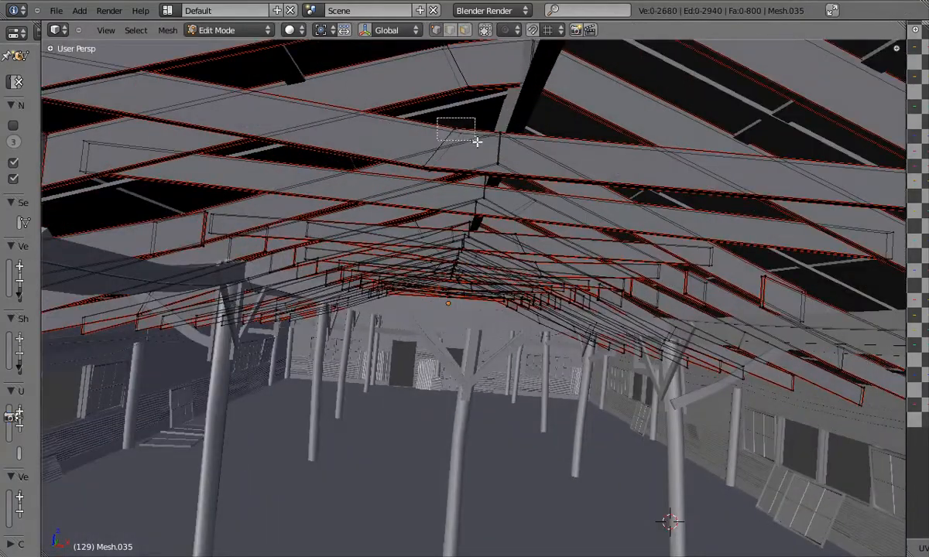
drag(413, 161, 451, 179)
middle_drag(523, 186, 699, 120)
key(Tab)
- Select the mid-span ring of the tie beam above the forked post and raise it about 0.15 along Z
scroll(537, 165, up, 2)
key(Tab)
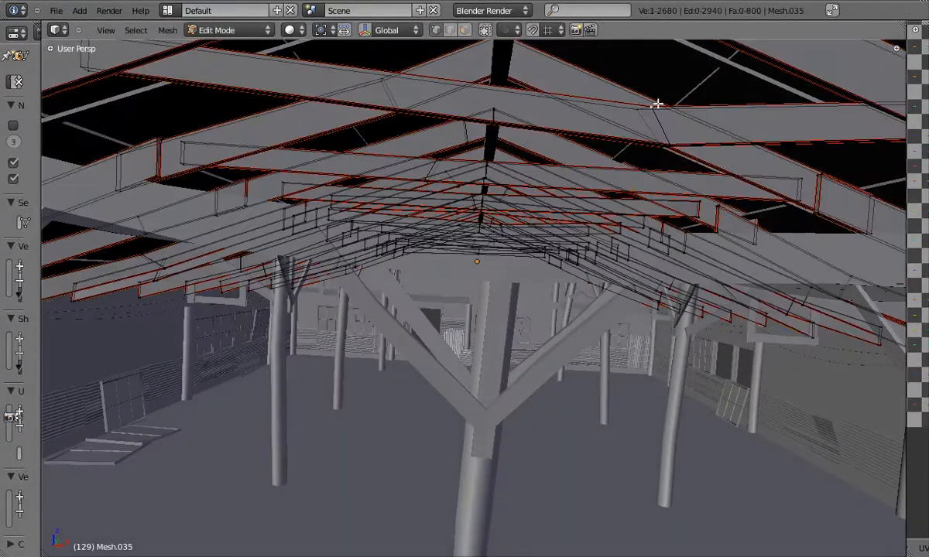
drag(698, 164, 699, 165)
middle_drag(699, 165, 629, 123)
key(g)
key(z)
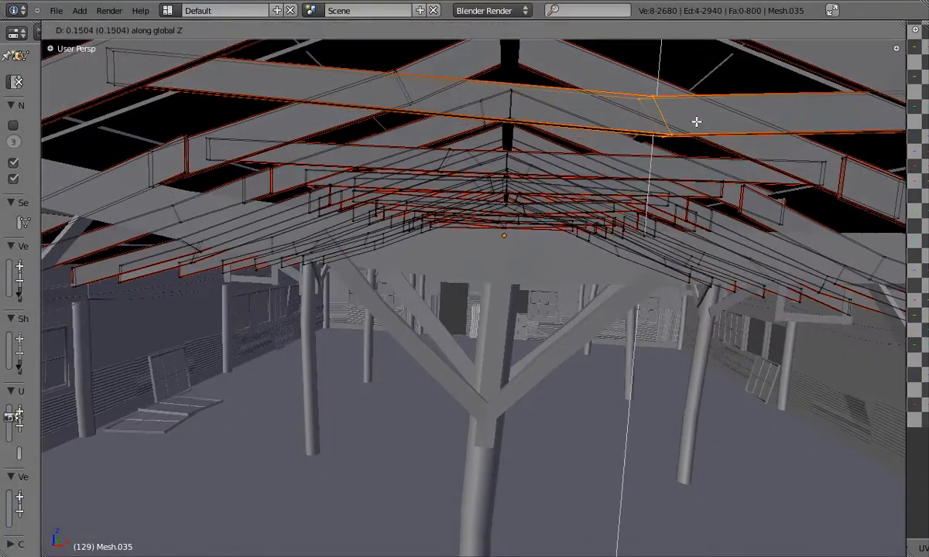
click(693, 120)
- Box-select the mid-span ring of the second tie beam from the end wall in the truss mesh
scroll(690, 120, down, 2)
middle_drag(691, 120, 633, 121)
click(608, 108)
key(Tab)
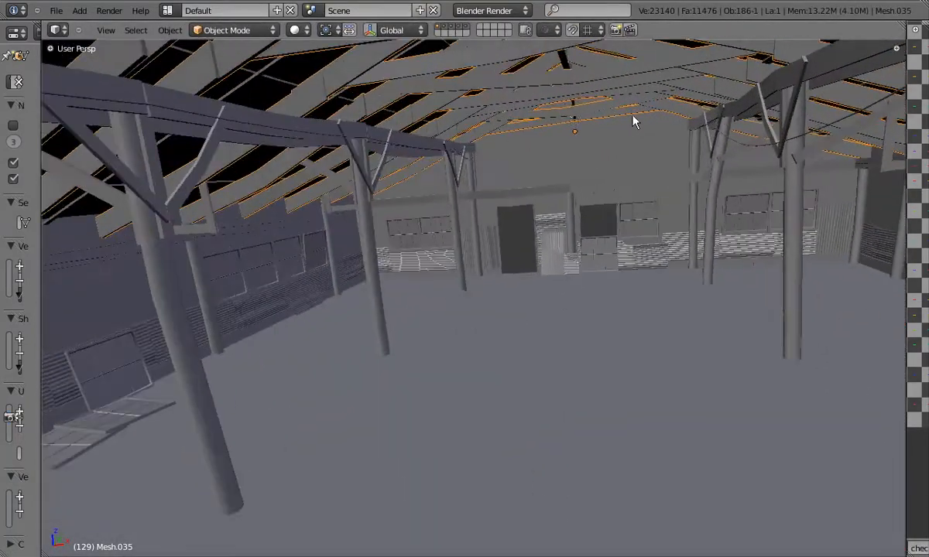
middle_drag(558, 101, 568, 86)
scroll(571, 97, up, 5)
key(Tab)
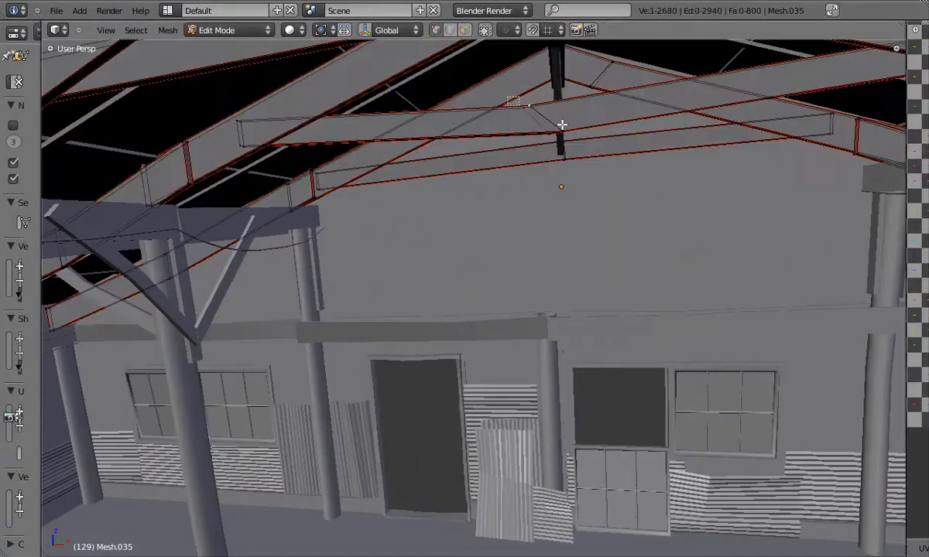
drag(584, 138, 584, 137)
middle_drag(583, 138, 452, 271)
- Select the mid-span ring of a tie beam near the opposite end and adjust its height slightly along Z
key(Tab)
middle_drag(565, 267, 493, 161)
key(Tab)
right_click(435, 178)
key(b)
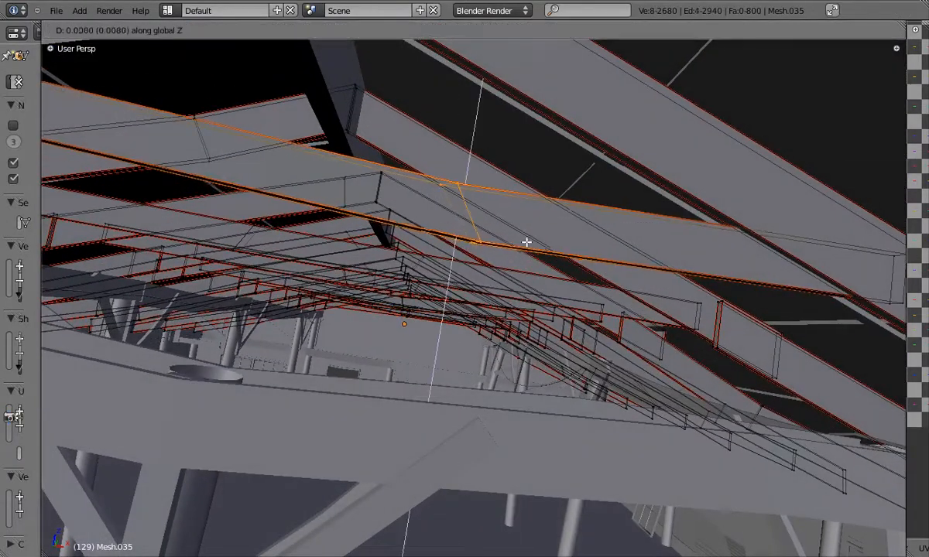
scroll(522, 231, down, 4)
middle_drag(522, 231, 445, 300)
scroll(445, 299, down, 4)
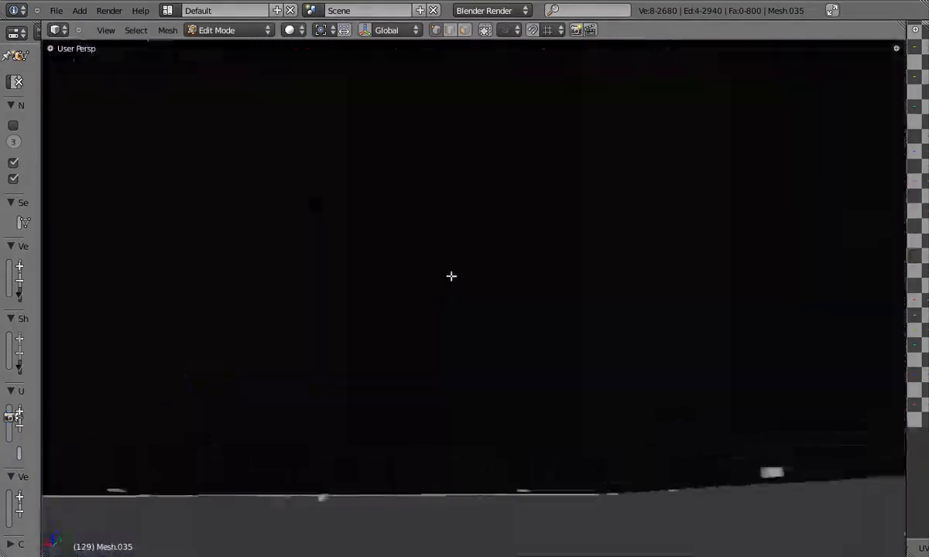
scroll(457, 218, up, 4)
middle_drag(471, 277, 438, 312)
key(Tab)
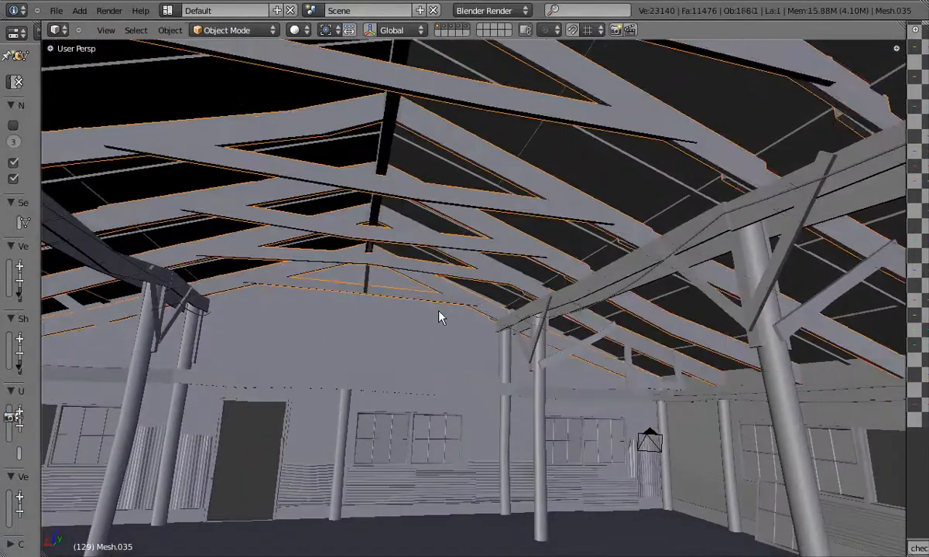
- Lower the ring near mid-span of the second tie beam from the gable wall about 0.05 along Z
middle_drag(396, 247, 442, 268)
scroll(400, 259, up, 3)
key(Tab)
key(b)
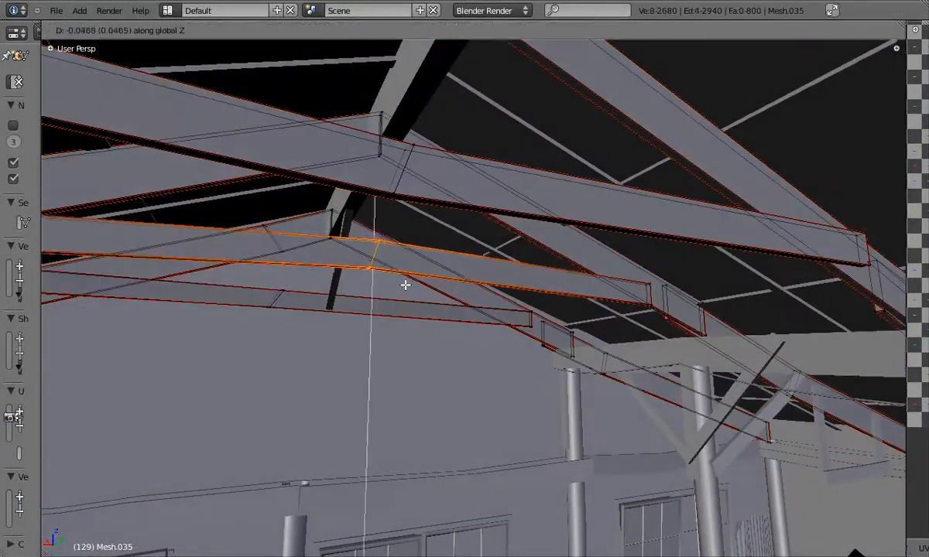
key(Tab)
scroll(405, 288, down, 3)
middle_drag(406, 290, 496, 311)
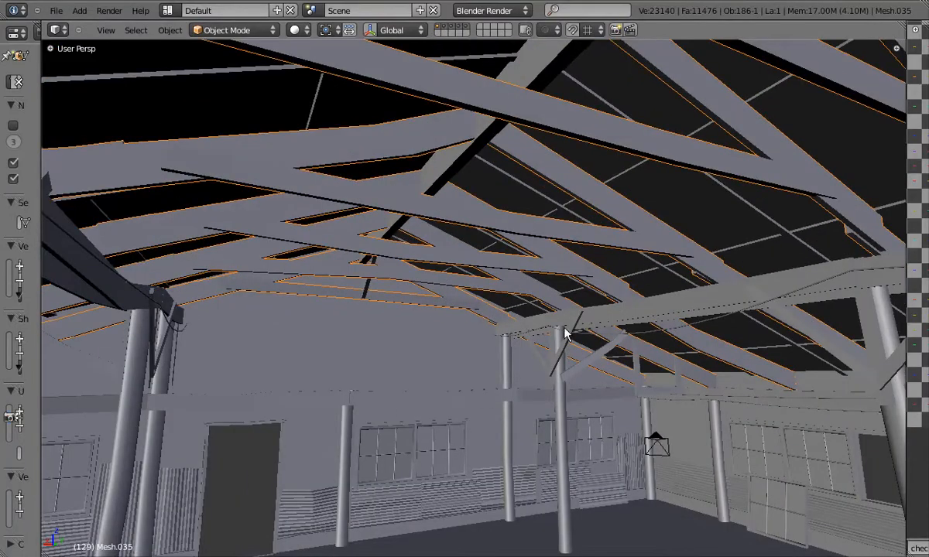
- Isolate the rod under the roof in a wireframe right orthographic view and open its mesh for editing
shift+middle_drag(860, 353, 594, 324)
scroll(494, 231, up, 2)
right_click(494, 232)
key(z)
key(KP_5)
middle_drag(681, 290, 510, 274)
key(KP_3)
key(Tab)
key(a)
shift+middle_drag(603, 170, 533, 190)
scroll(549, 195, up, 1)
key(KP_Divide)
scroll(479, 278, up, 5)
shift+middle_drag(479, 278, 510, 275)
key(KP_3)
- Lower the first rings of the isolated rod along Z to start its sag
key(g)
key(z)
click(488, 311)
key(a)
drag(489, 270, 488, 270)
key(g)
key(z)
click(489, 299)
key(a)
key(g)
key(z)
click(836, 281)
- Lower the next two rings towards the negative Y side along Z to continue the rod's sag
key(a)
key(b)
drag(775, 242, 800, 274)
key(g)
key(z)
click(799, 284)
key(a)
key(b)
drag(717, 232, 763, 281)
key(g)
key(z)
click(763, 296)
- Lower two rings in the middle of the span along Z to deepen the rod's sag
key(a)
key(b)
drag(669, 237, 717, 291)
key(g)
key(z)
key(a)
key(b)
drag(599, 235, 647, 290)
key(g)
key(z)
click(647, 309)
- Lower the two remaining rings at the negative Y end of the sagging span along Z
key(a)
key(b)
drag(529, 236, 601, 299)
key(g)
key(z)
click(531, 305)
key(a)
key(b)
drag(452, 266, 493, 307)
key(g)
key(z)
click(494, 310)
key(x)
click(471, 400)
- Reposition two rings near the negative Y end of the span freely to smooth the rod's curve
key(a)
key(b)
drag(471, 265, 511, 318)
key(g)
click(521, 319)
key(a)
key(b)
drag(534, 261, 577, 310)
key(g)
click(516, 312)
- Working back towards positive Y, lower two mid-span rings further along Z to even out the sag
key(a)
key(b)
drag(597, 260, 639, 301)
key(g)
key(z)
click(641, 306)
key(a)
key(b)
drag(668, 245, 713, 295)
key(g)
key(z)
click(715, 301)
- Lower the next ring about 0.05, and shift its positive Y neighbour about 0.11 towards negative Y and 0.03 down
key(a)
key(b)
drag(723, 249, 767, 292)
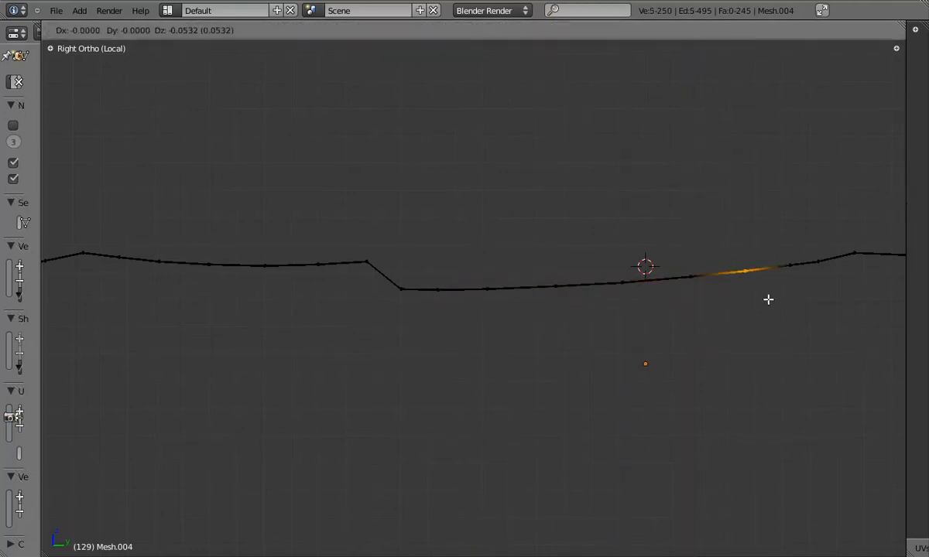
key(g)
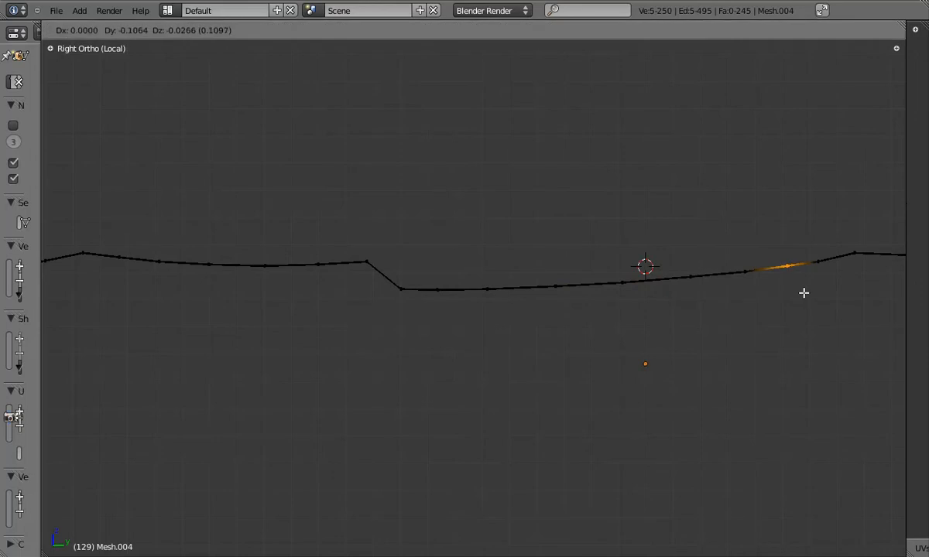
click(804, 295)
- Adjust the last ring before the rod's high point and its neighbour to smooth the rise of the curve
key(a)
key(b)
drag(797, 246, 842, 288)
click(856, 285)
key(a)
key(b)
drag(775, 263, 807, 289)
key(g)
click(809, 294)
- Adjust the two mid-span rings on either side of the 3D cursor to even out the rod's curve
key(Tab)
scroll(810, 277, up, 5)
scroll(813, 275, down, 4)
key(Tab)
key(a)
key(b)
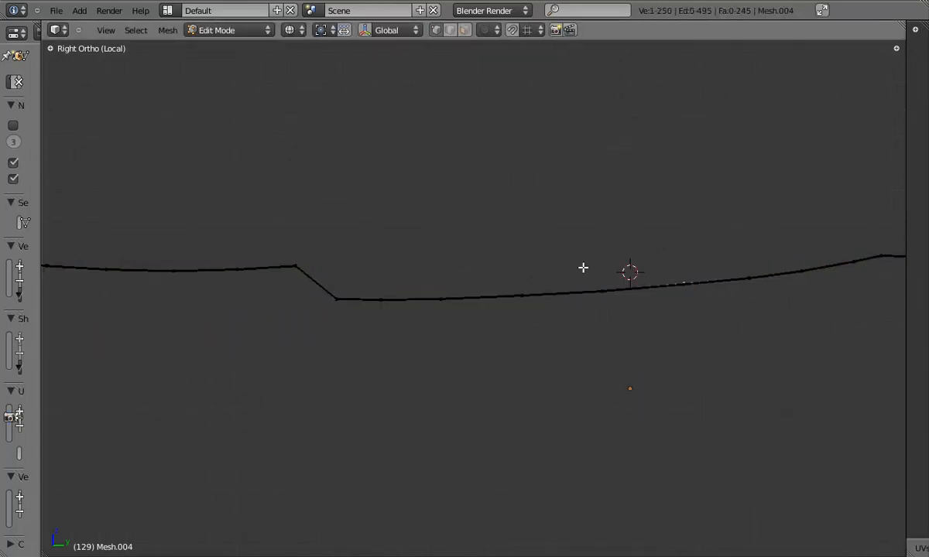
drag(570, 253, 726, 326)
key(g)
key(r)
click(832, 325)
- Reposition the next ring towards negative Y, and lower the ring at the top of the rod's abrupt step about 1.02 along Z
key(Tab)
key(Tab)
key(a)
key(b)
drag(488, 268, 549, 312)
key(g)
click(549, 319)
key(a)
key(b)
key(Tab)
shift+middle_drag(441, 322, 485, 302)
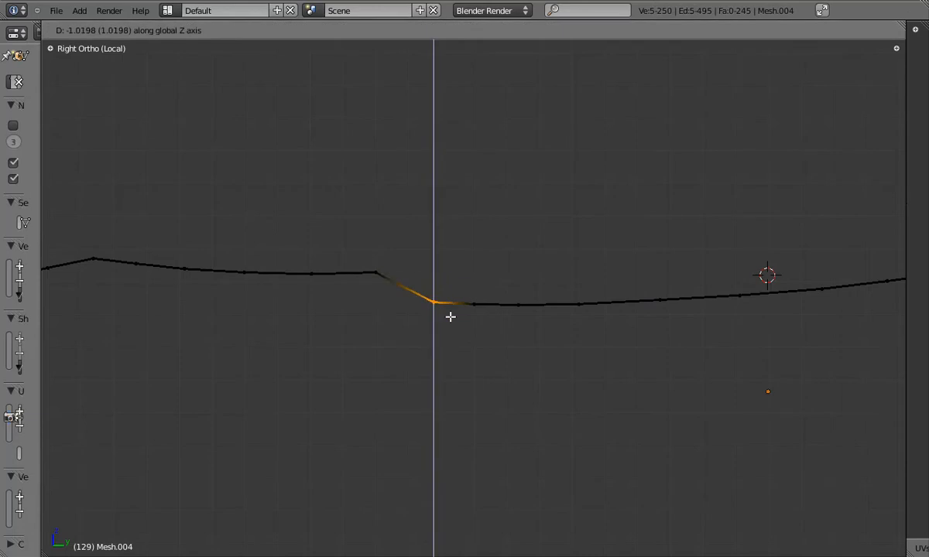
- Working towards negative Y, lower two of the raised rings along Z to extend the sag beyond the former step
key(b)
drag(291, 252, 346, 307)
key(g)
middle_drag(347, 313, 345, 332)
click(346, 331)
key(a)
key(b)
drag(224, 251, 284, 309)
key(g)
click(285, 318)
- Lower the two rings nearest the negative Y high point along Z, the inner one by about 0.11
key(a)
key(b)
drag(160, 242, 222, 294)
key(g)
click(223, 301)
key(a)
key(b)
drag(114, 237, 164, 284)
key(g)
key(g)
middle_drag(224, 303, 224, 306)
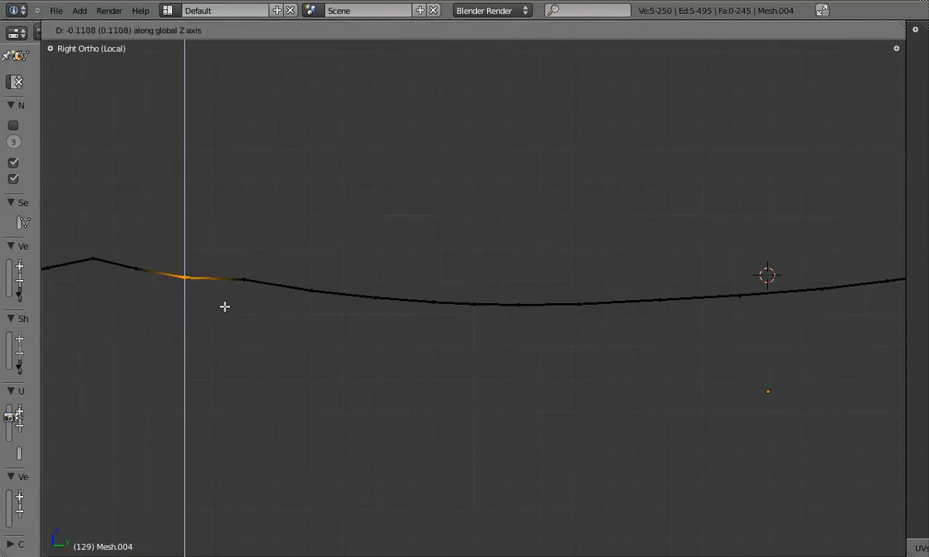
click(349, 326)
- Lower the ring just on the negative Y side of the former step about 0.13 along Z
key(a)
key(b)
drag(356, 276, 398, 316)
key(g)
middle_drag(399, 317, 410, 326)
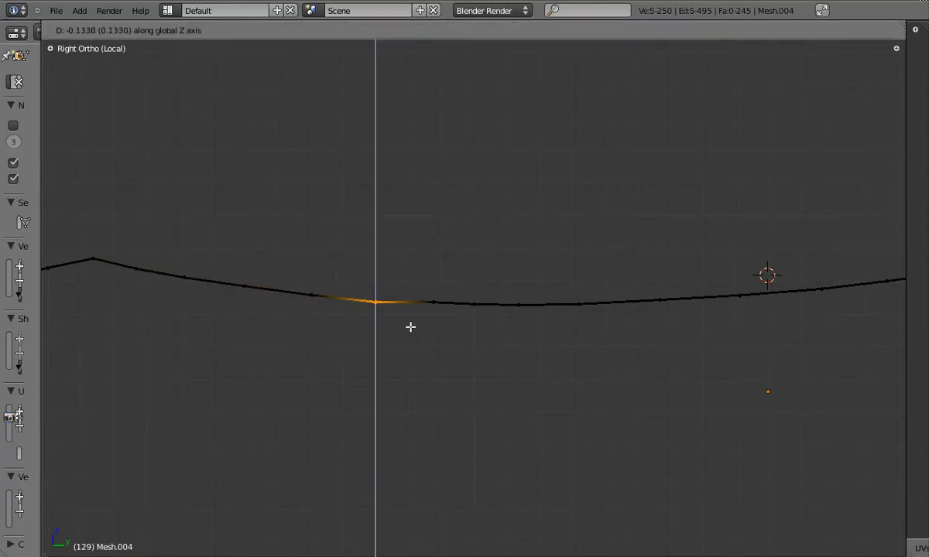
click(482, 332)
- Lower the ring just on the positive Y side of the 3D cursor about 0.07 along Z, and check the rod in Object Mode
key(a)
key(b)
drag(578, 284, 645, 328)
key(g)
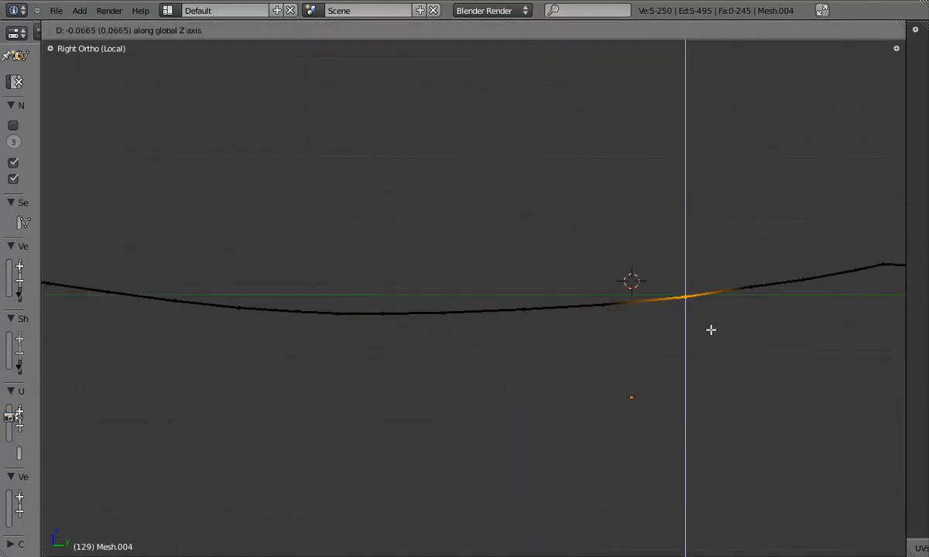
click(708, 326)
key(Tab)
scroll(612, 304, up, 10)
key(Tab)
key(Tab)
scroll(624, 303, down, 9)
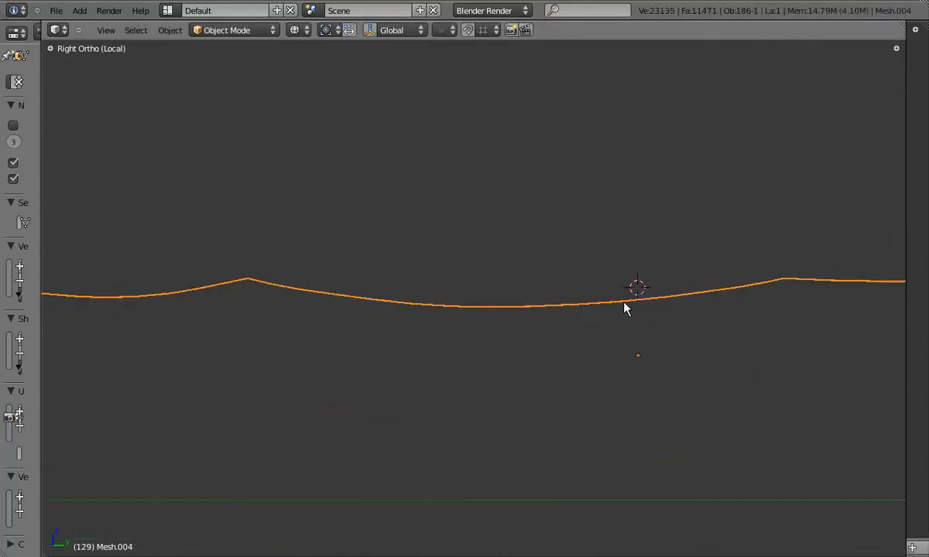
- Leave local view, show the whole building in solid shading from an interior perspective, and deselect everything
key(KP_Divide)
key(z)
middle_drag(624, 302, 420, 292)
key(KP_5)
key(a)
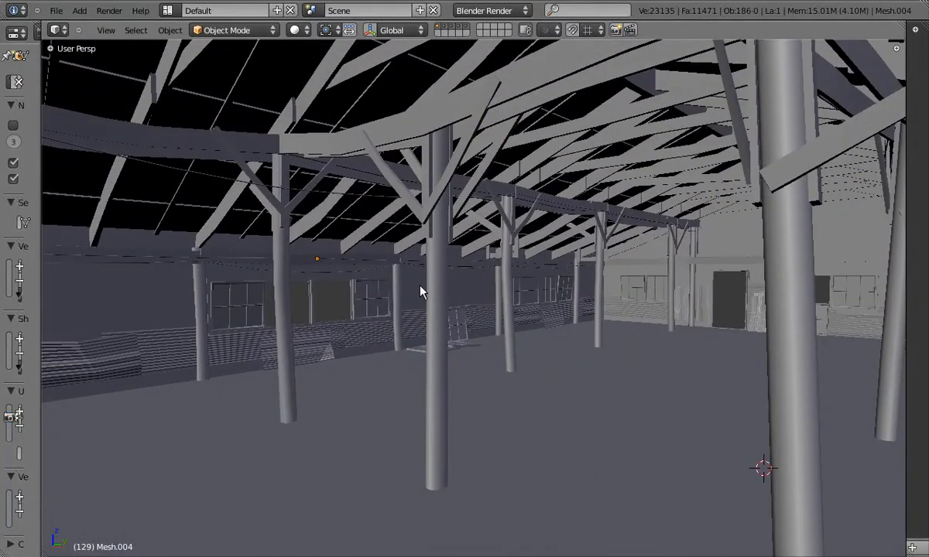